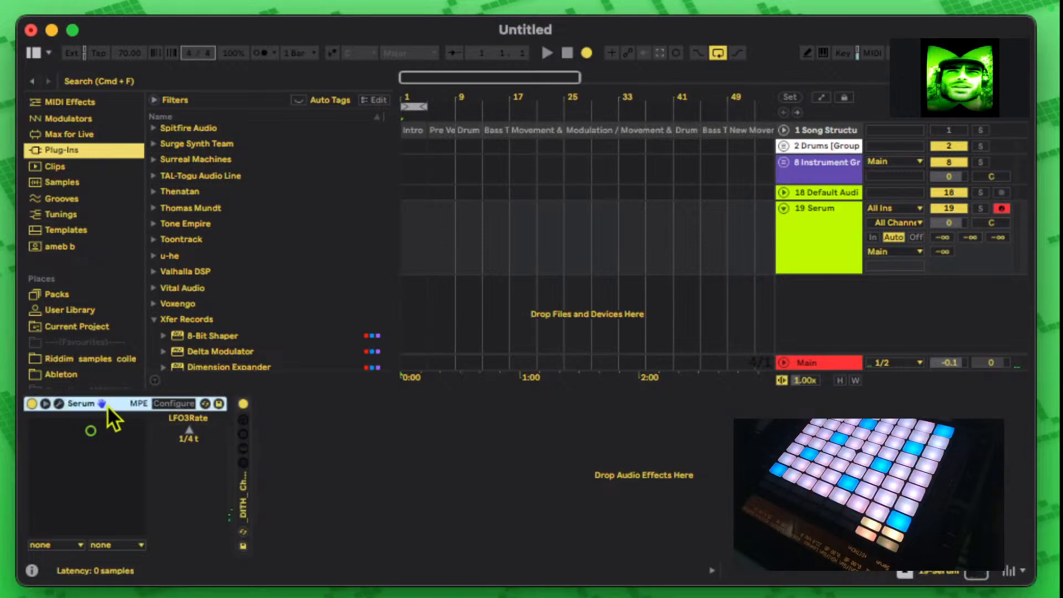
Step: Group Serum and the effect device after it into an Instrument Rack and show the rack's macro controls
click(242, 487)
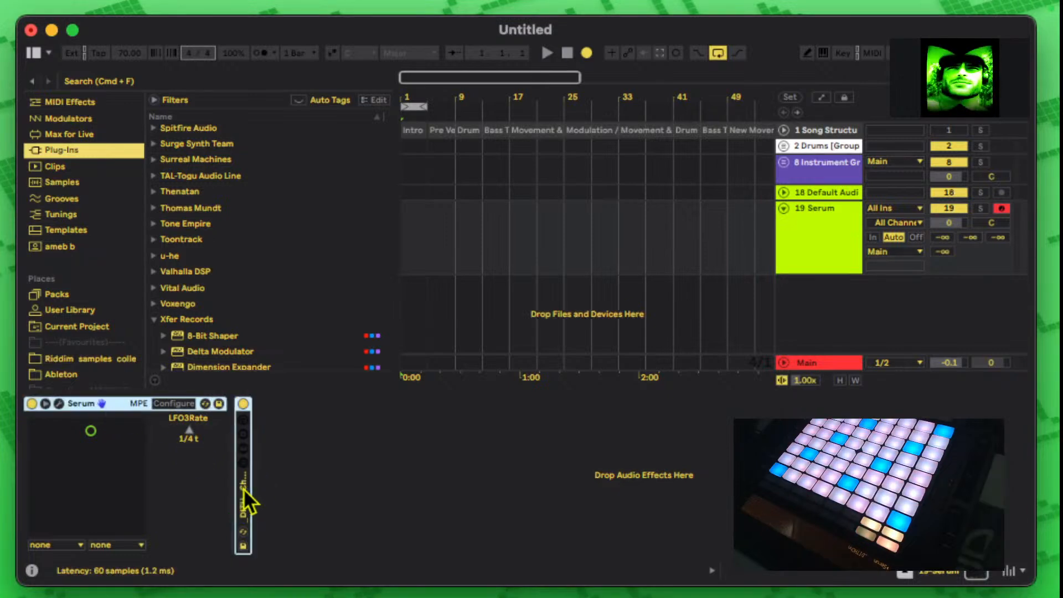
key(super+g)
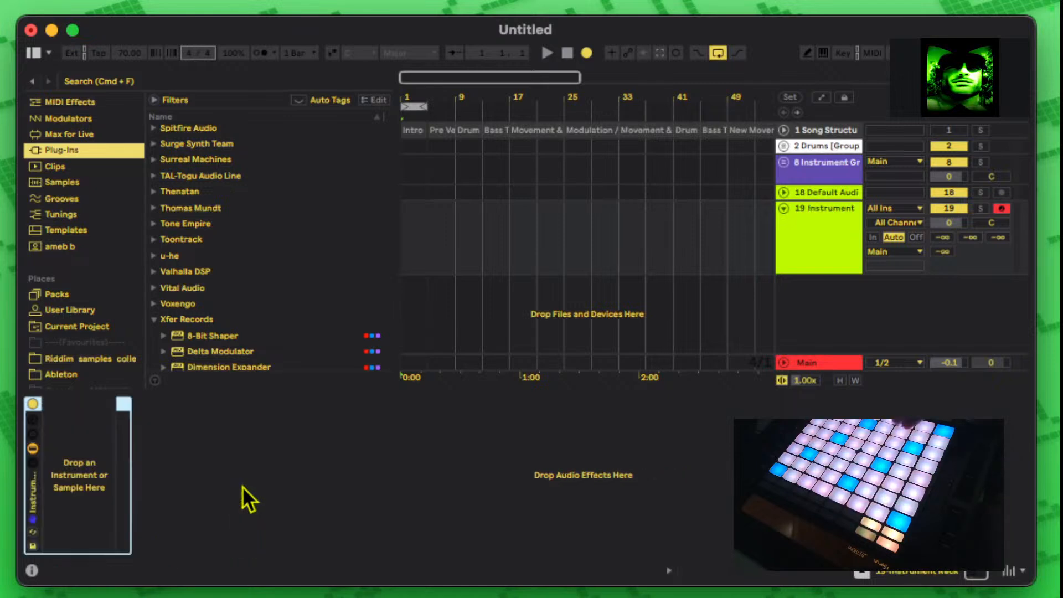
click(32, 421)
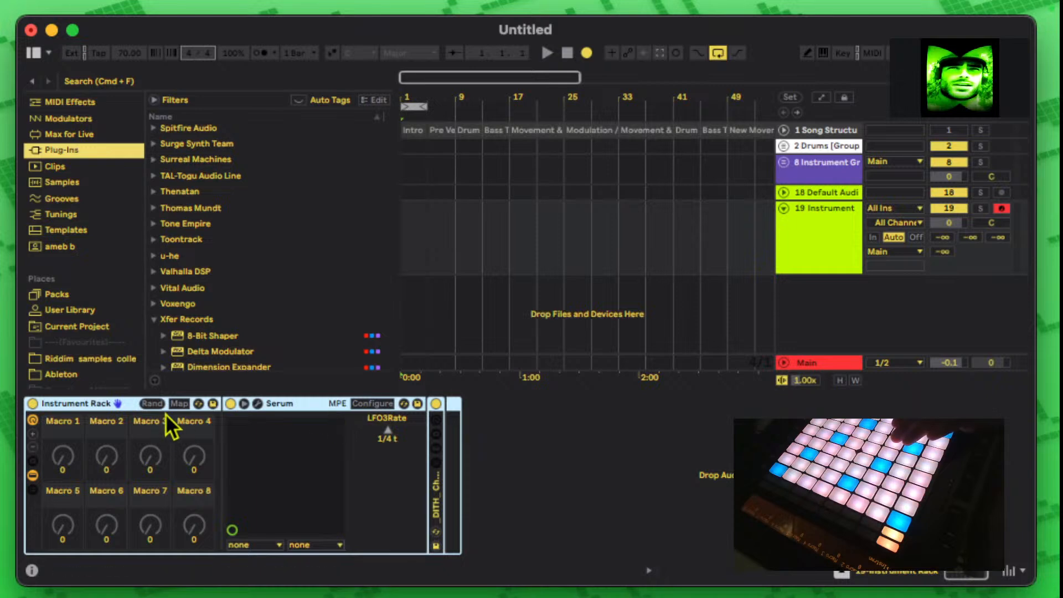
Step: Map Serum's LFO3Rate parameter to Macro 1 of the Instrument Rack and leave mapping mode
click(180, 403)
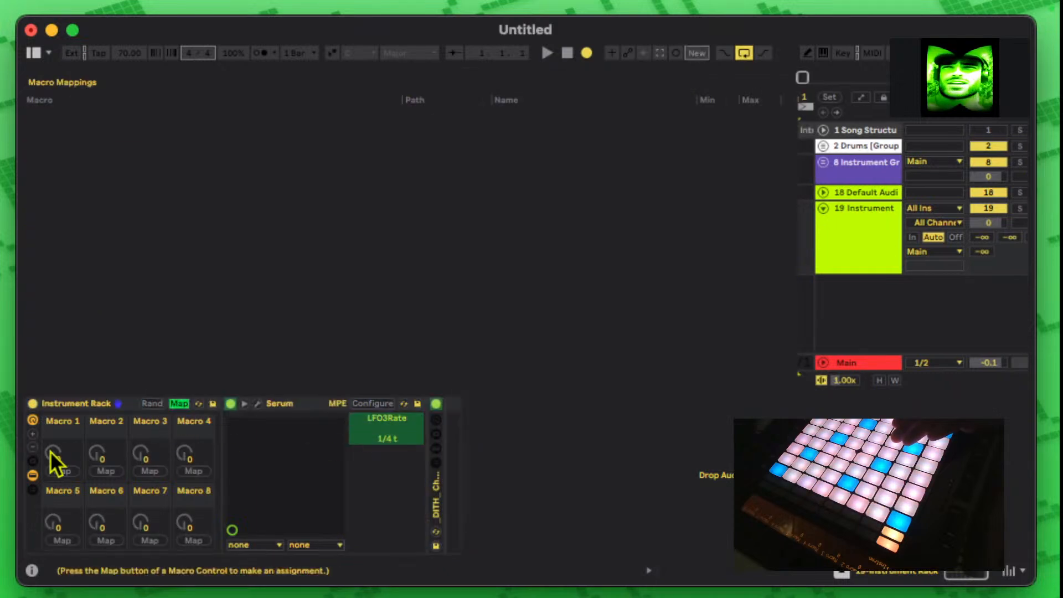
click(62, 470)
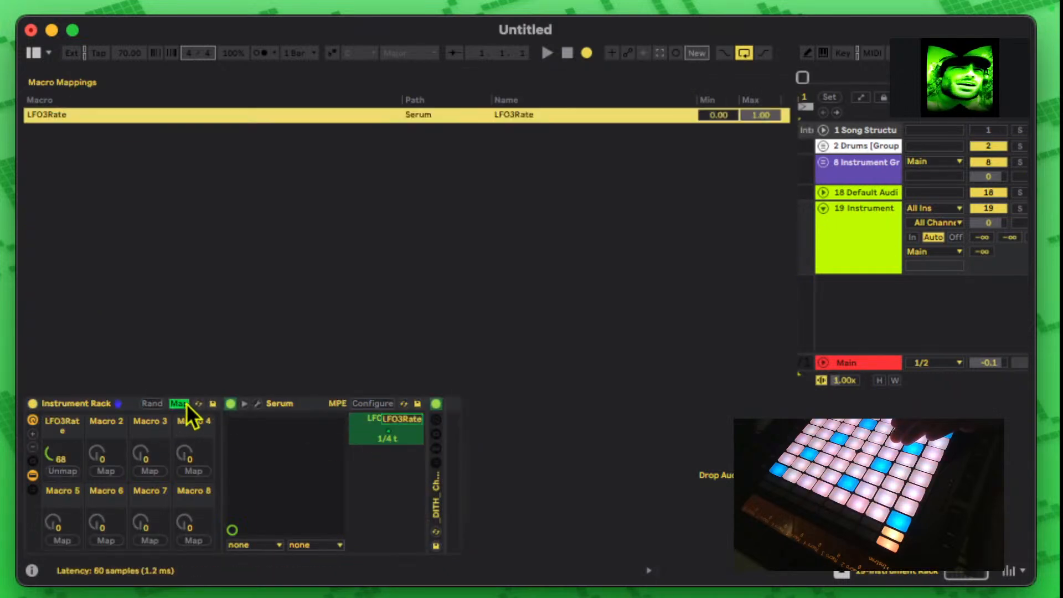
click(183, 404)
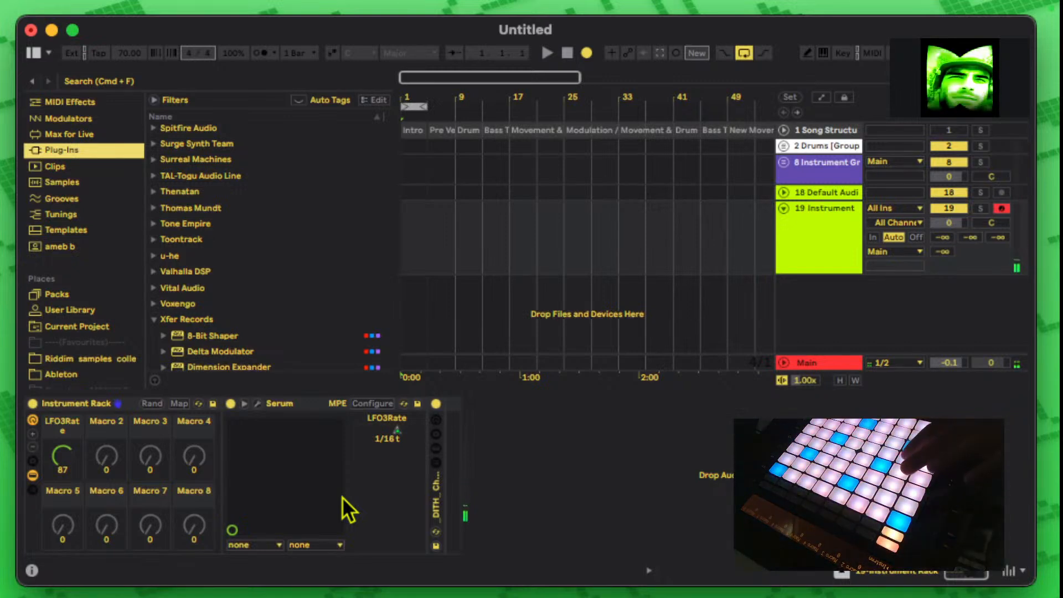
Step: Open Serum's interface, set the ENV 1 release to 2.28 s and lower the filter cutoff
click(258, 404)
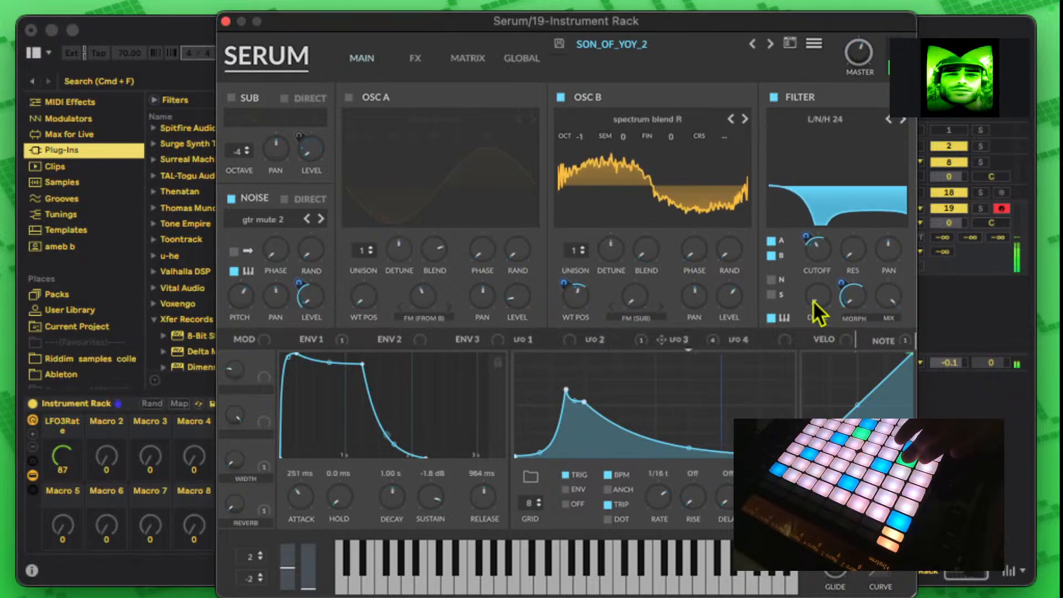
drag(480, 489, 481, 476)
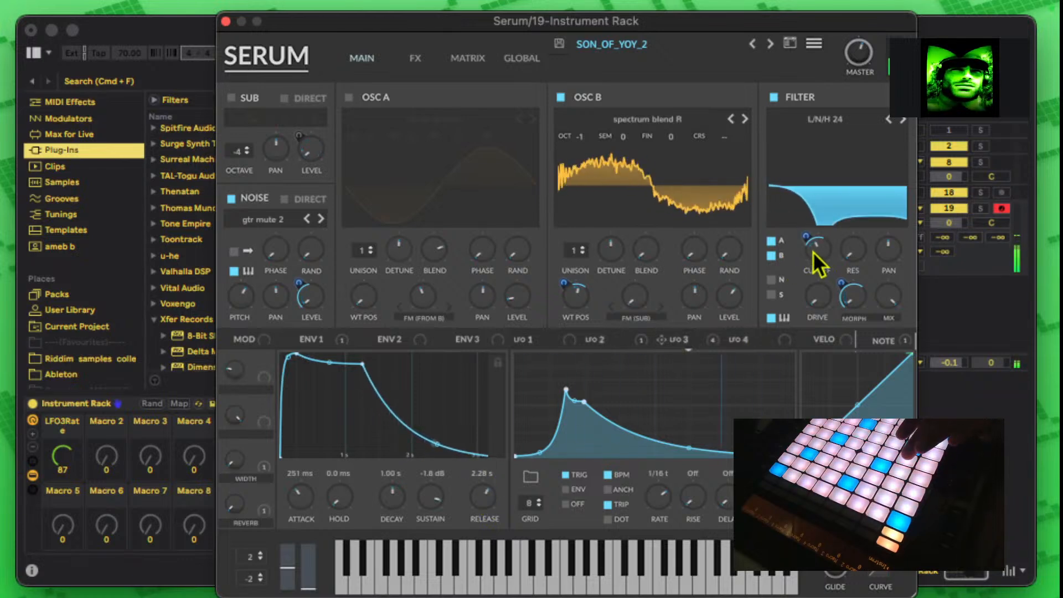
drag(808, 238, 802, 308)
drag(814, 252, 826, 190)
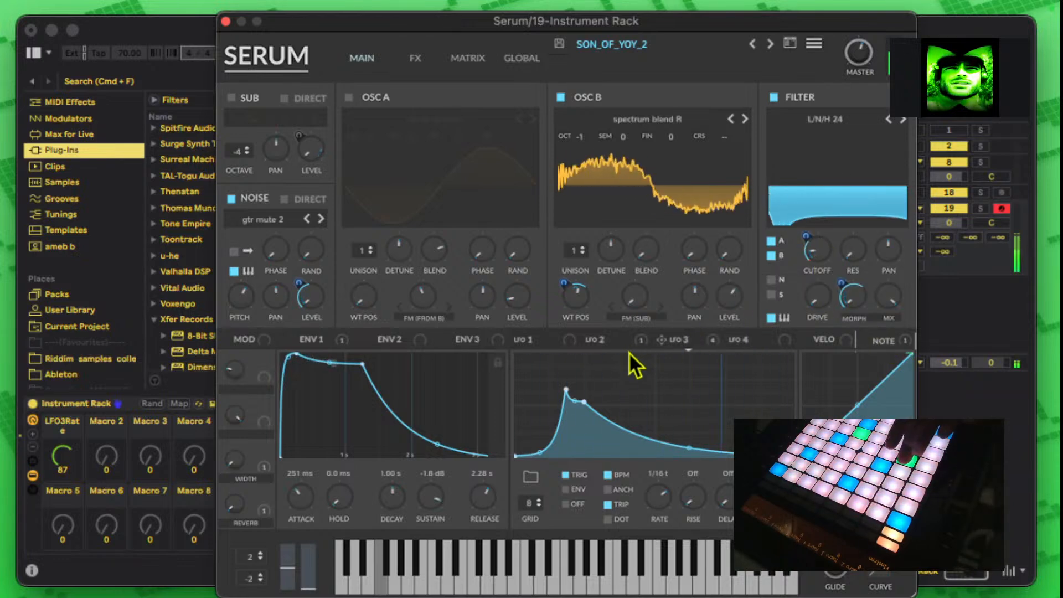
Step: Switch off the Hyper/Dim and Distortion effects in Serum's effects rack
mouse_move(629, 352)
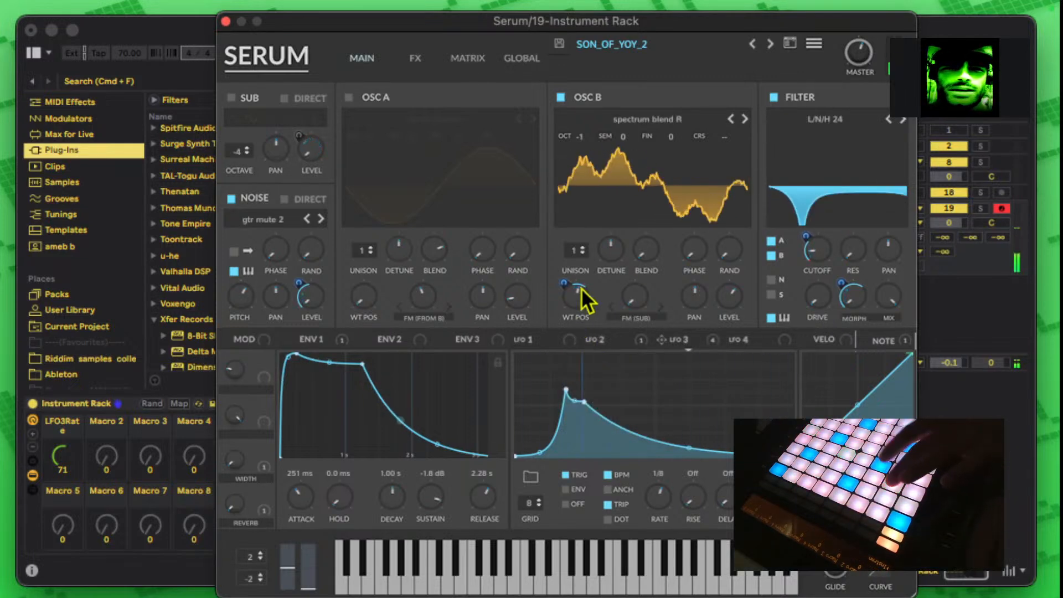
click(412, 60)
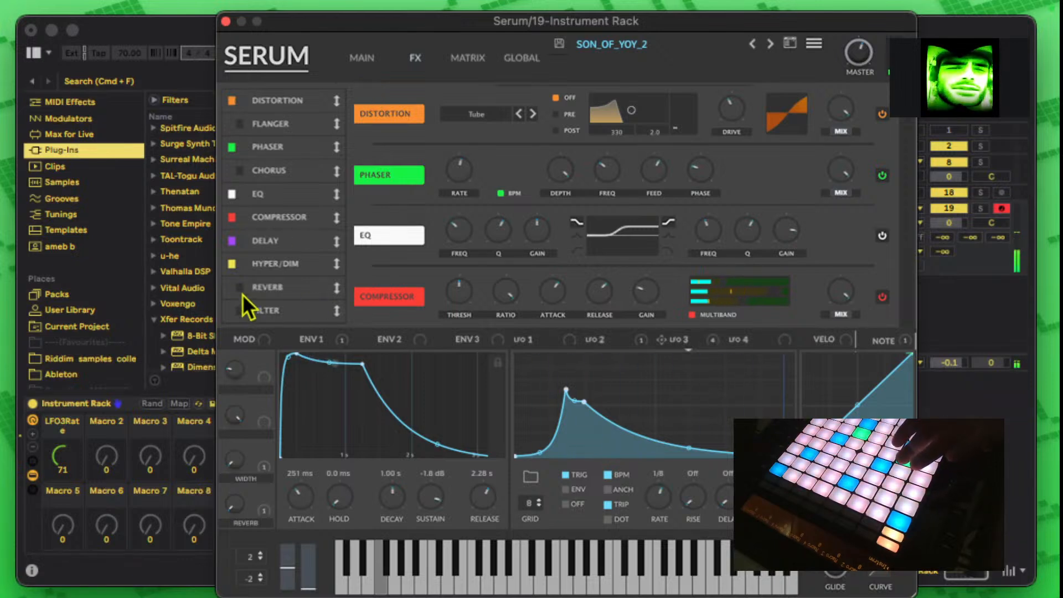
click(236, 266)
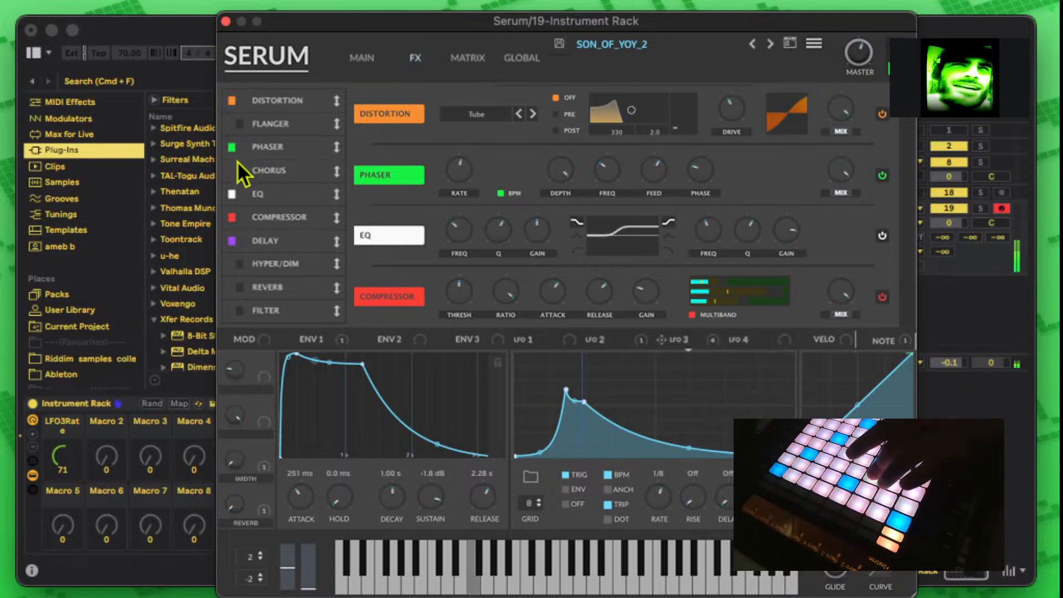
click(237, 98)
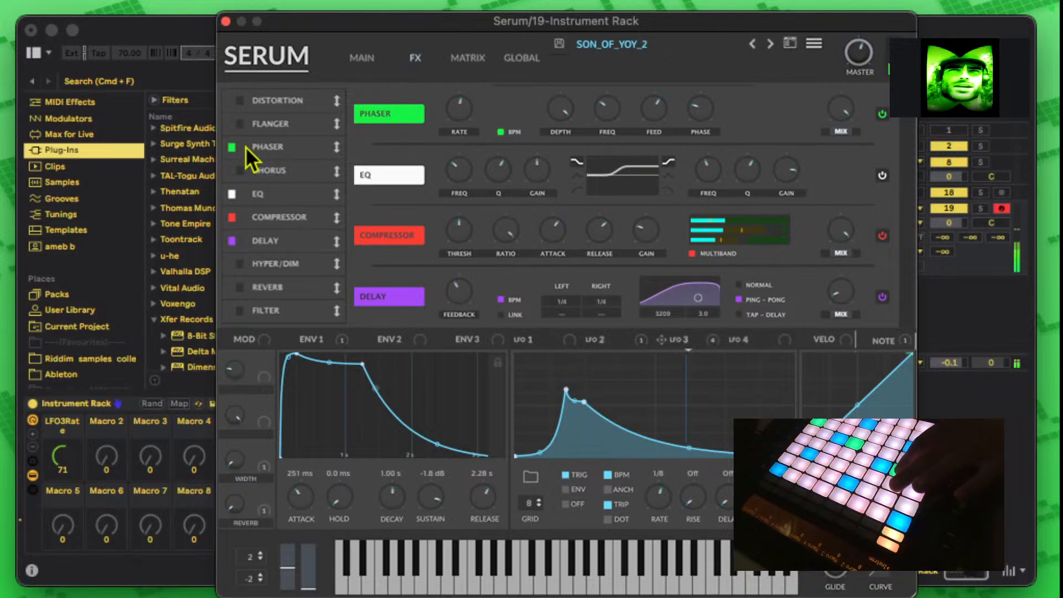
Step: Back in Serum's main view, set the filter cutoff to about 122 Hz and reduce the modulation of the filter's morph
click(376, 58)
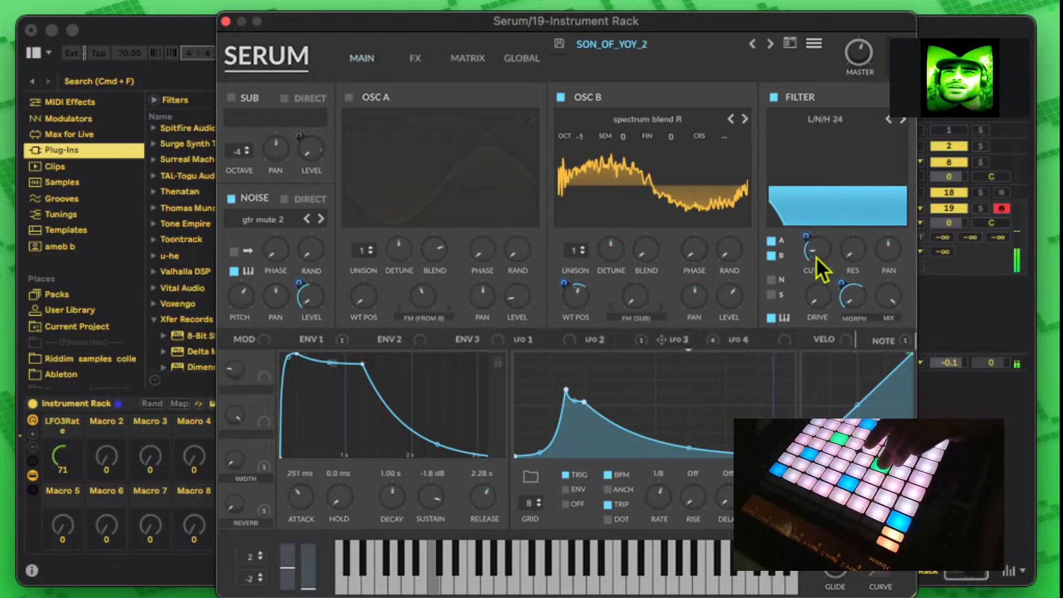
mouse_move(820, 254)
drag(823, 275, 809, 259)
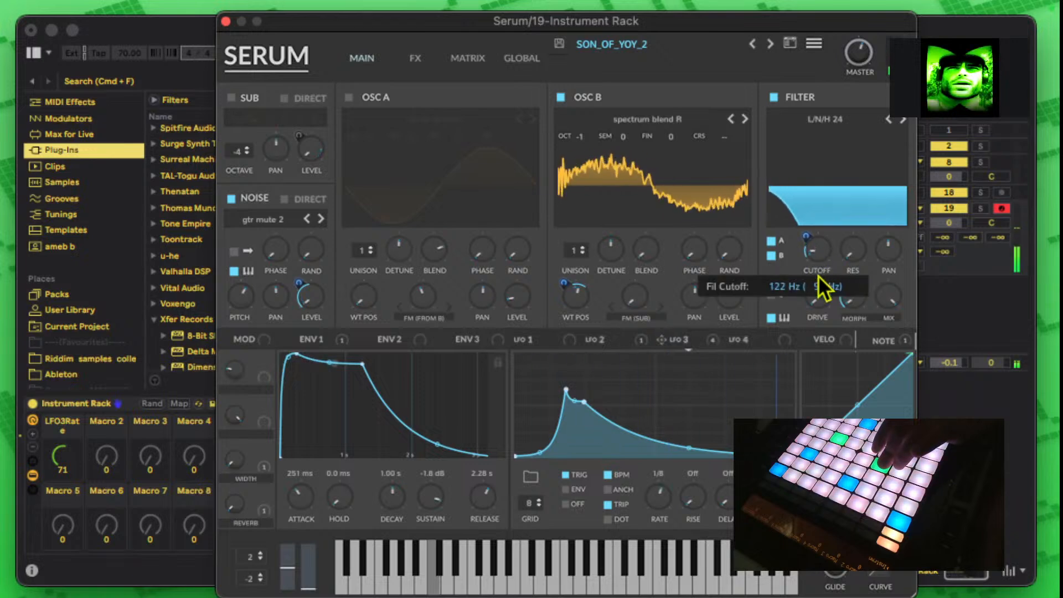
drag(843, 284, 848, 304)
Step: Raise OSC B's wavetable position and increase the noise oscillator's pitch and level
drag(579, 300, 588, 265)
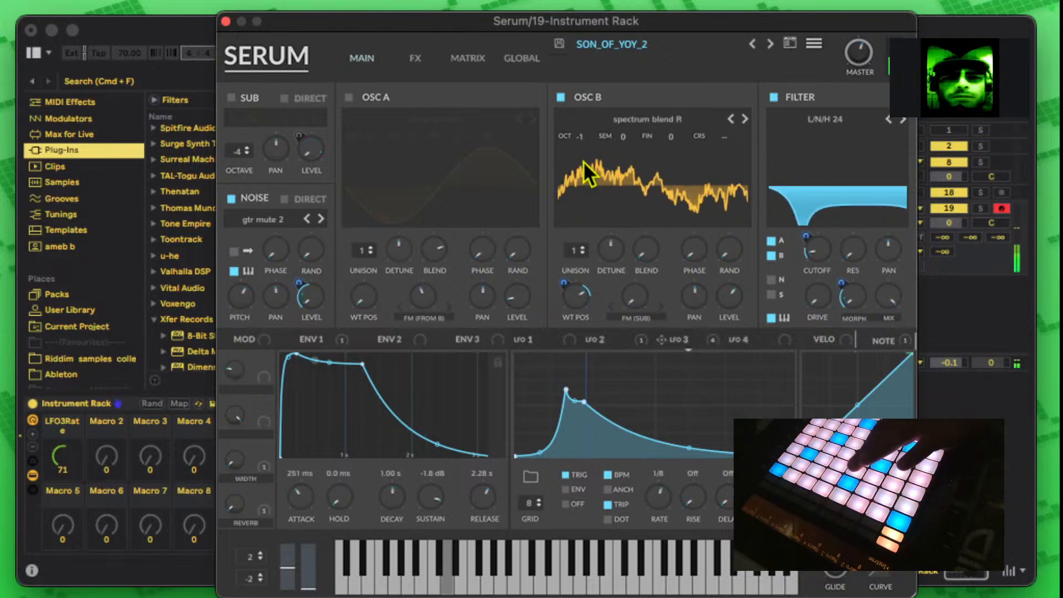
drag(244, 304, 273, 91)
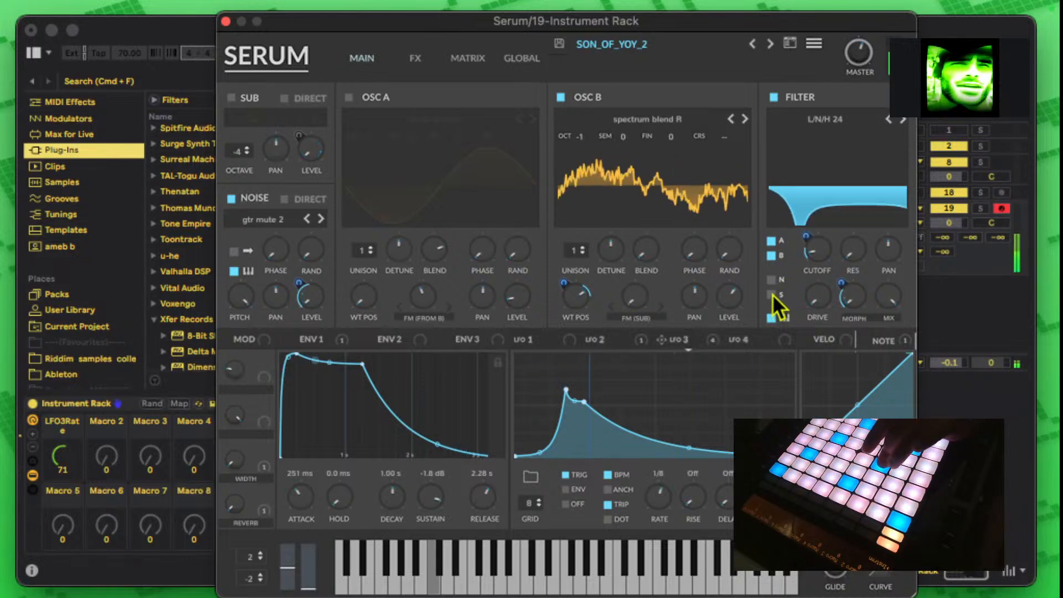
drag(318, 301, 310, 243)
Step: Try other noise samples, load H-Breath from the Organics group and increase the noise level's modulation
click(307, 220)
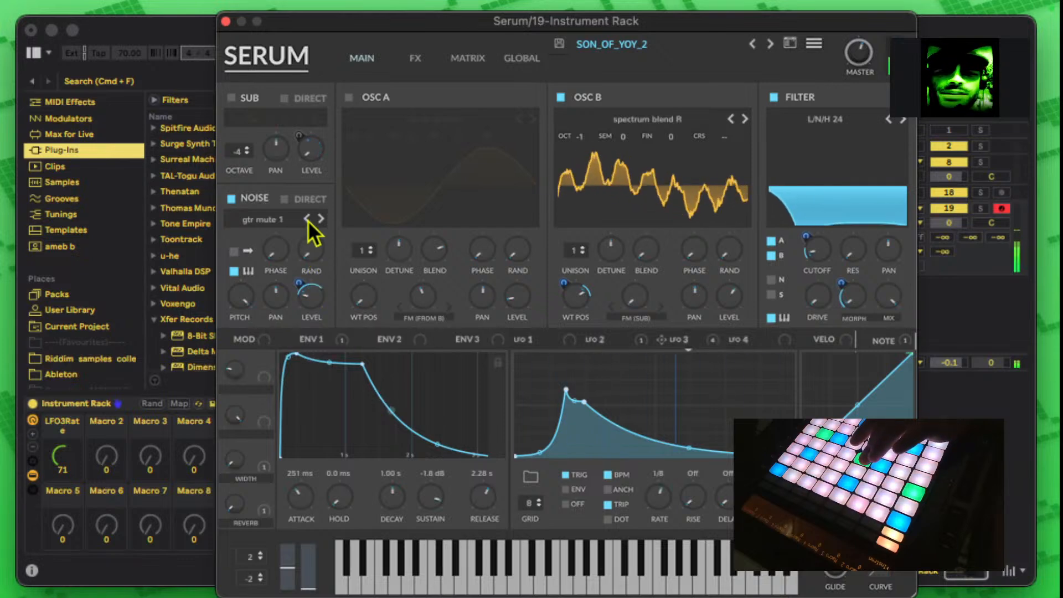
click(308, 220)
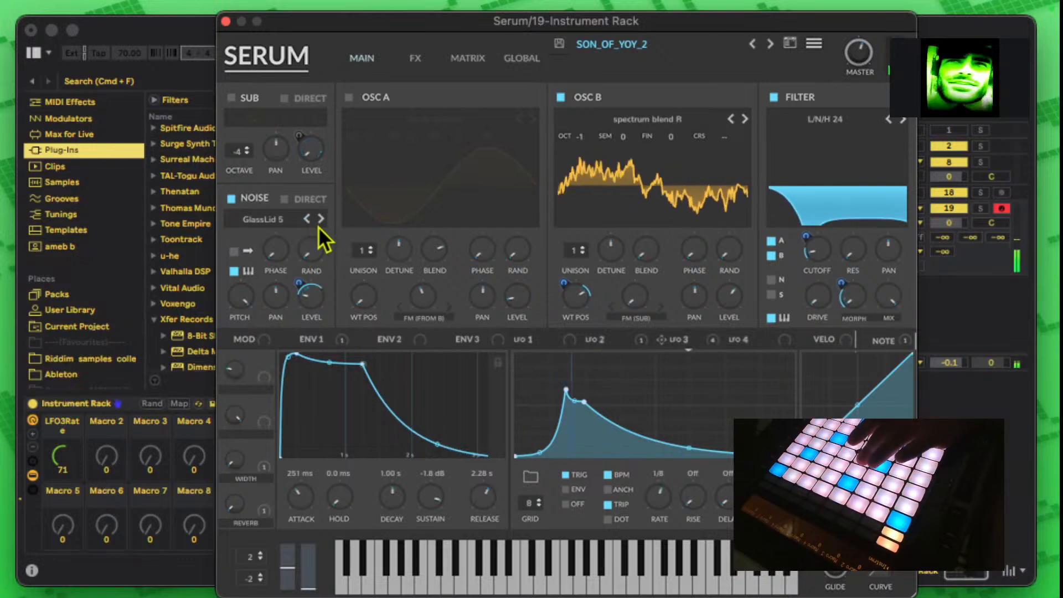
click(283, 219)
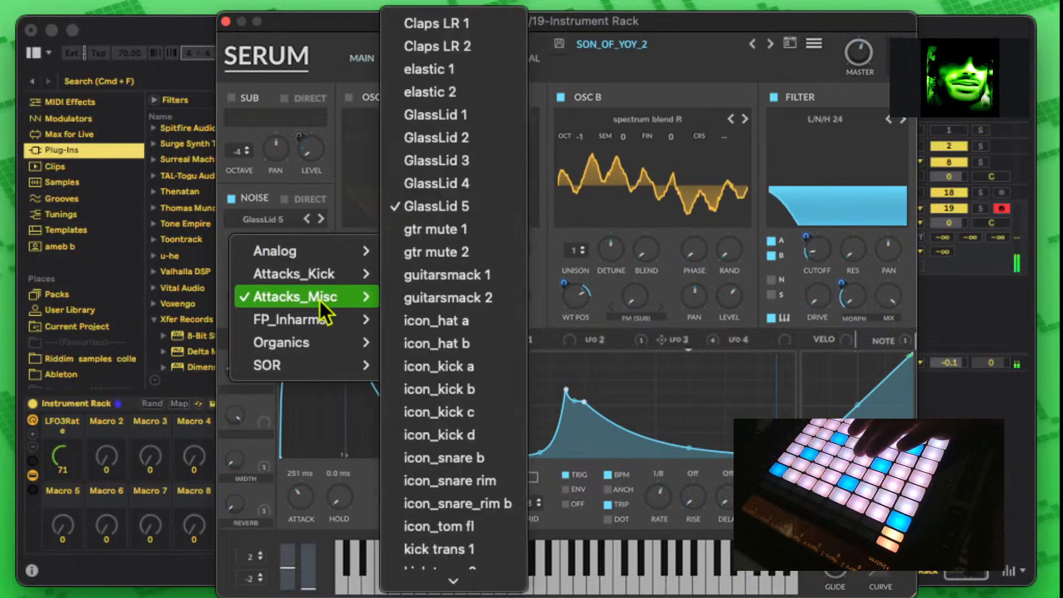
mouse_move(318, 344)
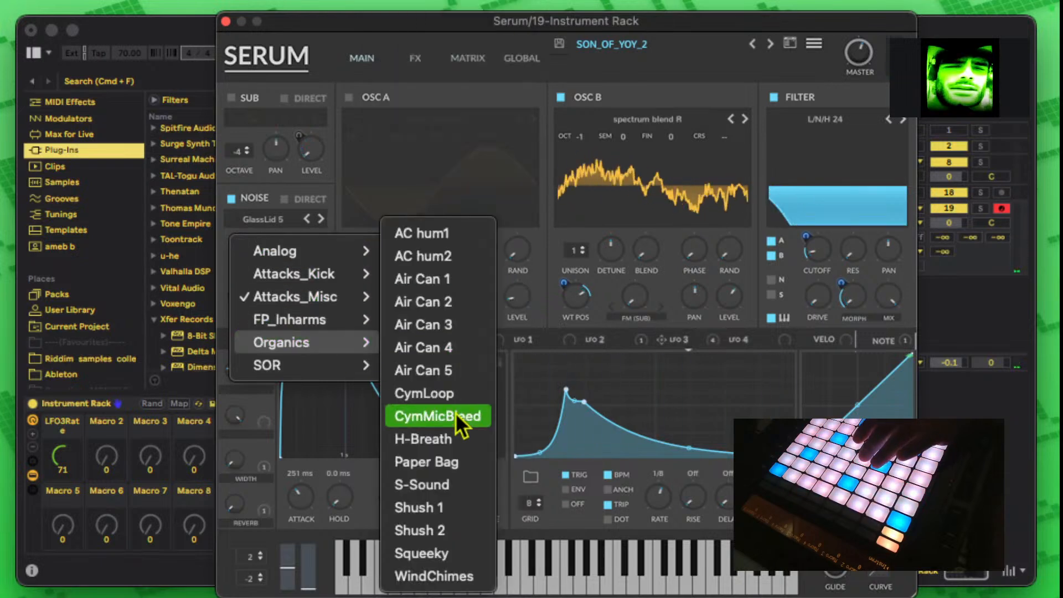
click(438, 439)
drag(304, 284, 340, 148)
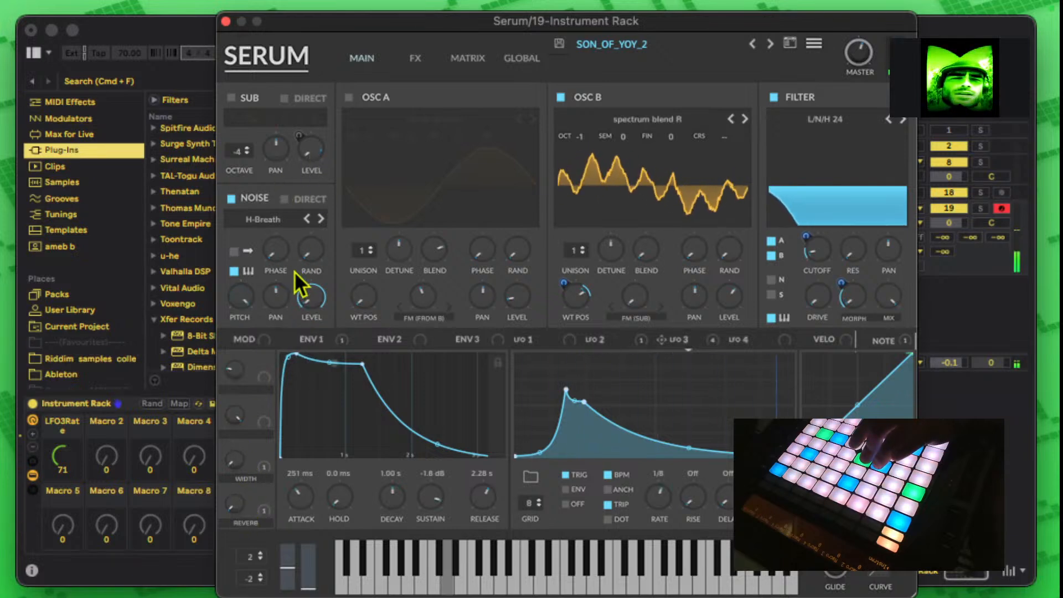
Step: Advance through the Organics noise samples and settle on Squeeky
click(320, 219)
click(320, 219)
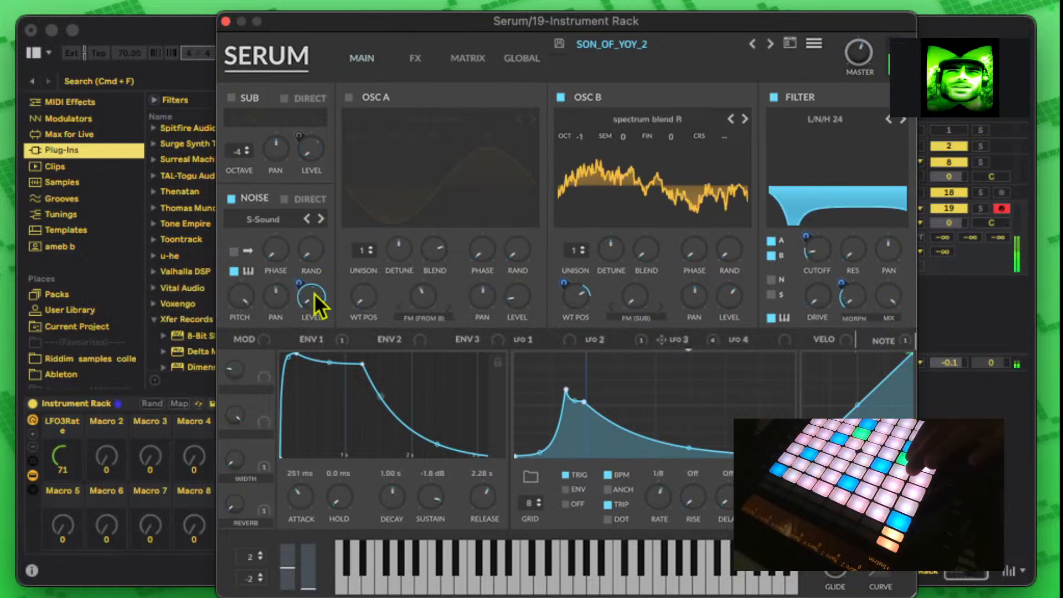
click(320, 219)
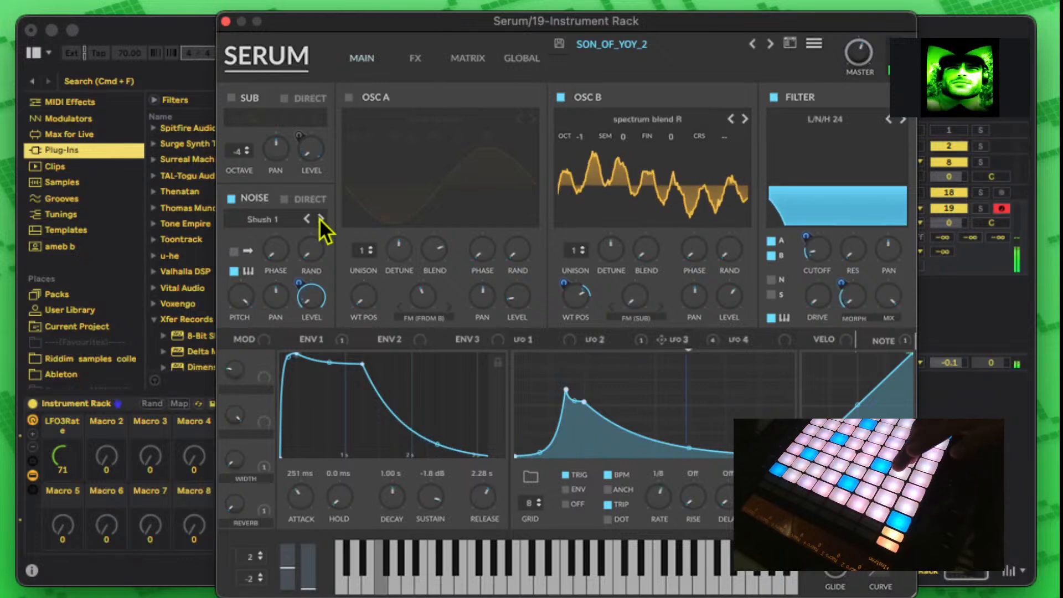
click(321, 218)
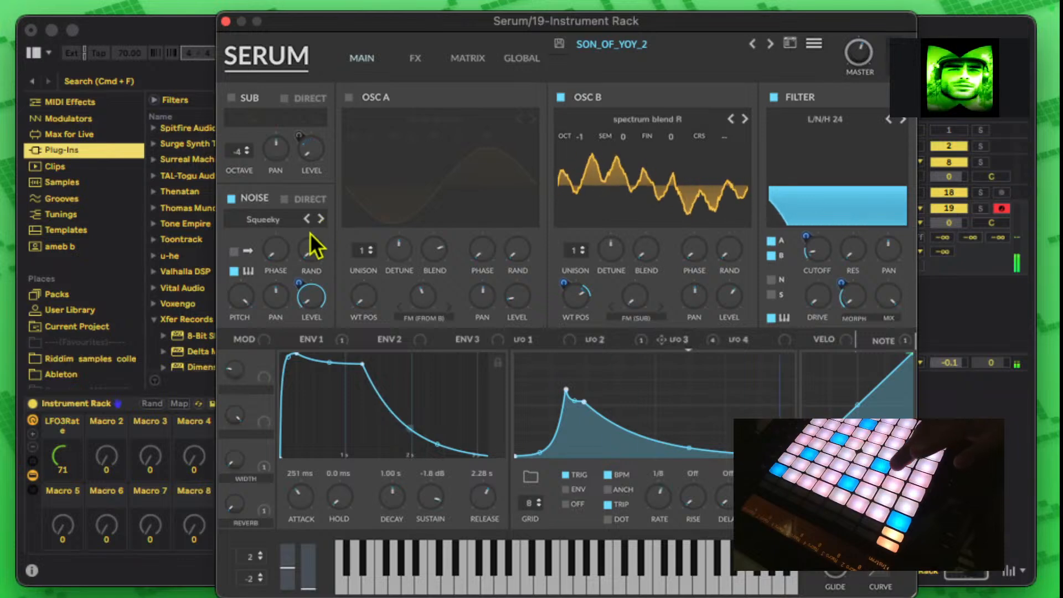
Step: Lower OSC B's wavetable position and its modulation, and increase the filter's morph modulation and cutoff
drag(570, 287, 565, 404)
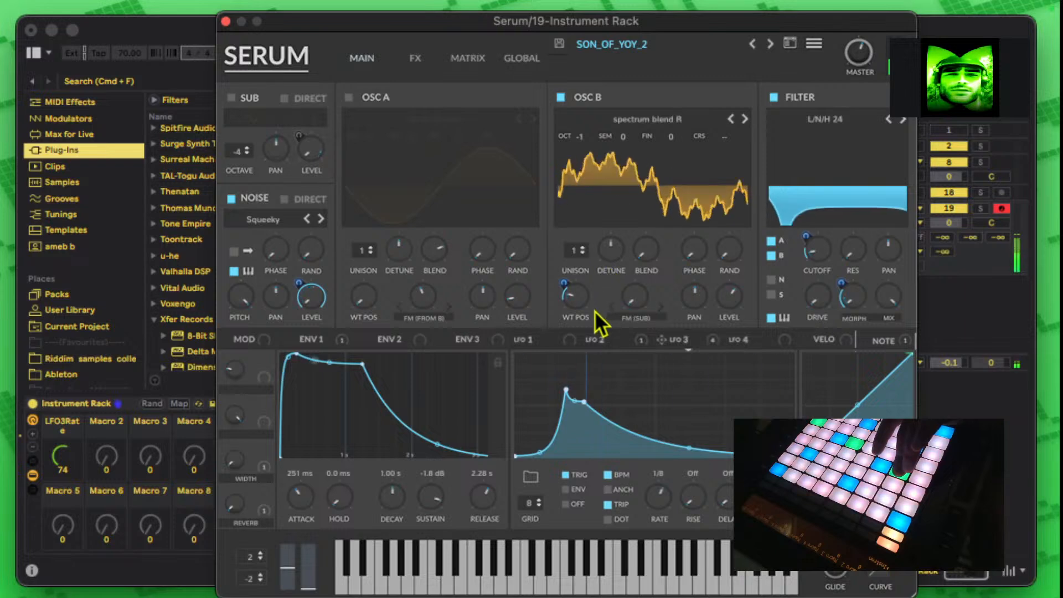
drag(584, 298, 575, 325)
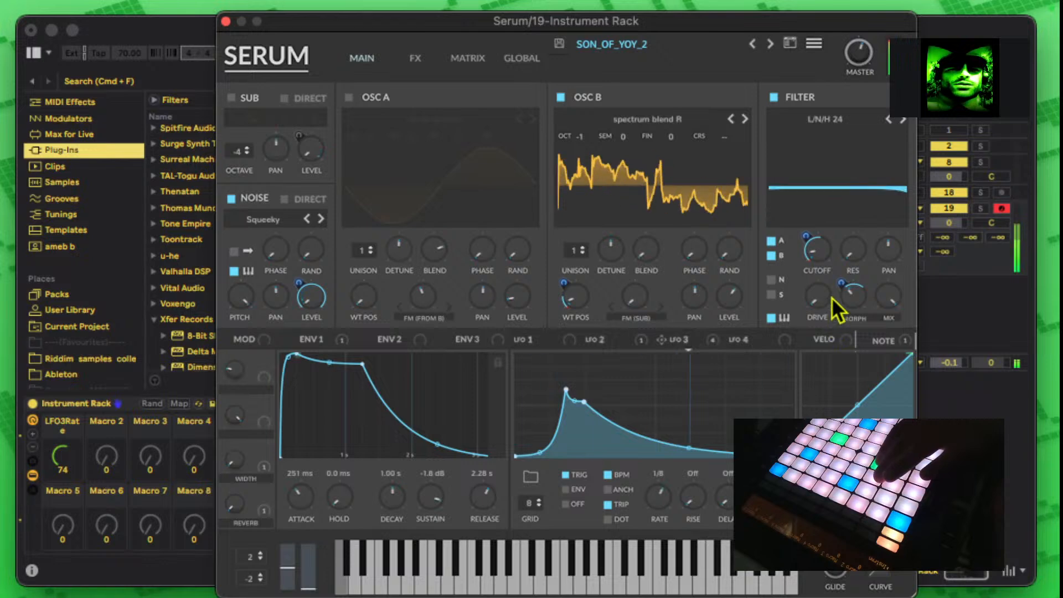
drag(840, 284, 879, 231)
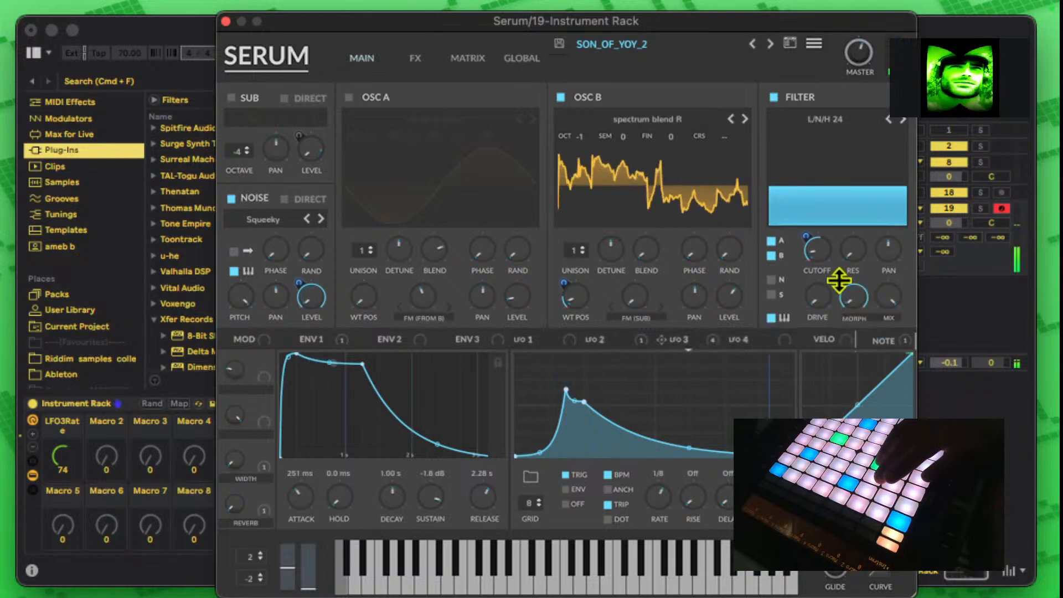
drag(826, 258, 857, 188)
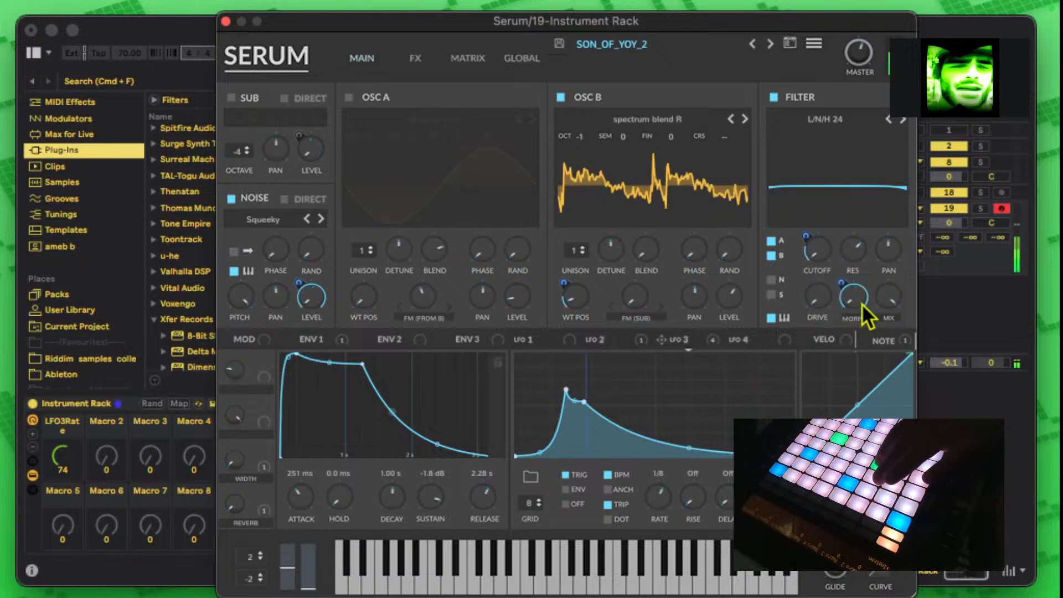
Step: Raise OSC B's wavetable position again and readjust its modulation amount
mouse_move(581, 295)
drag(581, 295, 604, 239)
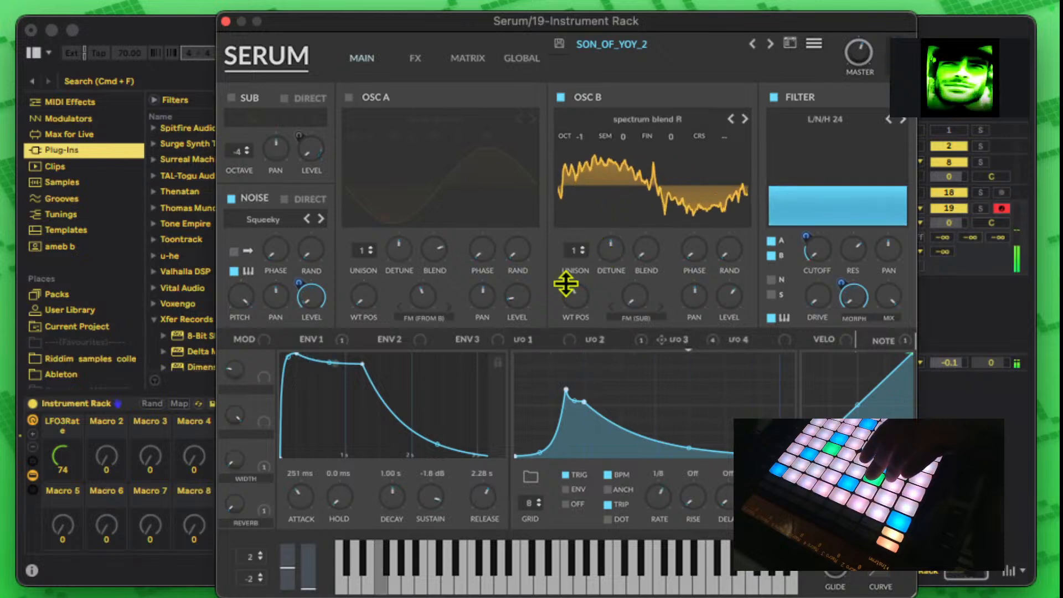
mouse_move(566, 282)
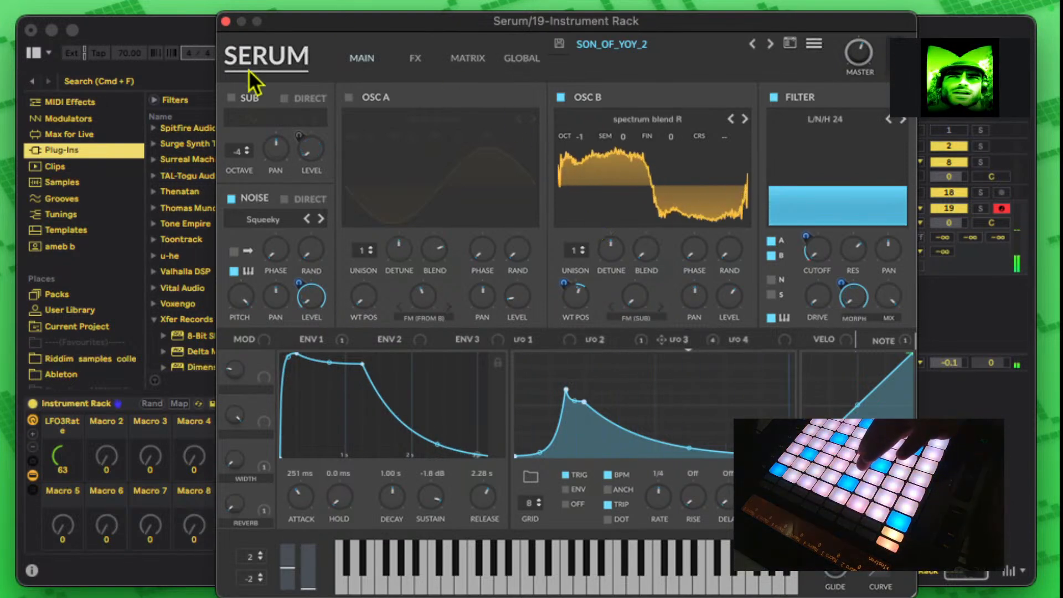
Step: Close and reopen the Serum window and enter the author's artist name with the suffix _2025 in the preset's author field
click(226, 22)
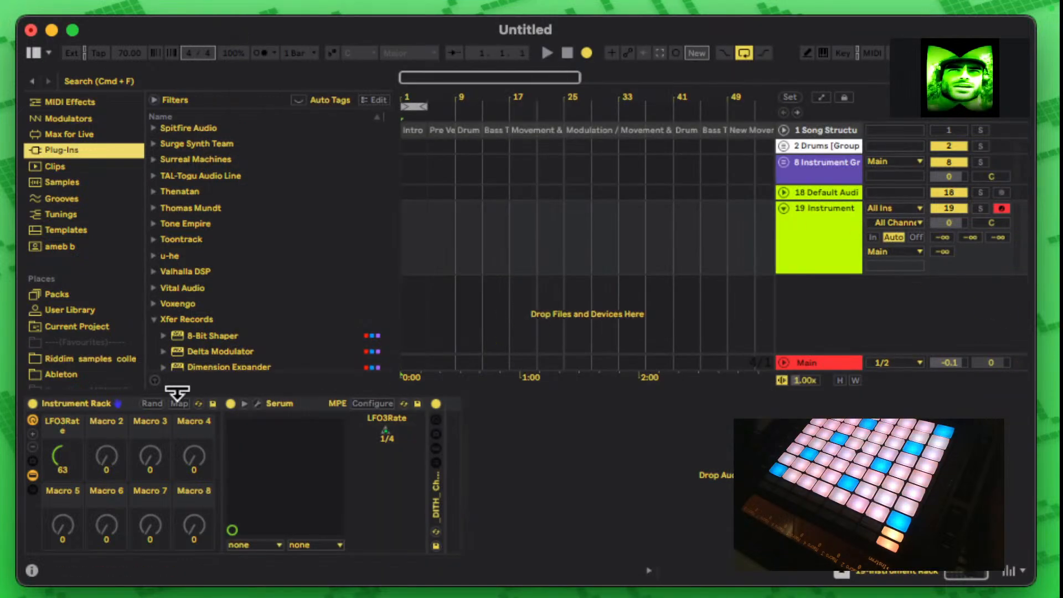
click(257, 404)
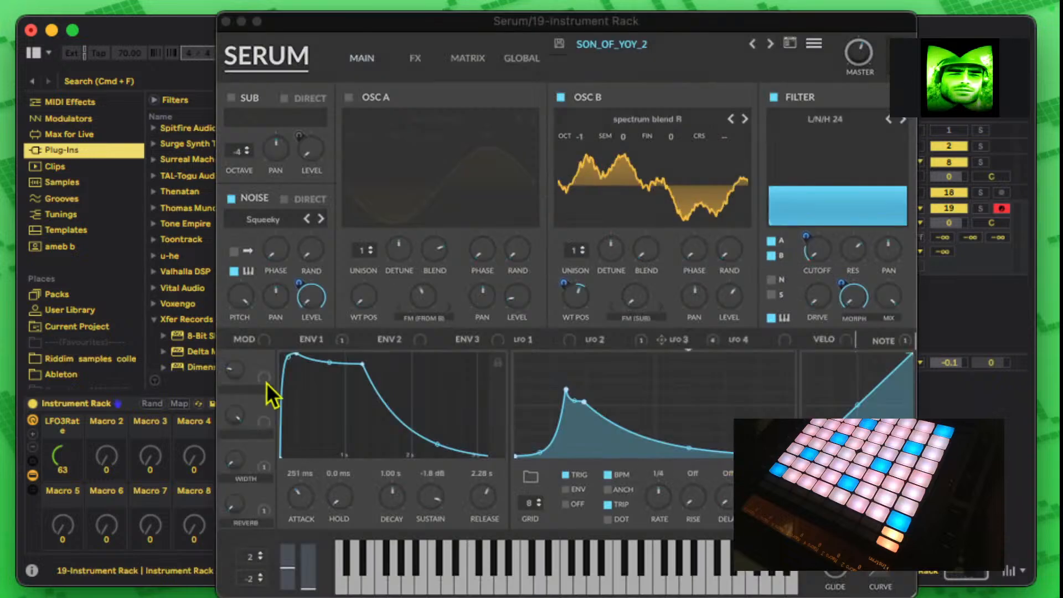
click(651, 68)
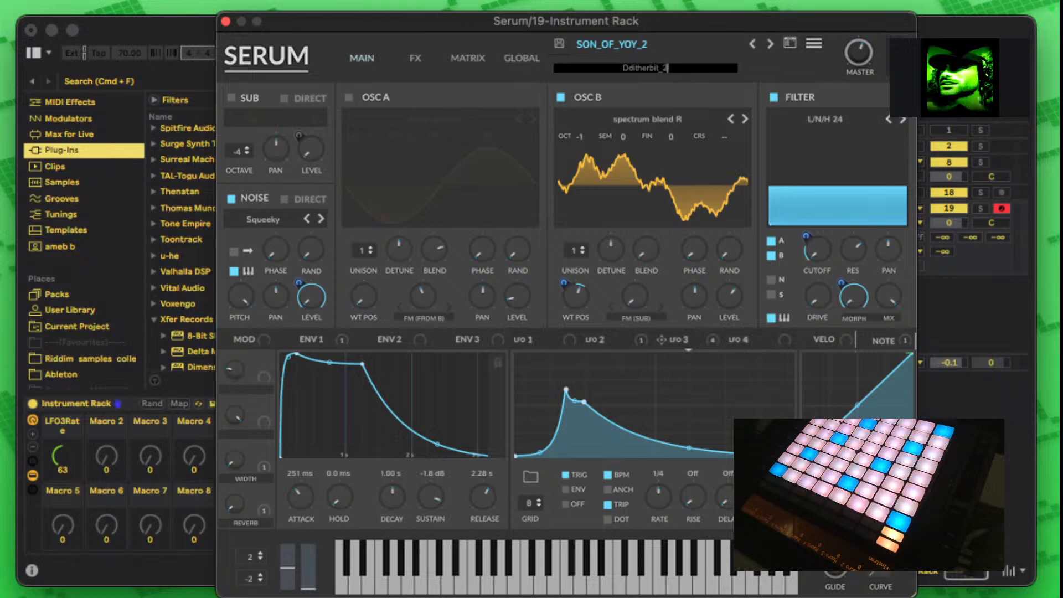
key(Return)
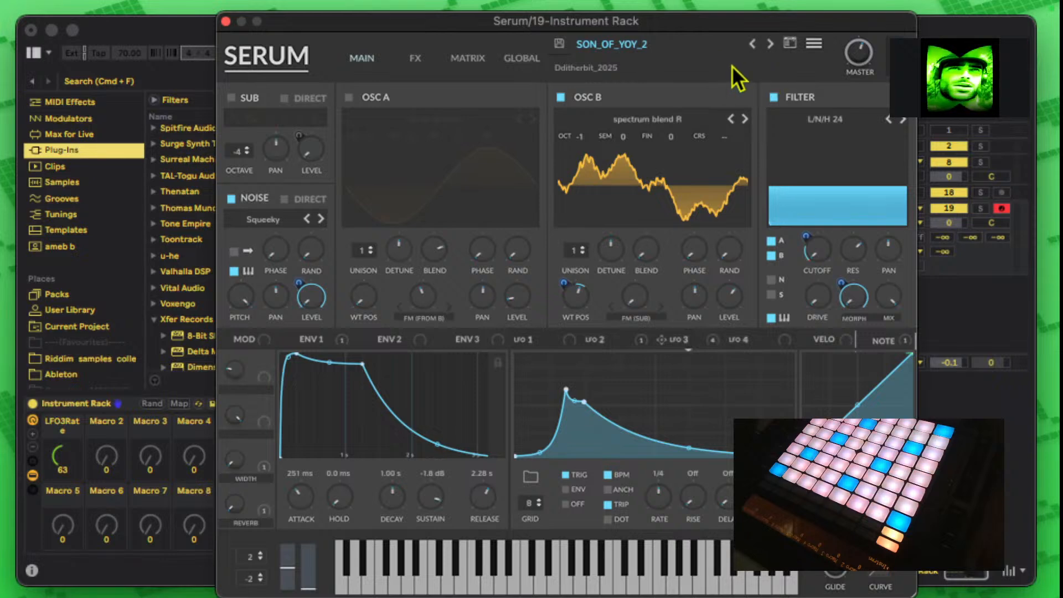
Step: Enter ENYOY in the preset's empty comment field below the preset navigation arrows
click(687, 59)
click(792, 67)
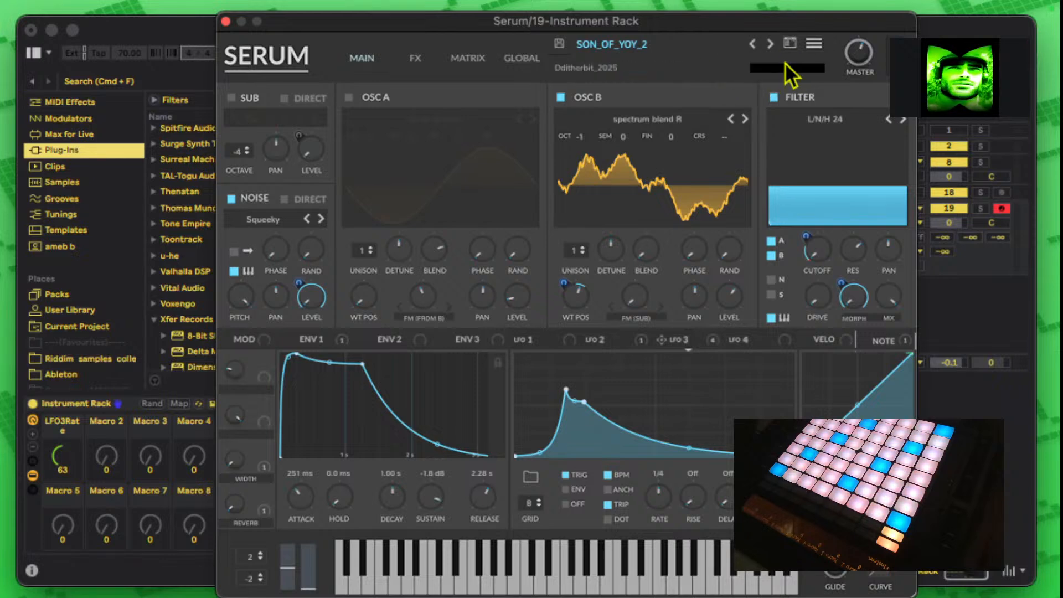
text(ENYOY)
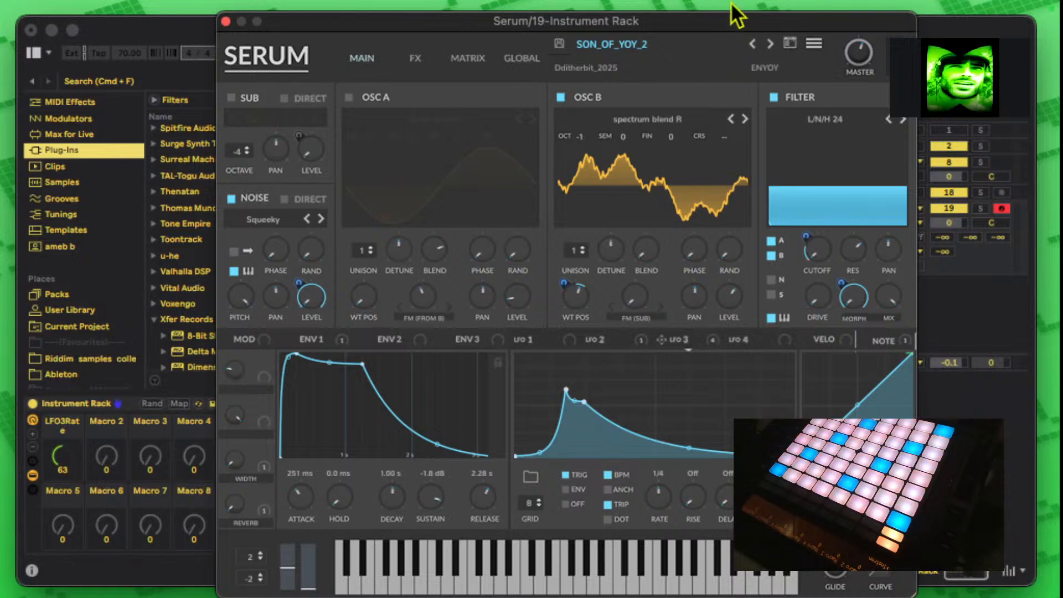
Step: Save the preset in the User folder under the name SON_OF_YOY_4
click(562, 44)
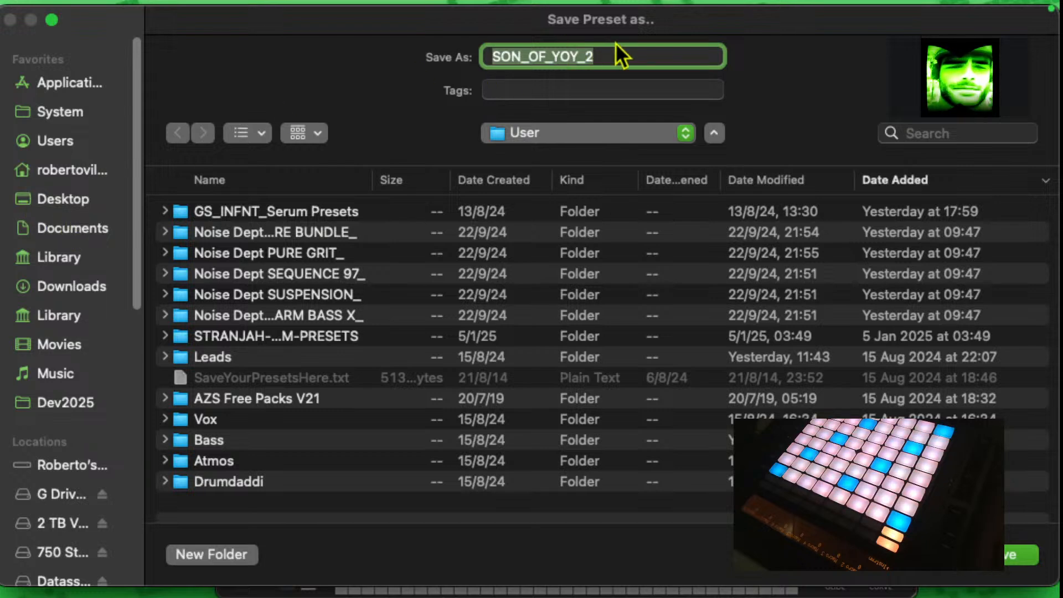
click(609, 53)
text(4)
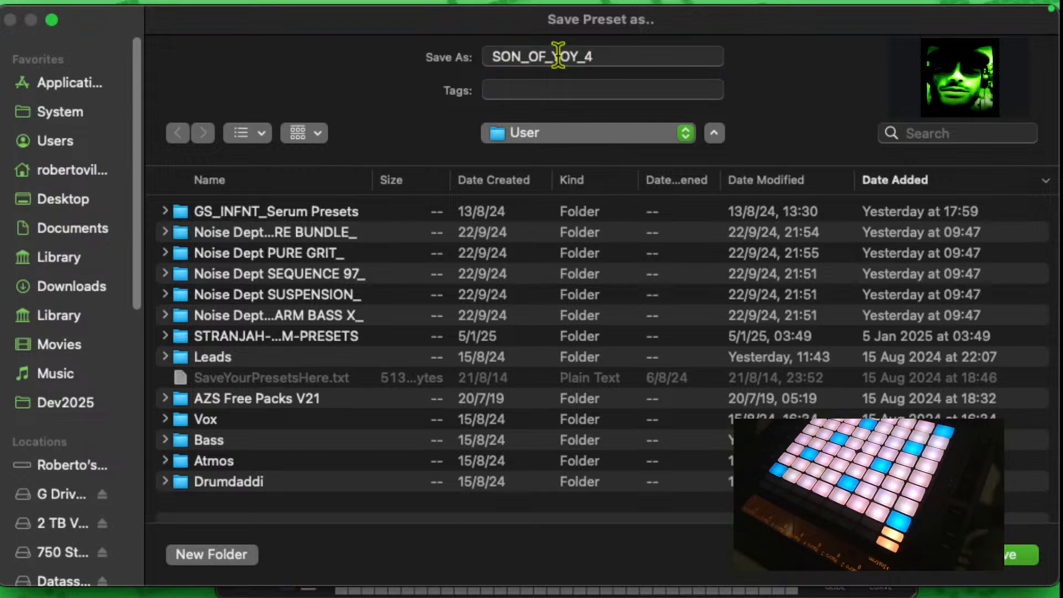
key(Return)
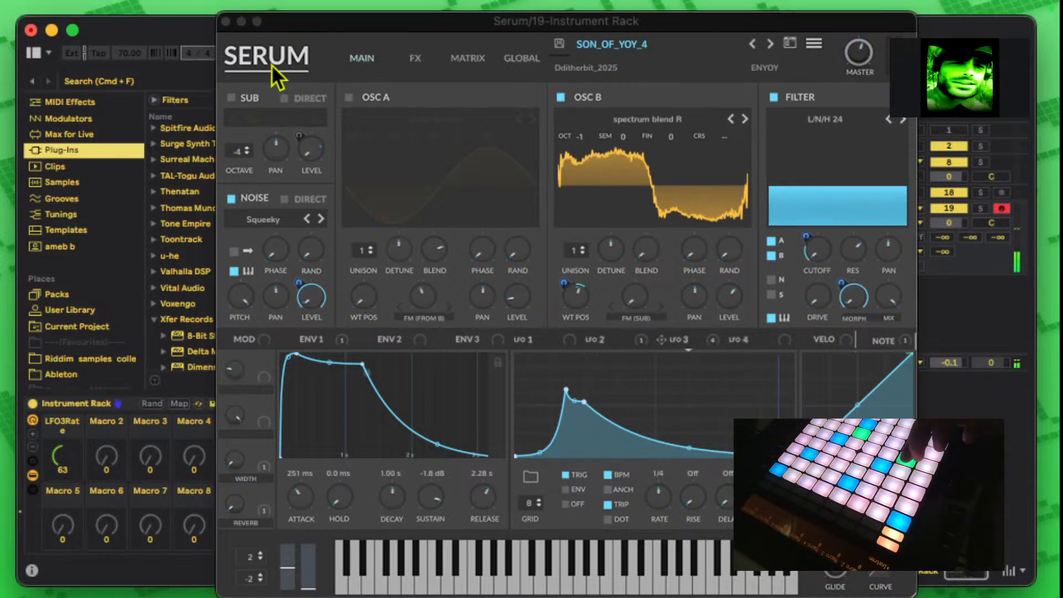
Step: In the effects chain, enable the flanger with BPM sync and disable the phaser
click(362, 62)
click(415, 58)
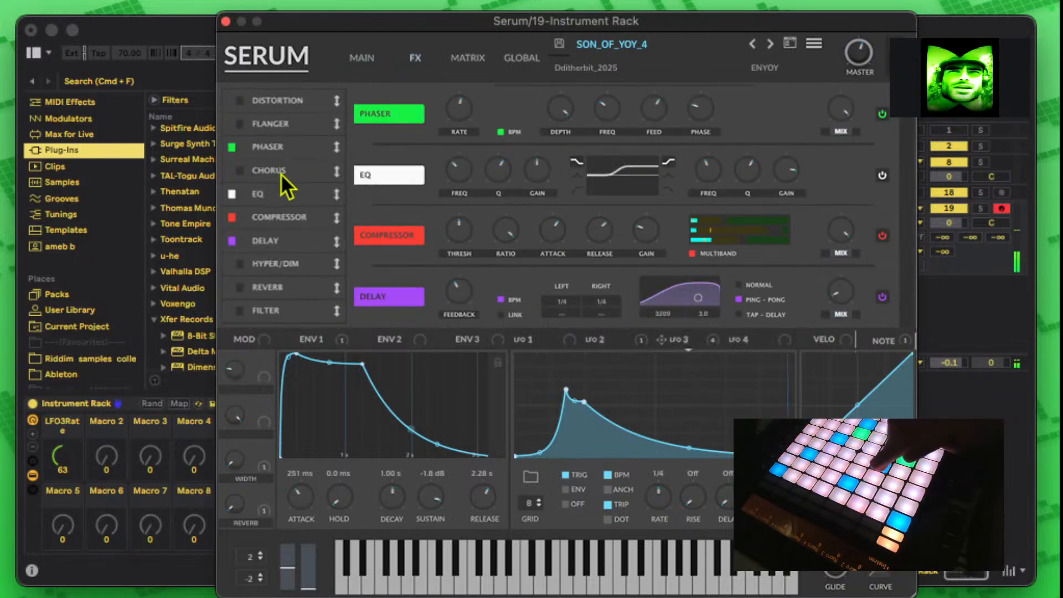
click(240, 124)
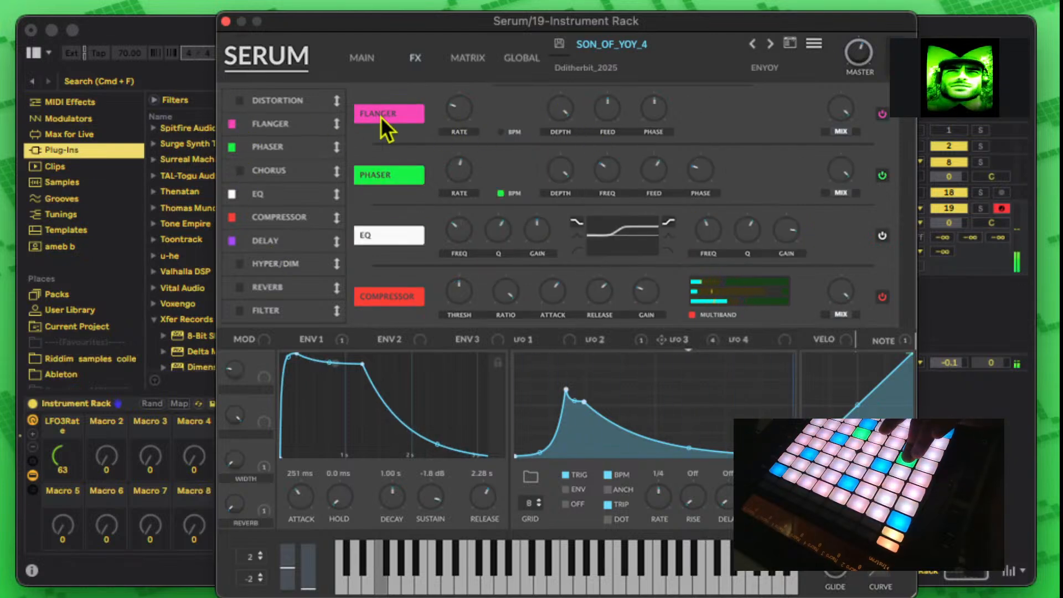
click(233, 133)
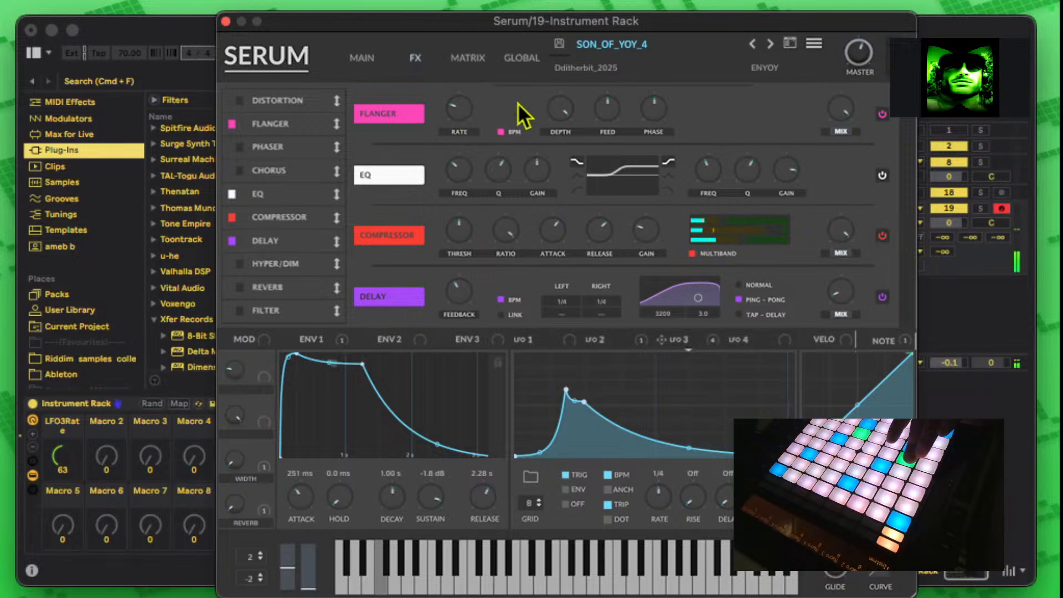
Step: Raise the flanger's rate, lower its depth to 0%, and reduce its feedback and phase
drag(459, 108, 468, 83)
drag(570, 116, 565, 133)
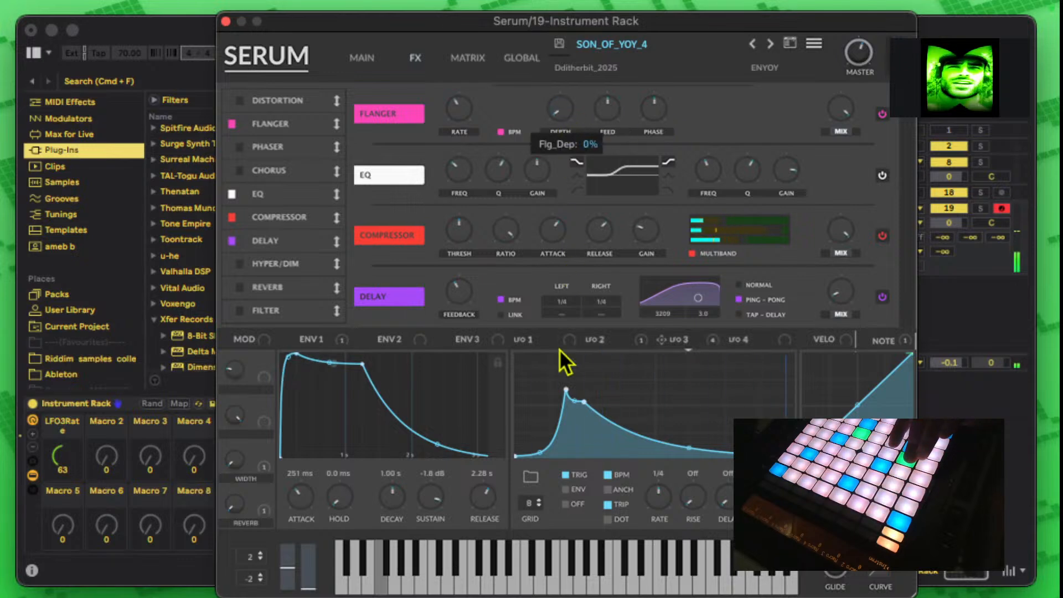
drag(559, 349, 559, 348)
drag(610, 112, 612, 167)
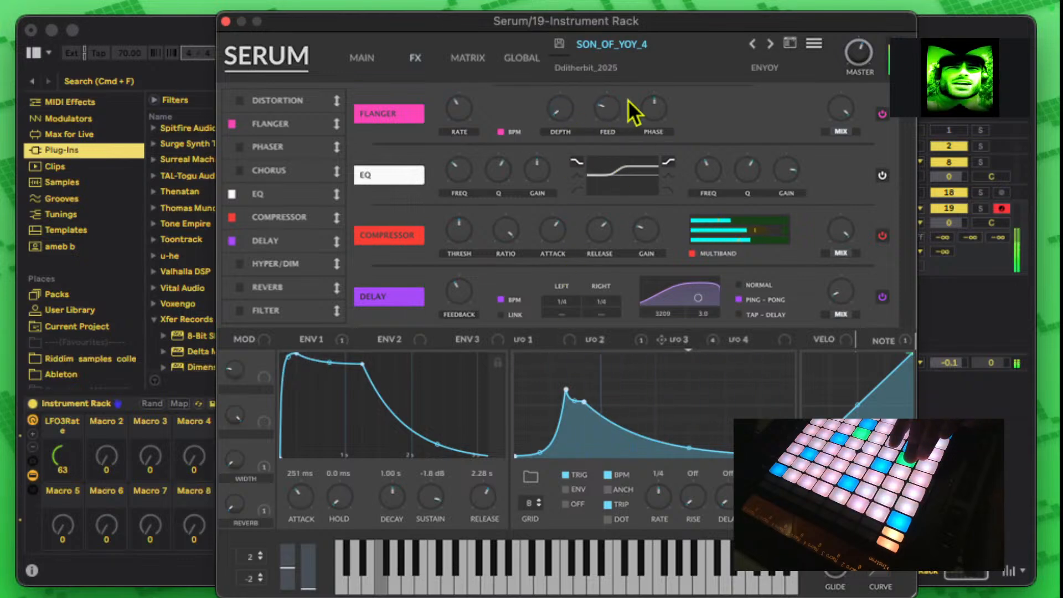
mouse_move(653, 101)
drag(592, 337, 593, 338)
Step: Increase the flanger's rate further and set its depth to 46%
drag(456, 96, 503, 75)
drag(569, 111, 574, 65)
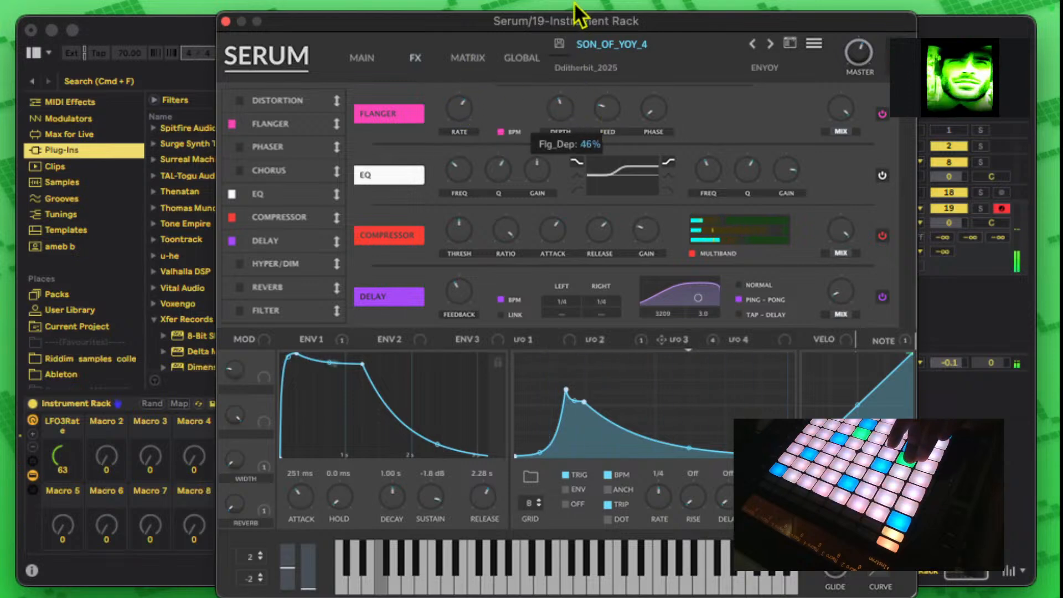
drag(578, 20, 579, 20)
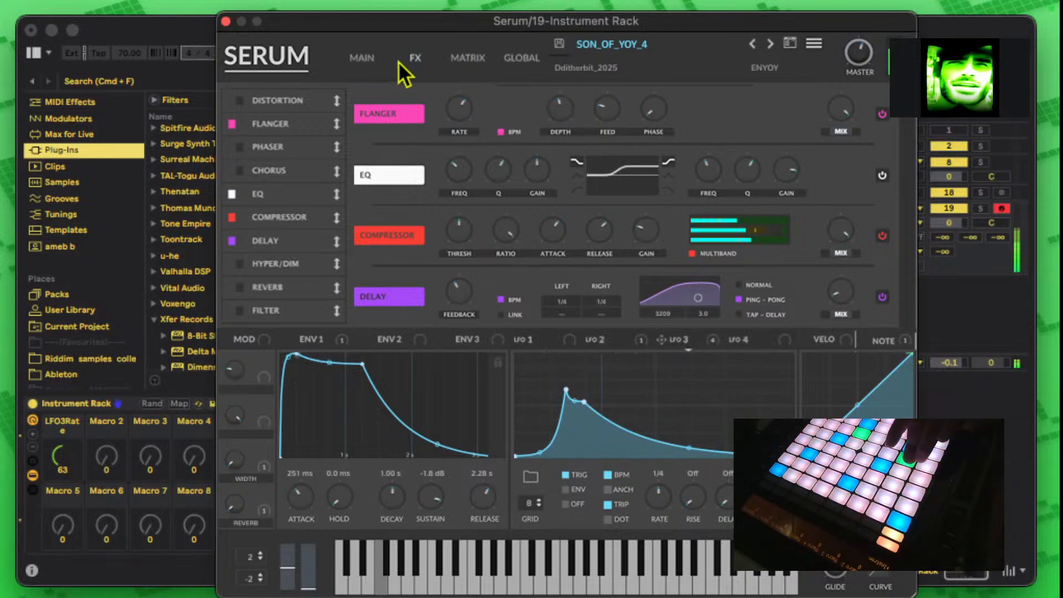
Step: Examine the modulation matrix assignments and browse the sources available for the empty slot below the Fil Cutoff row
click(472, 58)
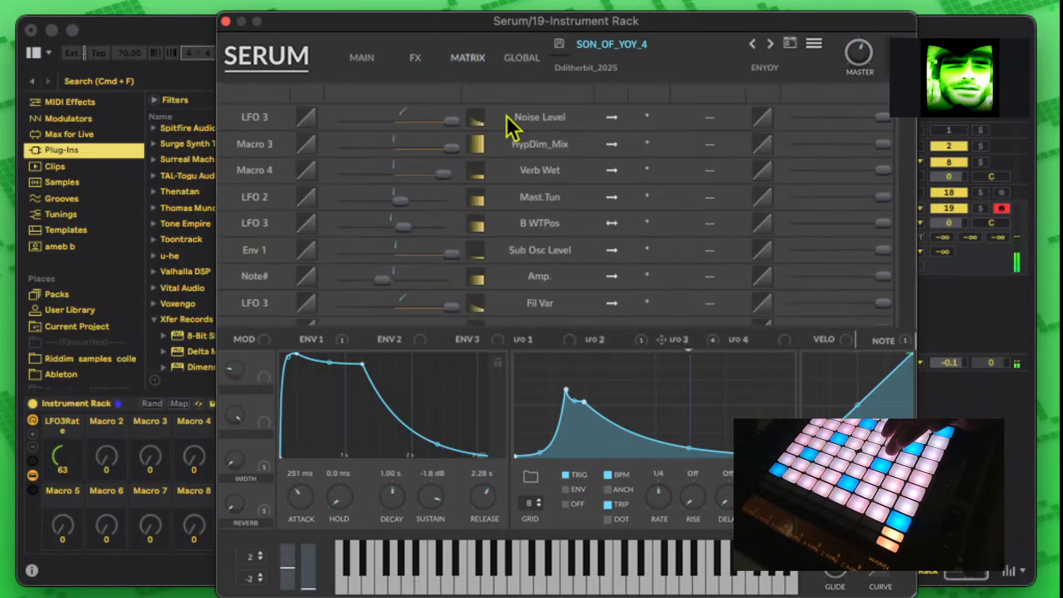
scroll(380, 169, down, 5)
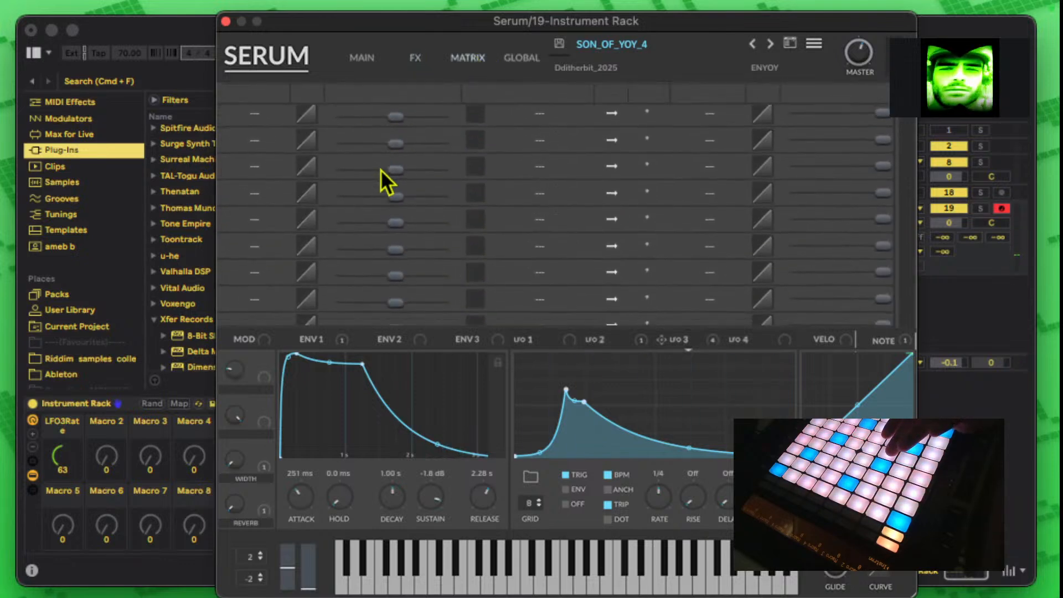
scroll(387, 174, up, 2)
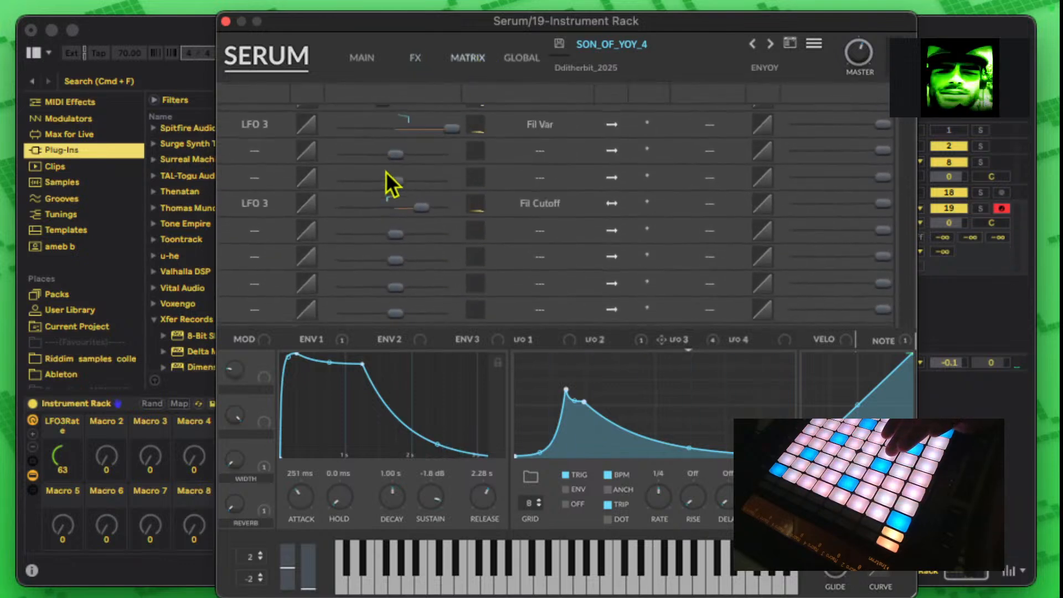
click(271, 232)
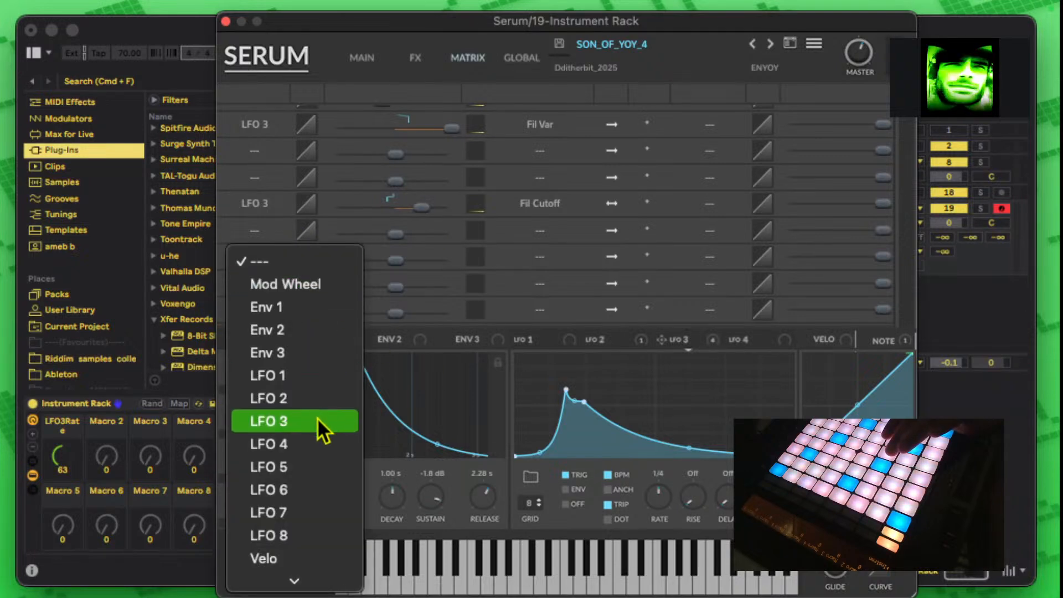
scroll(317, 418, down, 5)
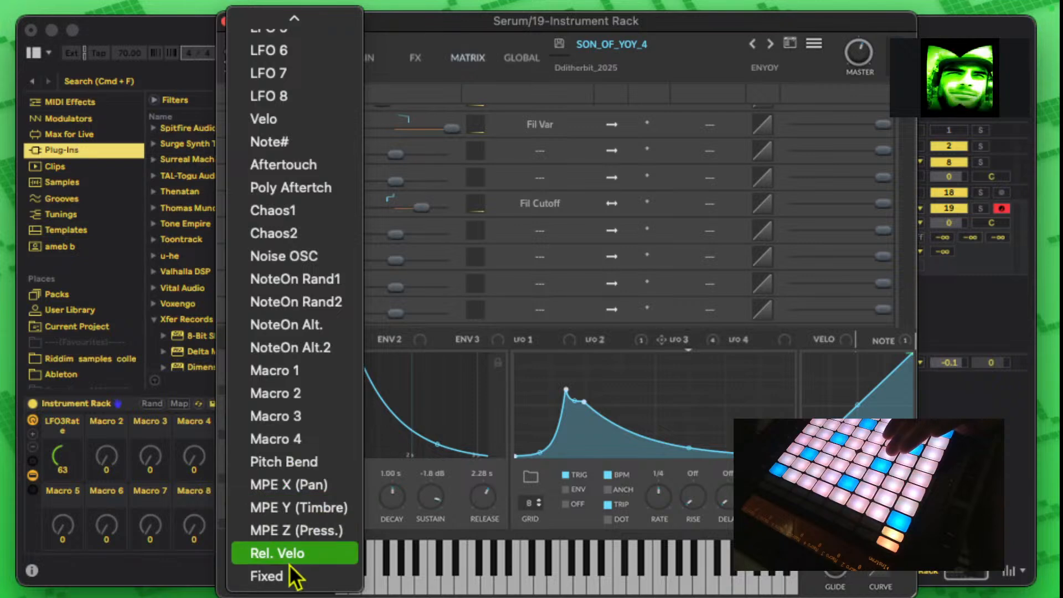
scroll(285, 128, up, 2)
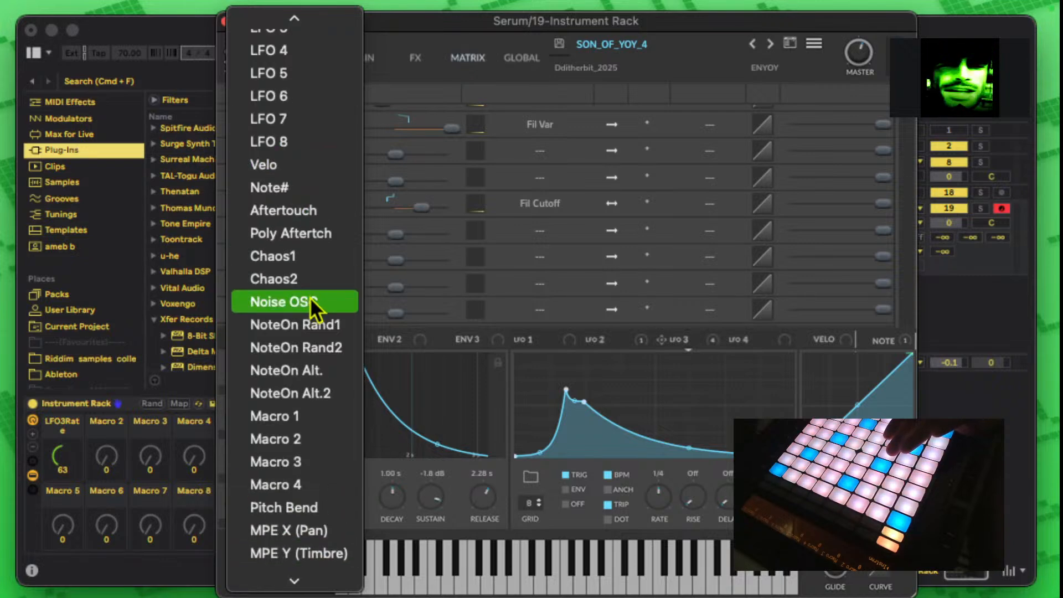
scroll(311, 303, down, 2)
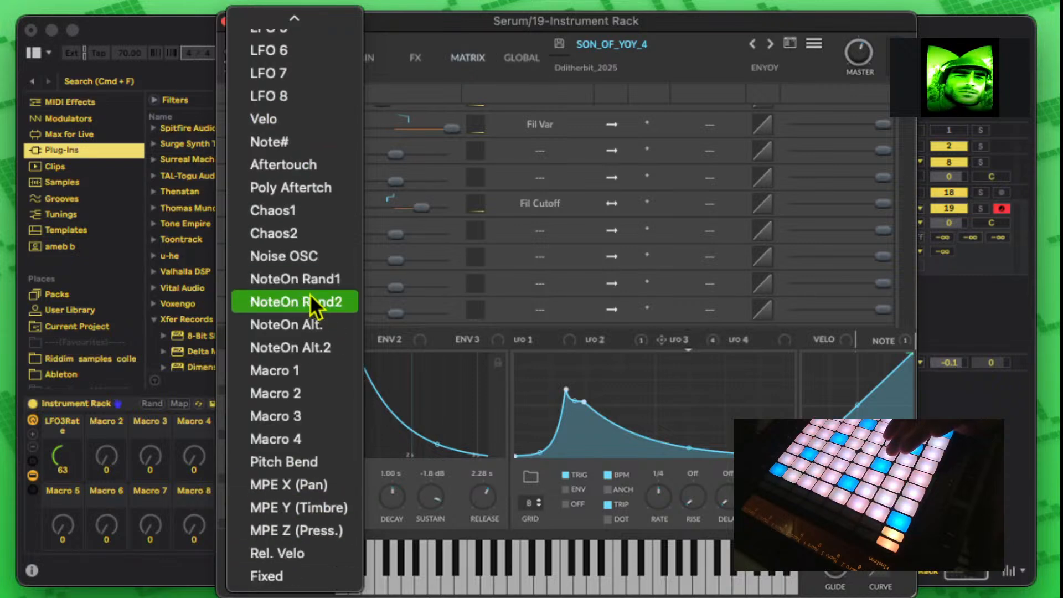
scroll(310, 224, up, 5)
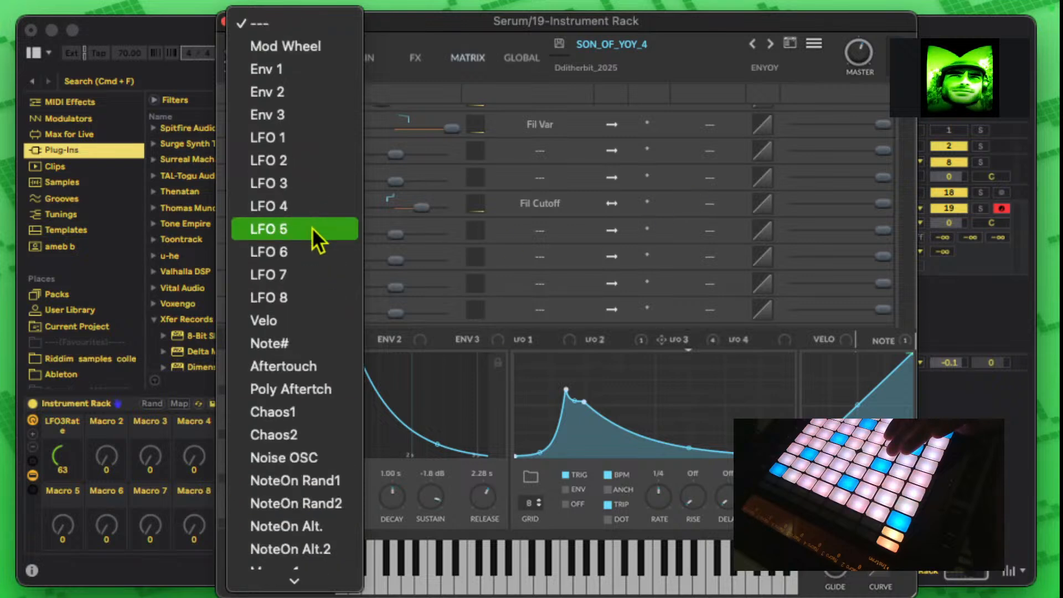
click(626, 175)
click(550, 232)
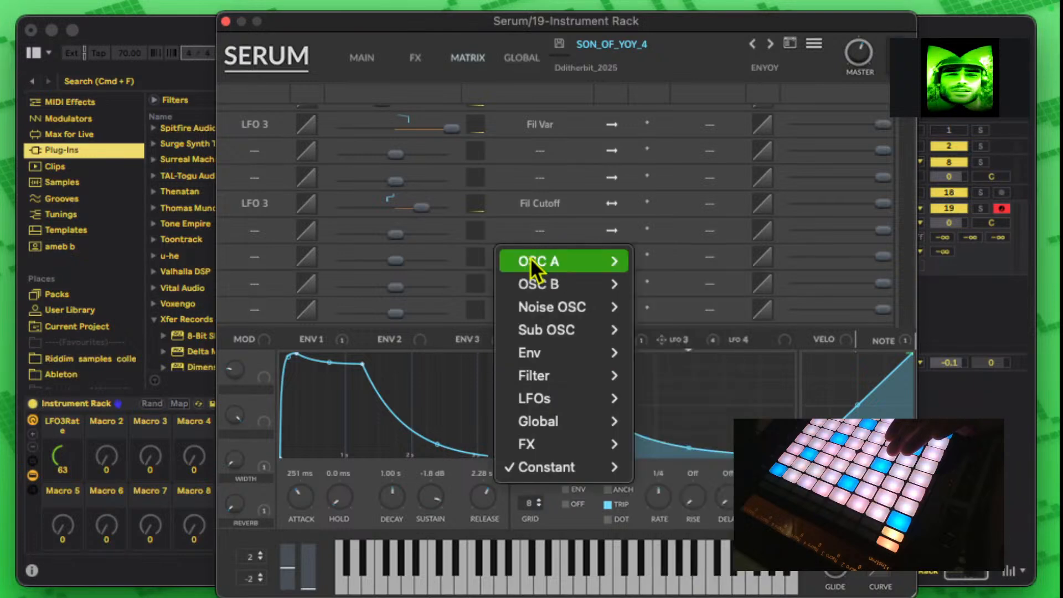
click(267, 235)
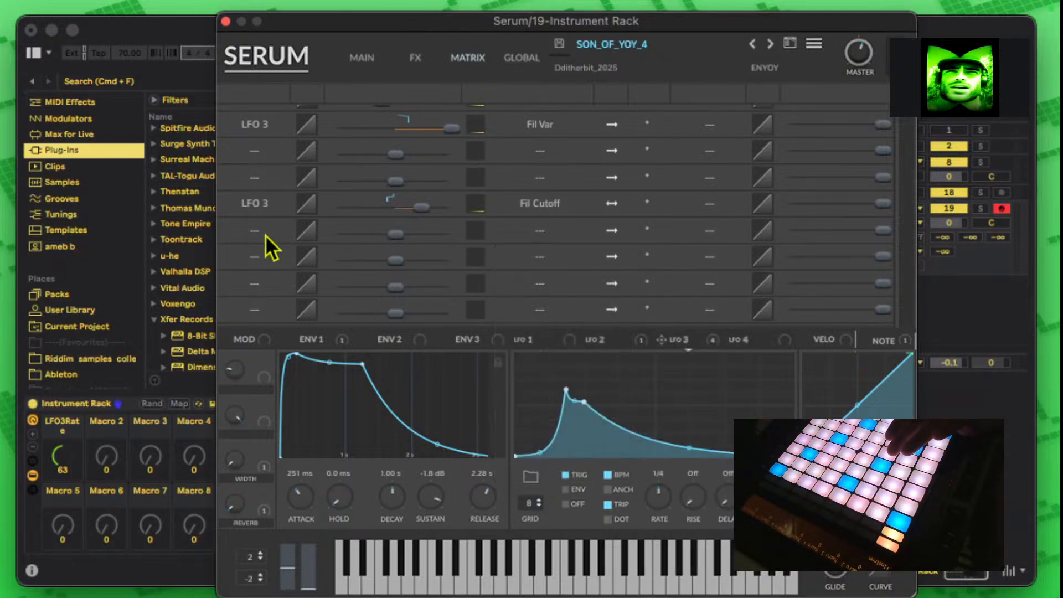
Step: Assign FX Fil Wet as the destination of the empty matrix slot below Fil Cutoff
click(267, 235)
click(538, 237)
click(538, 237)
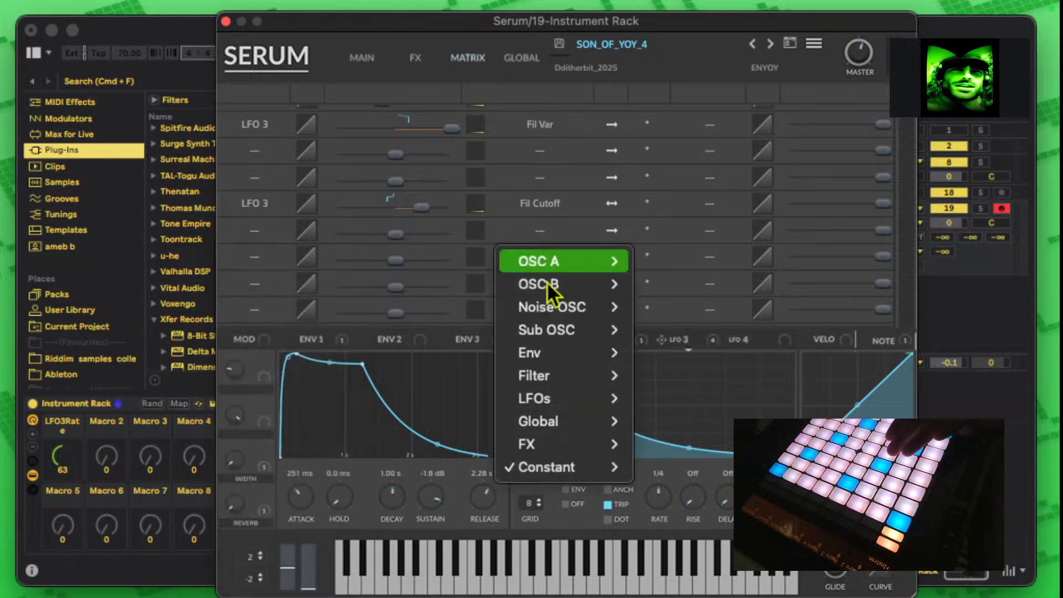
mouse_move(559, 445)
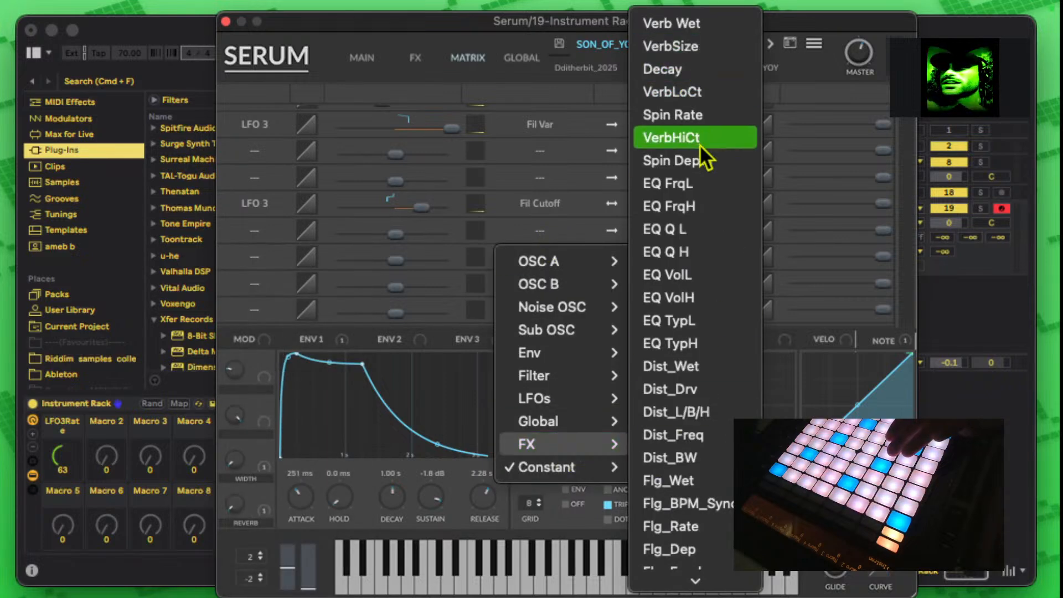
scroll(681, 221, down, 10)
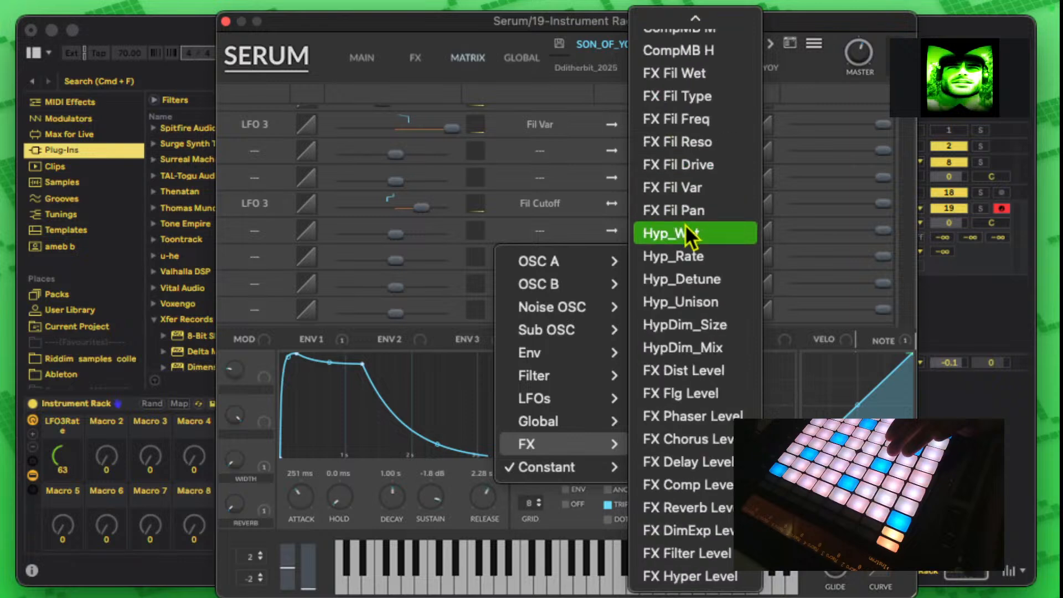
scroll(679, 227, up, 3)
scroll(680, 230, down, 5)
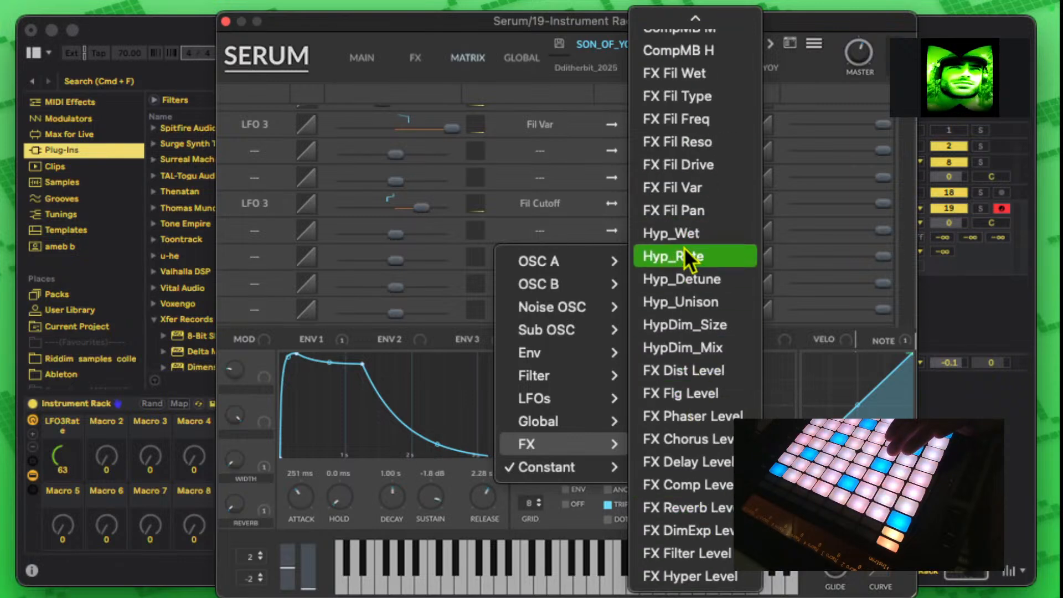
scroll(684, 244, up, 4)
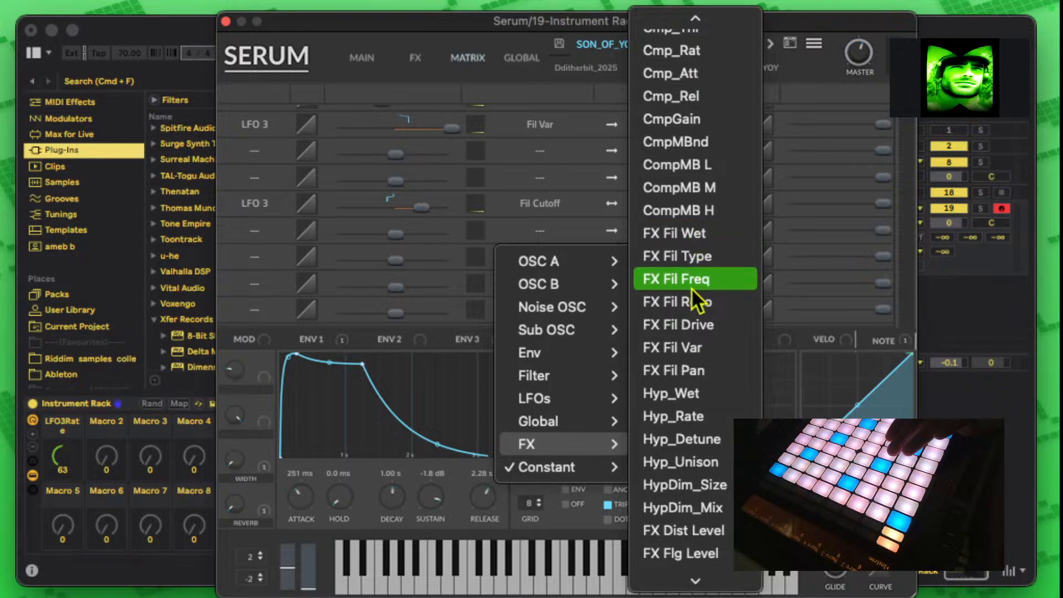
scroll(692, 371, down, 1)
scroll(691, 371, down, 3)
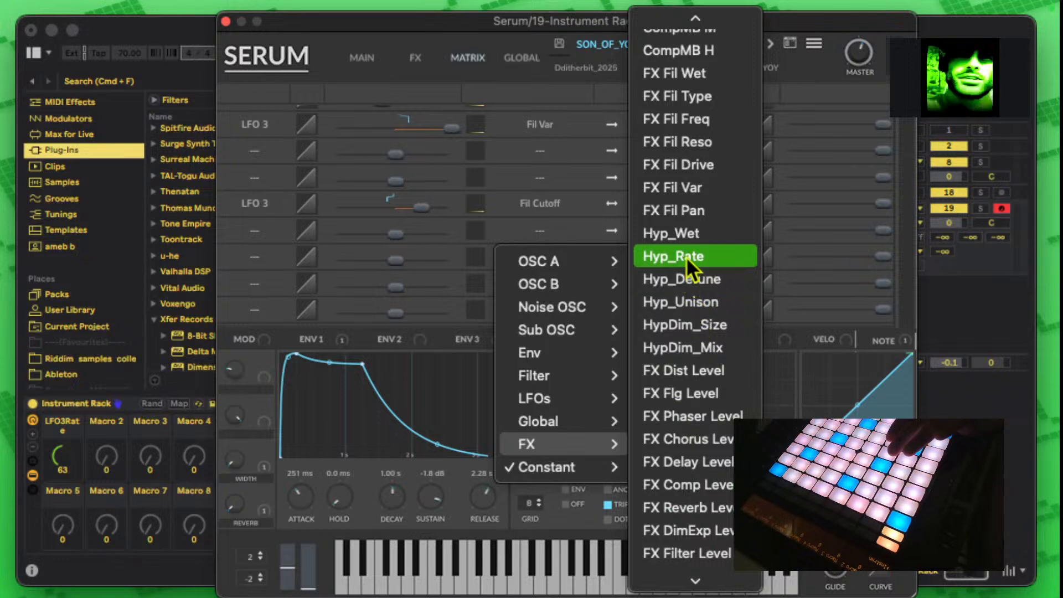
click(696, 74)
Step: Check the active effects and change the destination of the matrix slot below Fil Cutoff to Flg_Rate
click(427, 65)
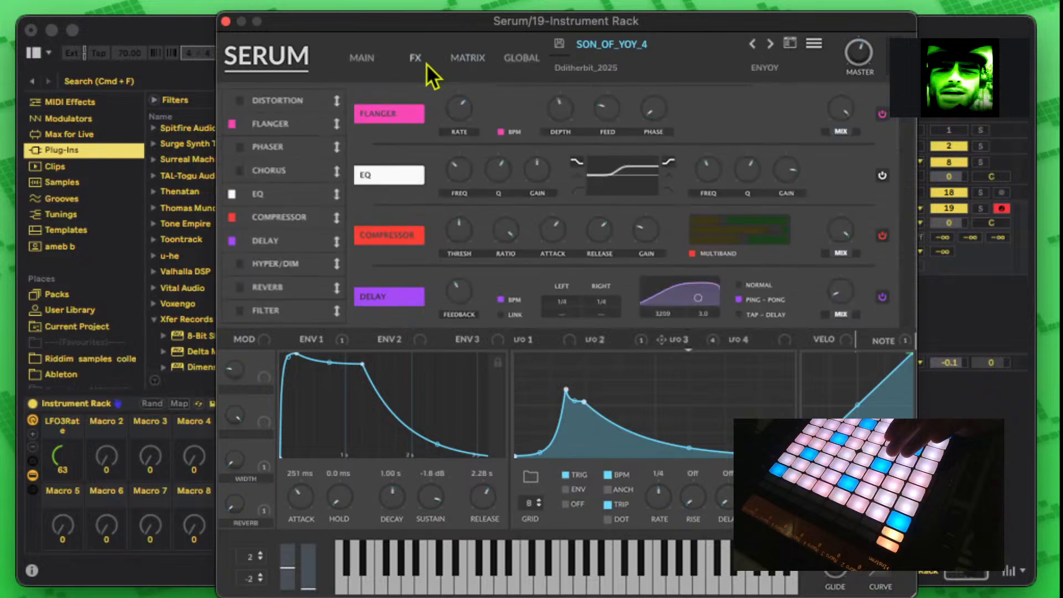
click(475, 62)
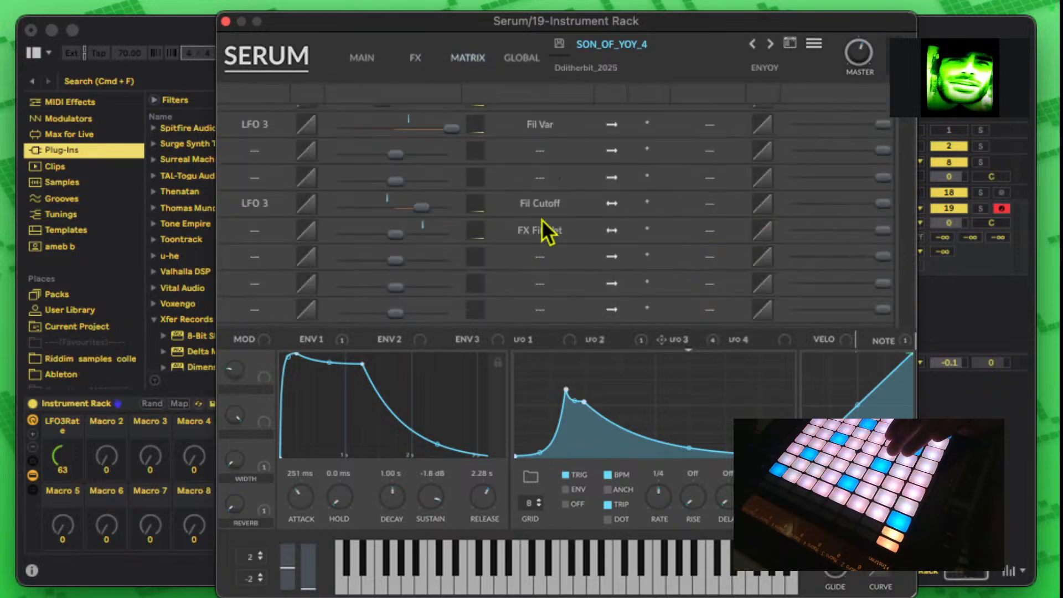
click(554, 248)
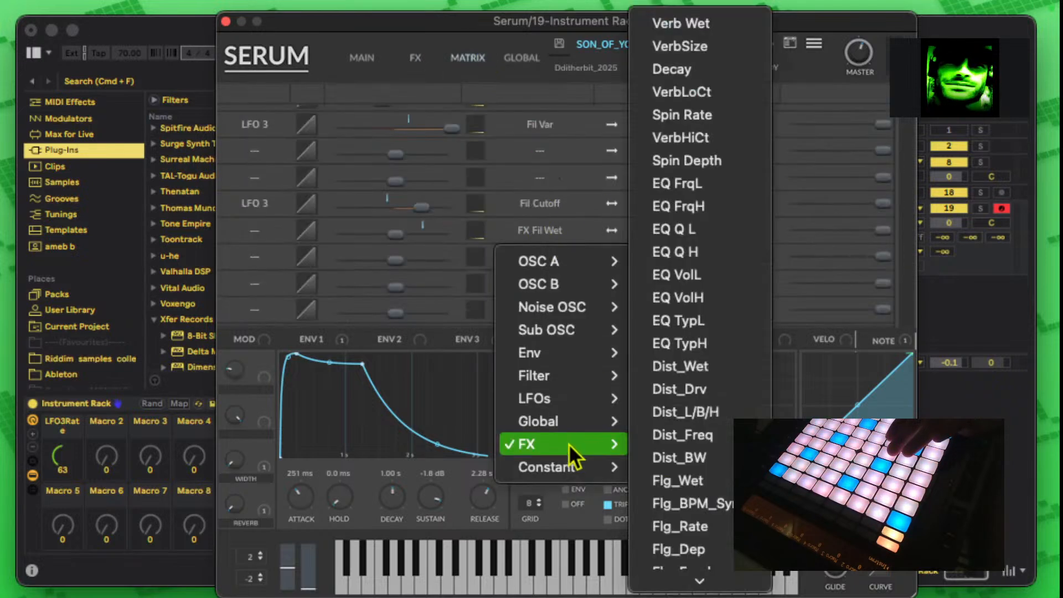
scroll(712, 430, down, 10)
scroll(706, 410, up, 3)
scroll(714, 399, down, 4)
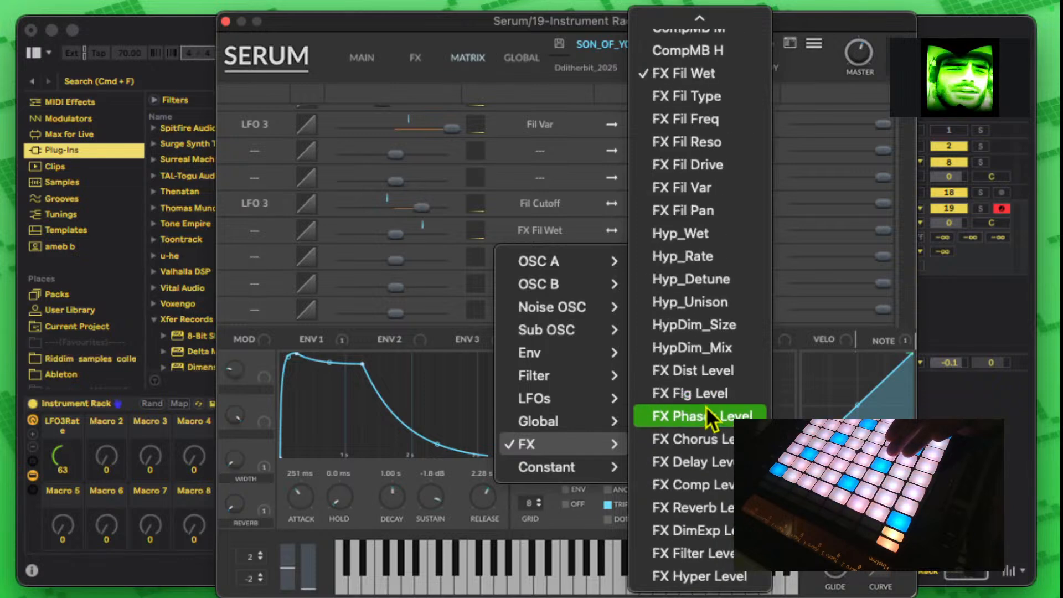
scroll(720, 288, up, 9)
scroll(723, 267, up, 20)
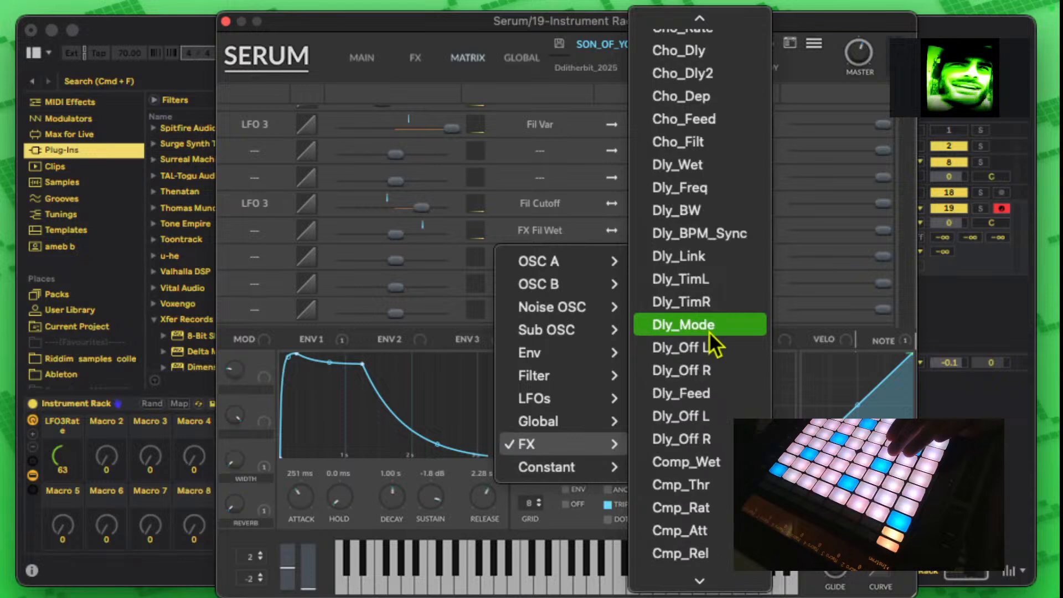
scroll(717, 97, up, 3)
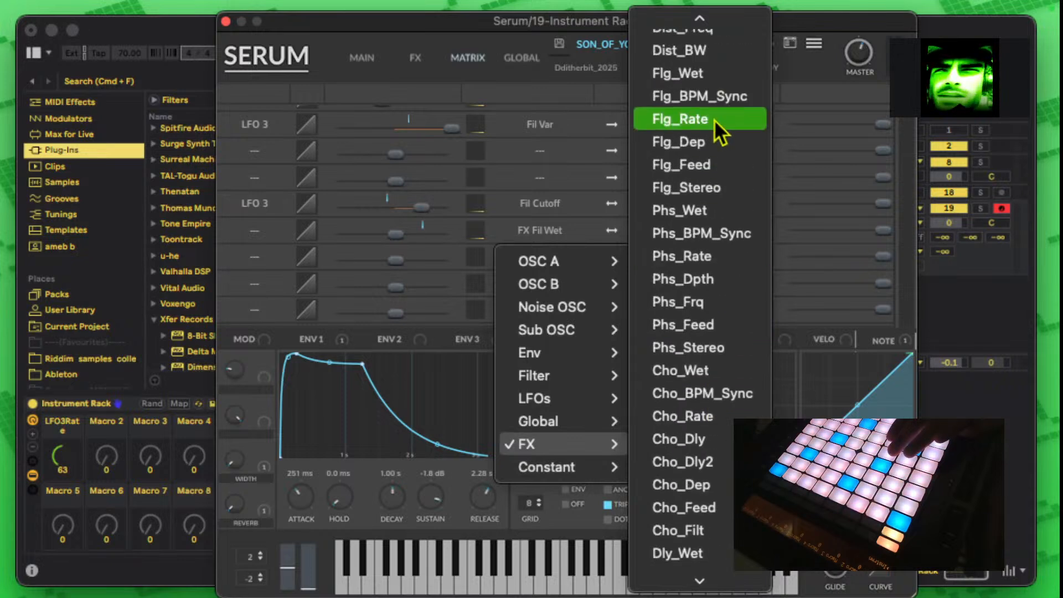
click(705, 121)
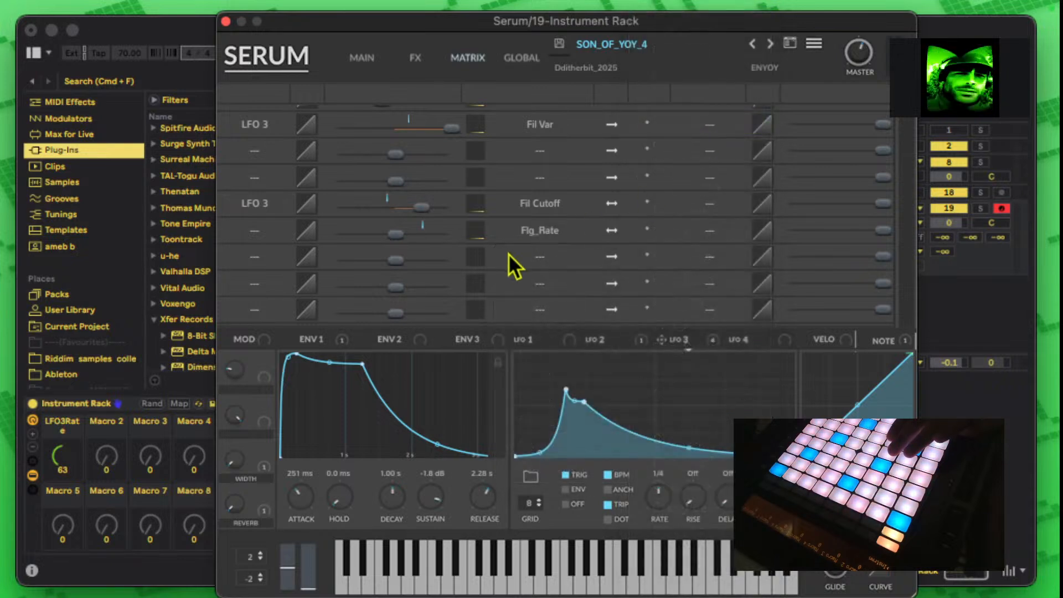
Step: Assign LFO 3 as the source of the Flg_Rate matrix row and set its amount close to zero
click(255, 231)
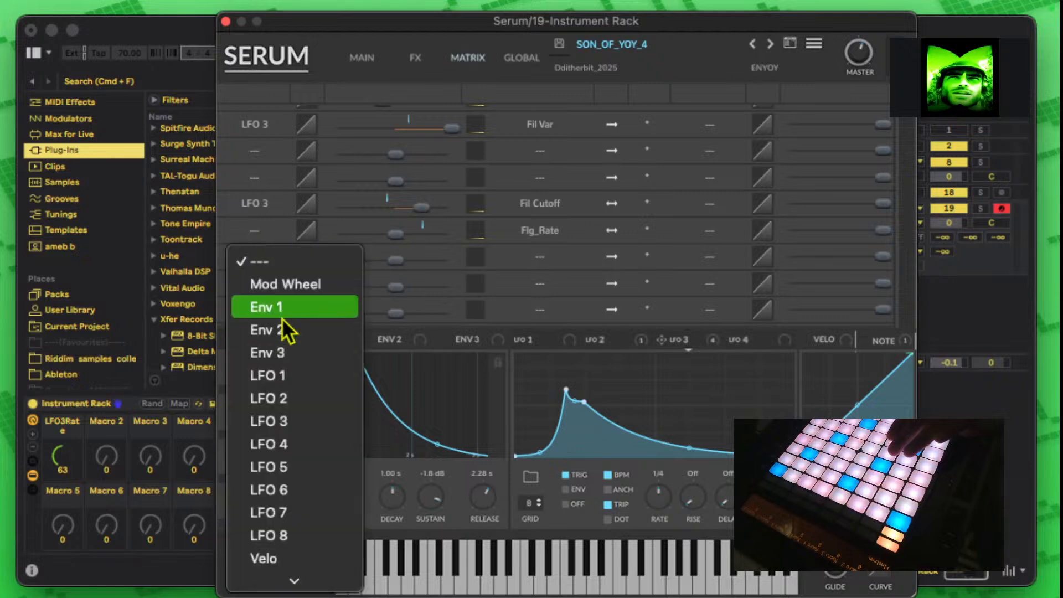
scroll(293, 316, down, 5)
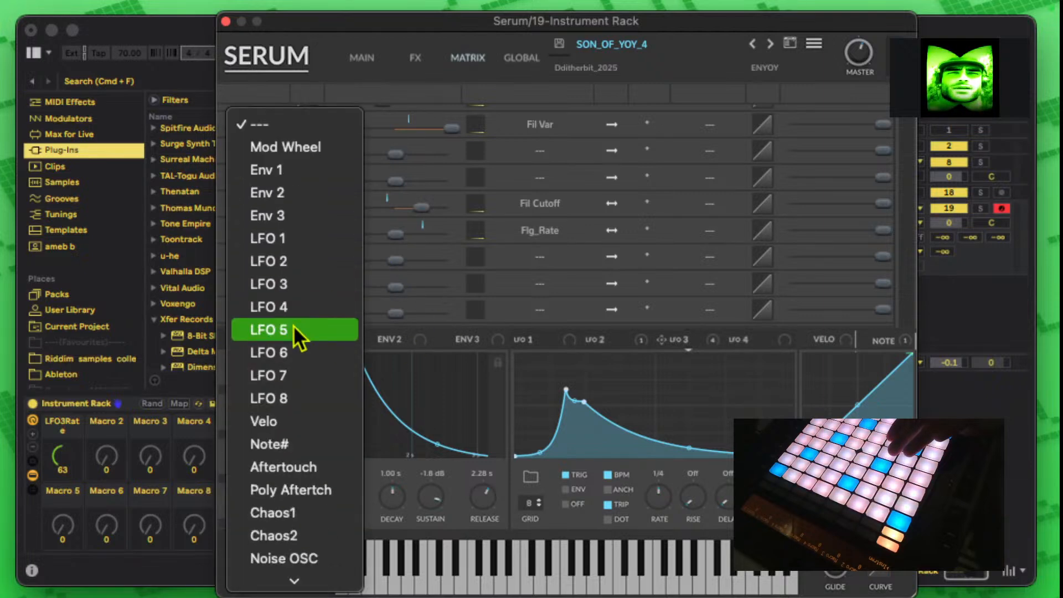
click(304, 286)
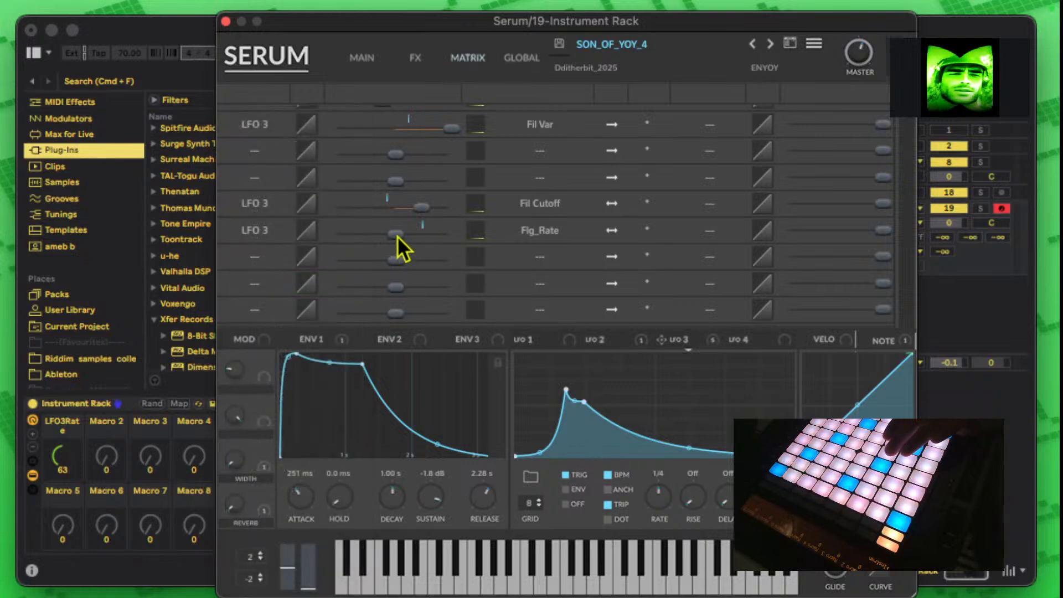
drag(397, 236, 328, 241)
drag(424, 244, 404, 244)
Step: Browse the FX destinations for the matrix row below Fil Cutoff and change its destination to Phs_Wet
click(526, 232)
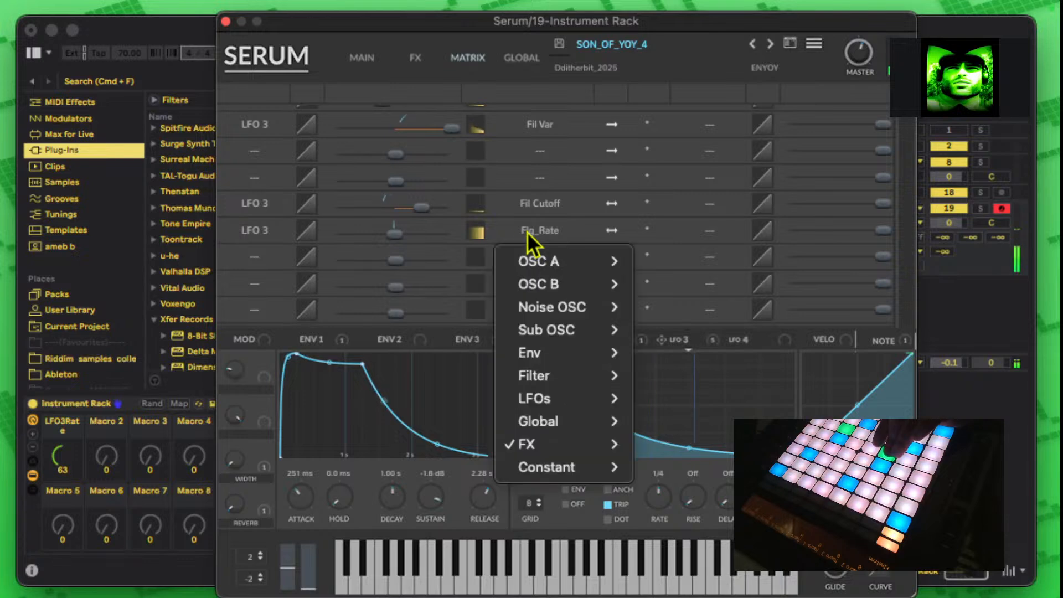
mouse_move(573, 446)
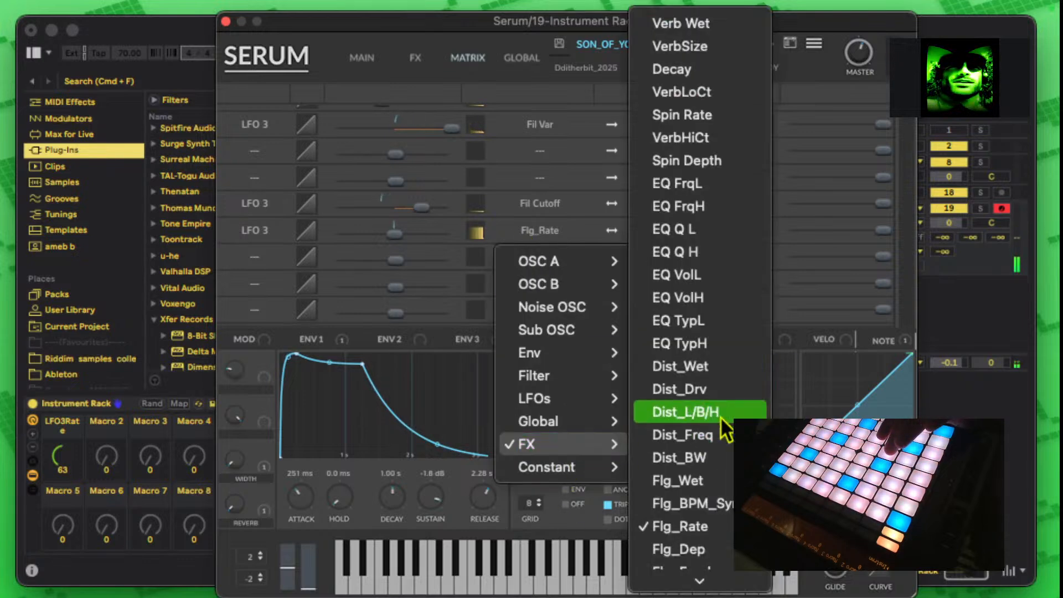
scroll(734, 244, down, 10)
scroll(726, 257, up, 5)
scroll(720, 247, down, 8)
scroll(715, 355, up, 15)
scroll(712, 347, up, 10)
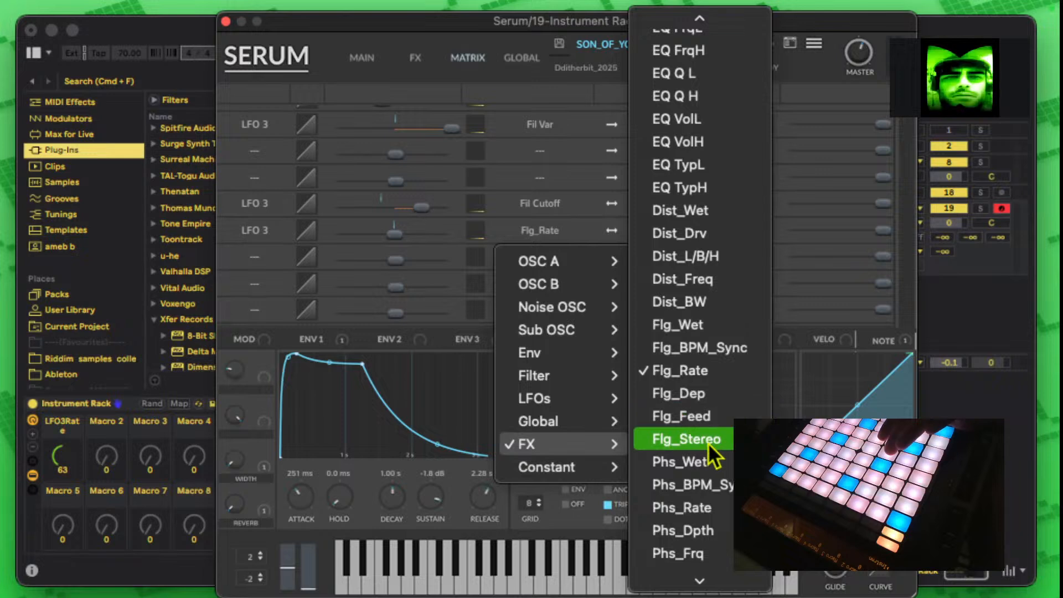
click(712, 460)
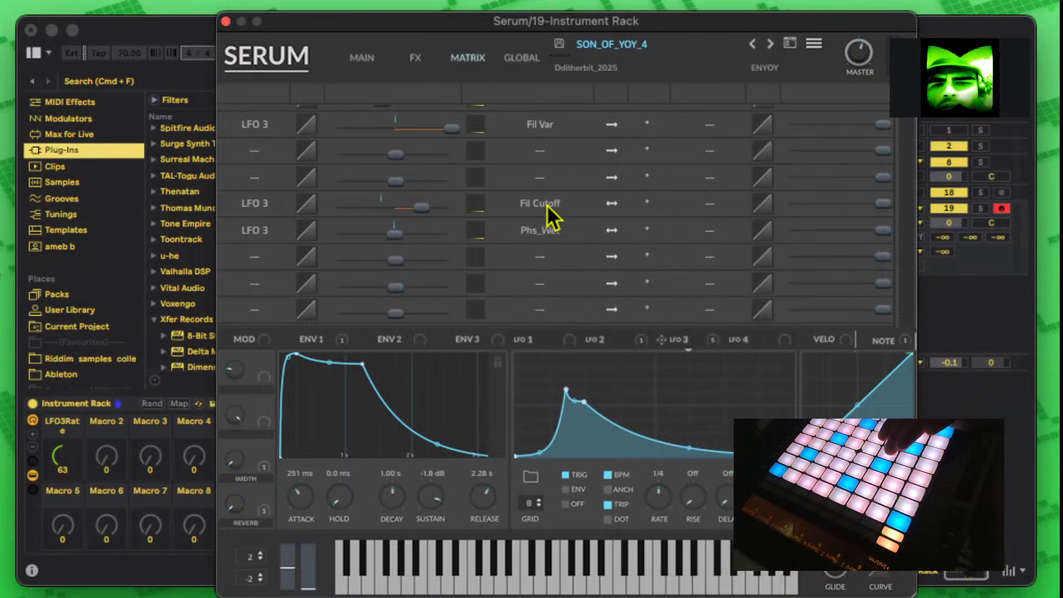
Step: Look through the FX destinations again and change the Phs_Wet row's destination to Dist_BW
click(541, 237)
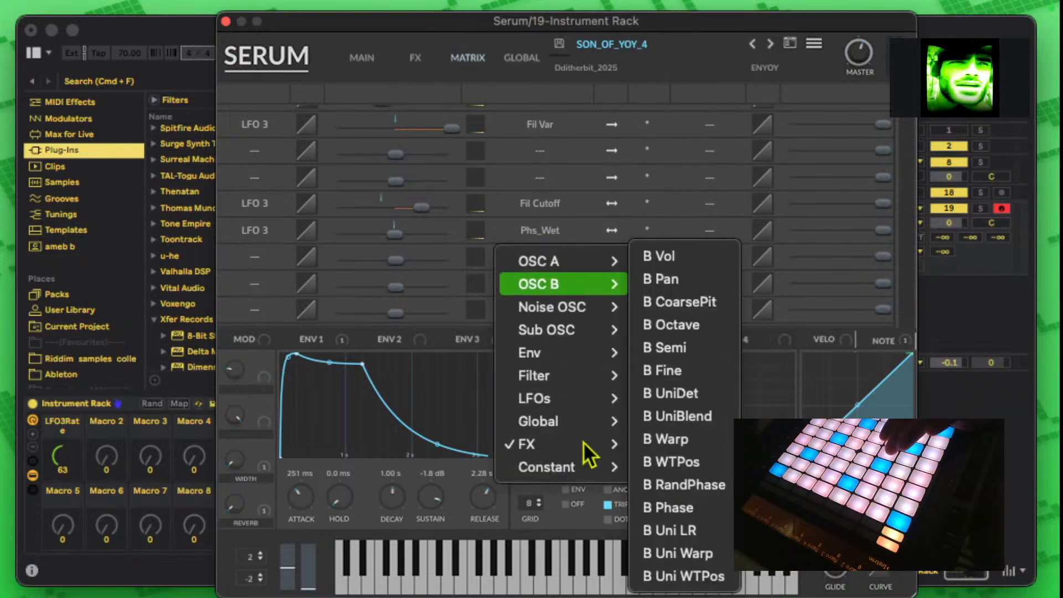
scroll(723, 340, down, 10)
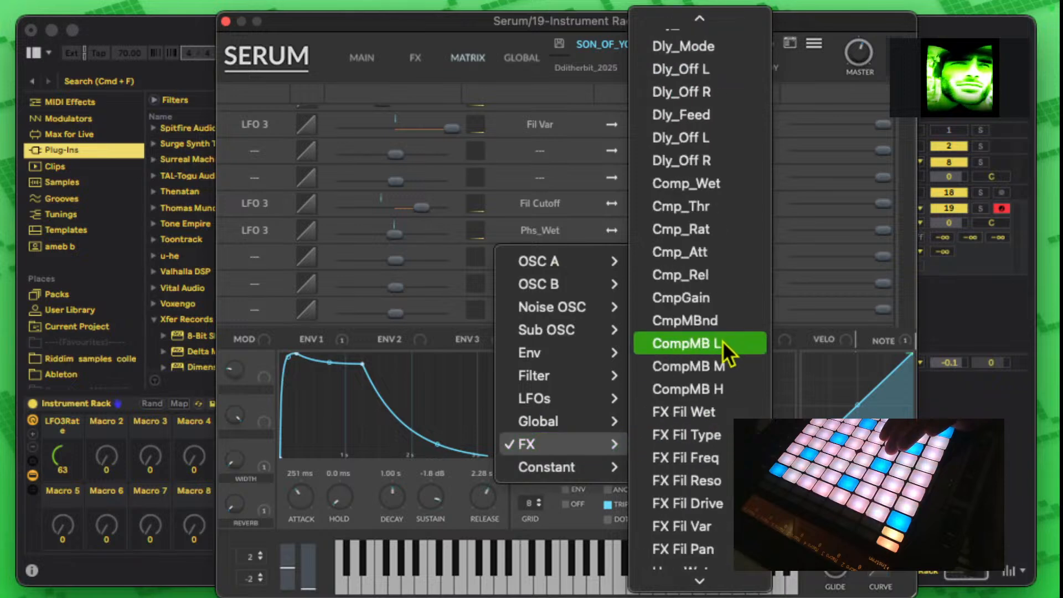
scroll(715, 345, down, 8)
scroll(713, 353, up, 3)
scroll(711, 352, down, 3)
scroll(710, 354, up, 15)
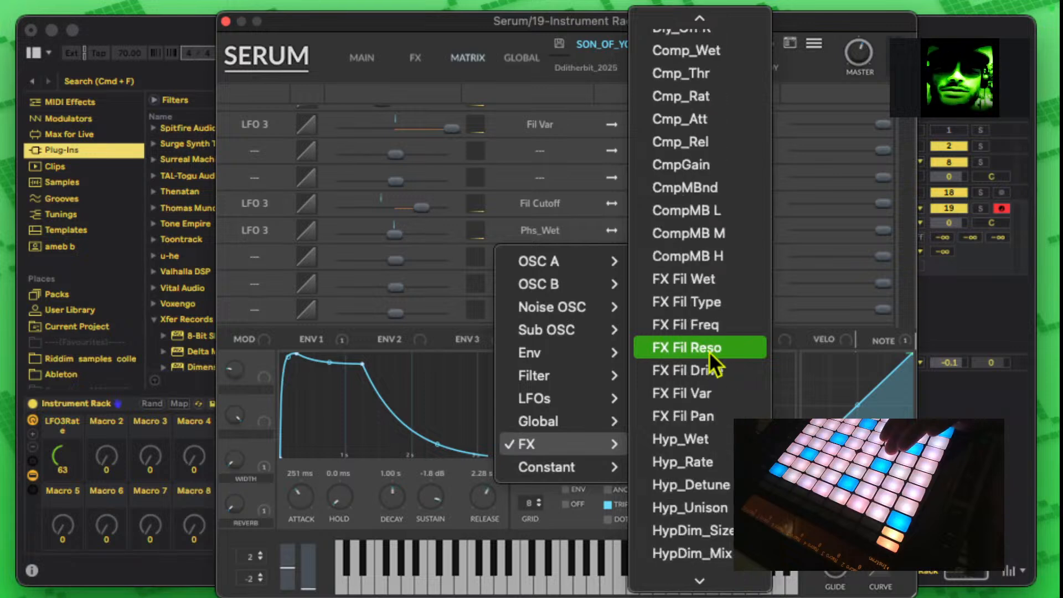
scroll(707, 349, up, 10)
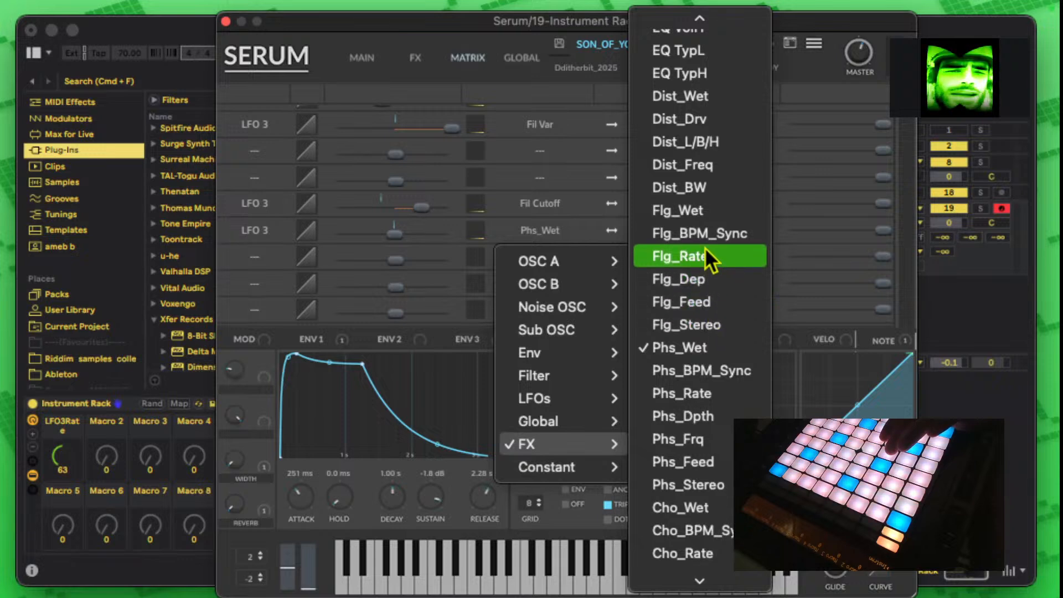
click(699, 200)
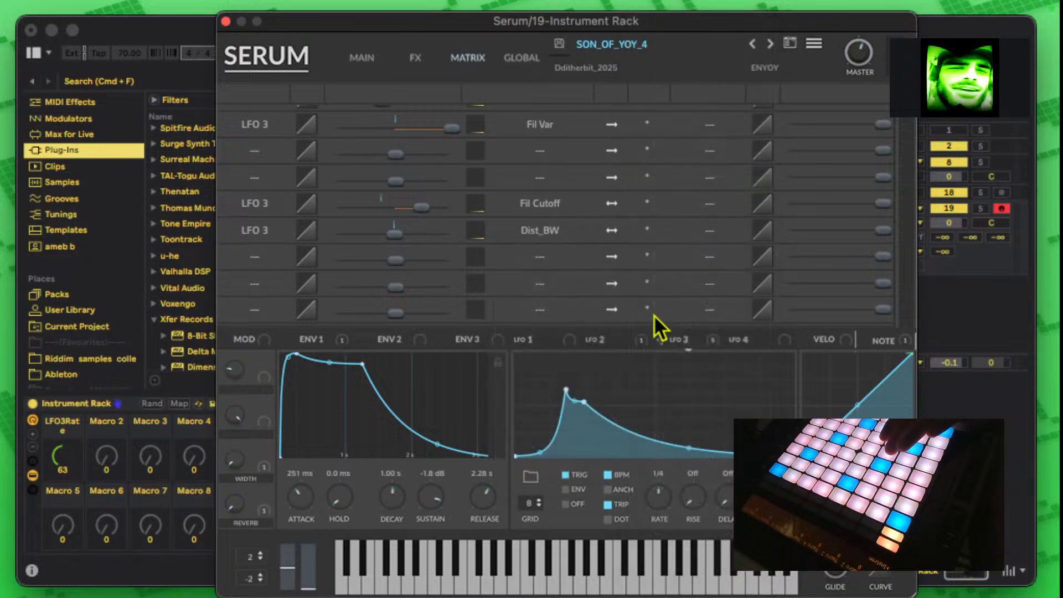
Step: Change the Dist_BW row's destination to Flg_Wet and set its LFO 3 amount to about 96
click(544, 230)
click(546, 205)
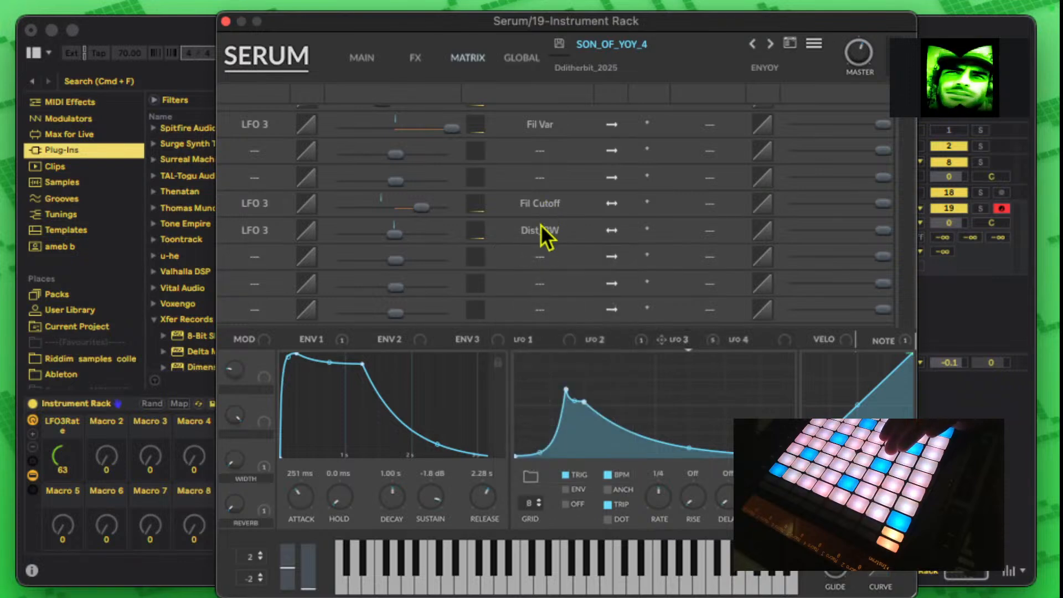
click(542, 226)
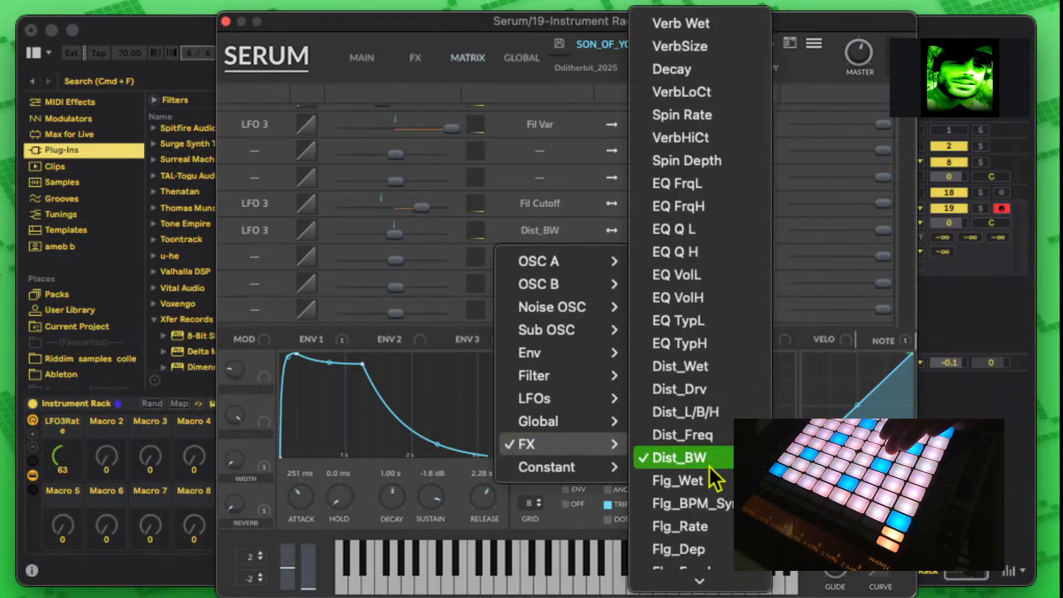
click(693, 477)
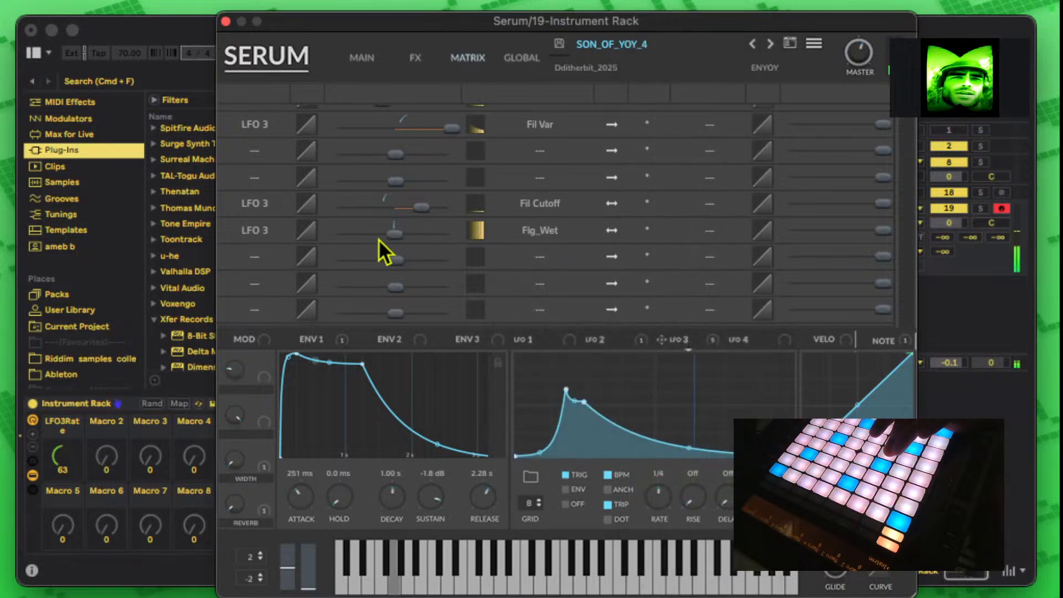
drag(394, 234, 468, 230)
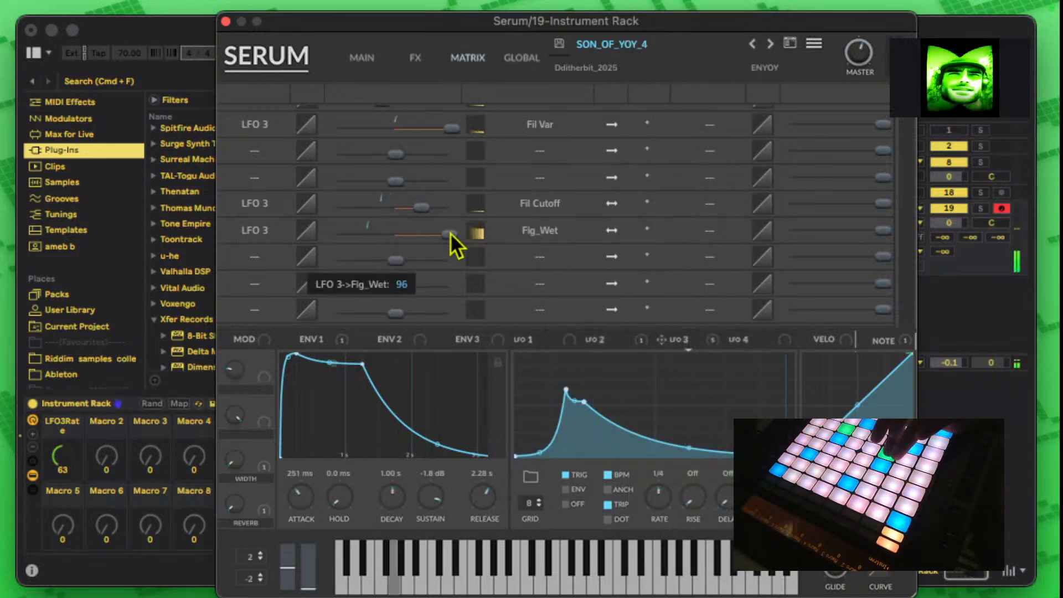
Step: Try a lower mix on the flanger and set it to about the halfway point
click(415, 59)
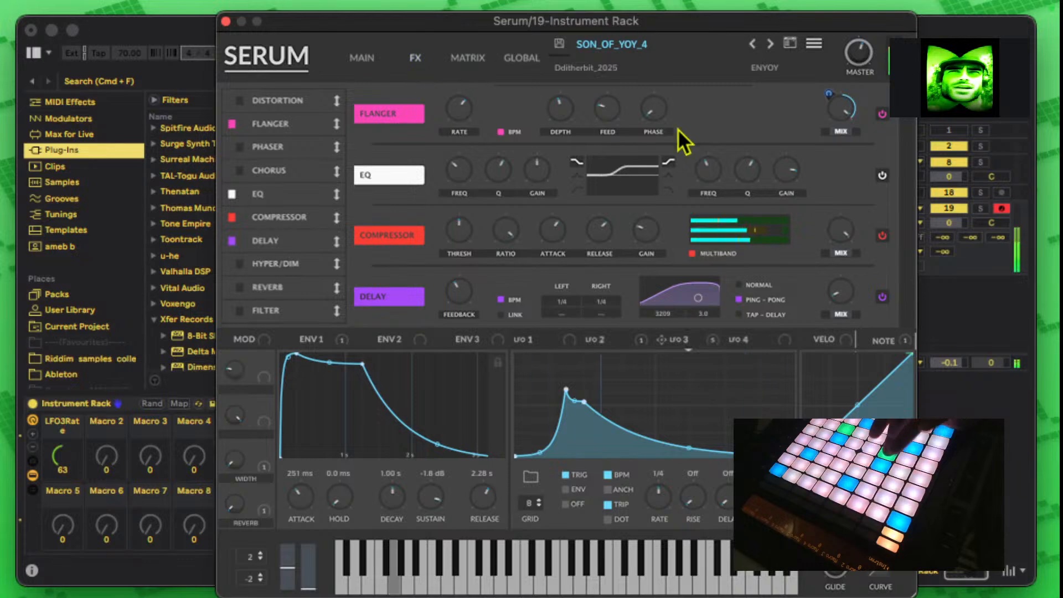
drag(847, 109, 810, 183)
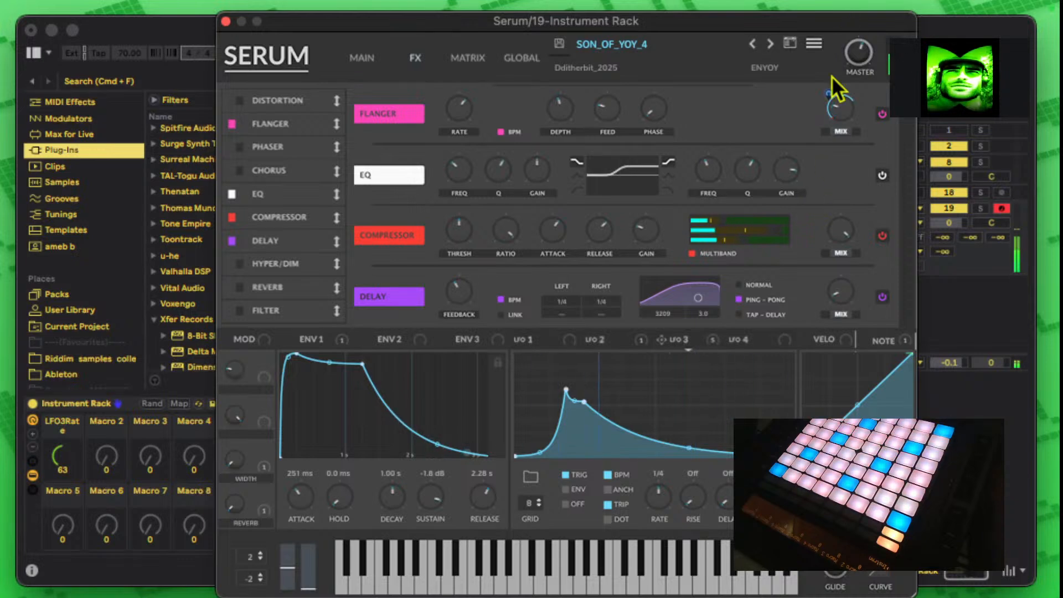
drag(830, 93, 836, 100)
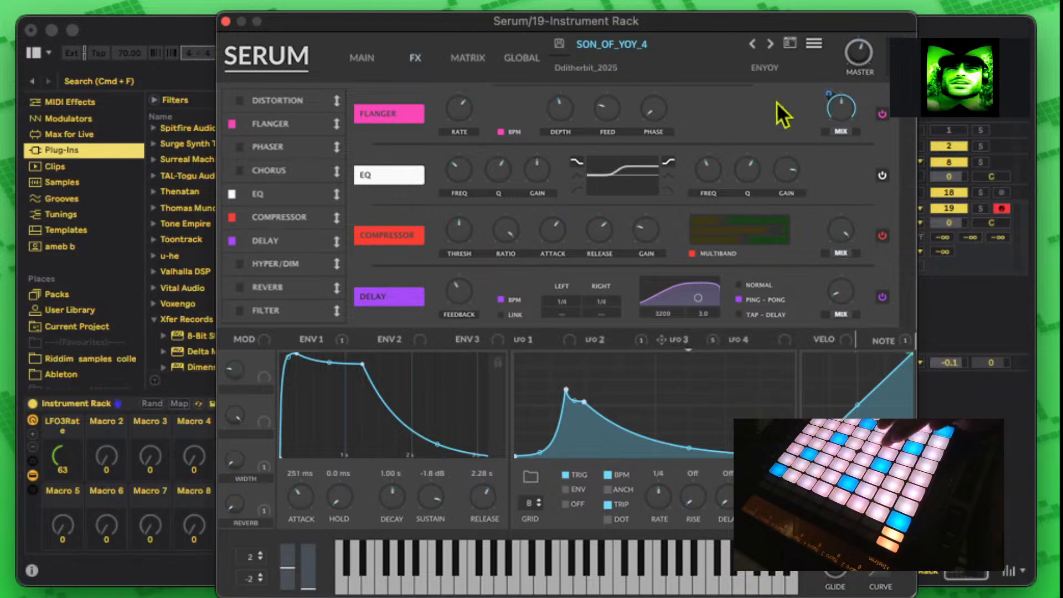
Step: Try an LFO 3 amount of -100 on Flg_Wet and return it to nearly full positive
click(469, 58)
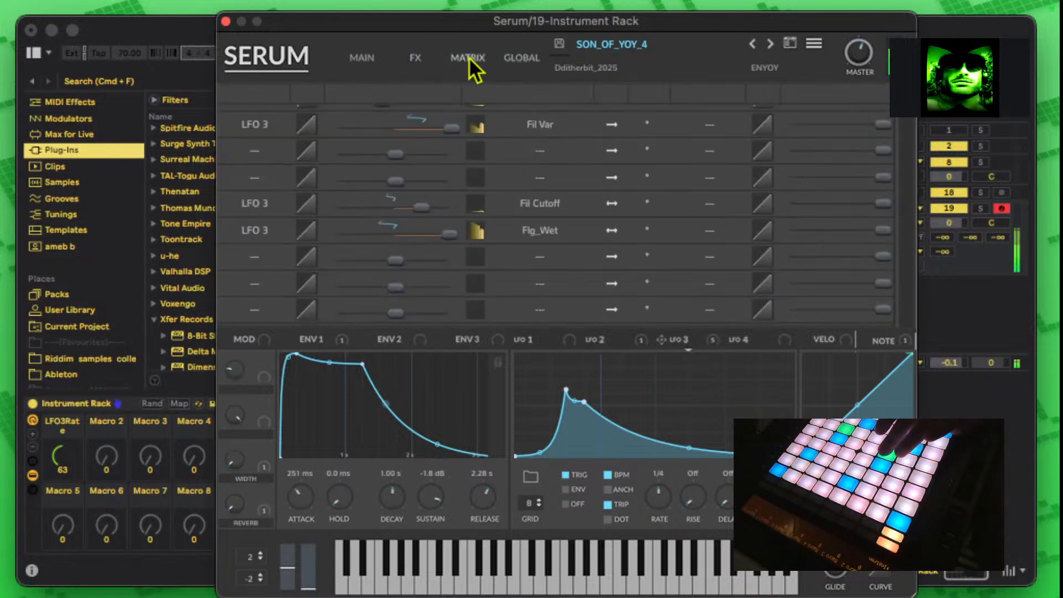
drag(446, 235, 277, 237)
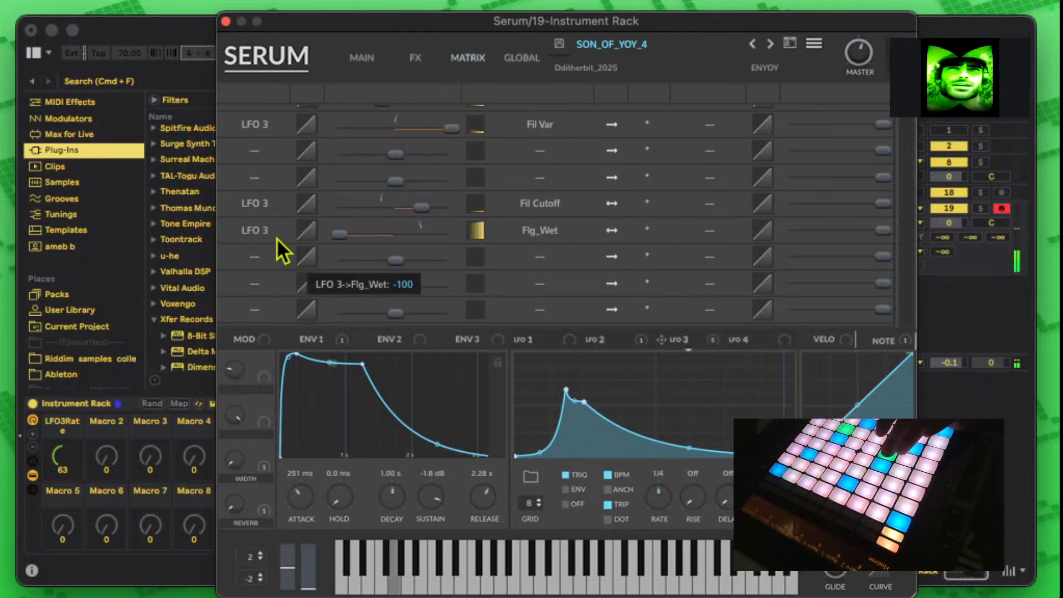
click(612, 231)
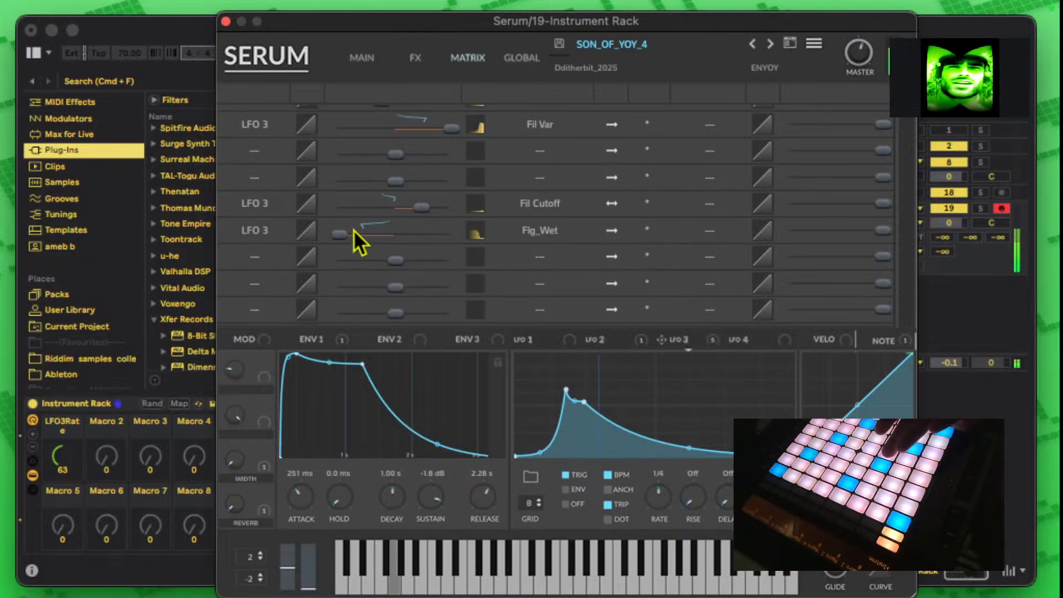
drag(342, 233, 383, 68)
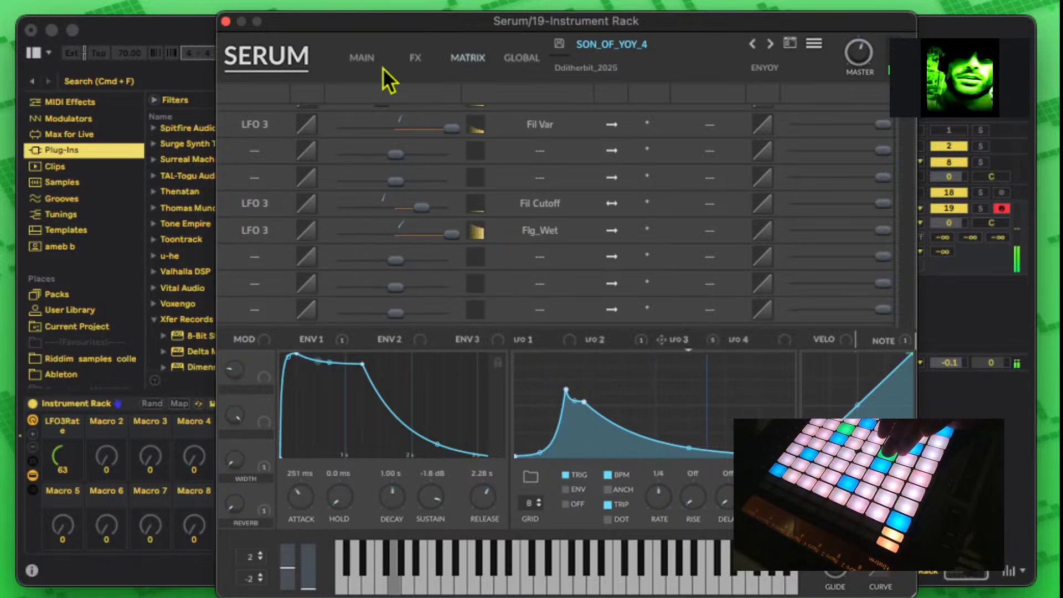
Step: Increase the flanger's depth and readjust its rate to a slightly lower setting than before
click(416, 58)
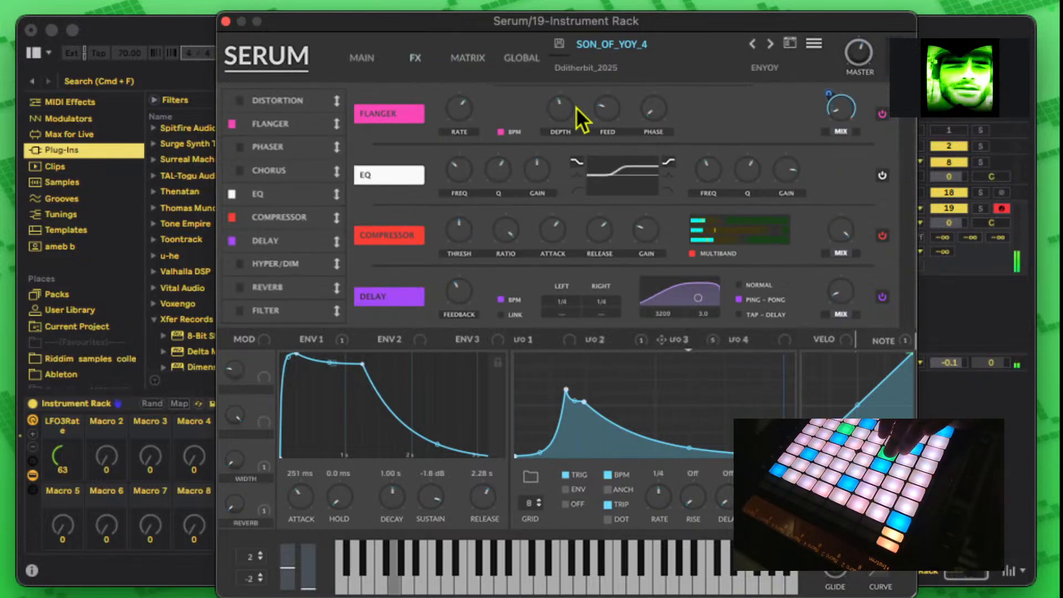
drag(558, 108, 528, 83)
drag(459, 105, 461, 154)
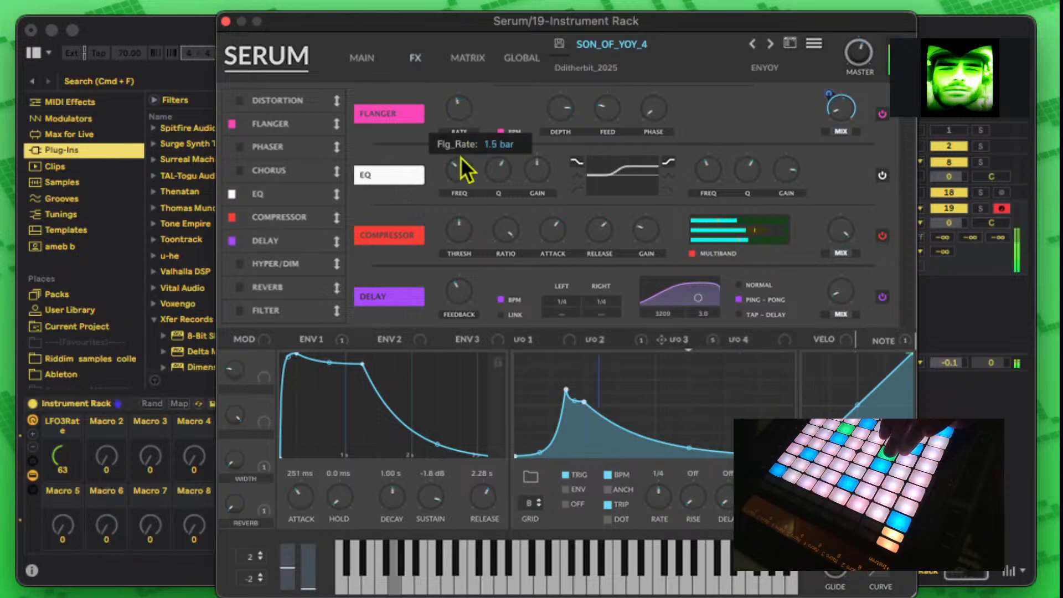
drag(458, 192, 464, 148)
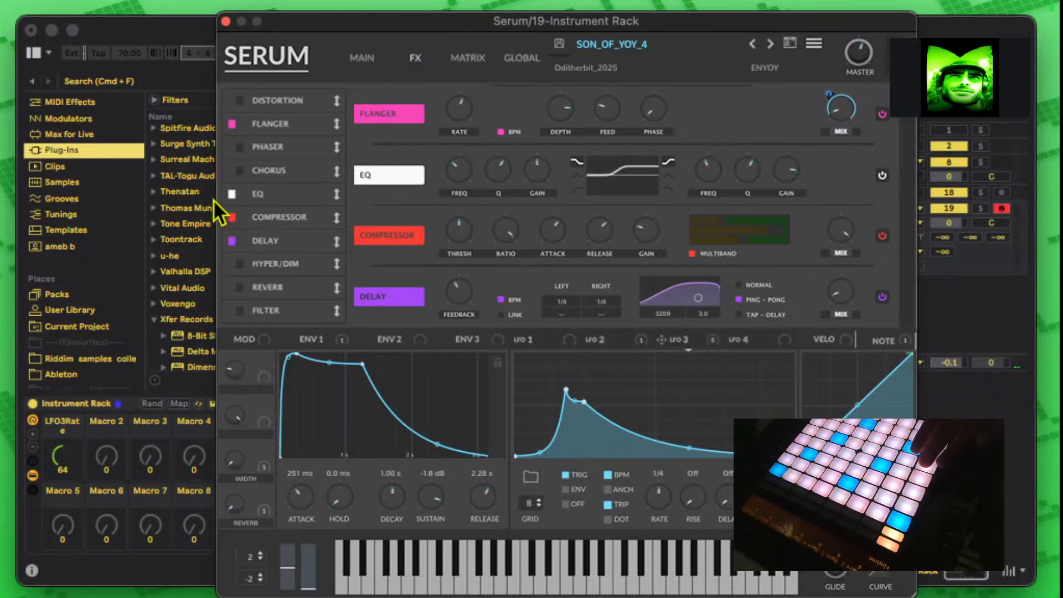
Step: Enable the distortion effect, try its filter before the distortion, turn that filter off and choose the HardClip type
click(233, 99)
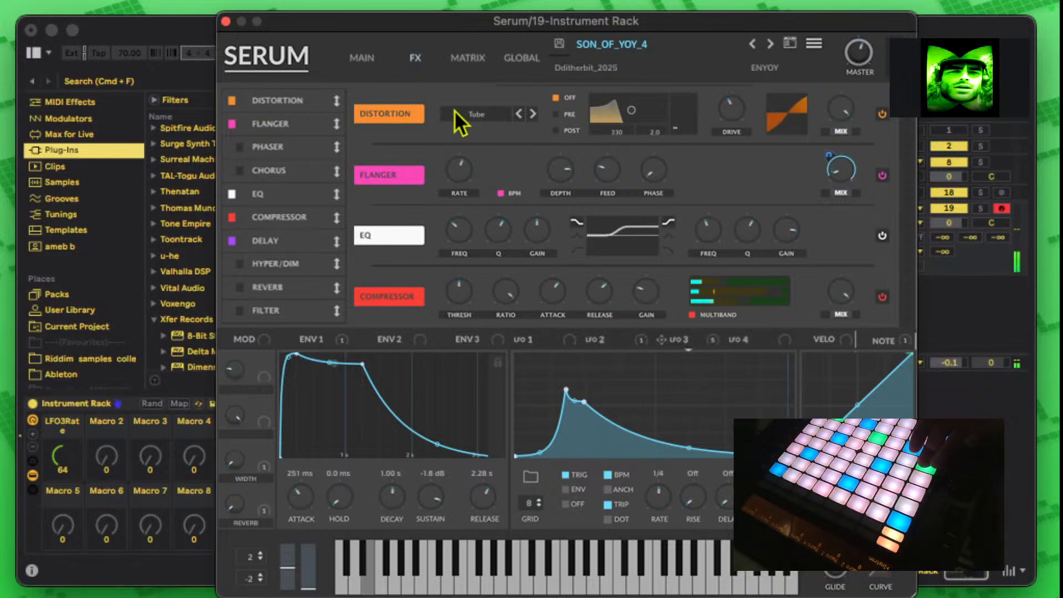
click(557, 130)
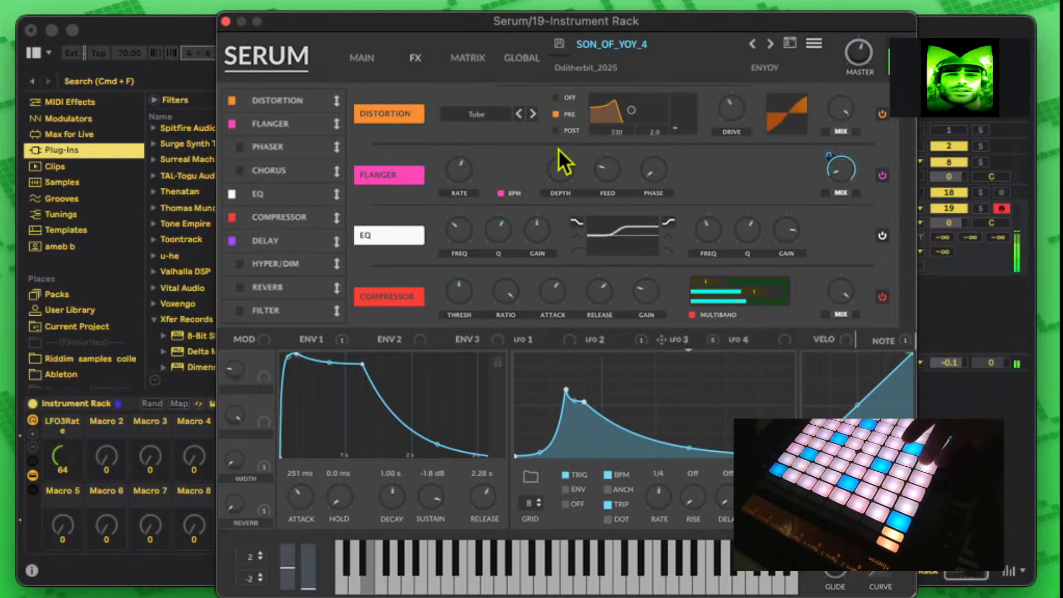
click(557, 98)
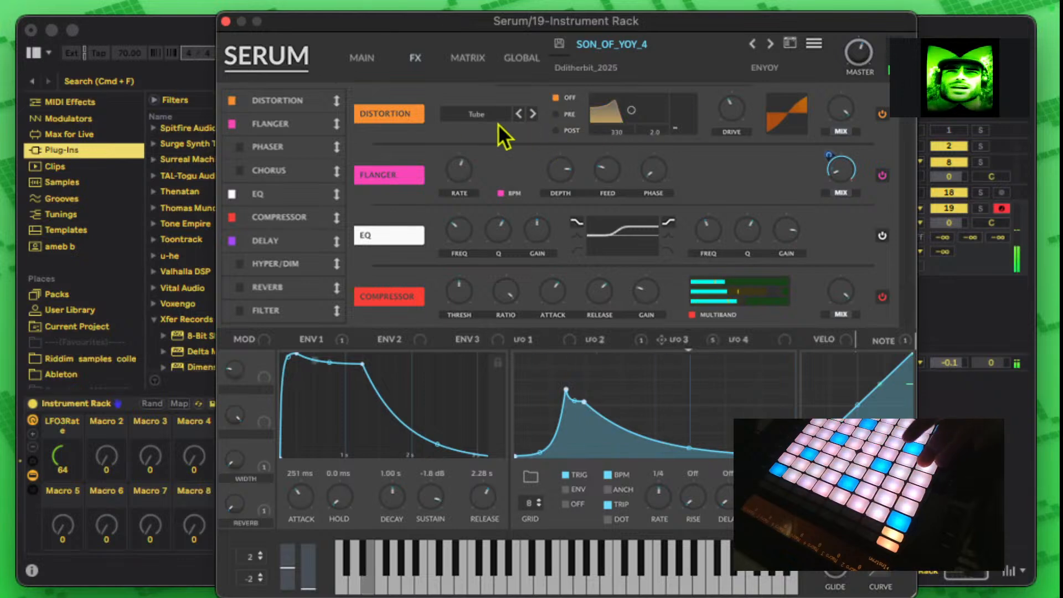
click(480, 118)
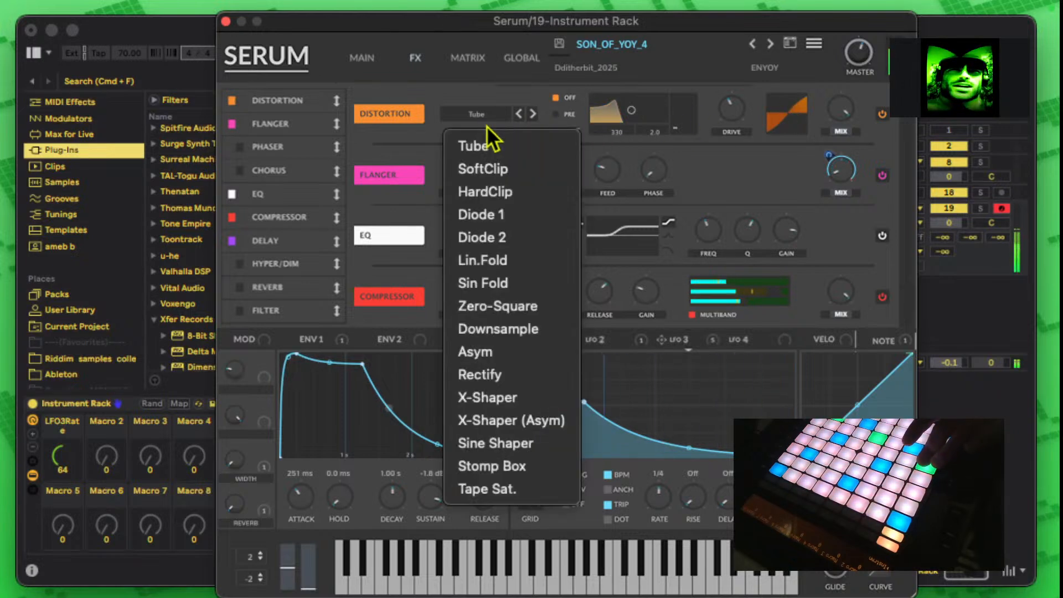
click(492, 191)
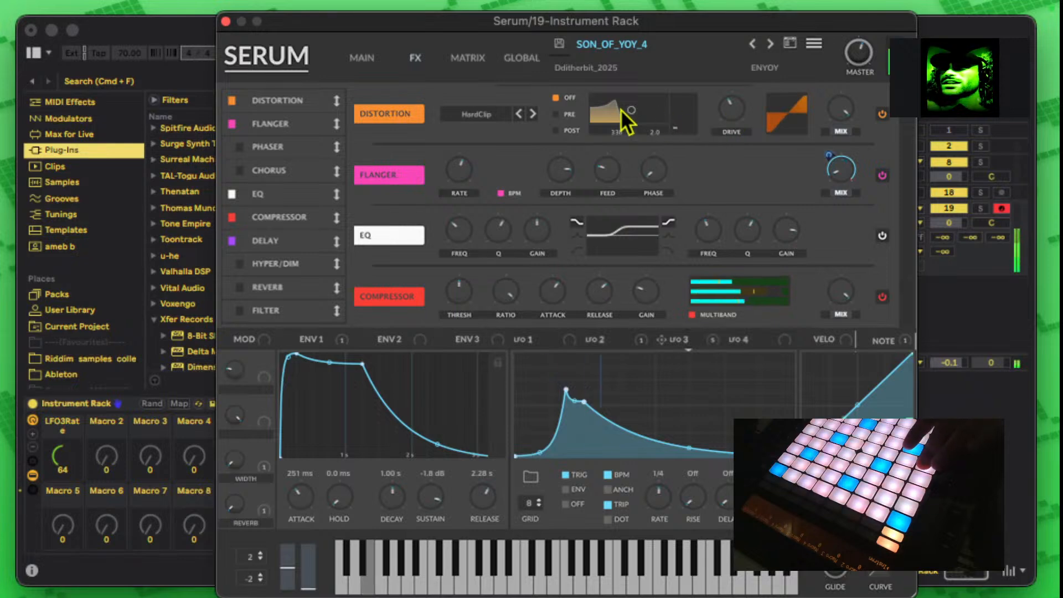
Step: Raise the distortion drive slightly and place its filter before the distortion at 9397 with a 0.5 width
drag(734, 111, 740, 88)
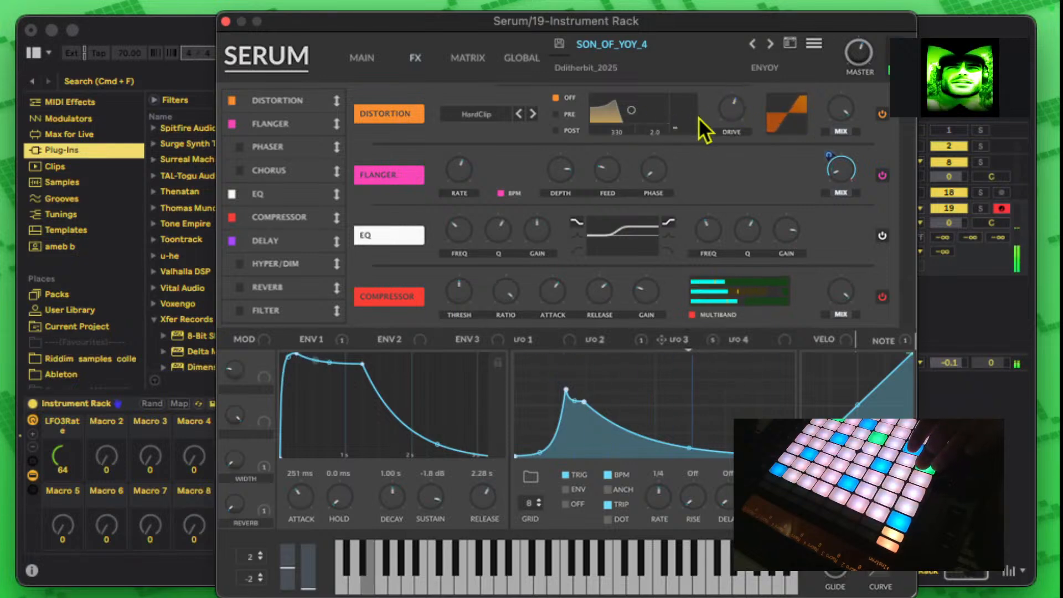
drag(631, 111, 667, 121)
click(559, 115)
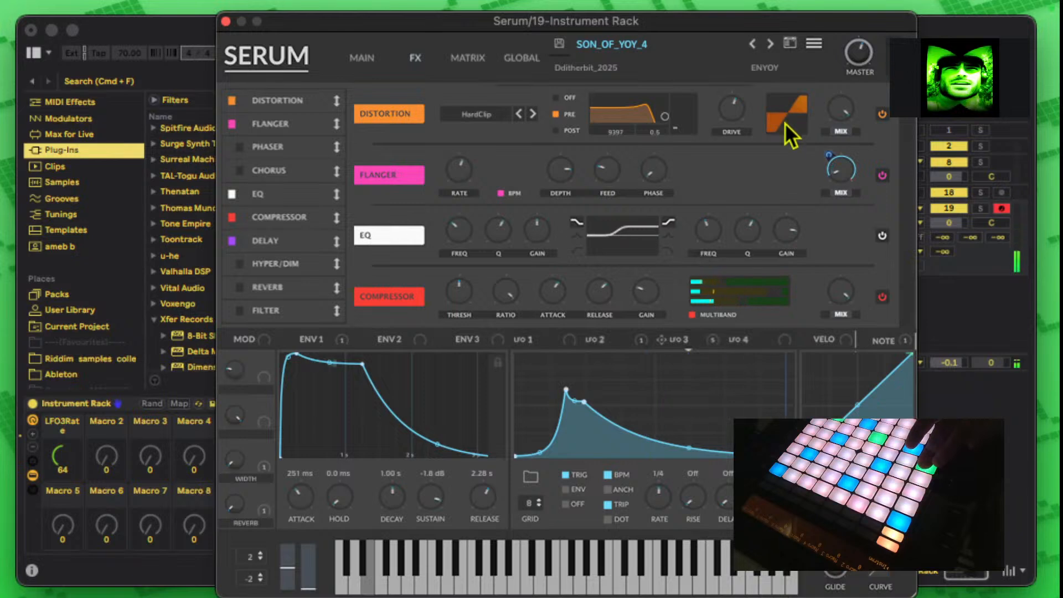
Step: Raise the distortion drive to maximum and set its Pre filter to 1083 and 2.0 with the filter-type slider raised
drag(745, 119, 749, 59)
click(556, 130)
drag(674, 123, 686, 2)
drag(675, 111, 680, 56)
mouse_move(663, 117)
mouse_down()
mouse_move(630, 118)
mouse_move(646, 114)
mouse_up()
drag(737, 121, 849, 111)
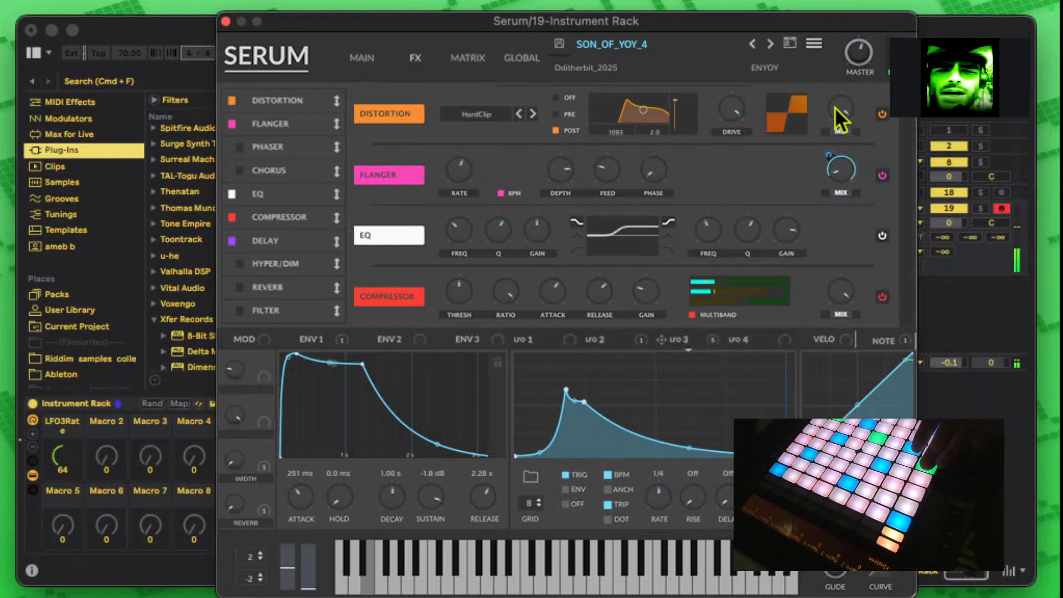
click(557, 114)
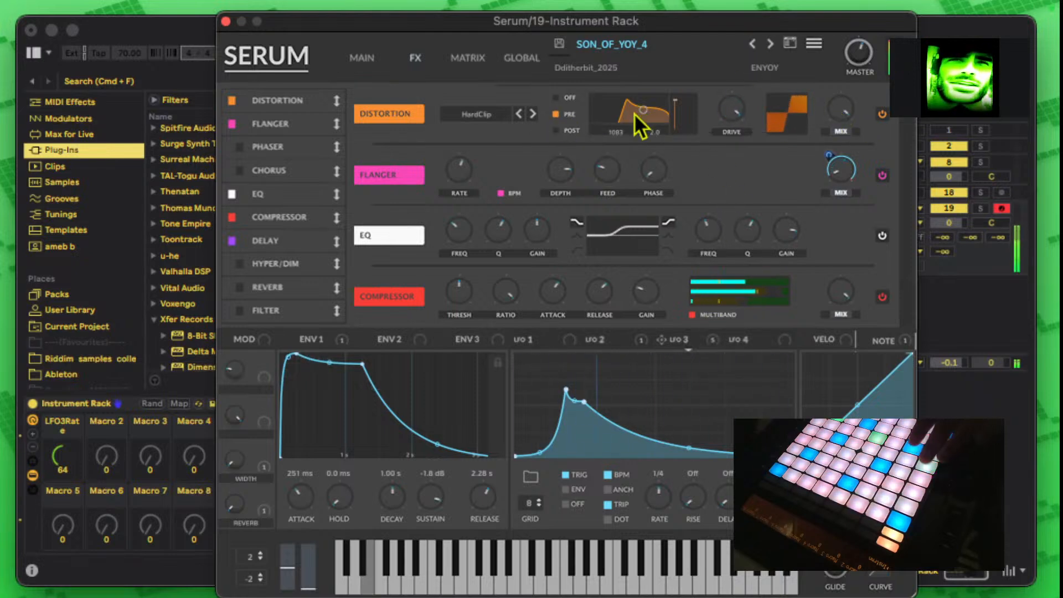
Step: Try the distortion's Pre filter at 43 and 0.4, sweeping its filter-type slider down and back up
mouse_move(623, 111)
mouse_down()
mouse_move(604, 122)
mouse_move(633, 126)
mouse_move(663, 109)
mouse_move(616, 121)
mouse_up()
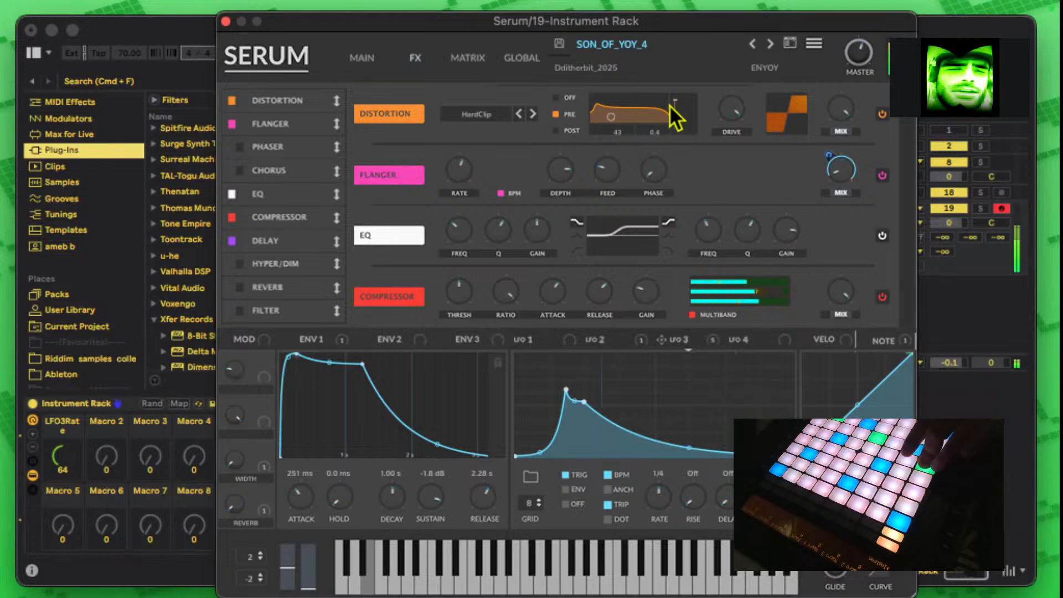
drag(674, 105, 659, 247)
drag(675, 190, 703, 22)
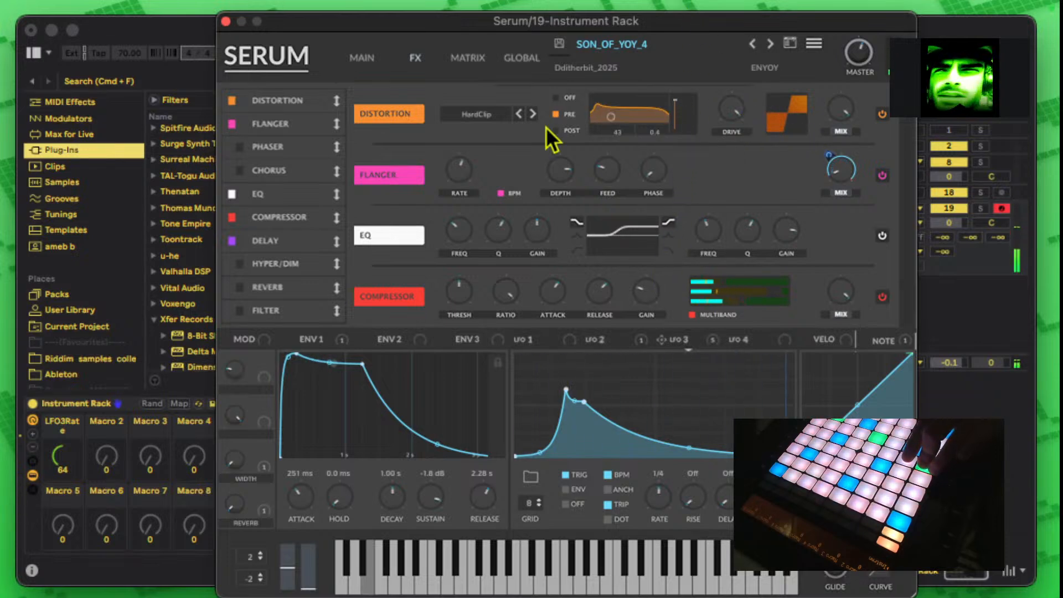
Step: Choose the Downsample distortion type, lower its filter-type slider to 20% and sweep the drive to zero and back to maximum
click(497, 116)
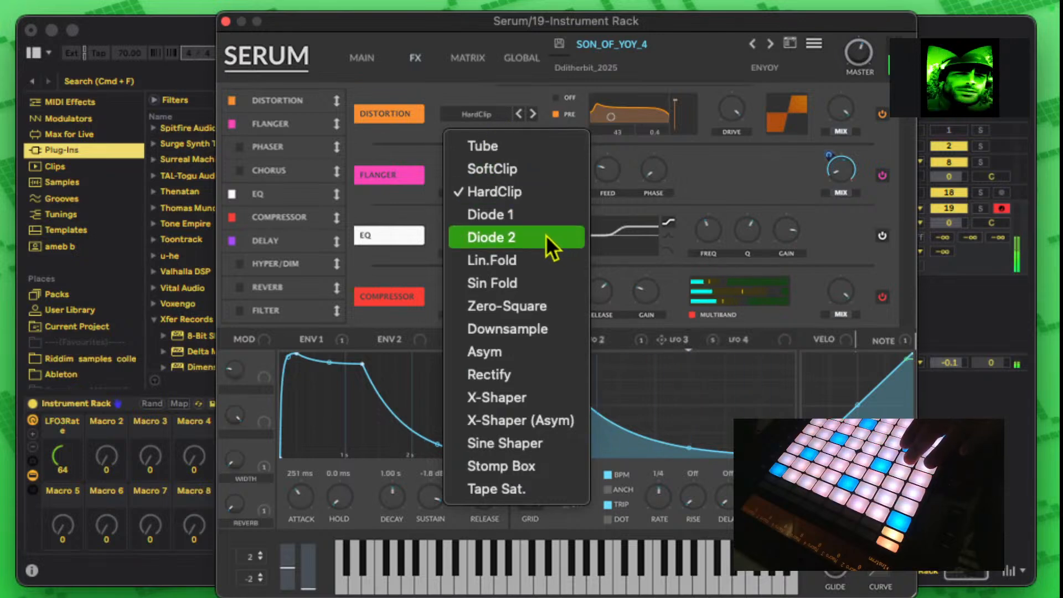
click(511, 327)
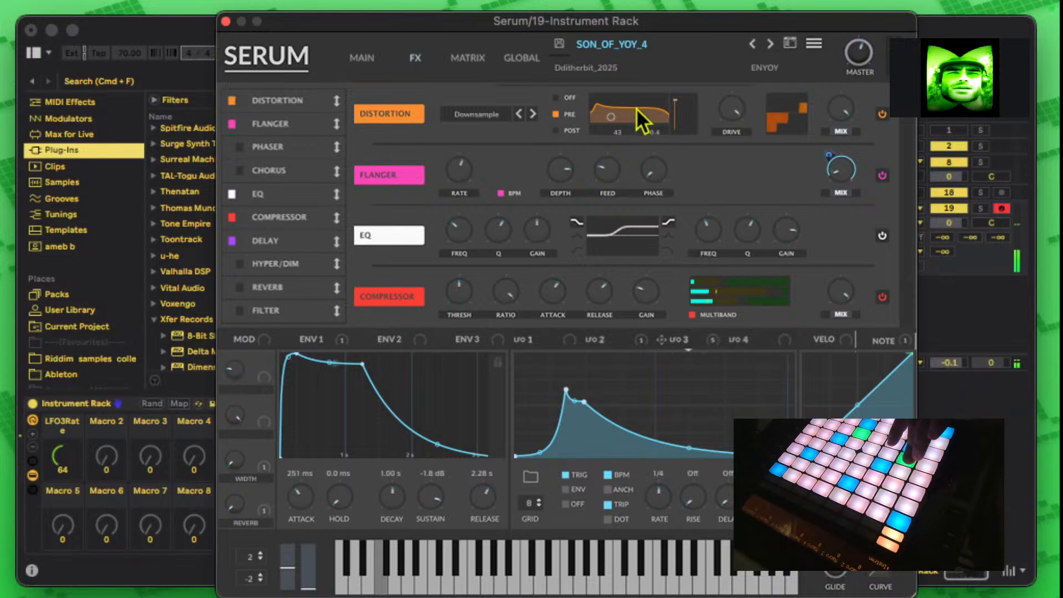
drag(673, 100, 650, 202)
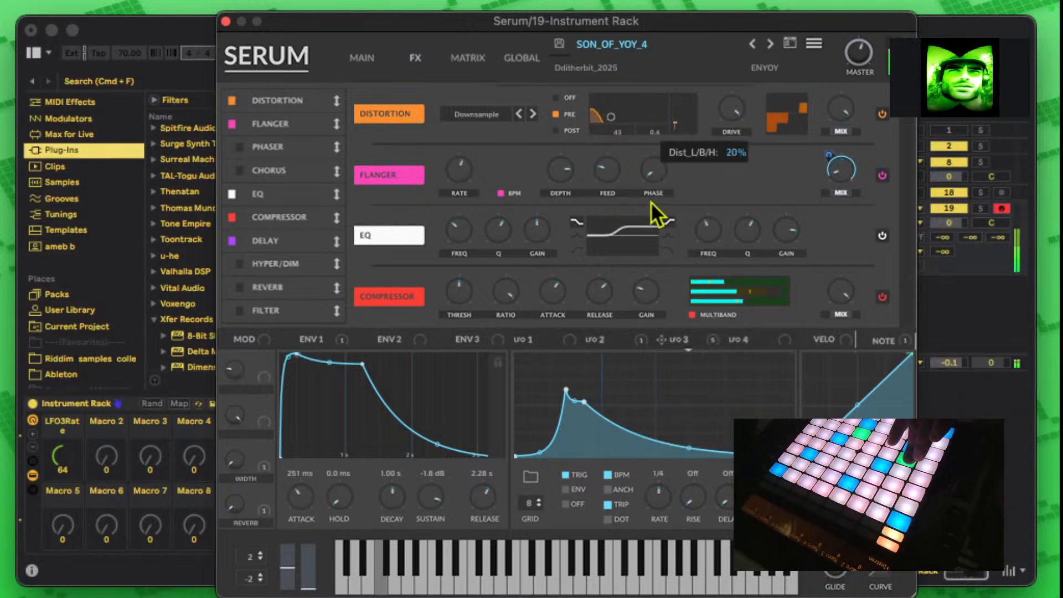
drag(736, 119, 702, 341)
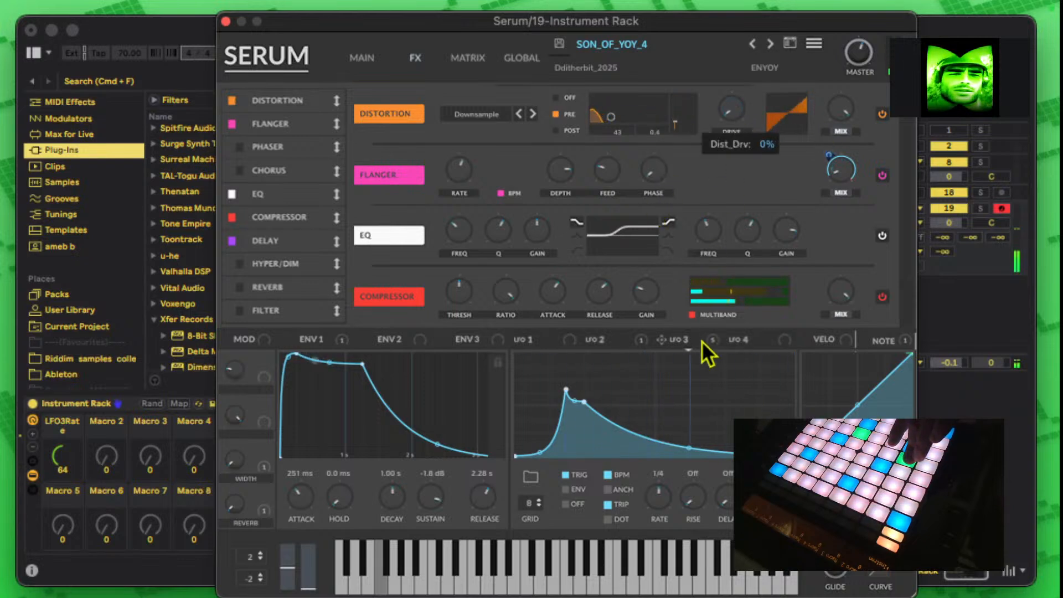
drag(714, 257, 740, 62)
drag(836, 105, 836, 162)
Step: Place the distortion filter after the distortion at 12623 and 0.1, and lower the drive strongly
click(556, 131)
drag(615, 123, 737, 188)
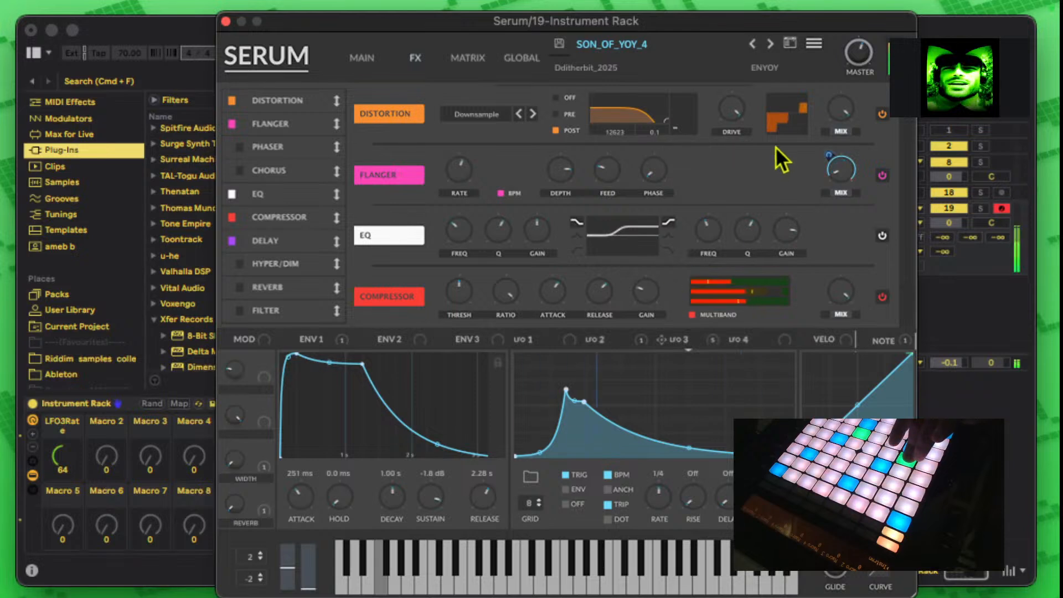
drag(736, 108, 720, 295)
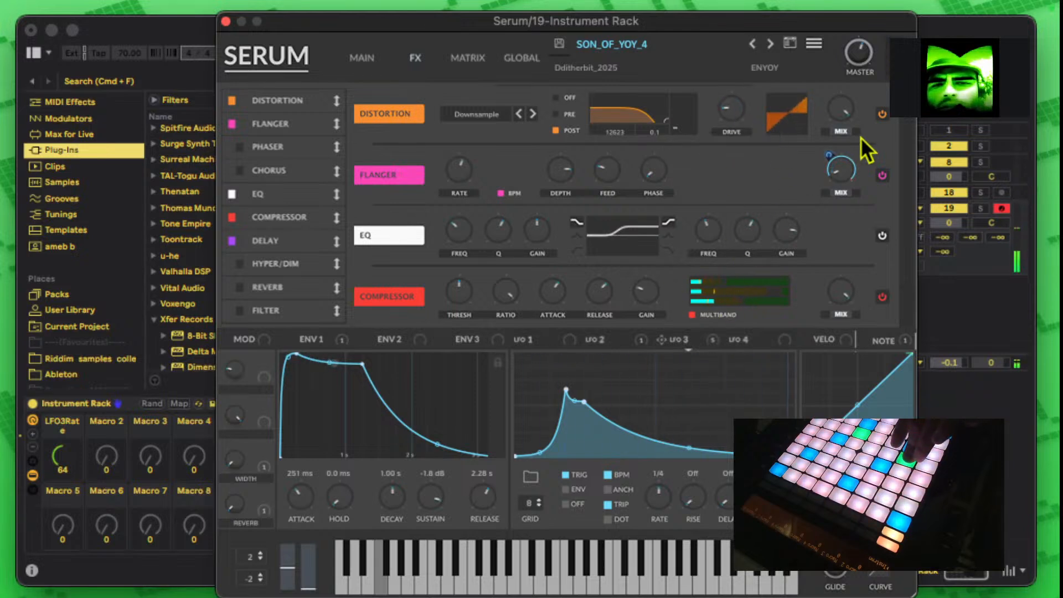
drag(841, 110, 824, 141)
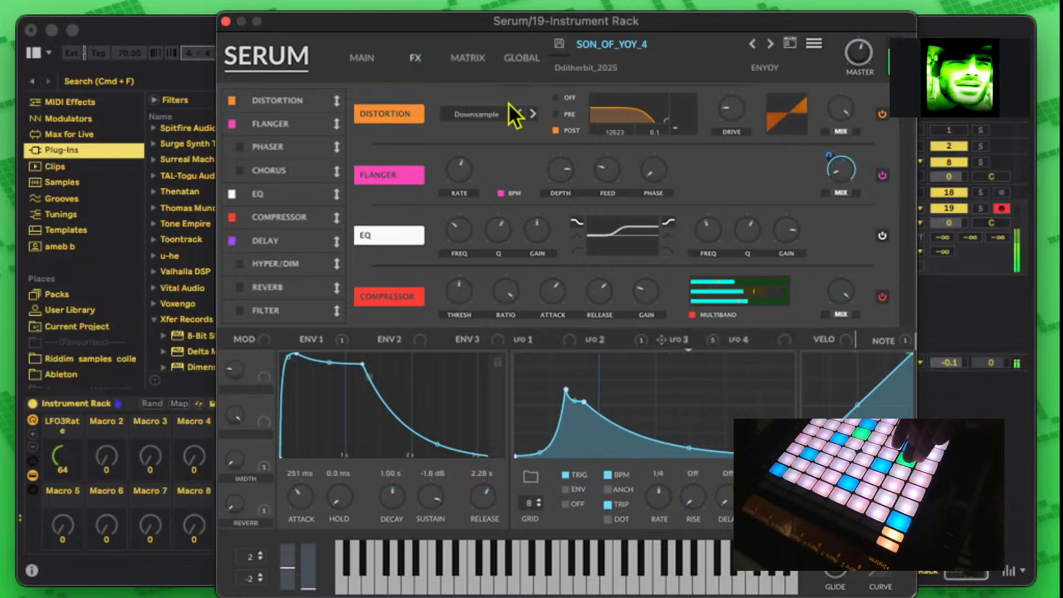
Step: Return to the main synth page and readjust the filter cutoff and its LFO 3 modulation amount
click(360, 57)
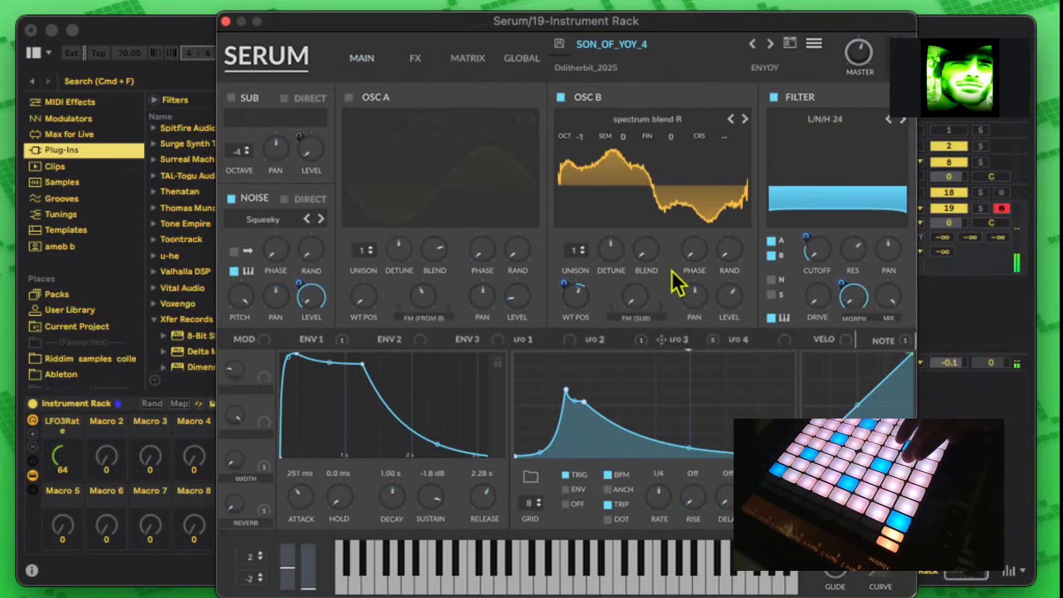
drag(819, 268, 822, 199)
drag(806, 236, 807, 278)
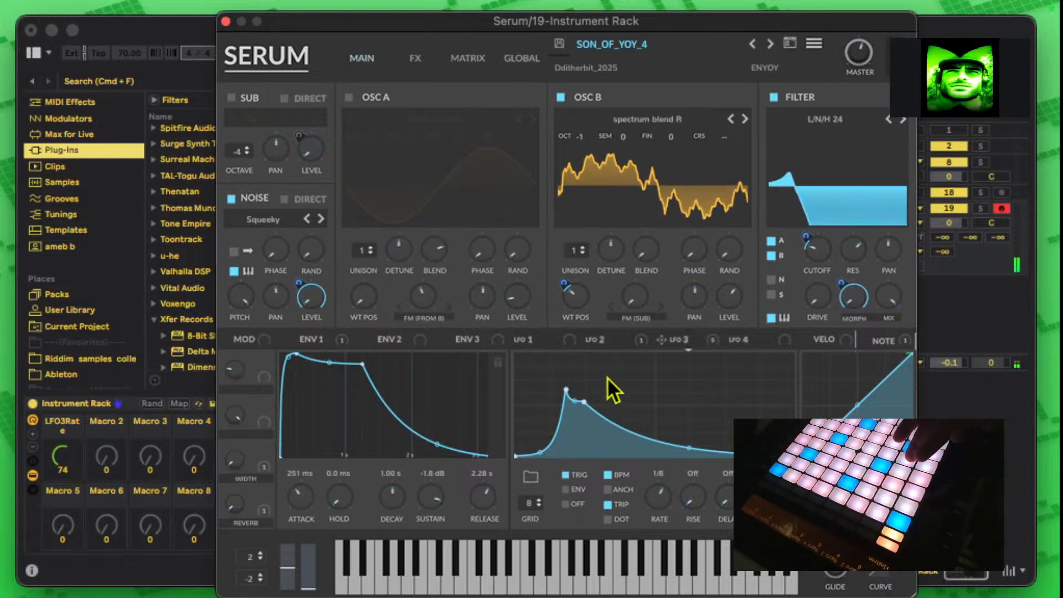
Step: Enable triplet timing for LFO 1 and turn off anchoring for LFO 2
click(540, 339)
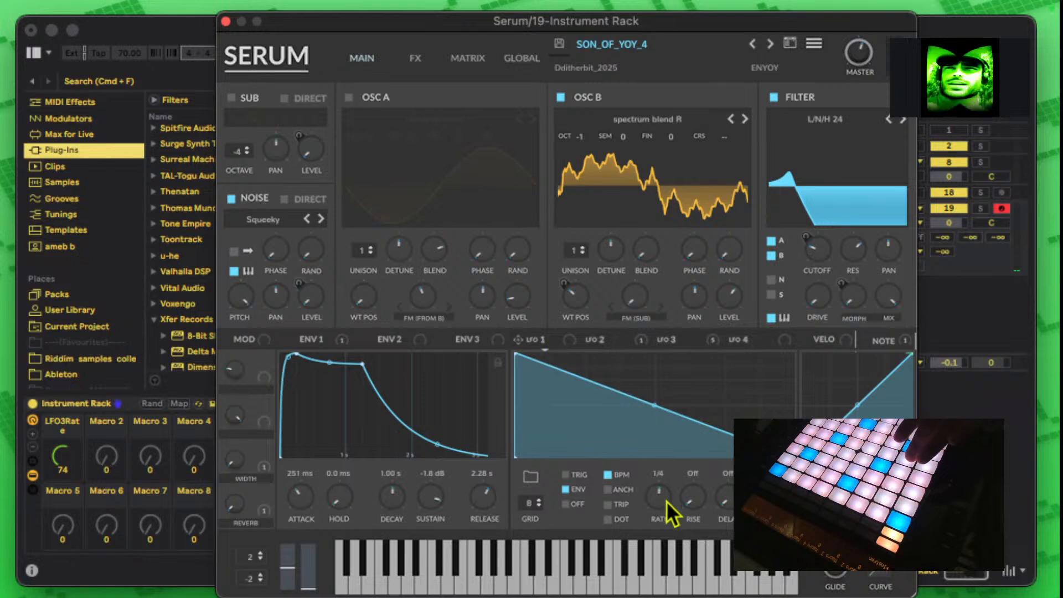
click(609, 505)
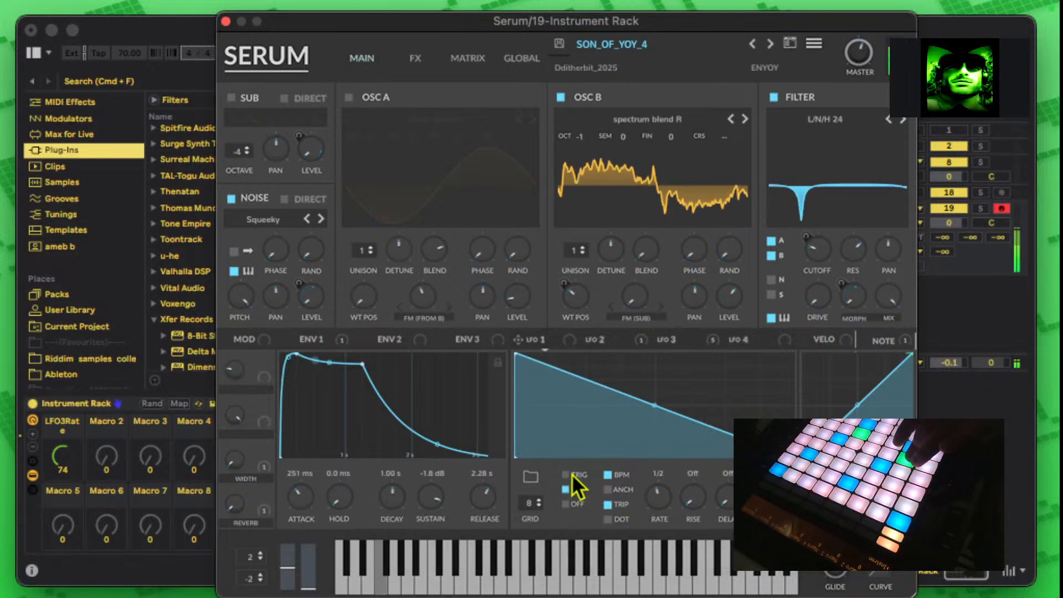
click(646, 339)
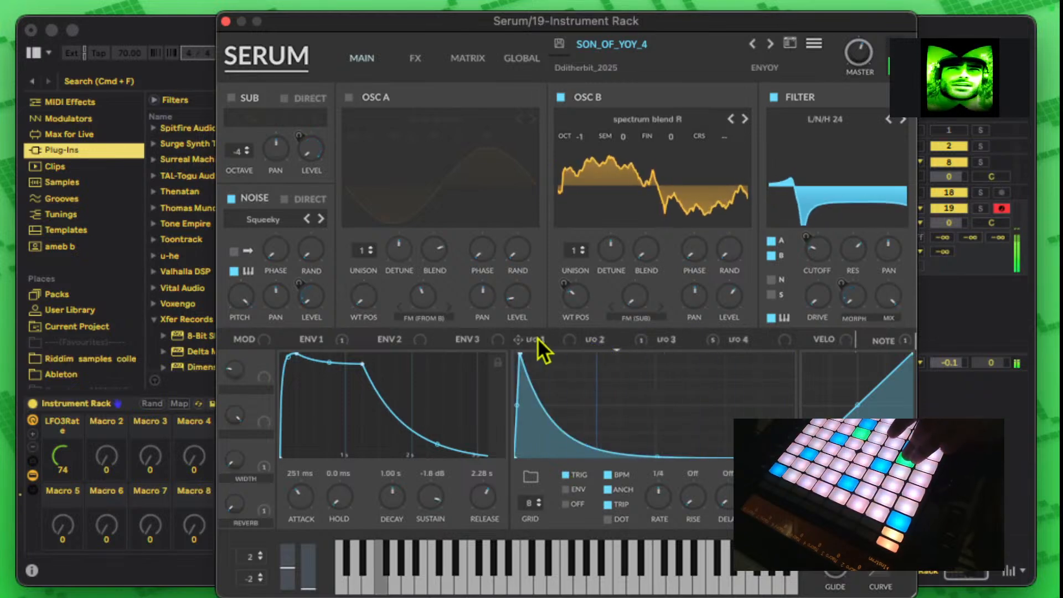
click(606, 489)
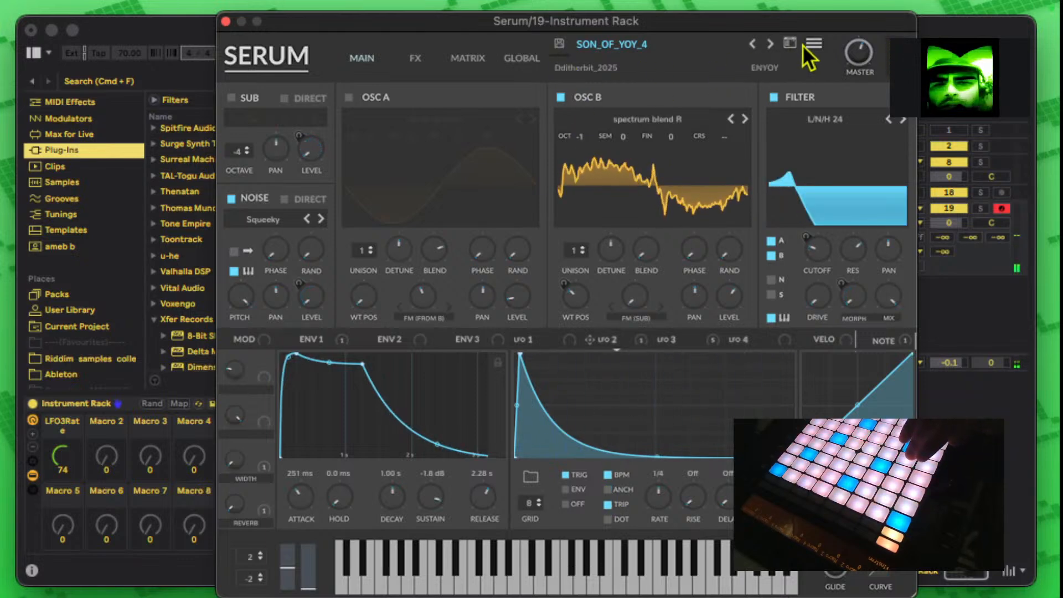
Step: Save the preset as SON_OF_YOY_4, replacing the existing file
click(560, 46)
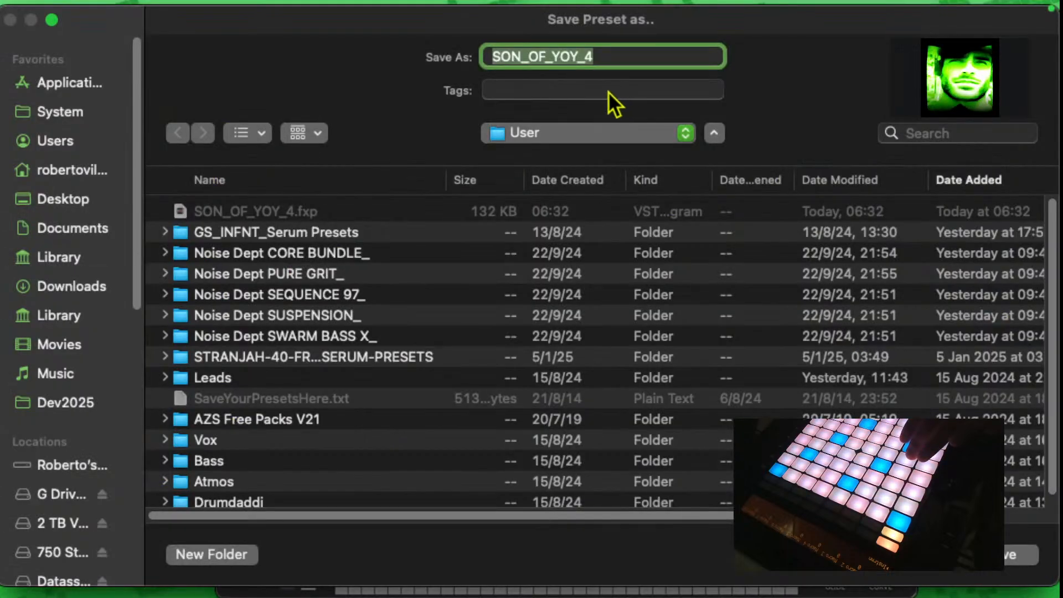
key(Return)
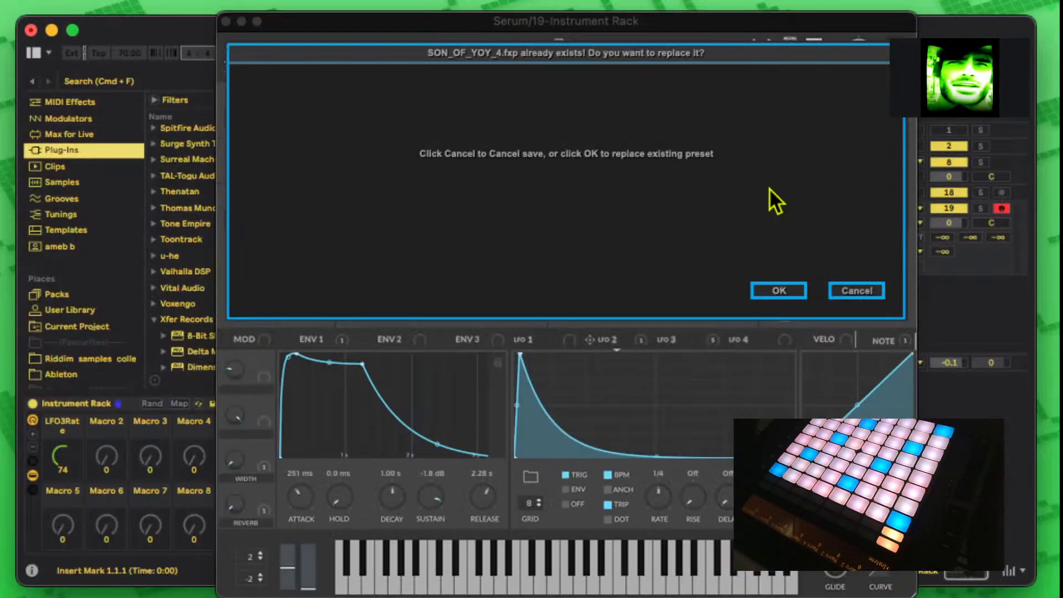
click(775, 289)
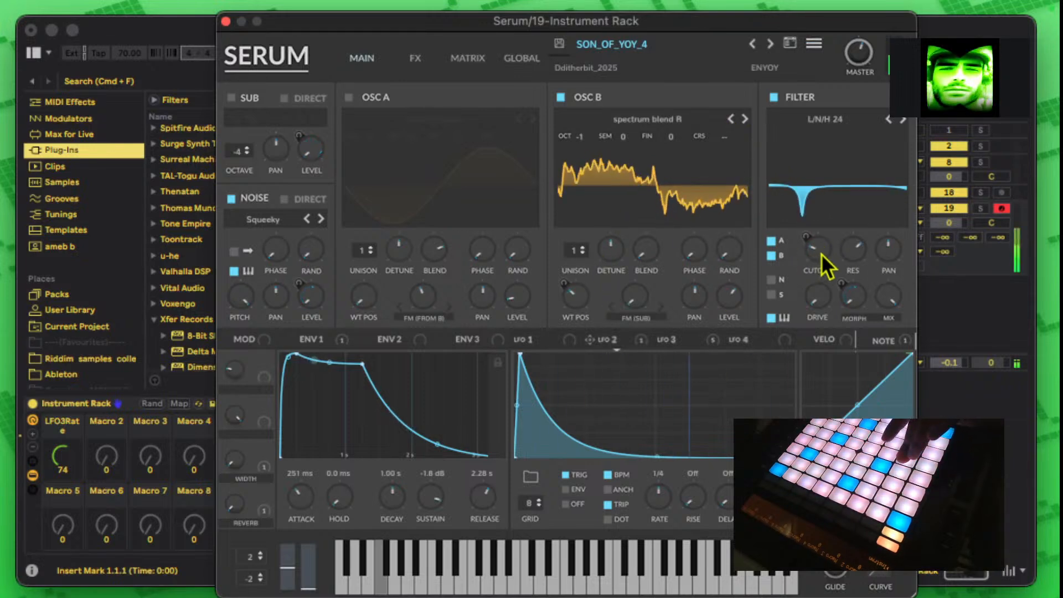
Step: Make LFO 3's cutoff modulation negative with the cutoff readjusted, then lower OSC B's wavetable position and adjust its LFO 3 modulation
click(668, 340)
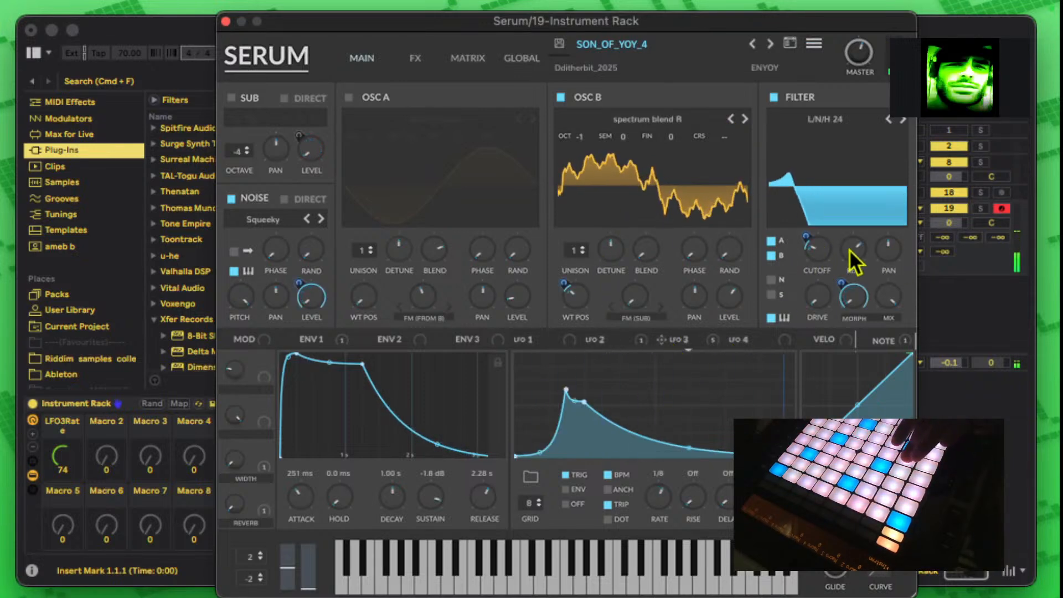
drag(808, 232, 817, 293)
drag(819, 253, 837, 302)
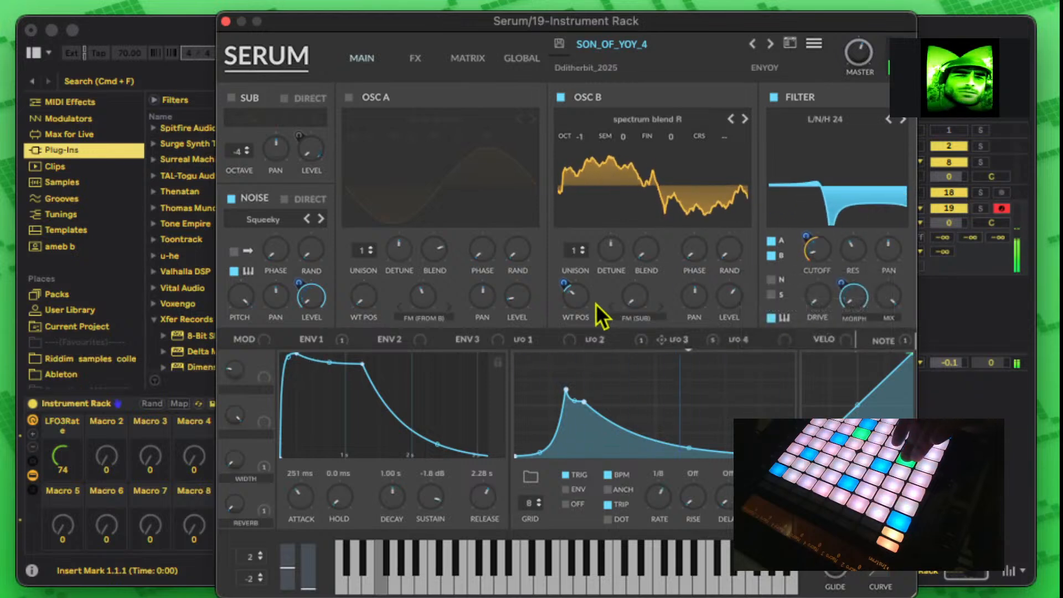
drag(577, 303, 578, 327)
drag(570, 280, 595, 265)
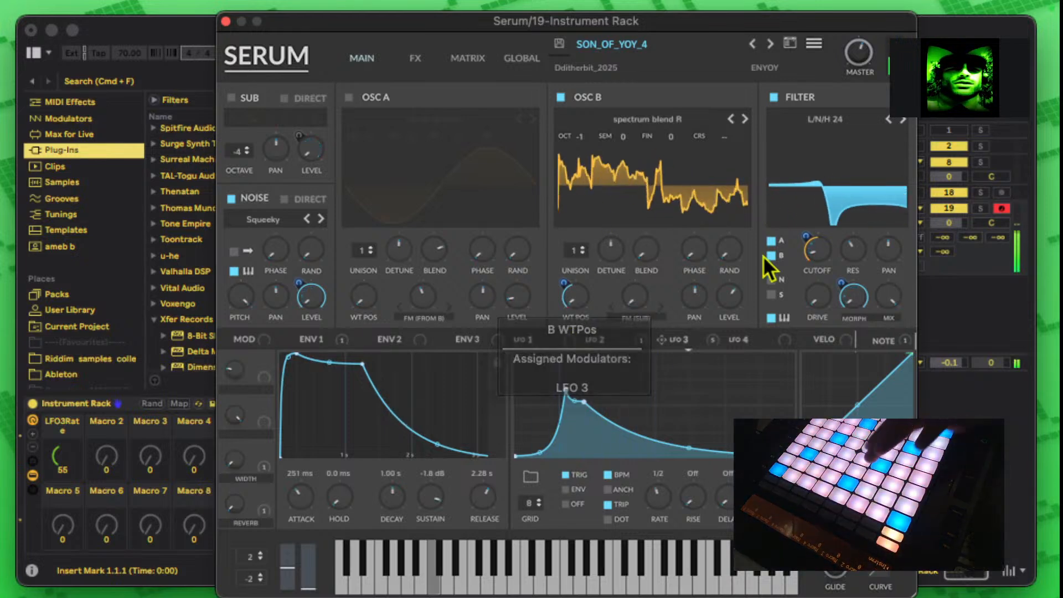
Step: Readjust the filter cutoff to about 397 Hz and reduce LFO 3's modulation of it to a small amount
drag(811, 242, 843, 135)
drag(822, 255, 842, 161)
drag(804, 235, 812, 211)
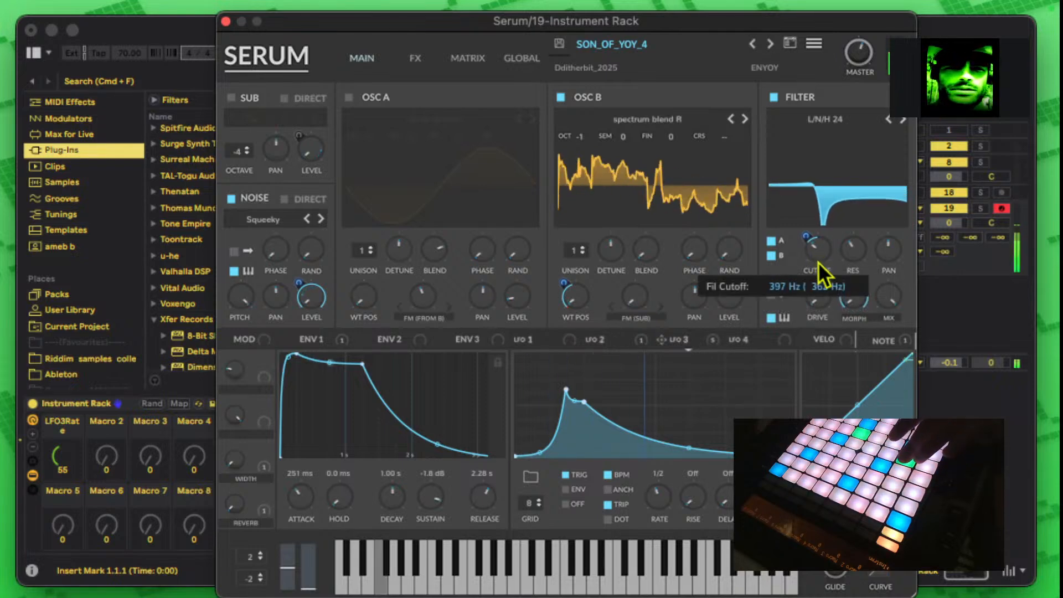
drag(810, 238, 813, 268)
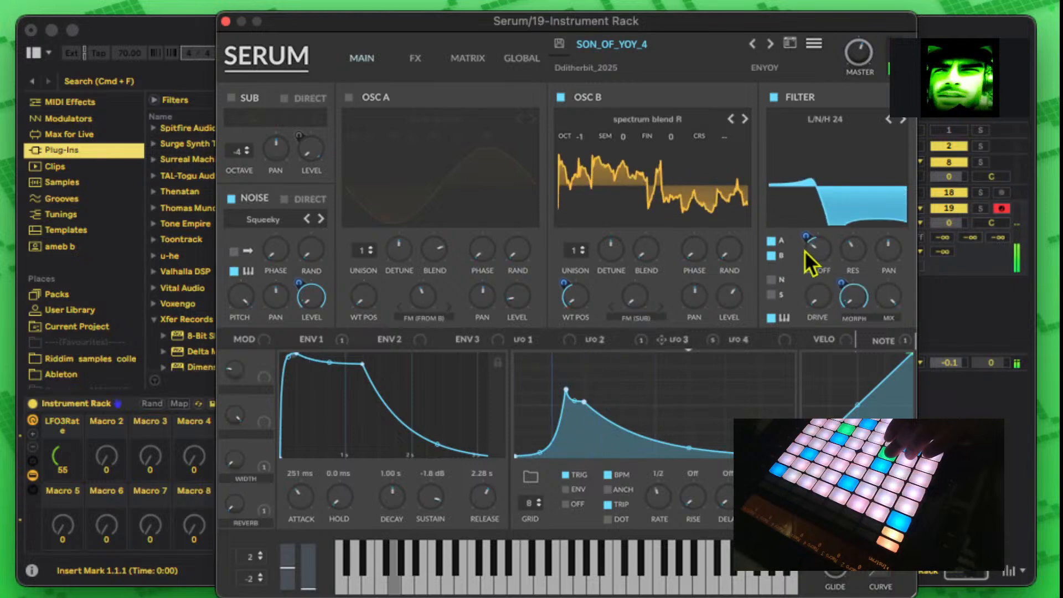
Step: Raise OSC B's wavetable position setting and fine-tune the filter cutoff down and back up
drag(576, 300, 593, 211)
drag(816, 247, 819, 300)
drag(814, 257, 815, 211)
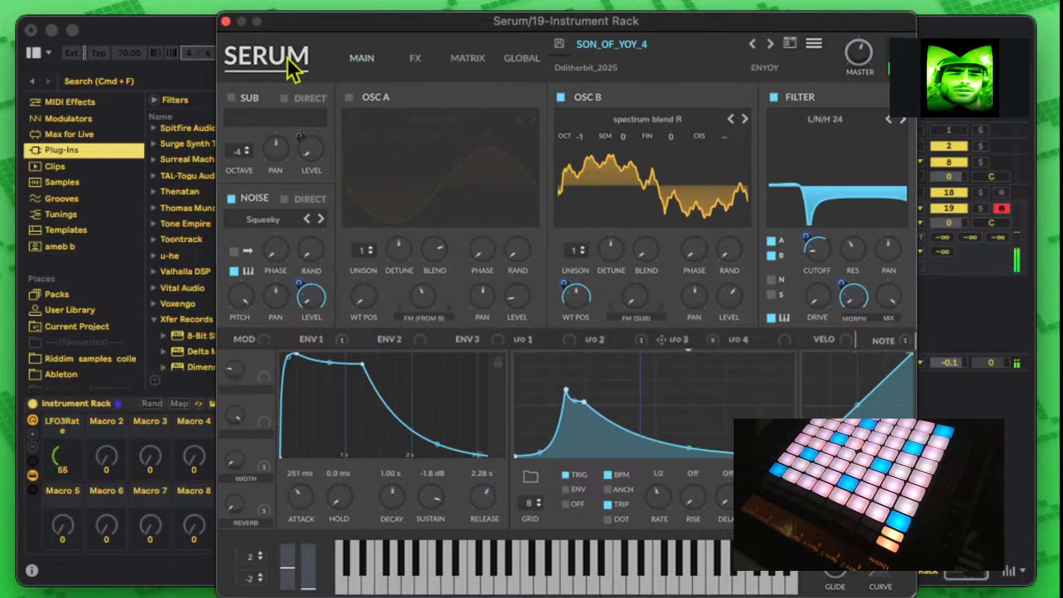
Step: Close the Serum window and examine the LFO3Rate macro's mapping range in the Instrument Rack
click(227, 22)
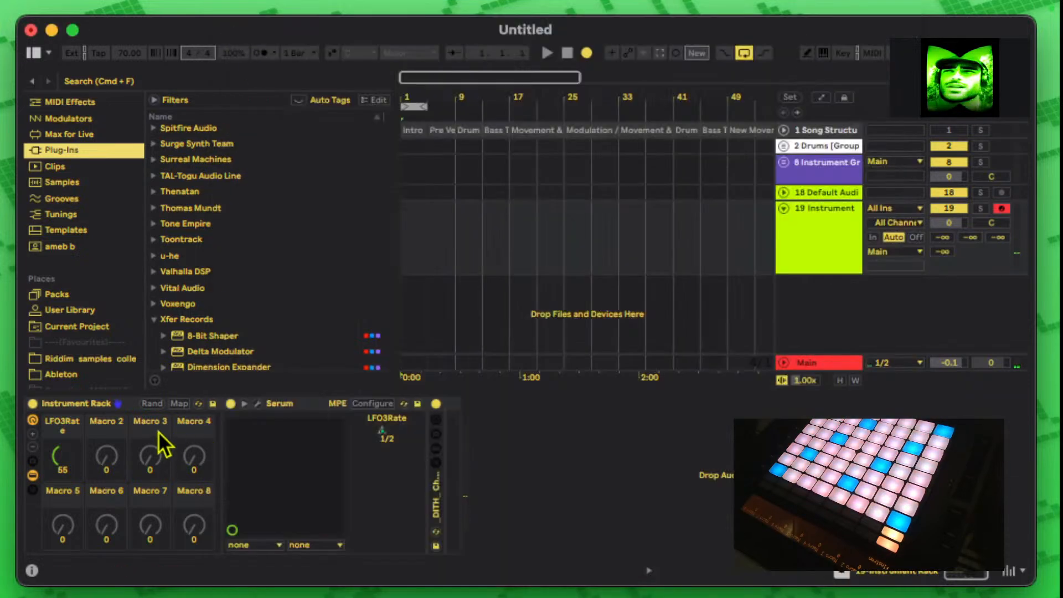
click(181, 406)
click(180, 406)
click(180, 405)
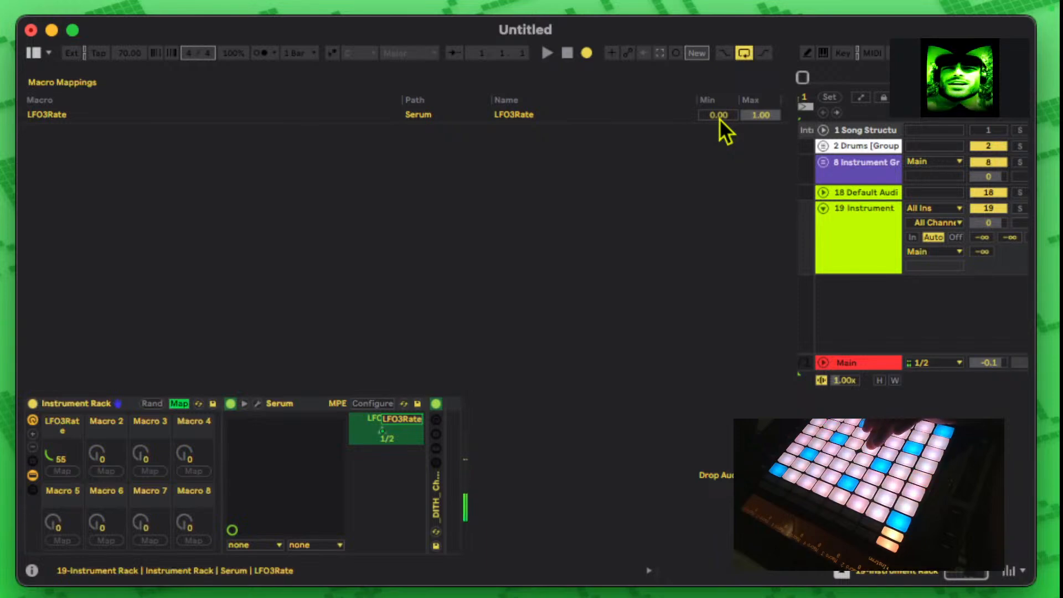
click(180, 404)
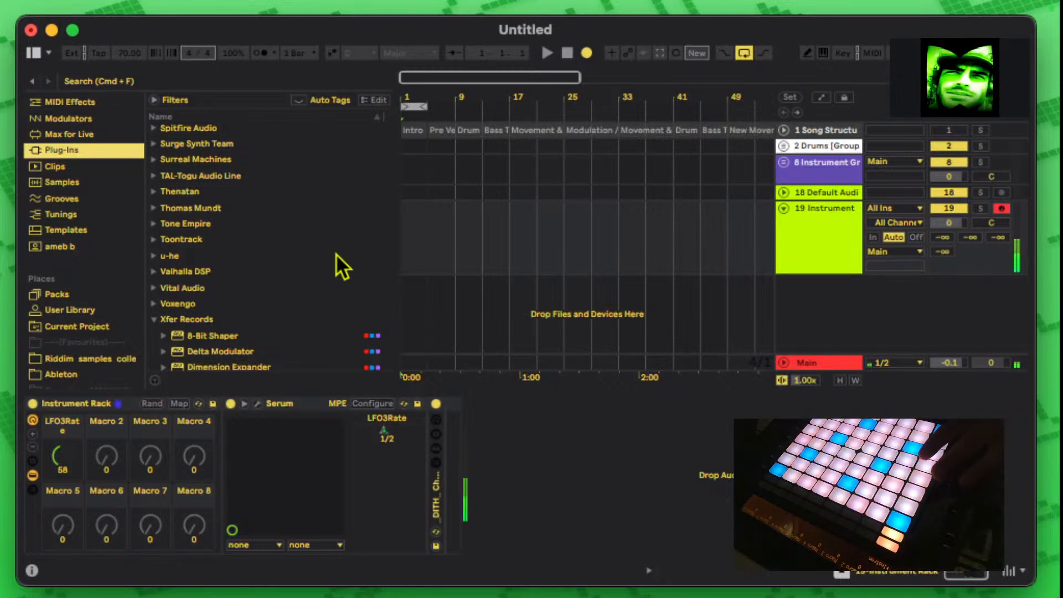
Step: Set the minimum of the LFO3Rate macro mapping to 0.58 and leave mapping mode
click(179, 403)
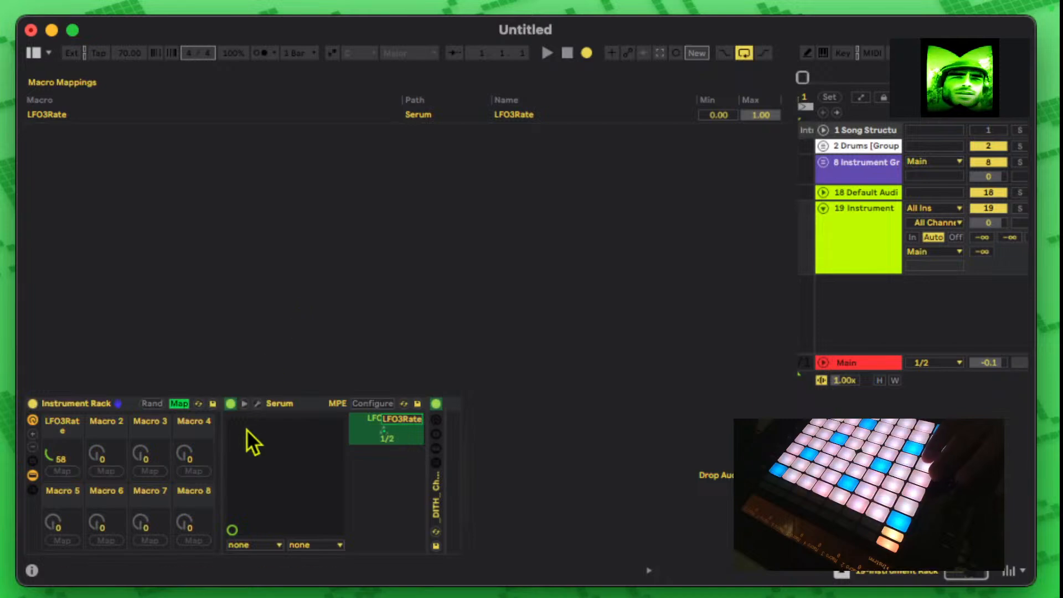
click(732, 116)
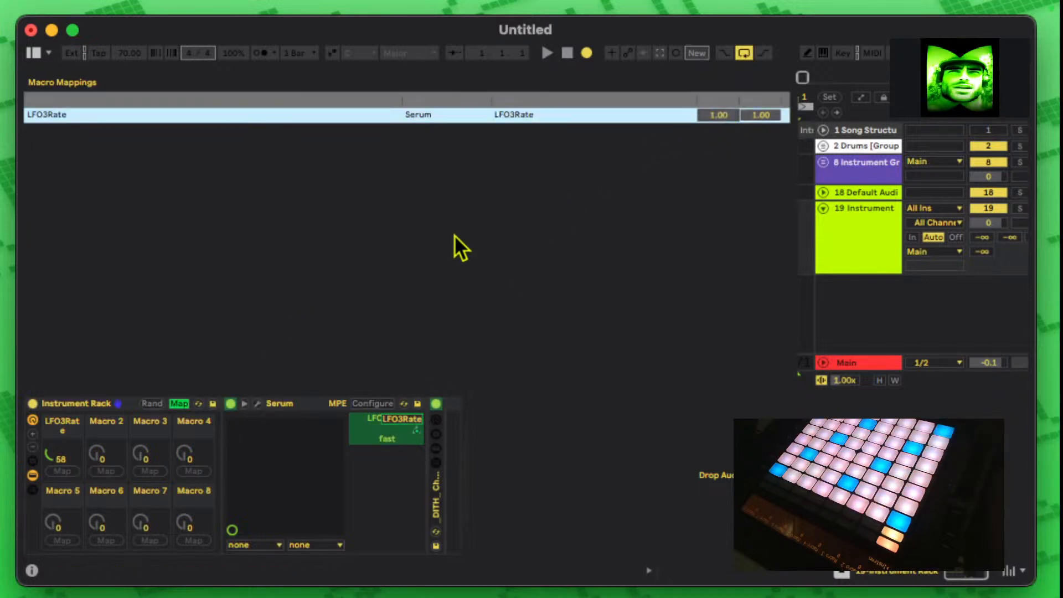
double_click(727, 116)
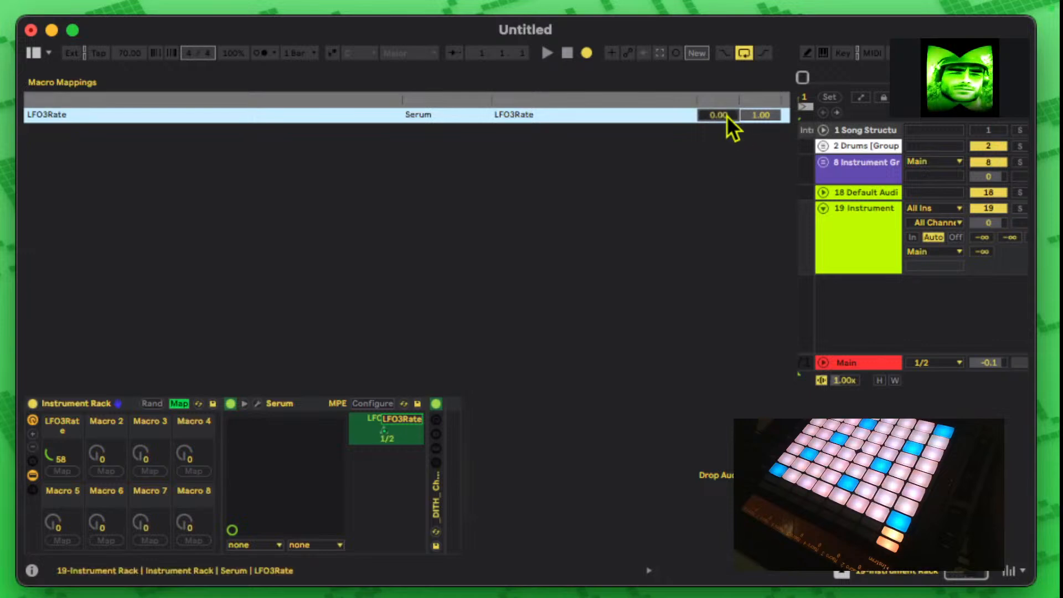
text(.5)
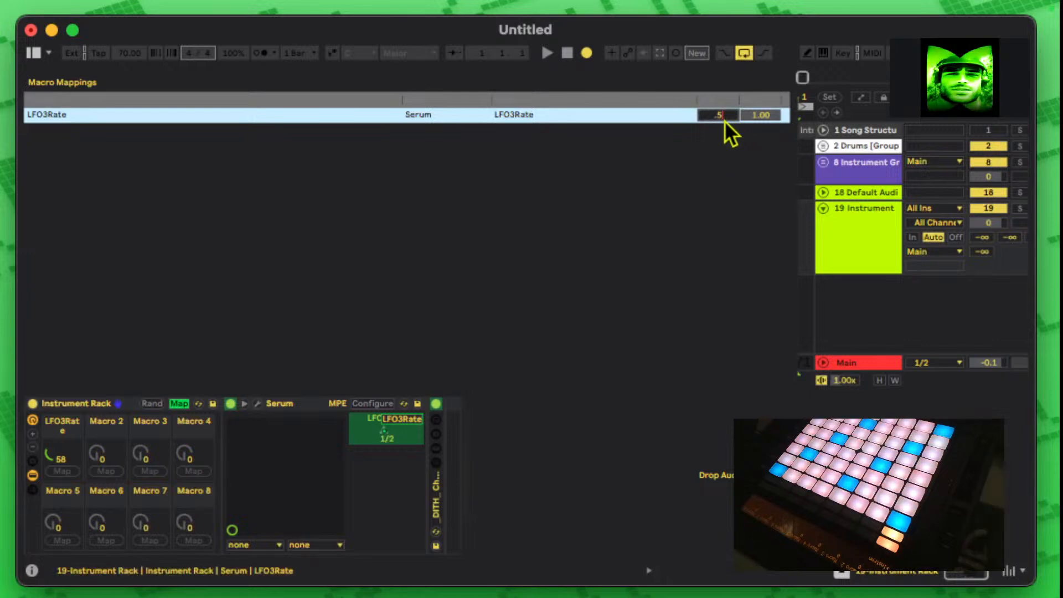
text(8)
key(Return)
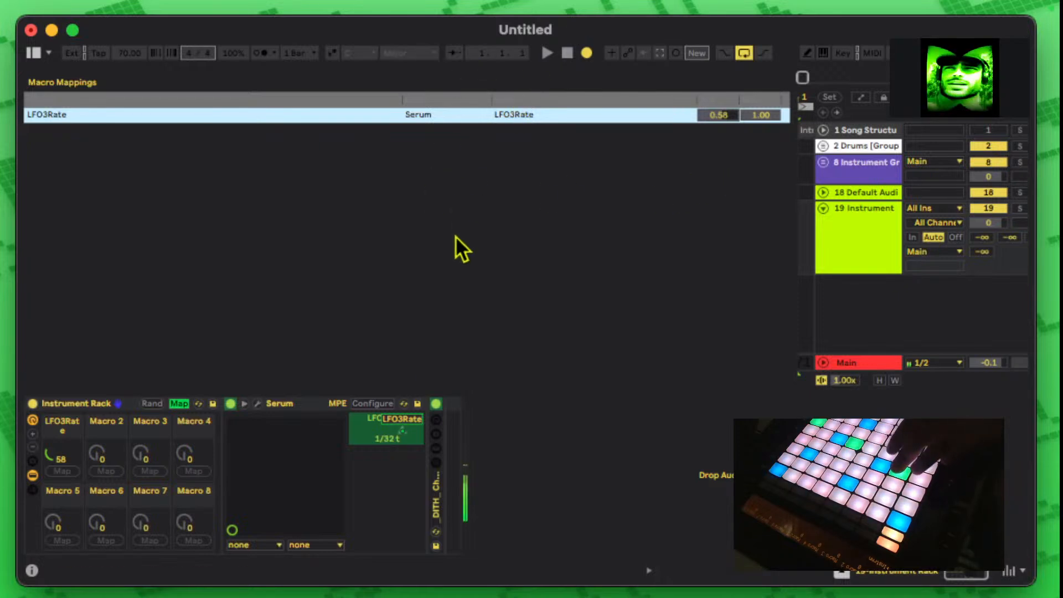
click(180, 403)
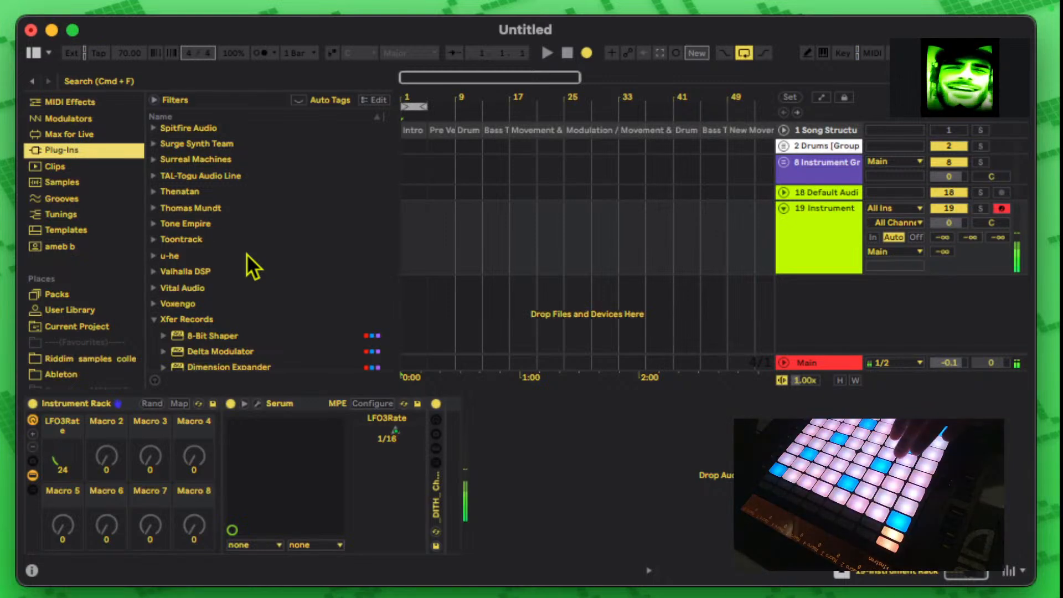
Step: Lower the maximum of the LFO3Rate macro mapping to about 0.68 and leave mapping mode
click(179, 404)
drag(762, 115, 762, 136)
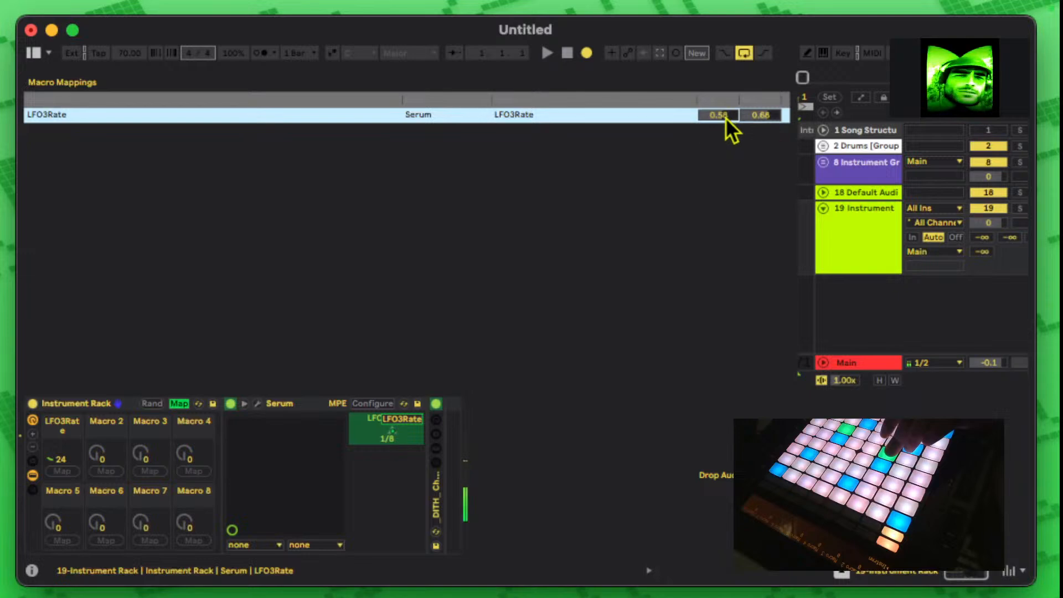
click(179, 404)
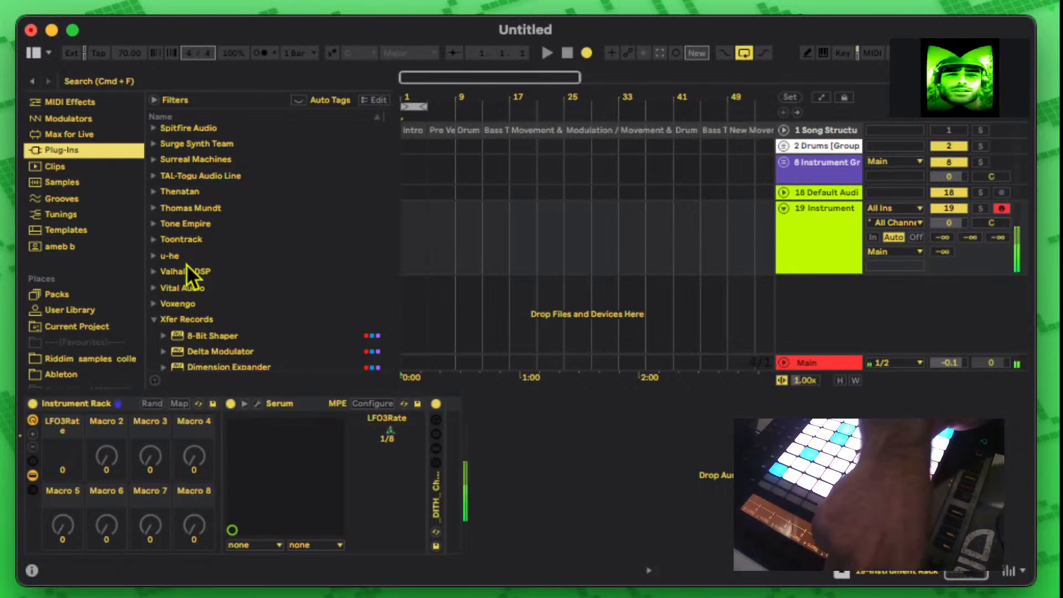
Step: Set the minimum of the LFO3Rate macro mapping to 0.51 and leave mapping mode
click(179, 403)
drag(721, 114, 720, 108)
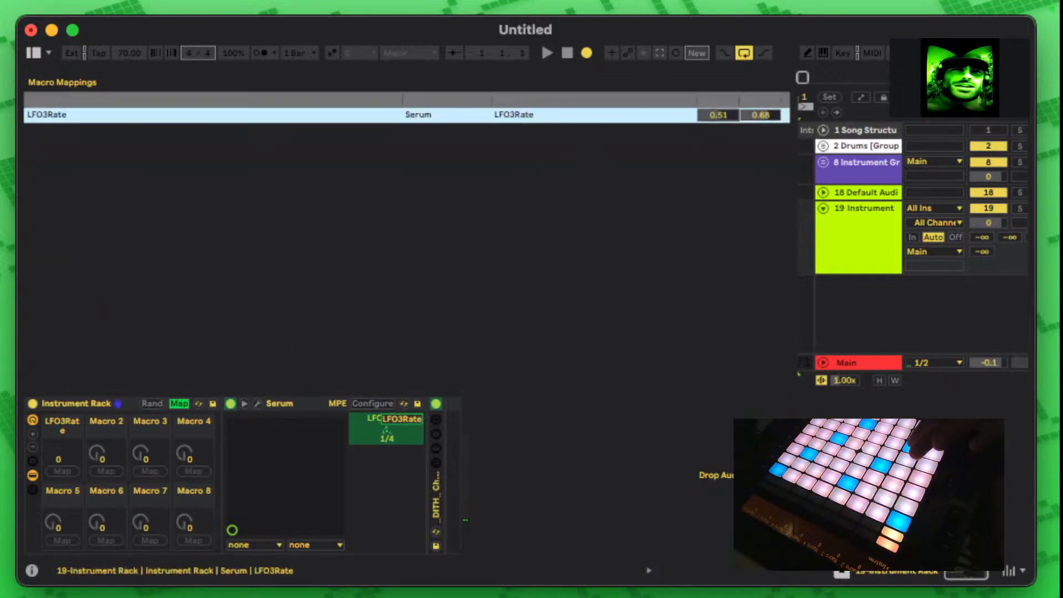
click(179, 404)
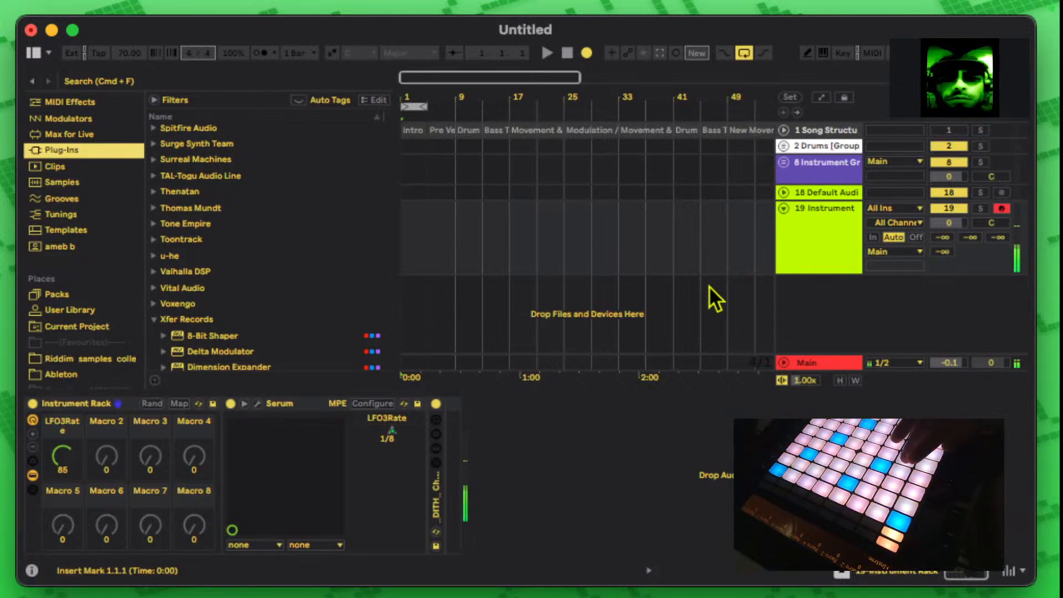
Step: Reopen the Serum window, lower OSC B's wavetable position and retune the filter cutoff
click(257, 403)
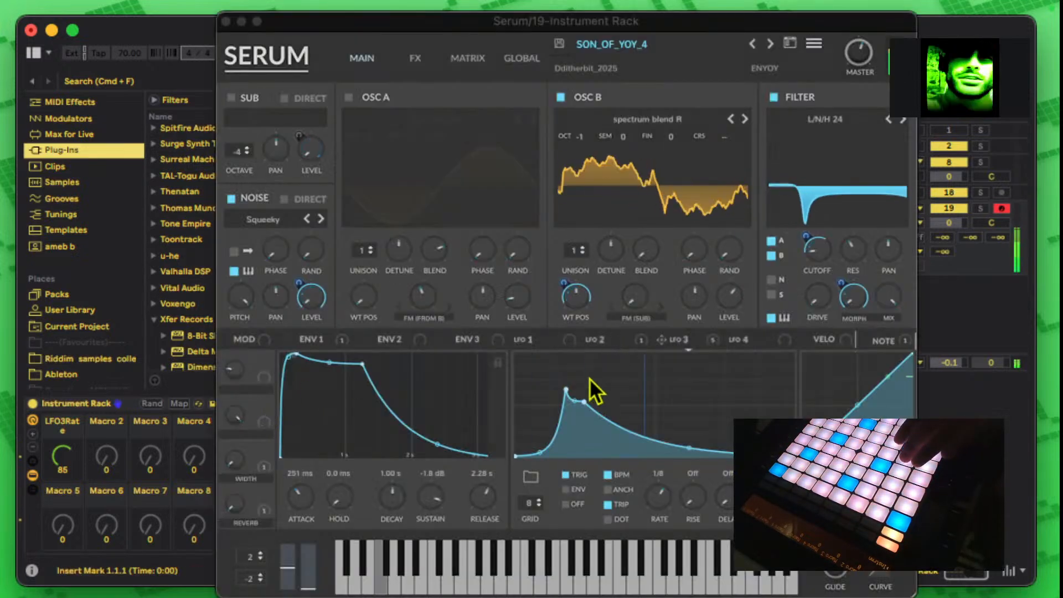
drag(828, 252, 831, 220)
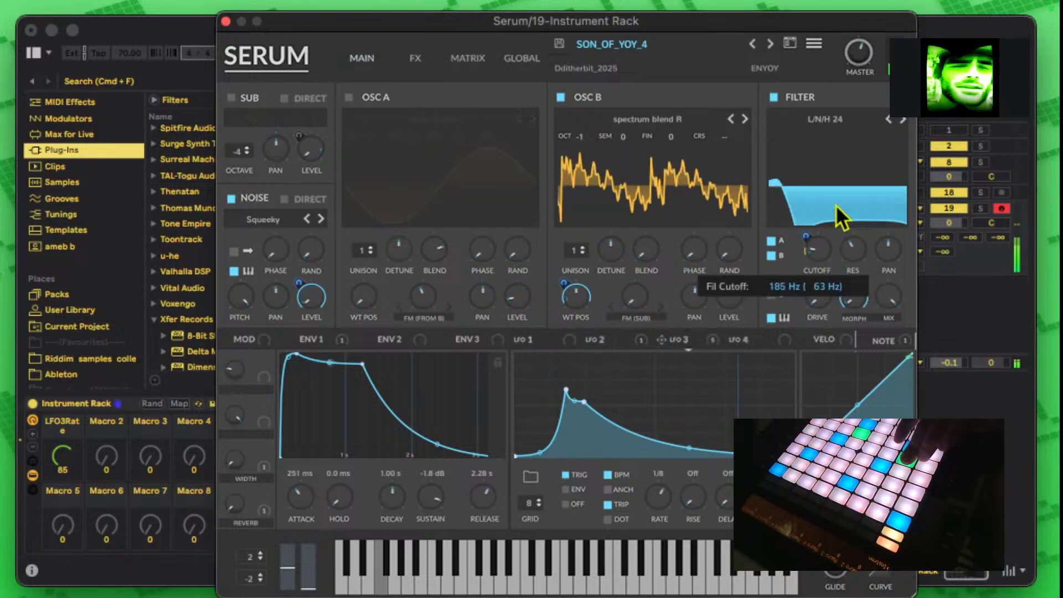
mouse_move(821, 265)
mouse_down()
mouse_move(842, 171)
mouse_move(814, 247)
mouse_up()
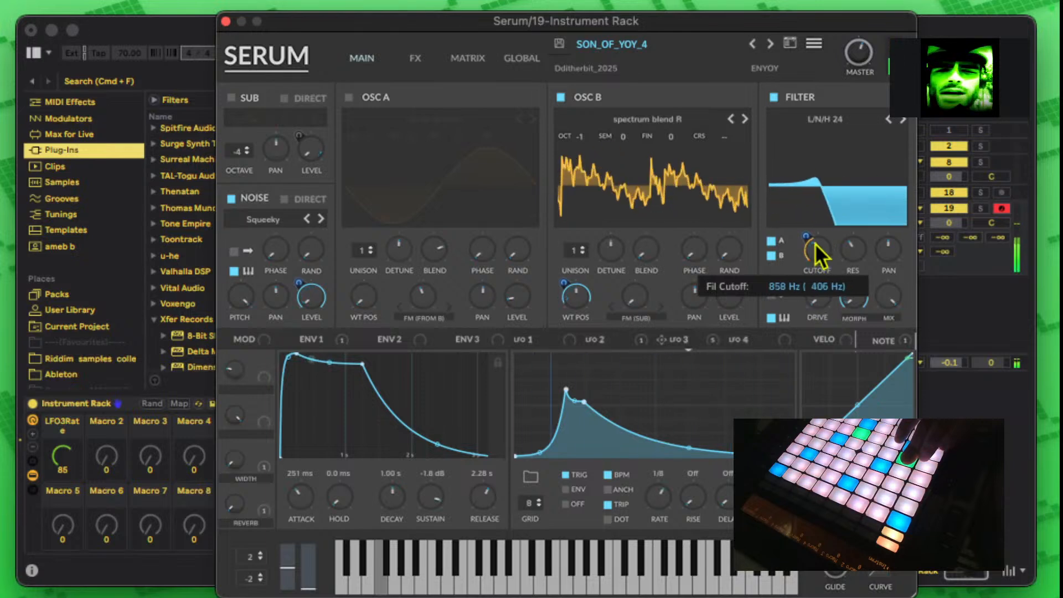
drag(578, 300, 568, 353)
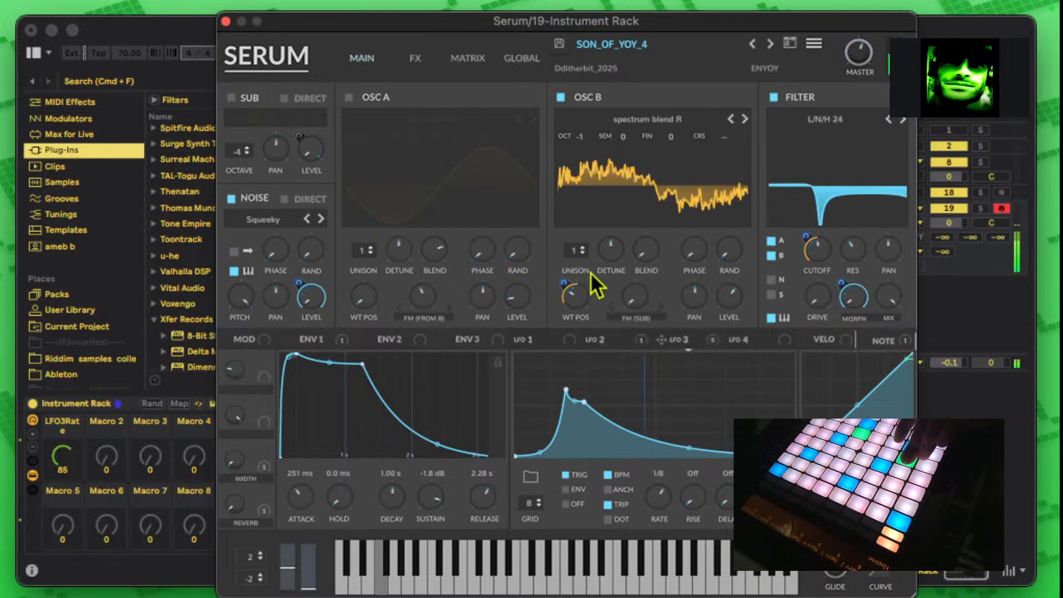
drag(579, 294, 580, 304)
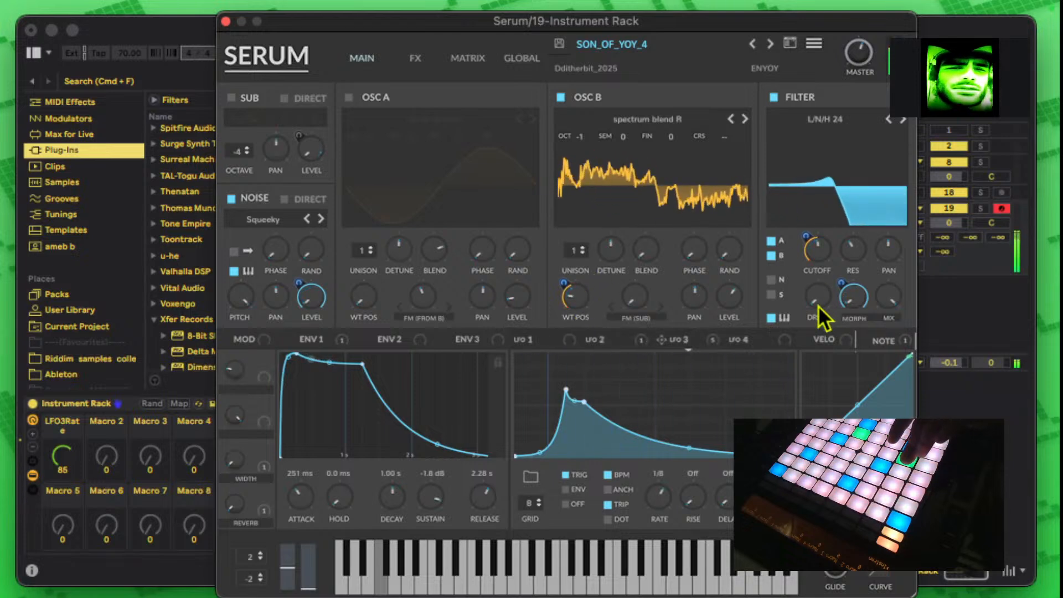
drag(815, 261, 807, 308)
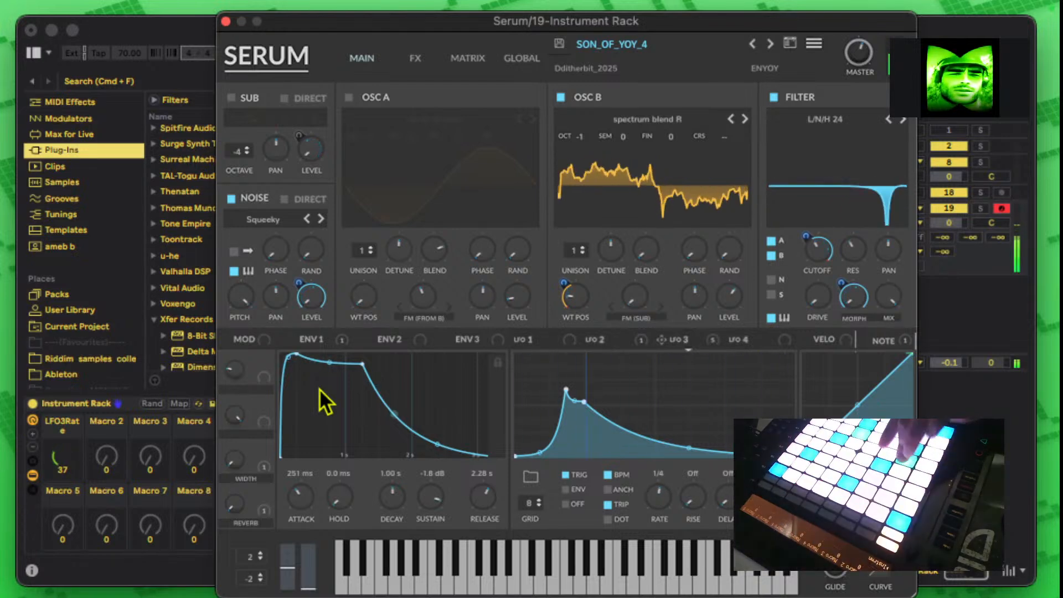
drag(812, 237, 814, 294)
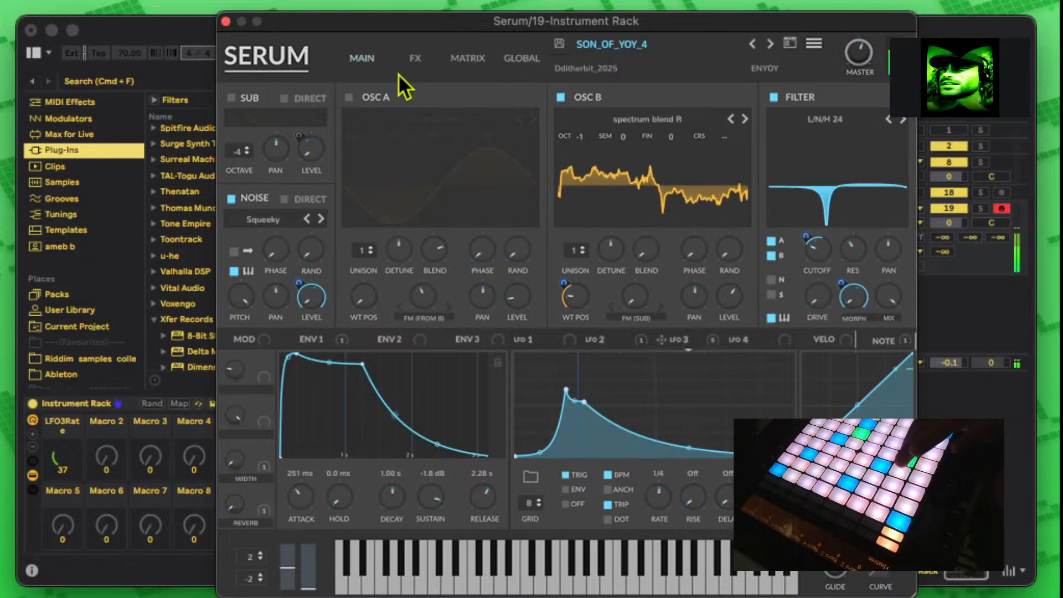
Step: View Serum's effects page, close the Serum window and list the Audio Effects in the browser
click(416, 60)
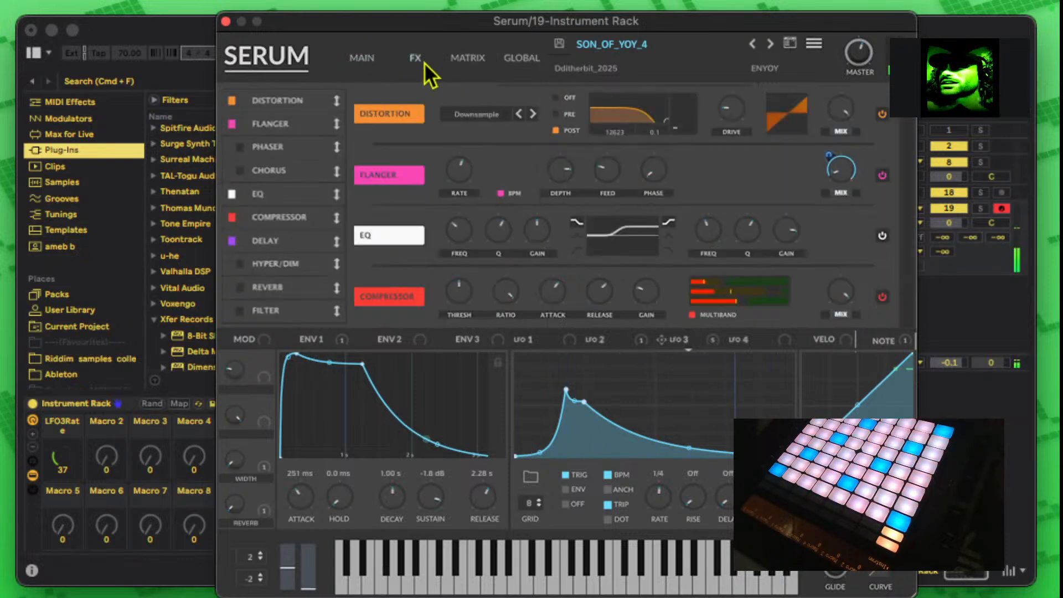
click(226, 22)
scroll(59, 180, up, 5)
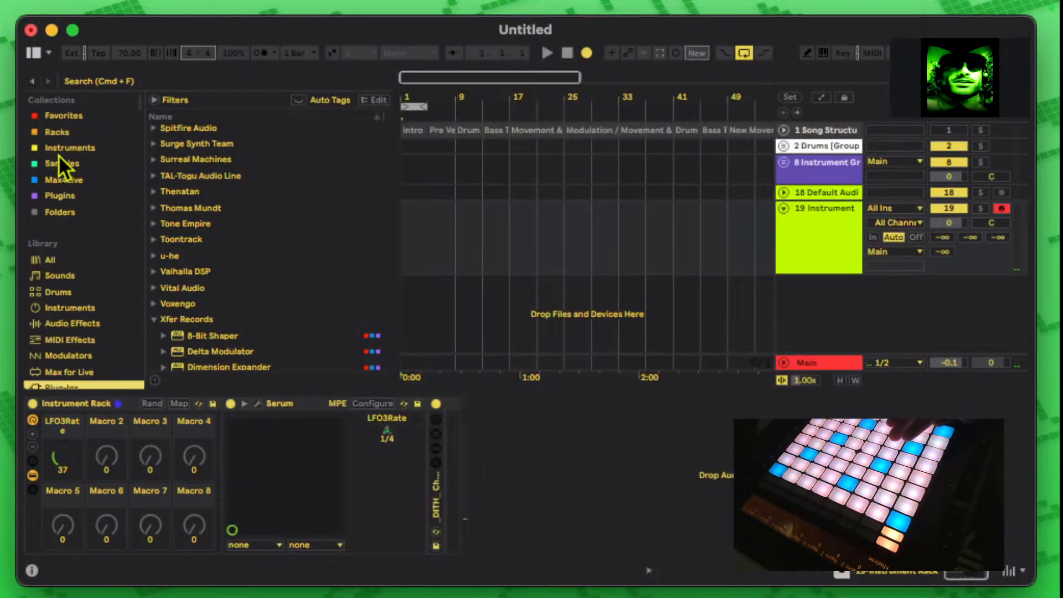
click(56, 259)
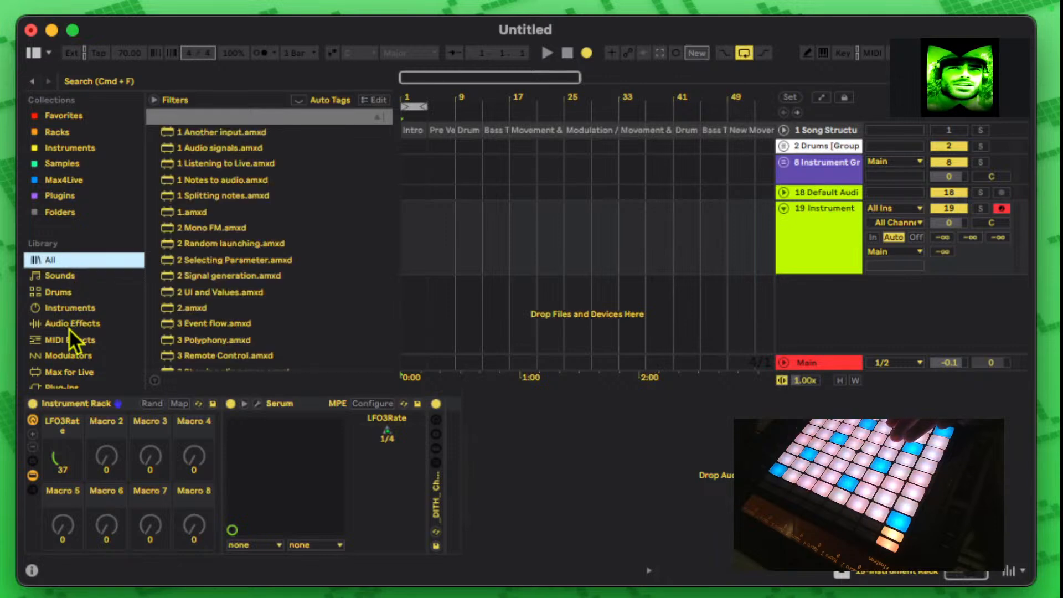
scroll(69, 328, down, 2)
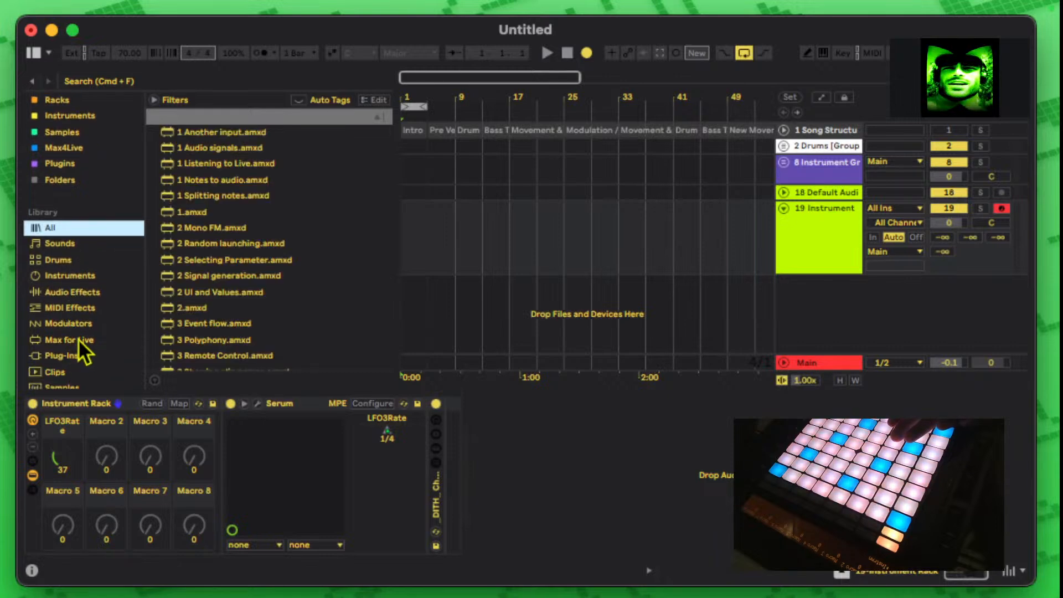
click(72, 292)
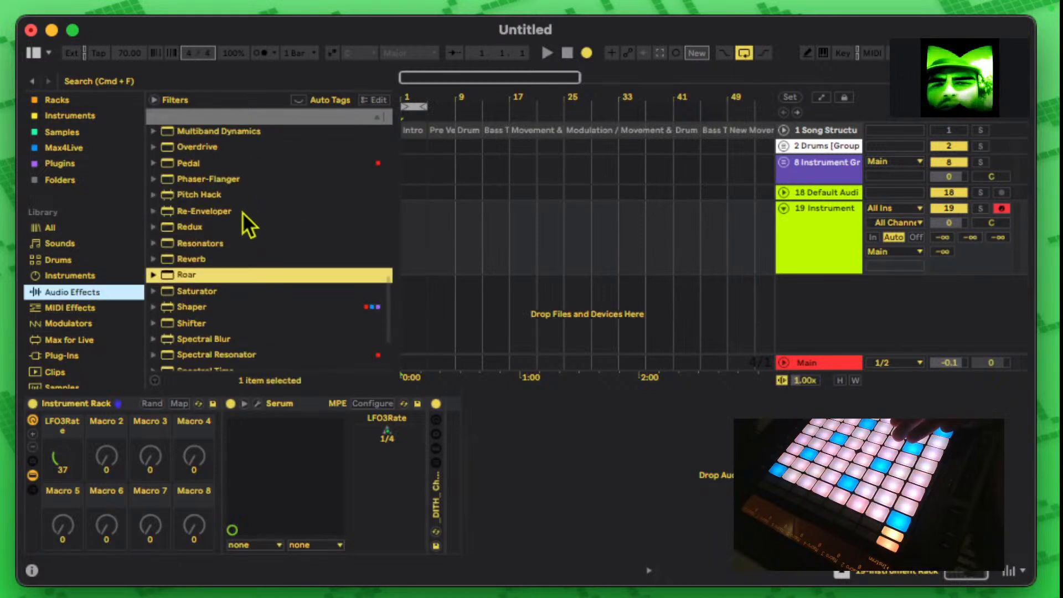
Step: Add Spectral Resonator after the Instrument Rack and set its frequency to 53.5 Hz and decay to 18.3 ms
scroll(234, 230, down, 1)
click(201, 344)
double_click(201, 347)
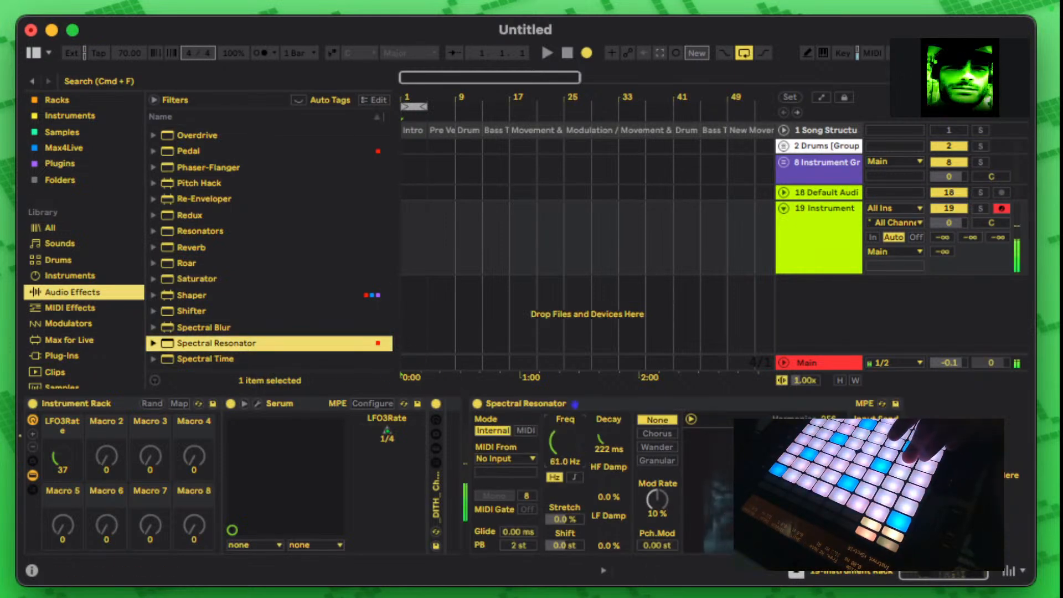
drag(572, 441, 573, 445)
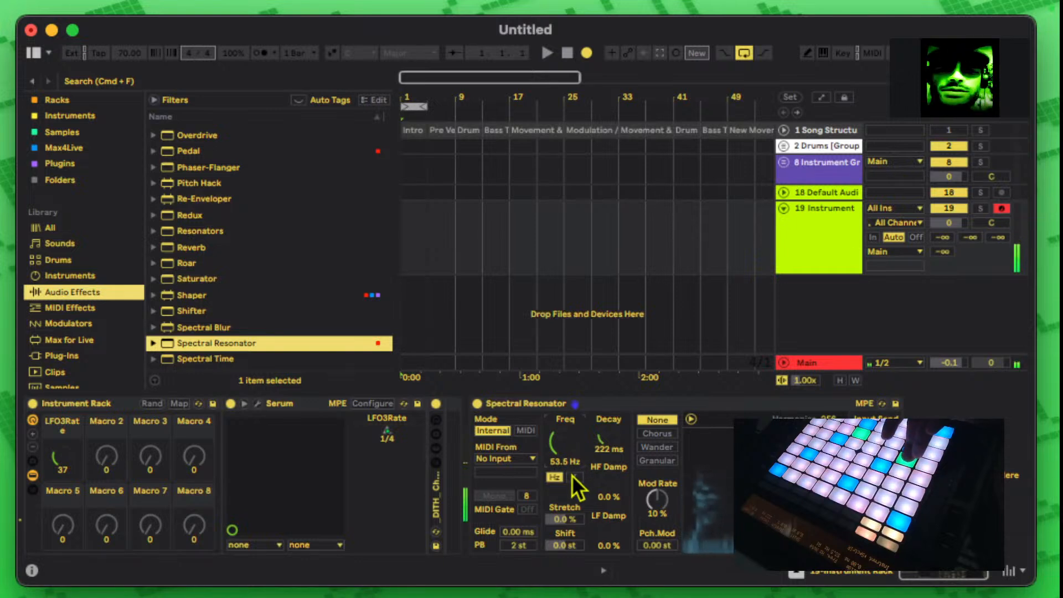
drag(606, 449, 606, 495)
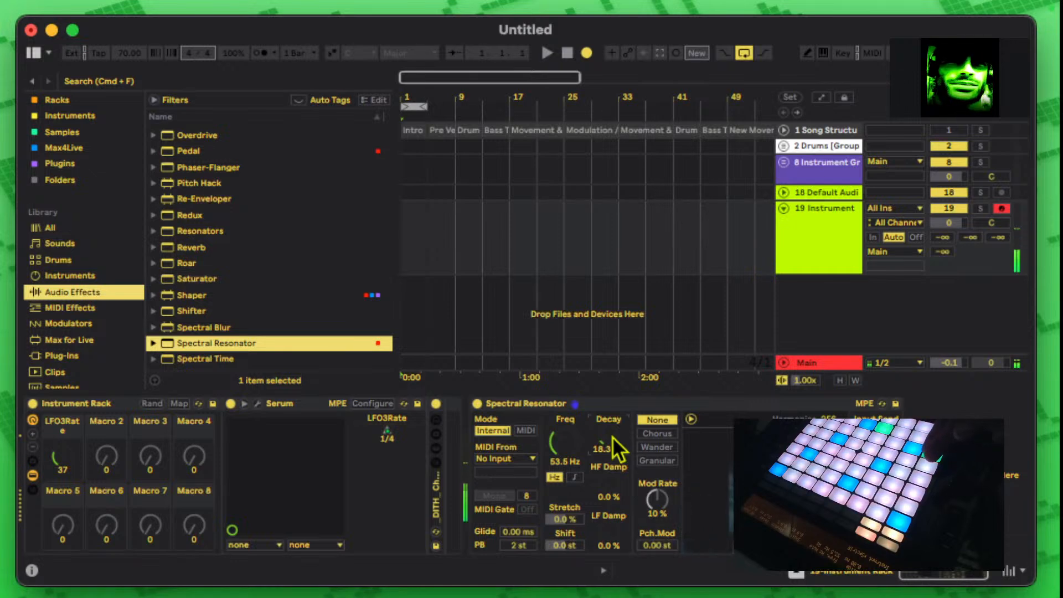
Step: Reopen Serum, shorten the Env 1 release to 425 ms and close the Serum window
click(257, 404)
click(732, 456)
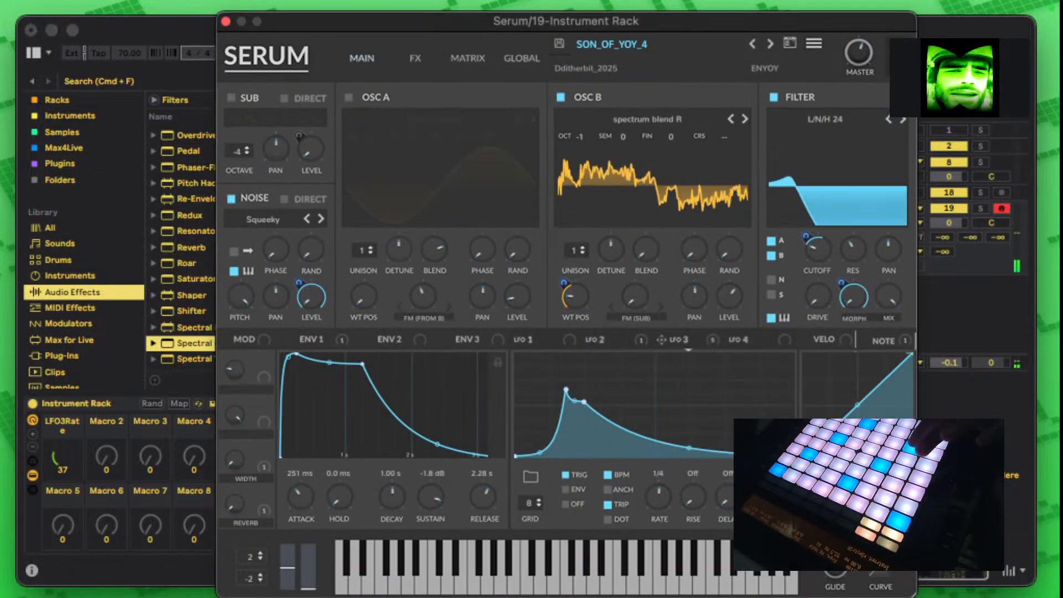
drag(476, 487, 476, 524)
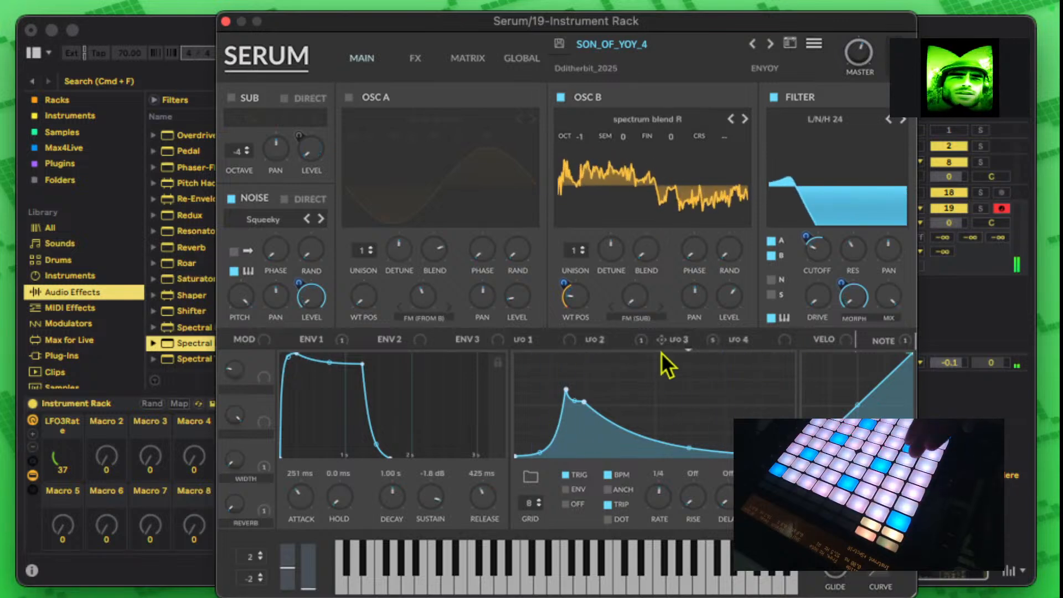
mouse_move(662, 353)
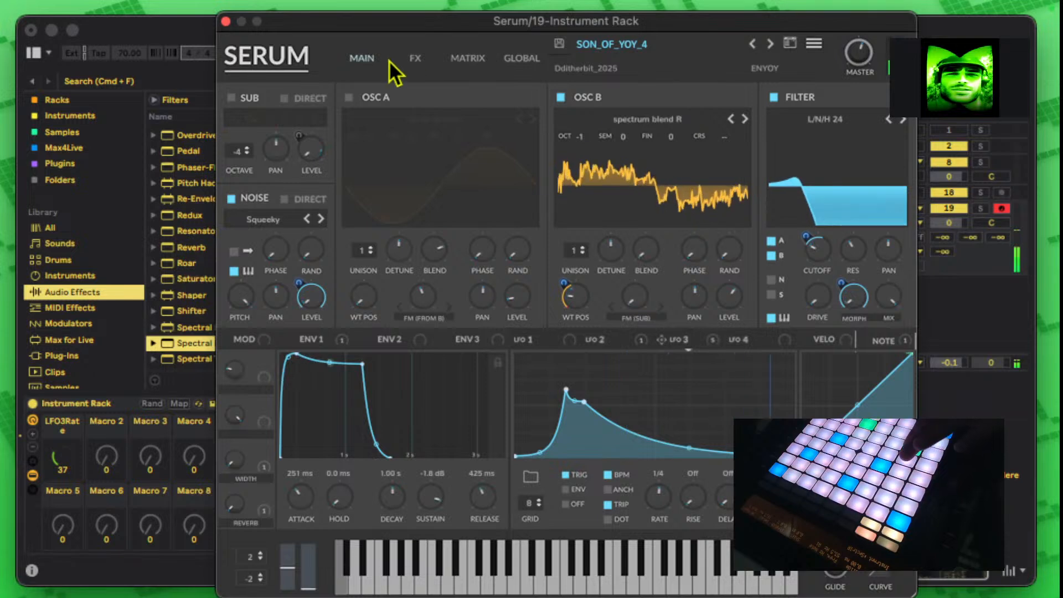
click(226, 22)
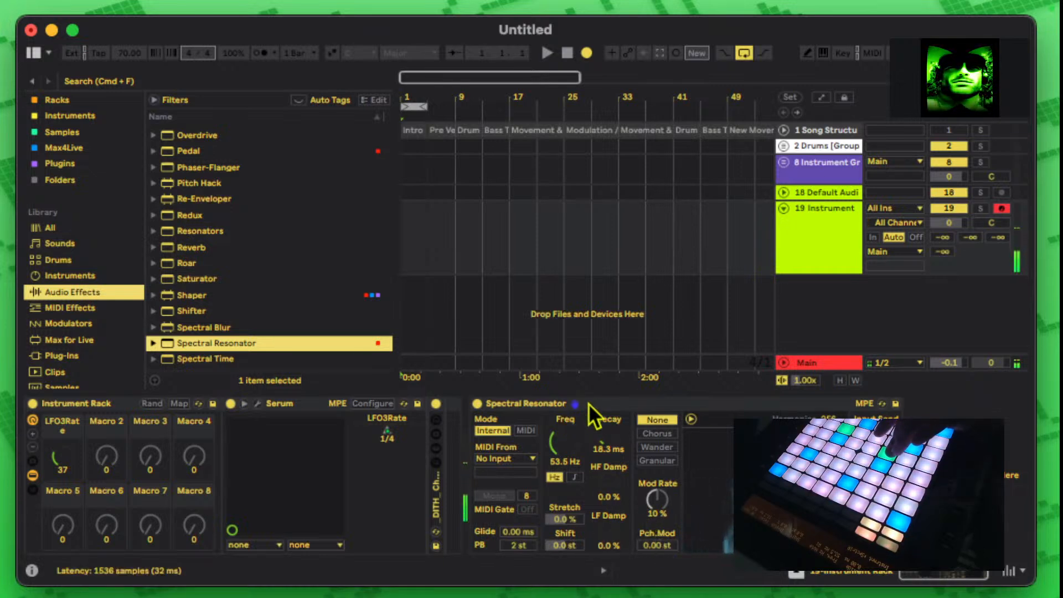
Step: Switch Spectral Resonator's frequency to note values and set it to E0
click(573, 476)
drag(569, 431, 569, 454)
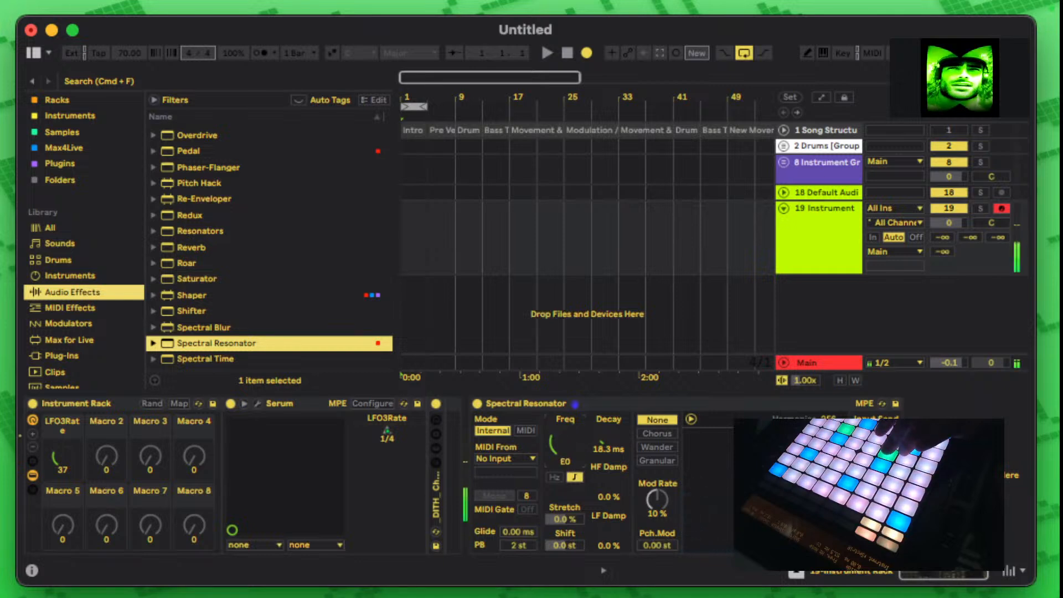
Step: Switch Spectral Resonator to MIDI mode with input from 19-Instrument Rack and set it to Poly with 2 voices
click(526, 430)
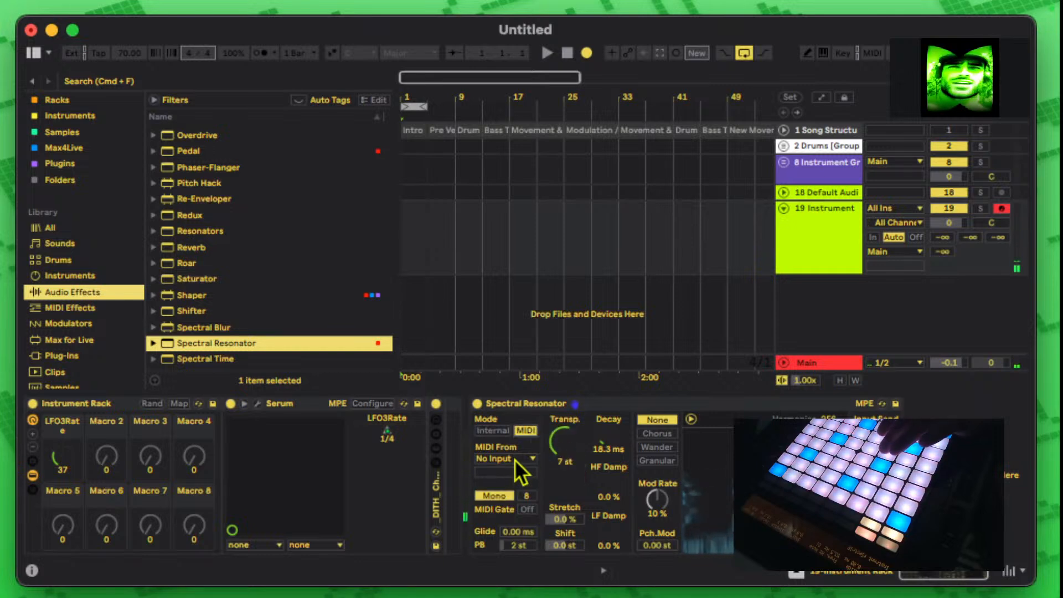
click(515, 458)
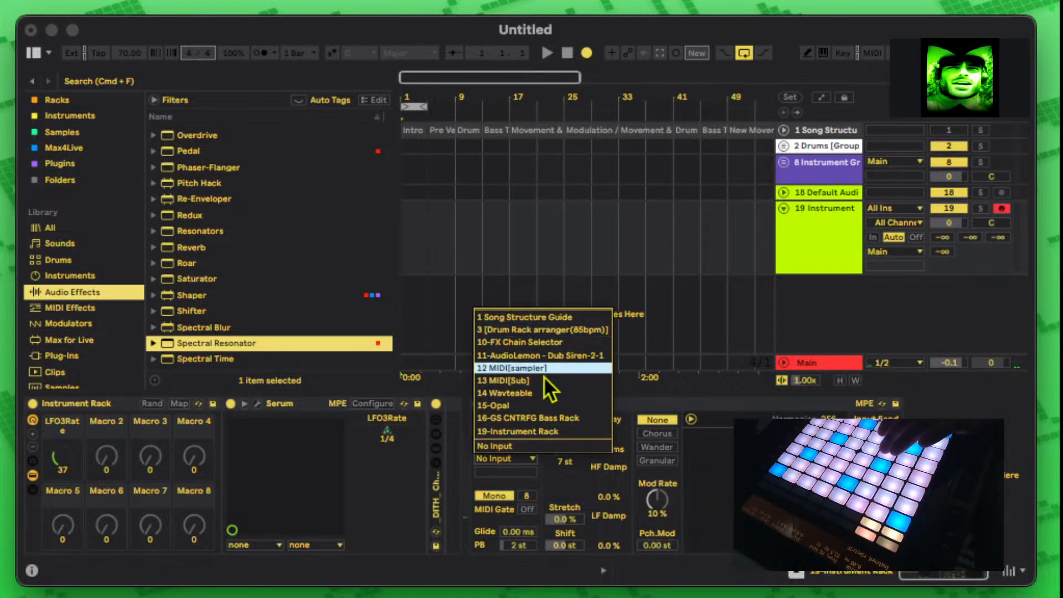
click(544, 418)
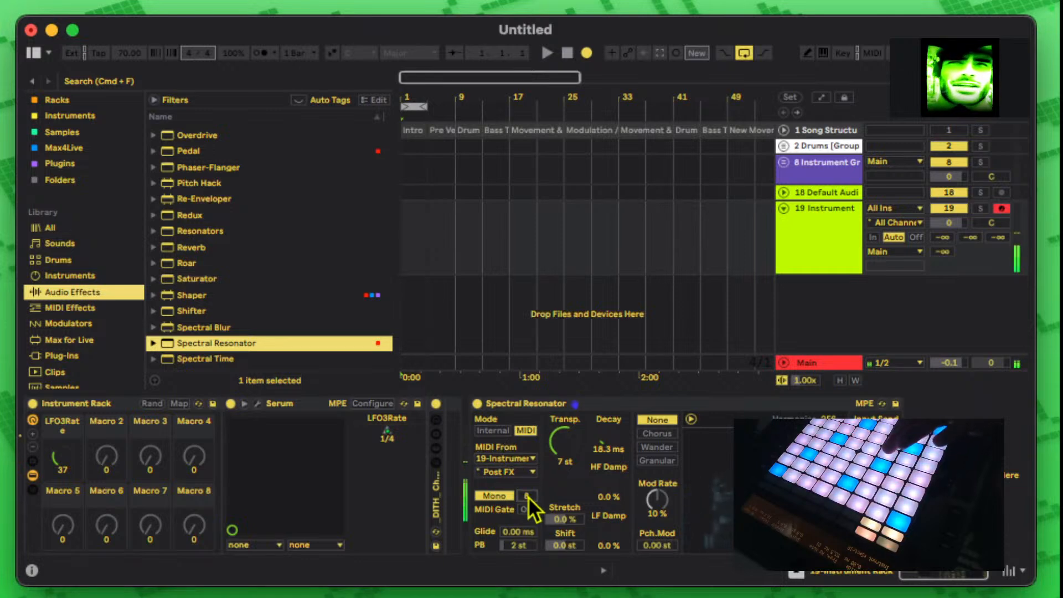
click(508, 494)
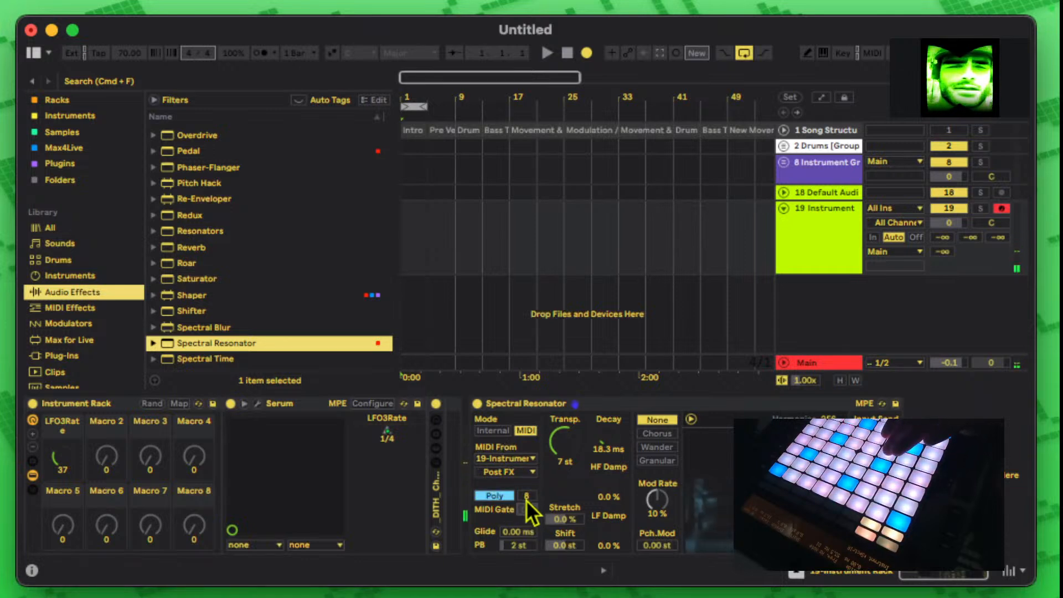
drag(530, 497, 529, 516)
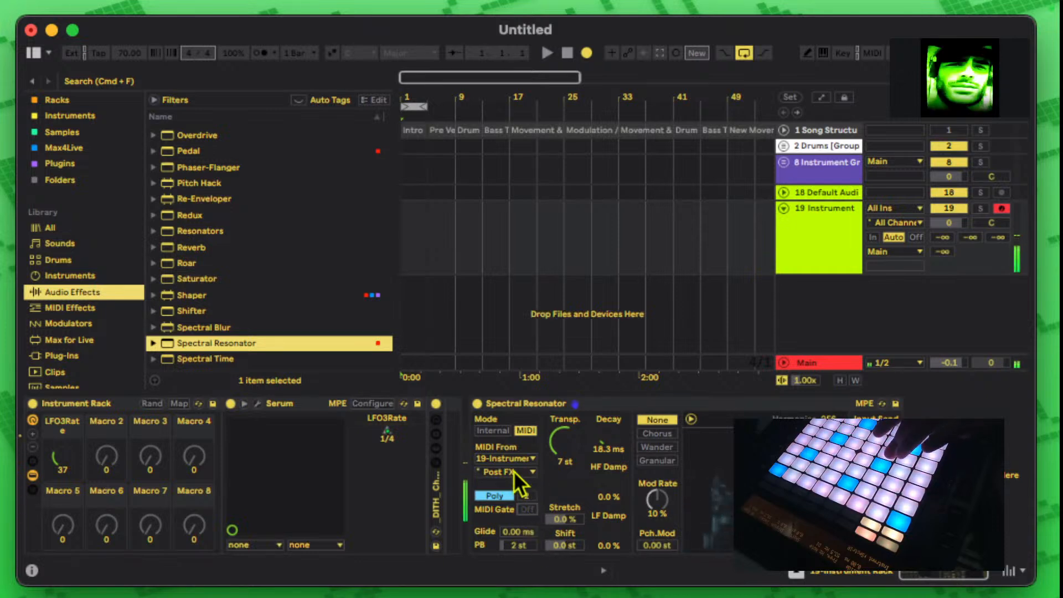
Step: Try Internal mode, and return Spectral Resonator to MIDI mode with Mono, MIDI Gate on and a 24 st pitch bend range
click(501, 432)
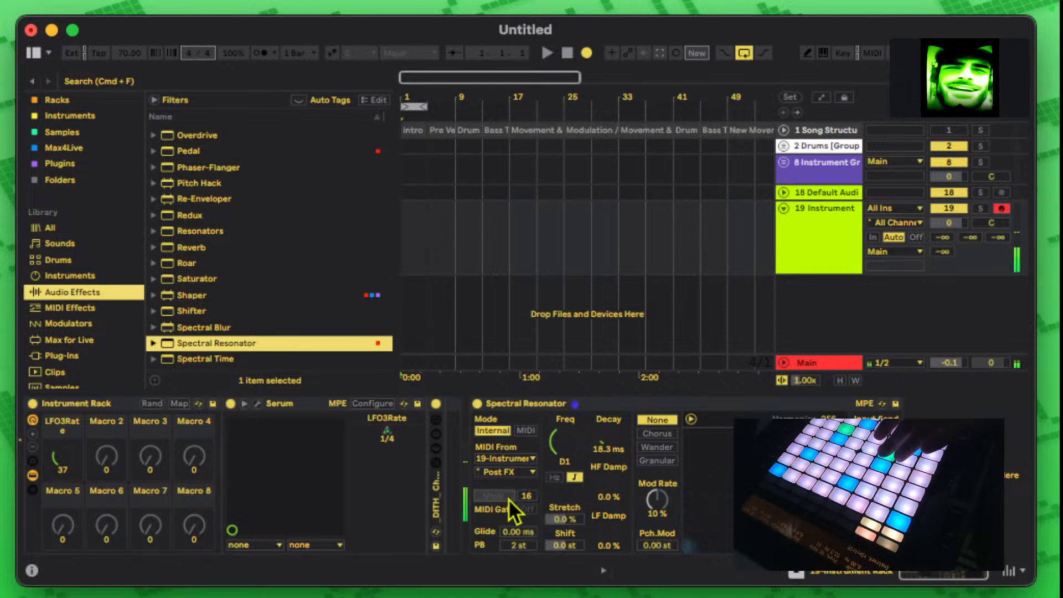
click(526, 507)
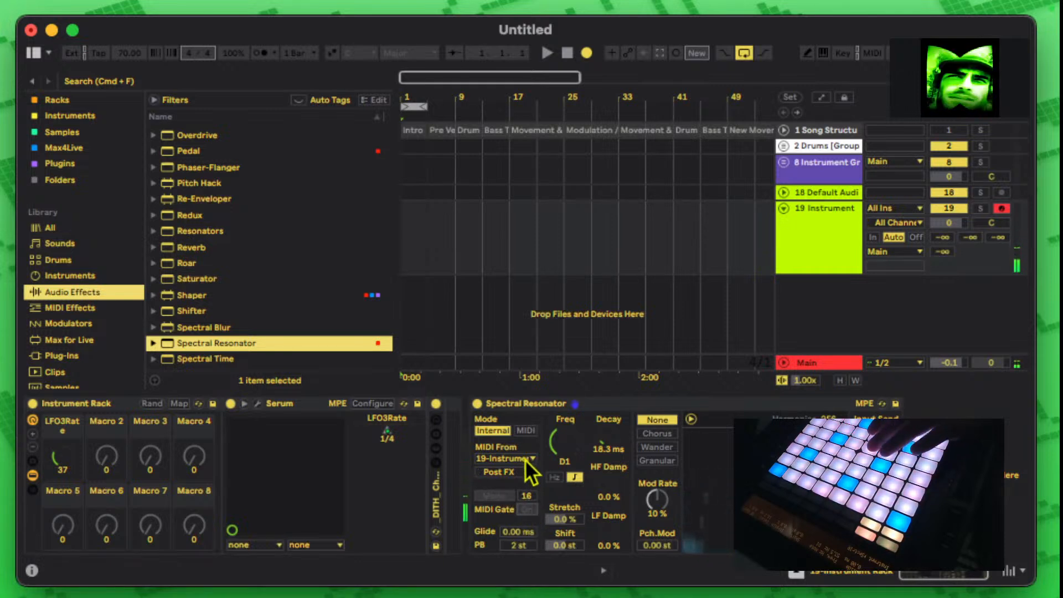
click(526, 430)
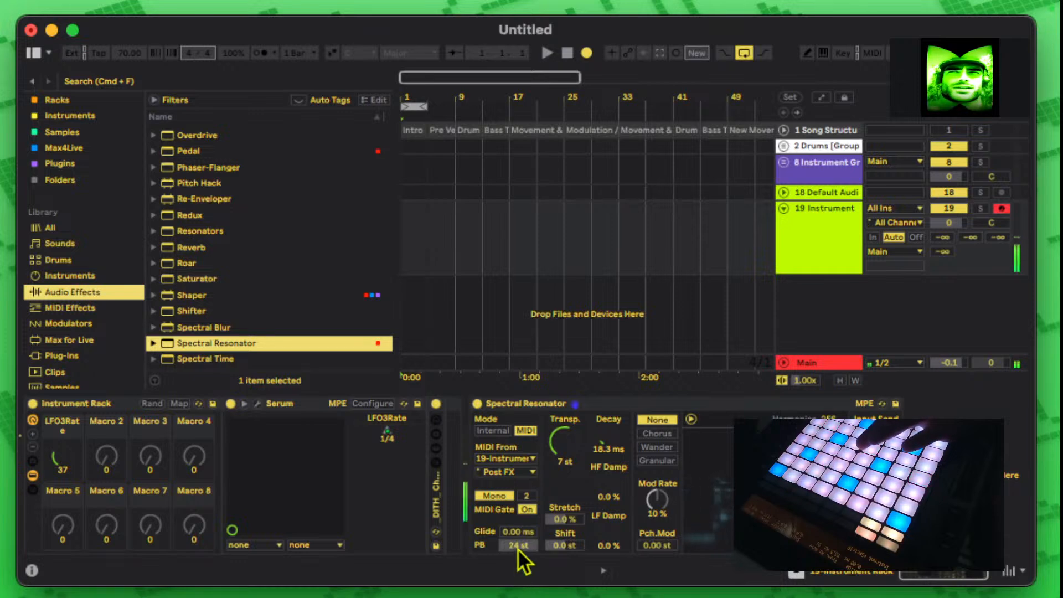
Step: Set Spectral Resonator's decay to 177 ms and its transposition to -12 st
drag(563, 455, 563, 471)
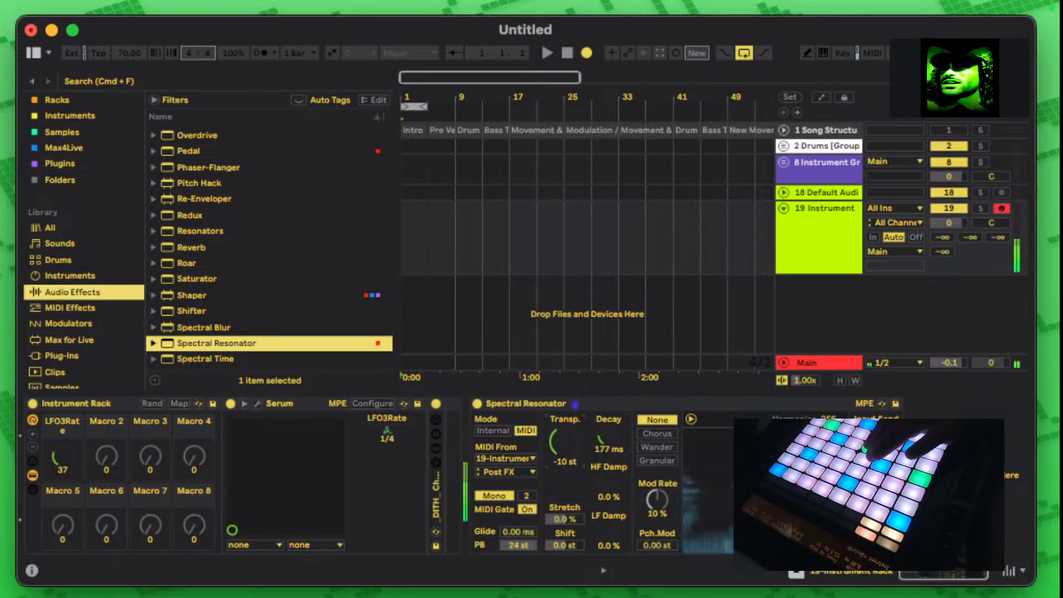
double_click(569, 448)
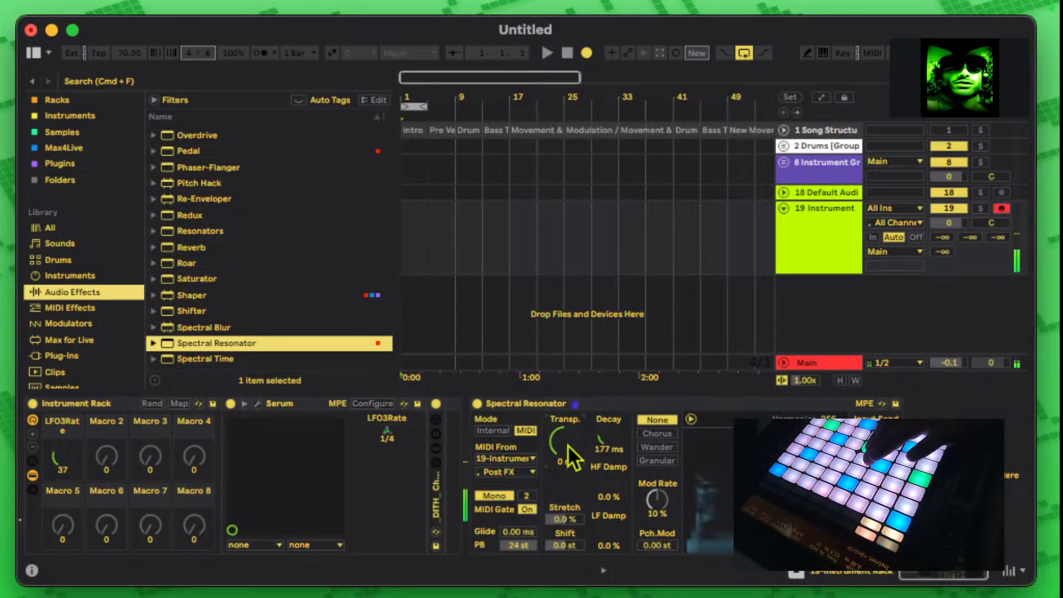
drag(566, 444, 566, 460)
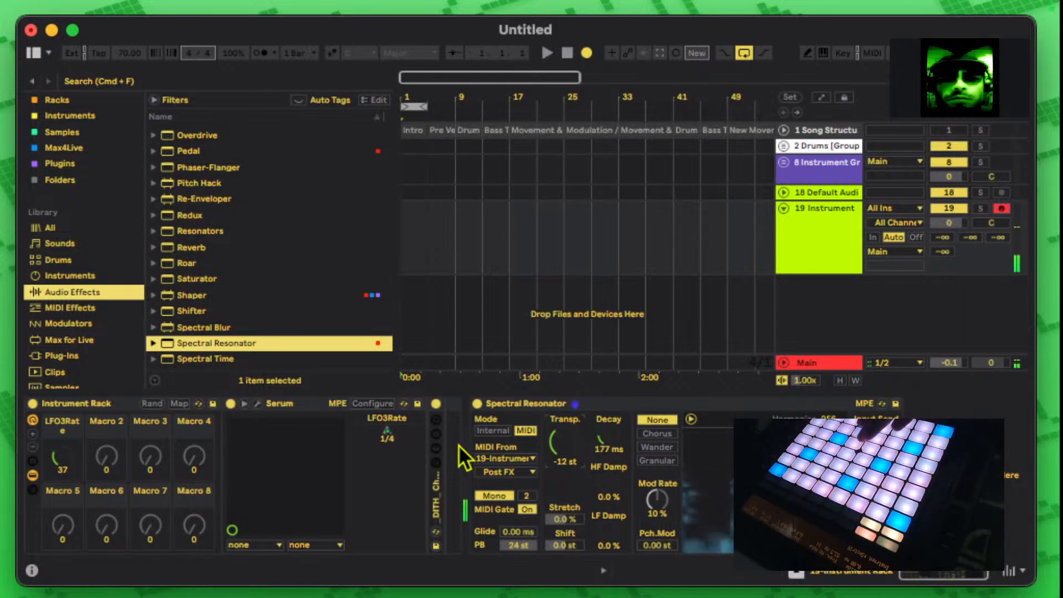
Step: Collapse the Instrument Rack to view Spectral Resonator's full settings, and expand the rack again
double_click(107, 406)
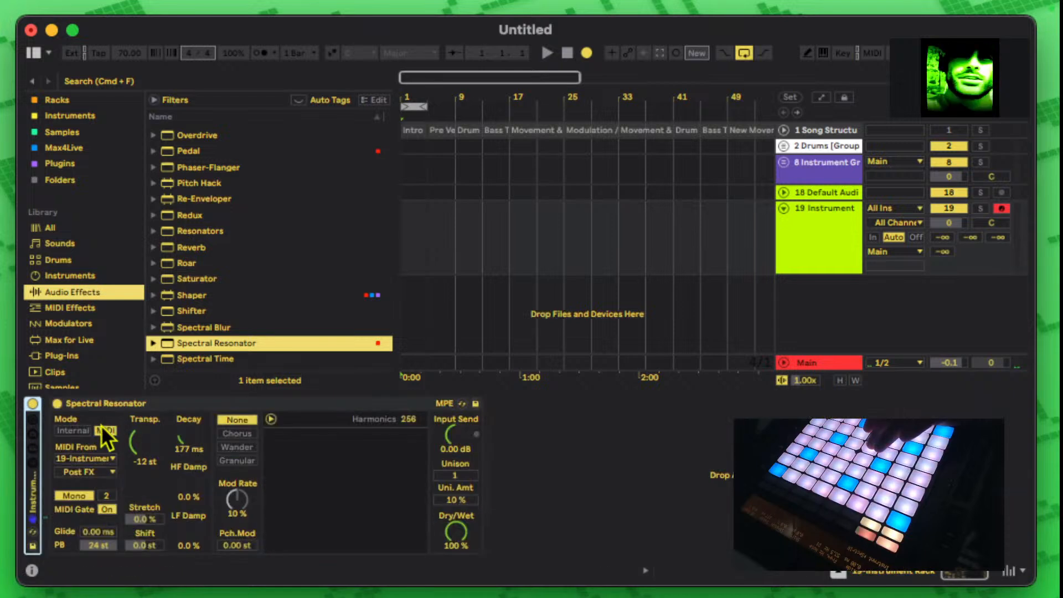
double_click(36, 484)
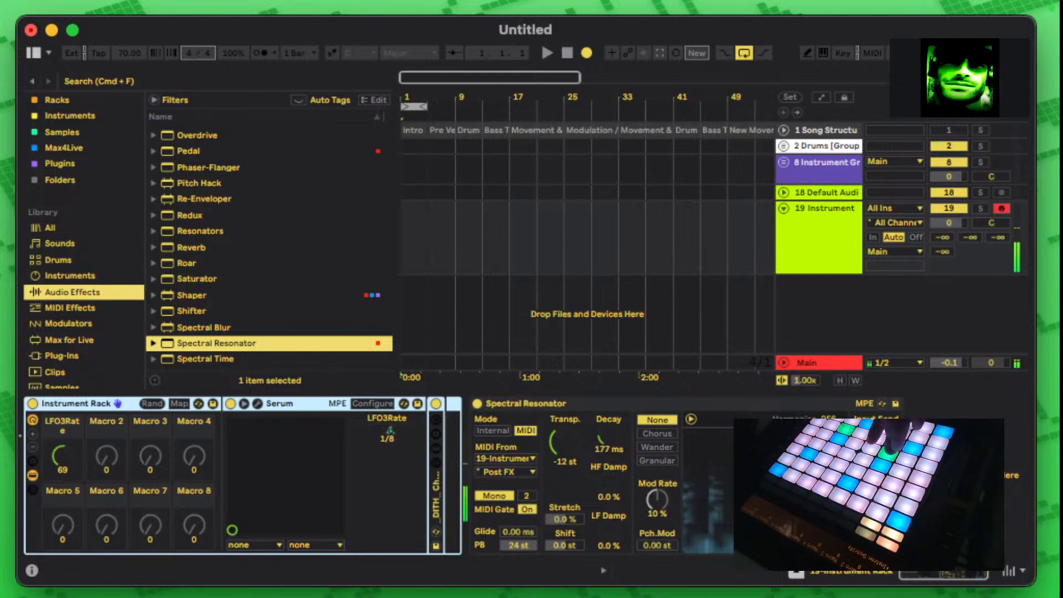
Step: Try a higher HF Damp on Spectral Resonator, return it to 0 %, and set LF Damp to 98 % and decay to 467 ms
click(829, 419)
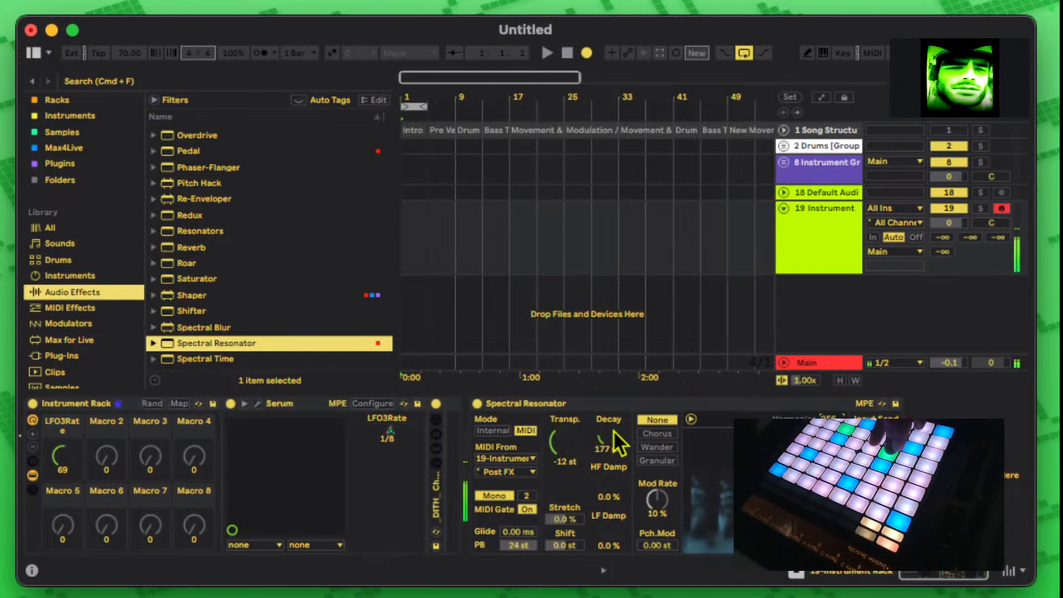
drag(623, 436, 623, 471)
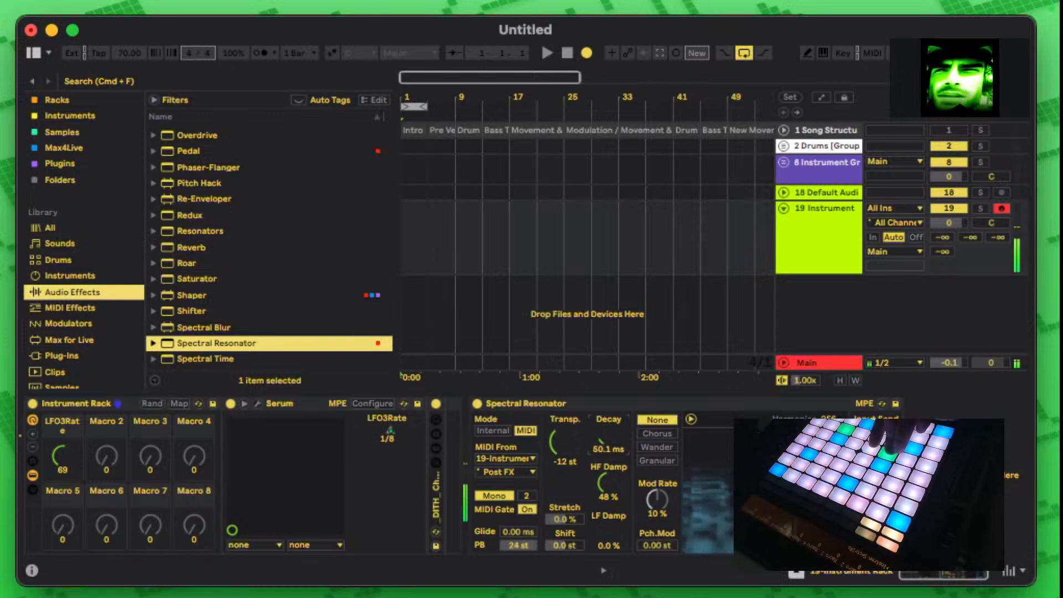
drag(607, 484, 607, 471)
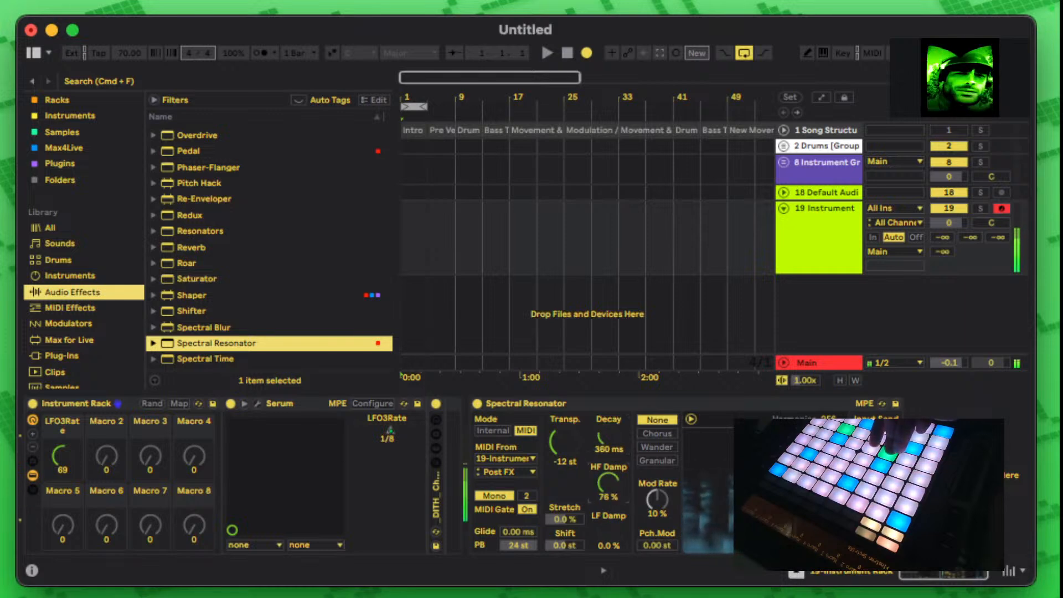
mouse_move(601, 543)
mouse_down()
mouse_move(604, 514)
mouse_move(608, 532)
mouse_up()
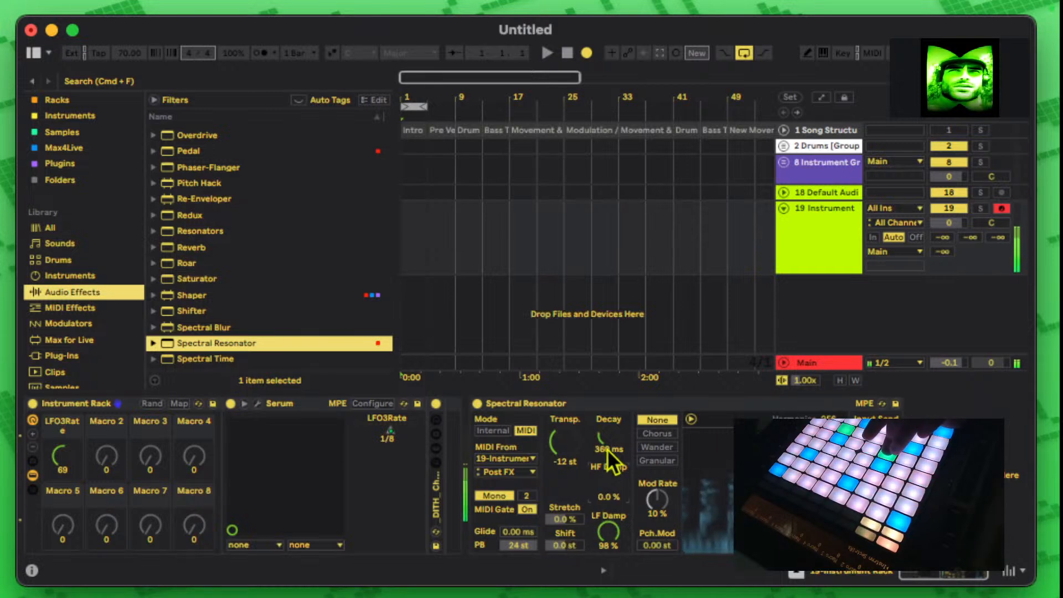
drag(600, 441, 600, 476)
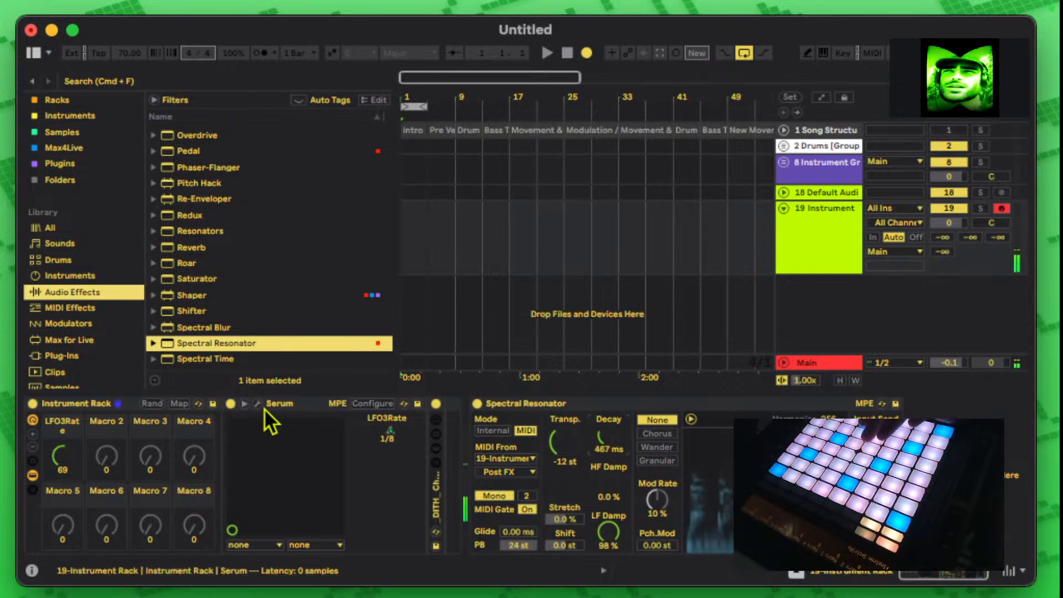
Step: Open Serum's editor on track 19 to view the bass patch, and close it again
click(258, 404)
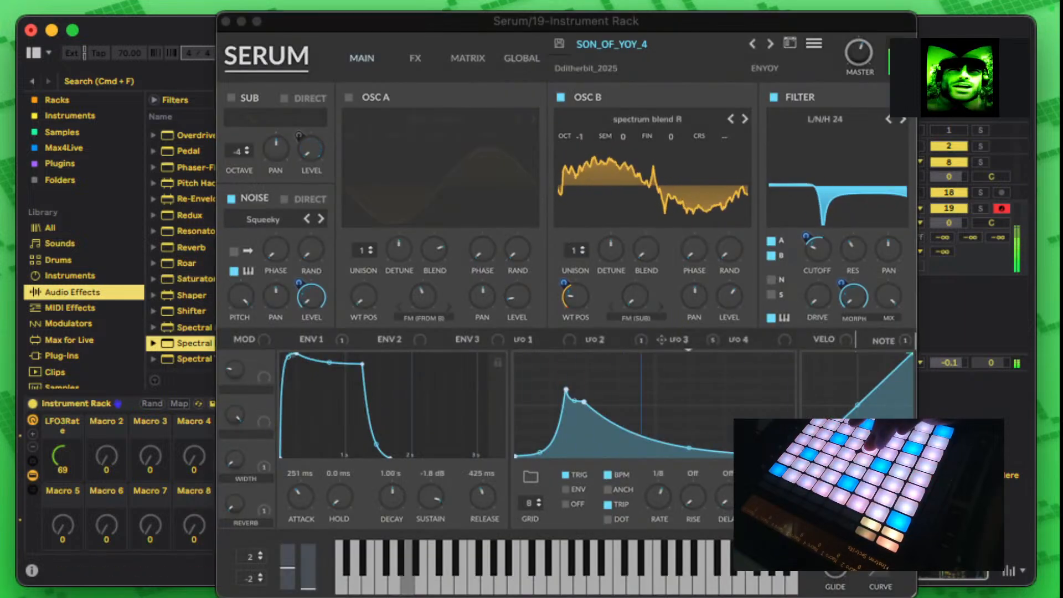
click(682, 328)
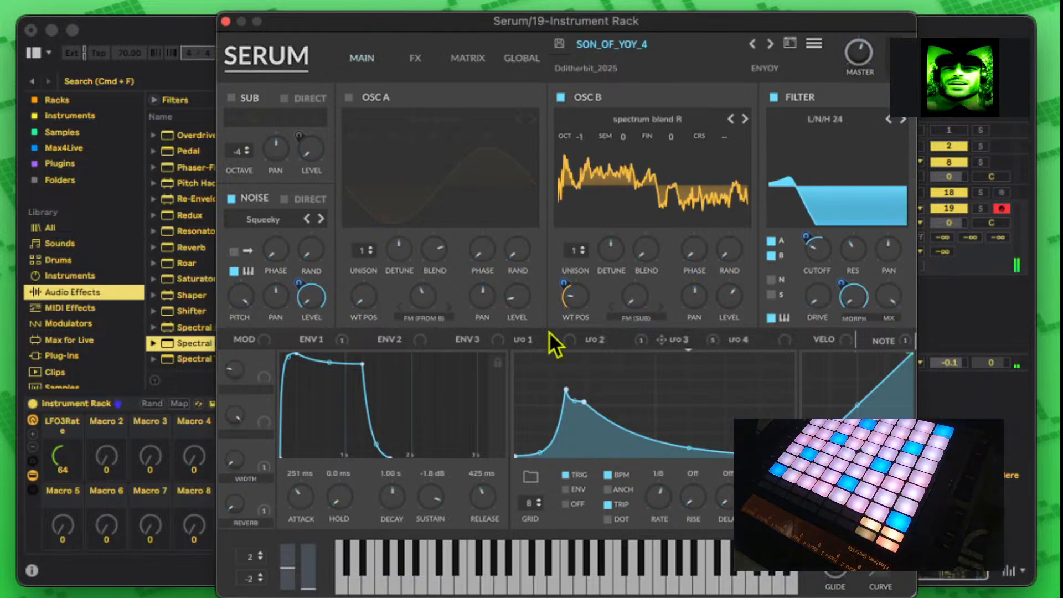
click(226, 22)
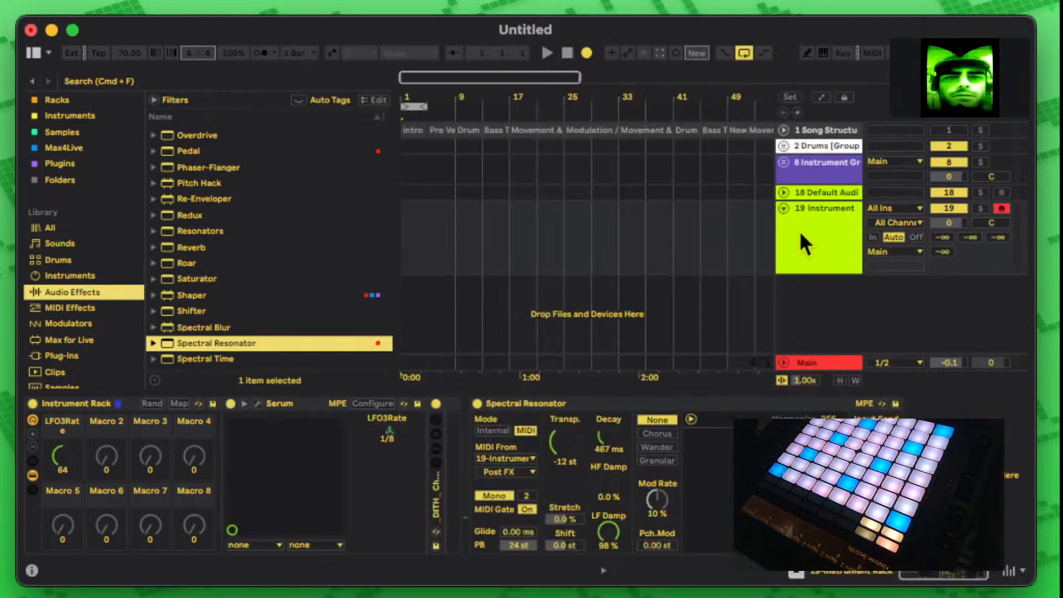
Step: Fold track 19 and duplicate it
click(784, 207)
right_click(797, 235)
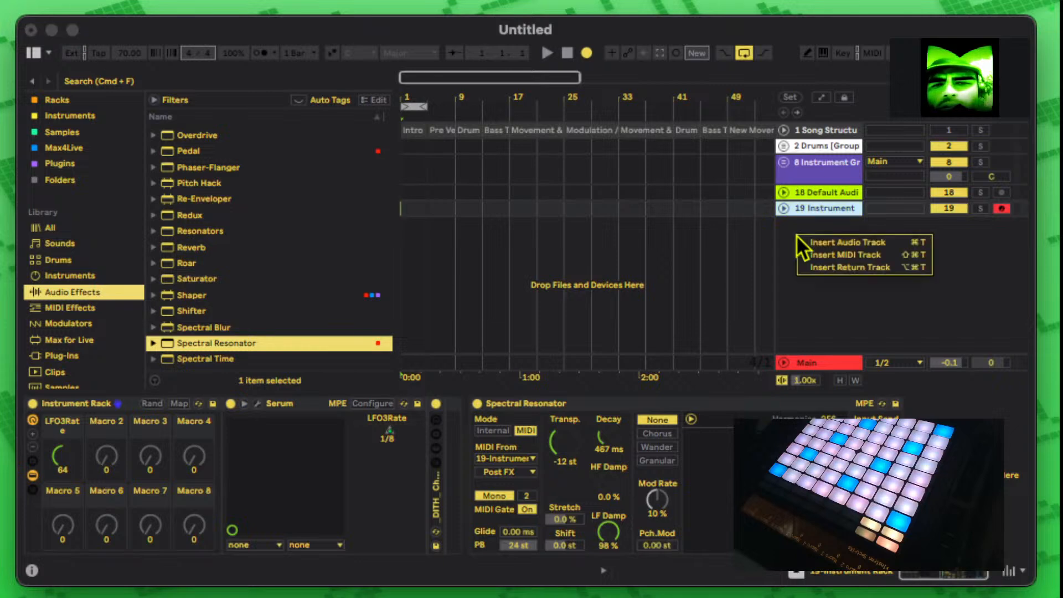
click(797, 217)
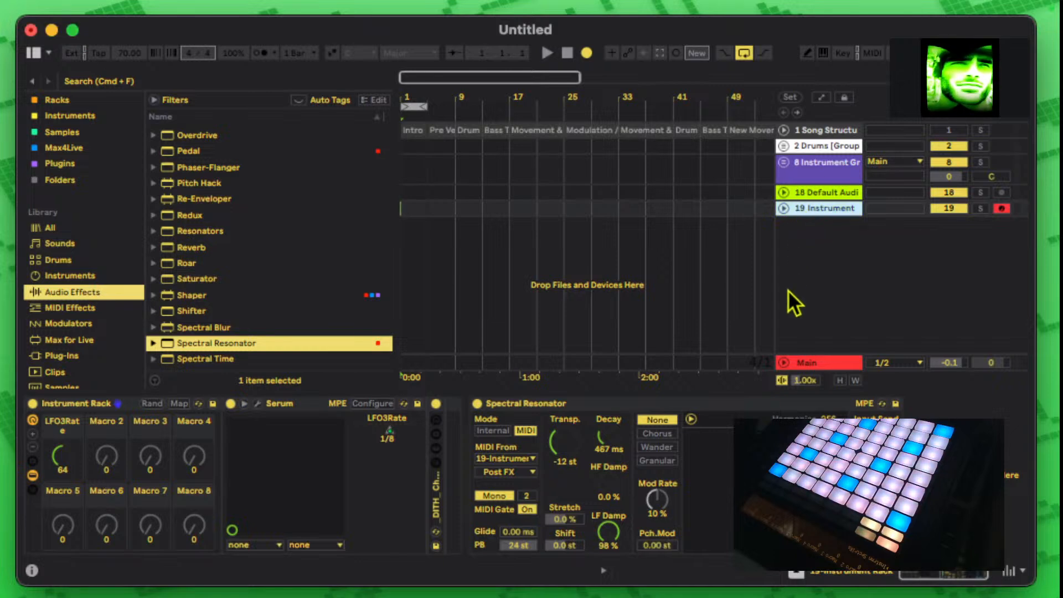
key(super+d)
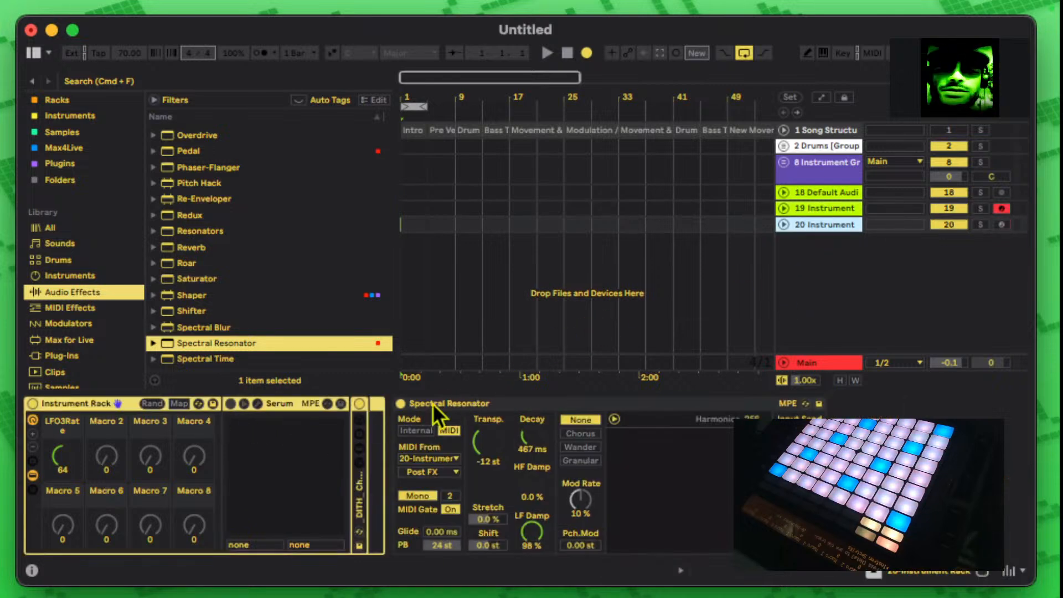
Step: Unfold the Serum device on the duplicated track and collapse its Spectral Resonator
click(339, 404)
click(506, 404)
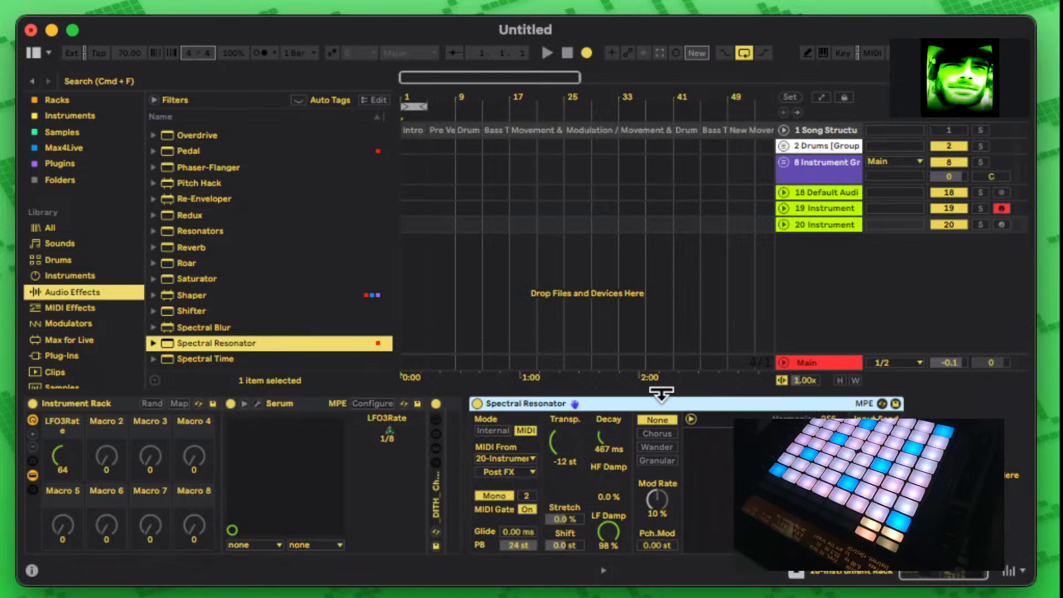
double_click(614, 404)
Step: Load the user preset GS_INFNT_Kick_01 from GS_INFNT_Serum Presets into the duplicated track's Serum
click(257, 404)
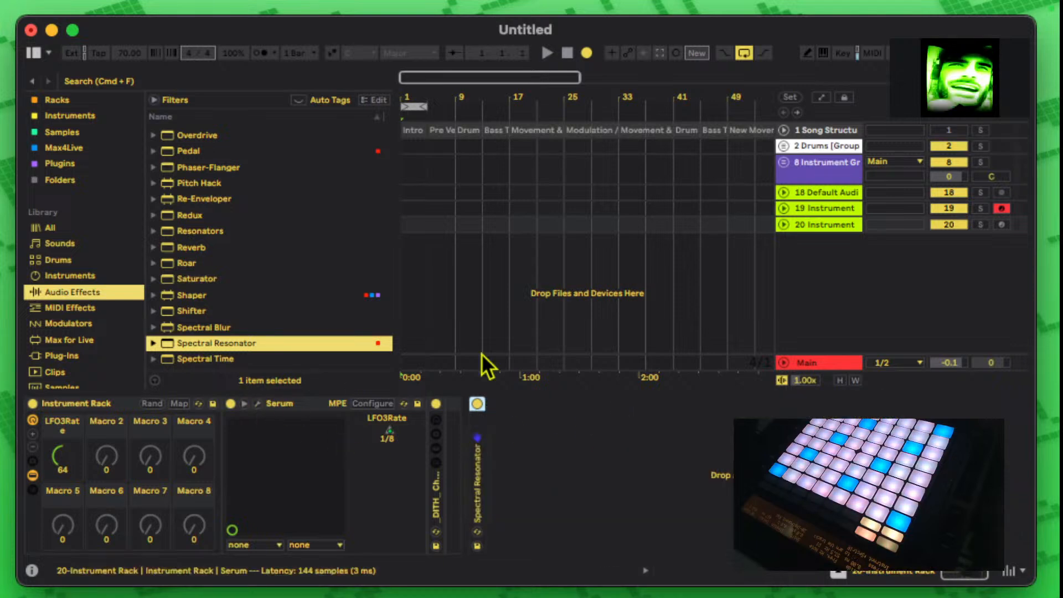
click(626, 63)
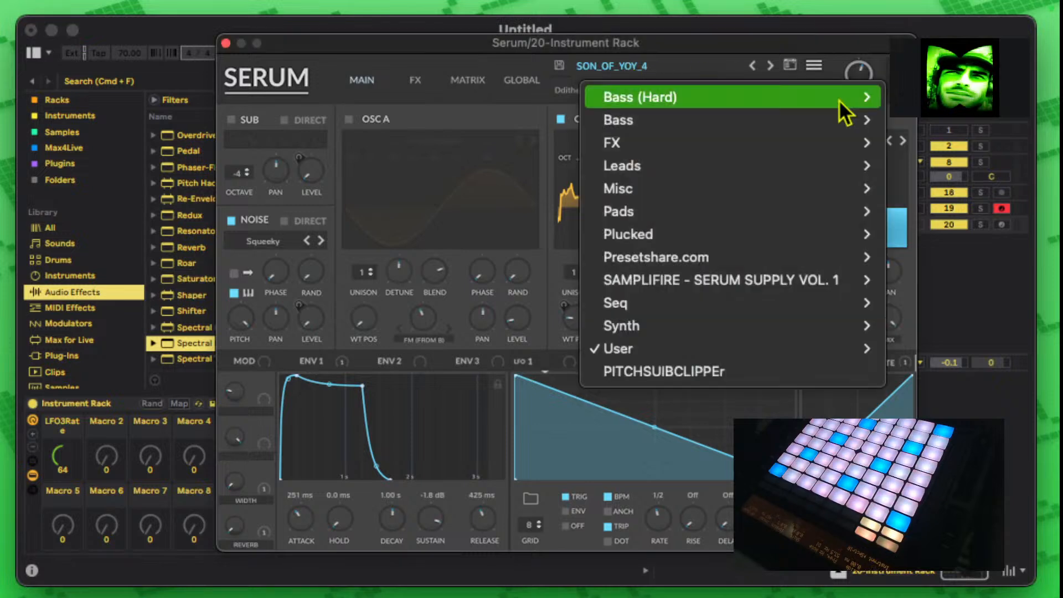
mouse_move(703, 315)
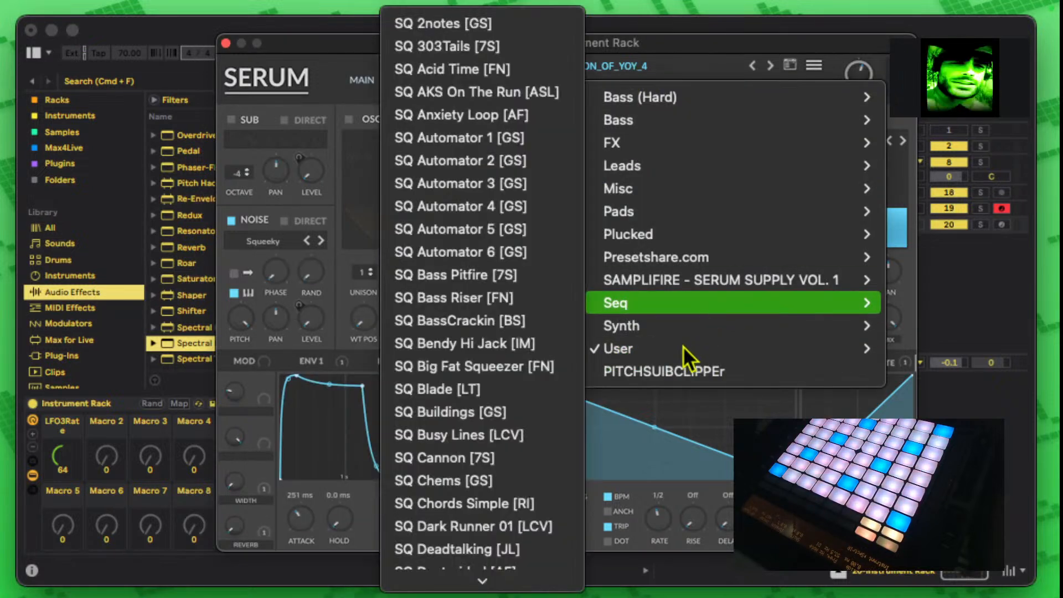
mouse_move(686, 346)
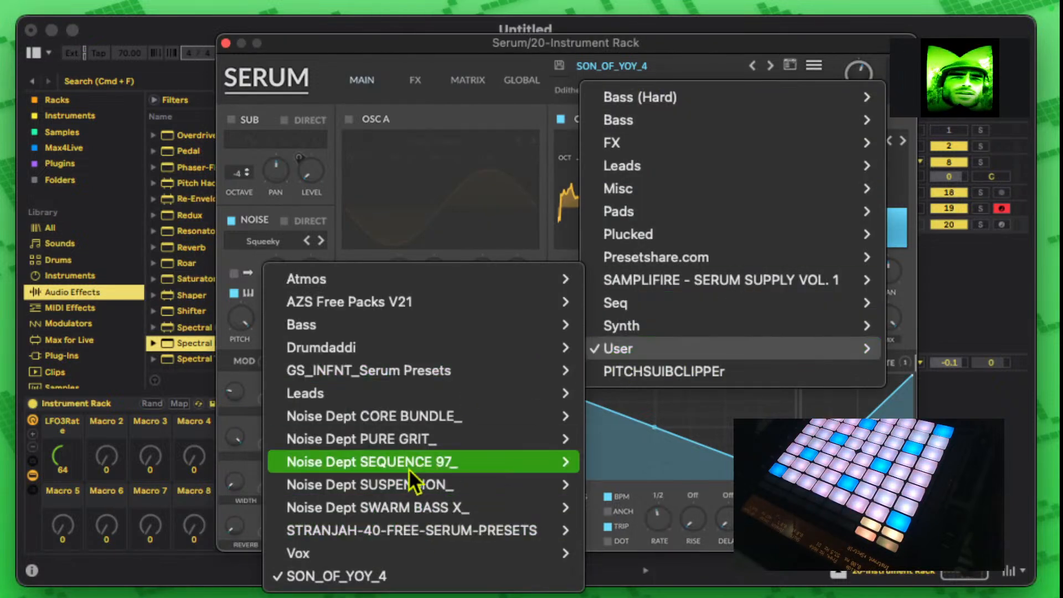
mouse_move(384, 380)
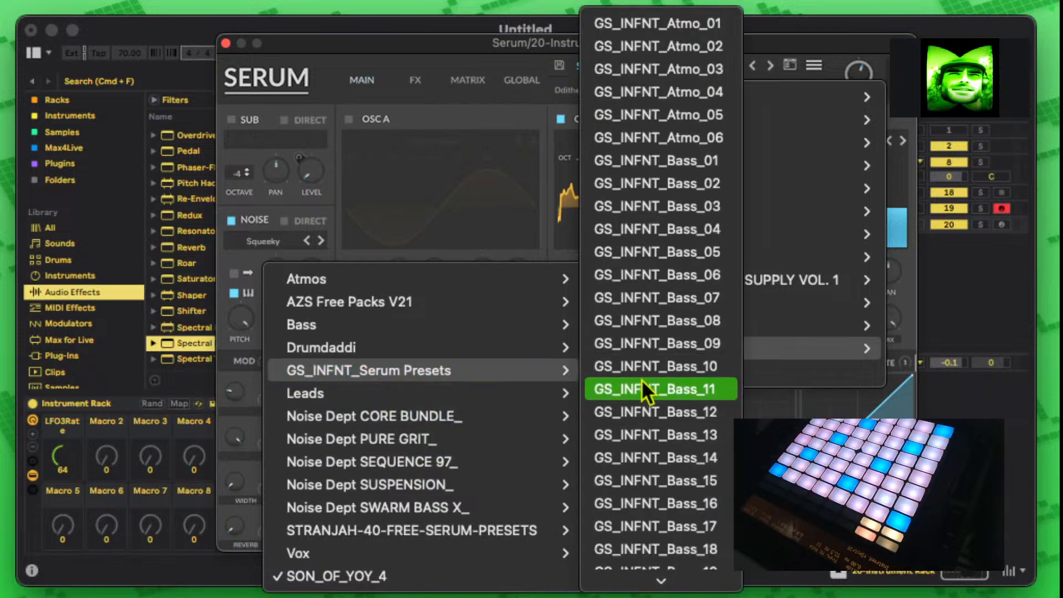
scroll(665, 377, down, 15)
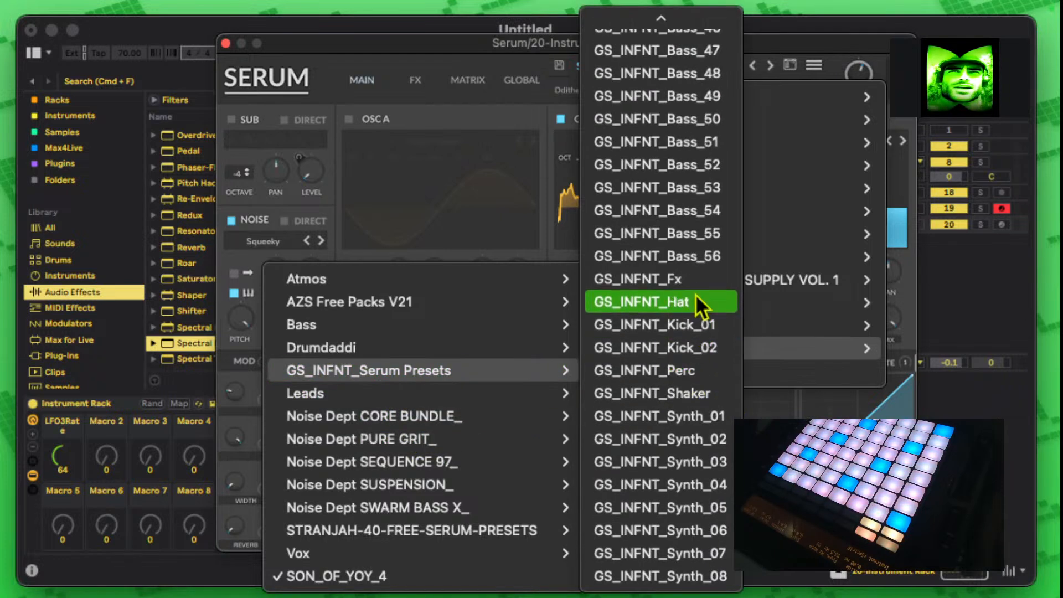
click(682, 329)
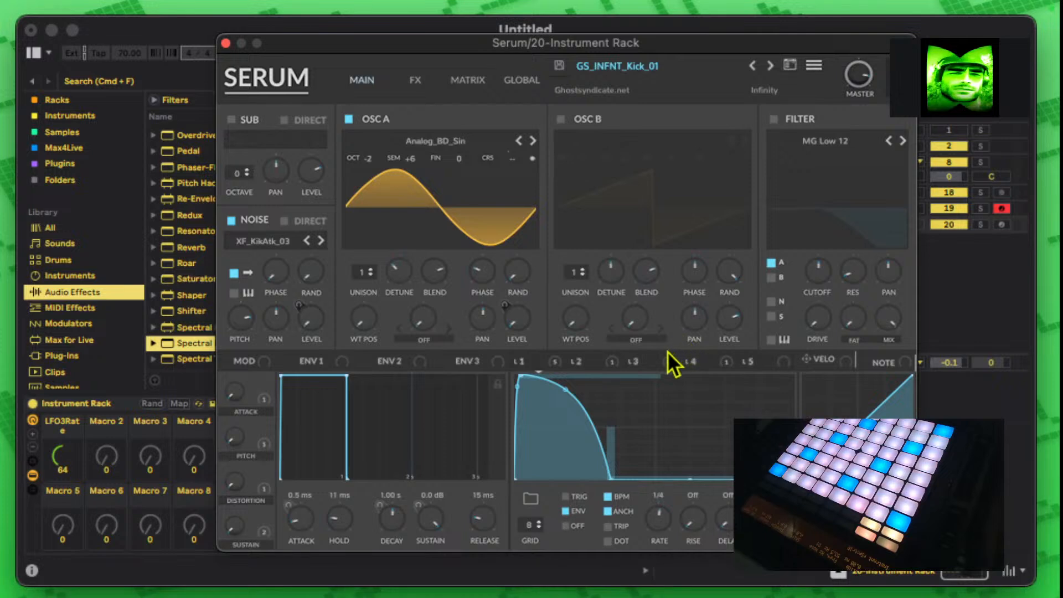
Step: Arm track 20 for recording, move Serum's window off the device chain and turn off the track's Spectral Resonator
click(1002, 221)
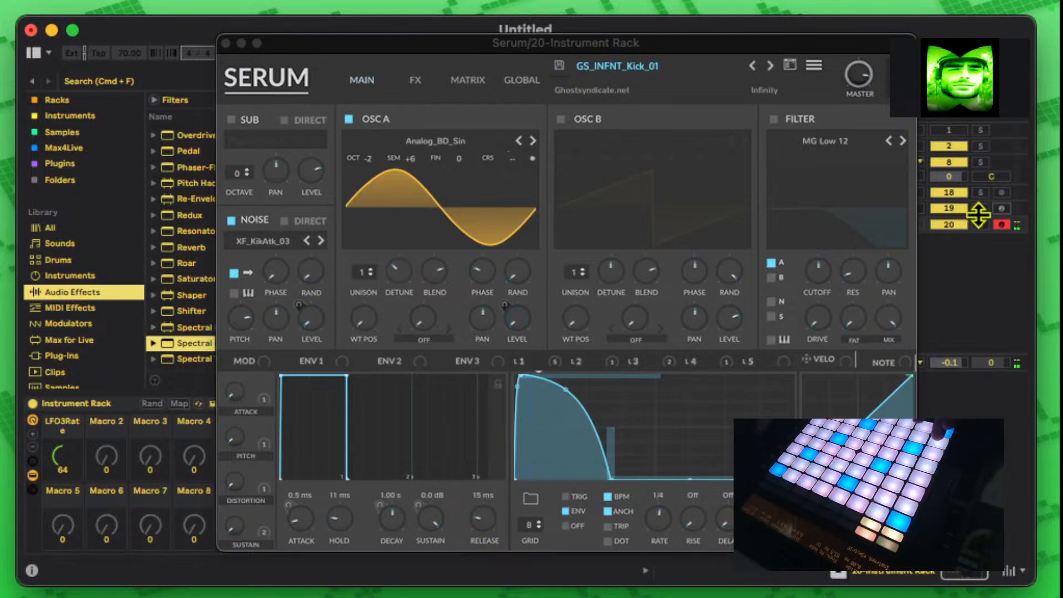
drag(679, 41, 438, 586)
click(476, 404)
click(476, 405)
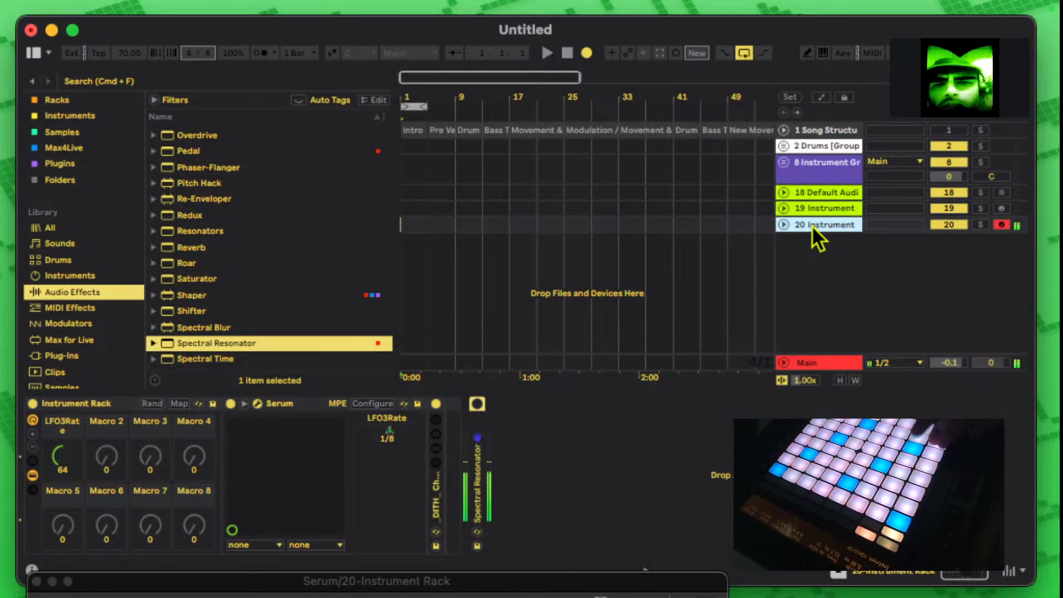
Step: Try the GS_INFNT_Kick_02 preset in track 20's Serum, and return to GS_INFNT_Kick_01
click(822, 207)
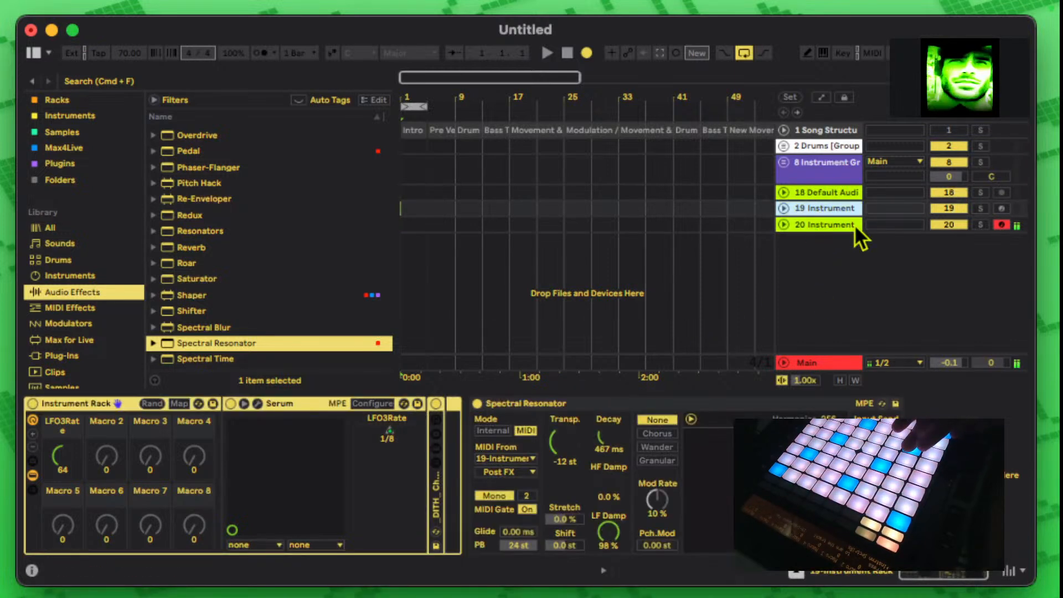
click(848, 225)
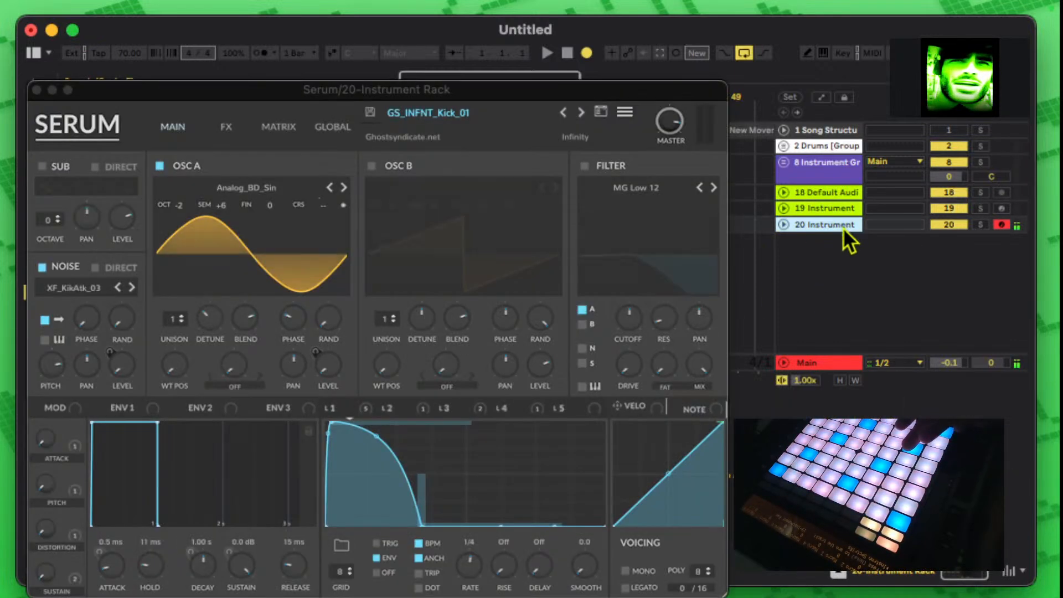
click(581, 113)
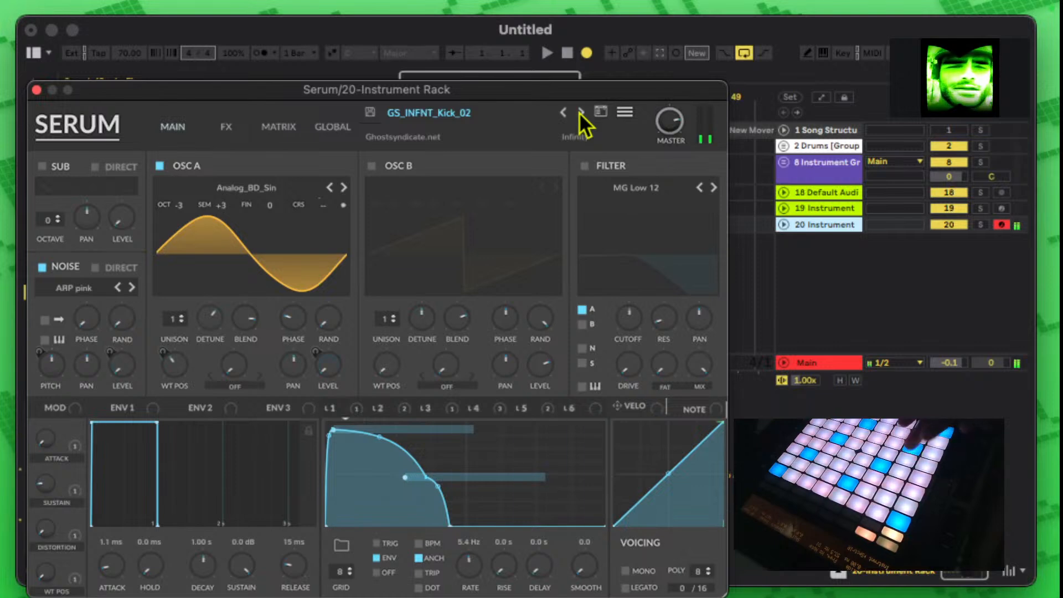
click(579, 112)
click(564, 113)
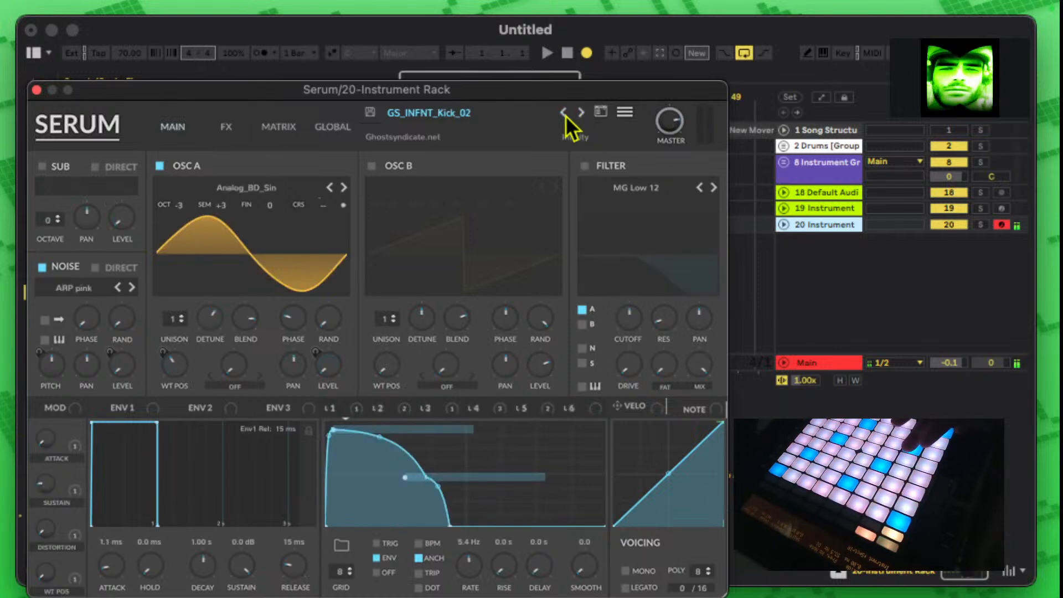
click(565, 114)
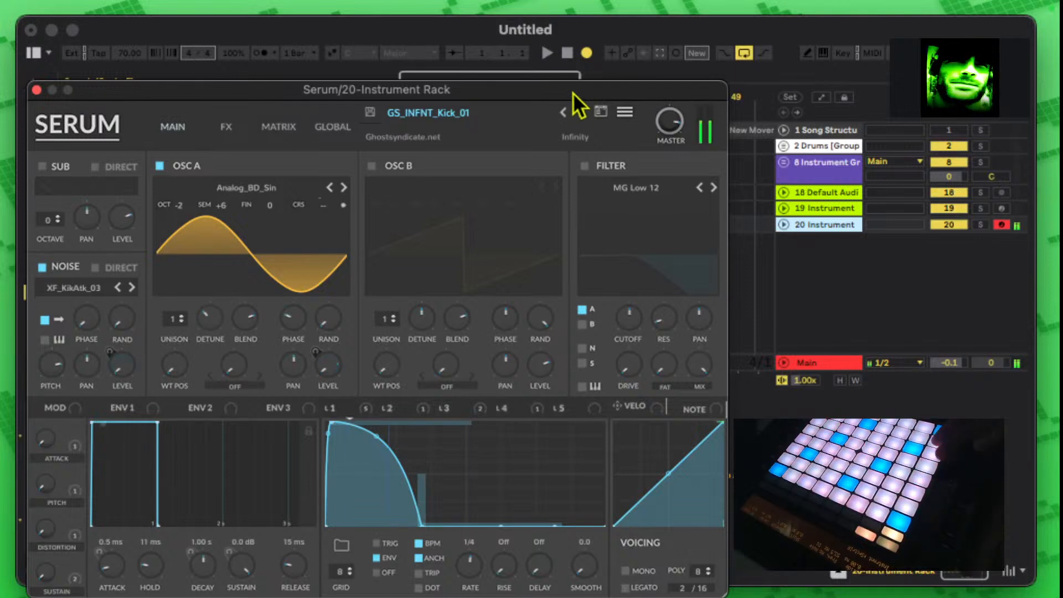
Step: Insert a new audio track below track 20 and hide the browser
drag(573, 92, 658, 427)
right_click(825, 260)
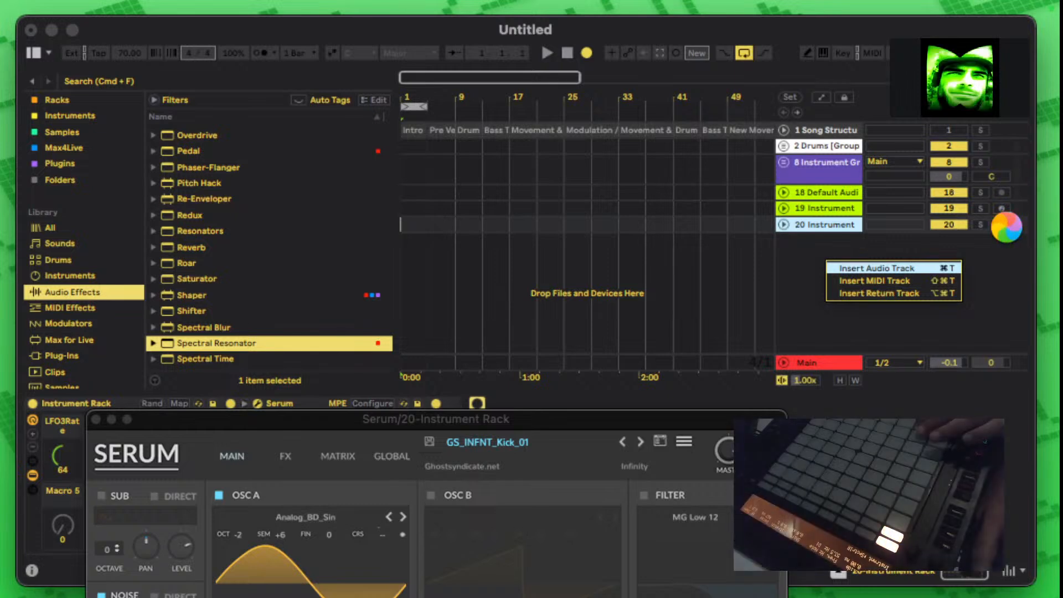
click(877, 268)
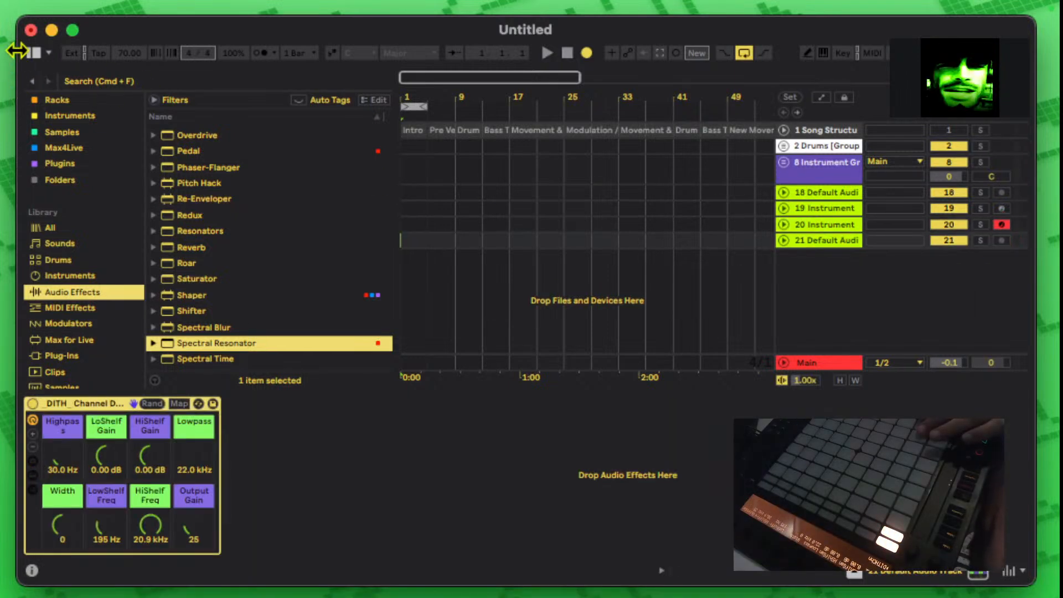
click(33, 53)
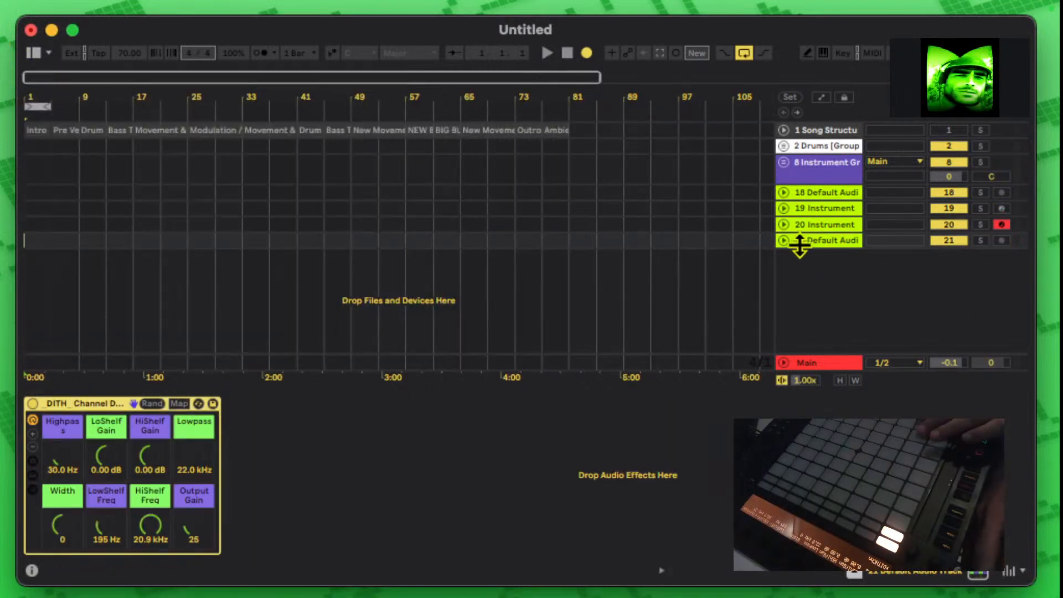
Step: Unfold audio track 21, set its input to Resampling and arm it together with track 20
click(784, 240)
click(915, 240)
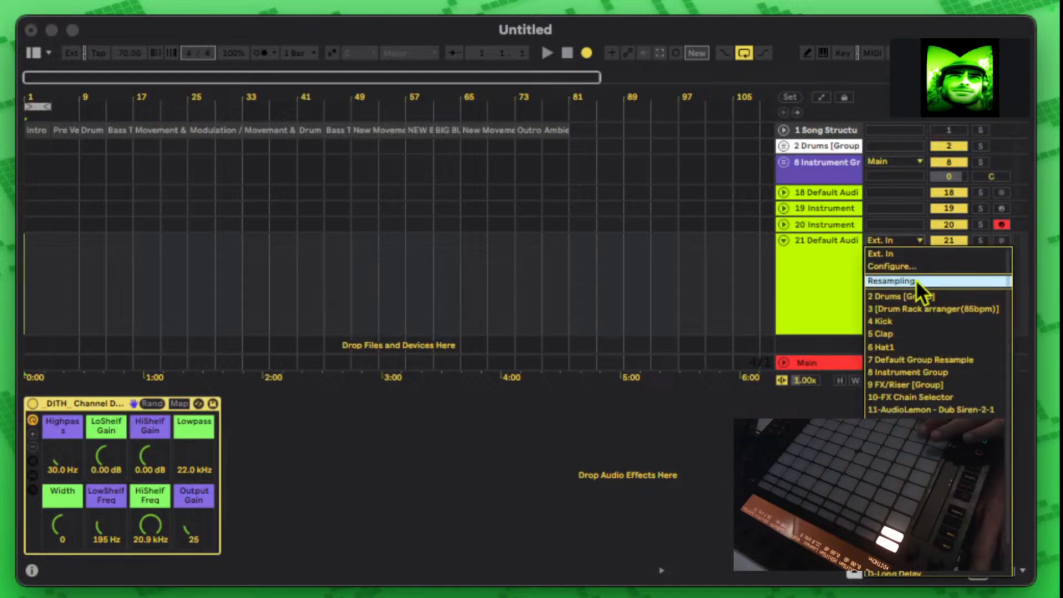
key(Return)
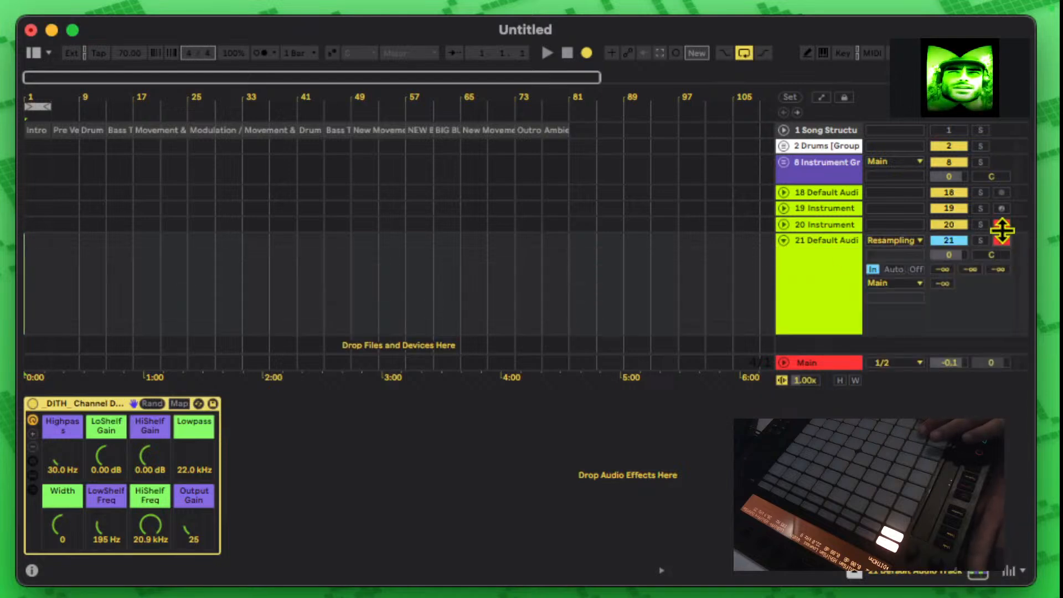
Step: Unfold track 20, start recording into the arrangement and move Serum's window down clear of the tracks
click(783, 224)
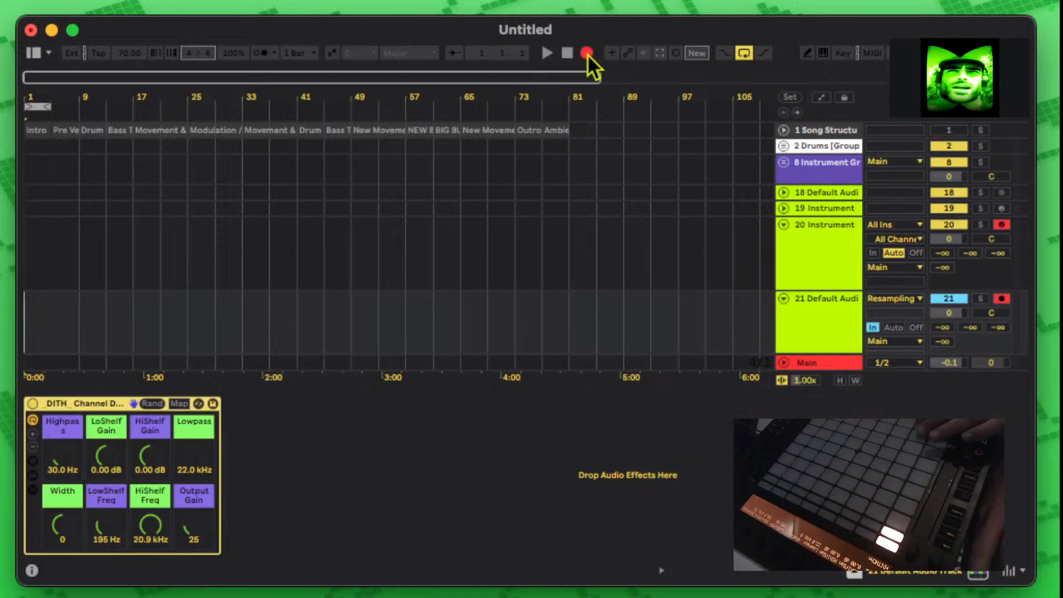
click(545, 54)
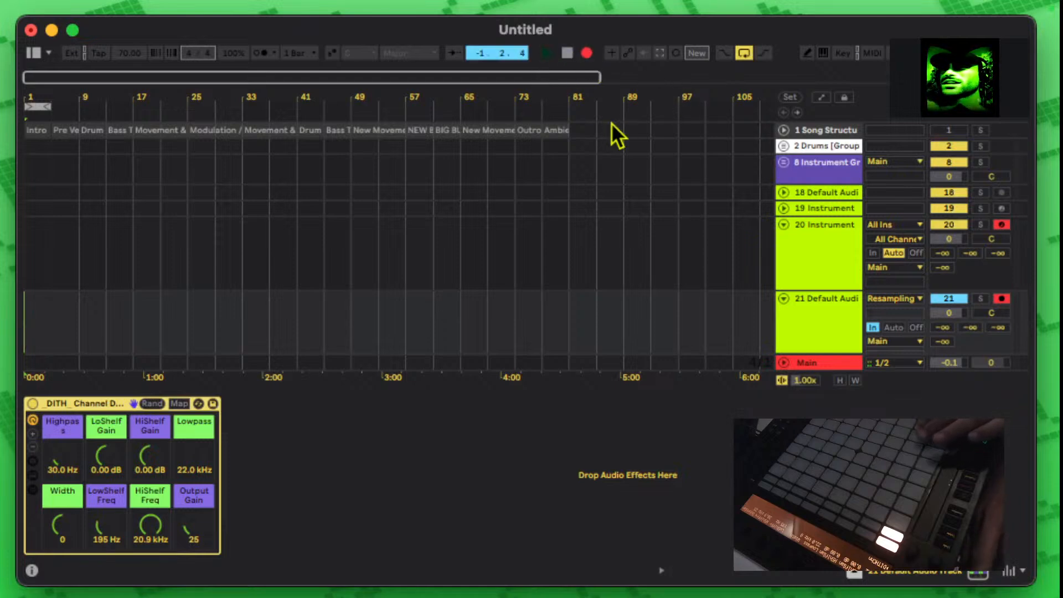
click(807, 244)
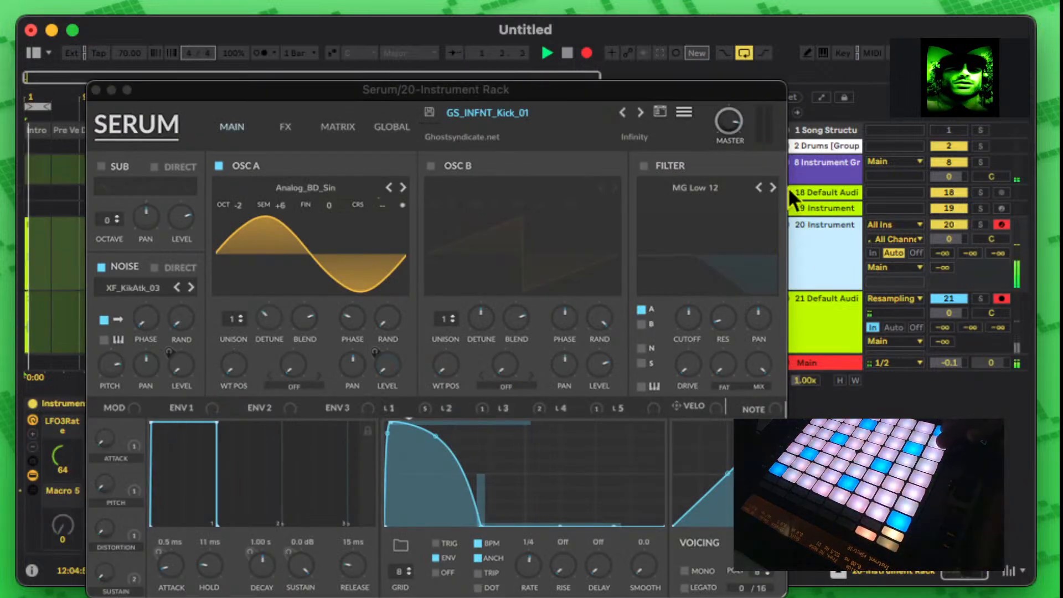
click(680, 91)
drag(680, 91, 551, 296)
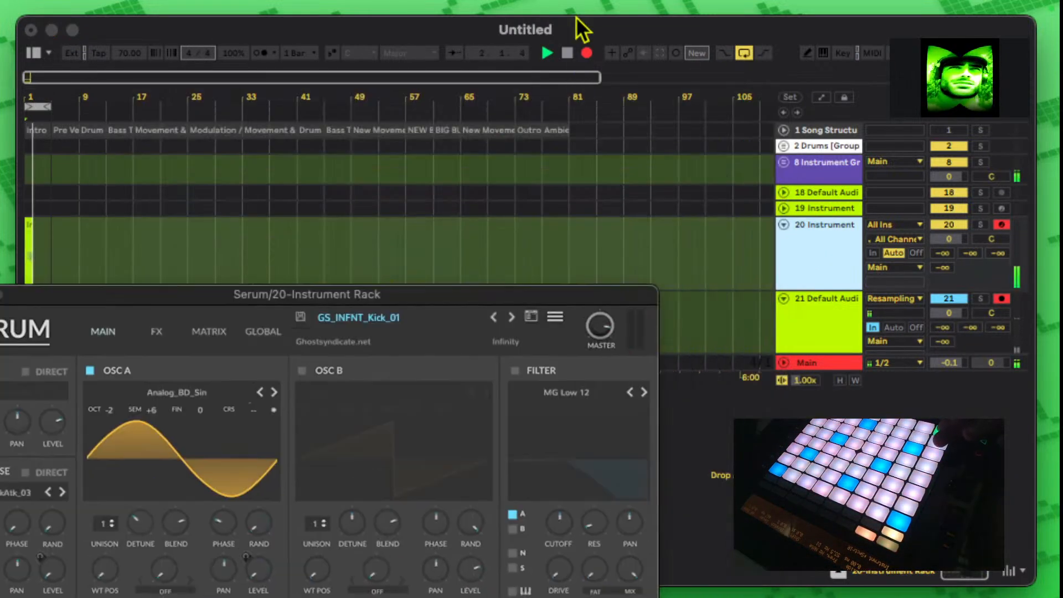
Step: Stop the recording, unfold the track 8 group and deactivate track 15 Opal inside it
click(568, 53)
click(569, 53)
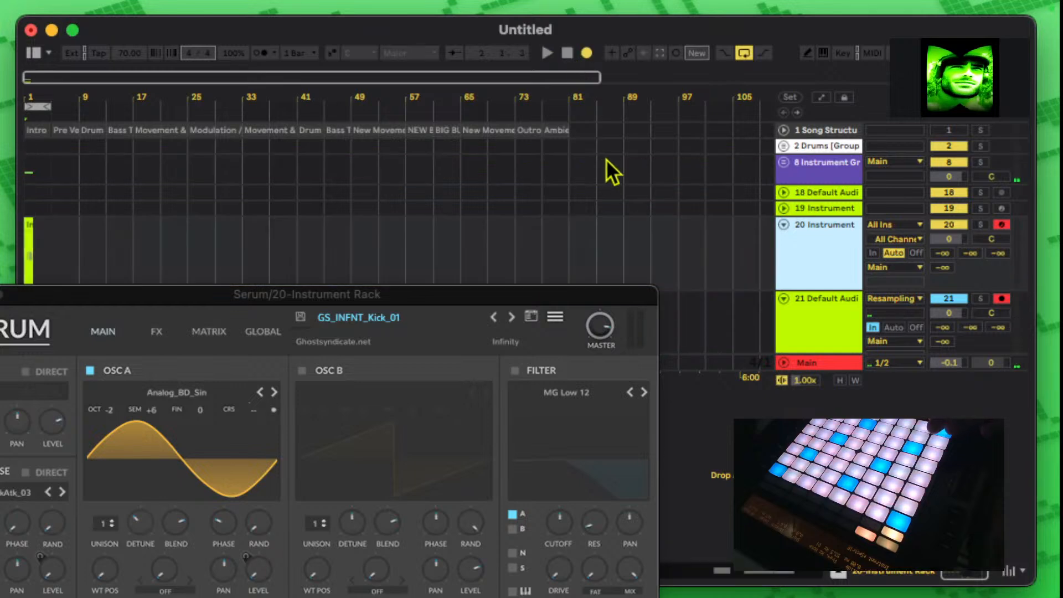
click(785, 161)
scroll(790, 168, down, 3)
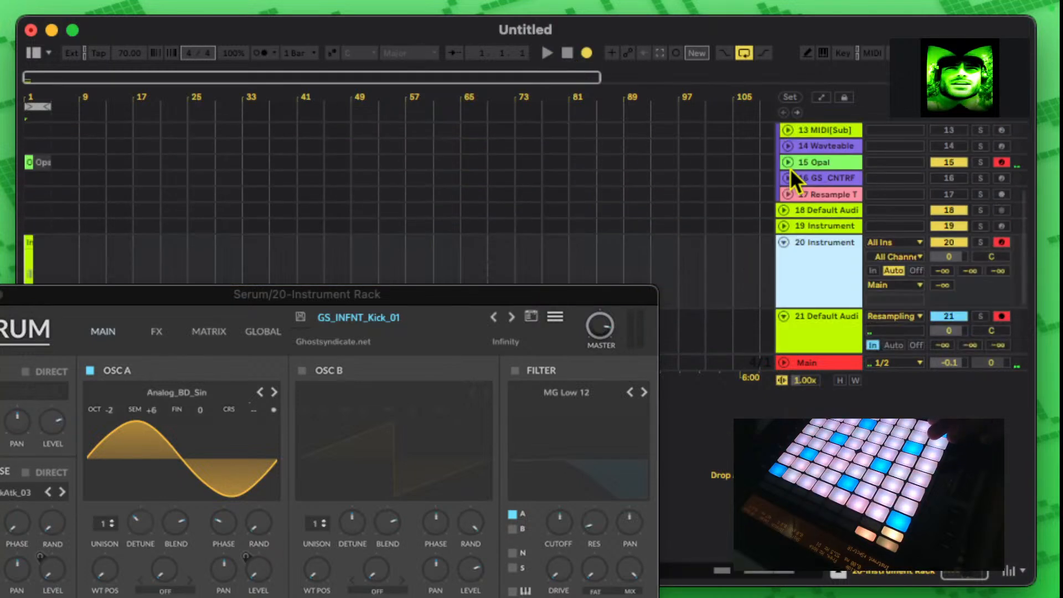
click(950, 162)
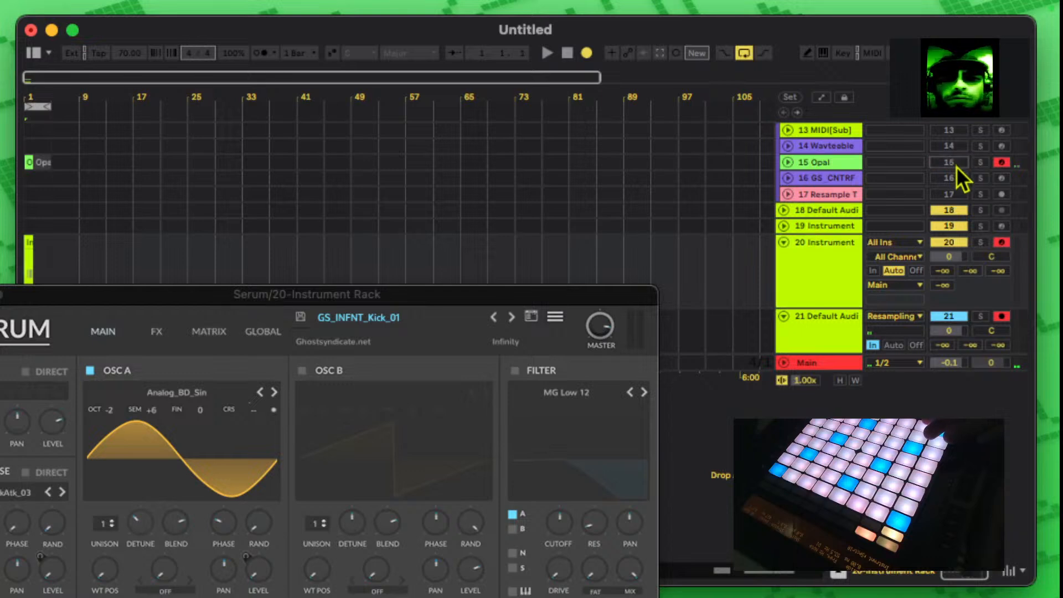
drag(437, 291, 713, 324)
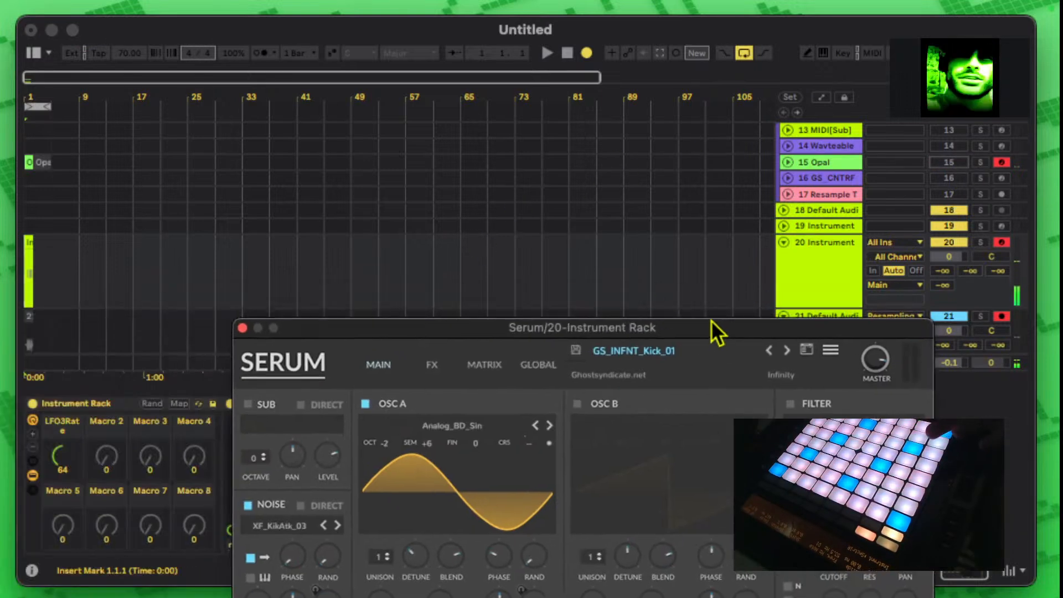
Step: Move the resampled clip from track 21 onto a new audio track directly below it
click(45, 99)
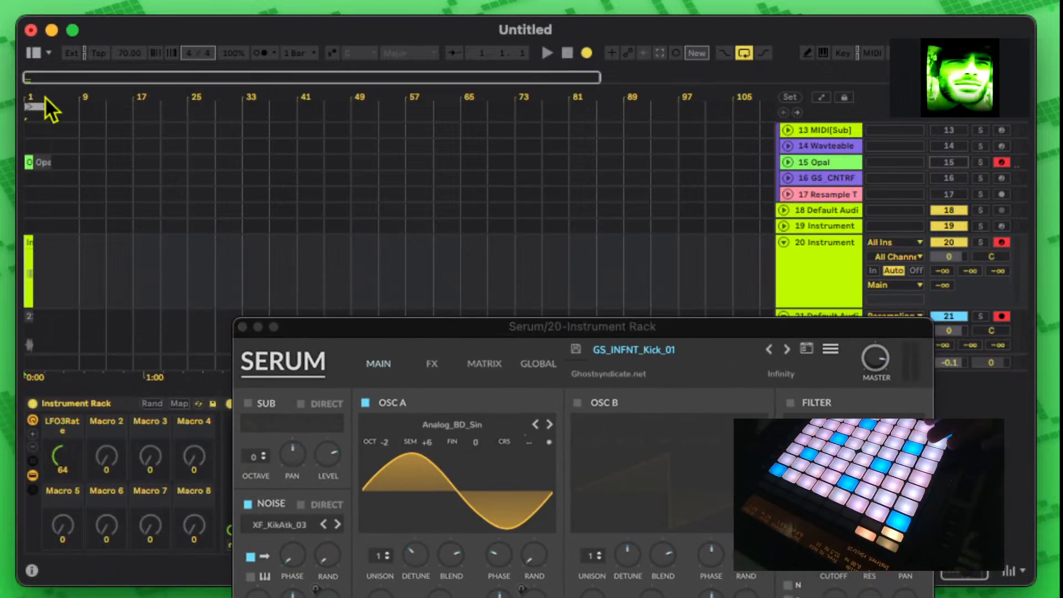
drag(84, 107, 91, 166)
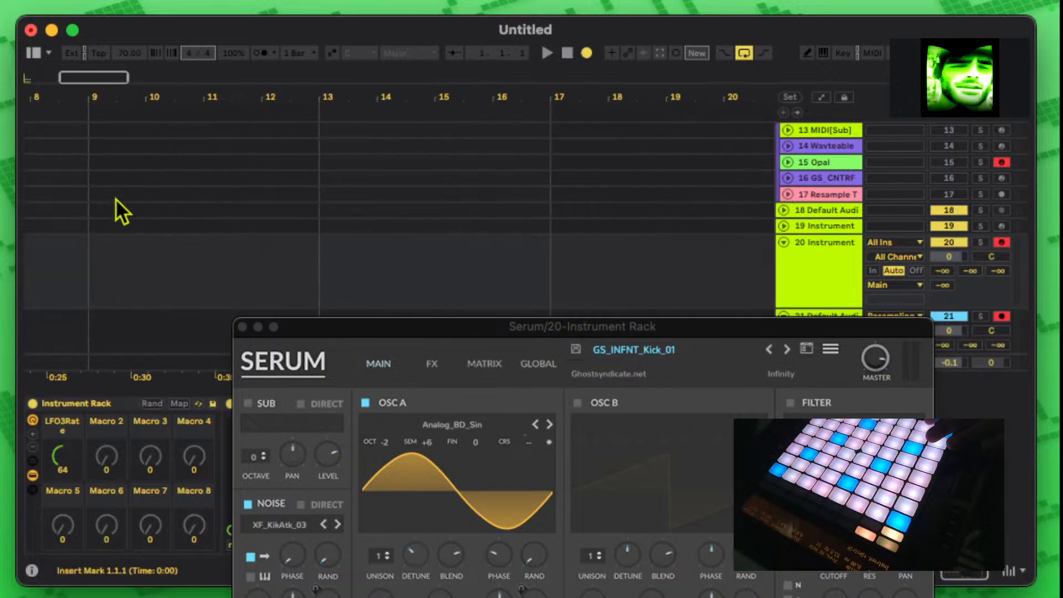
scroll(103, 181, left, 8)
click(105, 211)
scroll(75, 302, down, 4)
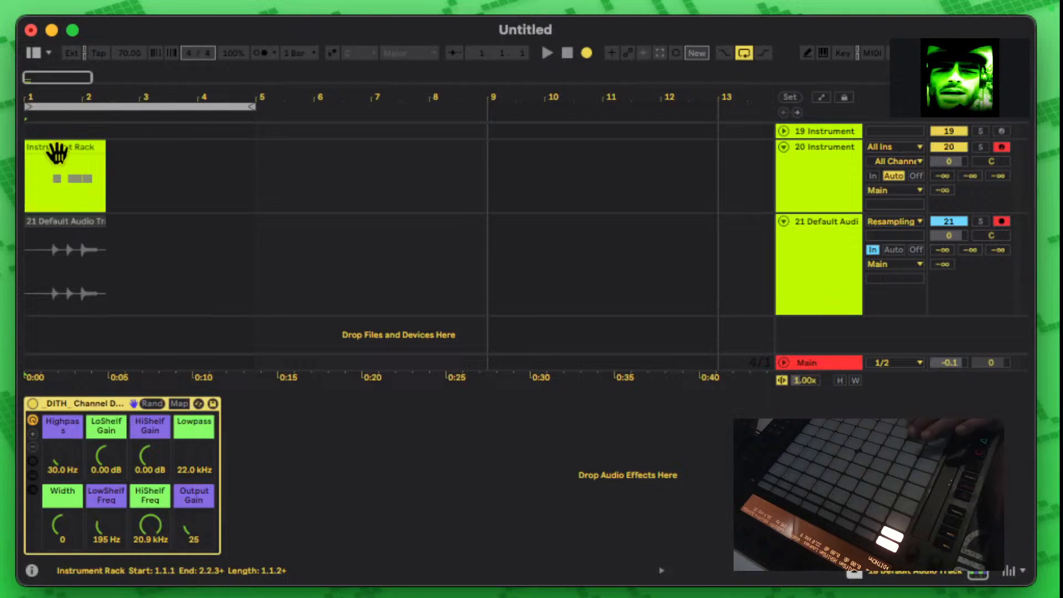
click(102, 227)
click(830, 221)
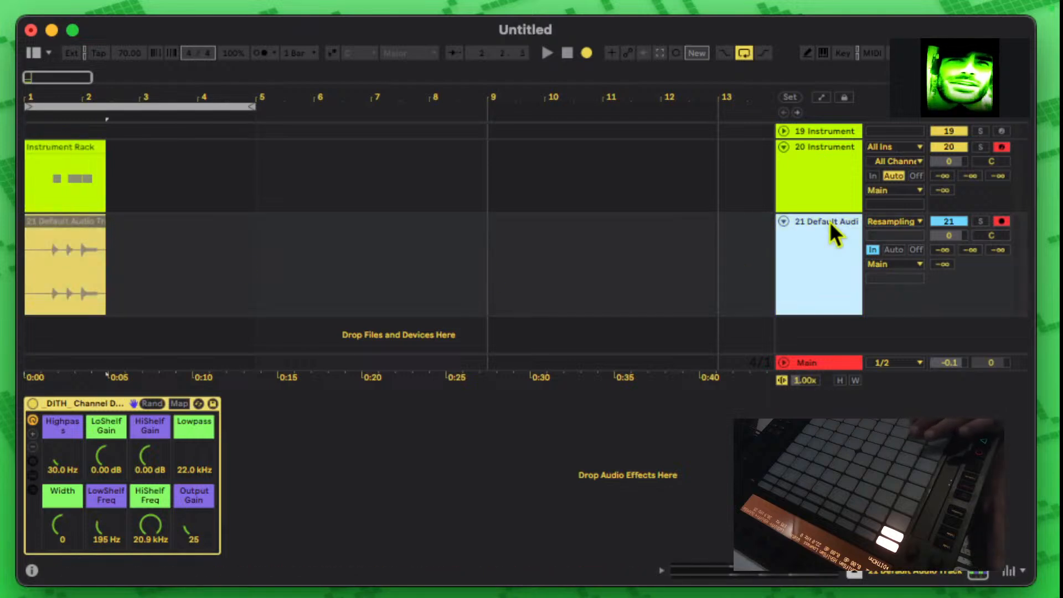
drag(78, 214, 83, 321)
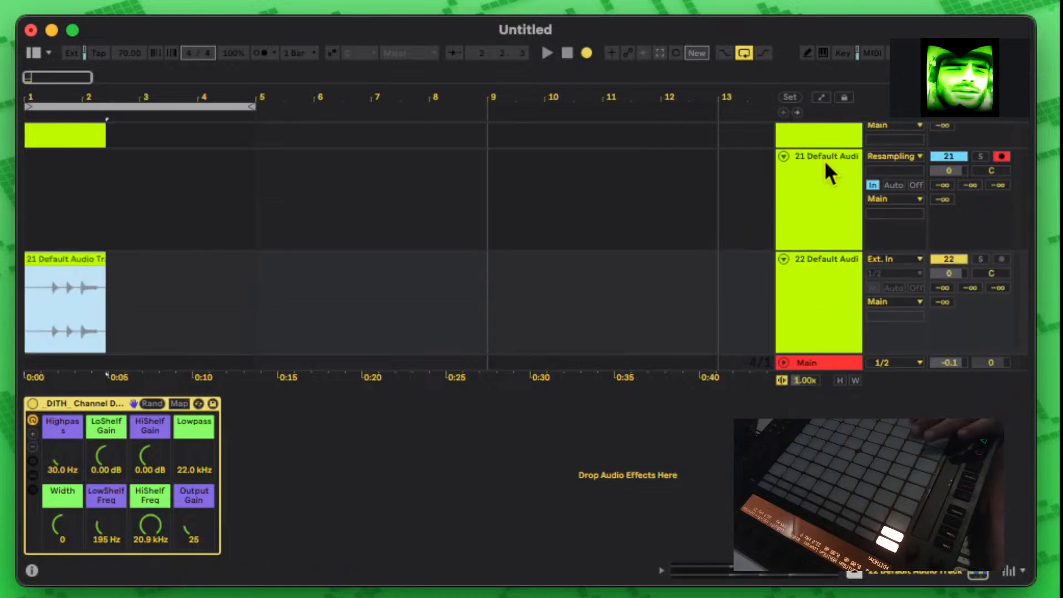
Step: Load the GS_INFNT_Kick_02 preset in track 20's Serum and close the plug-in window
click(823, 167)
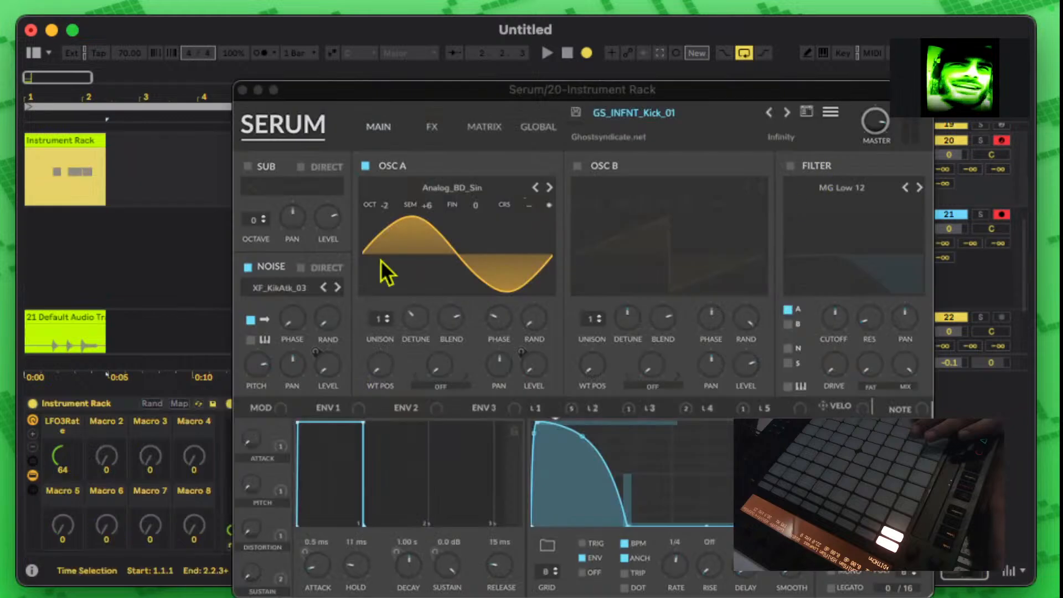
click(787, 112)
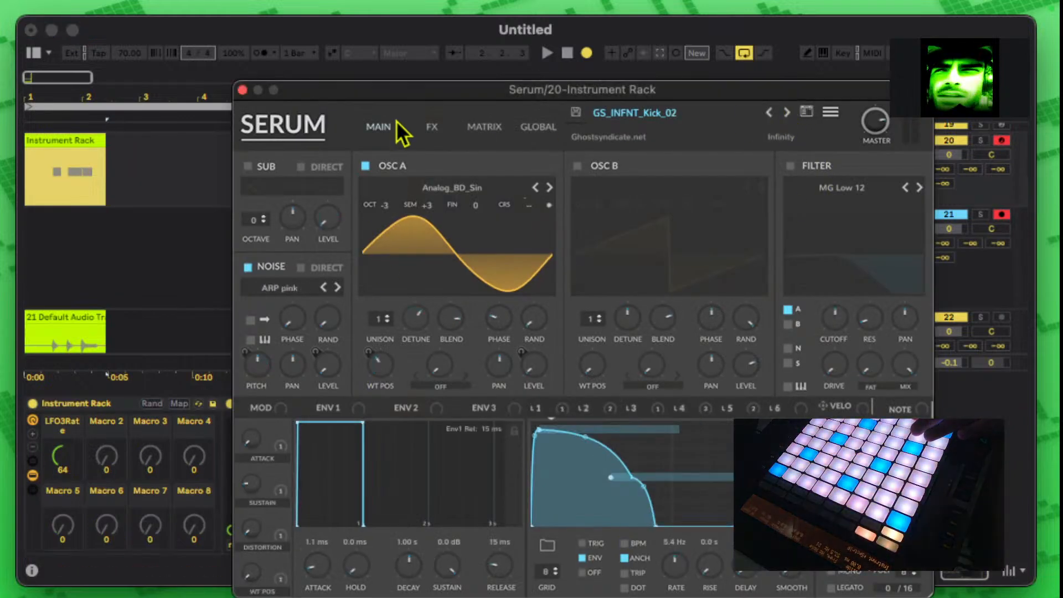
scroll(61, 154, up, 1)
click(60, 156)
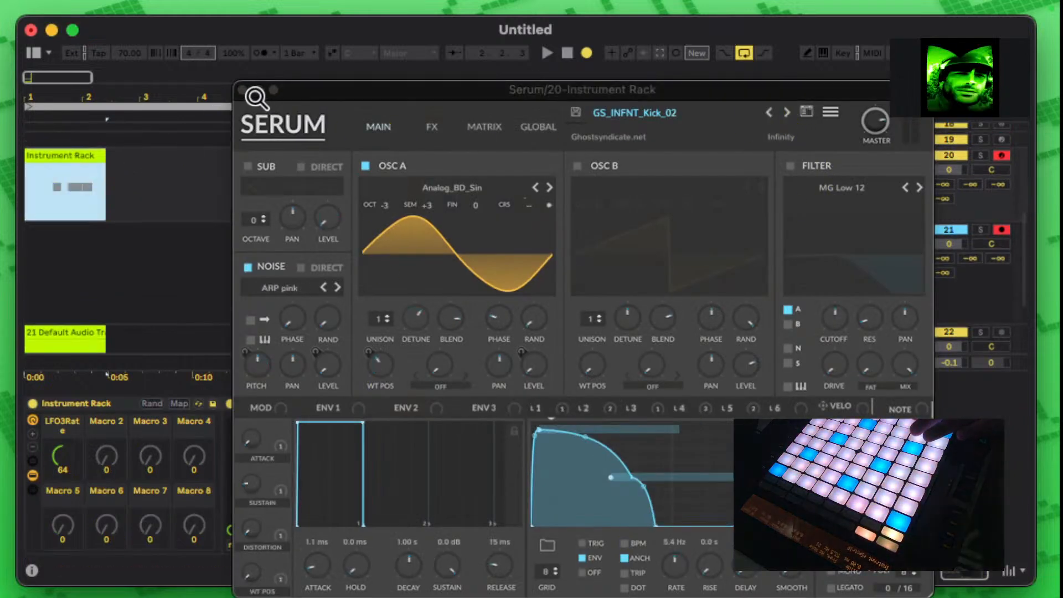
click(241, 90)
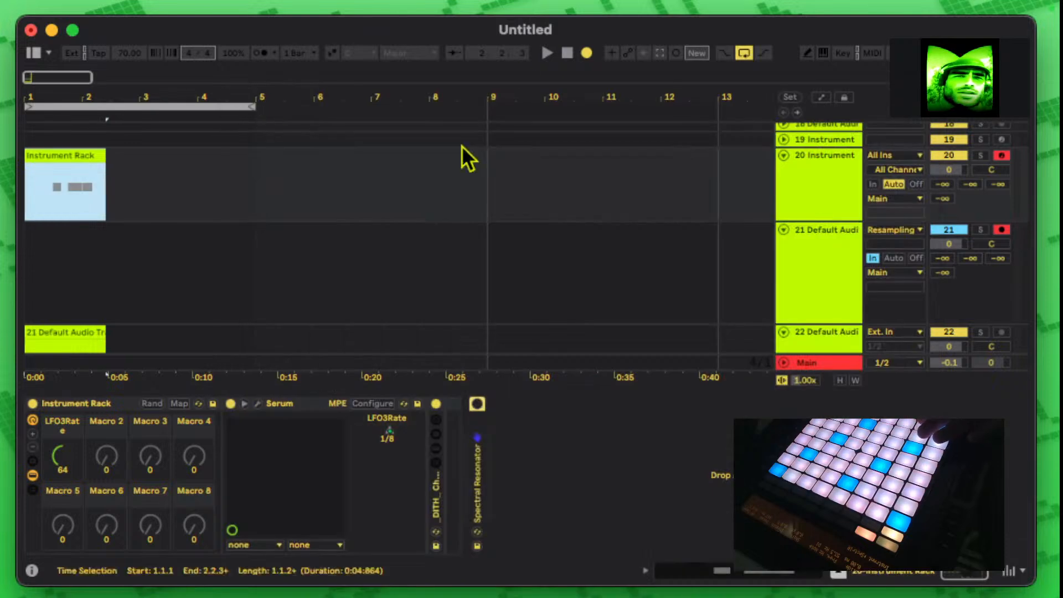
Step: Record a new take on tracks 20 and 21 from the start of the arrangement to about bar 2
click(567, 52)
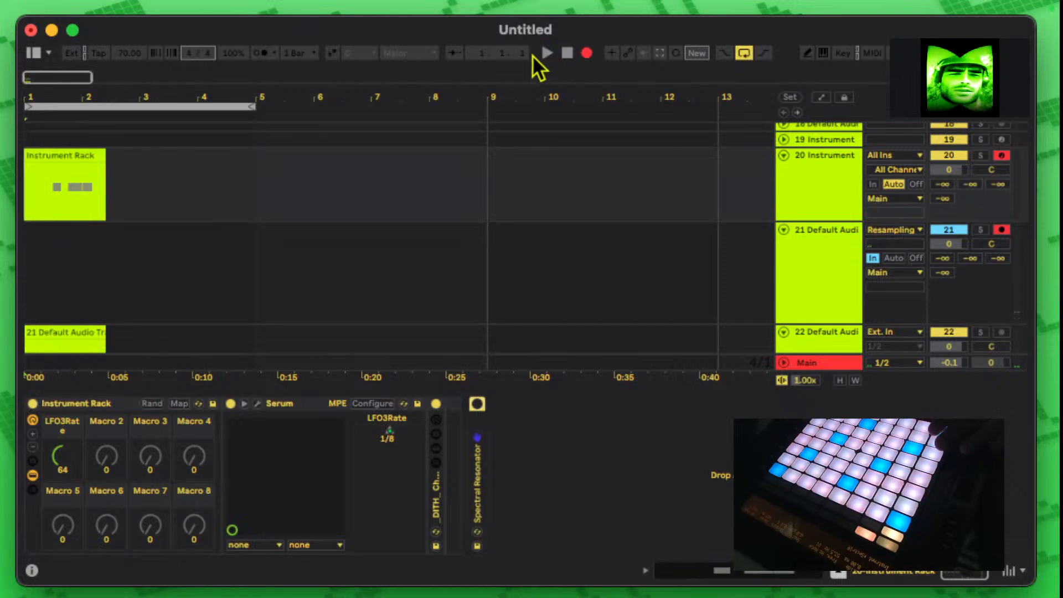
click(543, 54)
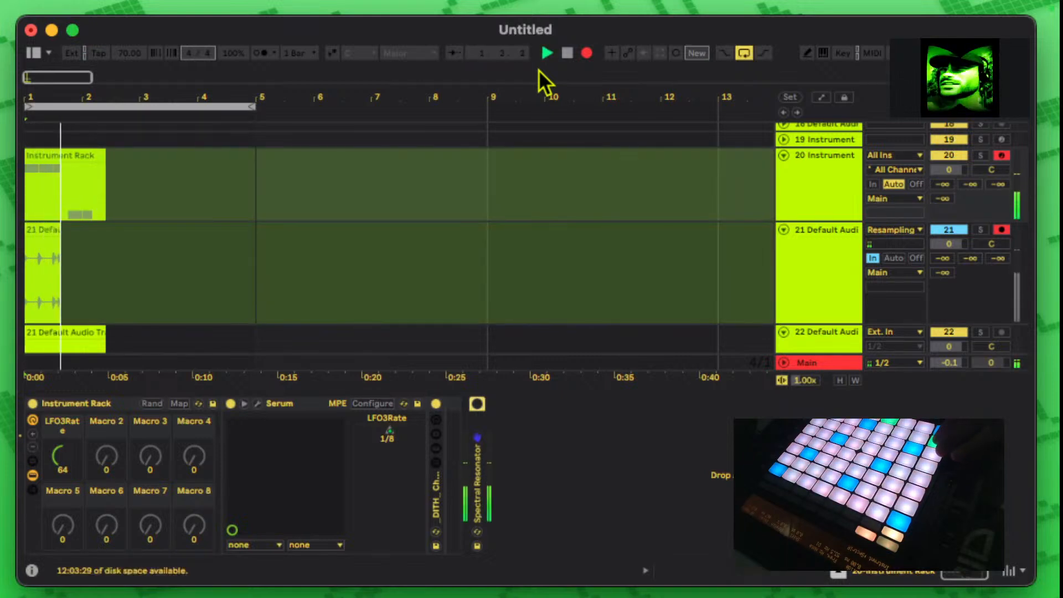
key(space)
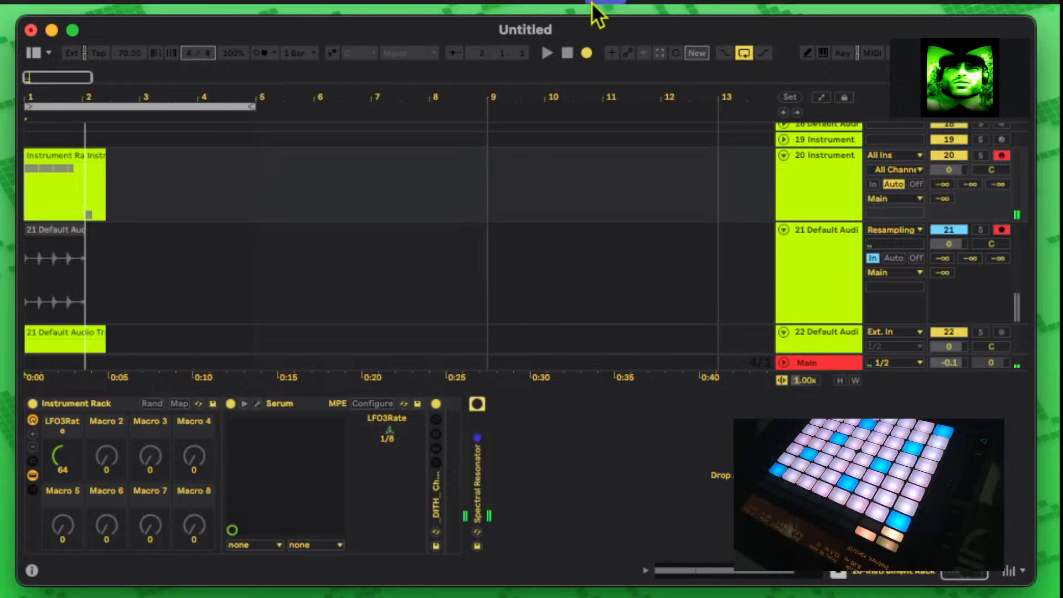
Step: Move track 21's new resampled take onto another new audio track below track 22
scroll(231, 237, down, 5)
scroll(617, 222, up, 5)
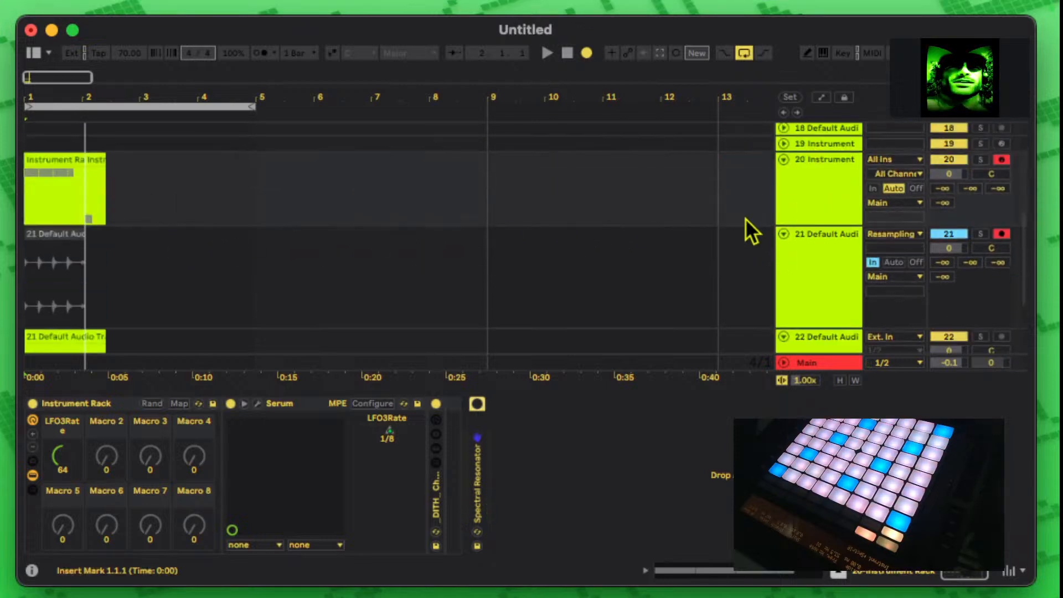
click(827, 238)
scroll(114, 236, down, 2)
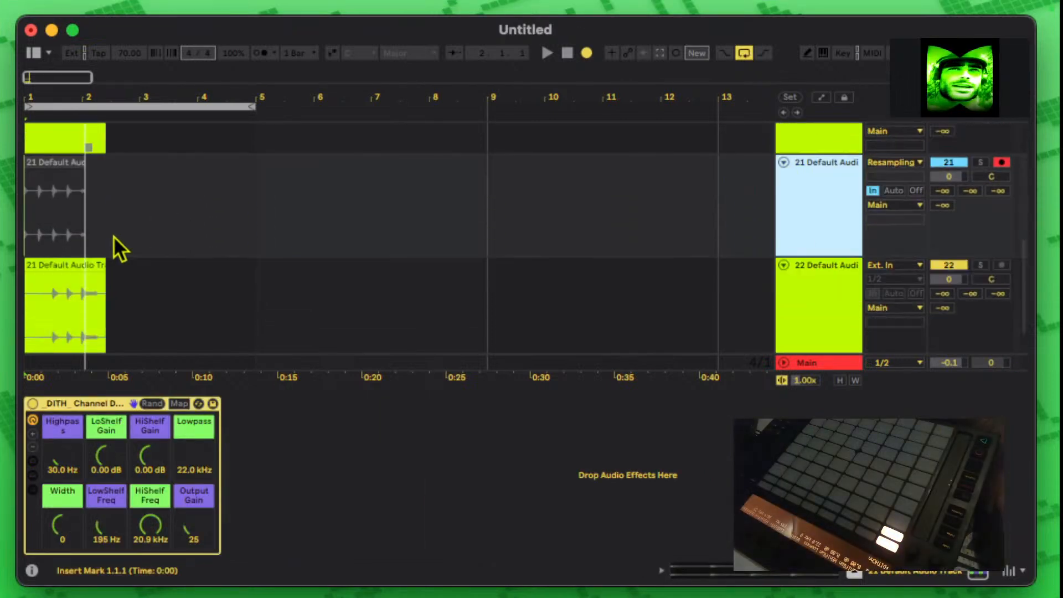
drag(52, 161, 120, 291)
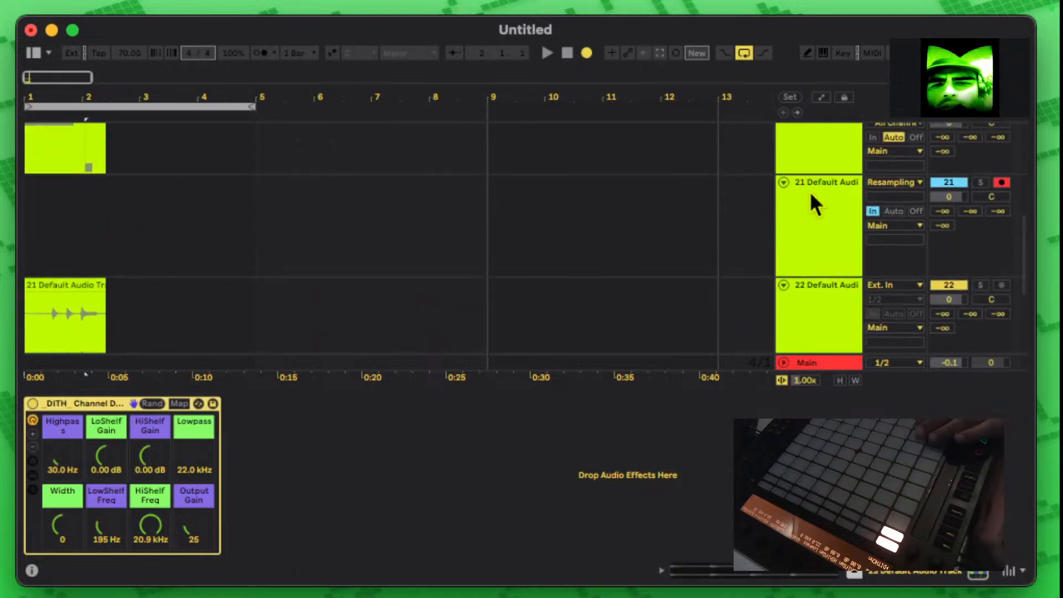
Step: Open Serum on track 20 and advance through the presets past GS_INFNT_Shaker to GS_INFNT_Synth_02
scroll(810, 191, up, 5)
click(809, 246)
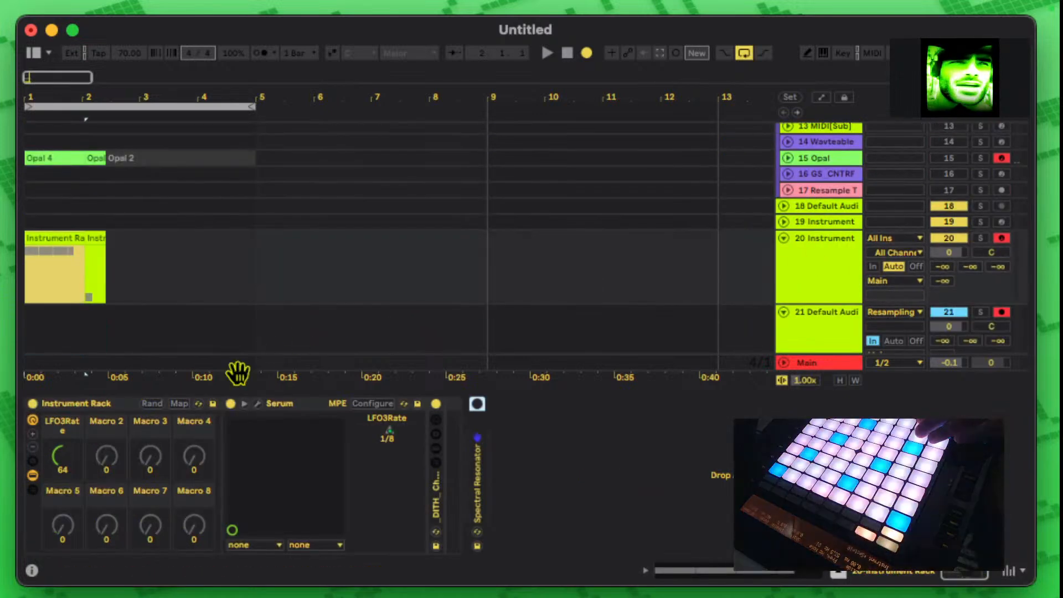
click(257, 404)
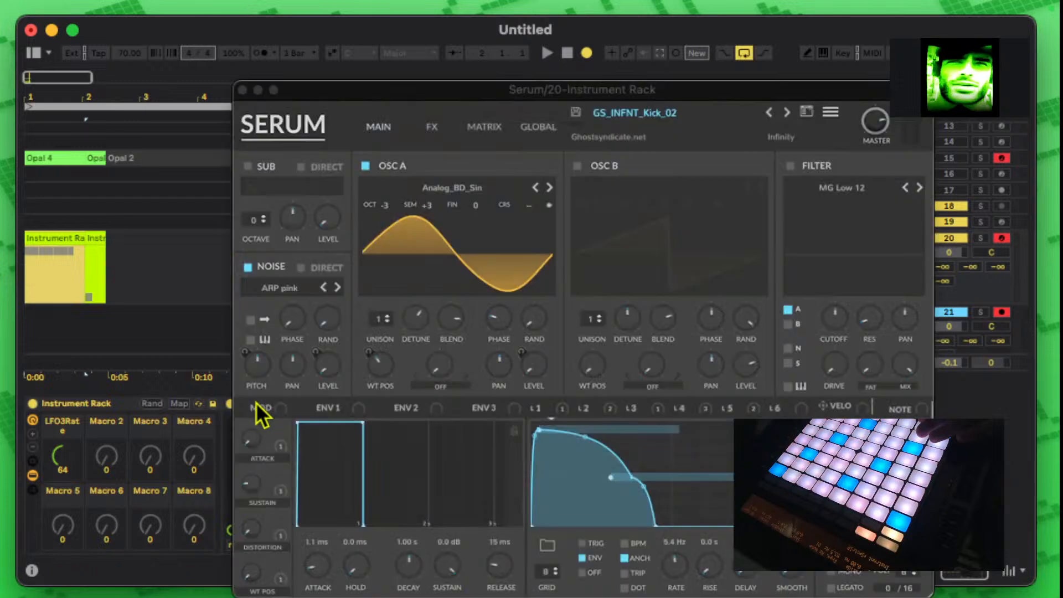
click(788, 113)
click(787, 113)
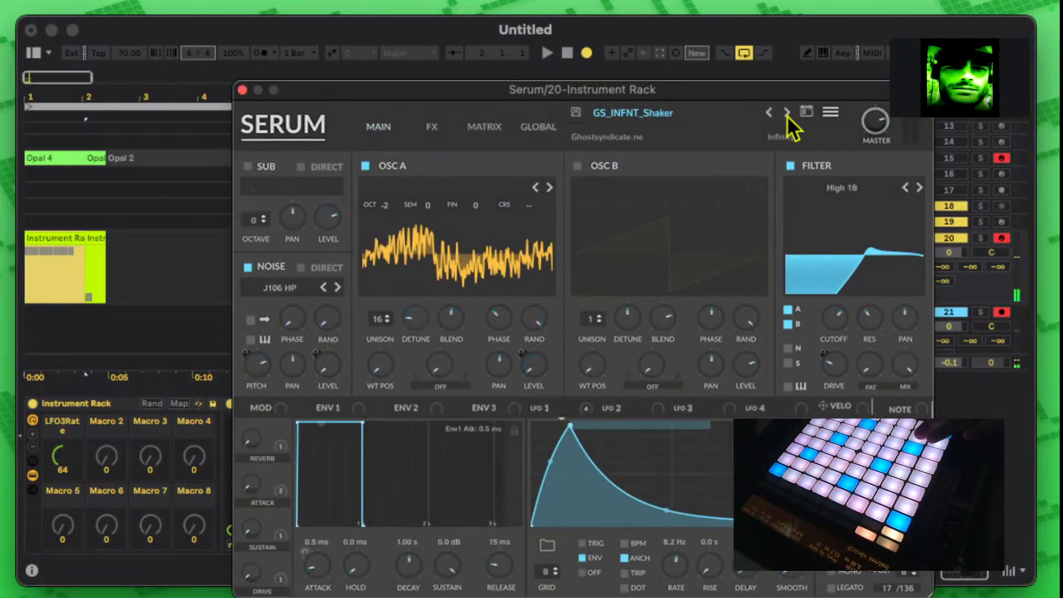
click(787, 113)
click(787, 113)
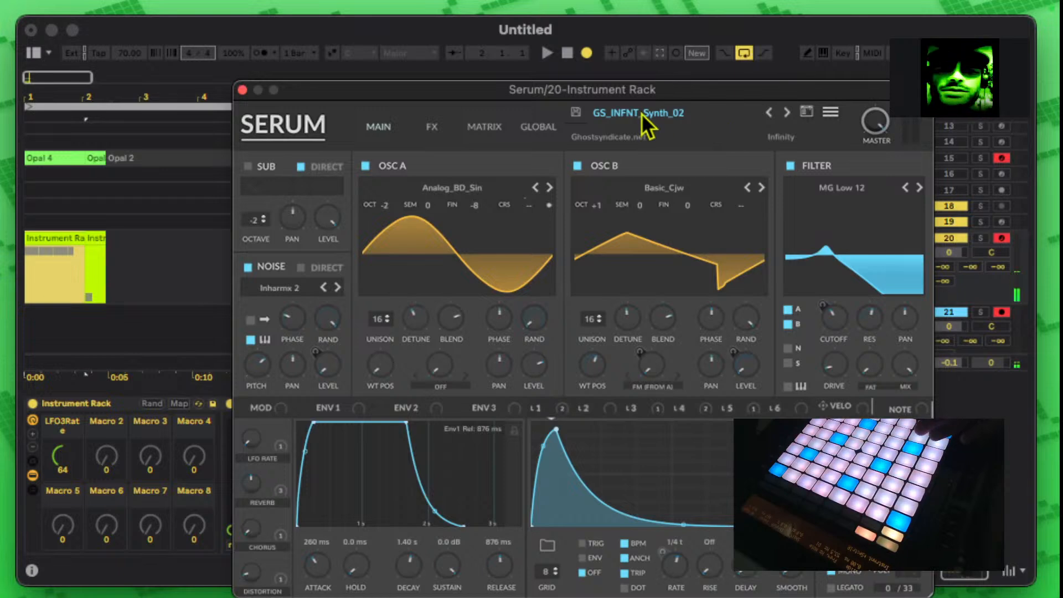
Step: Browse Serum's GS_INFNT_Serum Presets folder, and try to load DR_Trap_Clap_JH from the User presets' Drumdaddi folder
click(641, 114)
mouse_move(676, 398)
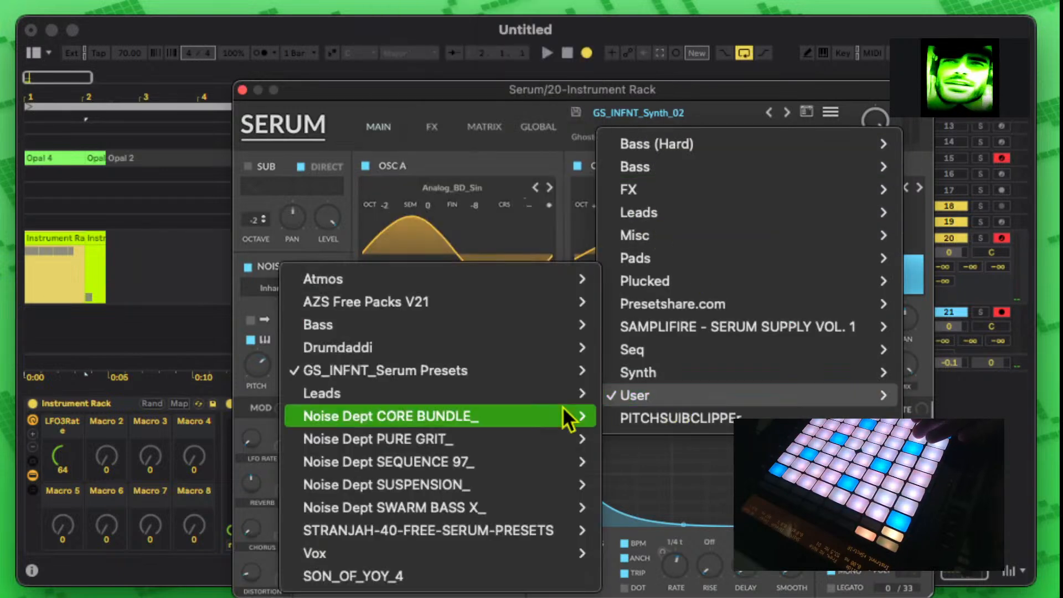
mouse_move(434, 371)
scroll(699, 354, down, 10)
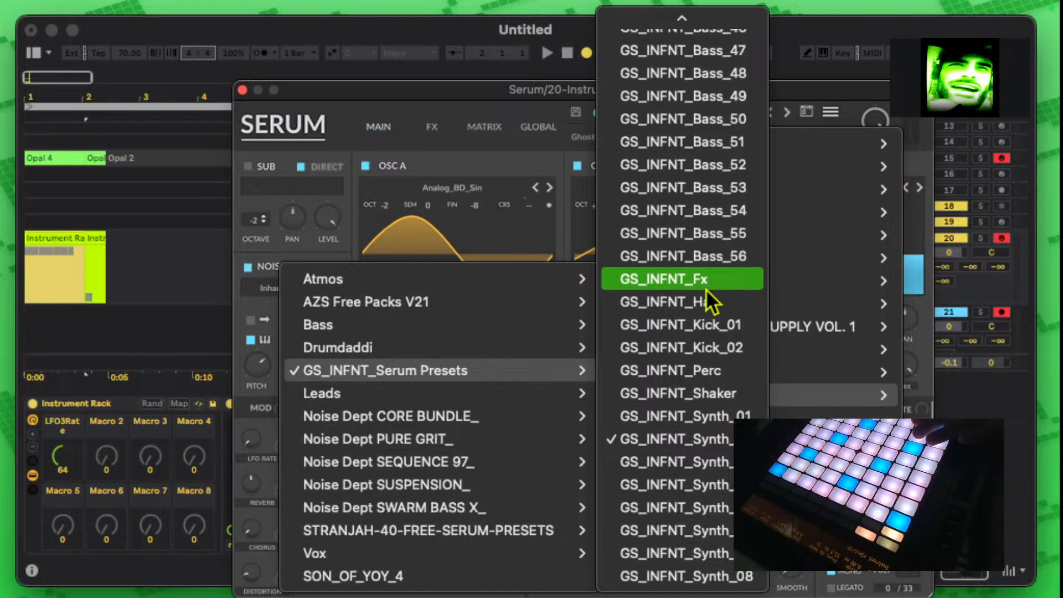
scroll(707, 238, up, 10)
scroll(707, 244, down, 2)
scroll(709, 260, down, 8)
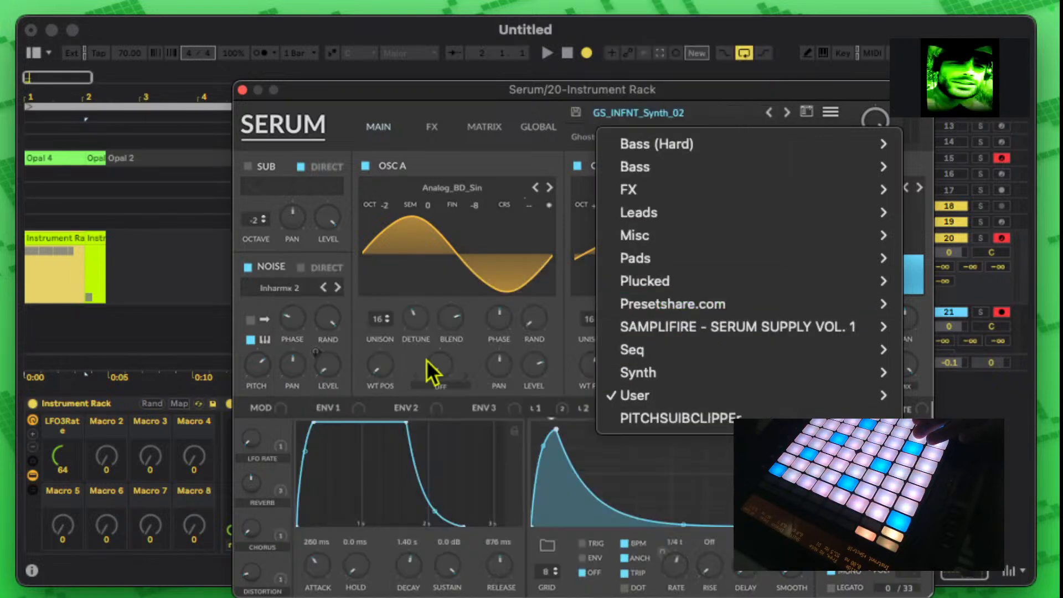
mouse_move(668, 352)
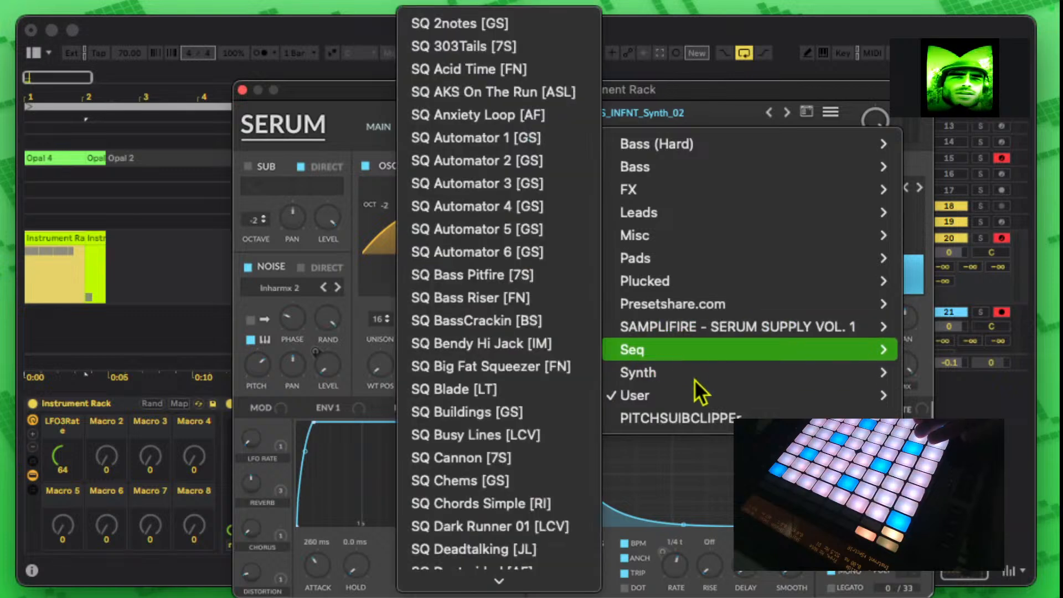
mouse_move(656, 389)
mouse_move(379, 346)
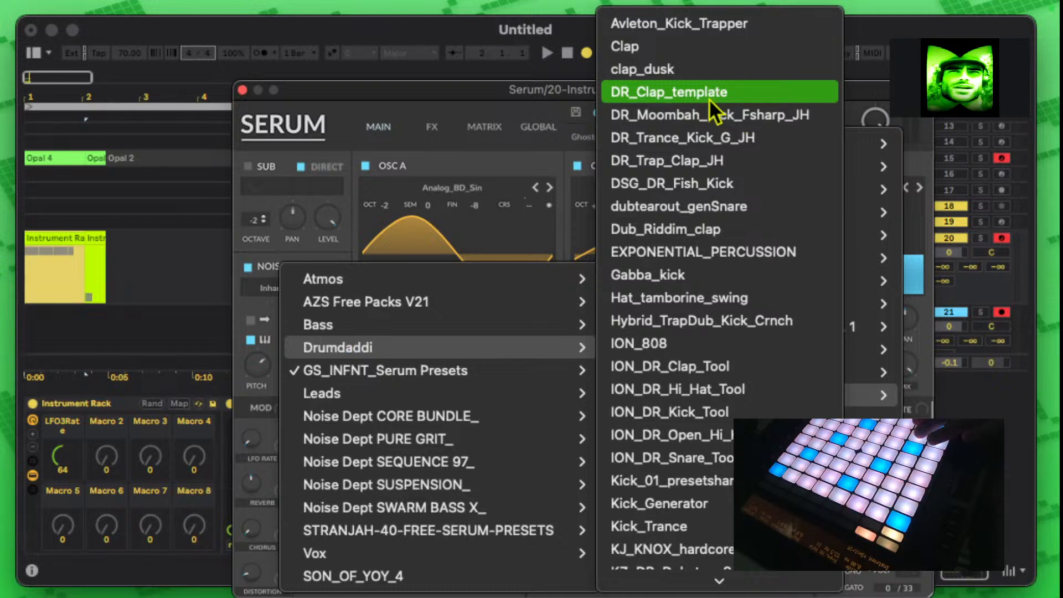
click(699, 164)
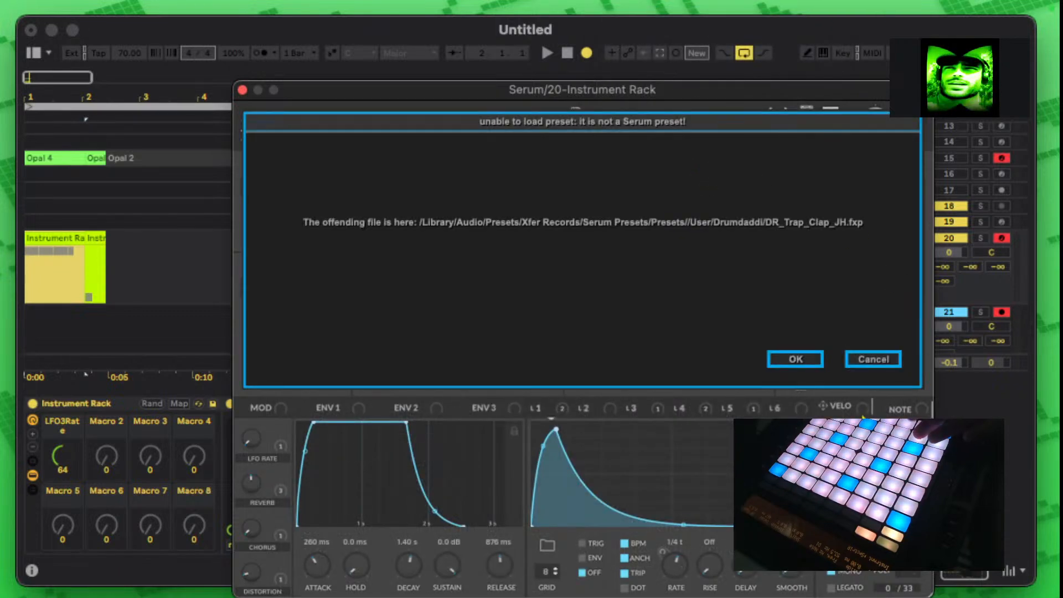
click(793, 359)
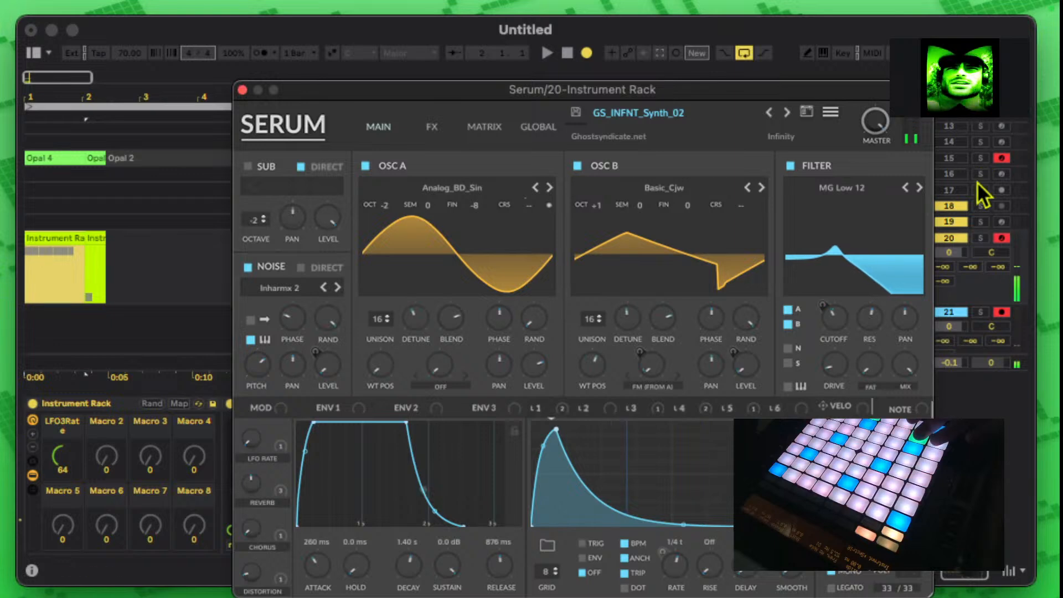
Step: Disarm track 15 Opal, select track 20 and move Serum's window down clear of the tracks
drag(848, 97, 608, 384)
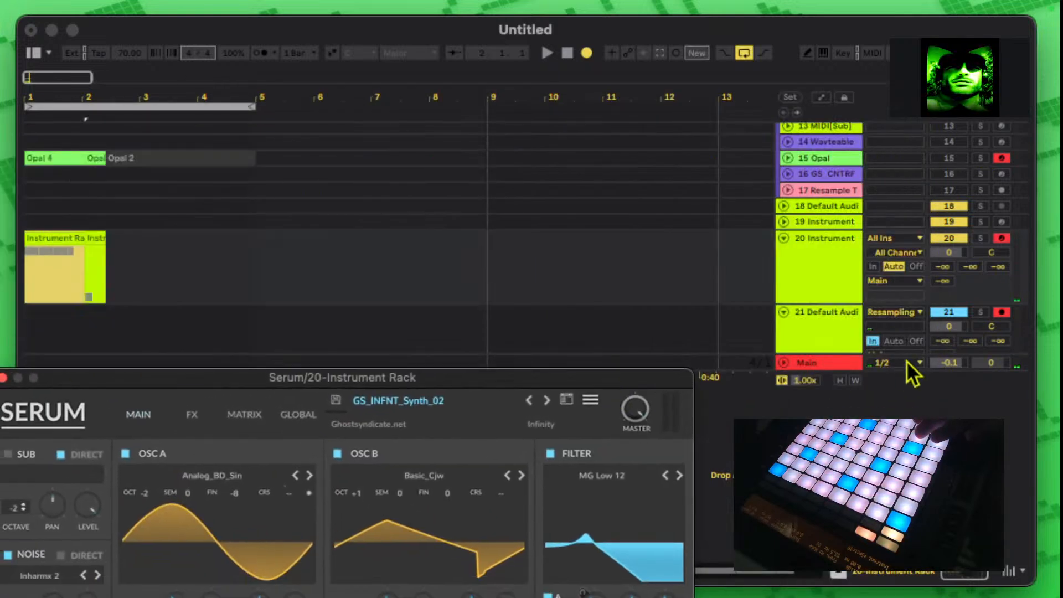
click(1000, 158)
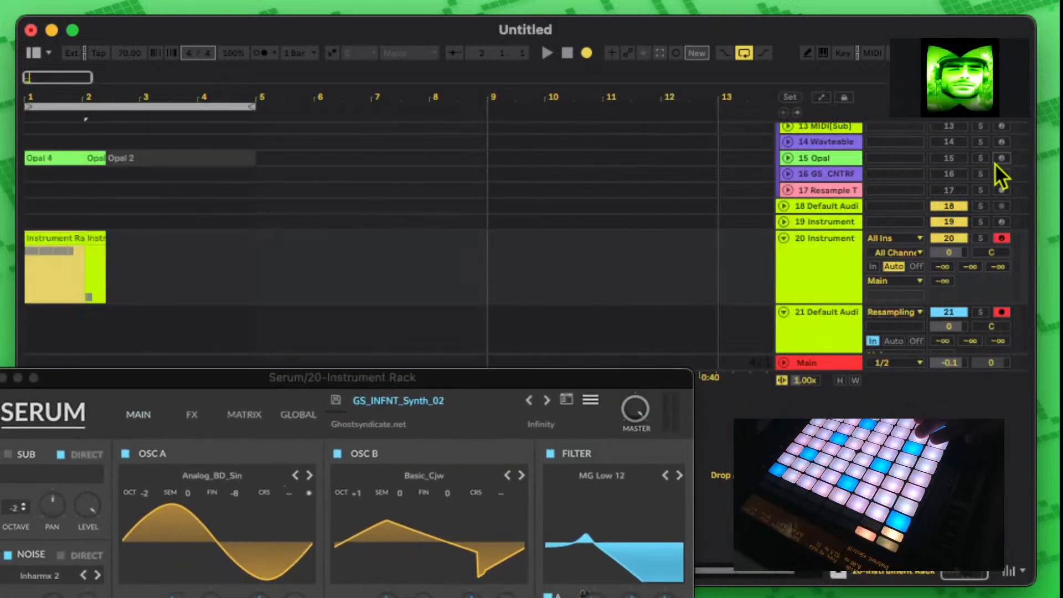
click(820, 240)
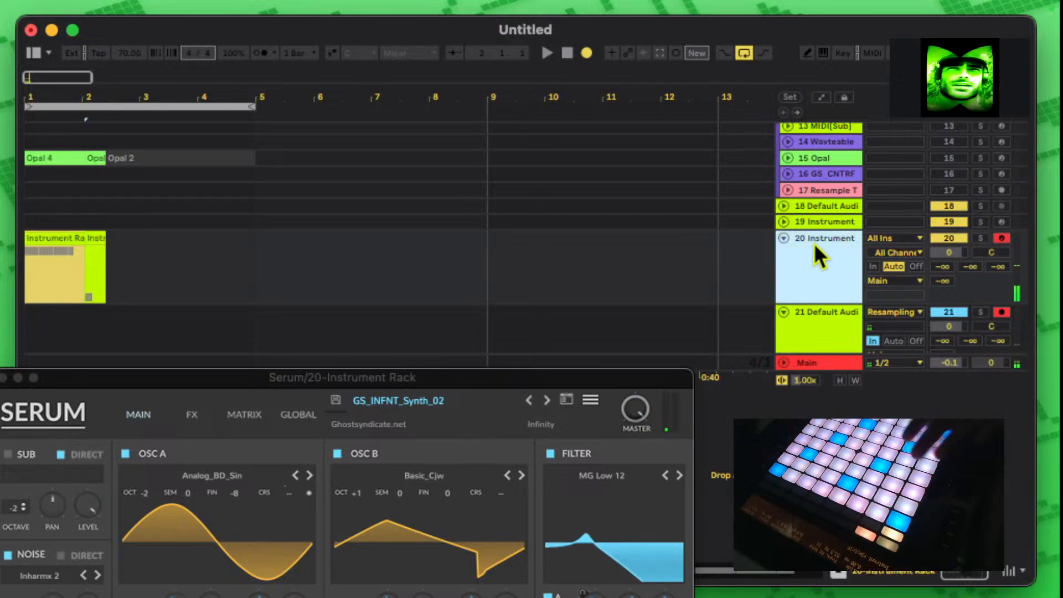
drag(494, 367, 611, 480)
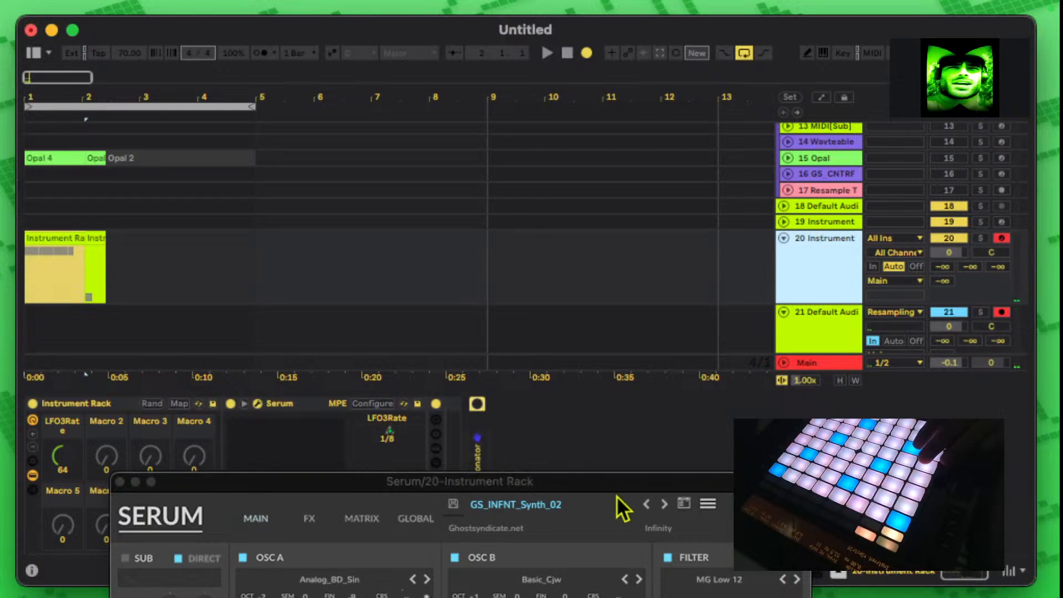
click(543, 510)
mouse_move(557, 459)
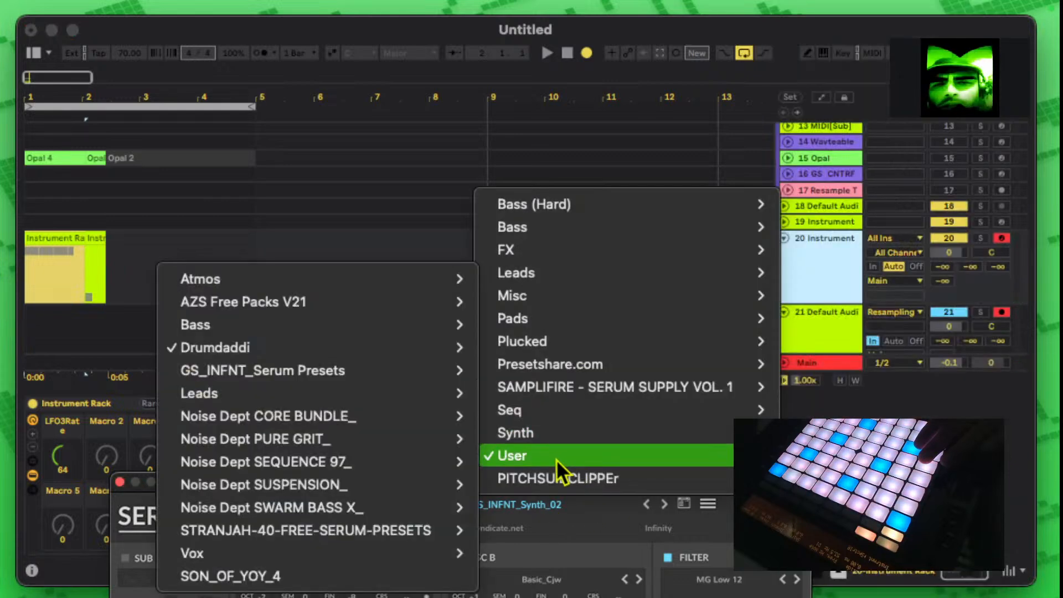
mouse_move(284, 347)
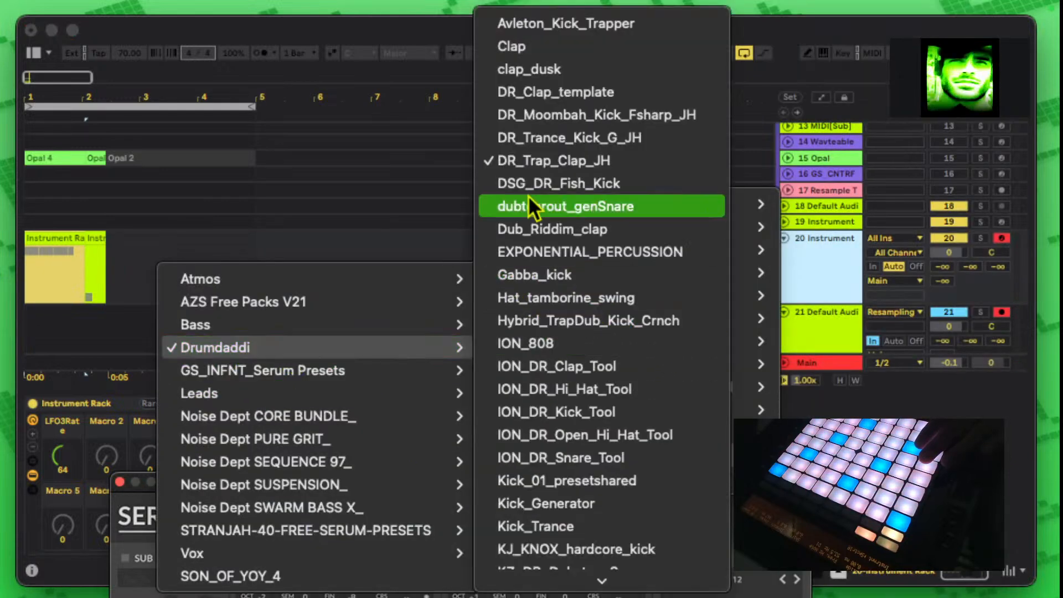
click(860, 285)
Step: Disarm track 21 while keeping track 20 armed, and dismiss Serum's preset-loading error
click(833, 312)
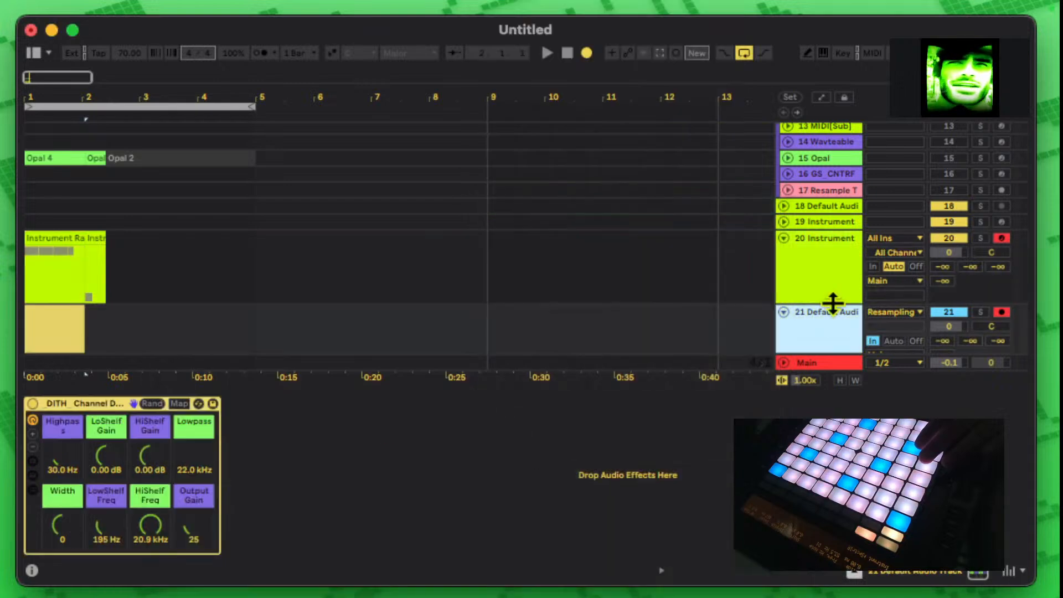
click(1003, 240)
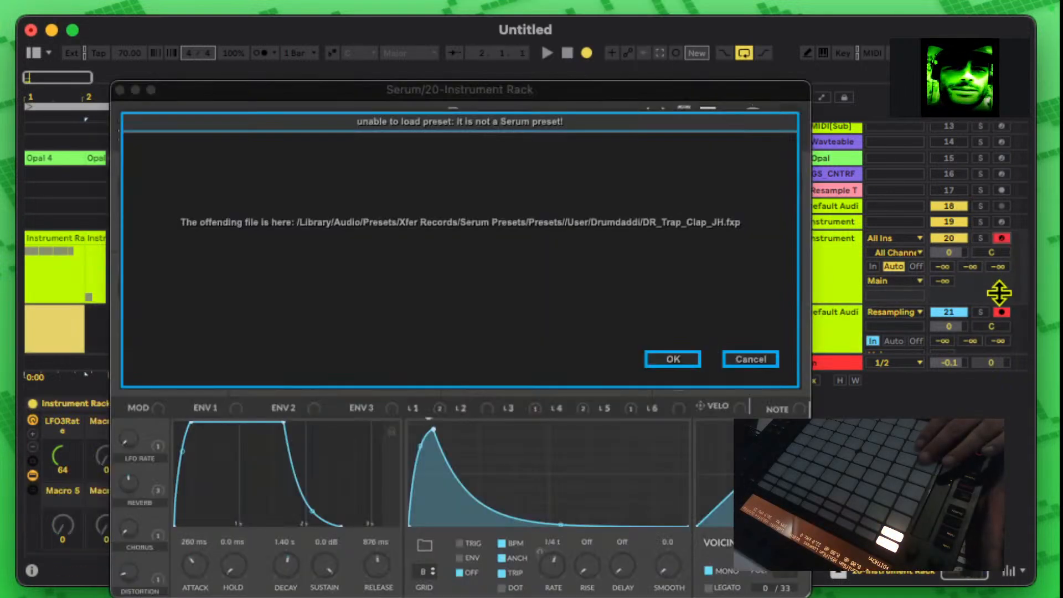
click(1002, 311)
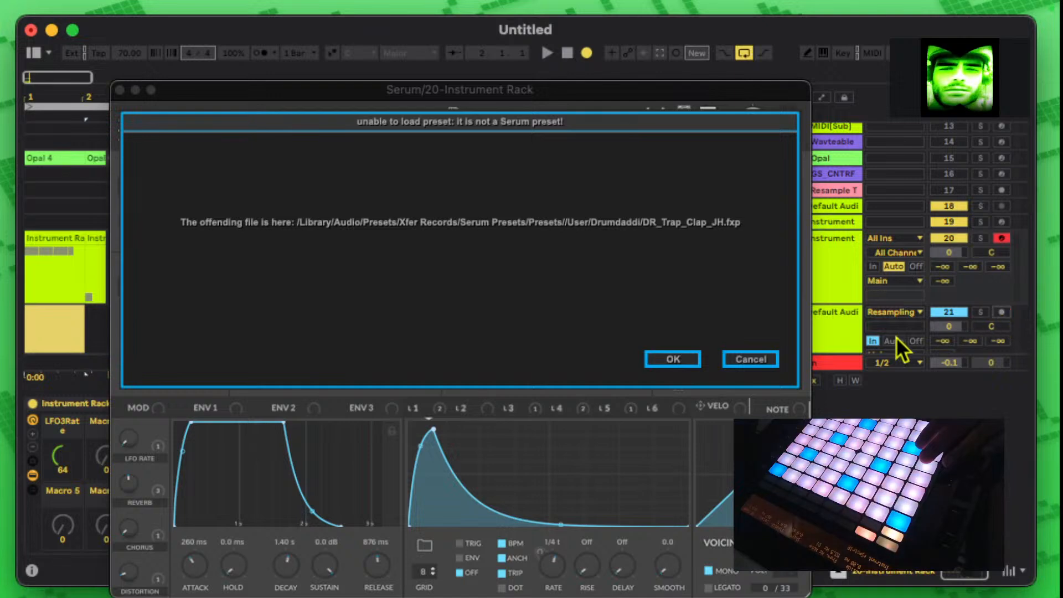
click(671, 360)
click(453, 113)
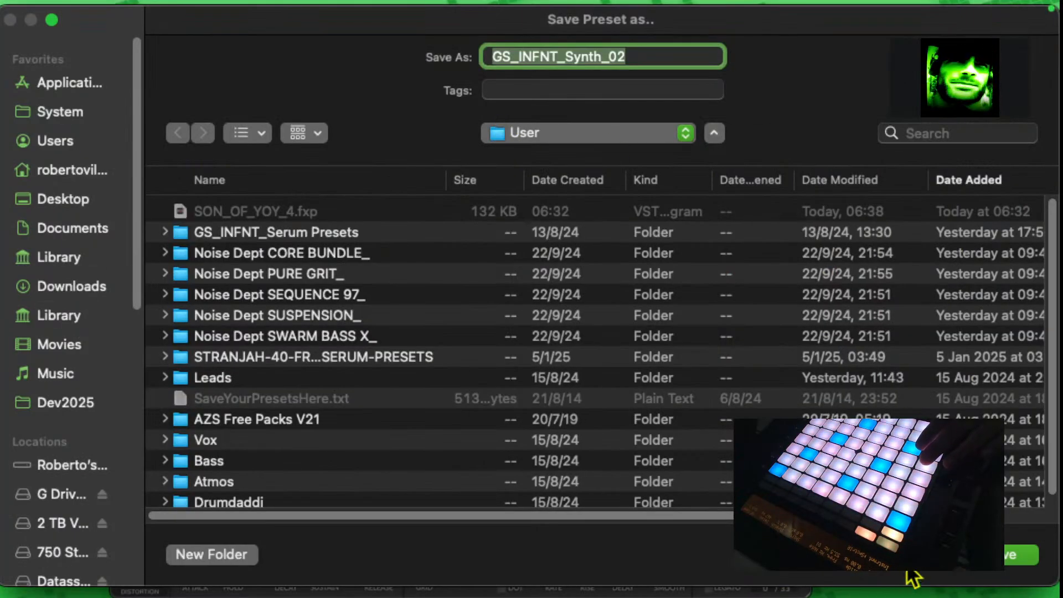
click(915, 555)
Step: Load the NRGRZVK_SYNTHETIC_SNARE preset from the User presets' Drumdaddi folder into track 20's Serum
click(521, 113)
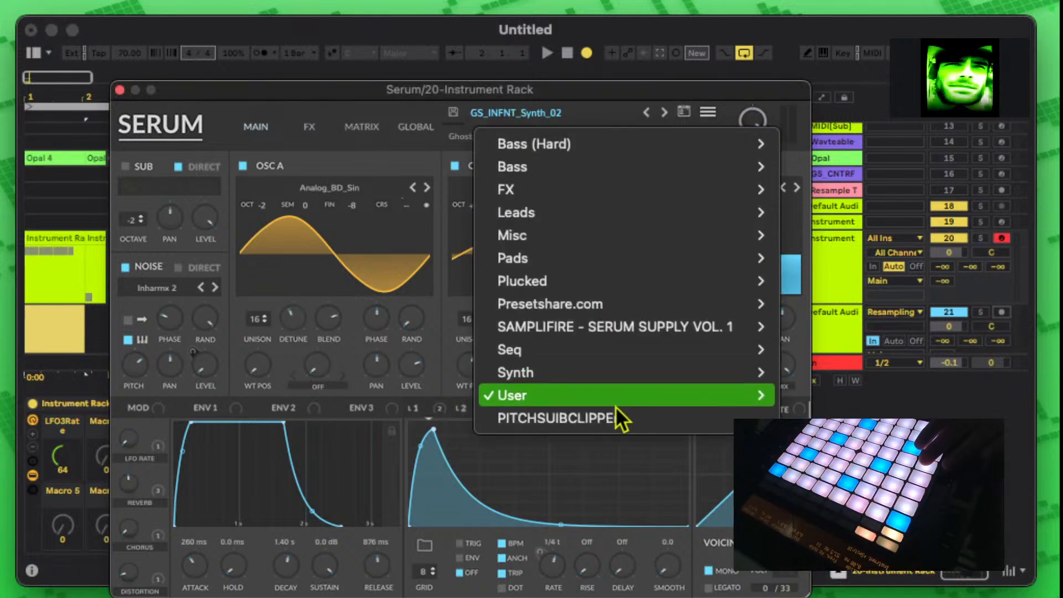
mouse_move(617, 401)
mouse_move(290, 350)
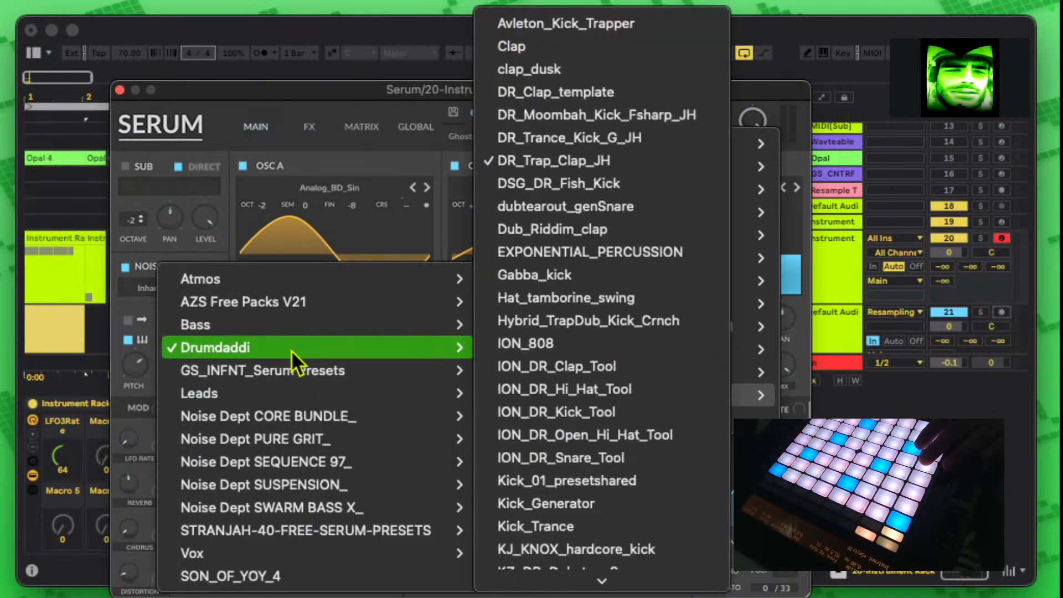
scroll(581, 443, down, 5)
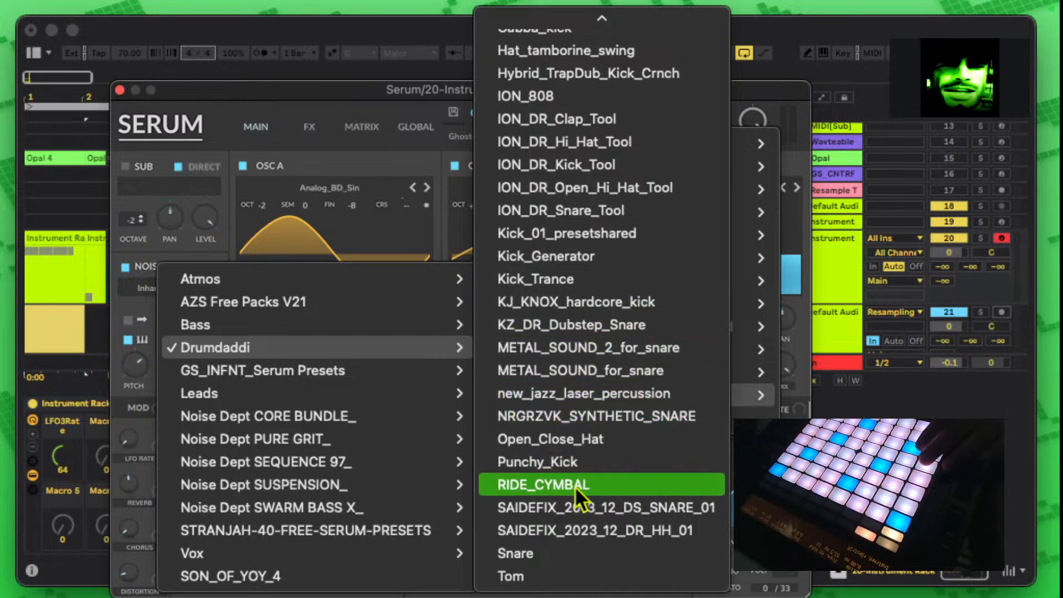
click(596, 415)
click(671, 358)
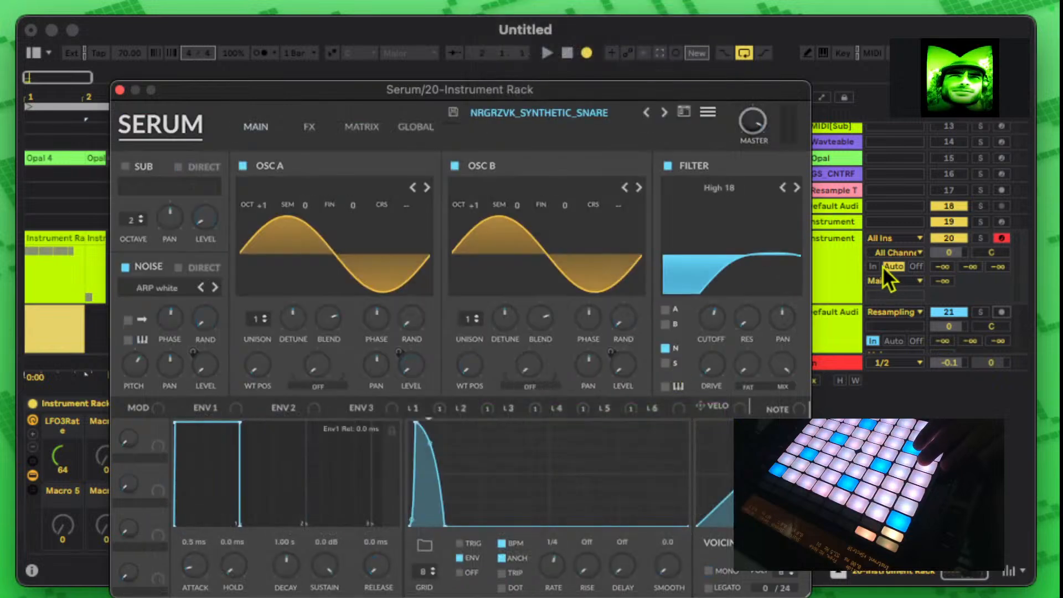
scroll(888, 276, down, 4)
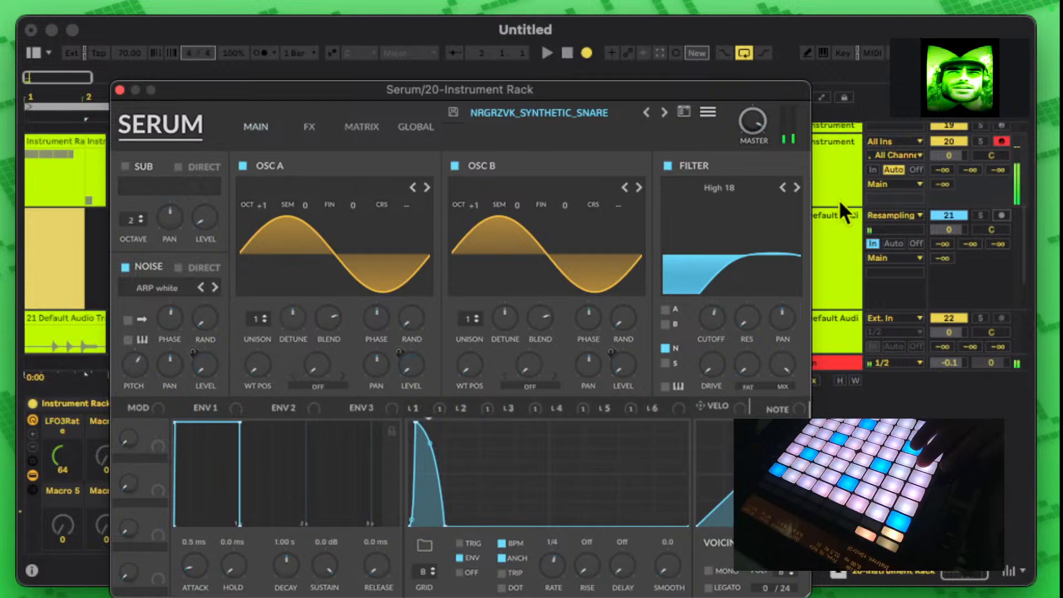
Step: Advance through Serum's presets past Open_Close_Hat to SAIDEFIX_2023_12_DR_HH_01, and go back one to SAIDEFIX_2013_12_DS_SNARE_01
click(662, 112)
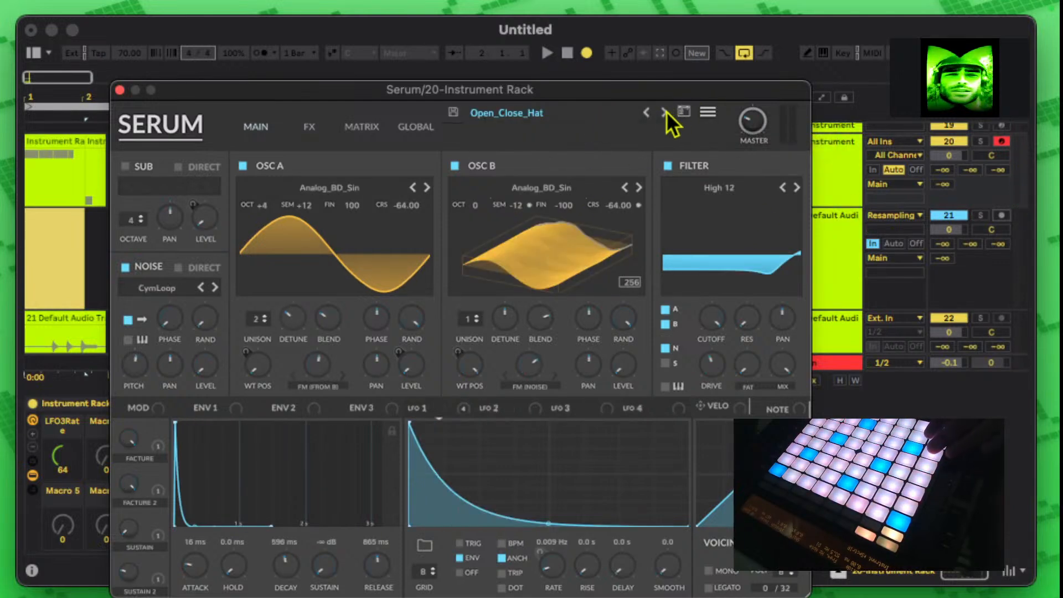
click(665, 112)
click(664, 112)
click(663, 112)
click(663, 111)
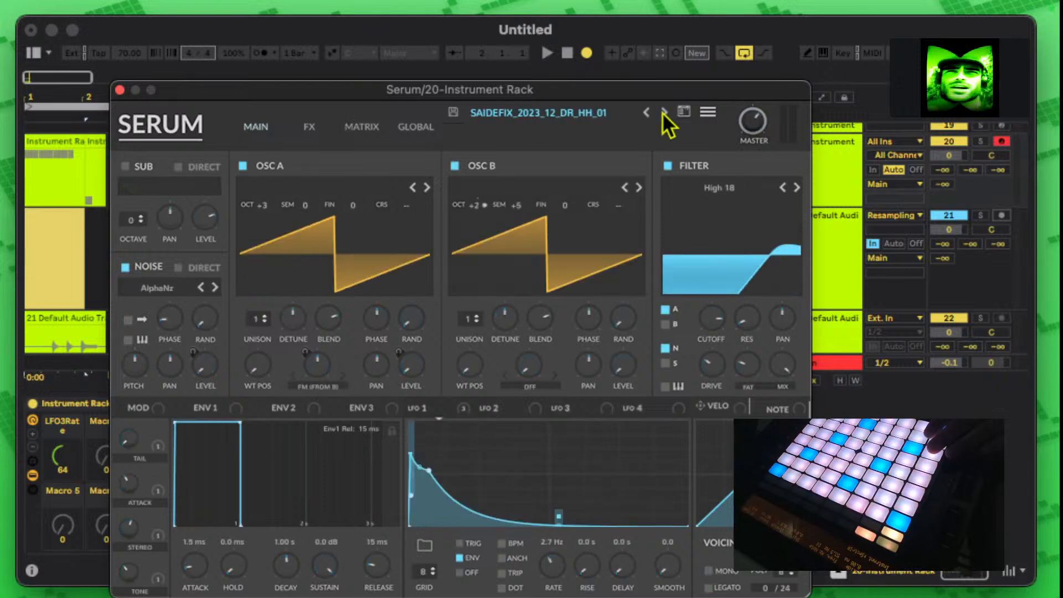
click(647, 112)
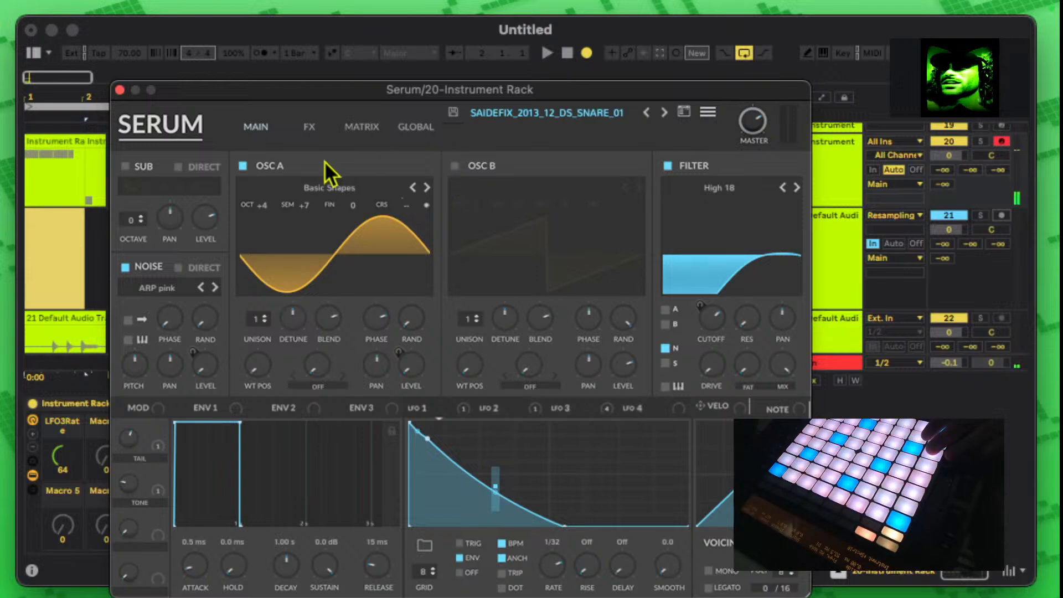
Step: Bend LFO 1's decay curve lower and set oscillator A's octave to +2
mouse_move(495, 496)
mouse_down()
mouse_move(483, 522)
mouse_move(505, 456)
mouse_move(487, 504)
mouse_up()
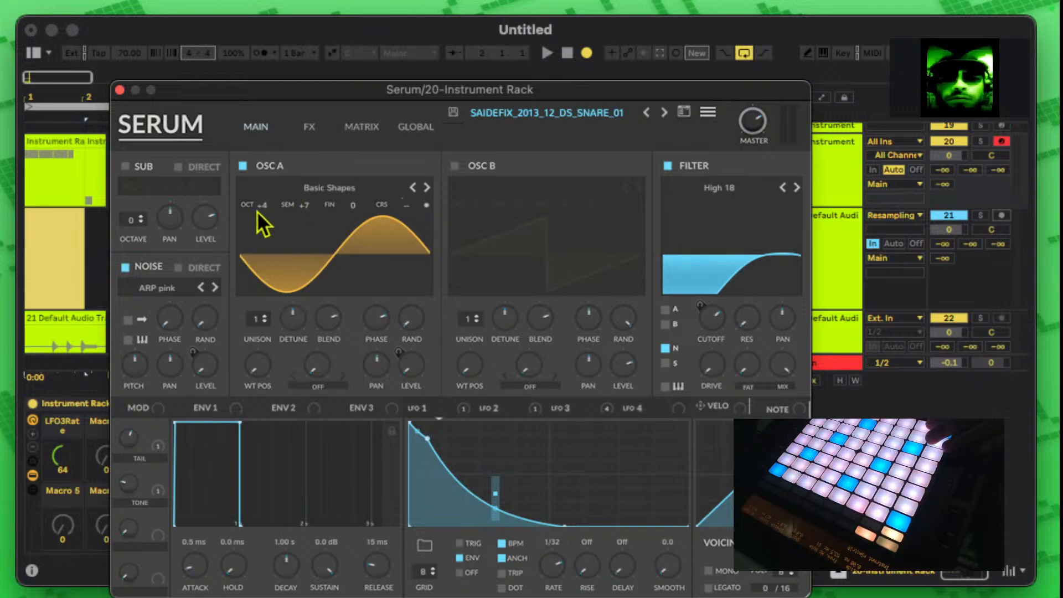
drag(259, 211, 258, 220)
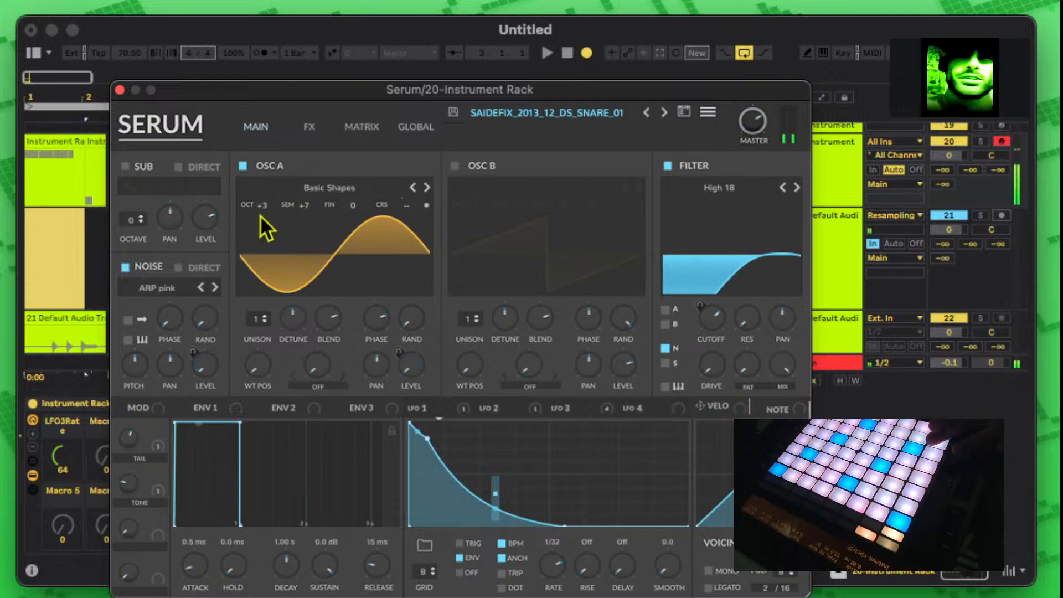
mouse_move(262, 211)
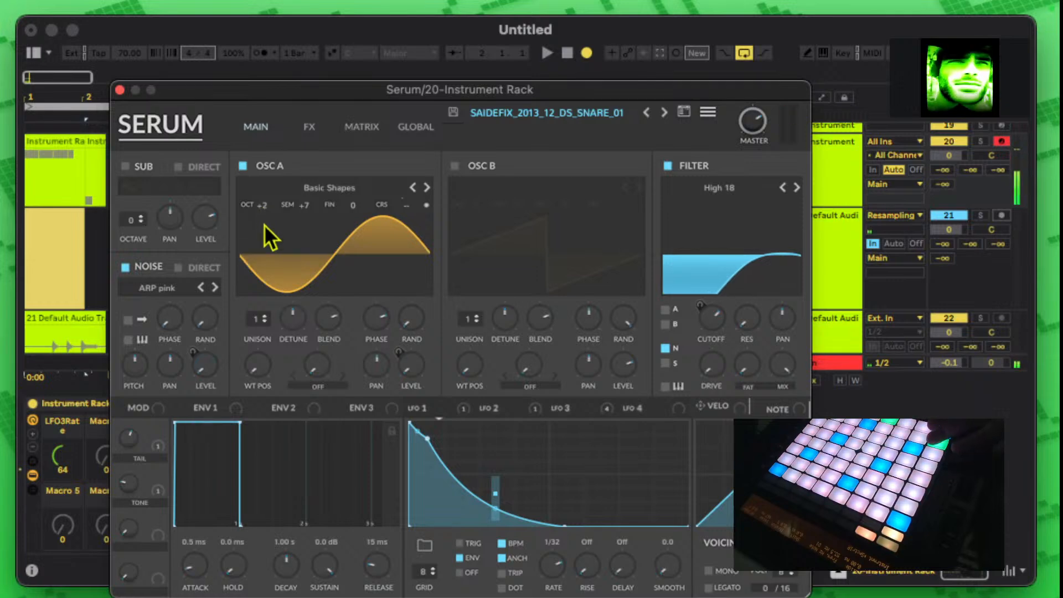
Step: Load the dubtearout_genSnare preset from the User presets' Drumdaddi folder
click(569, 110)
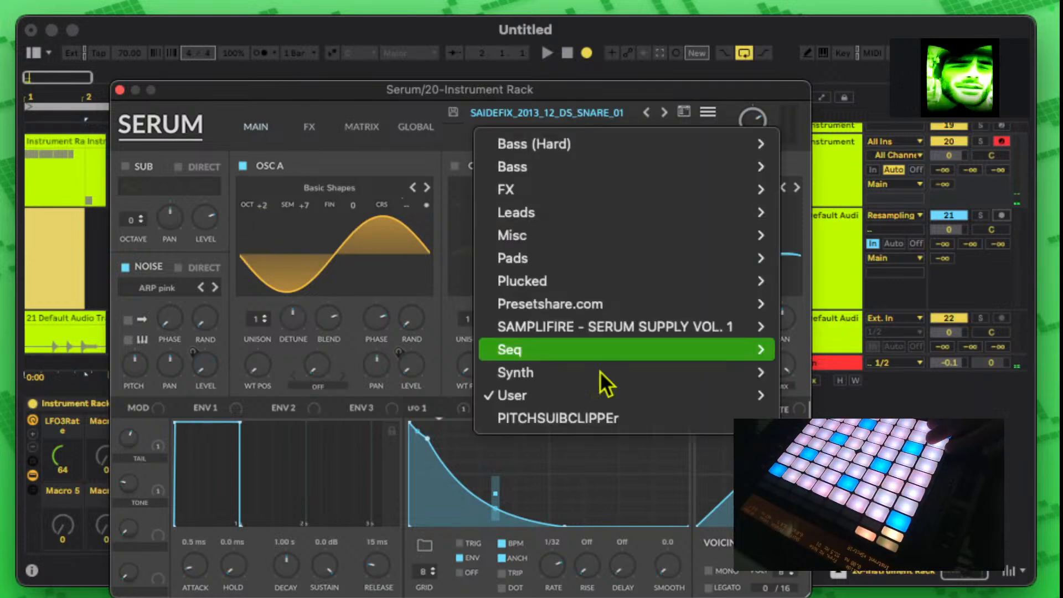
mouse_move(590, 415)
mouse_move(301, 310)
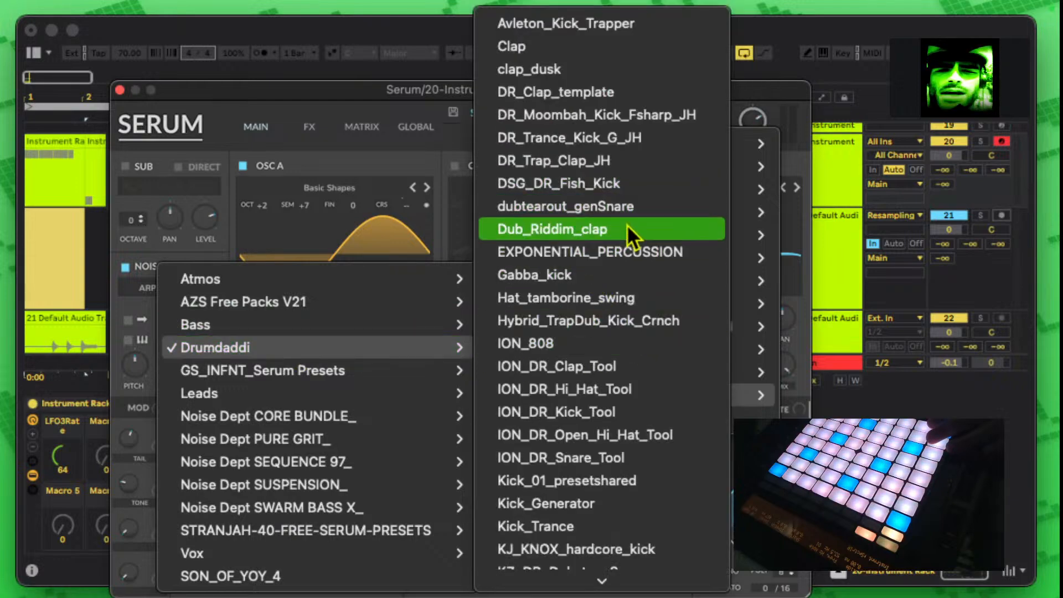
click(623, 210)
click(673, 359)
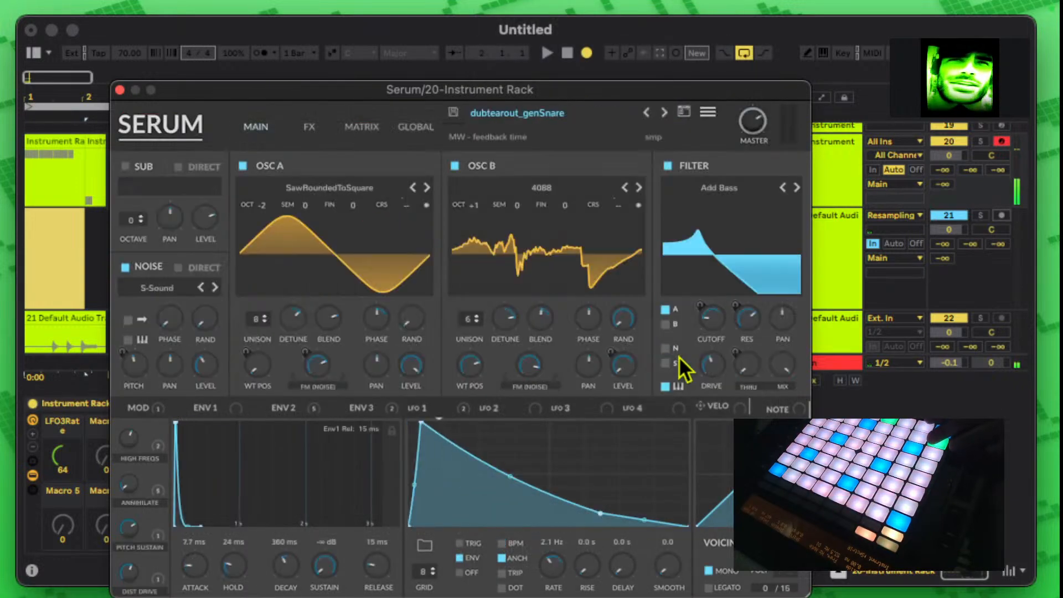
Step: Step back through Serum's presets past DSG_DR_Fish_Kick to DR_Trance_Kick_G_JH, dismissing the loading errors
click(646, 113)
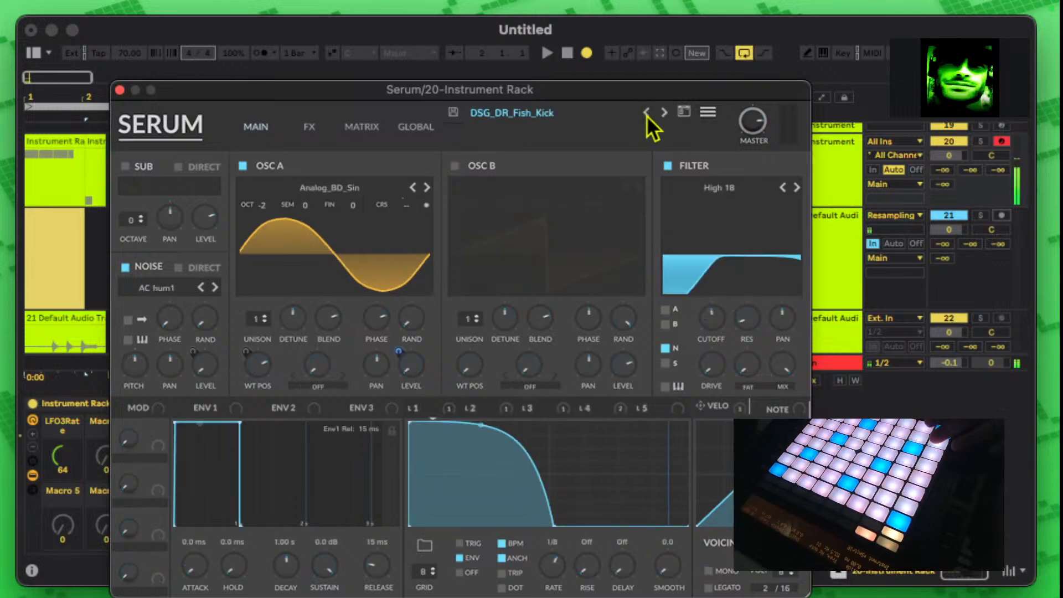
click(647, 114)
click(674, 359)
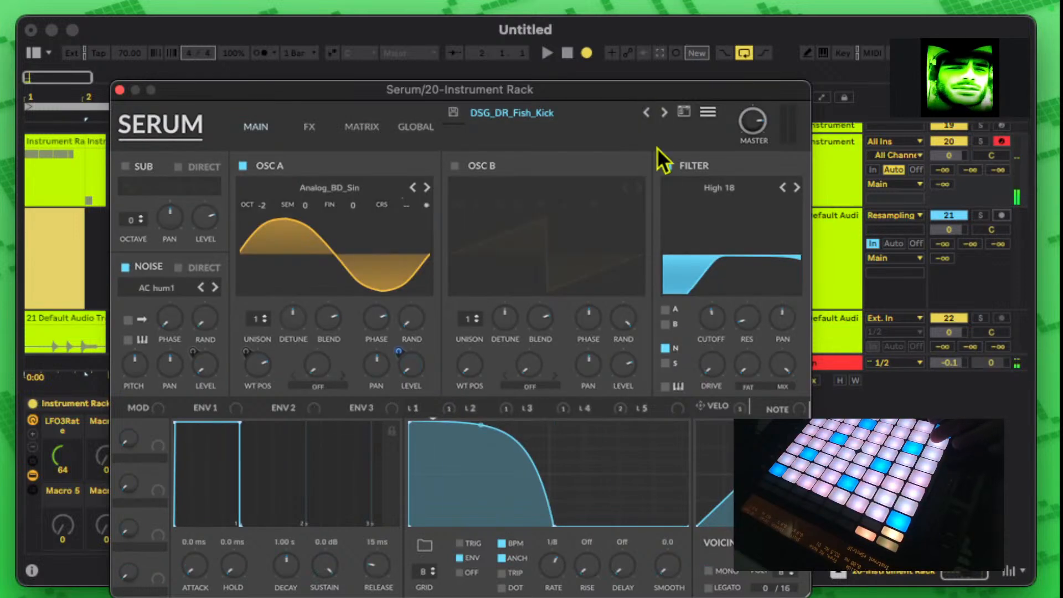
click(648, 114)
click(664, 113)
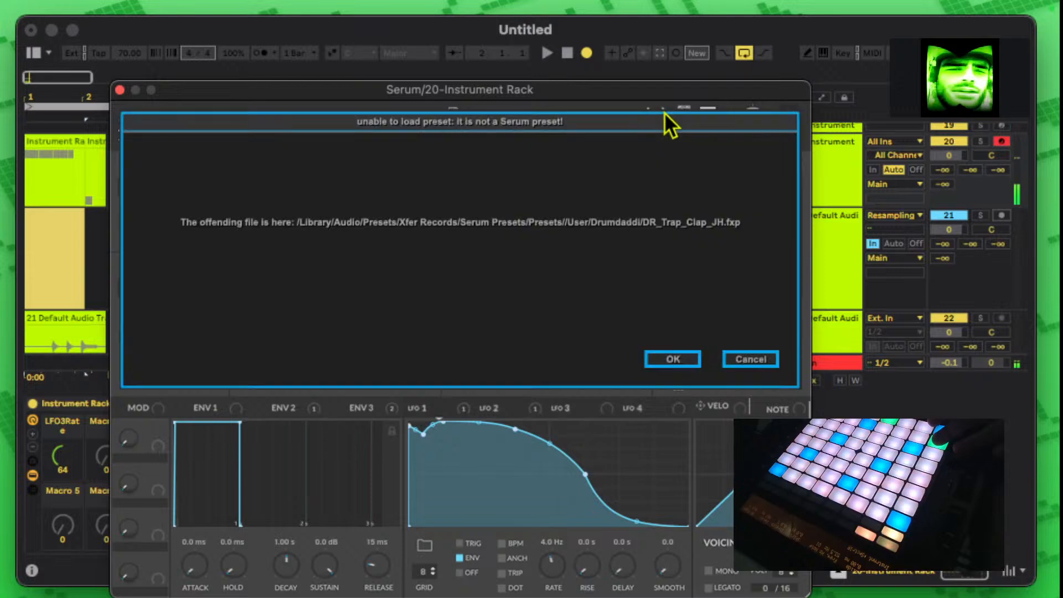
click(675, 361)
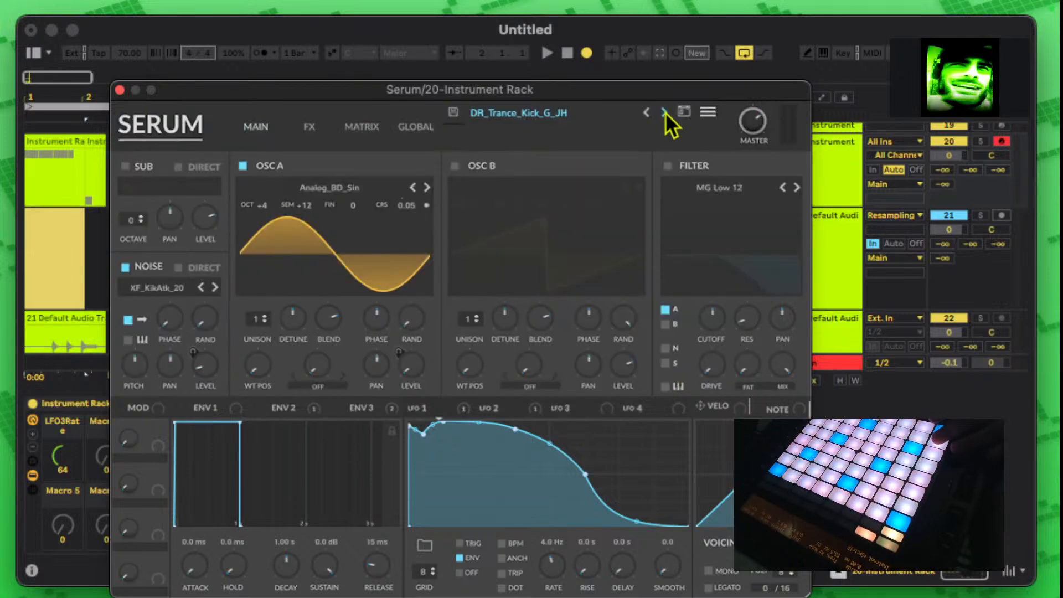
Step: Advance Serum's presets past dubtearout_genSnare to Dub_Riddim_clap and close the Serum window
click(665, 113)
click(664, 113)
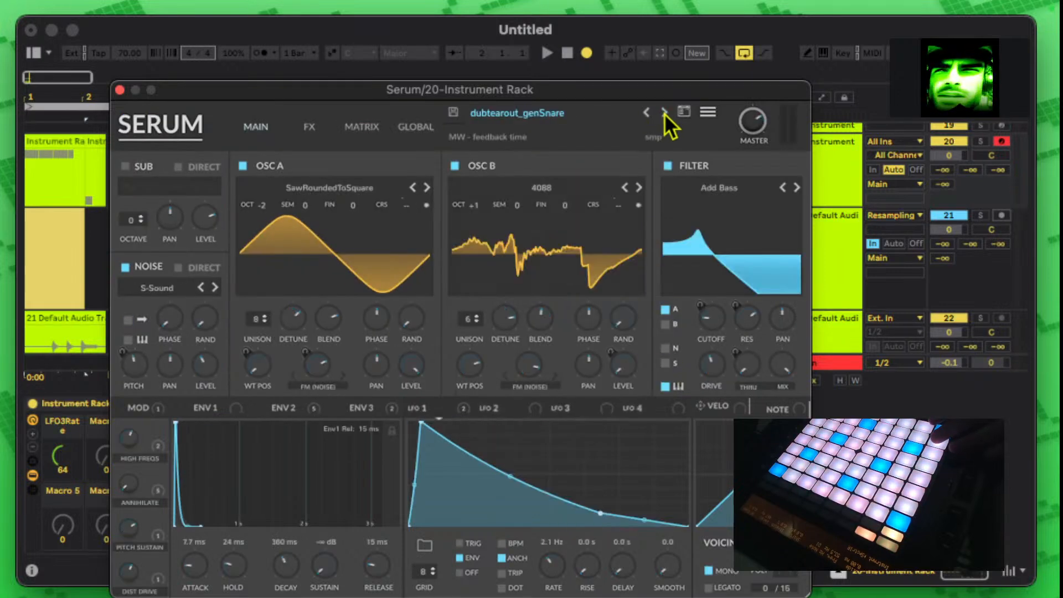
click(665, 113)
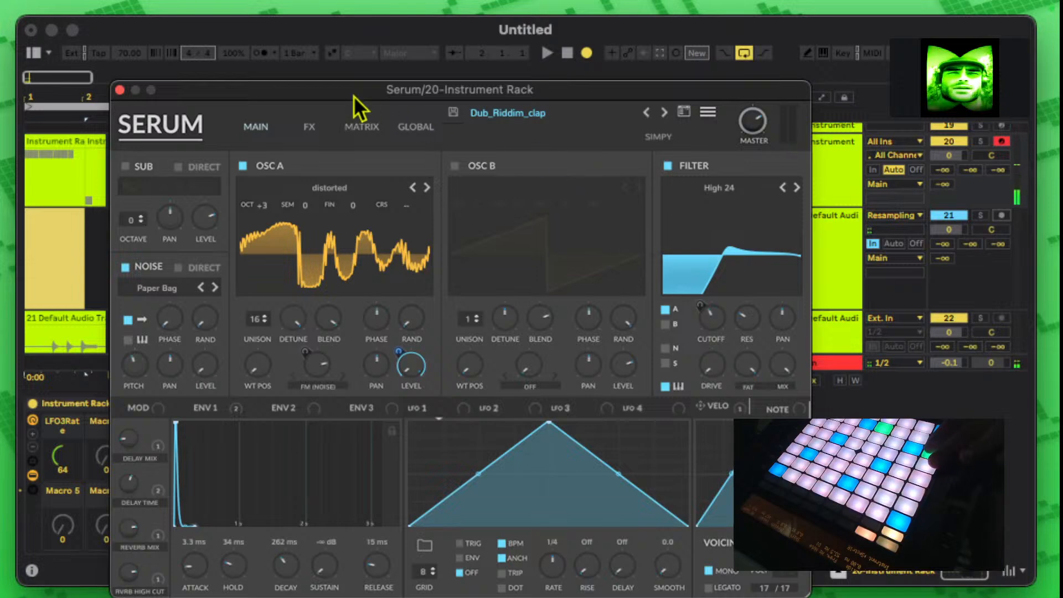
click(120, 90)
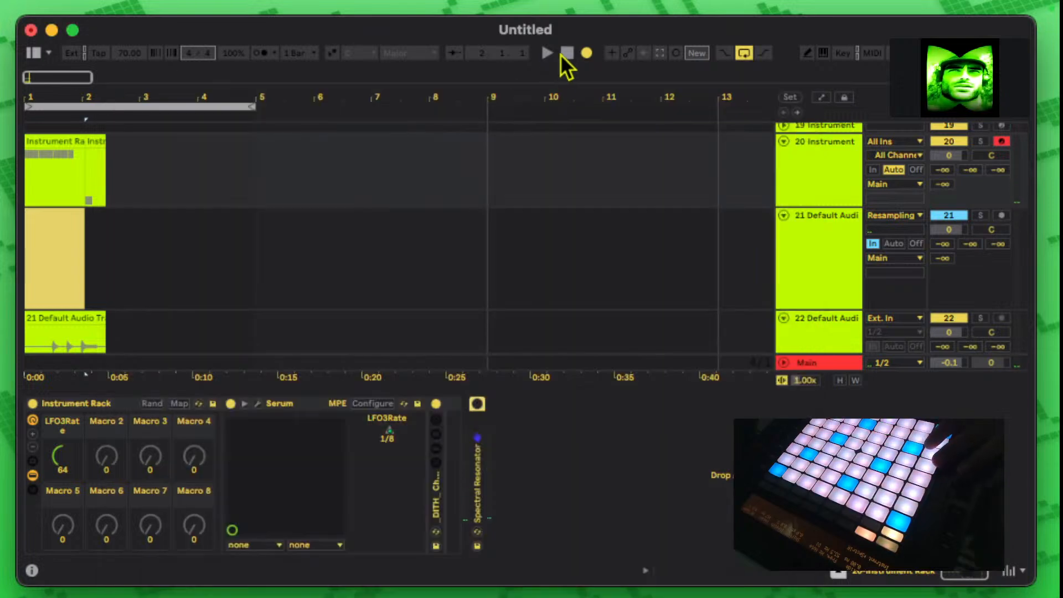
Step: Arm track 21, solo track 20 and record a short resampled take from bar 1
click(588, 53)
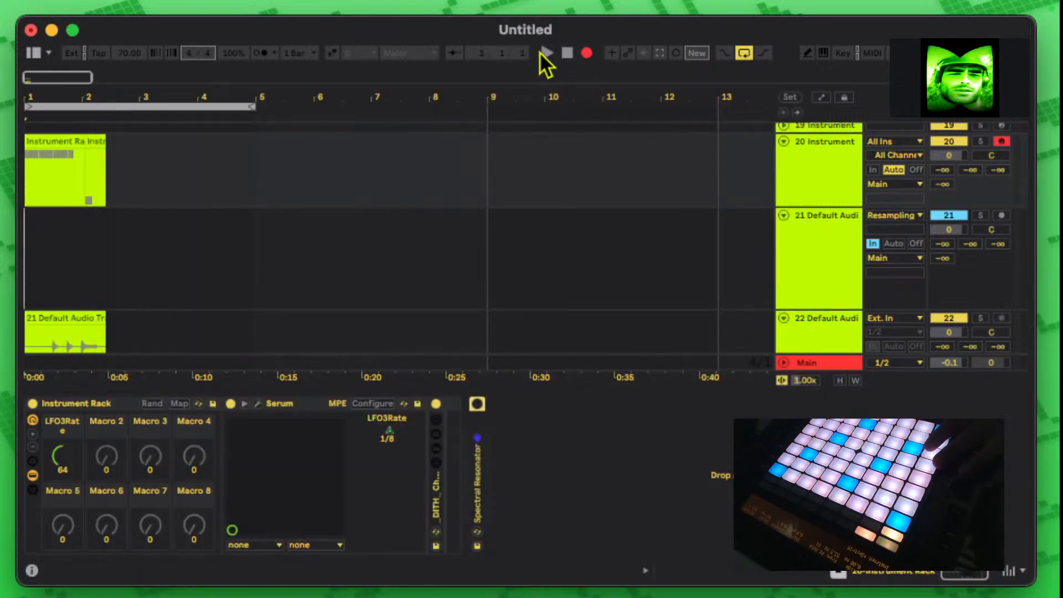
click(1001, 215)
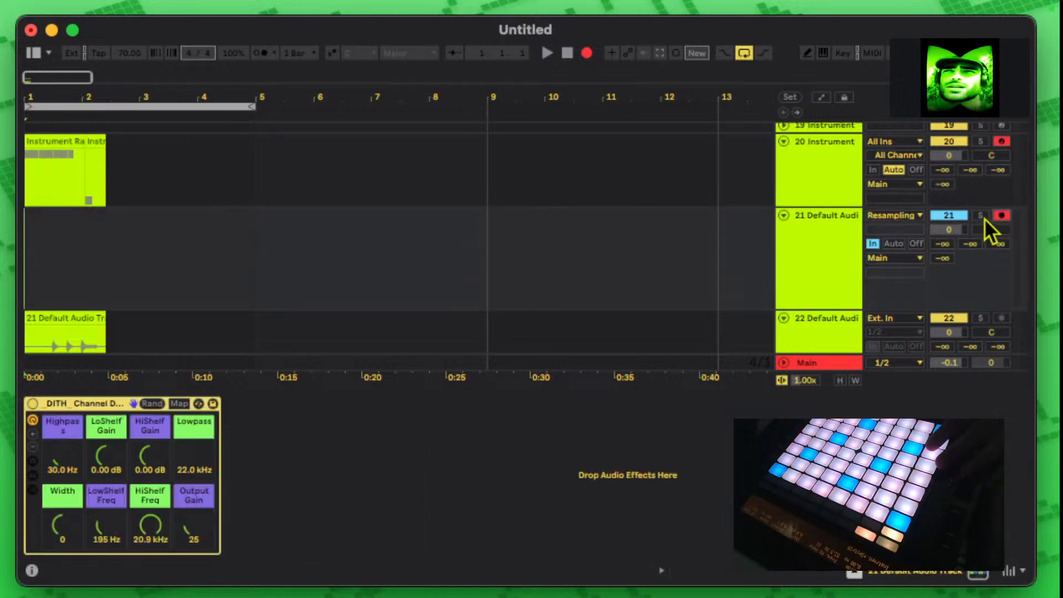
click(980, 142)
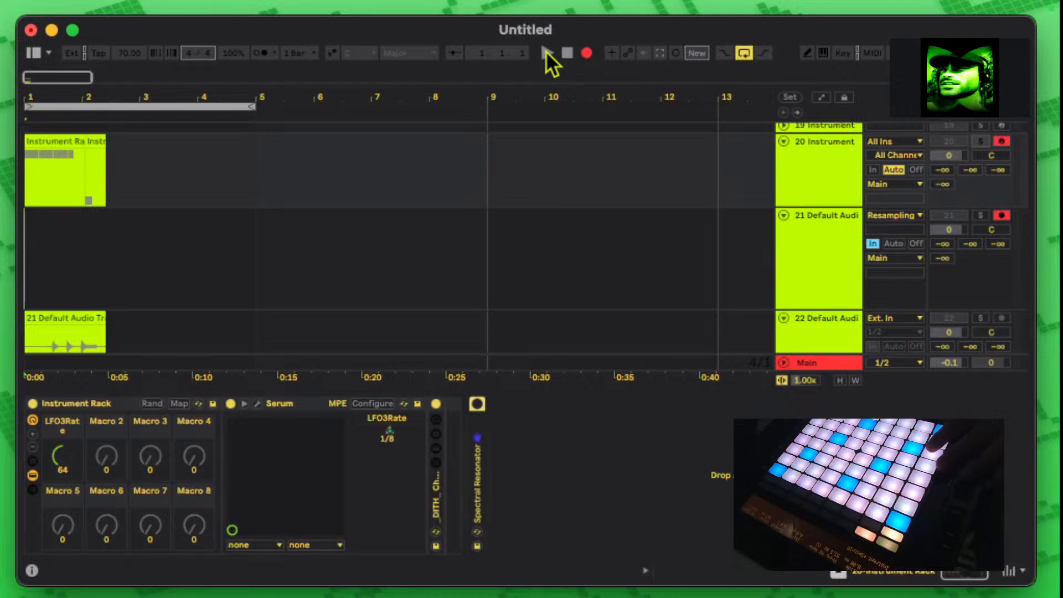
click(547, 53)
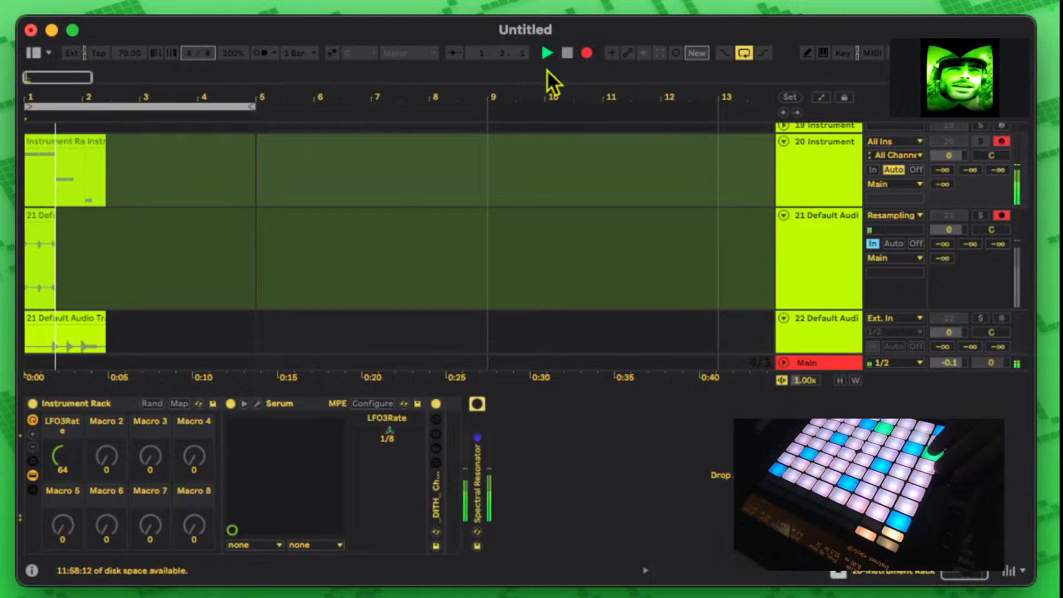
click(568, 52)
Step: Move track 21's new resampled take onto a new audio track below track 23
click(145, 208)
scroll(174, 206, down, 3)
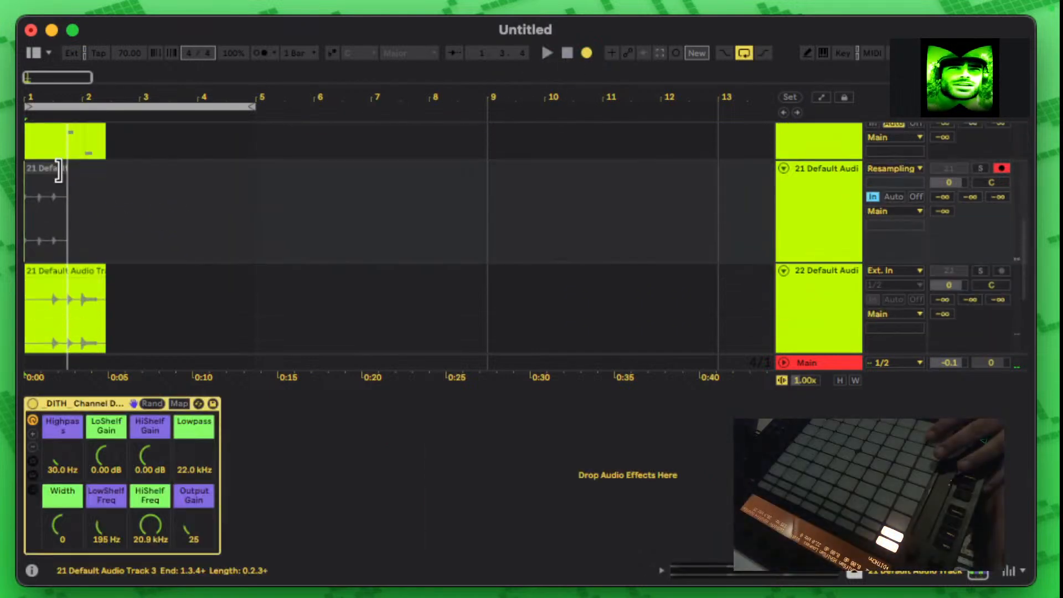
scroll(70, 176, down, 4)
scroll(66, 171, up, 1)
scroll(55, 148, up, 2)
drag(49, 161, 43, 329)
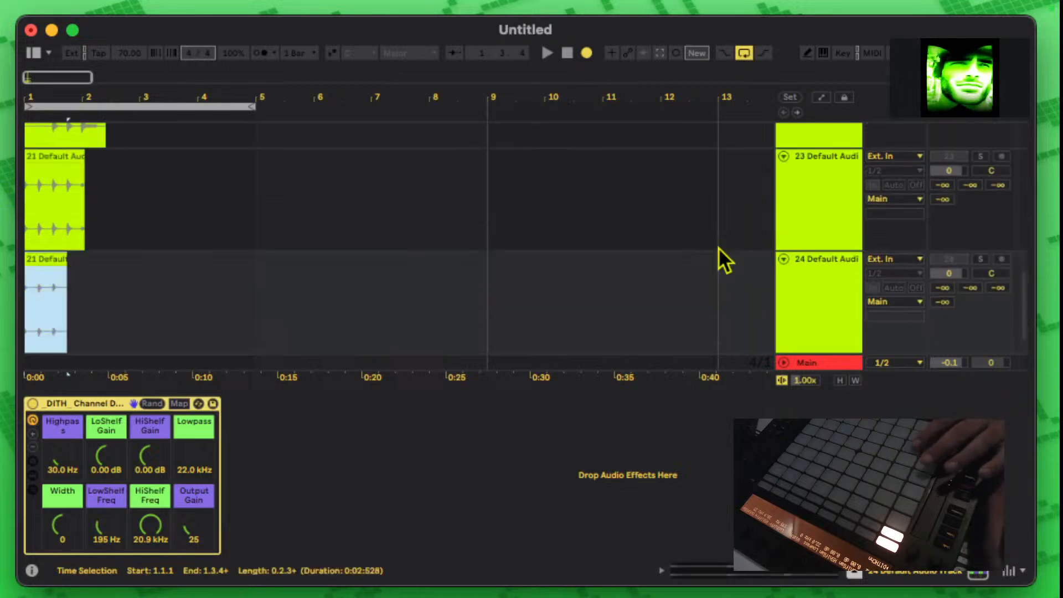
Step: Return to tracks 20 and 21 and select track 20 to show its Instrument Rack
scroll(719, 248, up, 6)
click(809, 271)
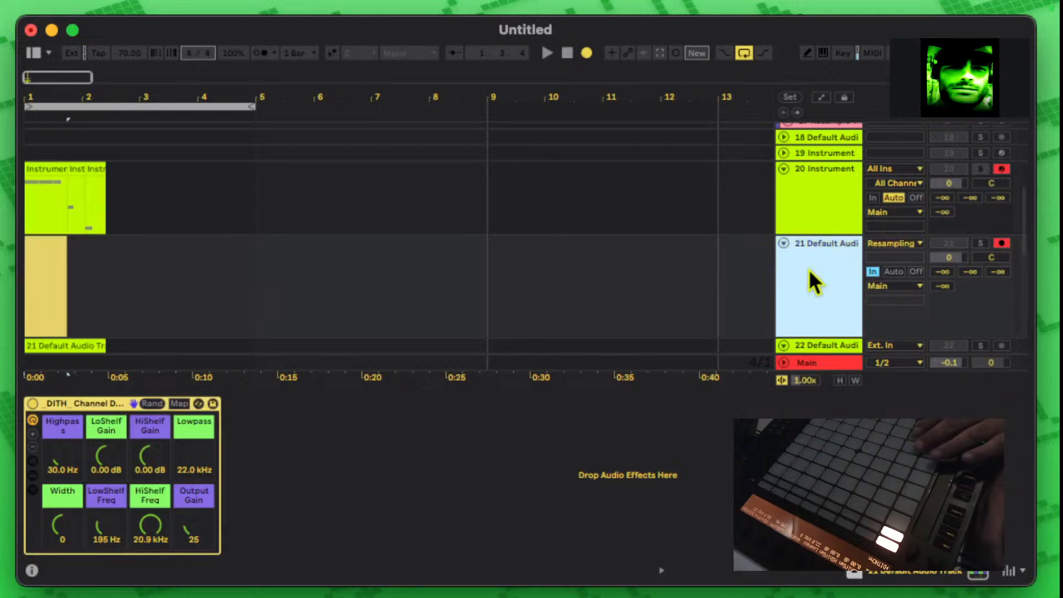
click(853, 172)
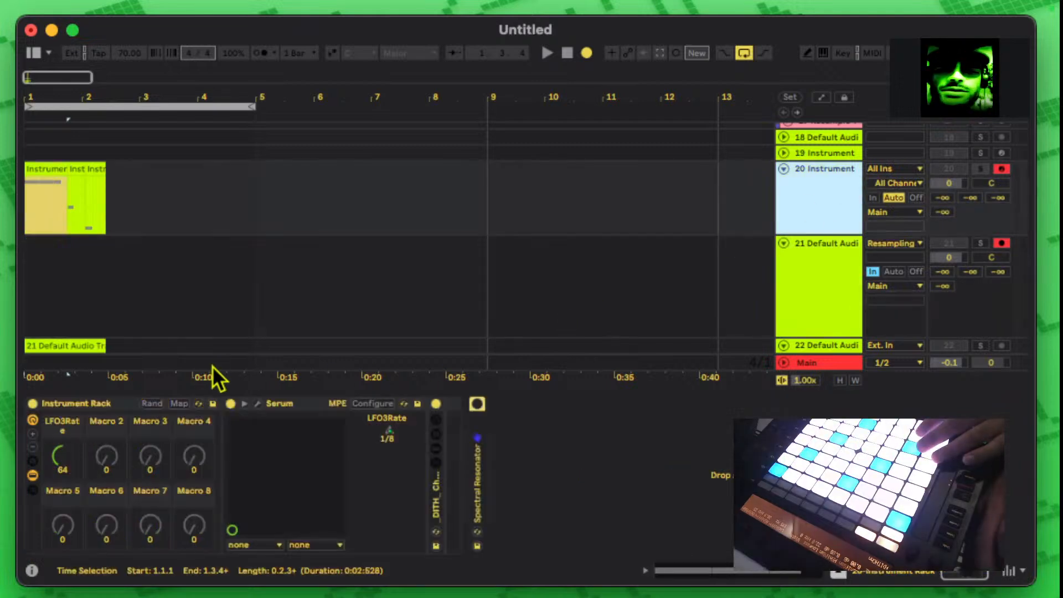
Step: Open Serum on track 20 and try dubtearout_genSnare from the User Drumdaddi presets, advancing one preset to Dub_Riddim_clap
click(257, 403)
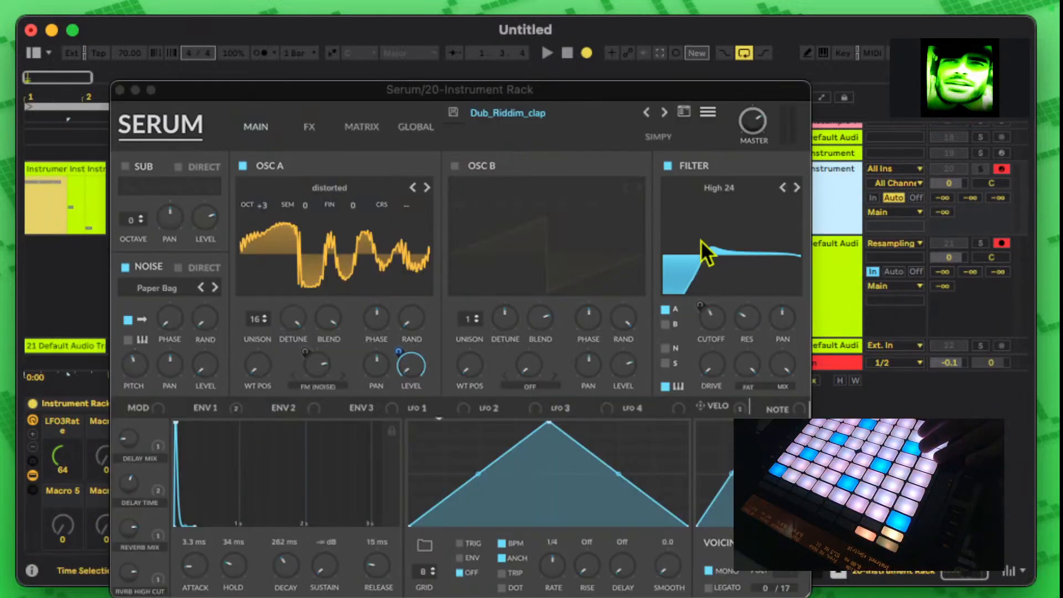
click(543, 114)
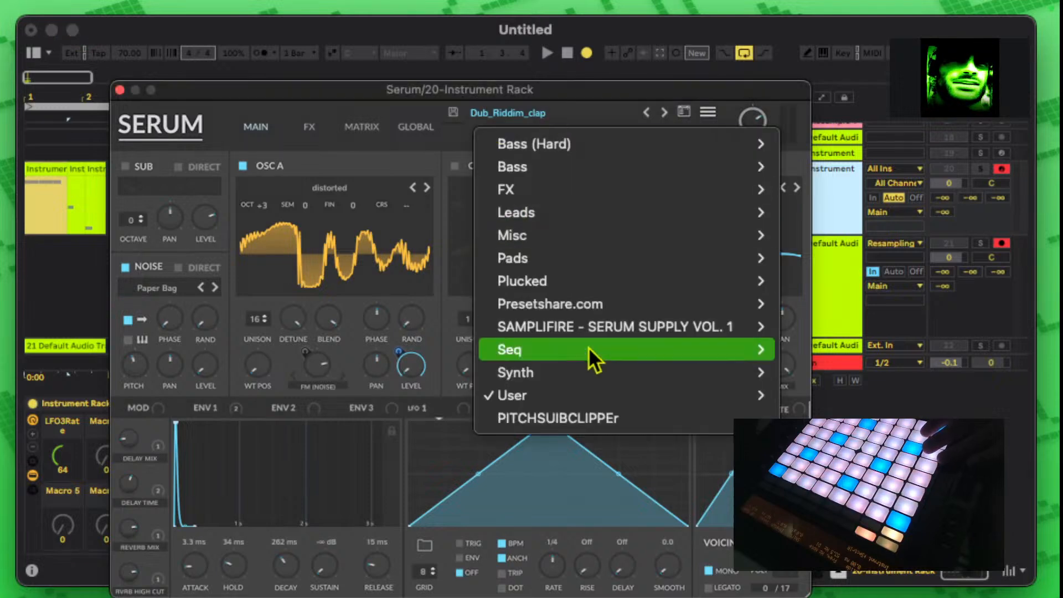
mouse_move(578, 397)
mouse_move(400, 350)
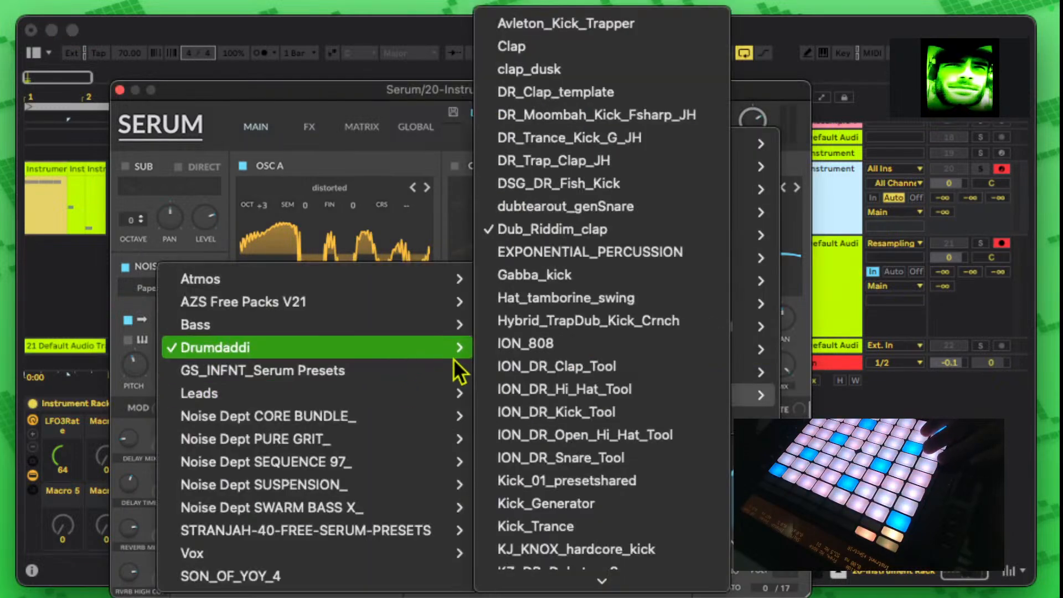
click(587, 207)
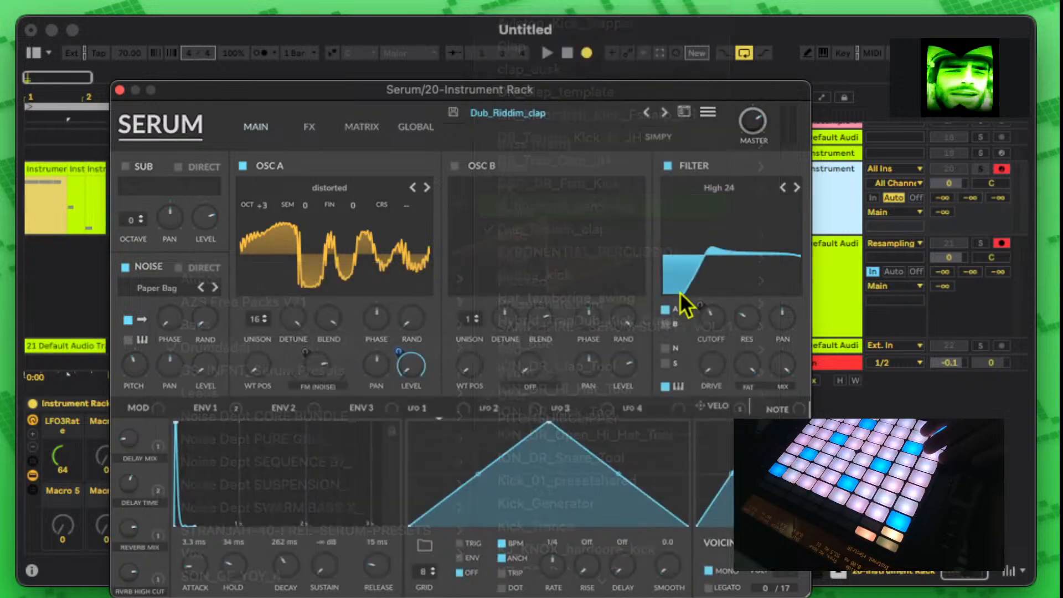
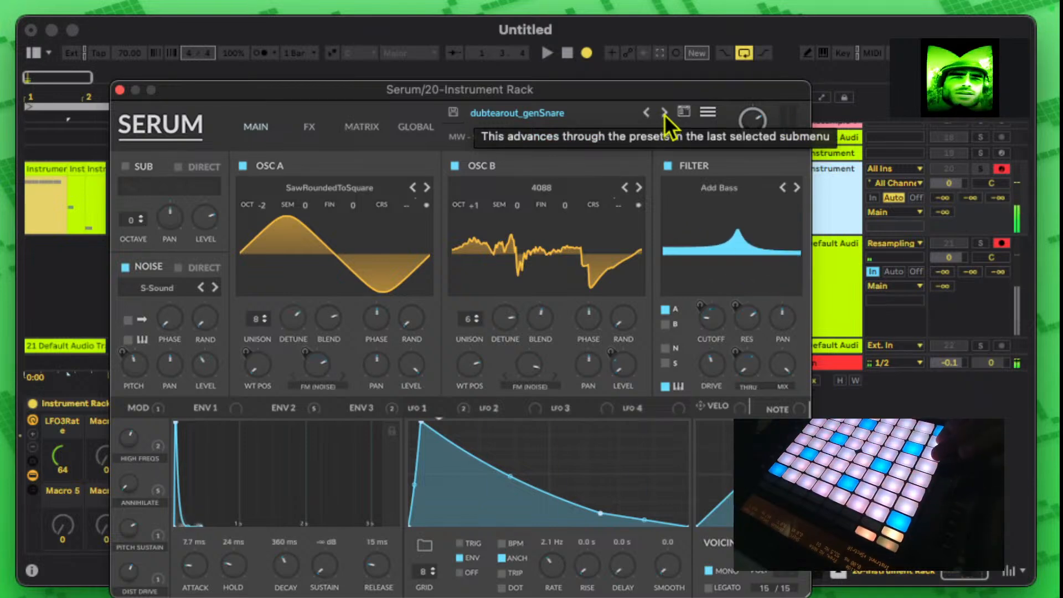
click(664, 113)
Step: Load NRGRZVK_SYNTHETIC_SNARE from Serum's User Drumdaddi presets and close the Serum window
click(521, 115)
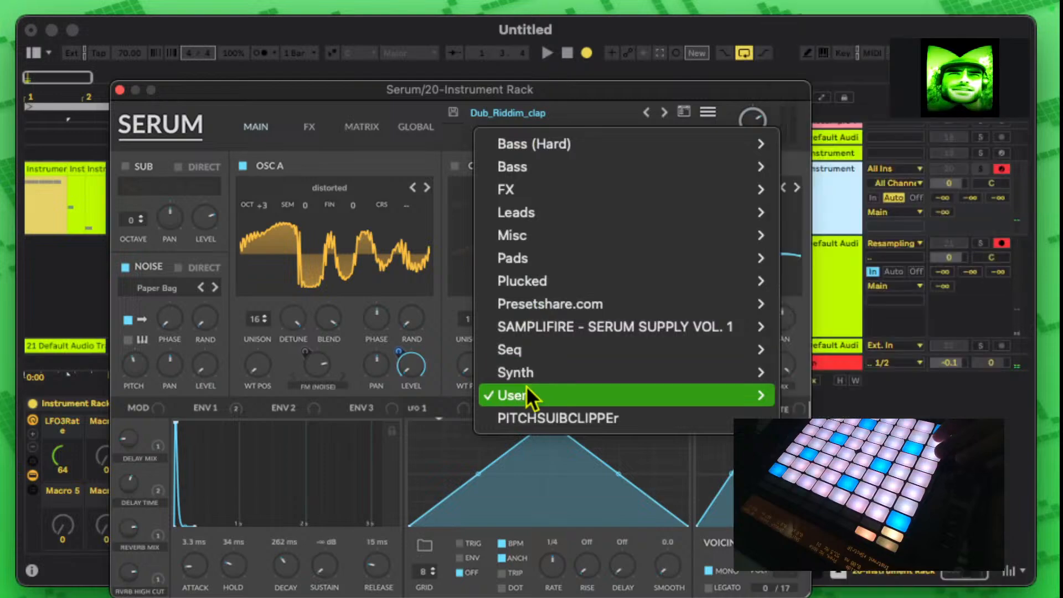
mouse_move(527, 387)
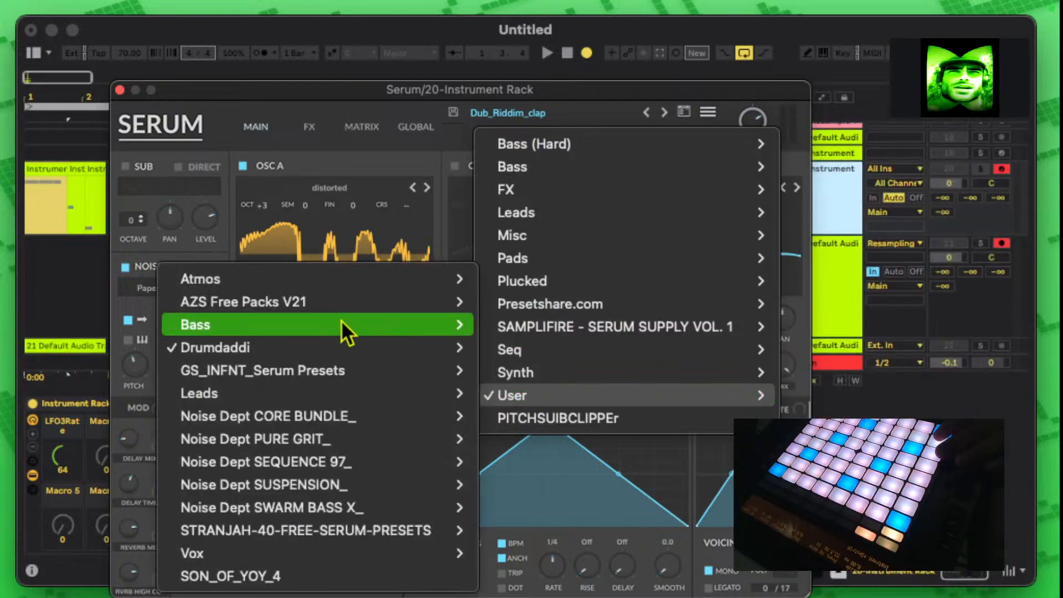
mouse_move(333, 344)
scroll(554, 358, down, 5)
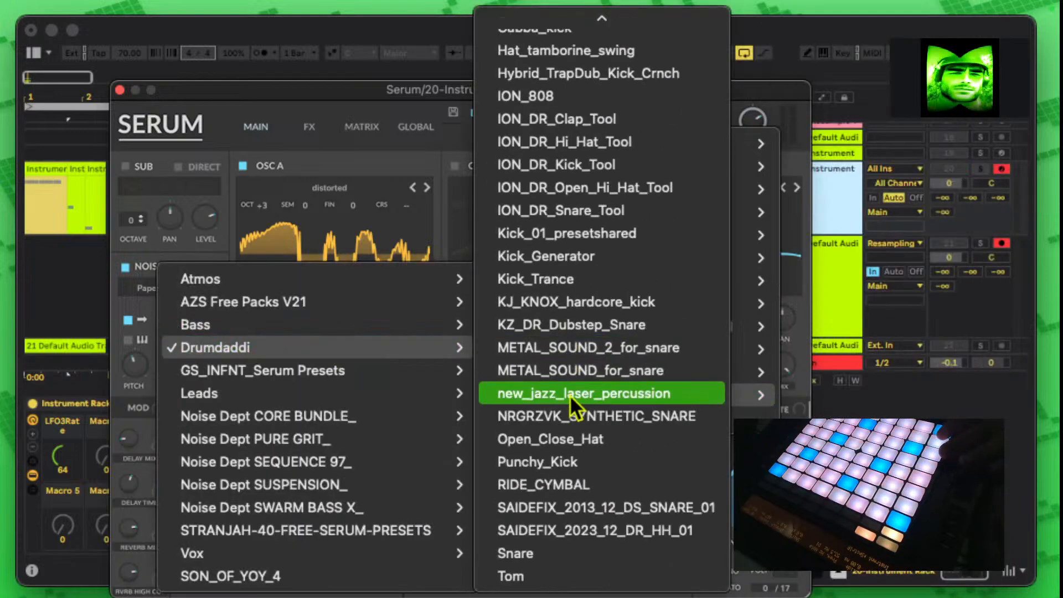
click(597, 417)
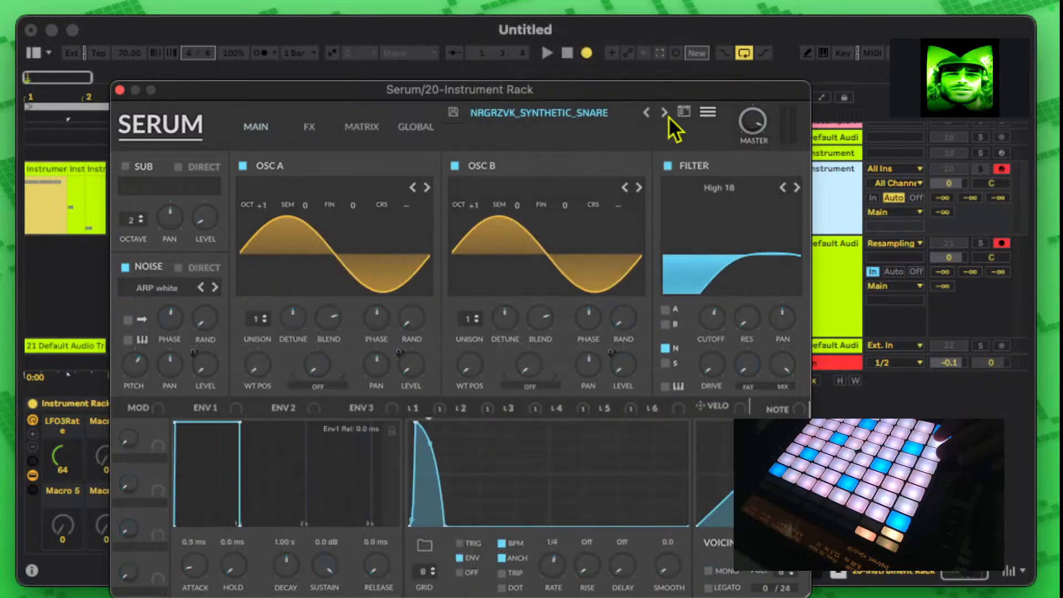
click(120, 90)
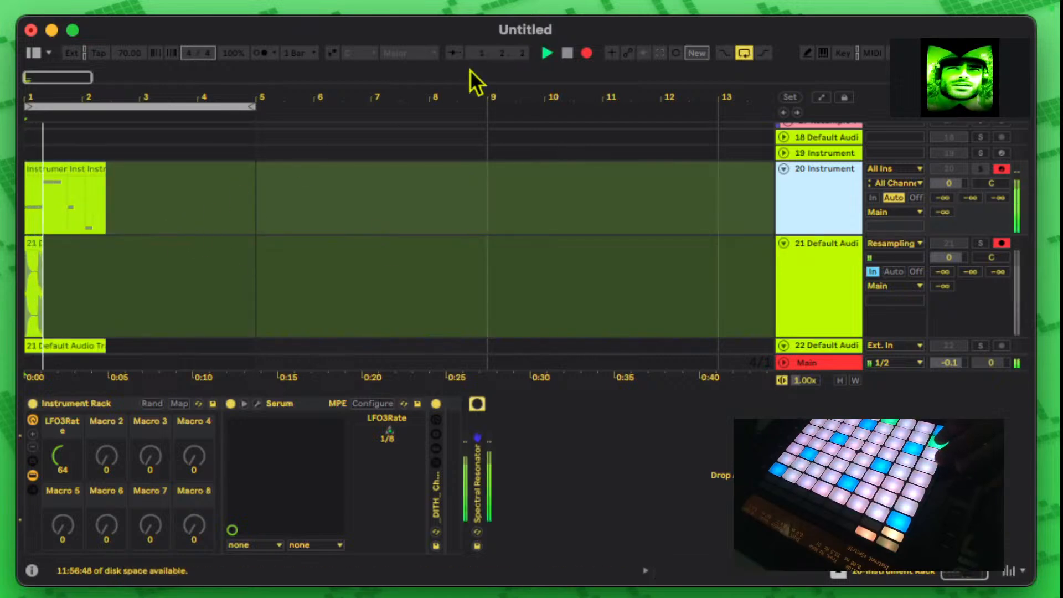
Step: Record a resampled take about one bar long from bar 1 on track 21 and stop the recording
scroll(318, 188, down, 3)
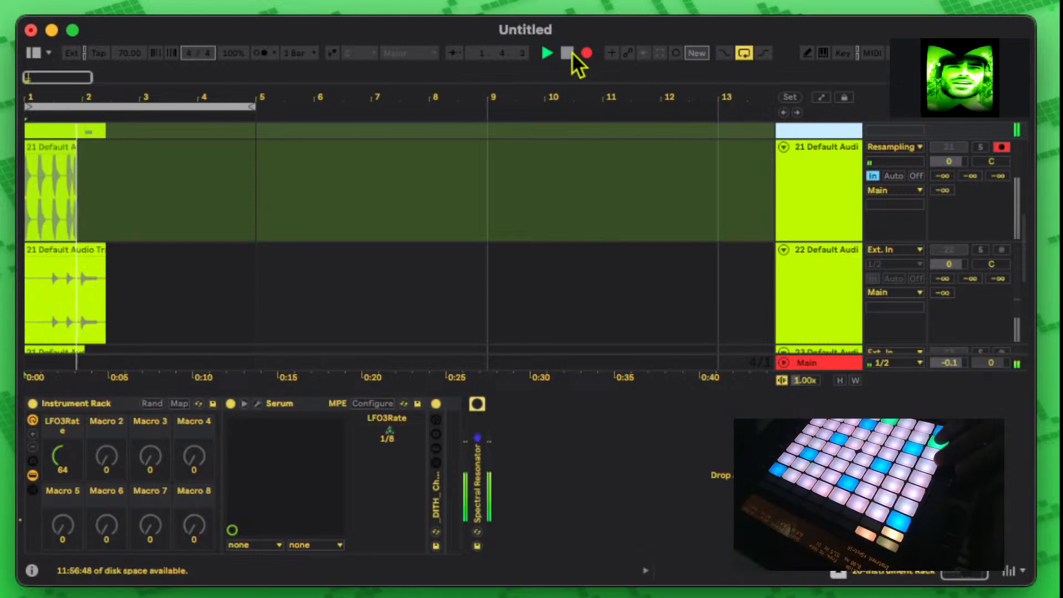
click(571, 53)
drag(95, 100, 95, 144)
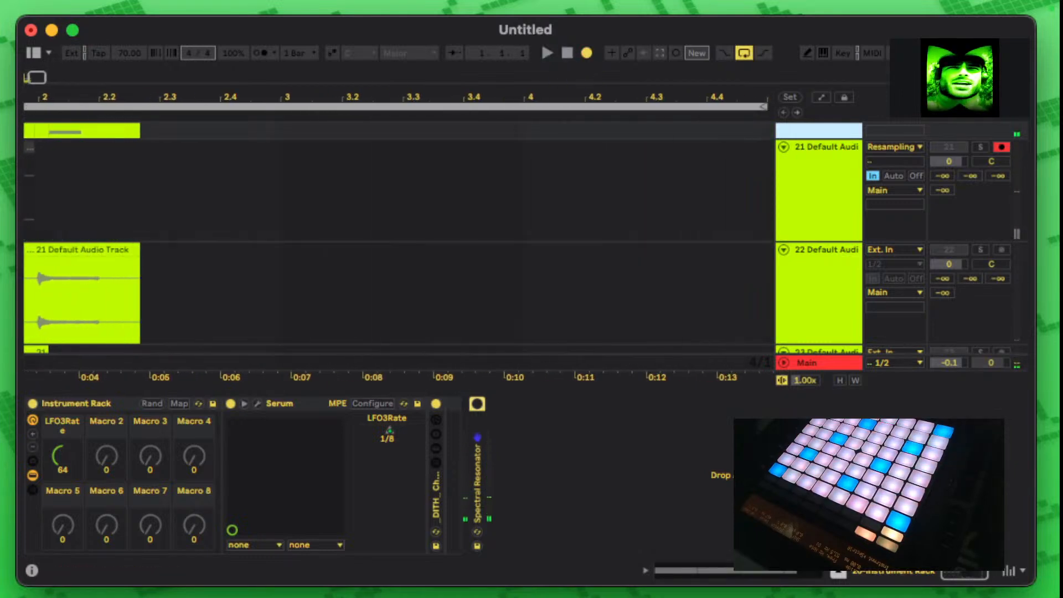
scroll(261, 251, left, 5)
scroll(250, 250, down, 2)
scroll(252, 247, up, 4)
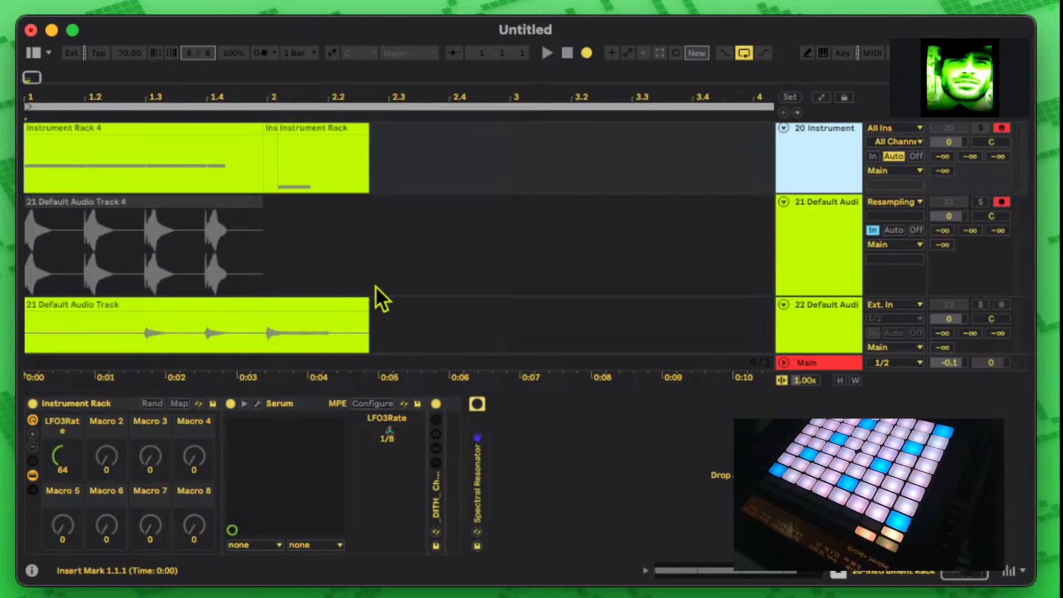
Step: Disarm tracks 21 and 20 and set track 21's monitoring to Auto
click(419, 239)
click(437, 221)
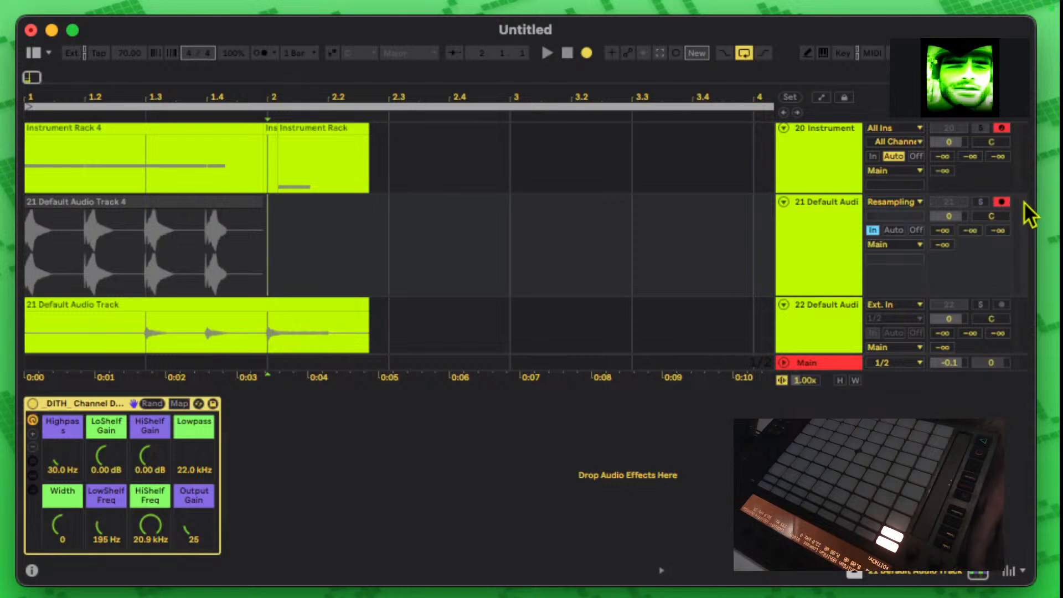
click(1003, 203)
click(1003, 128)
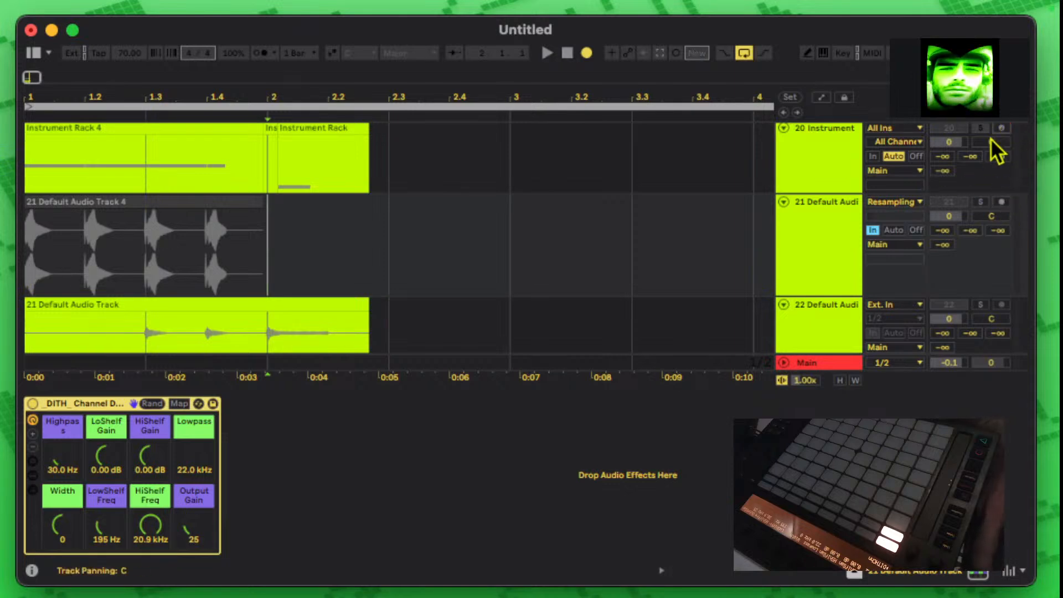
click(898, 230)
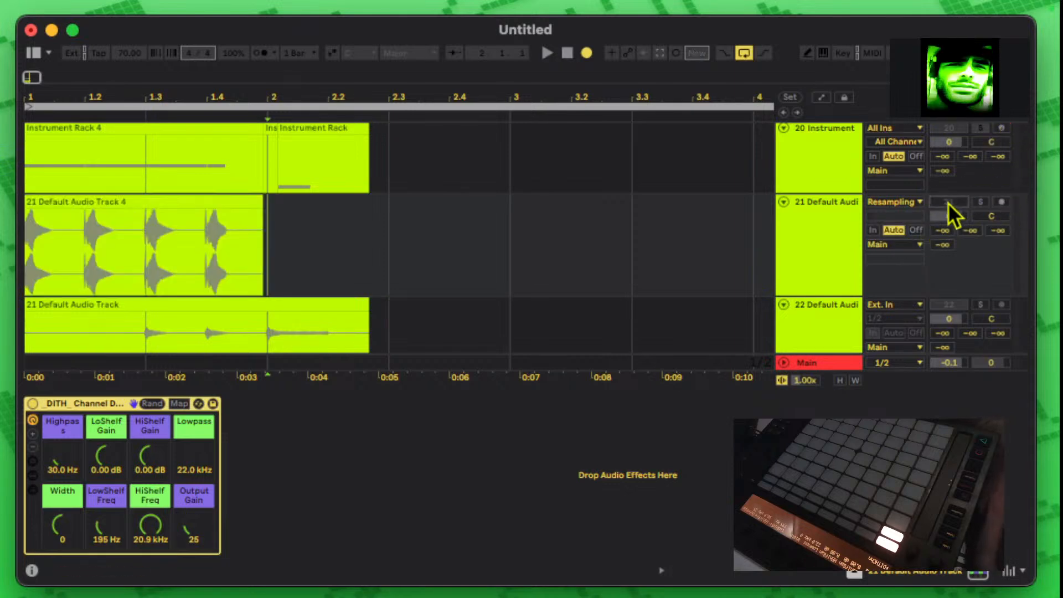
Step: Look over the resampled takes on tracks 21 to 24 and the states of the tracks above them
scroll(973, 224, down, 3)
scroll(973, 224, down, 5)
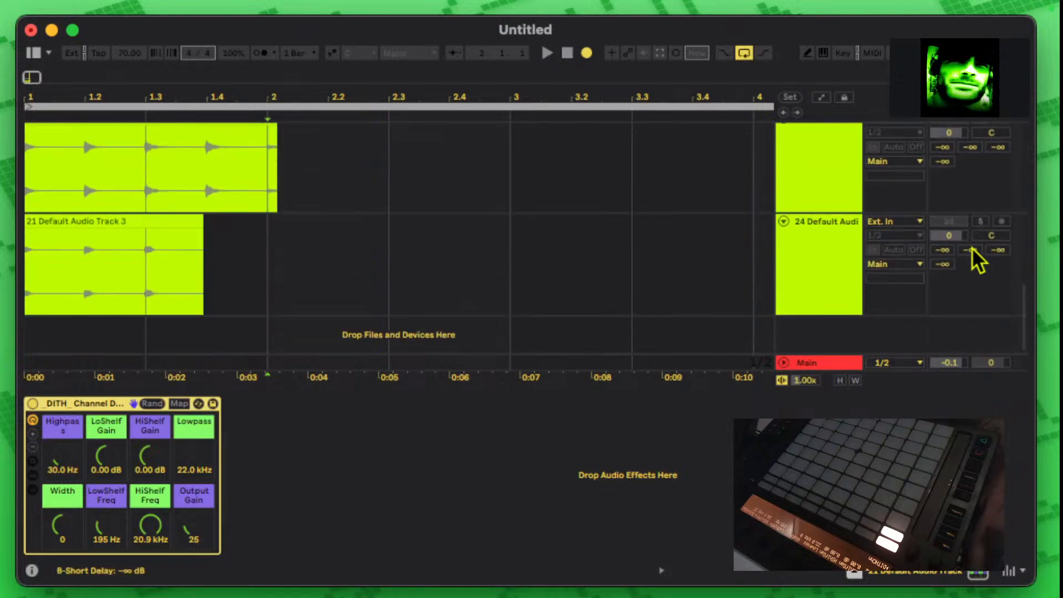
scroll(965, 240, up, 6)
scroll(966, 239, up, 4)
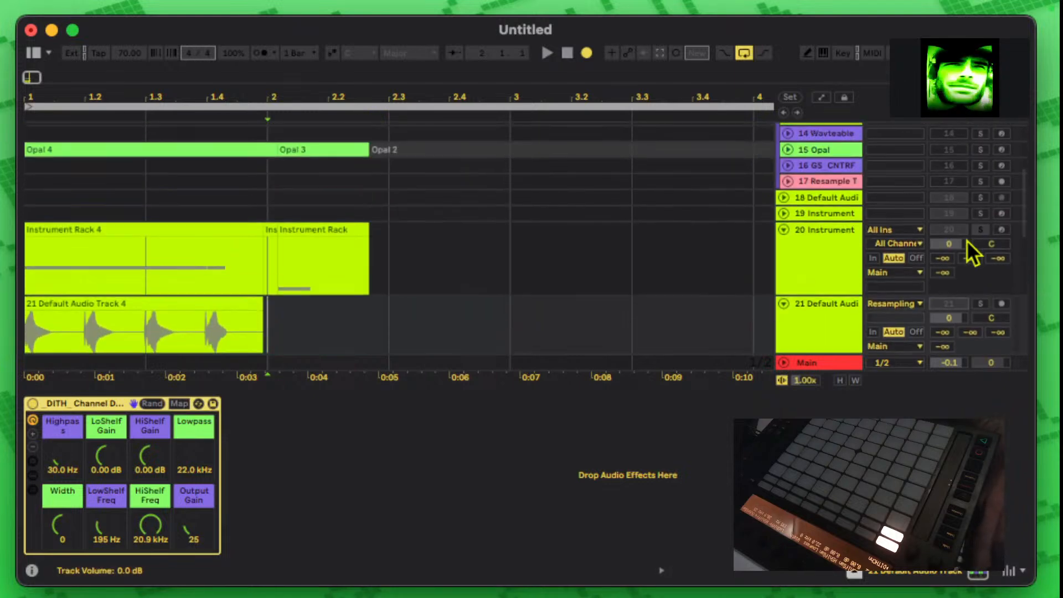
scroll(967, 239, down, 3)
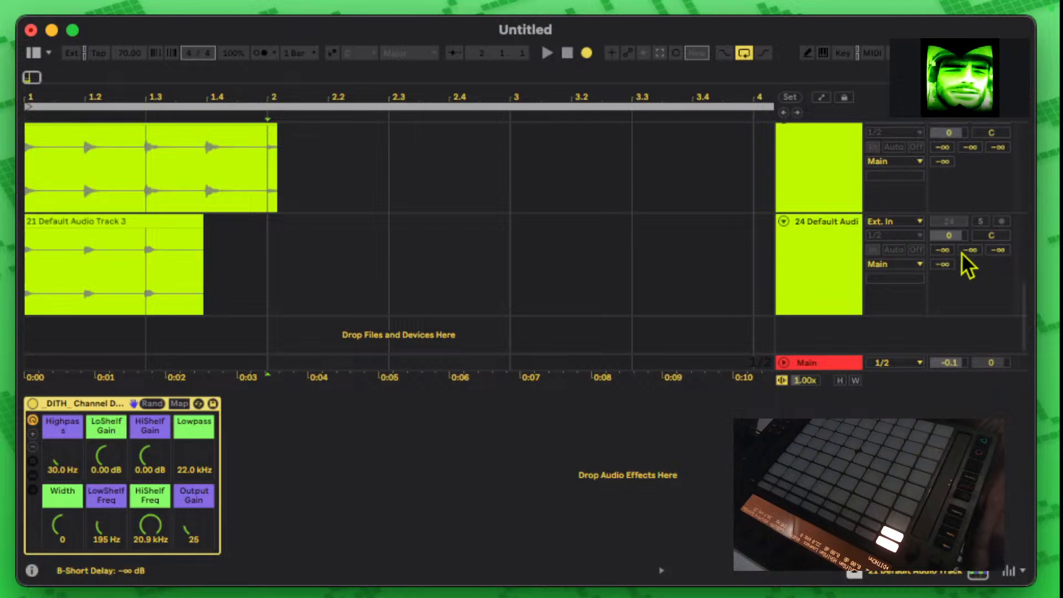
scroll(963, 251, up, 5)
scroll(953, 173, up, 3)
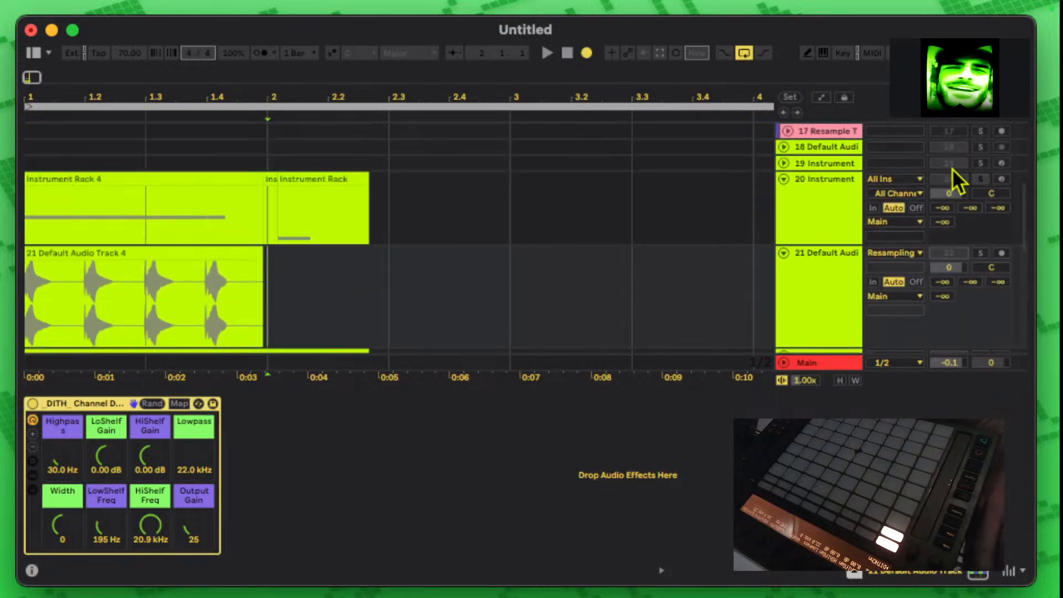
scroll(942, 252, up, 6)
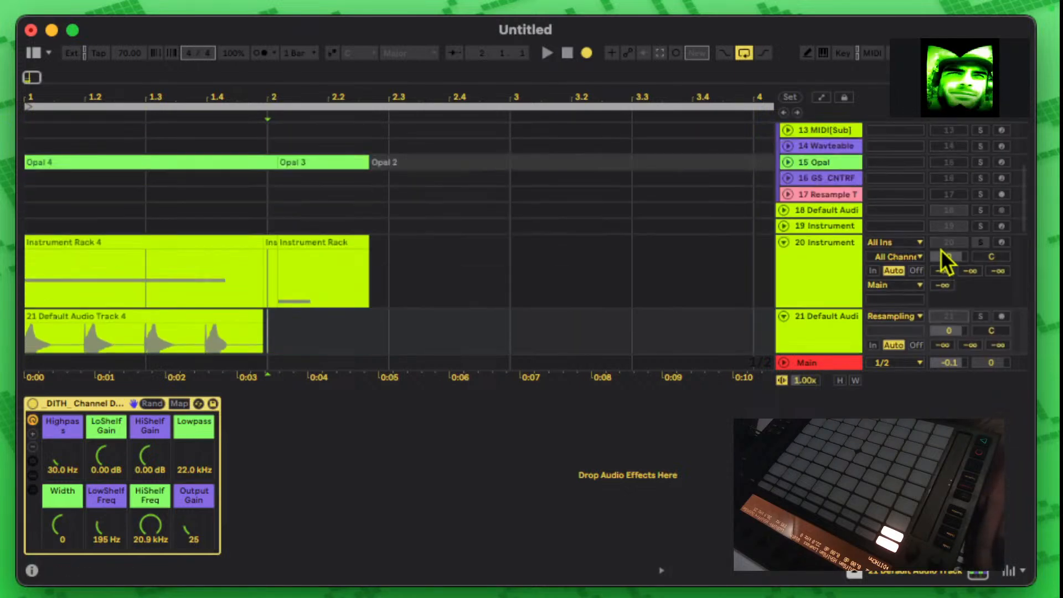
scroll(942, 249, down, 5)
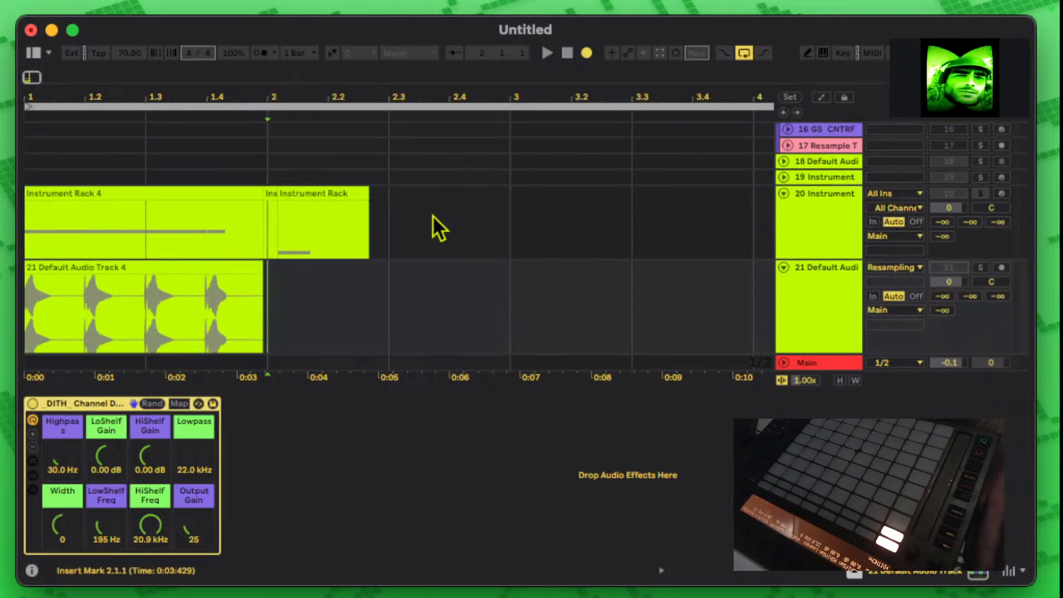
scroll(903, 246, down, 5)
scroll(361, 244, up, 8)
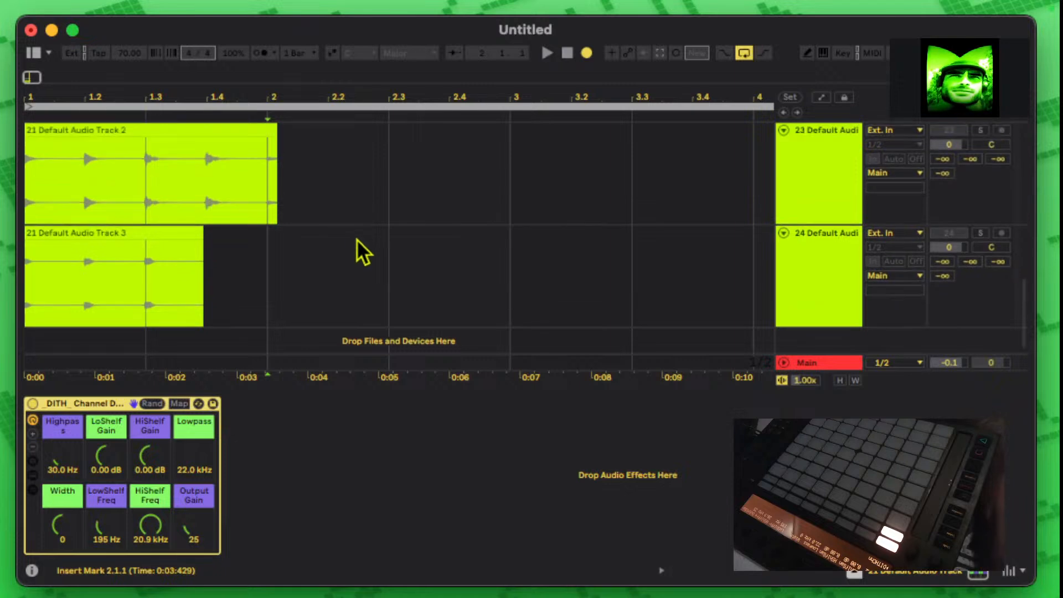
Step: Set the interface theme to Immaterial in the Theme & Colors settings
click(65, 12)
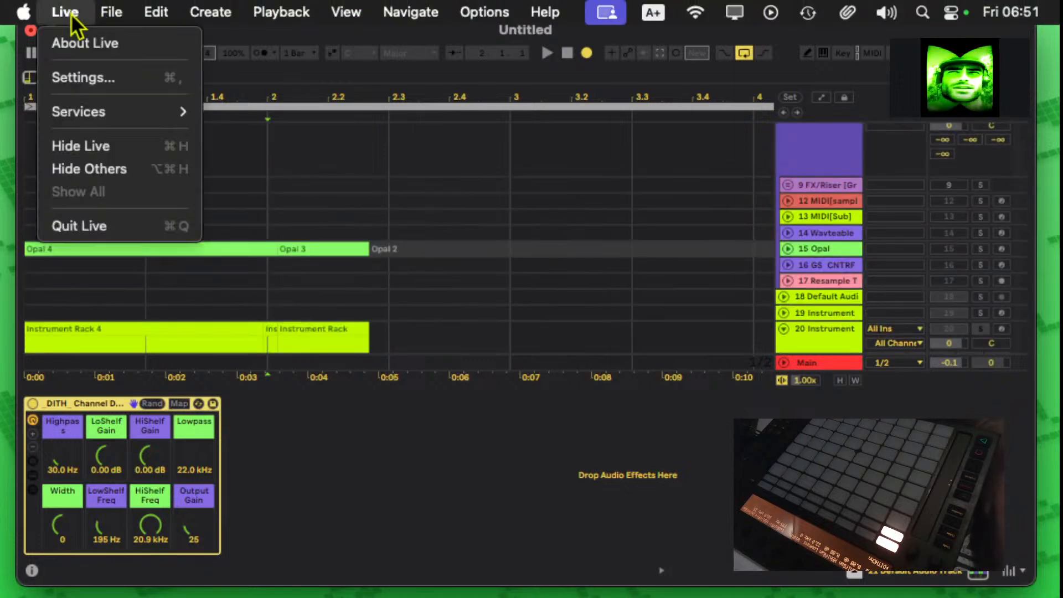
click(86, 76)
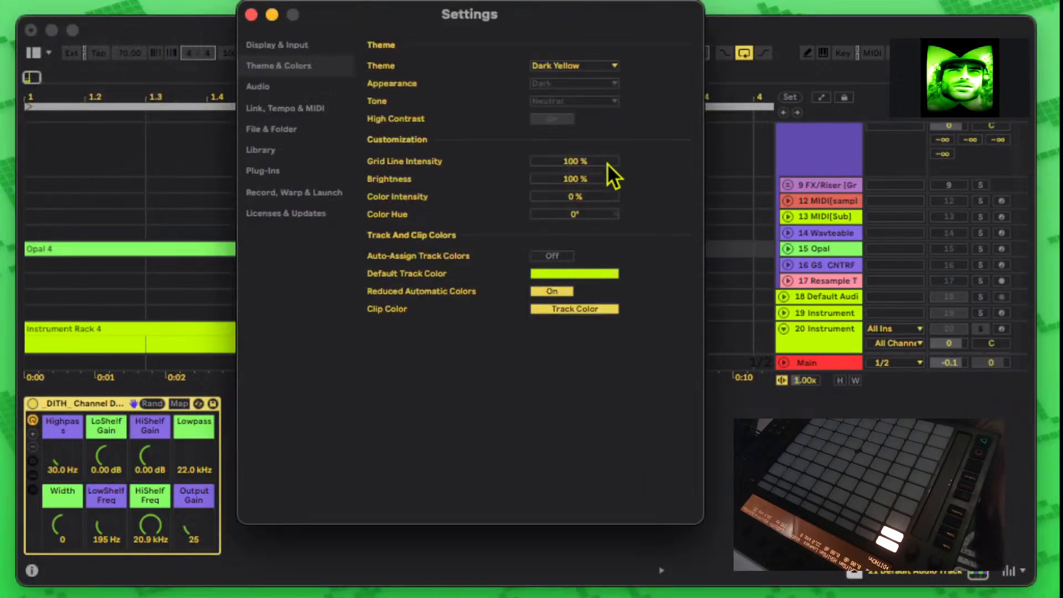
click(587, 68)
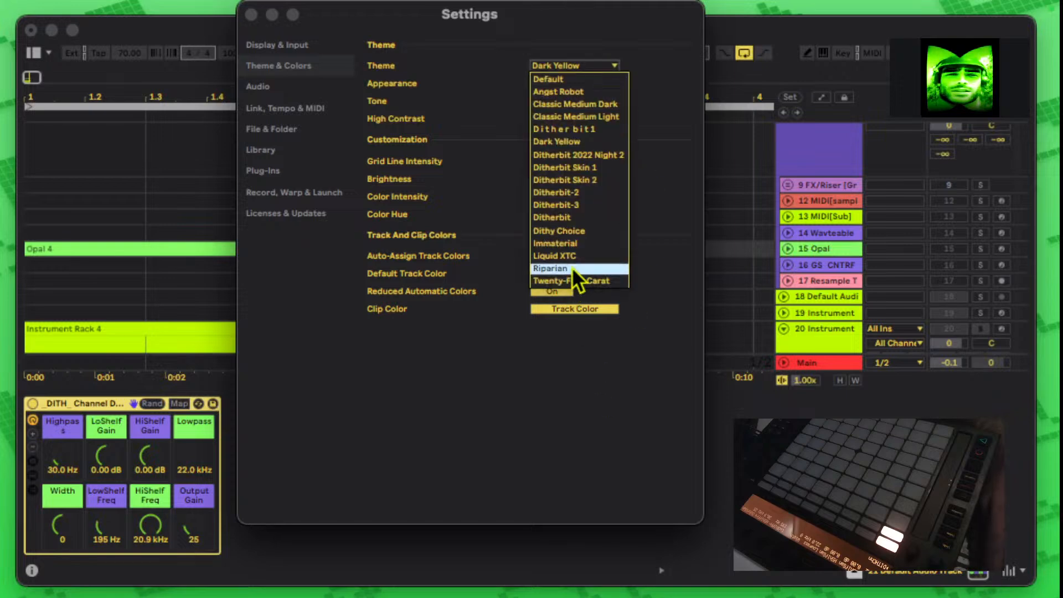
click(580, 242)
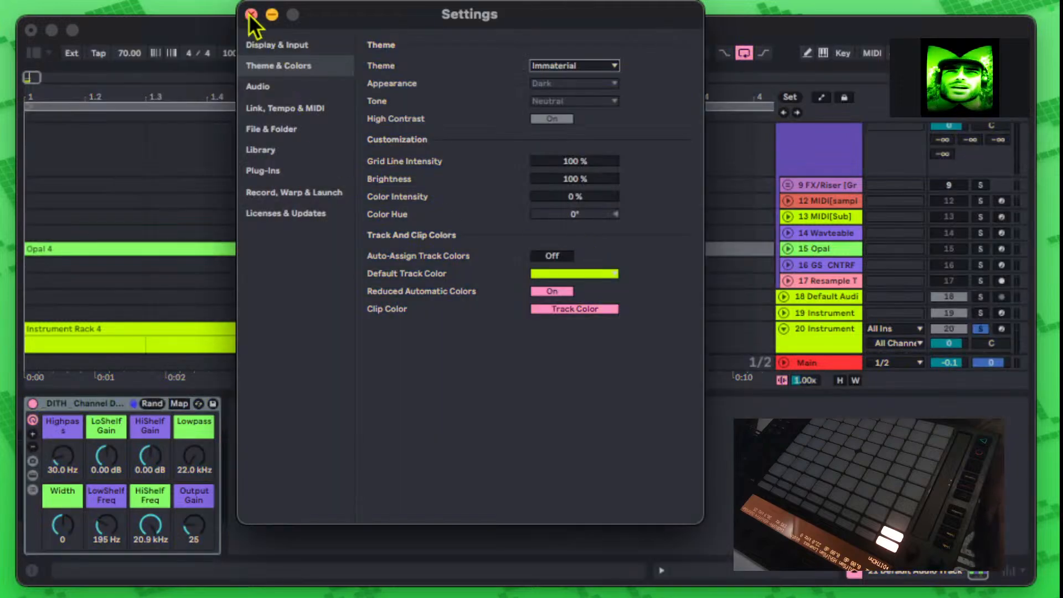
Step: Unsolo track 20, compare its devices with track 19's, and deactivate and fold track 20
scroll(875, 255, down, 2)
scroll(888, 257, up, 5)
scroll(894, 260, down, 5)
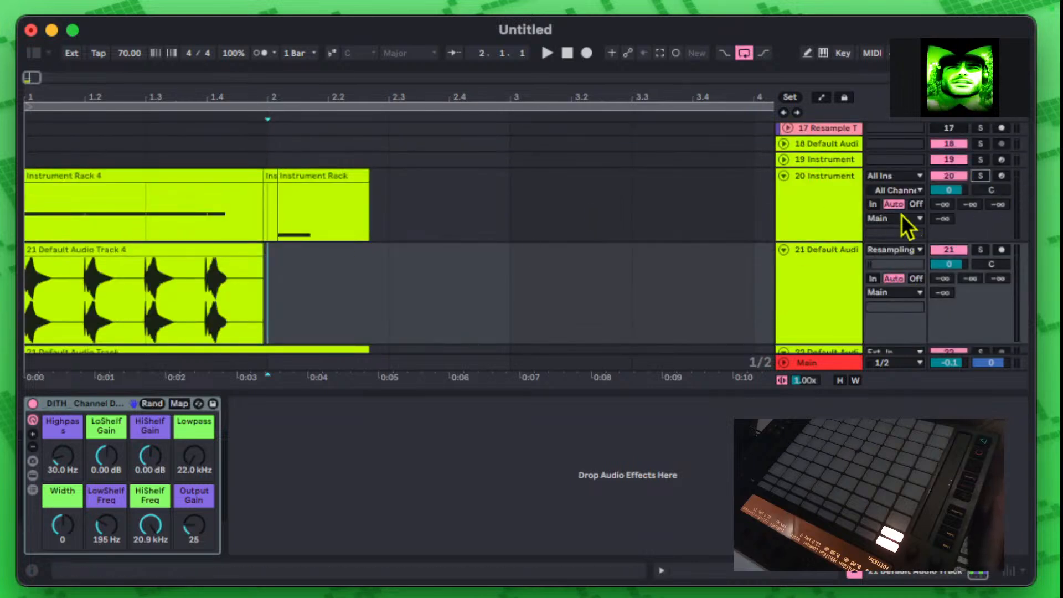
click(813, 182)
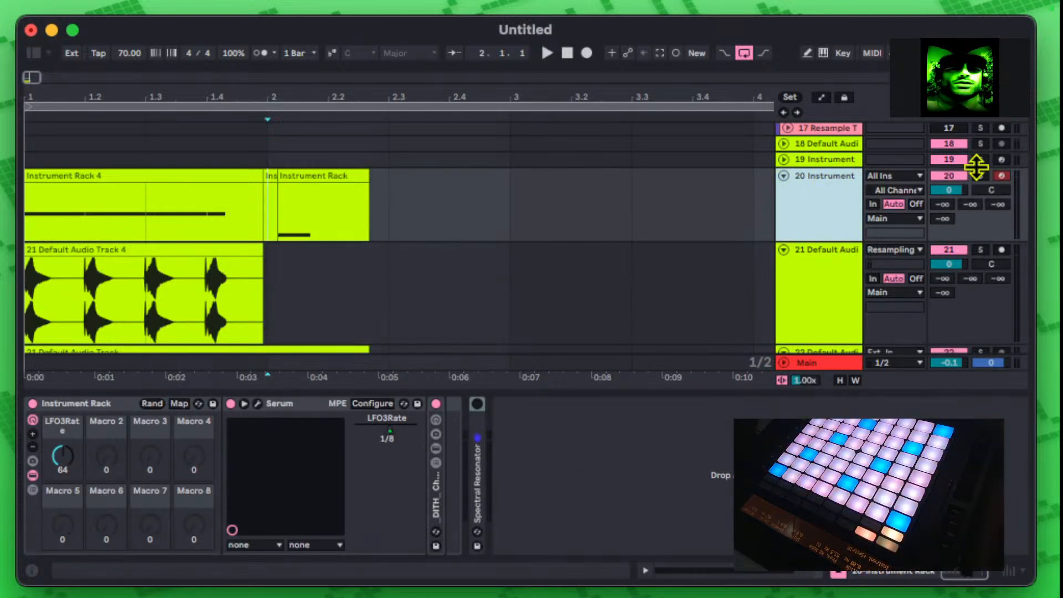
click(814, 160)
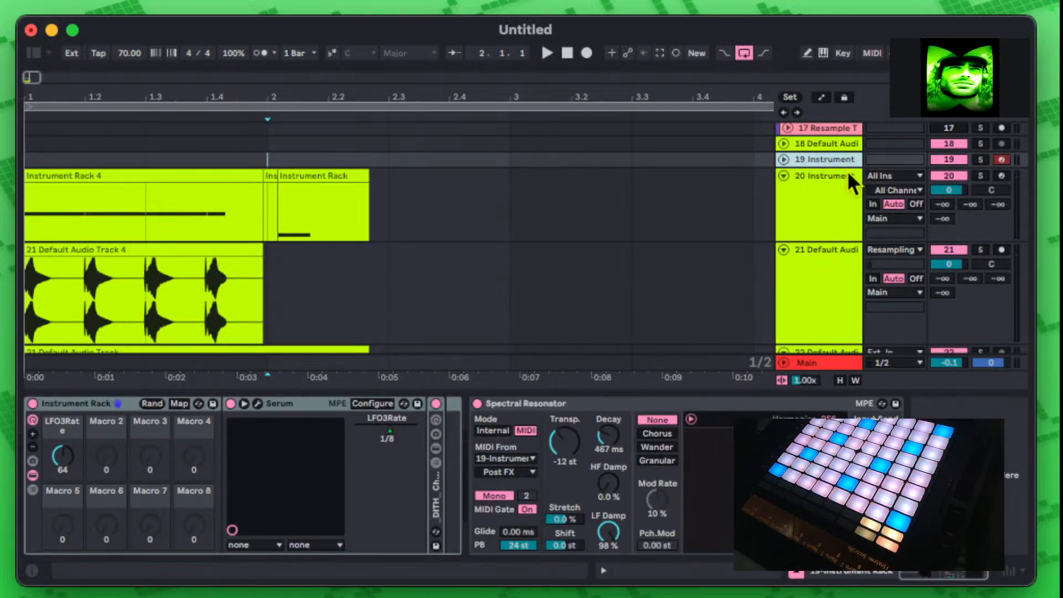
click(837, 176)
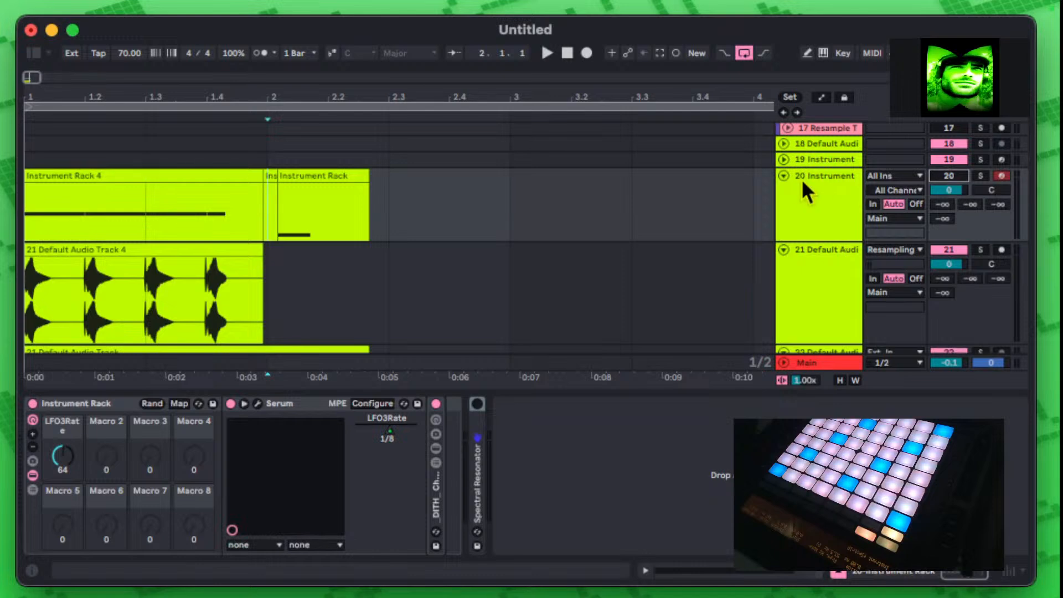
click(783, 176)
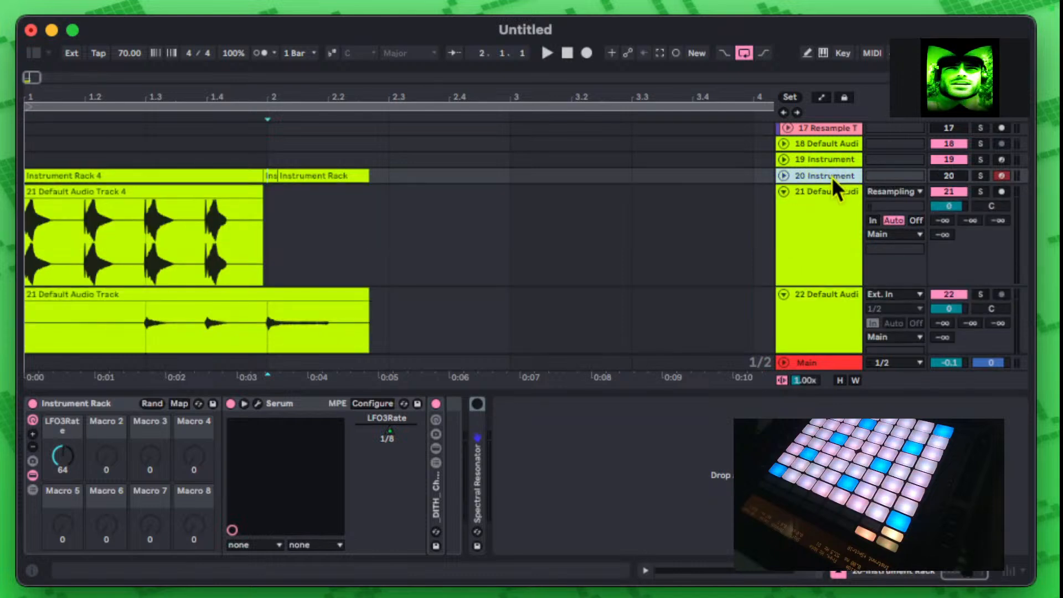
Step: Shorten track 20's name to just its automatic track number (#)
key(super+r)
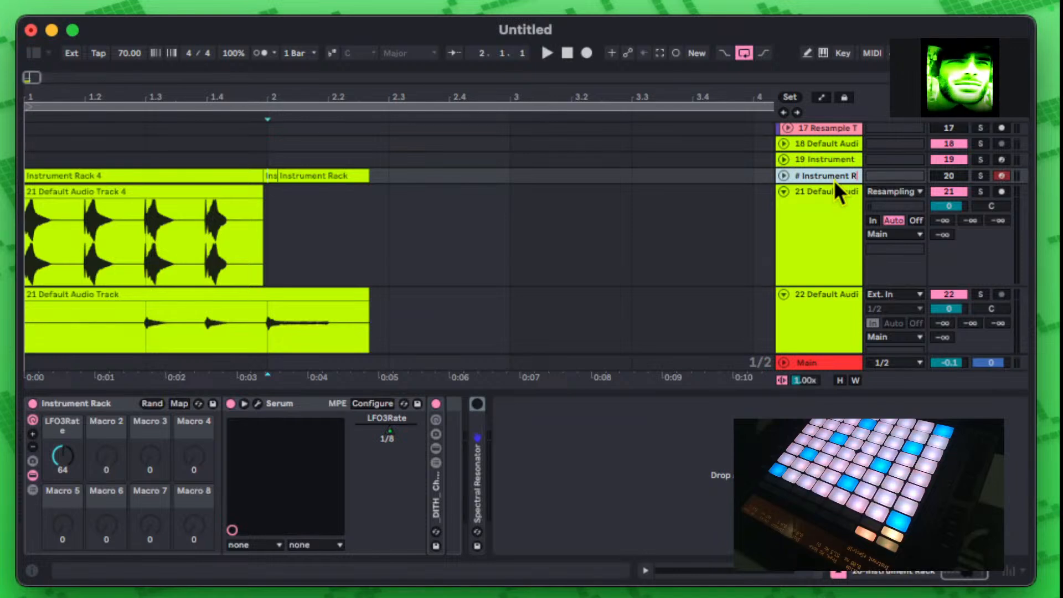
key(BackSpace)
key(BackSpace)
key(BackSpace)
key(BackSpace)
key(BackSpace)
key(BackSpace)
key(BackSpace)
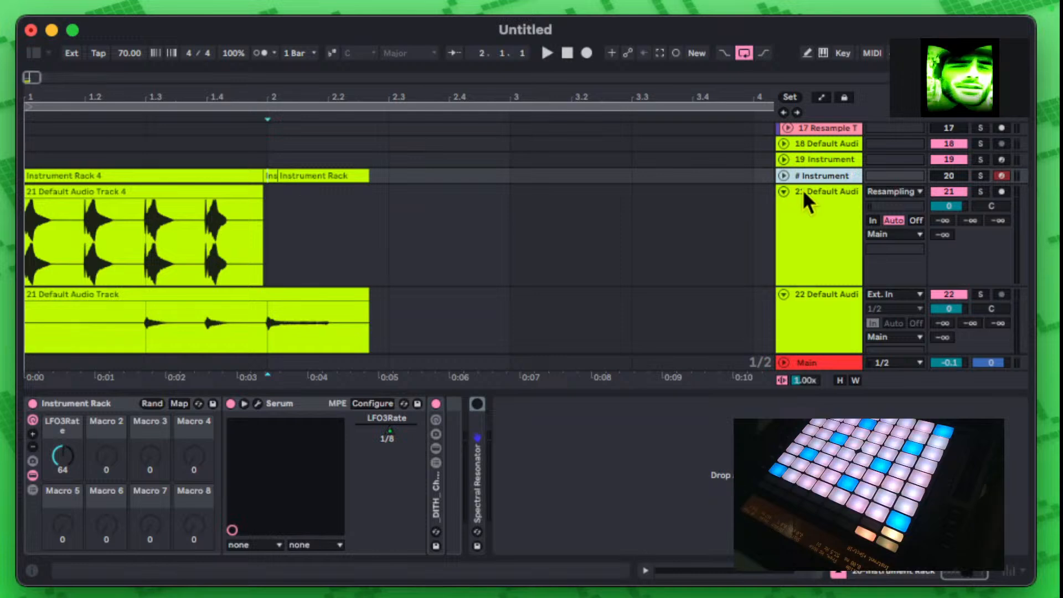
key(BackSpace)
key(BackSpace)
key(BackSpace)
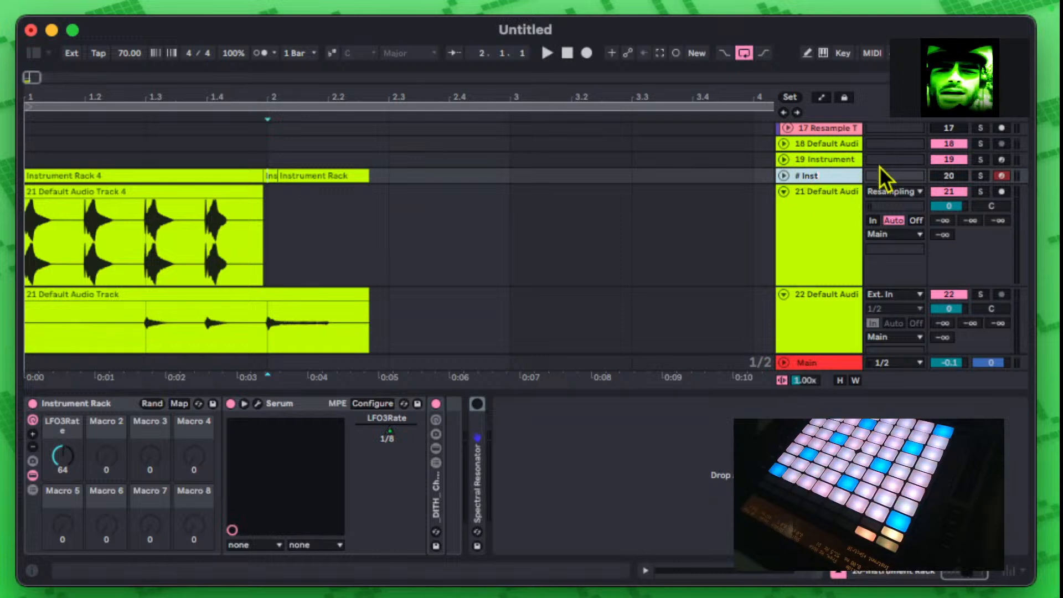
key(BackSpace)
key(BackSpace)
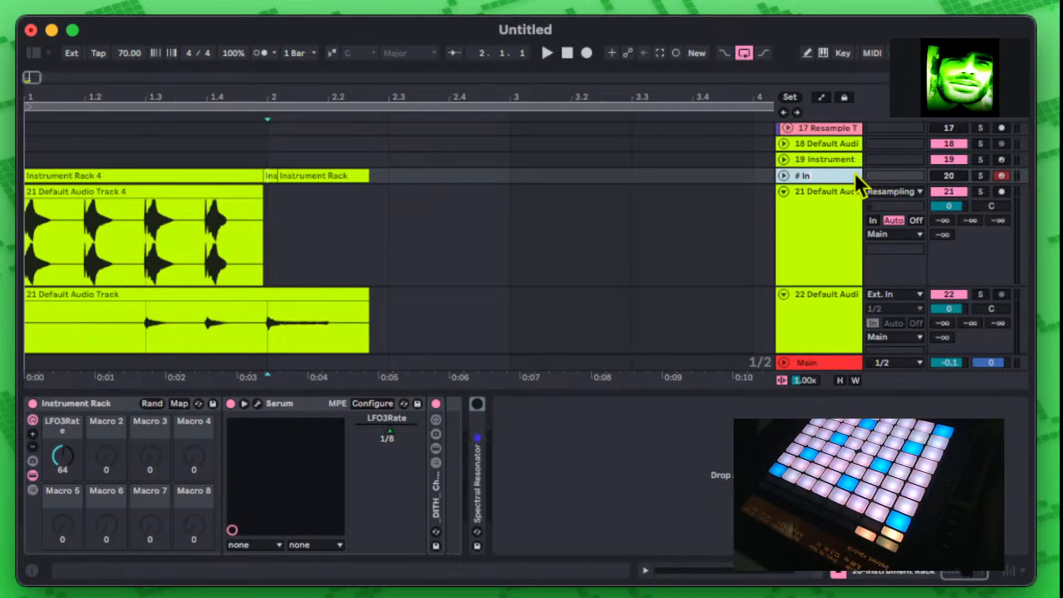
key(BackSpace)
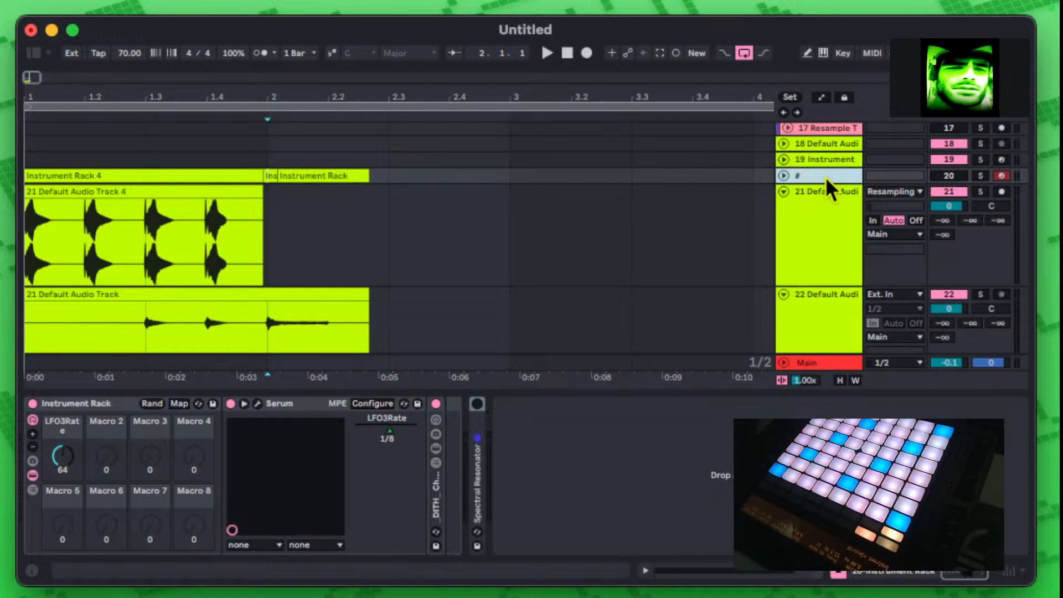
key(BackSpace)
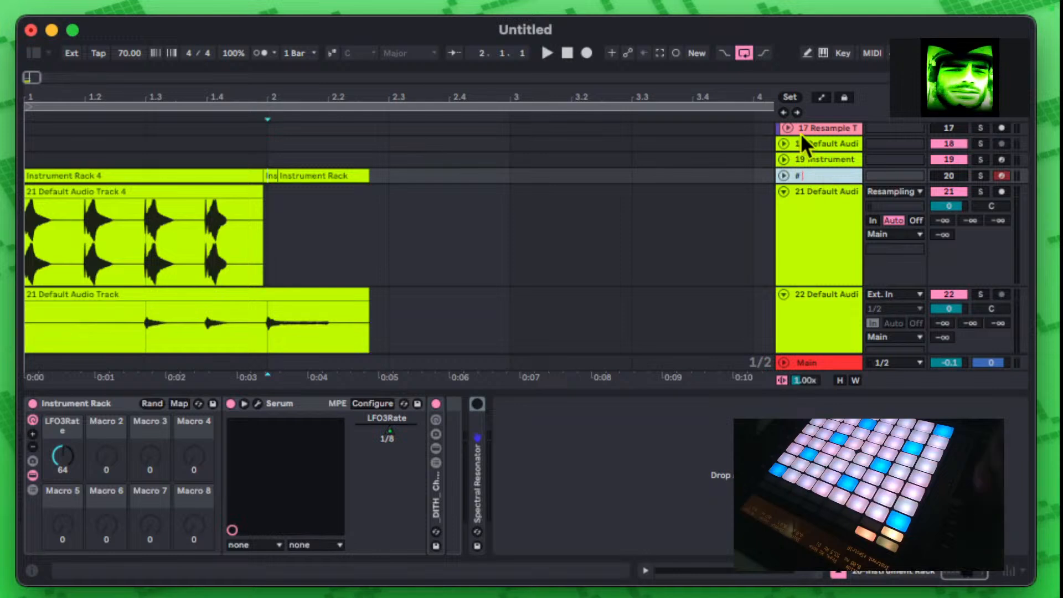
Step: Inspect the devices on track 19 with its Serum rack and Spectral Resonator
click(832, 158)
right_click(829, 160)
click(658, 178)
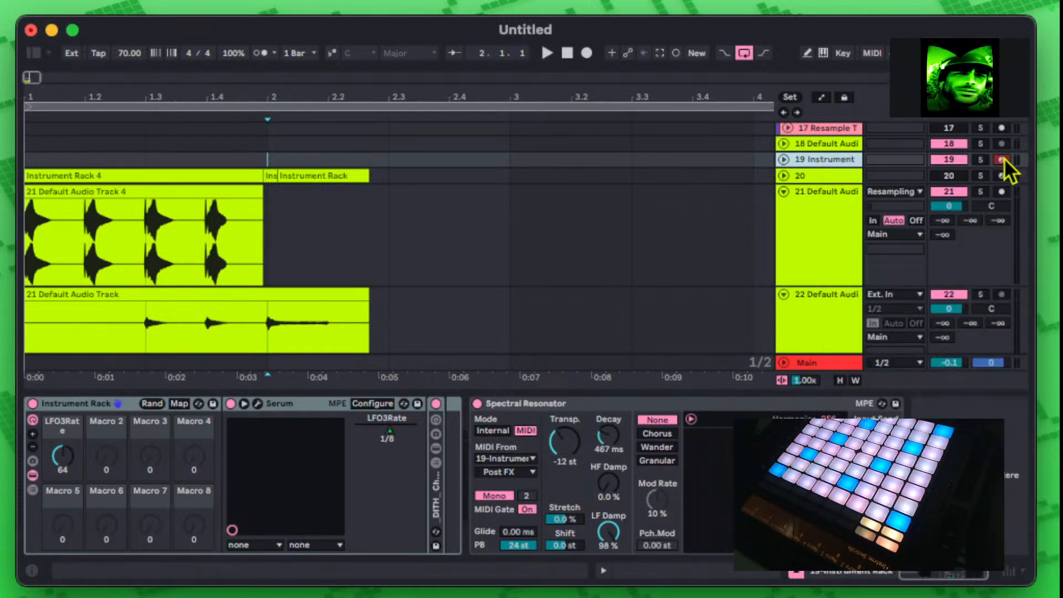
key(Delete)
click(784, 160)
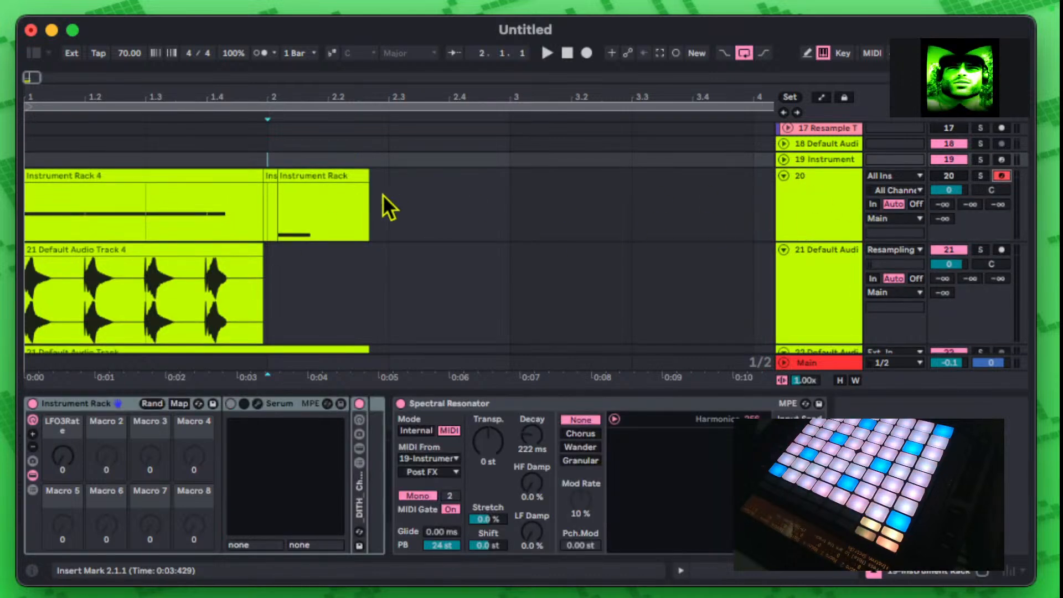
Step: Fold track 20 and deactivate its MIDI clips from 1.1.1 to 2.3.1
click(783, 175)
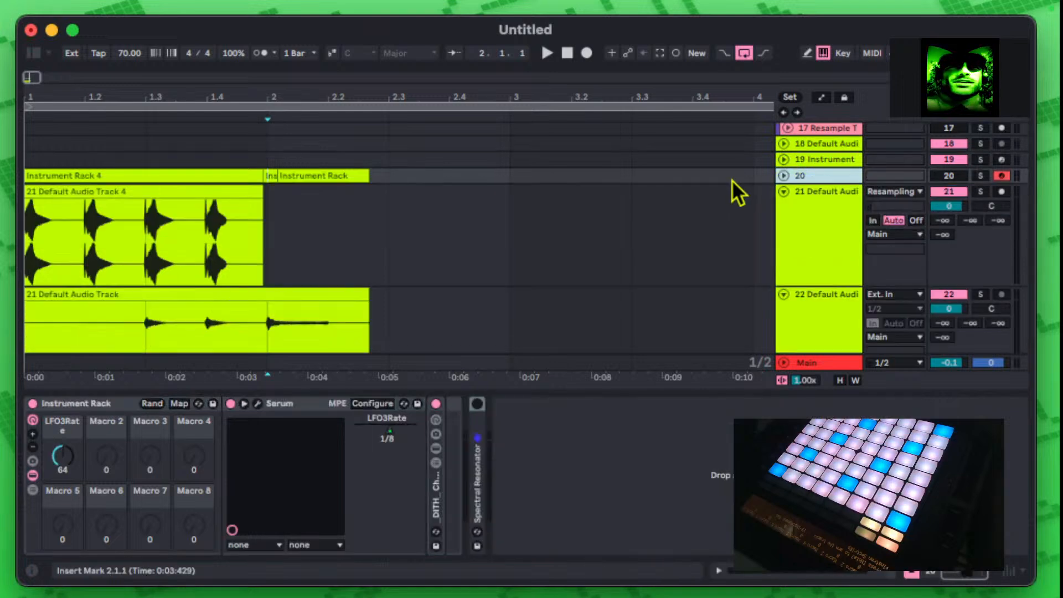
drag(389, 175, 38, 171)
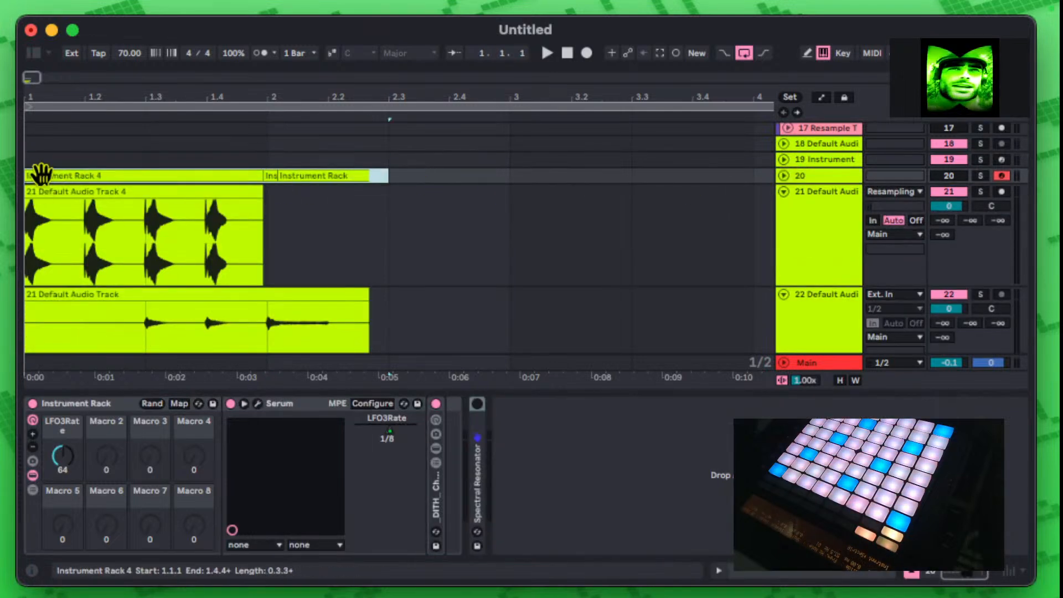
key(0)
Step: Narrow the grid and move the 1.2.1 to 1.2.3 slice of the clips on tracks 23 and 24 to 1.1.1
scroll(183, 230, down, 5)
scroll(162, 231, up, 2)
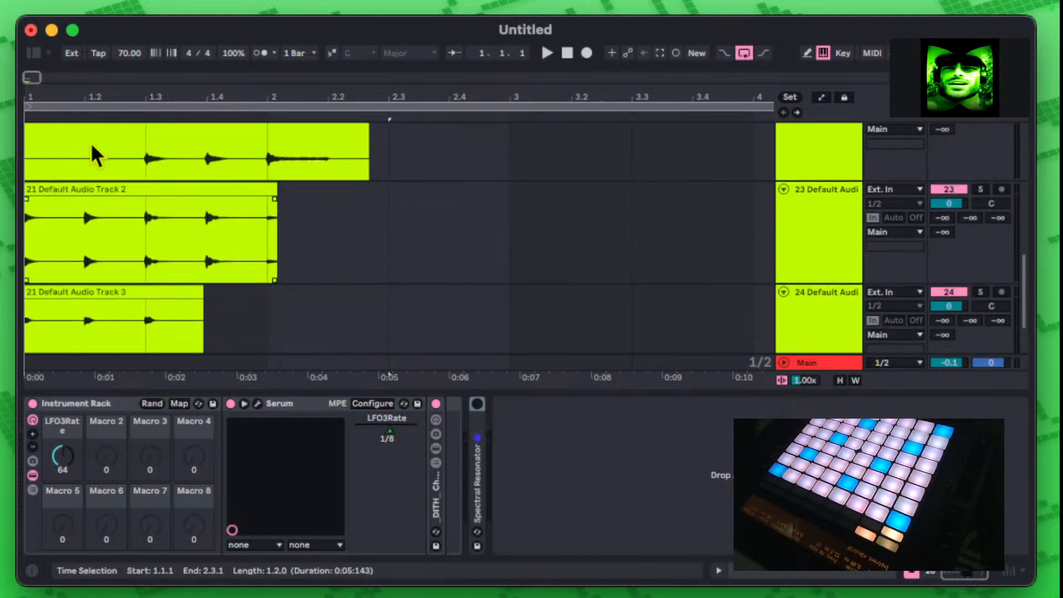
drag(95, 90, 95, 120)
scroll(124, 233, left, 2)
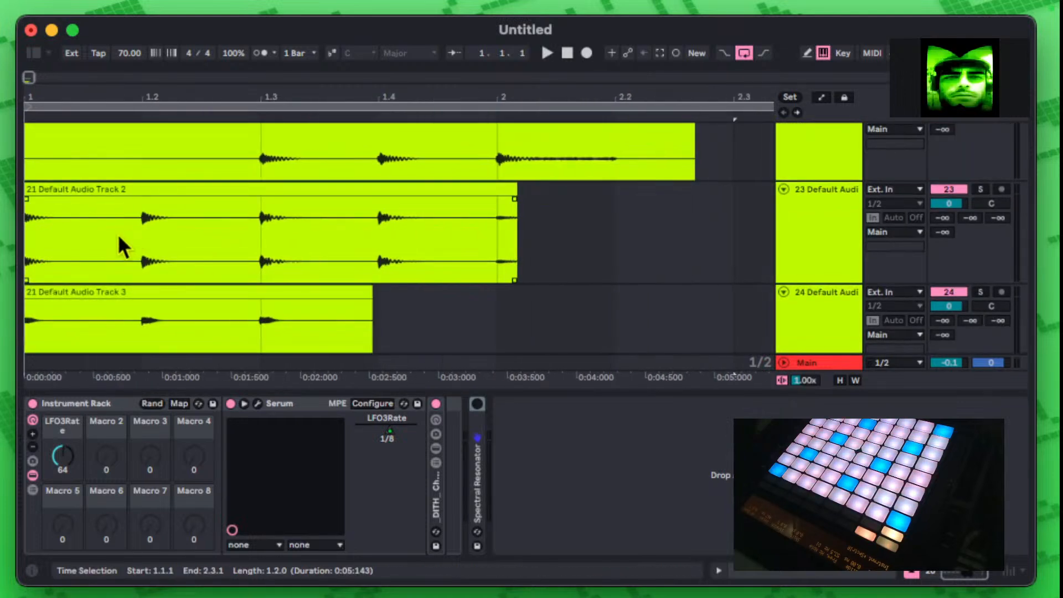
scroll(117, 239, down, 2)
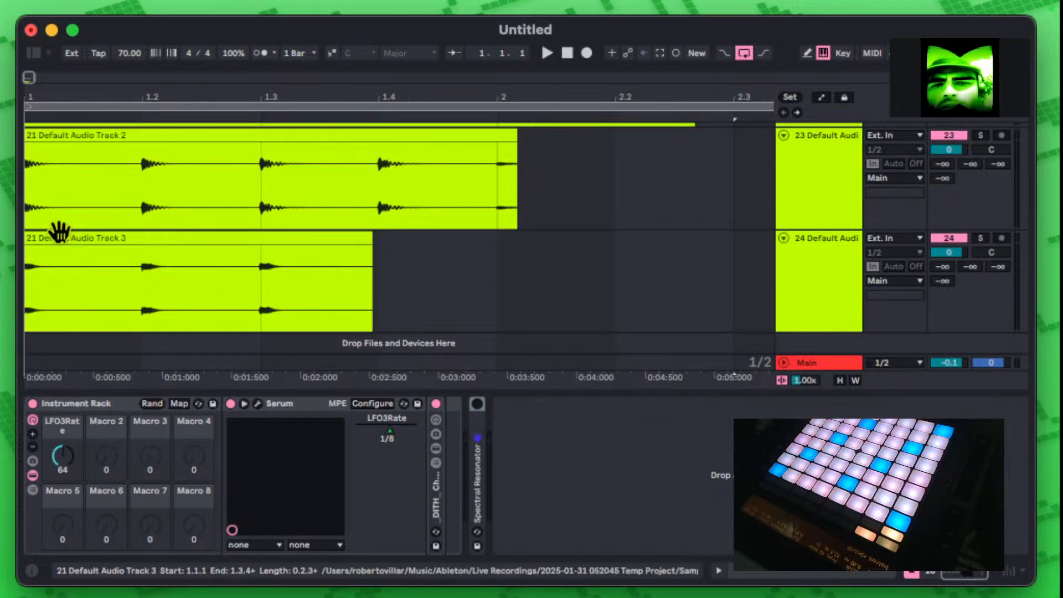
key(super+1)
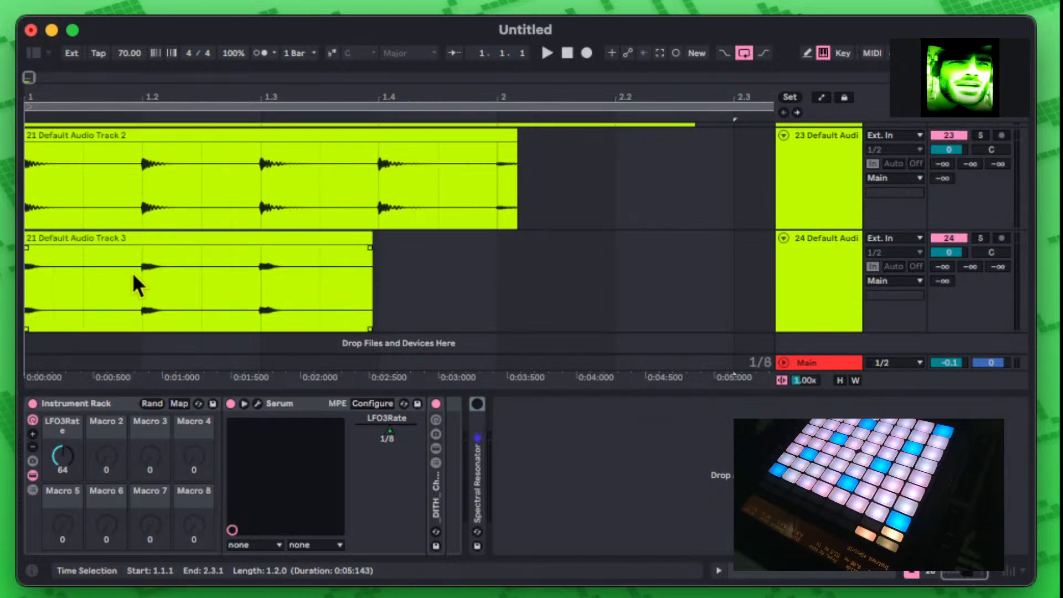
drag(202, 286, 39, 197)
Step: Delete the leftover clip pieces between 1.1.3 and 1.2.1 on tracks 23 and 24
scroll(140, 150, up, 2)
click(120, 181)
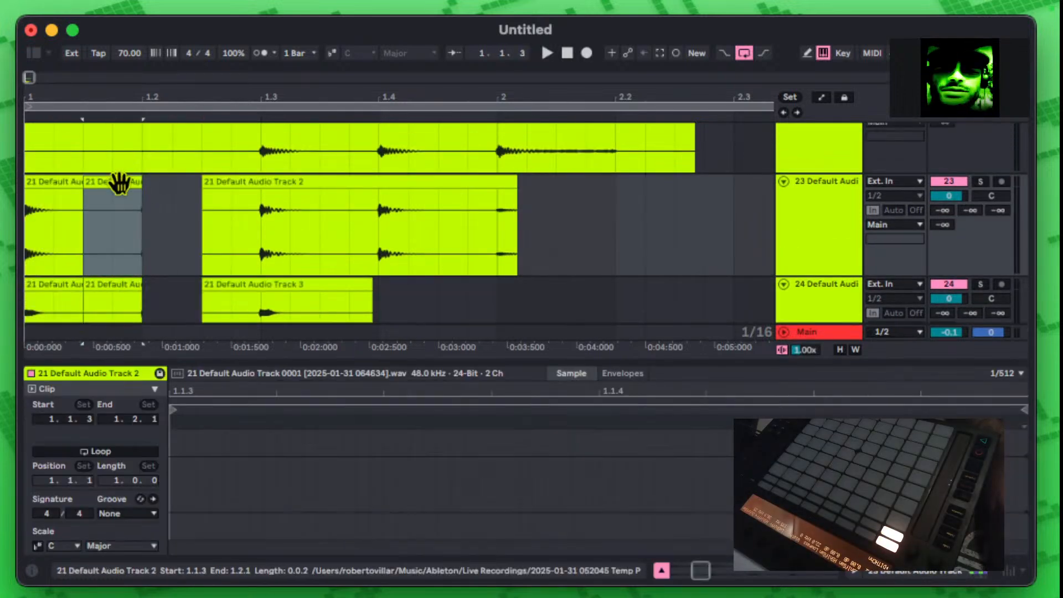
click(103, 304)
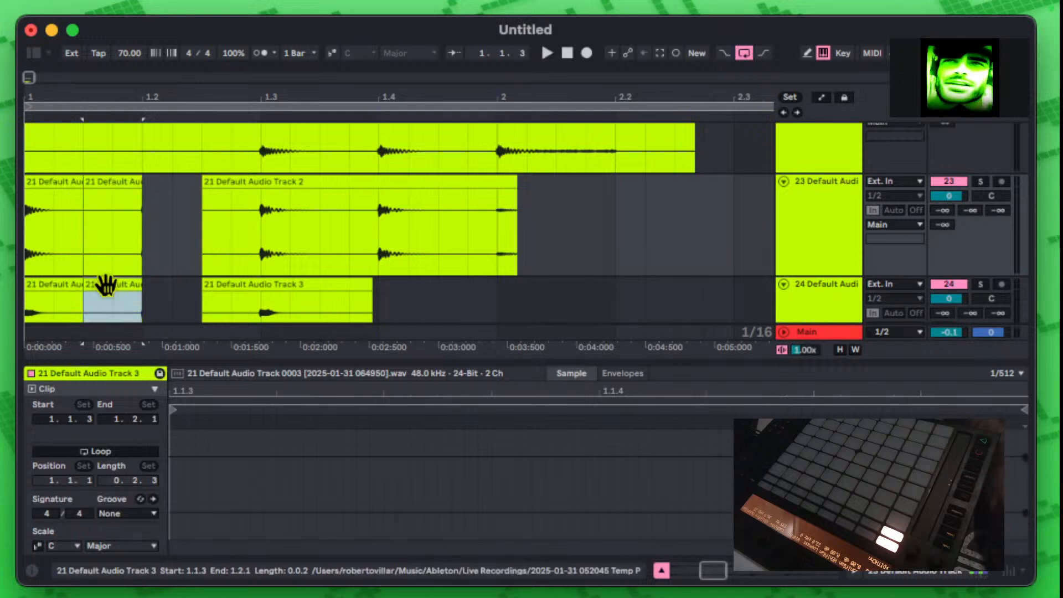
click(120, 180)
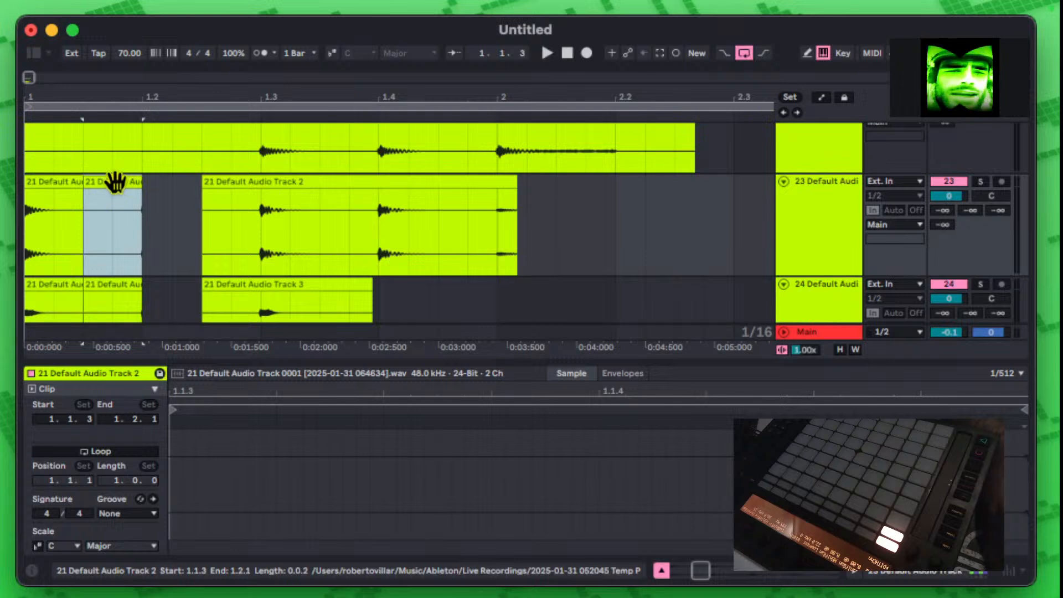
key(Delete)
click(111, 284)
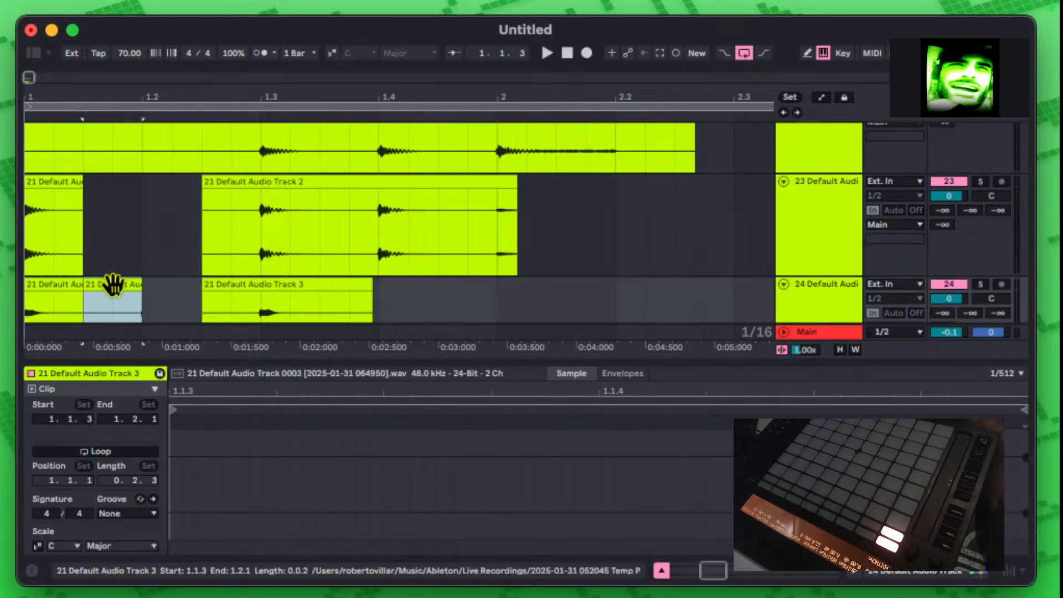
key(Delete)
Step: Move the 1.3.1 to 1.4.1 slice on tracks 21 and 22 to 1.2.1 and delete both leftover pieces before it
scroll(108, 238, up, 4)
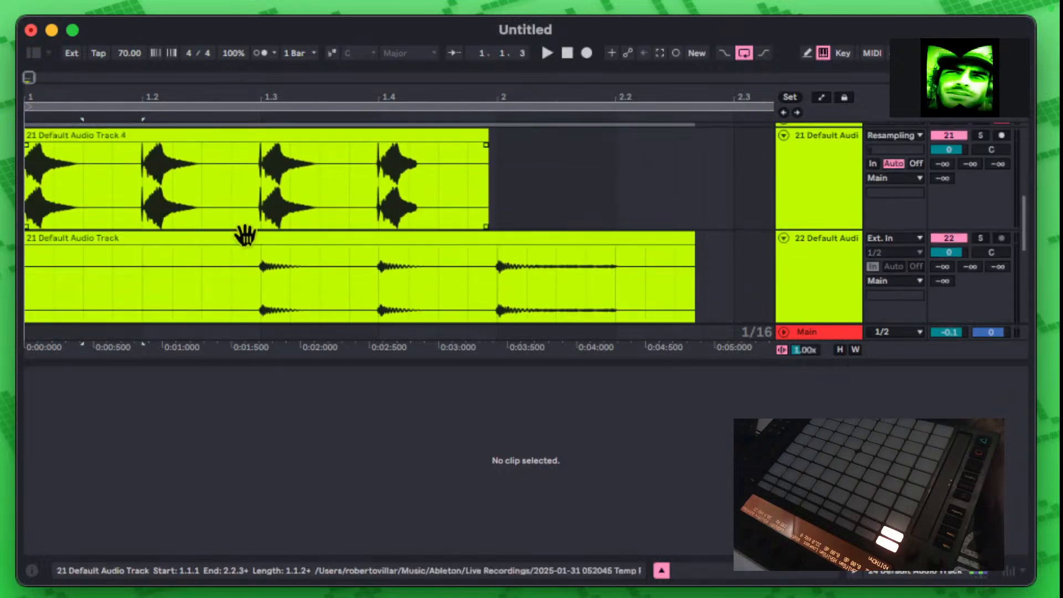
drag(370, 265, 185, 148)
click(101, 147)
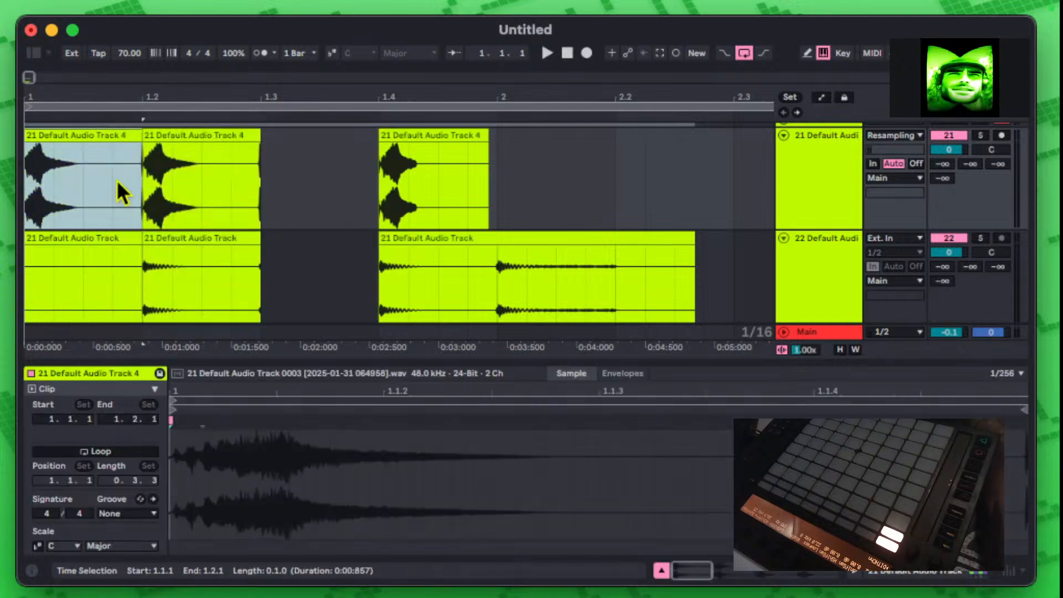
click(108, 238)
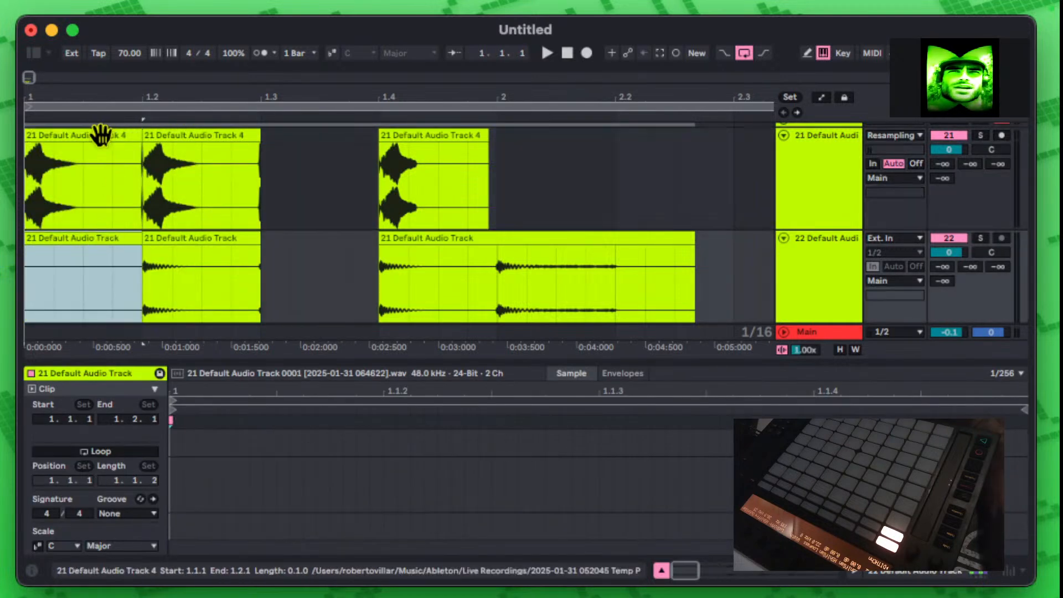
click(101, 133)
key(Delete)
click(107, 240)
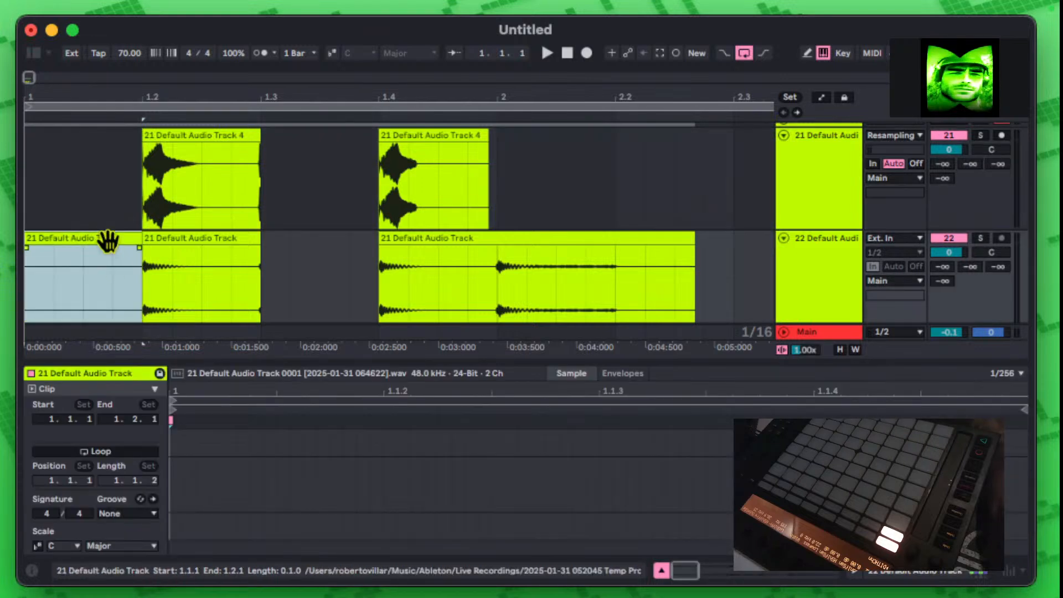
scroll(108, 244, down, 1)
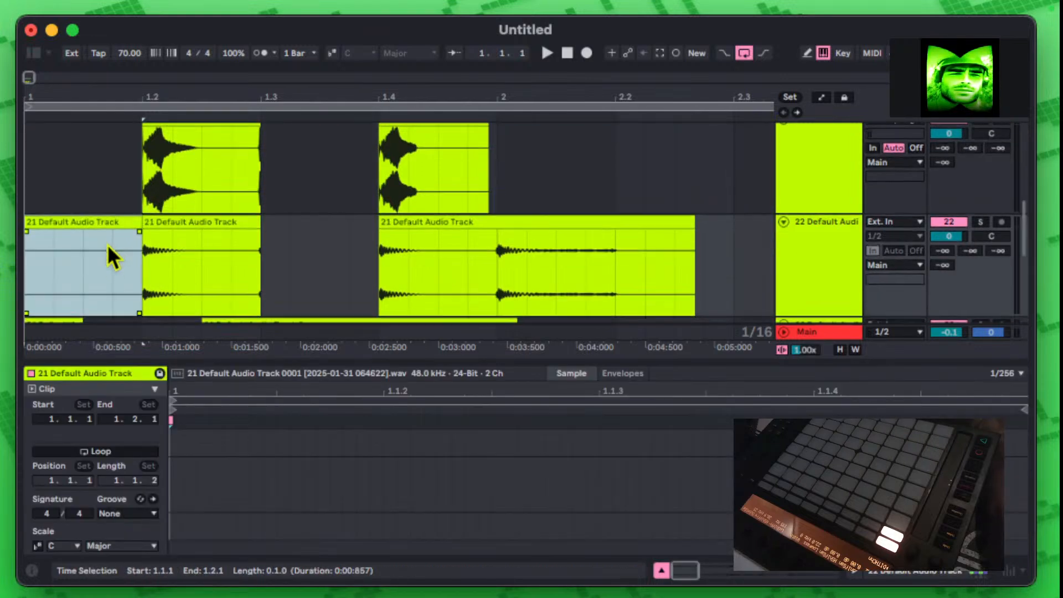
right_click(114, 214)
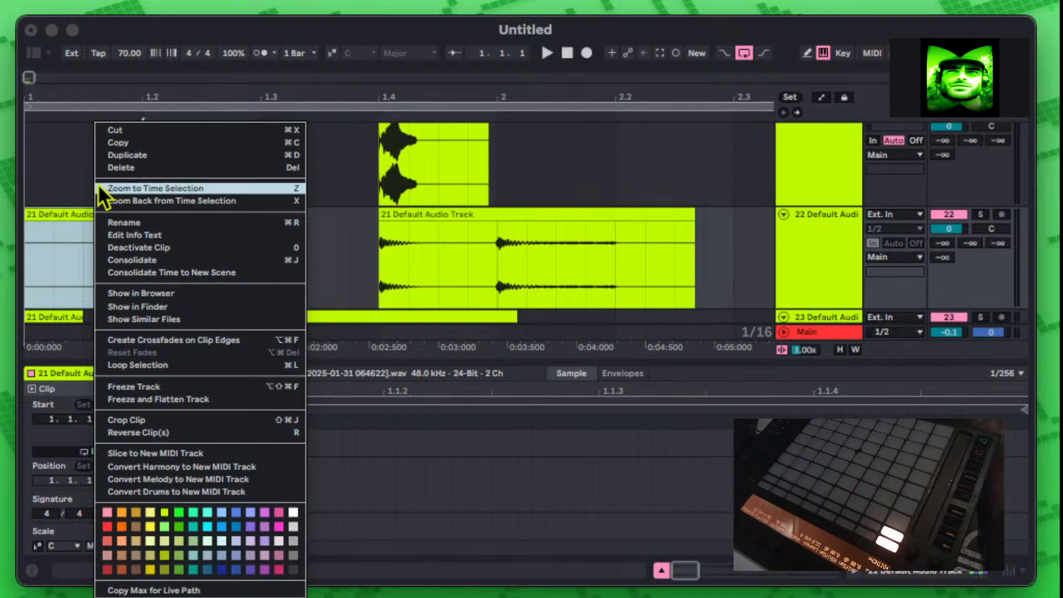
click(102, 169)
Step: Play the arrangement and try track 23's first slice at 1.2.1 instead of 1.1.1
scroll(104, 211, down, 5)
scroll(103, 215, up, 5)
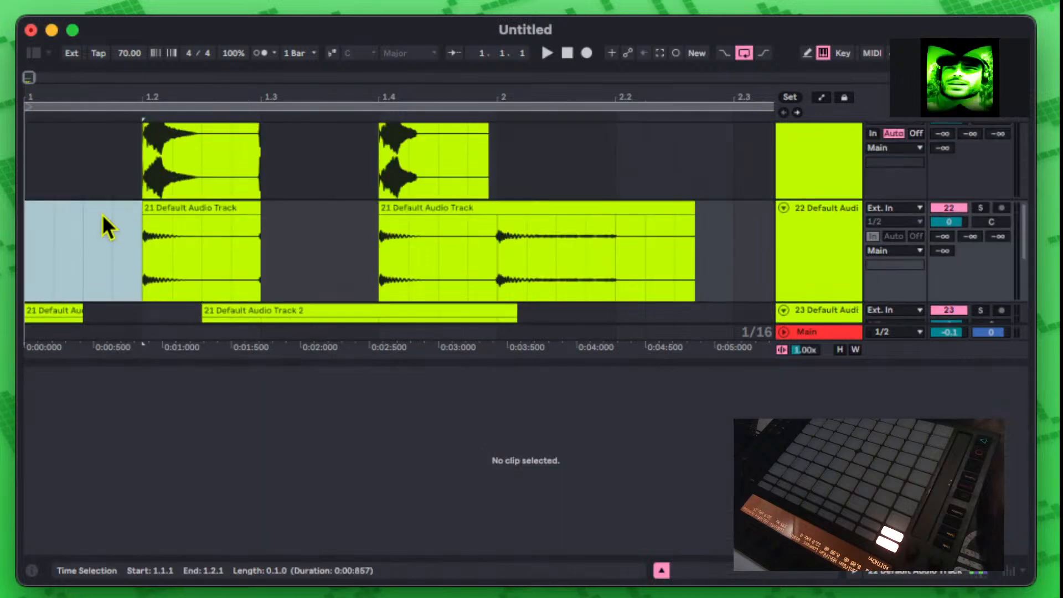
key(space)
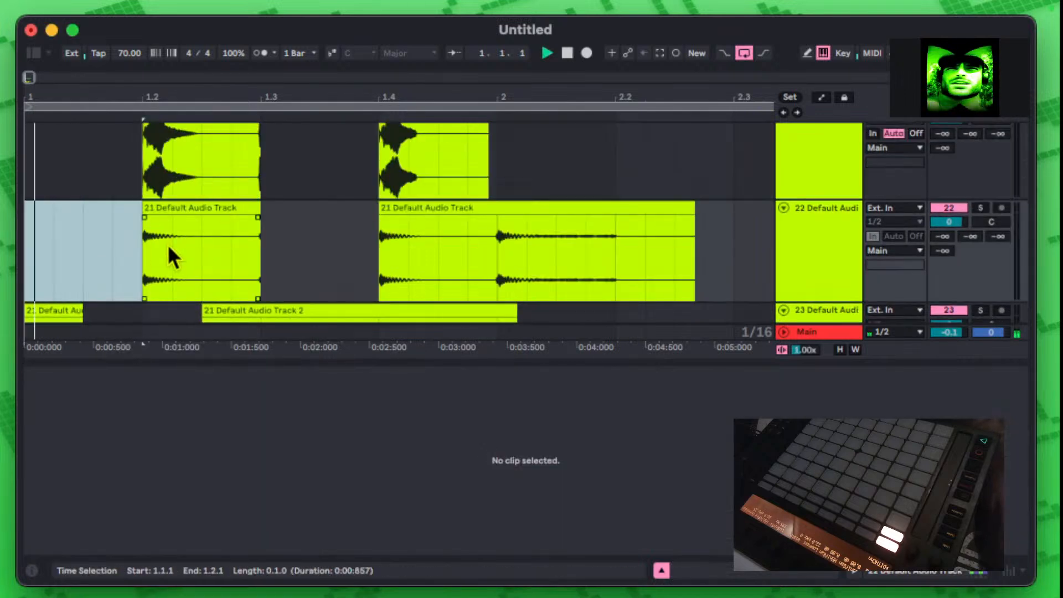
scroll(171, 252, down, 6)
key(space)
key(space)
drag(49, 136, 158, 149)
key(space)
Step: Play the arrangement from track 24's first slice at 1.1.1
click(48, 247)
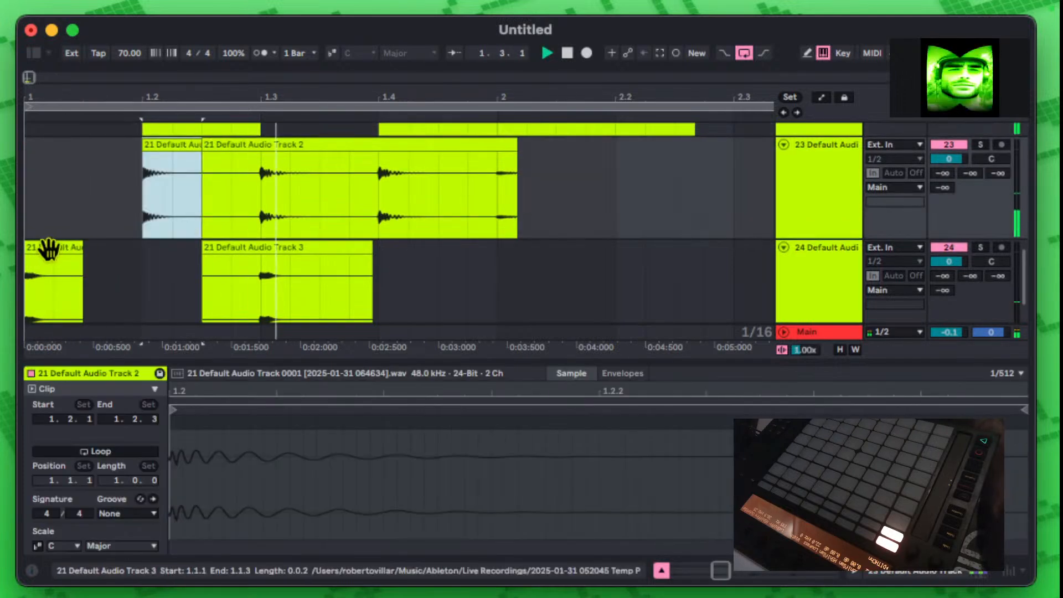
scroll(75, 236, down, 3)
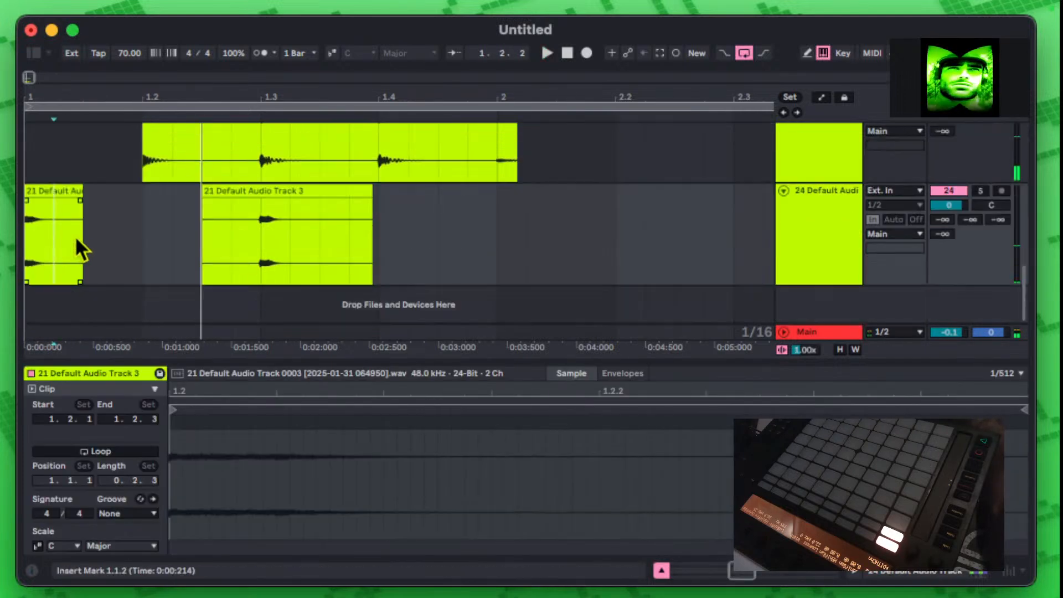
click(44, 190)
key(space)
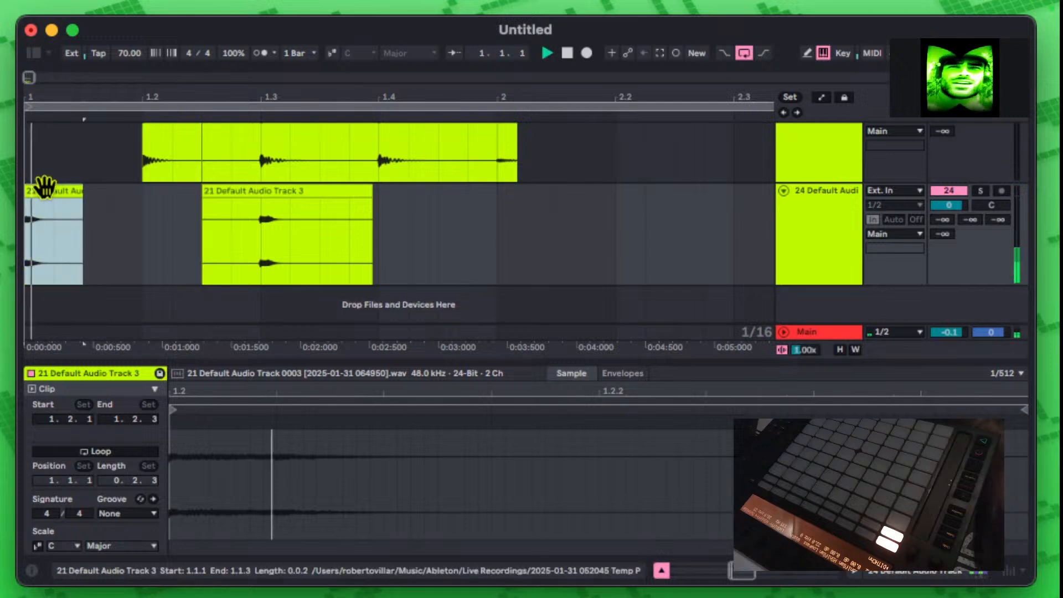
key(space)
Step: Solo track 24 to audition it from 1.3.1, and unsolo it
scroll(88, 205, up, 6)
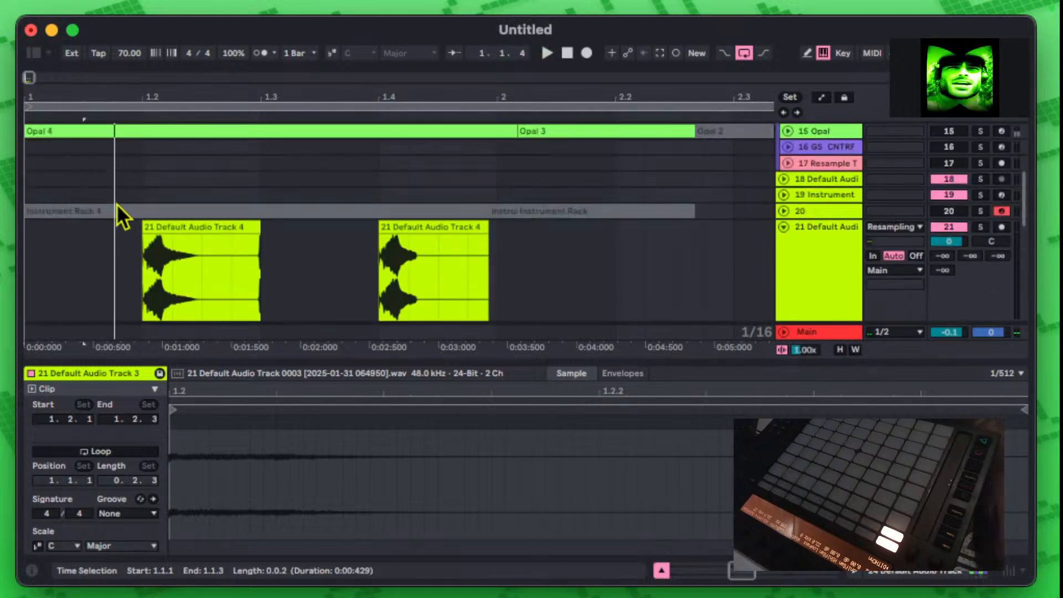
scroll(292, 246, down, 4)
scroll(294, 242, down, 5)
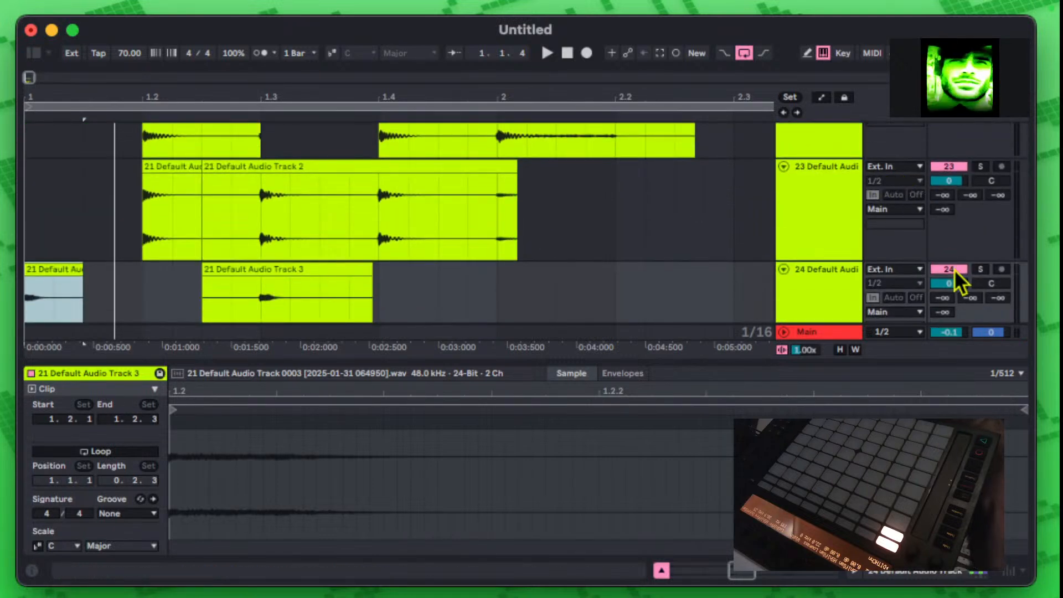
click(980, 268)
click(258, 286)
key(space)
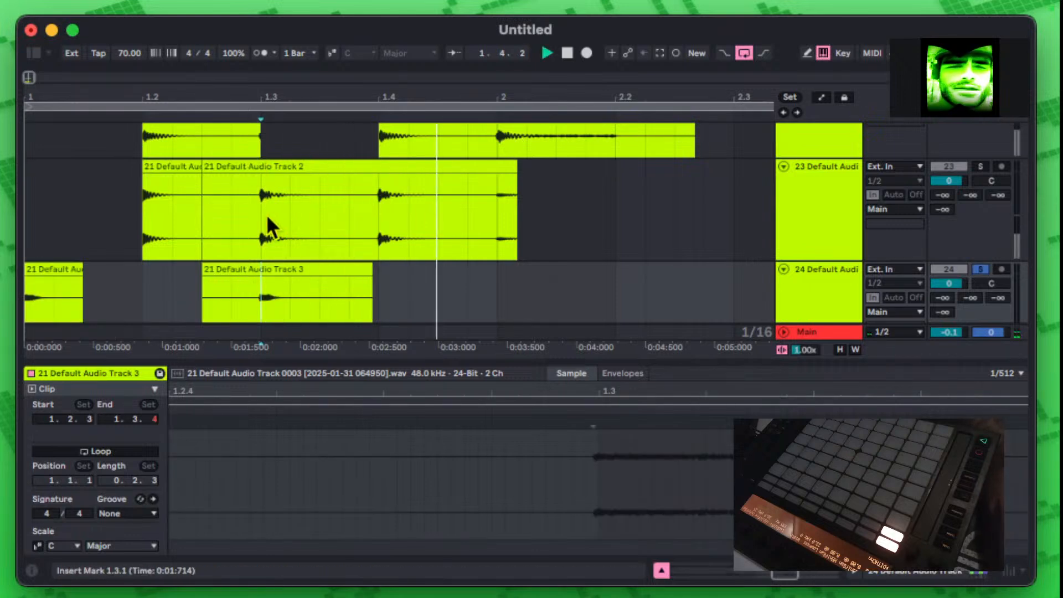
click(981, 270)
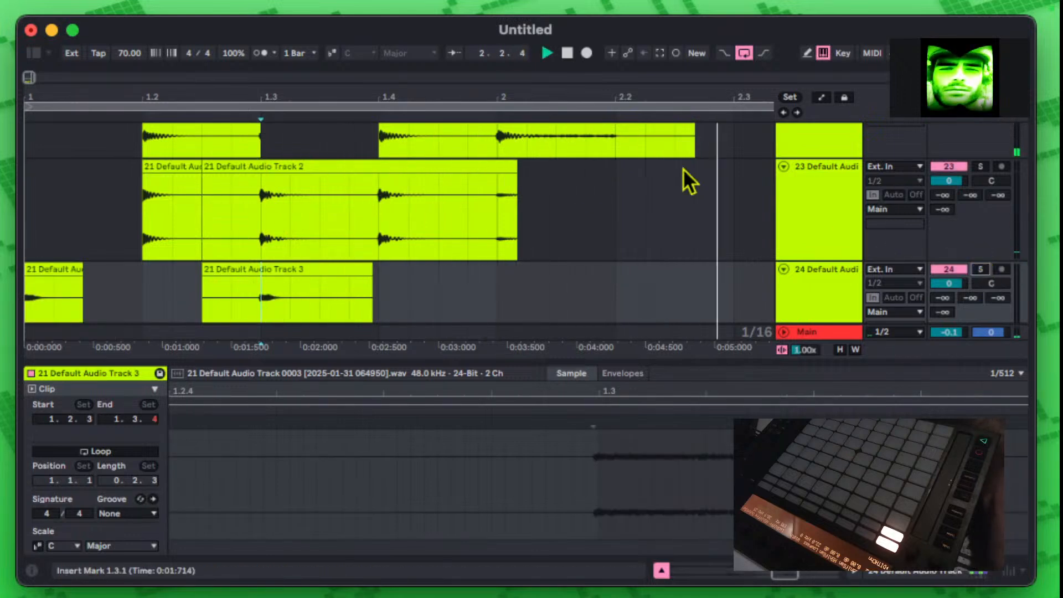
Step: Solo track 23 and move its slice at 1.2.1 to 1.1.1
click(147, 167)
click(982, 167)
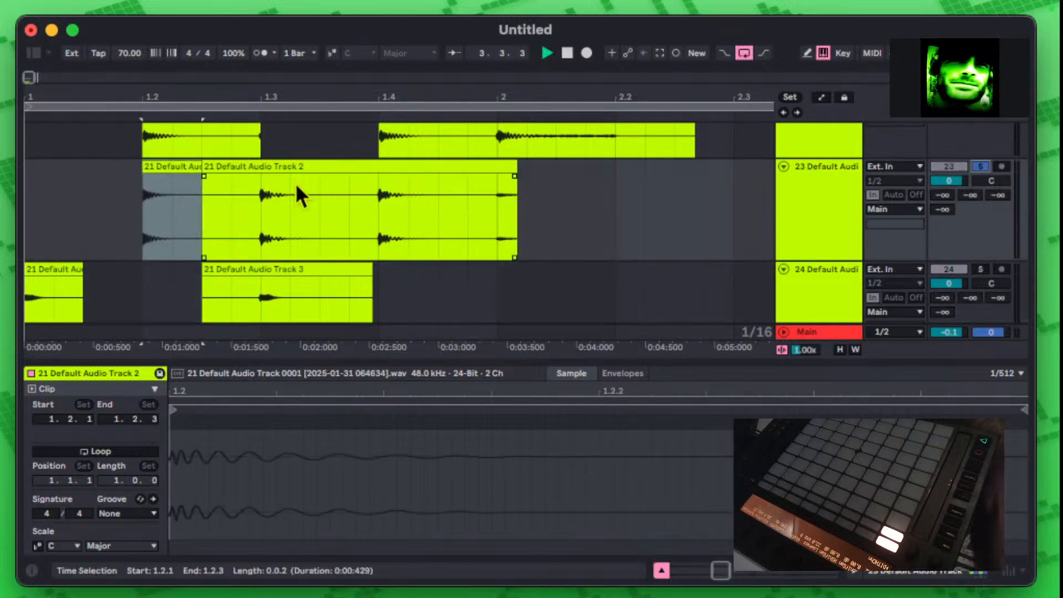
click(141, 199)
drag(158, 165, 34, 180)
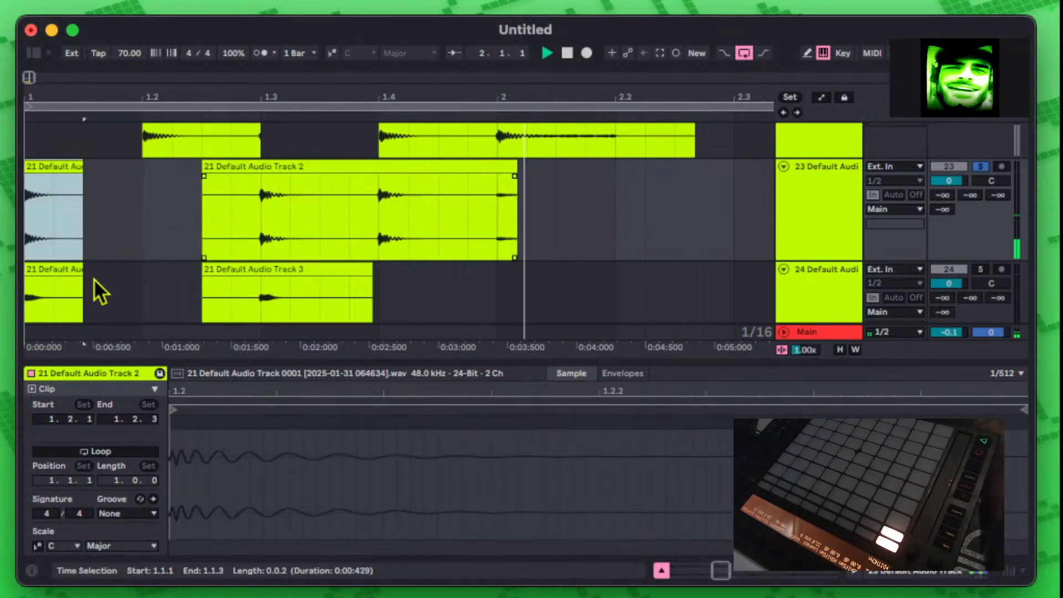
Step: Delete Default Audio tracks 24 and 23 from the arrangement
click(52, 275)
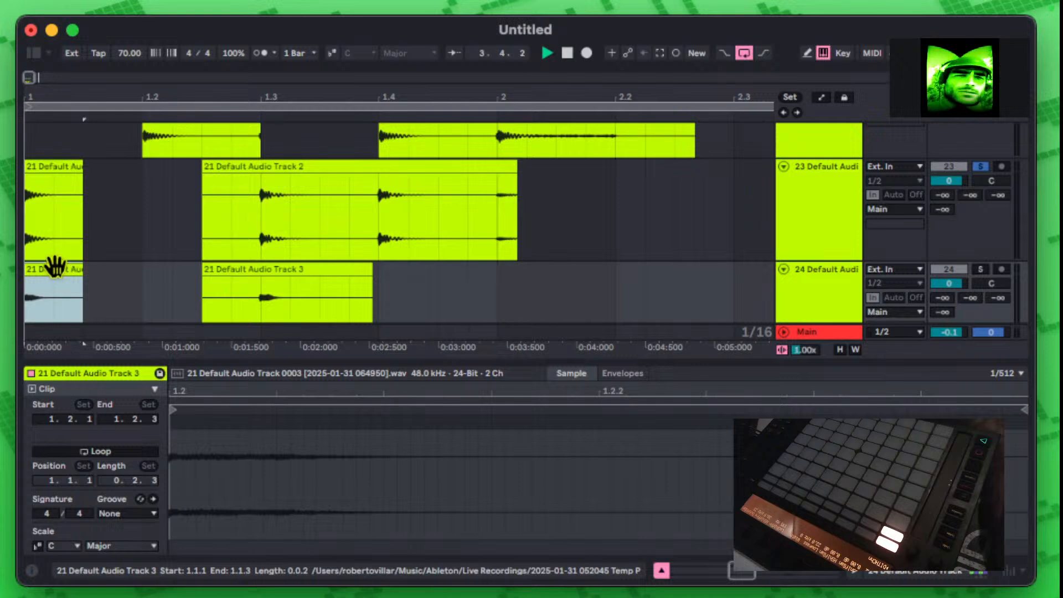
scroll(58, 268, down, 1)
click(56, 228)
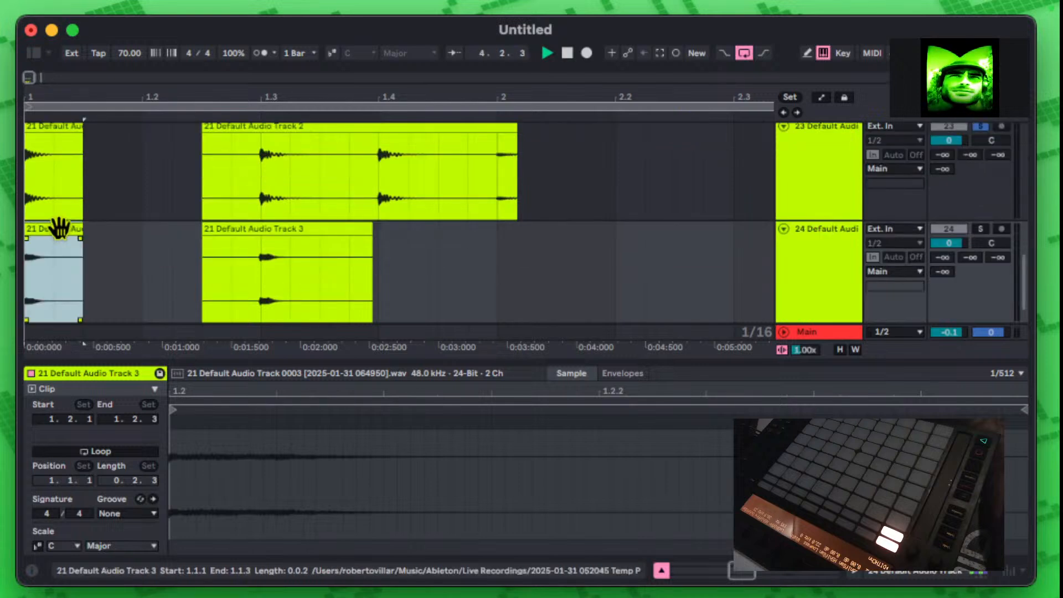
click(836, 226)
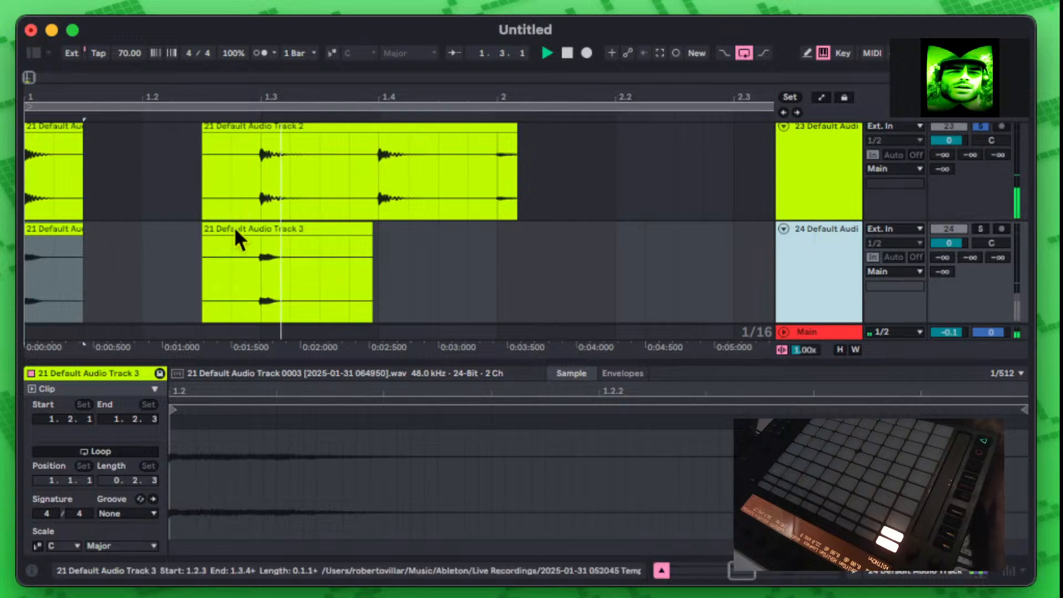
key(Delete)
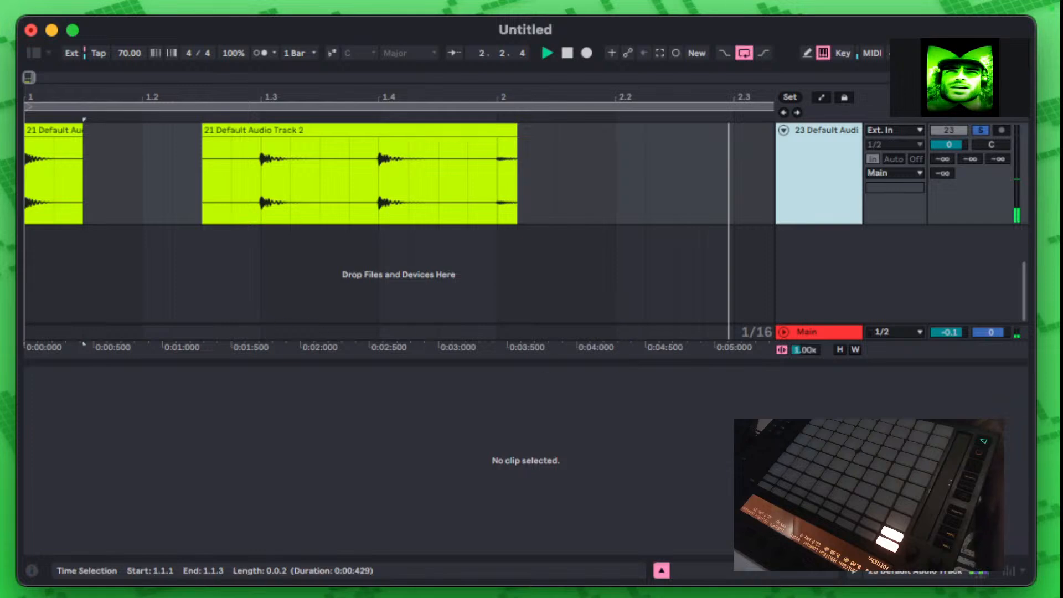
key(Delete)
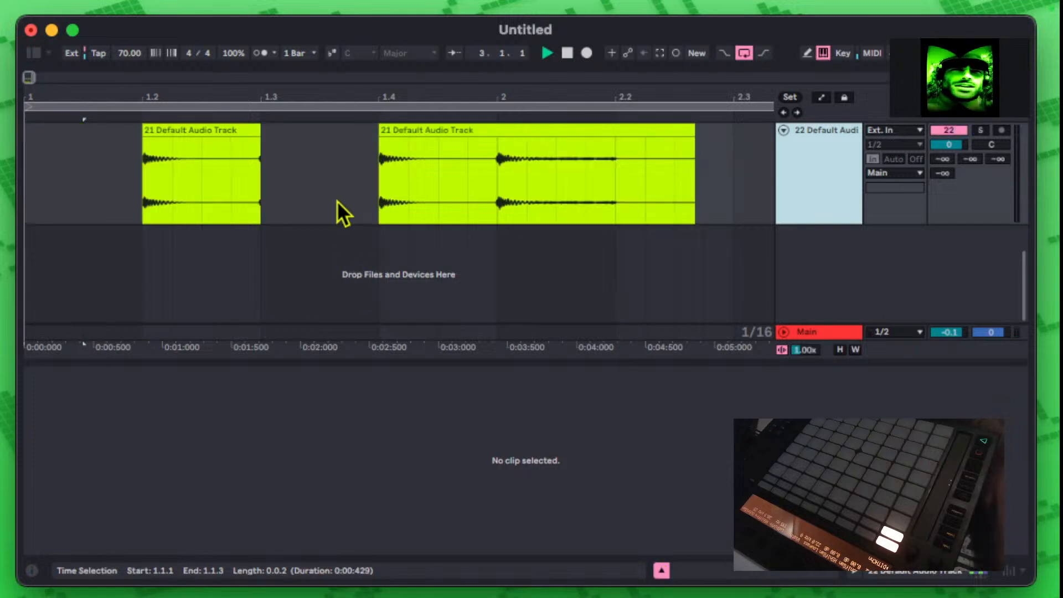
key(Delete)
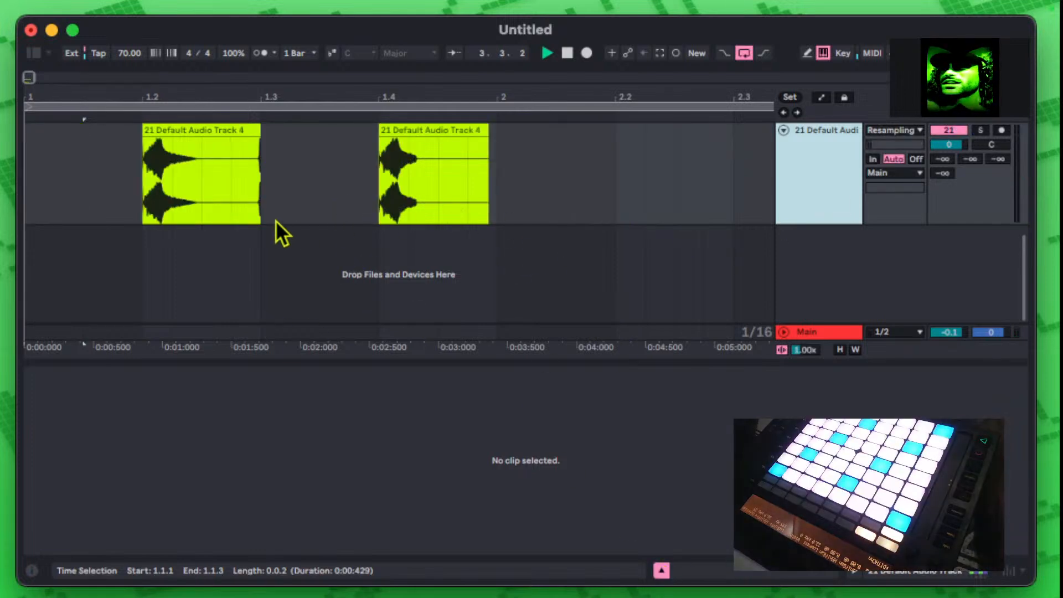
key(Delete)
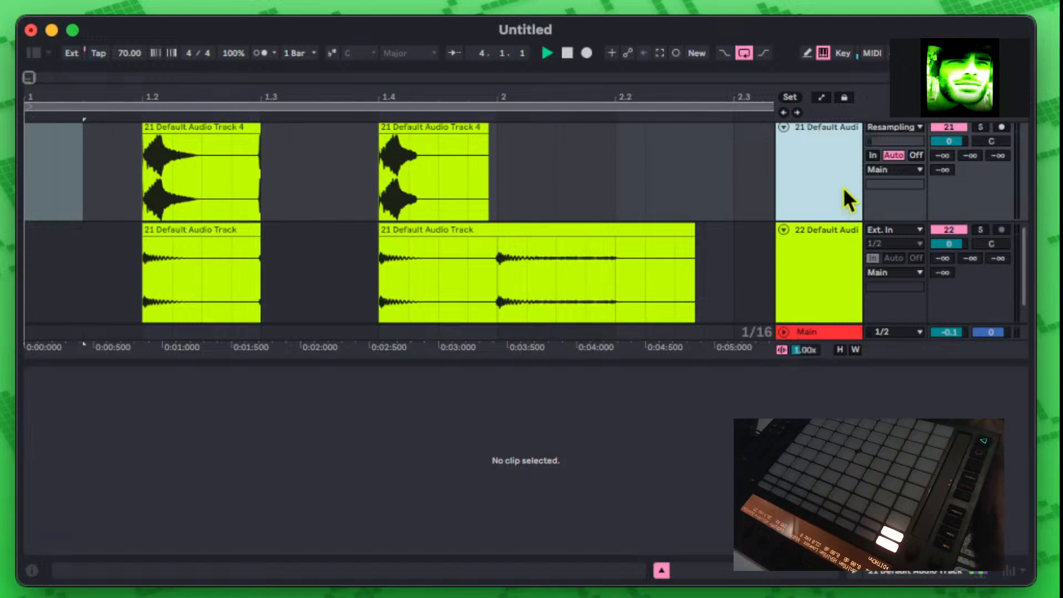
Step: Delete the Opal instrument track, track 15, from the Instrument Group
scroll(825, 261, up, 5)
click(822, 275)
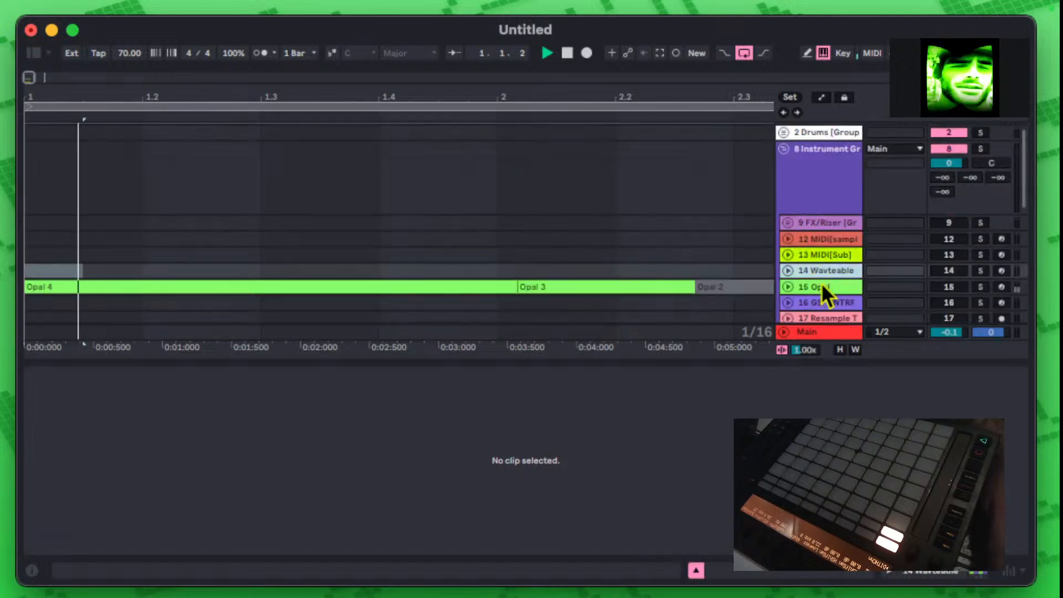
click(814, 286)
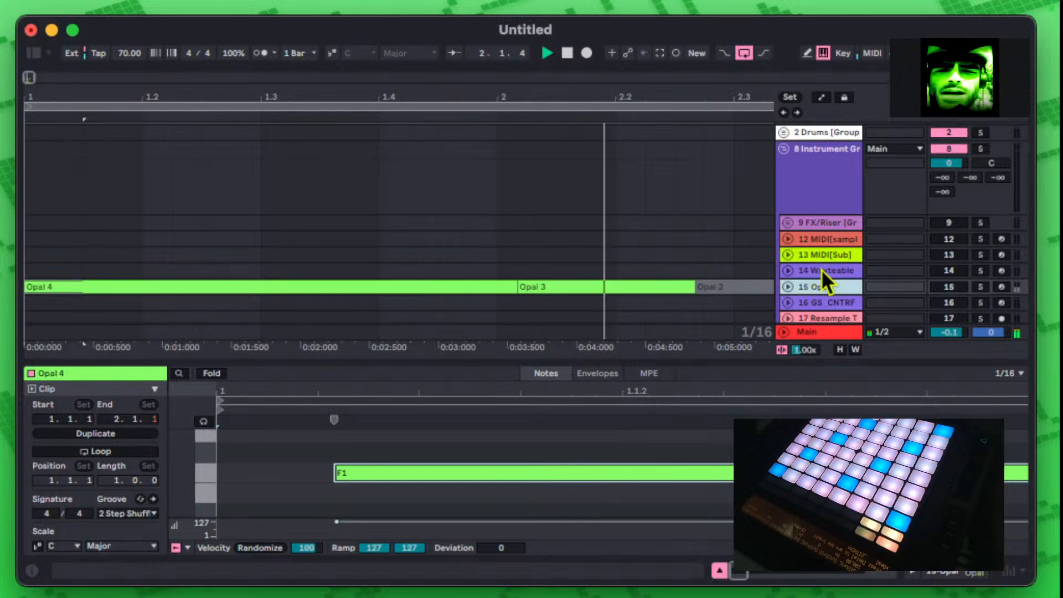
key(Delete)
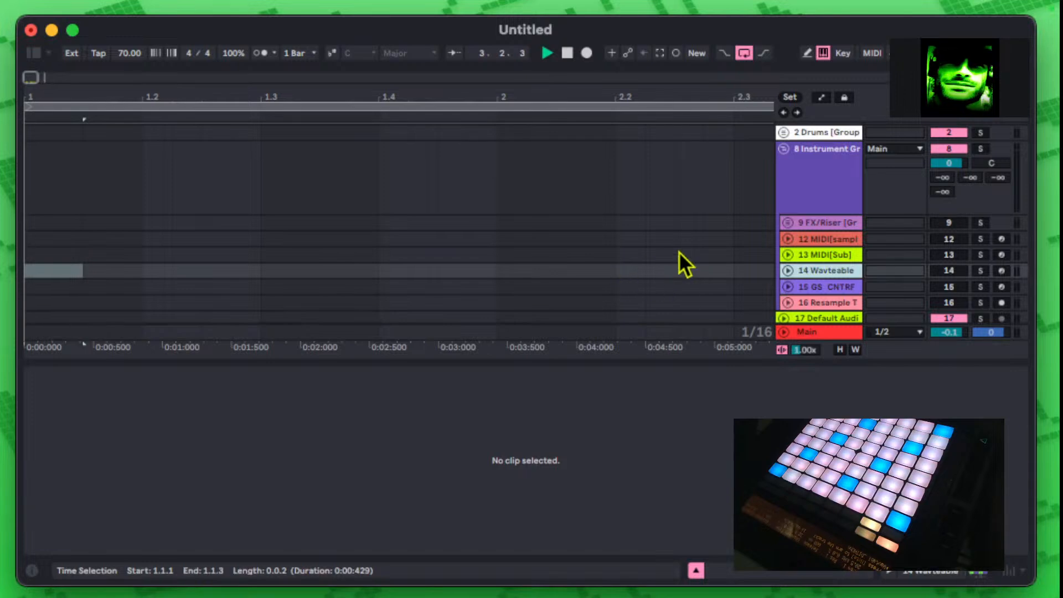
Step: Disarm recording on track 19, just above the Resampling audio track
scroll(814, 230, down, 5)
scroll(809, 213, down, 1)
scroll(813, 206, down, 3)
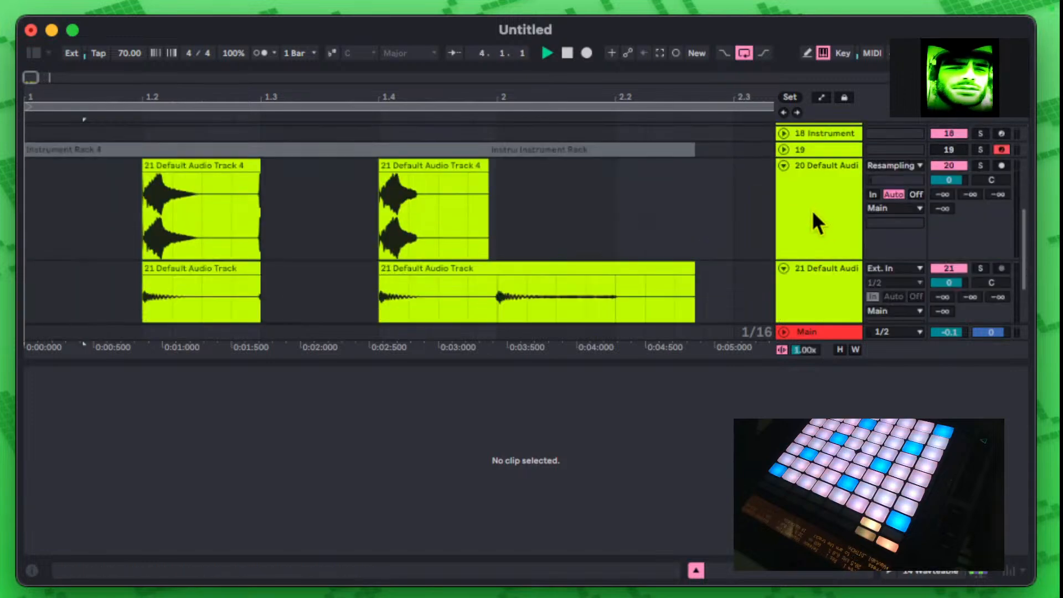
click(1002, 151)
Step: Move the first audio clip on track 21 to 1.1.1 and shorten it to end at 1.1.4
scroll(287, 219, down, 3)
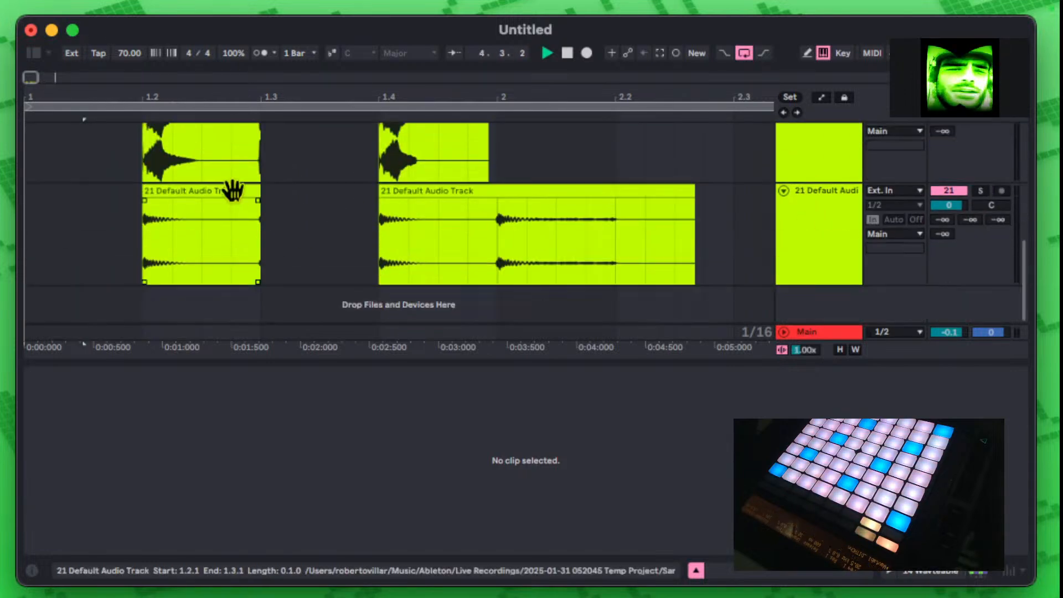
drag(178, 190, 60, 201)
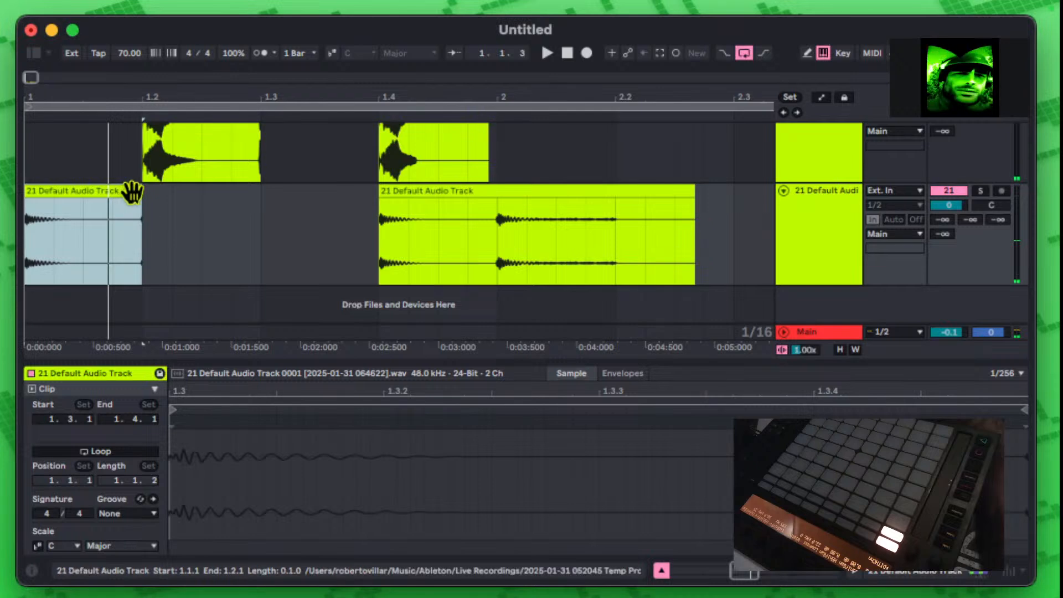
Step: Select the first beat of track 21 and duplicate it onto beats 1.2 and 1.3
drag(141, 200, 19, 214)
key(super+d)
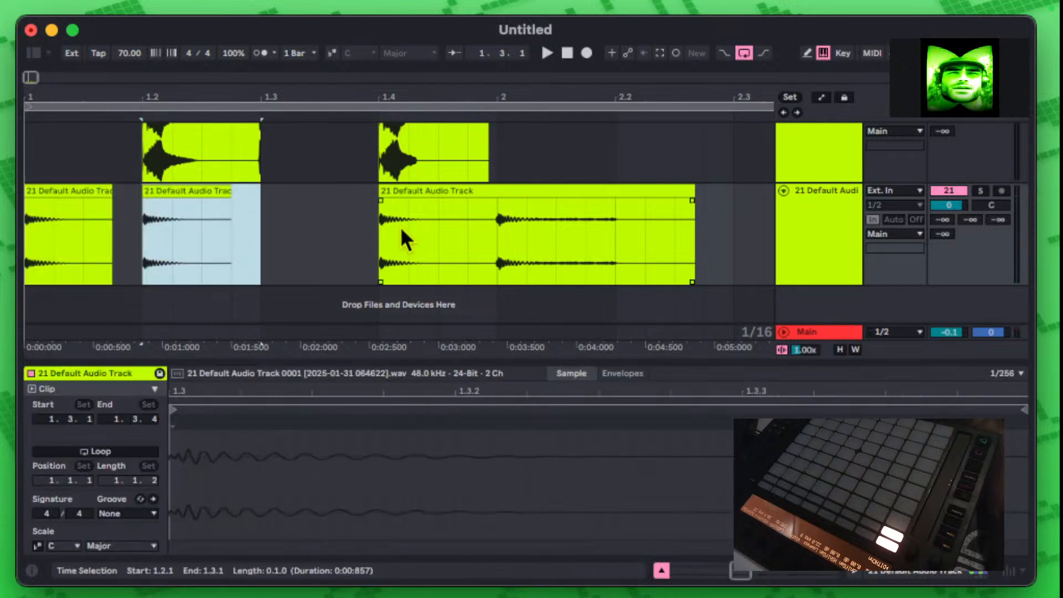
key(super+d)
Step: Delete the long audio clip starting at beat 1.4 on track 21
click(481, 203)
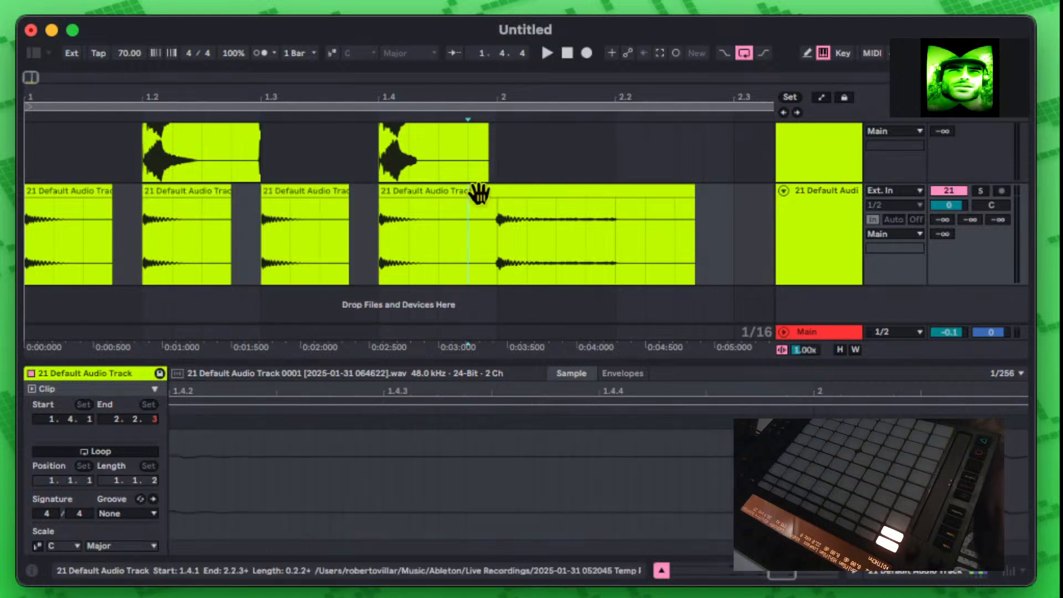
click(479, 192)
key(Delete)
Step: Shorten the first clip on track 20 so it ends at 1.2.4
scroll(540, 202, up, 5)
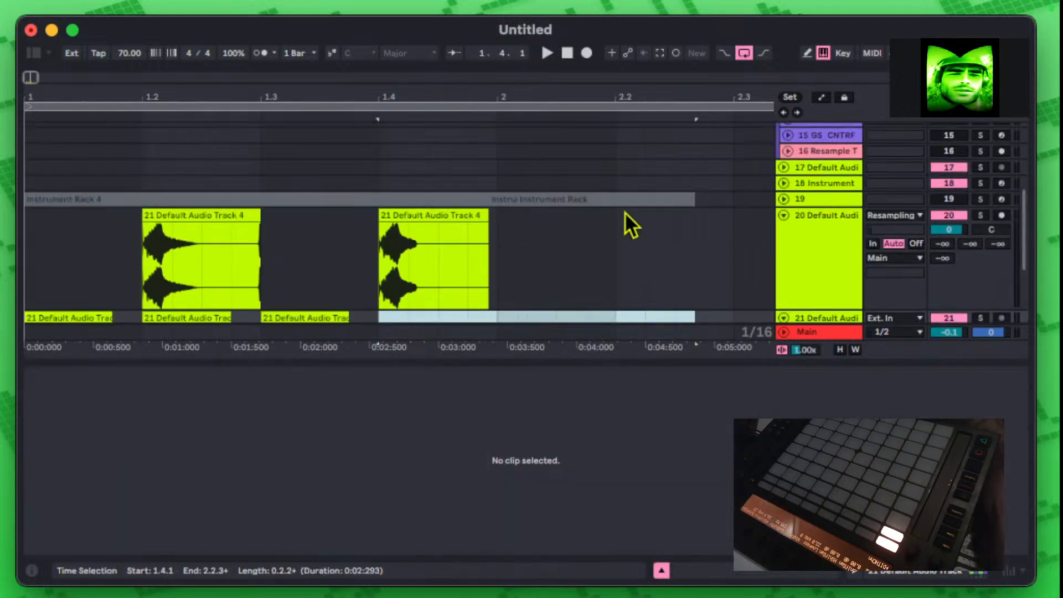
scroll(343, 230, down, 5)
scroll(265, 196, up, 2)
drag(259, 136, 230, 145)
Step: Play the pattern on tracks 20 and 21 from 1.1.1, stopping after a short listen
click(57, 233)
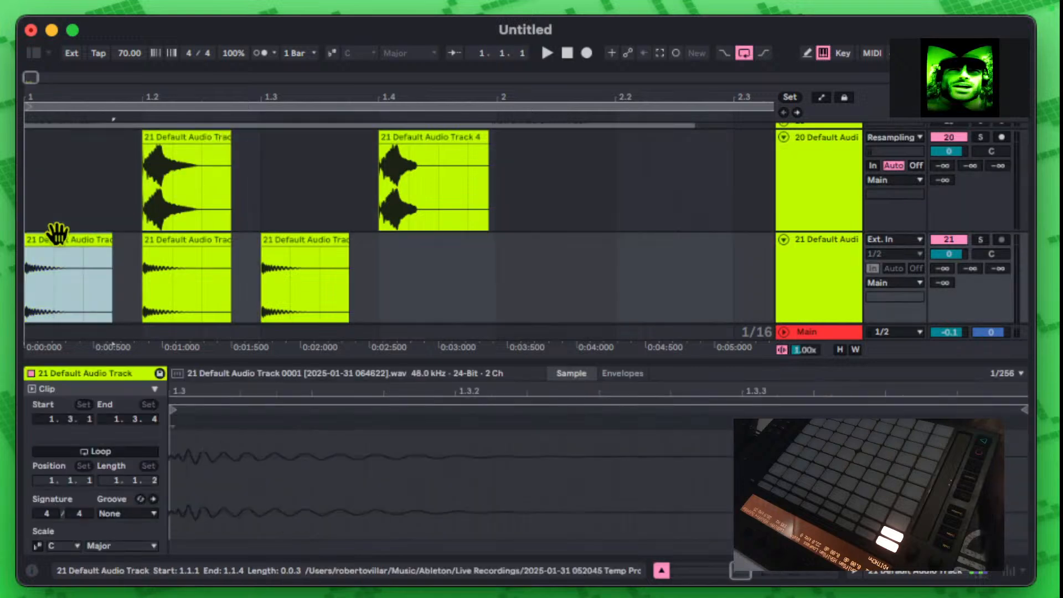
key(space)
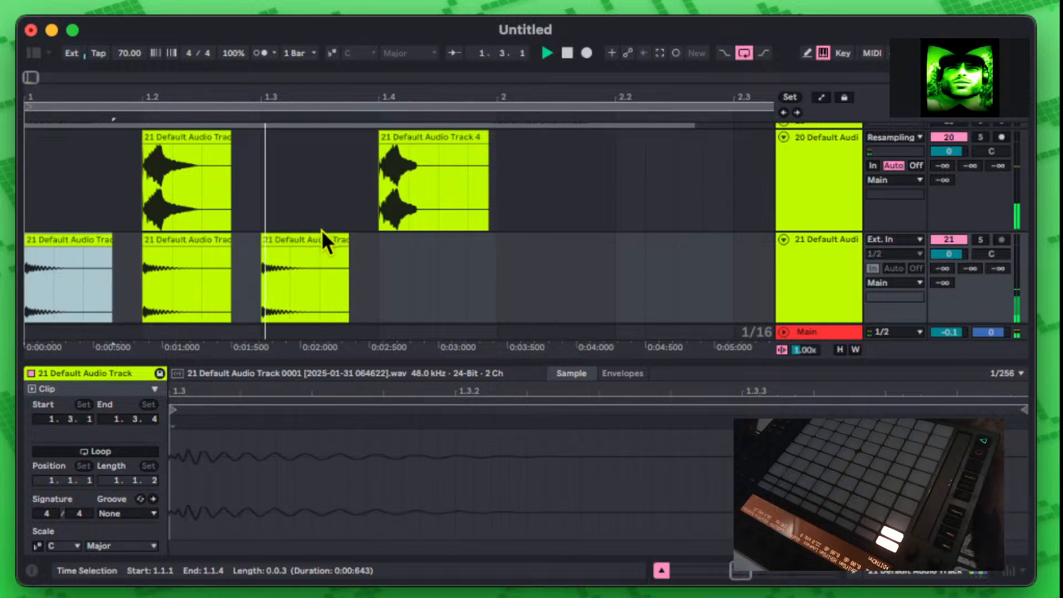
key(space)
Step: Duplicate the one-beat section at 1.3 on track 21 onto beat 1.4
drag(377, 255, 251, 263)
key(super+d)
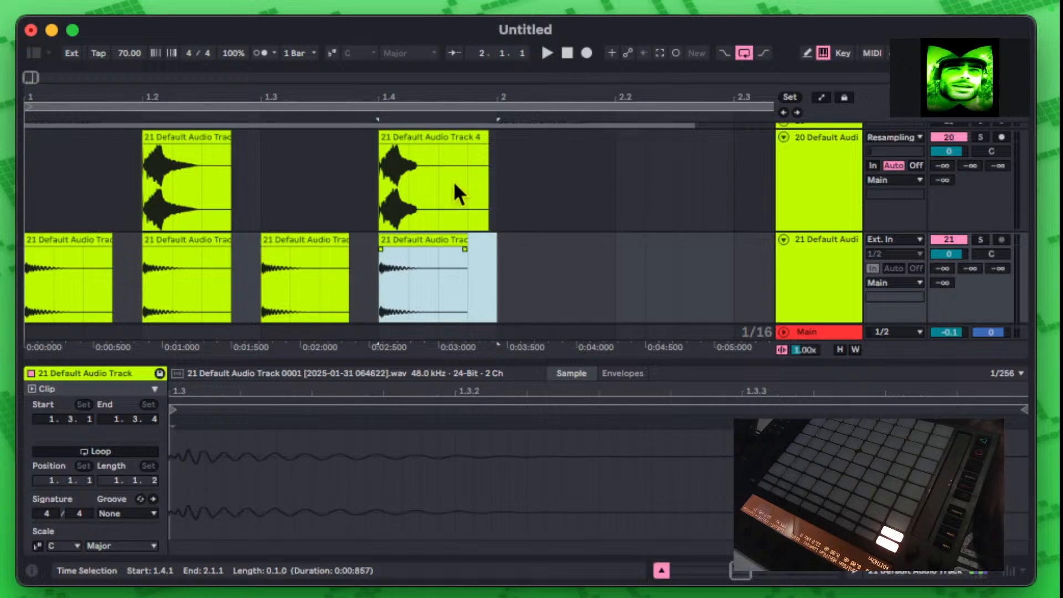
drag(432, 100, 211, 76)
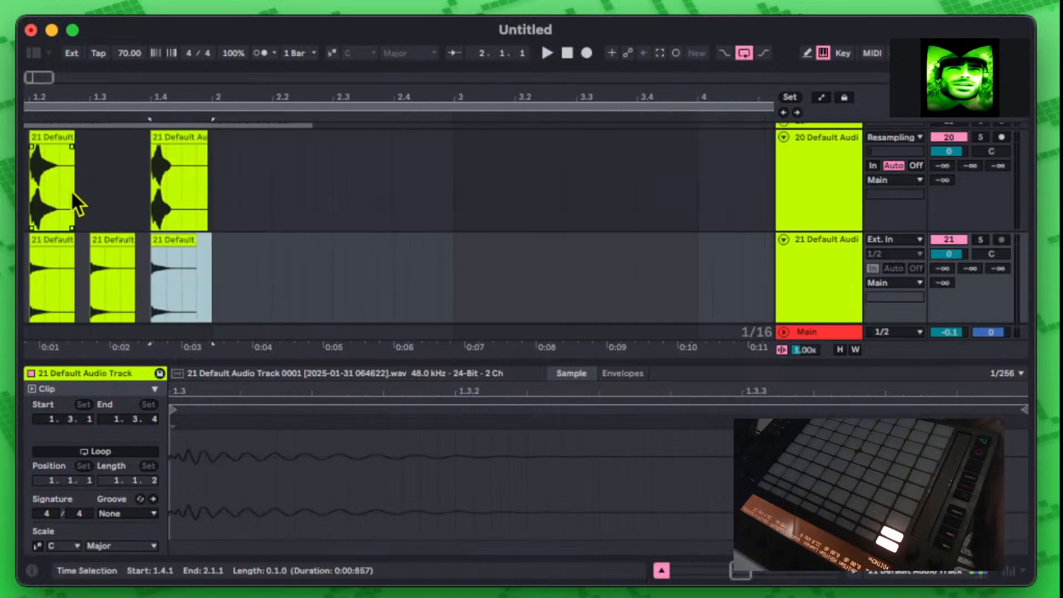
drag(72, 187, 56, 173)
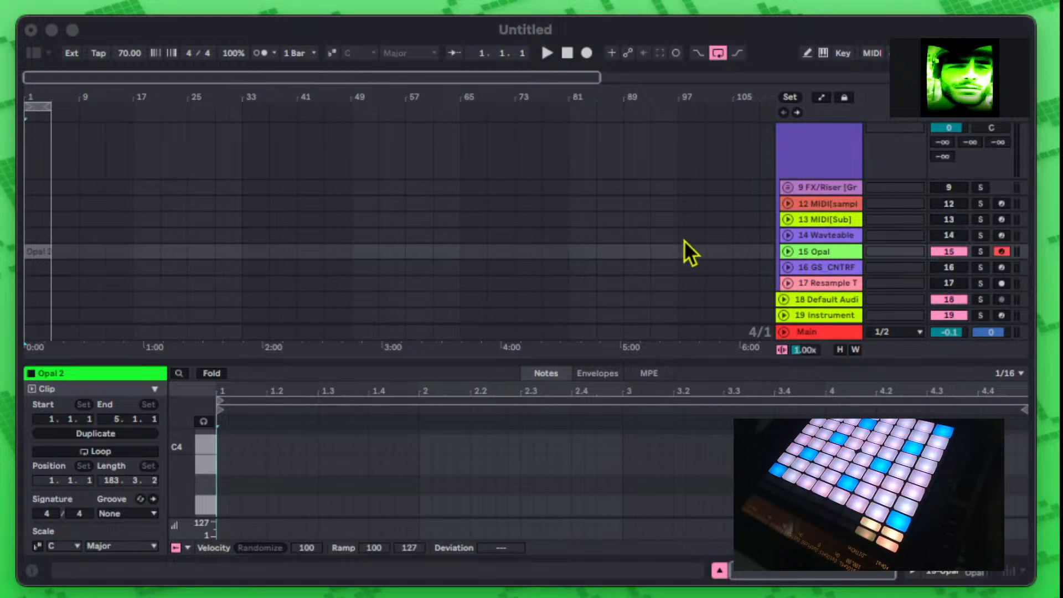
Step: Close the Report a Crash help view beside the recovered set
scroll(801, 258, down, 1)
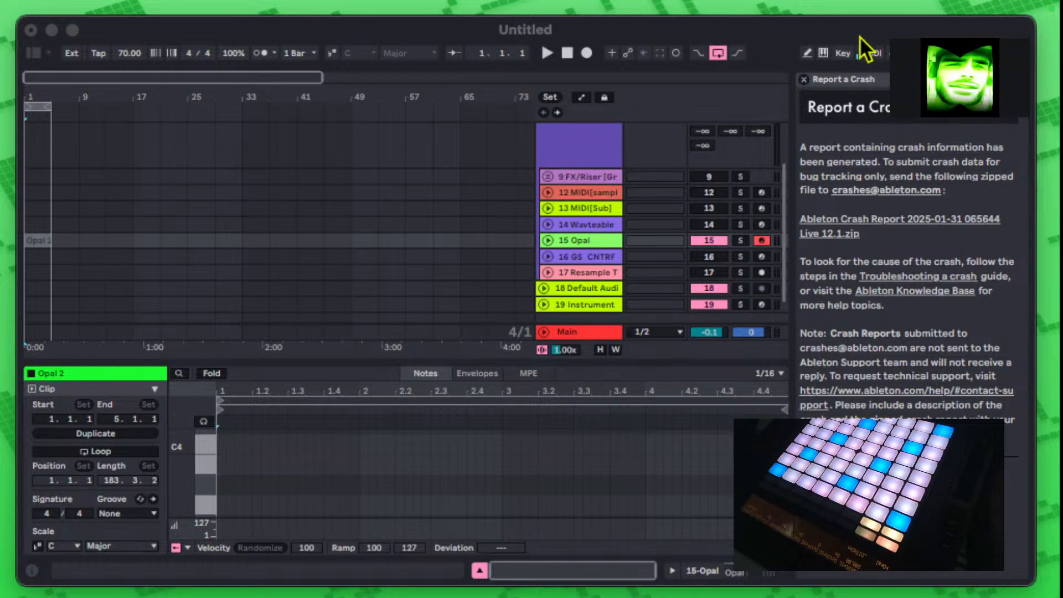
click(805, 79)
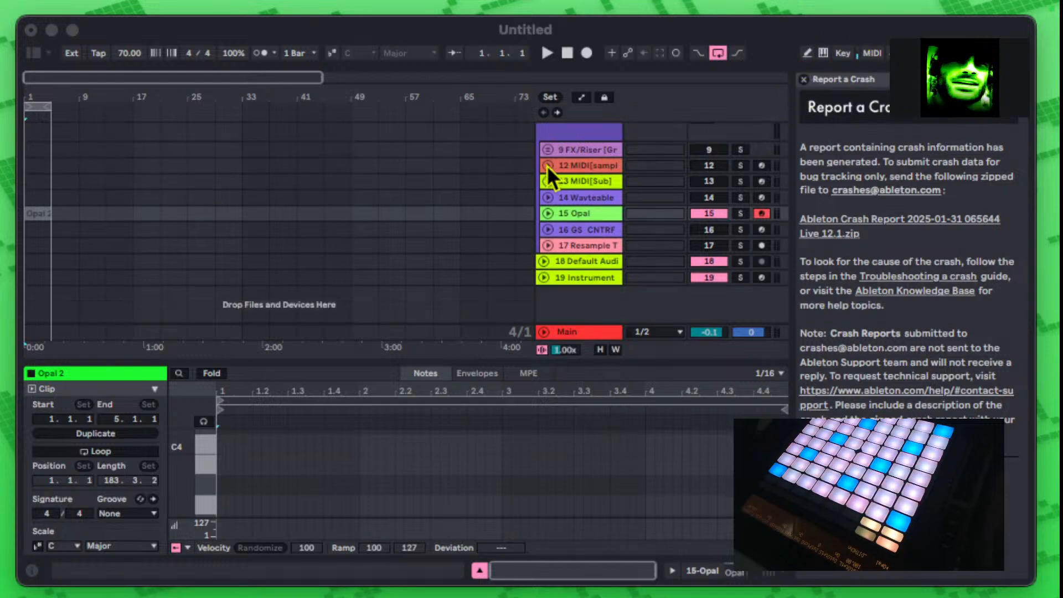
click(437, 225)
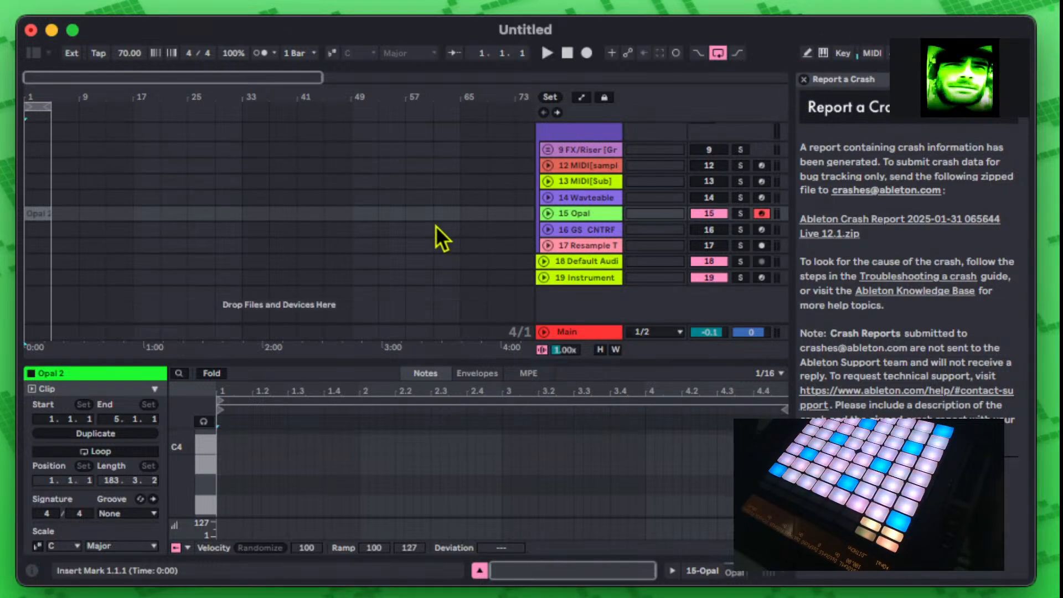
click(804, 79)
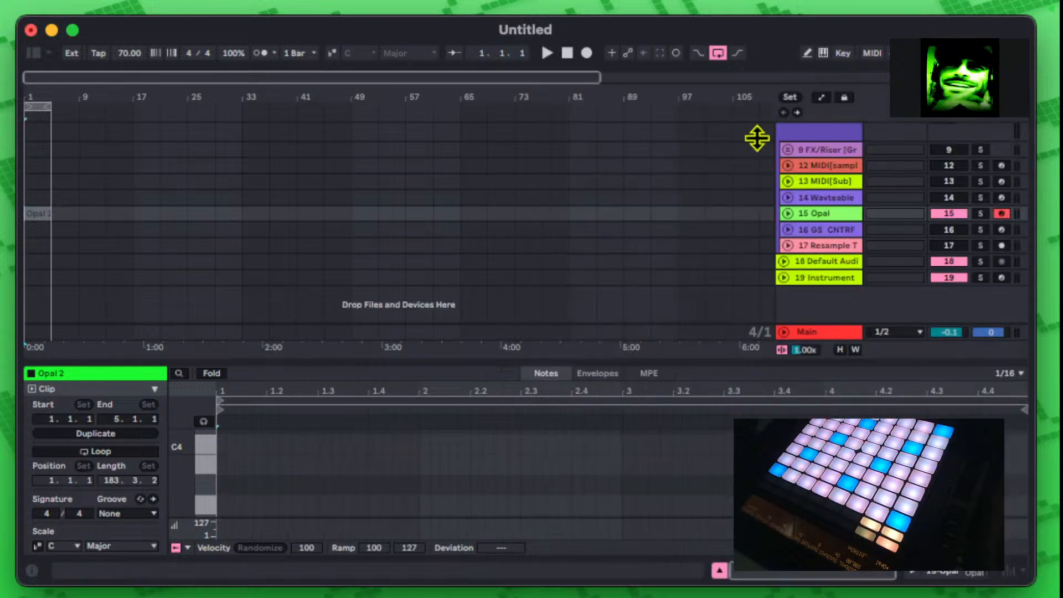
Step: Look through the recovered track list, checking the Opal and Wavetable tracks in the Instrument Group
click(813, 211)
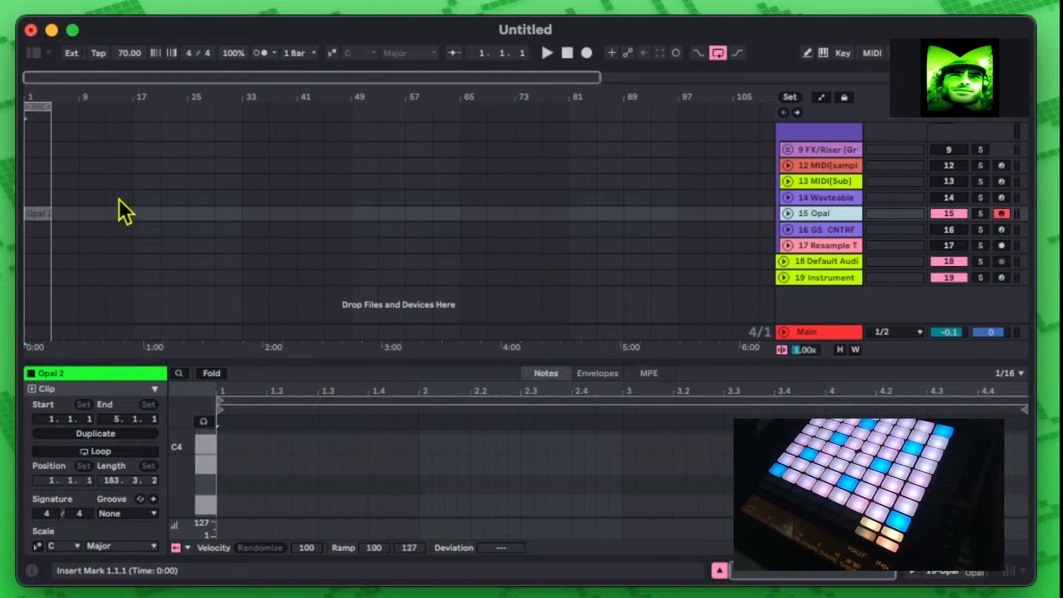
click(799, 199)
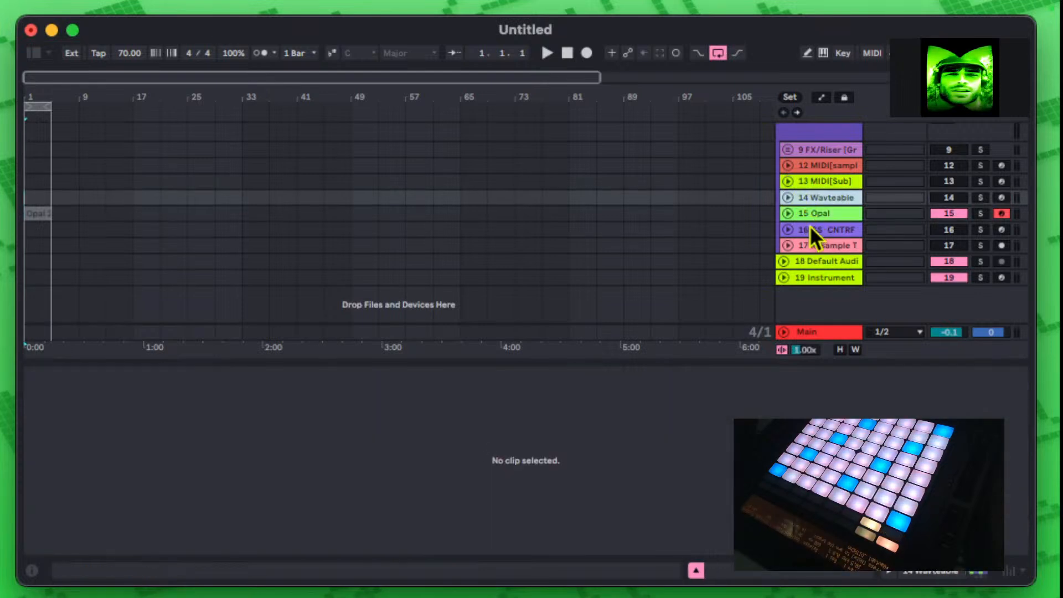
click(822, 215)
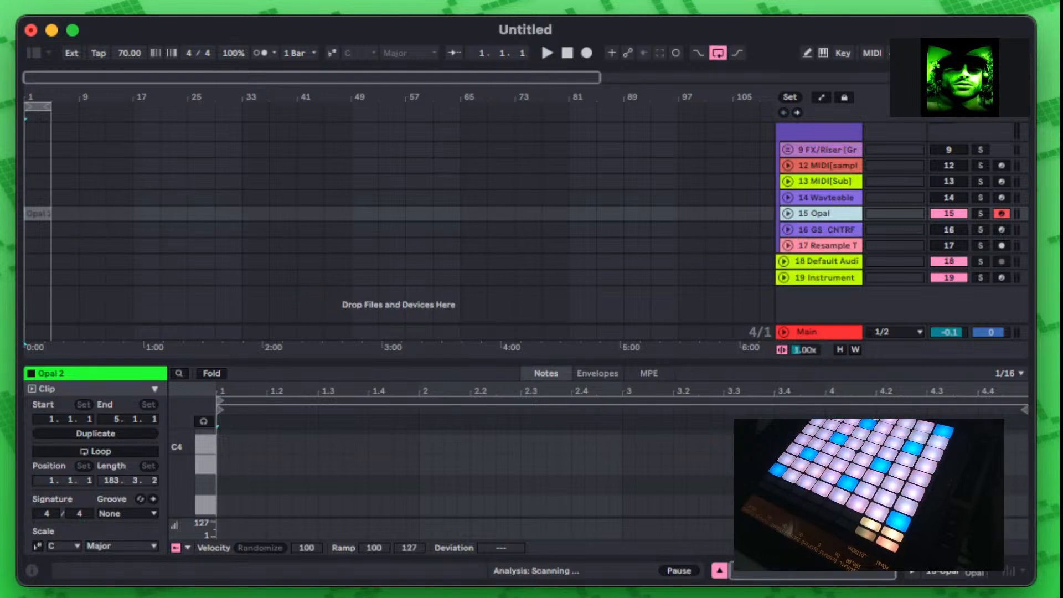
scroll(803, 205, up, 3)
scroll(514, 183, down, 3)
scroll(809, 244, up, 3)
scroll(795, 267, down, 1)
scroll(796, 267, down, 3)
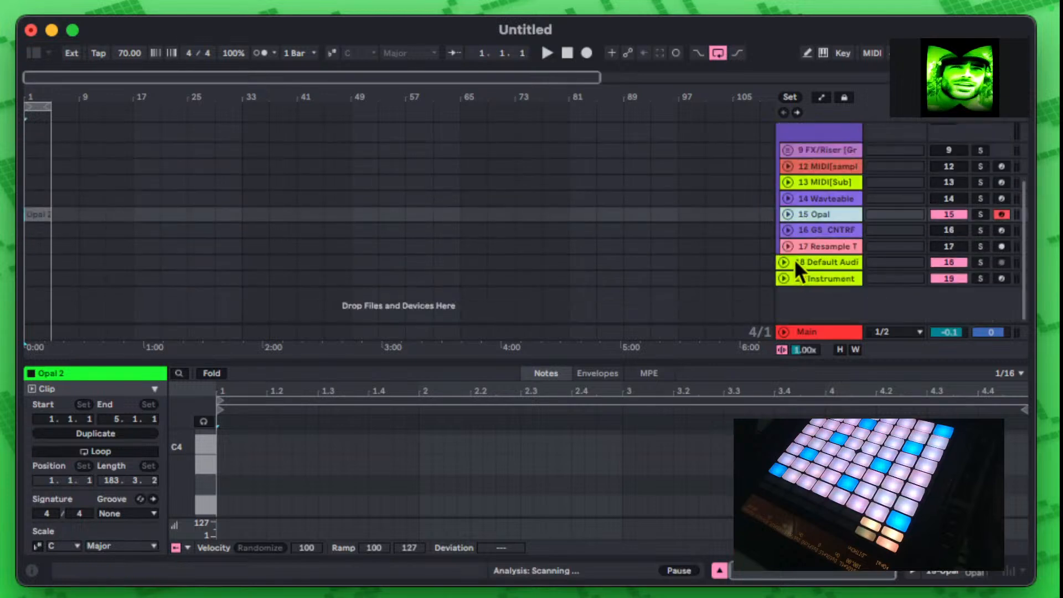
click(819, 230)
scroll(792, 189, up, 3)
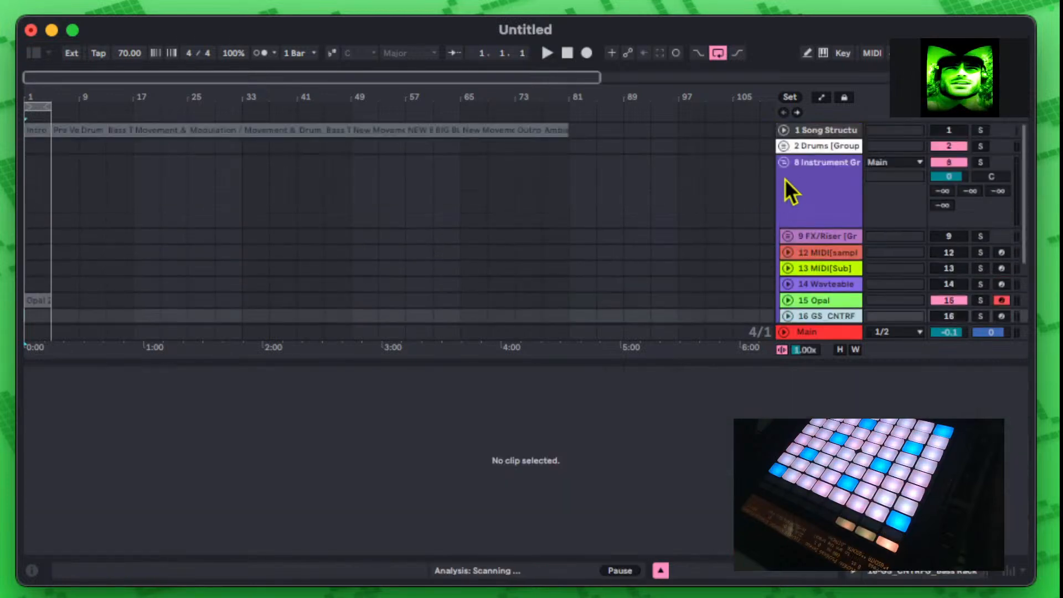
shift+click(825, 132)
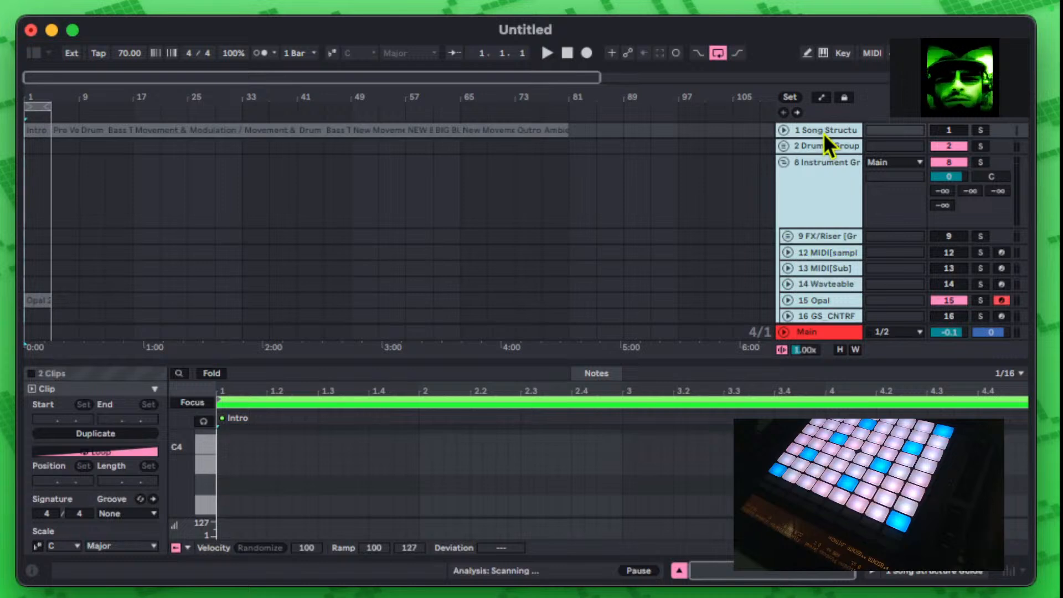
Step: Delete the Instrument Group together with all its tracks, from FX/Riser through the Resample track
click(824, 154)
scroll(818, 191, down, 3)
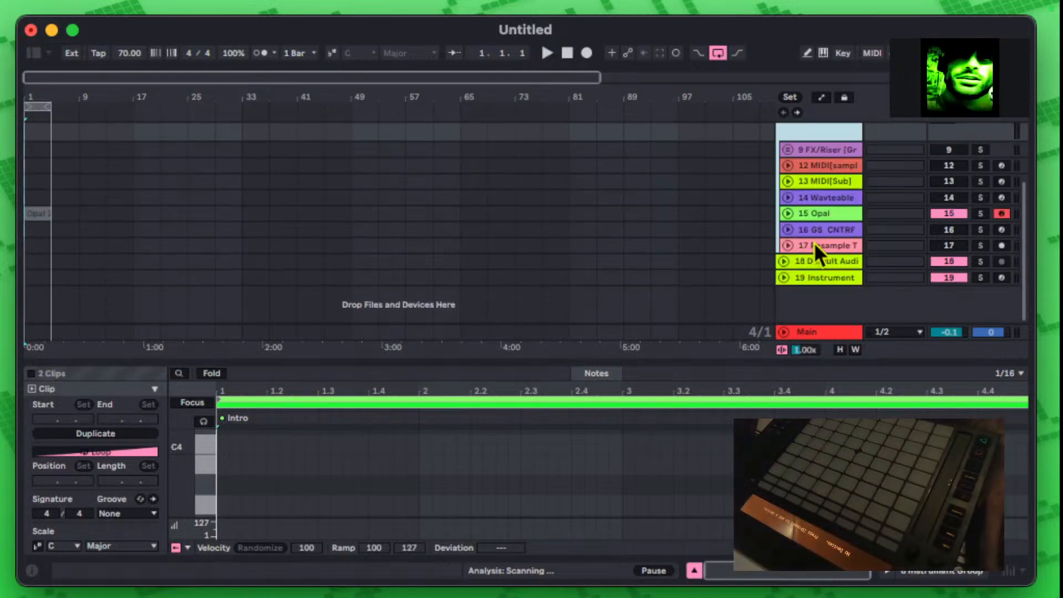
shift+click(814, 245)
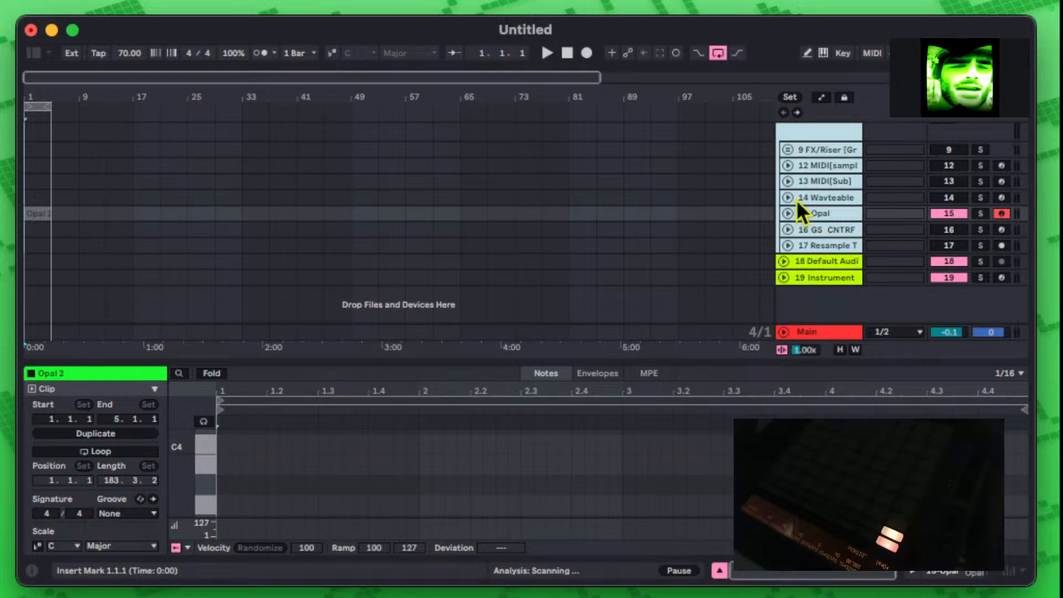
key(Delete)
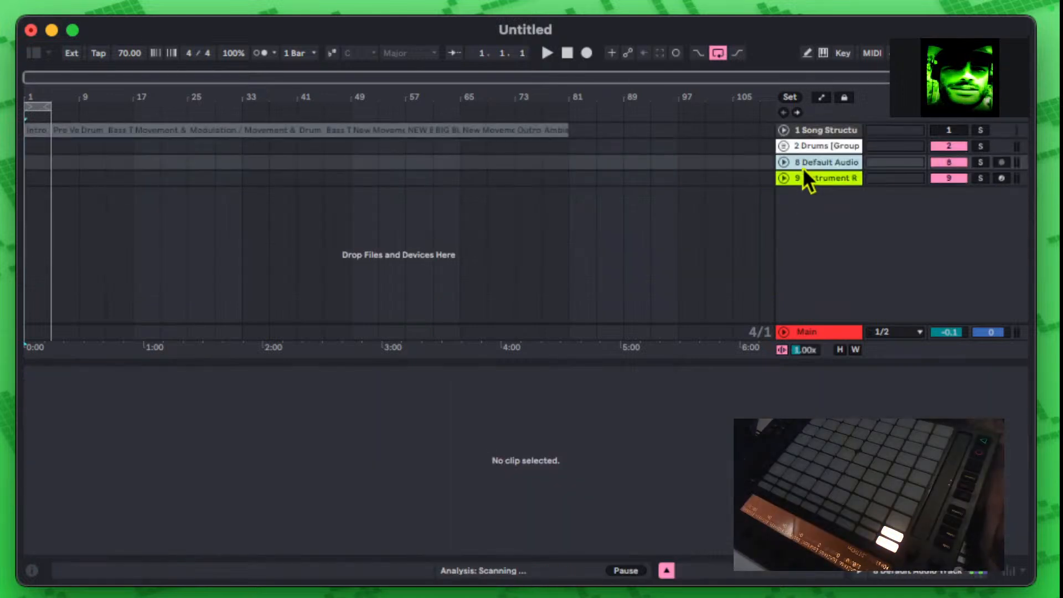
Step: Expand the Drums group, unfold the Drum Rack arranger on track 3 and activate that track
click(784, 146)
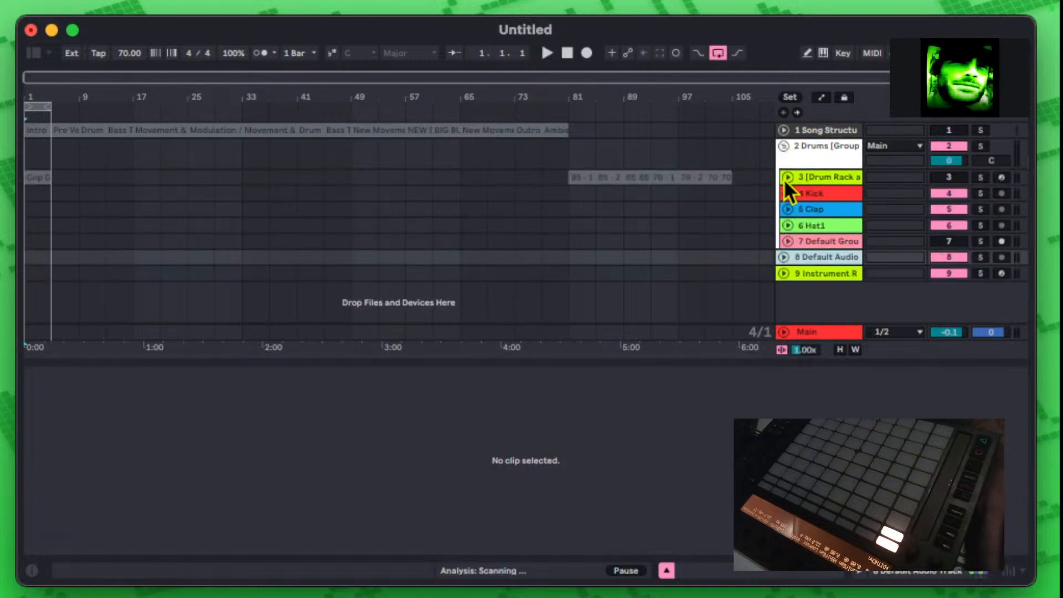
click(787, 177)
click(819, 177)
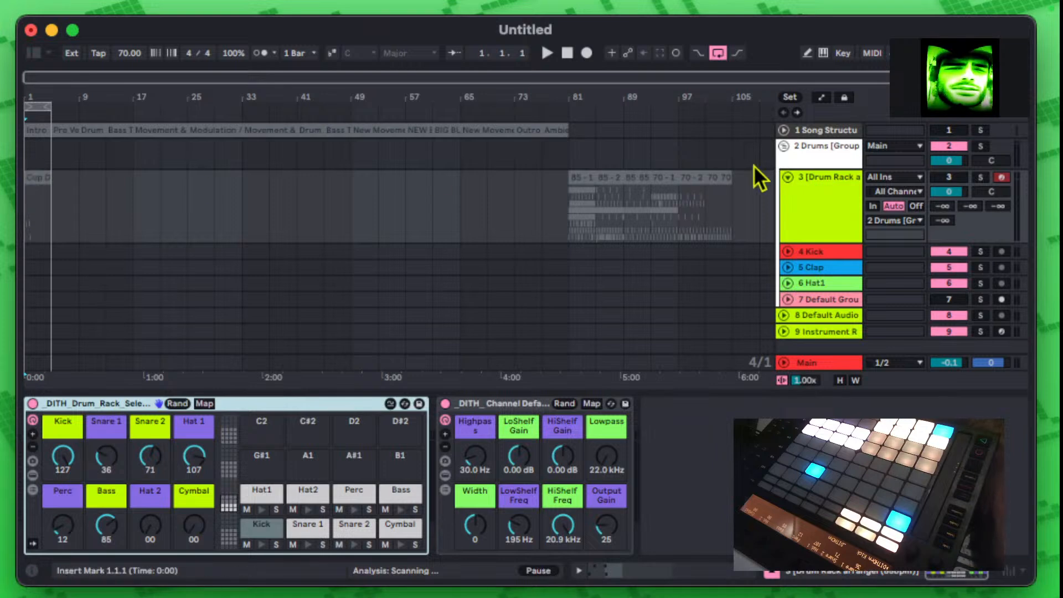
click(950, 178)
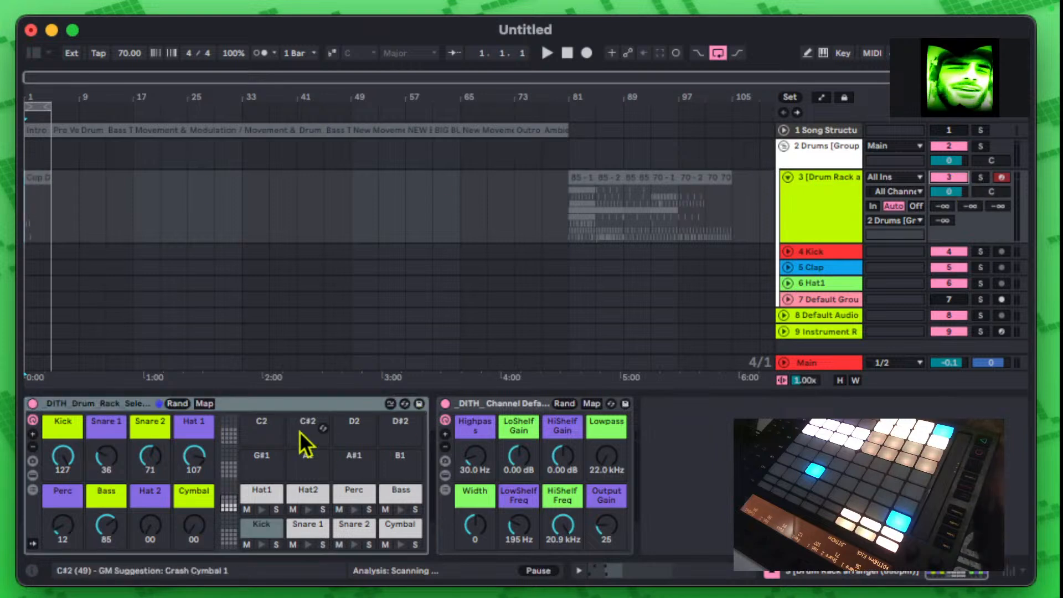
Step: Show the drum rack's chains and open the Kick sampler's zone editor on the sample selector zones
click(33, 475)
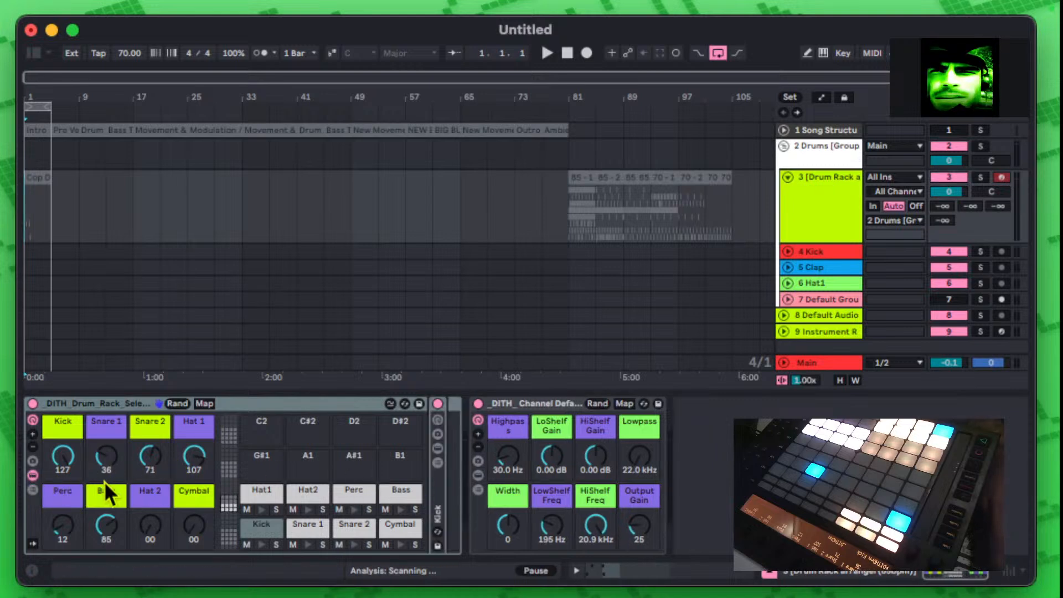
click(33, 490)
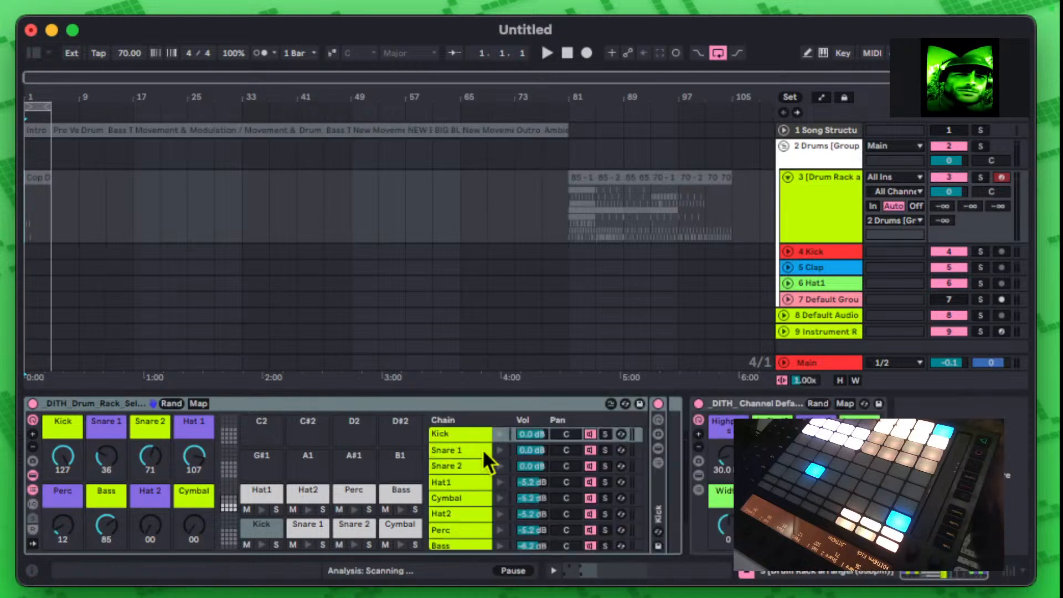
click(663, 500)
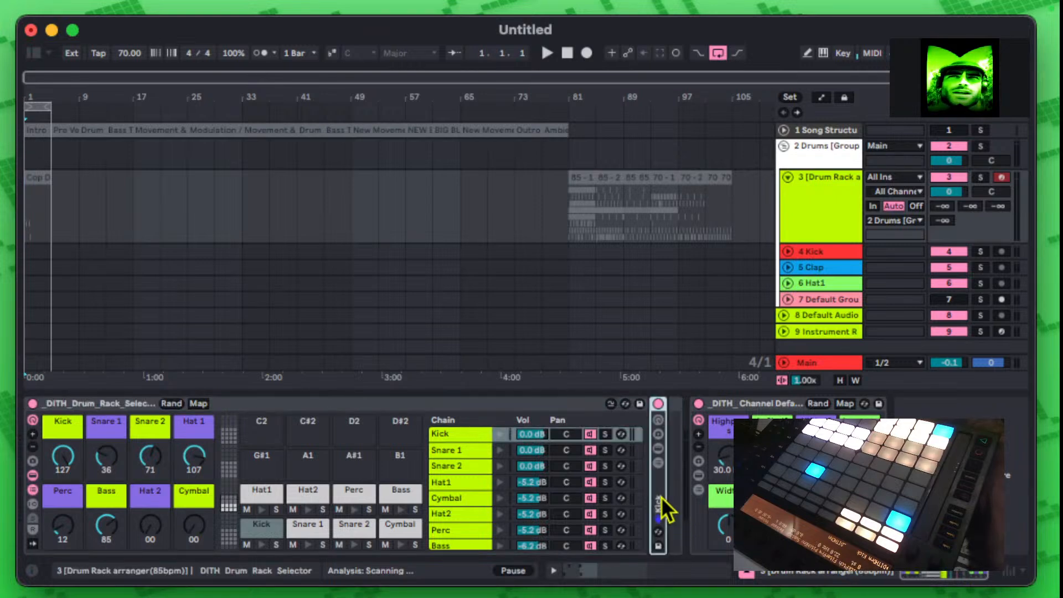
double_click(662, 500)
click(326, 314)
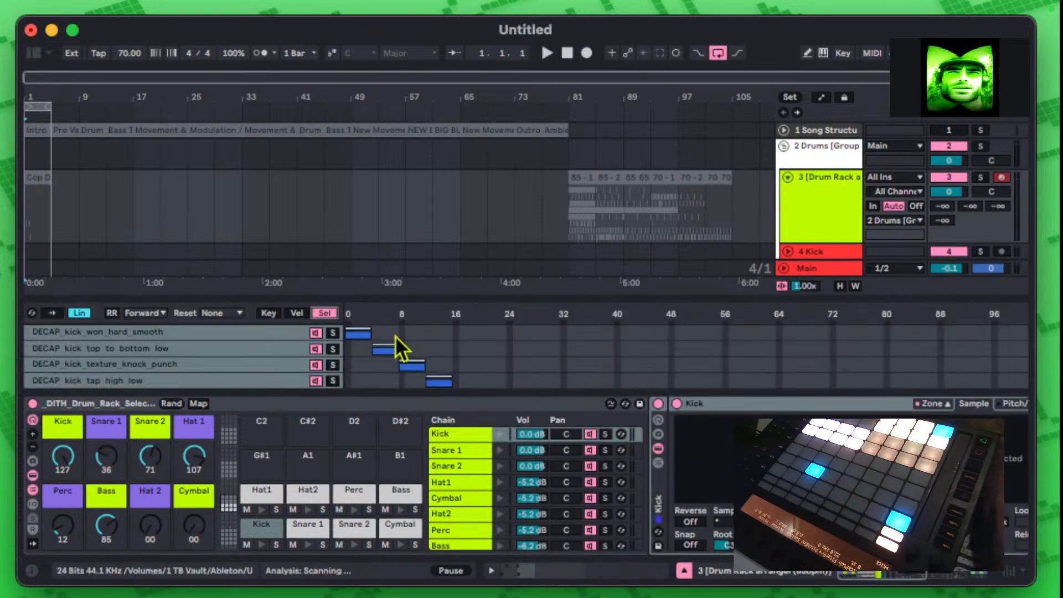
Step: Look through the kick samples in the selector zones and set the rack's Kick selector to 18
scroll(397, 345, down, 20)
scroll(400, 349, up, 18)
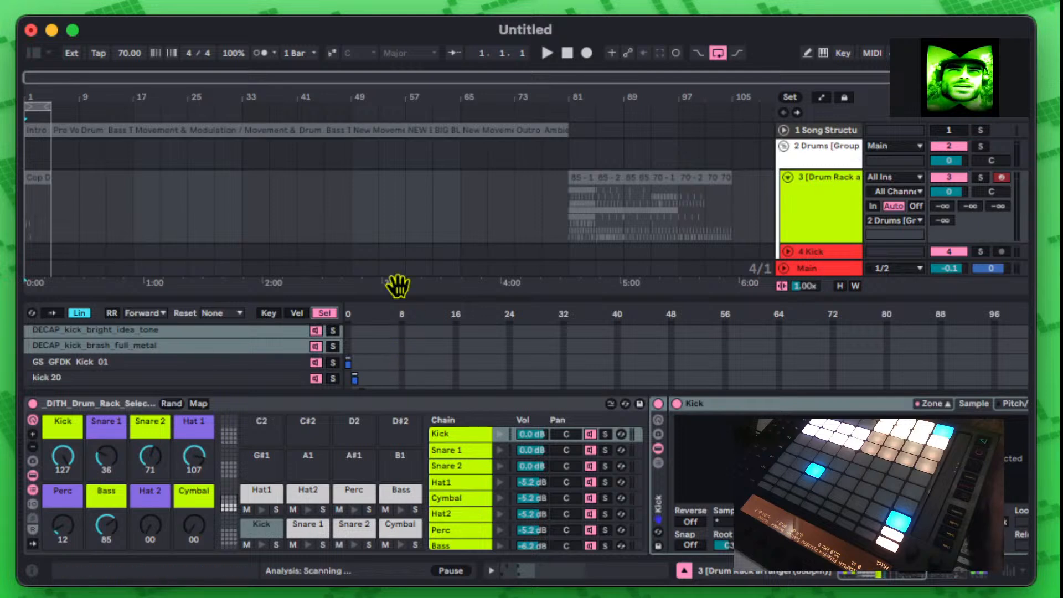
drag(397, 285, 423, 161)
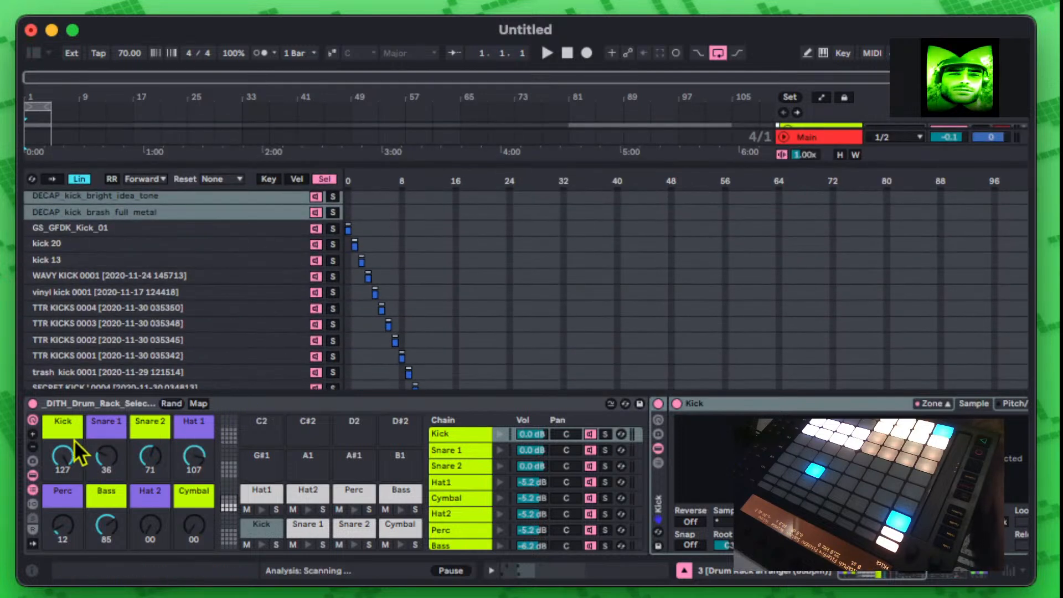
click(64, 455)
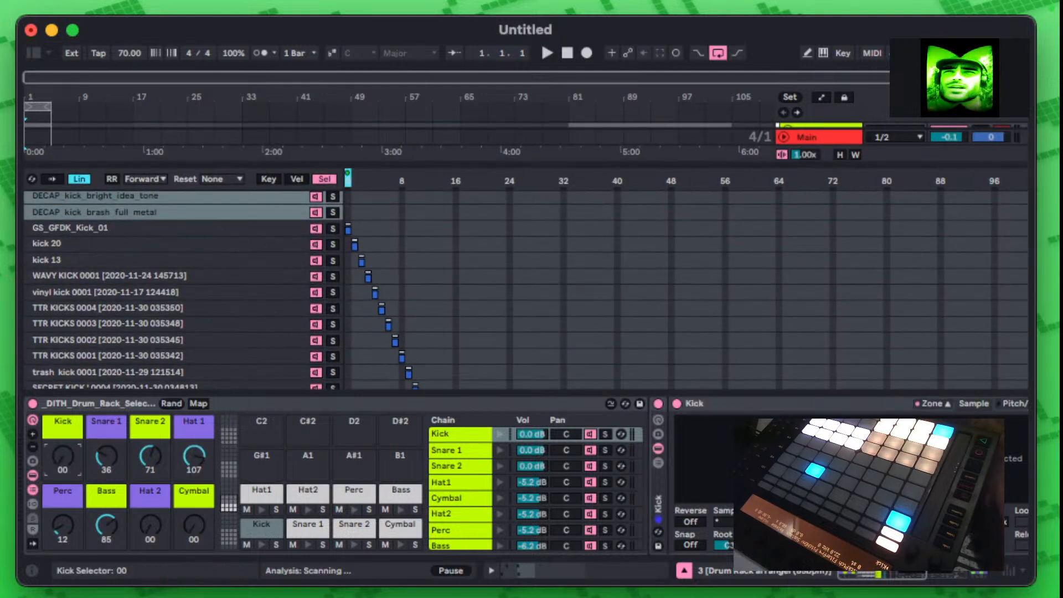
drag(380, 162, 363, 390)
Step: Open the Cop Drums clip on track 3 and duplicate the first one-beat kick onto beats 1.2, 1.3, 1.4 and 2.1
click(42, 157)
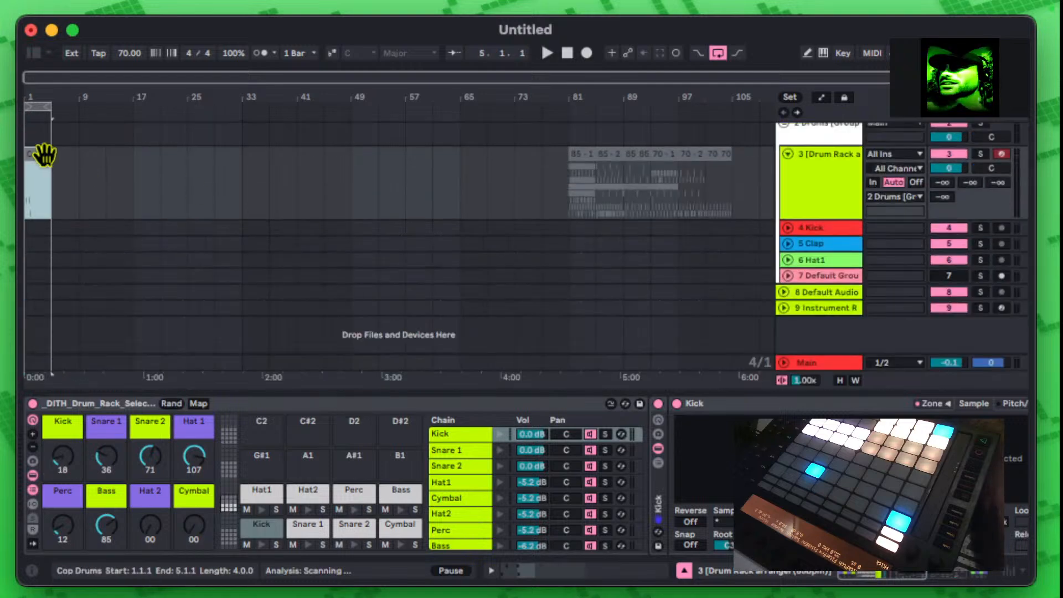
double_click(41, 162)
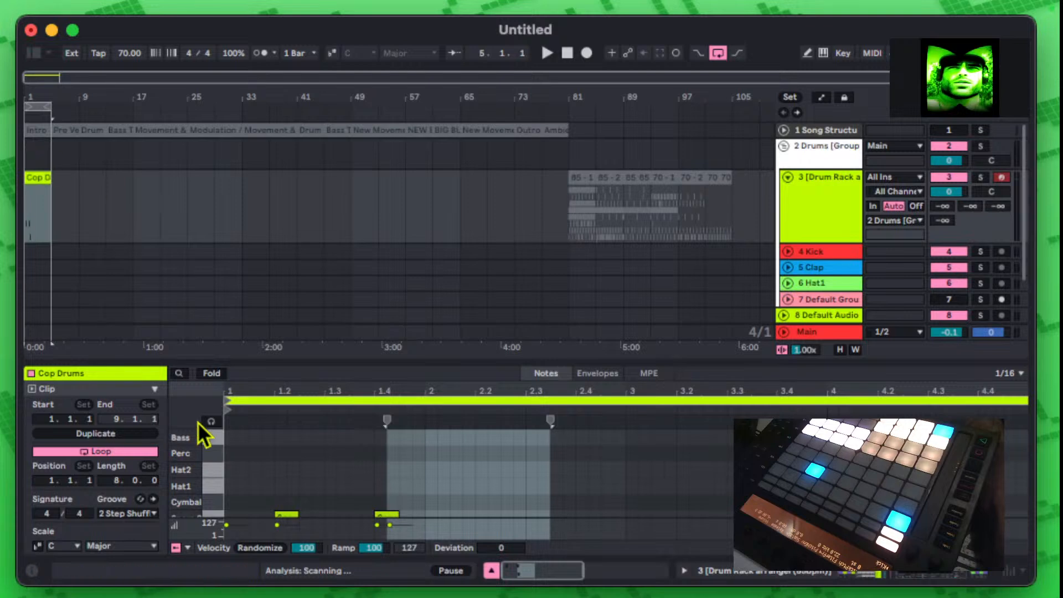
scroll(370, 471, down, 3)
click(234, 510)
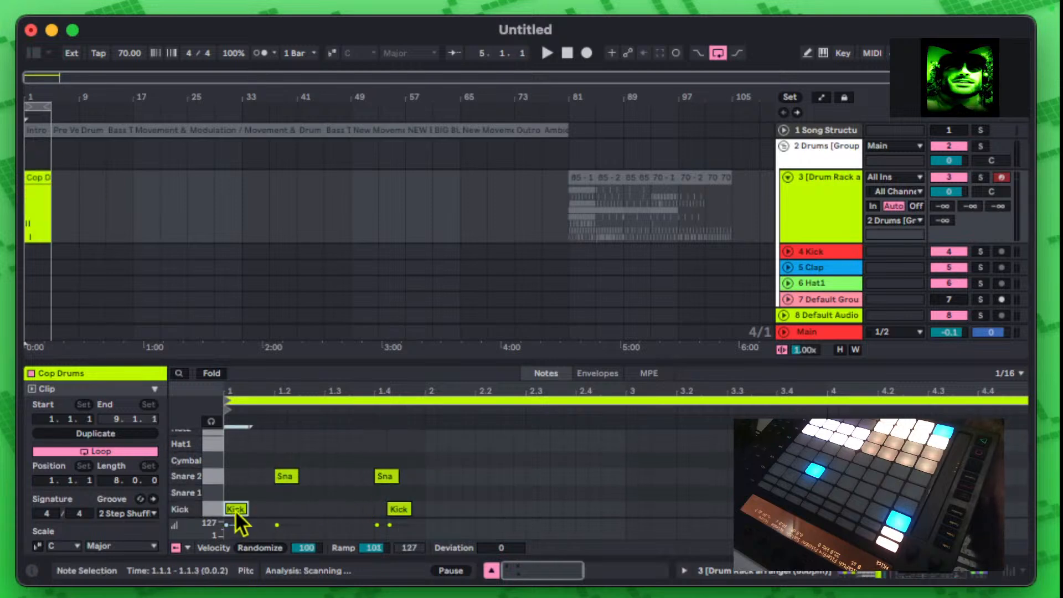
drag(275, 510, 245, 511)
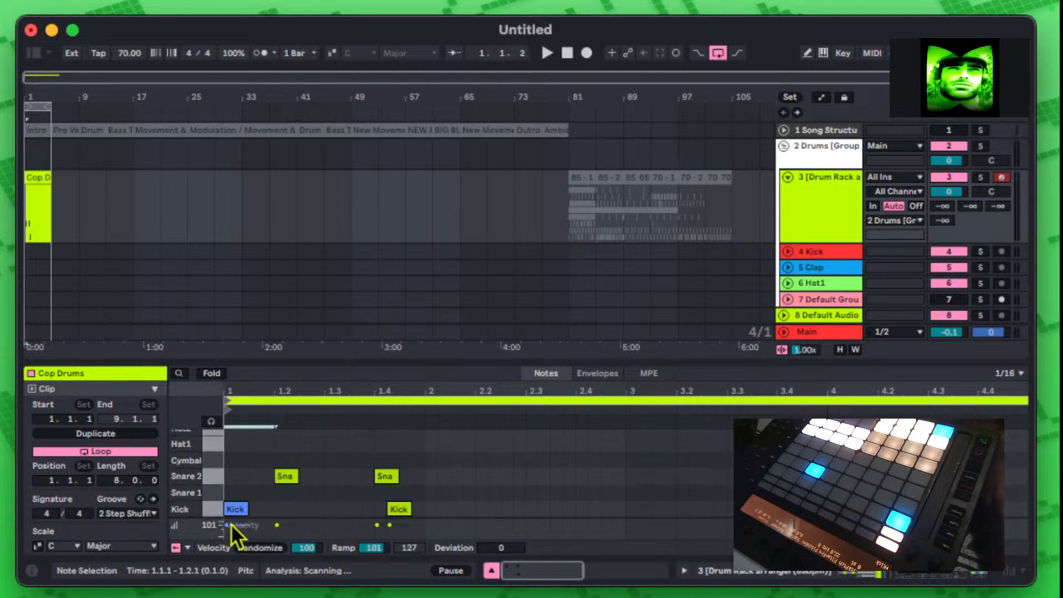
key(super+d)
key(super+d)
key(super+d)
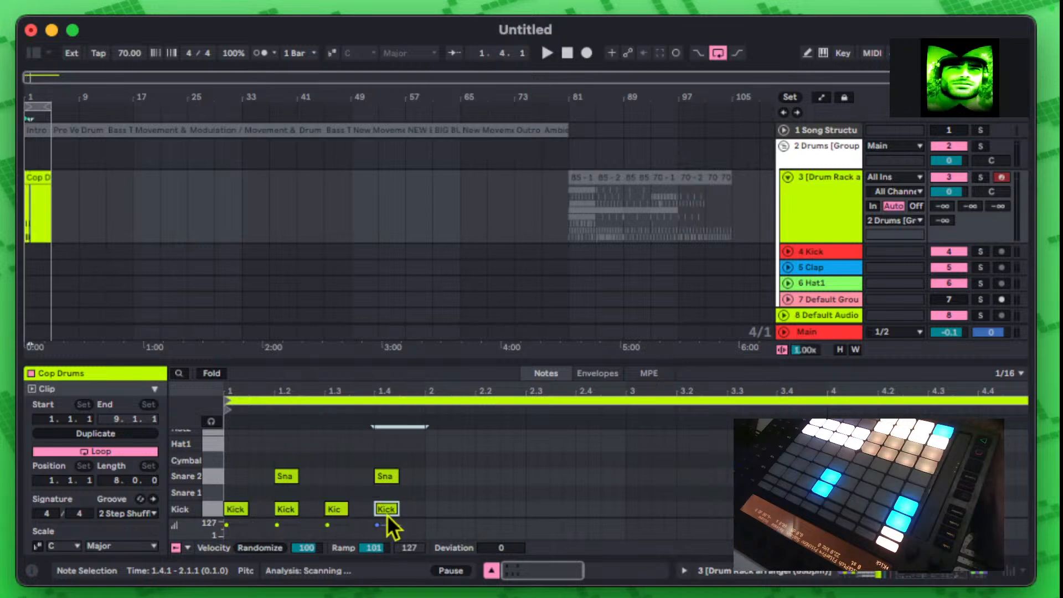
key(super+d)
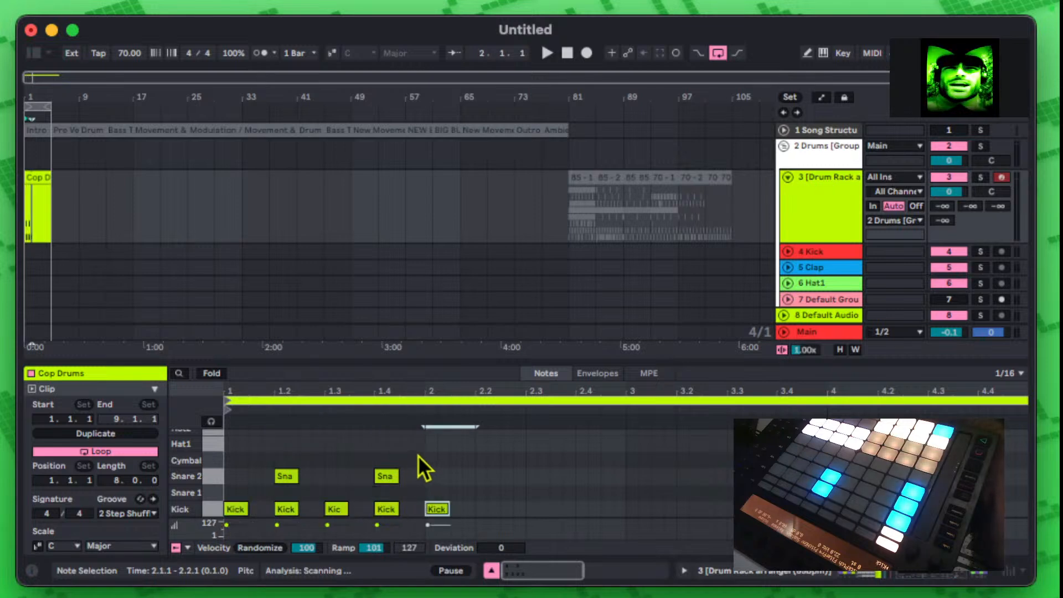
Step: Duplicate the clip's first bar of kicks and snares onto bars 2, 3 and 4, and play the pattern
drag(420, 455, 178, 556)
key(super+d)
key(super+d)
key(super+d)
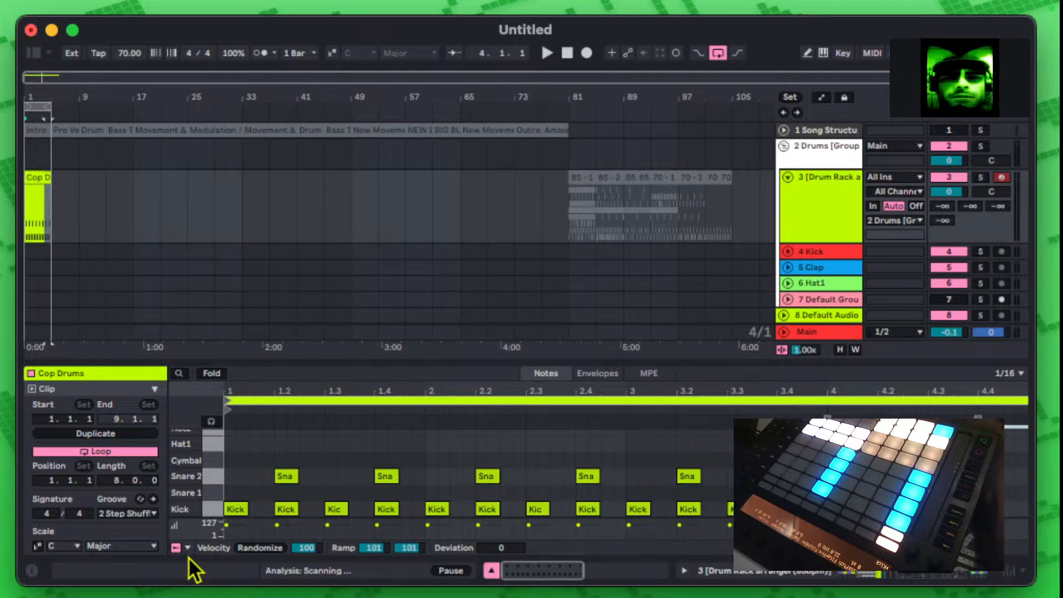
key(space)
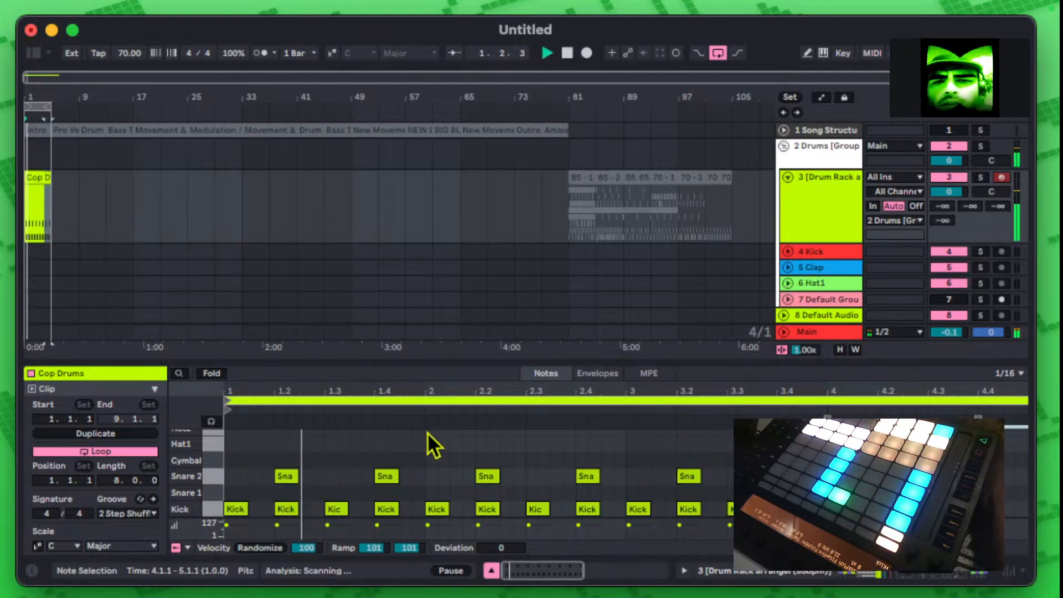
Step: Stop playback and move all the Snare 2 notes in the Cop Drums clip to the Snare 1 row
double_click(826, 178)
key(space)
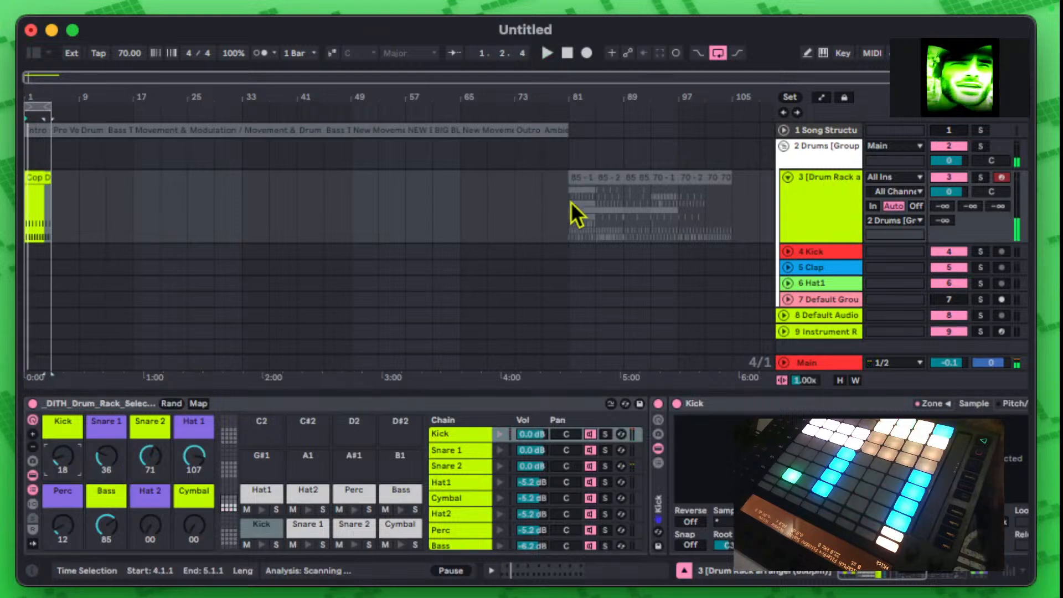
click(33, 178)
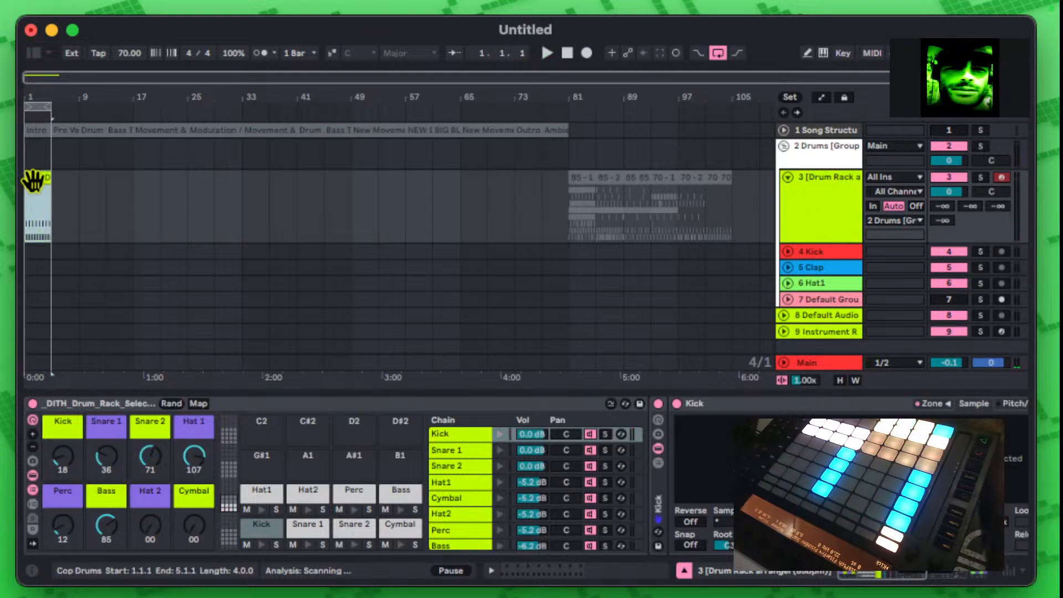
double_click(33, 178)
drag(1014, 458, 294, 489)
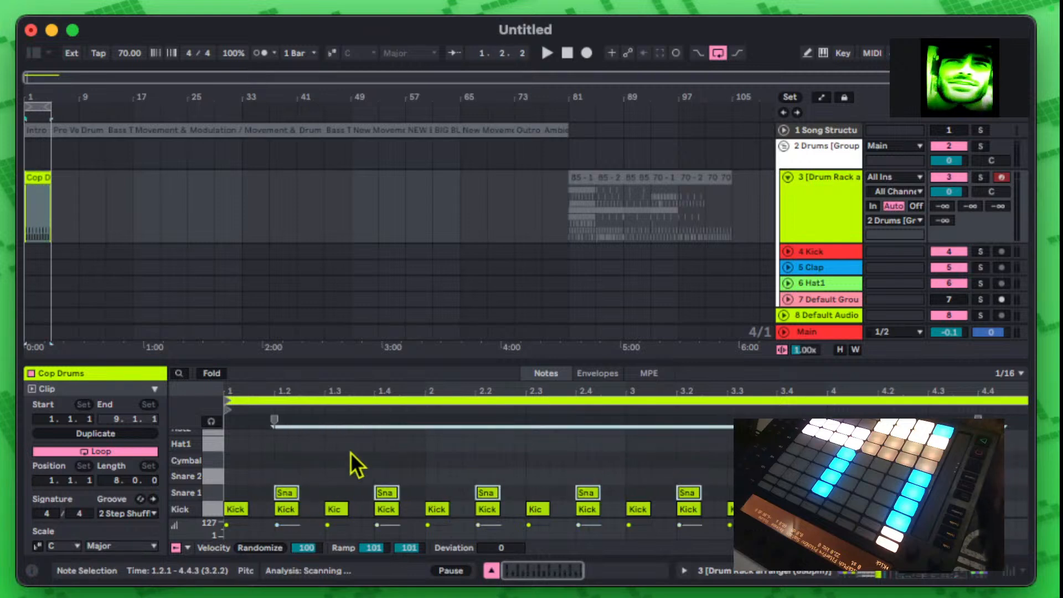
Step: Play the beat and set the drum rack's Snare 1 selector to 32
key(space)
click(833, 181)
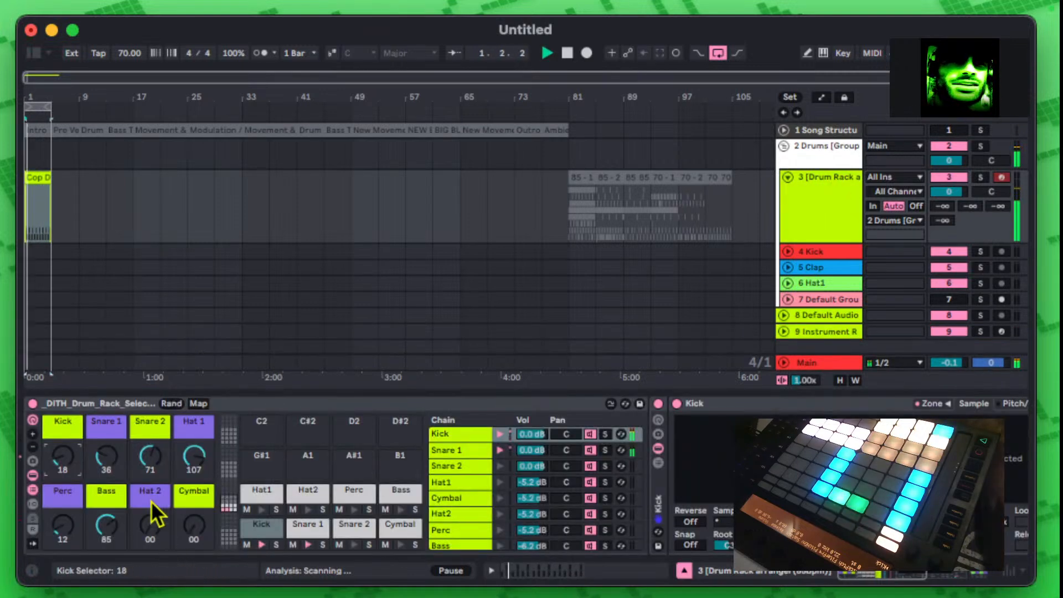
mouse_move(112, 459)
mouse_down()
mouse_move(112, 437)
mouse_move(112, 463)
mouse_move(133, 463)
mouse_move(121, 436)
mouse_move(114, 453)
mouse_up()
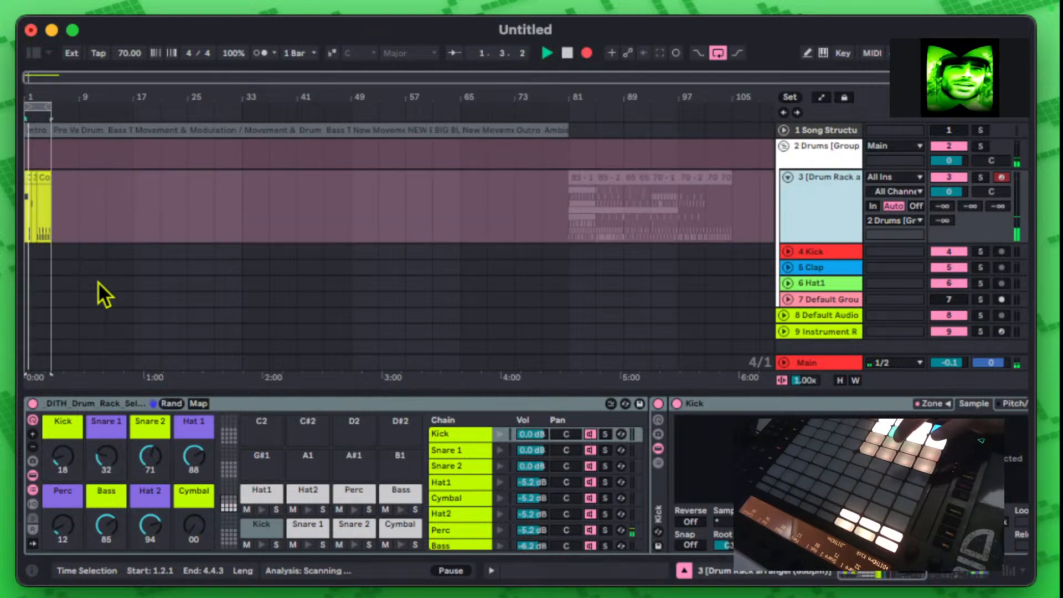
Step: Stop and undo the drum recording that cut up the Cop Drums clip, and turn on MIDI Arrangement Overdub
key(space)
key(super+z)
key(super+z)
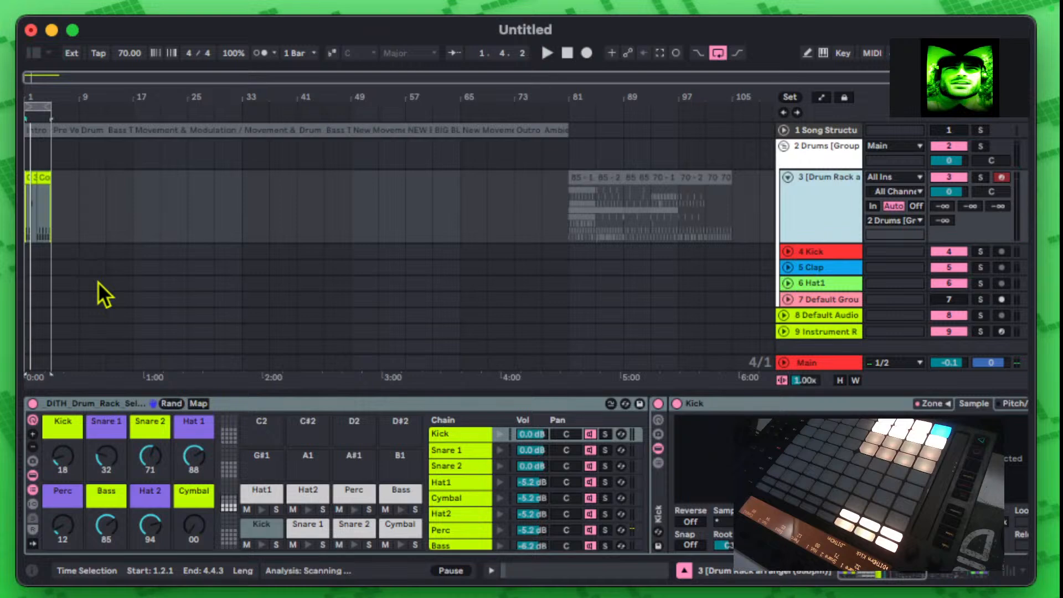
click(614, 55)
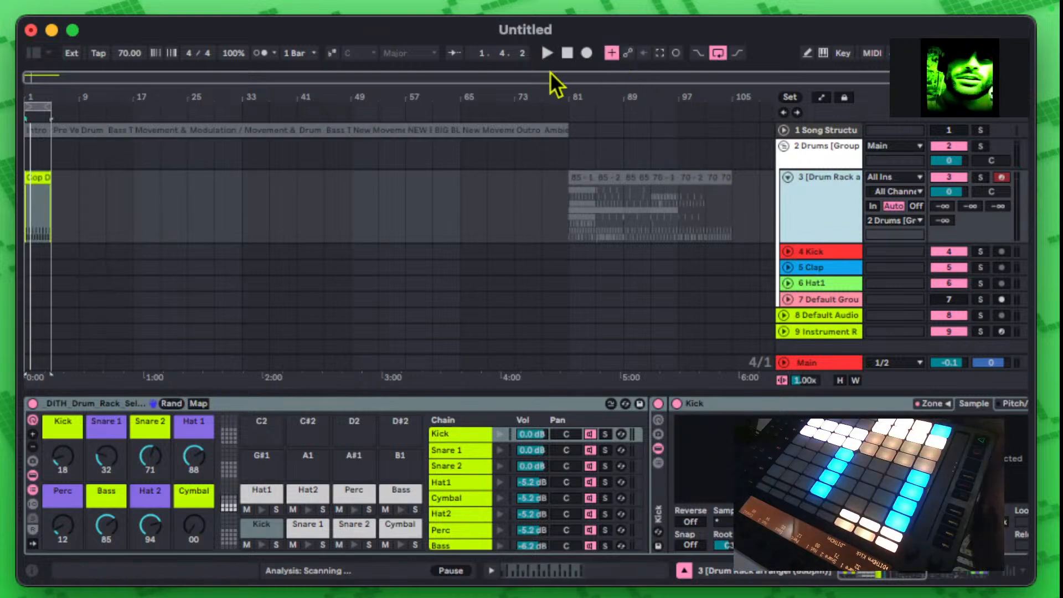
click(567, 54)
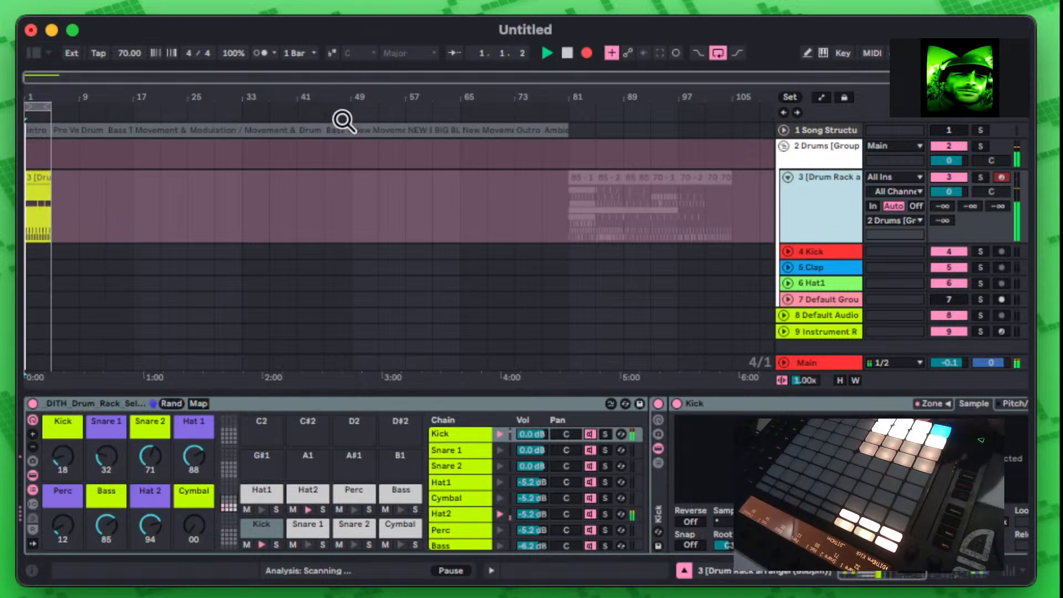
Step: Delete the overdubbed notes above the kick and snare rows in track 3's clip, and finish recording a new take
mouse_move(403, 3)
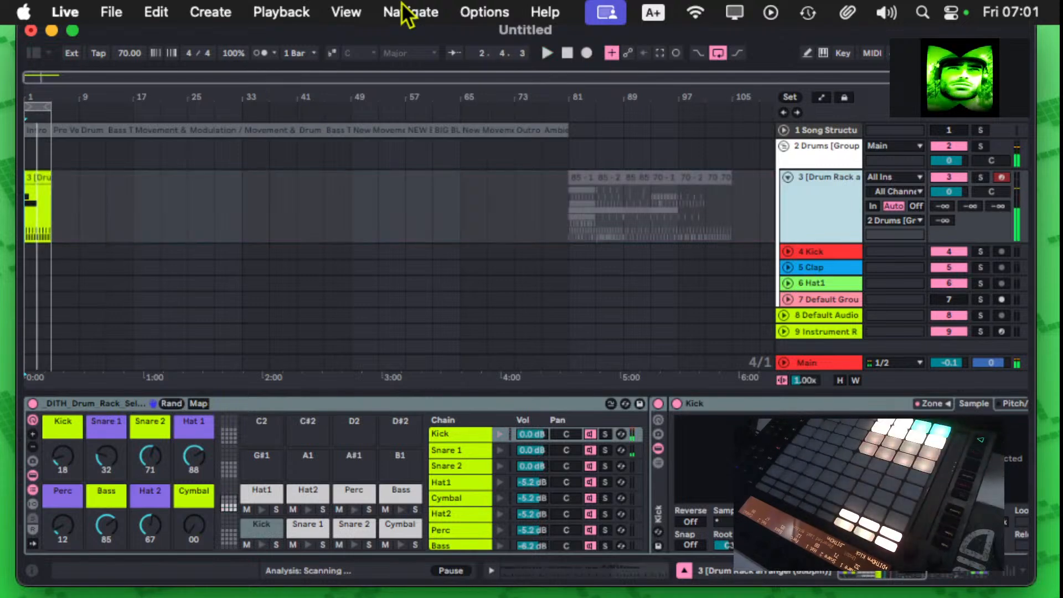
double_click(38, 183)
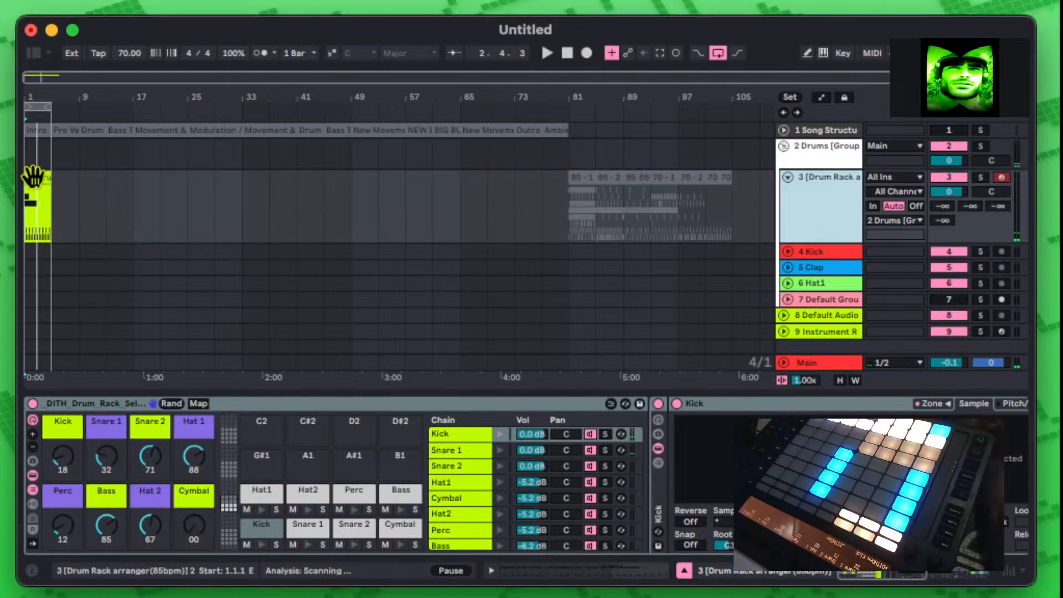
drag(667, 471, 174, 383)
key(Delete)
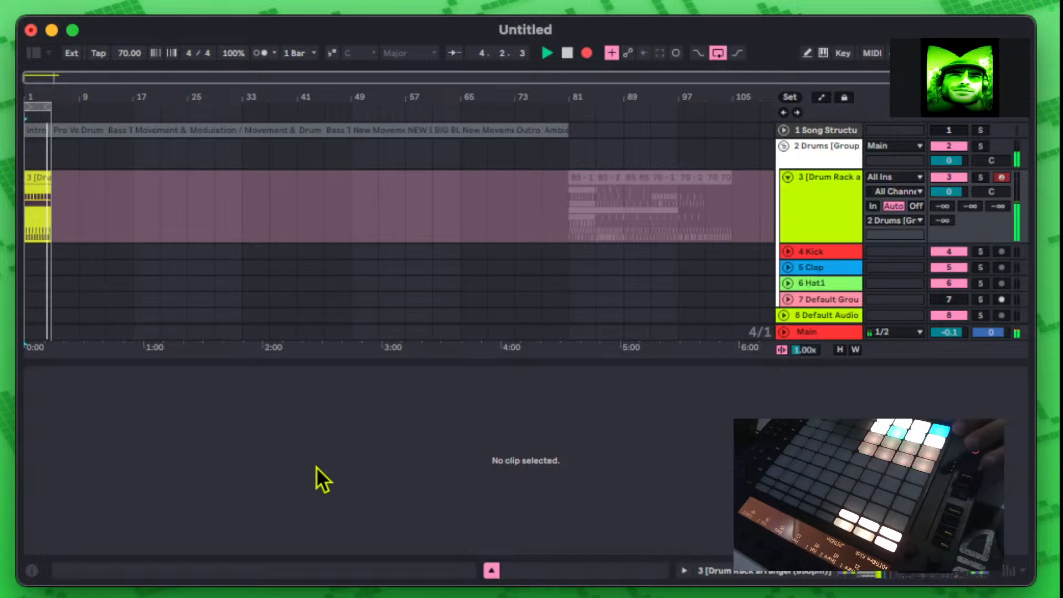
key(F9)
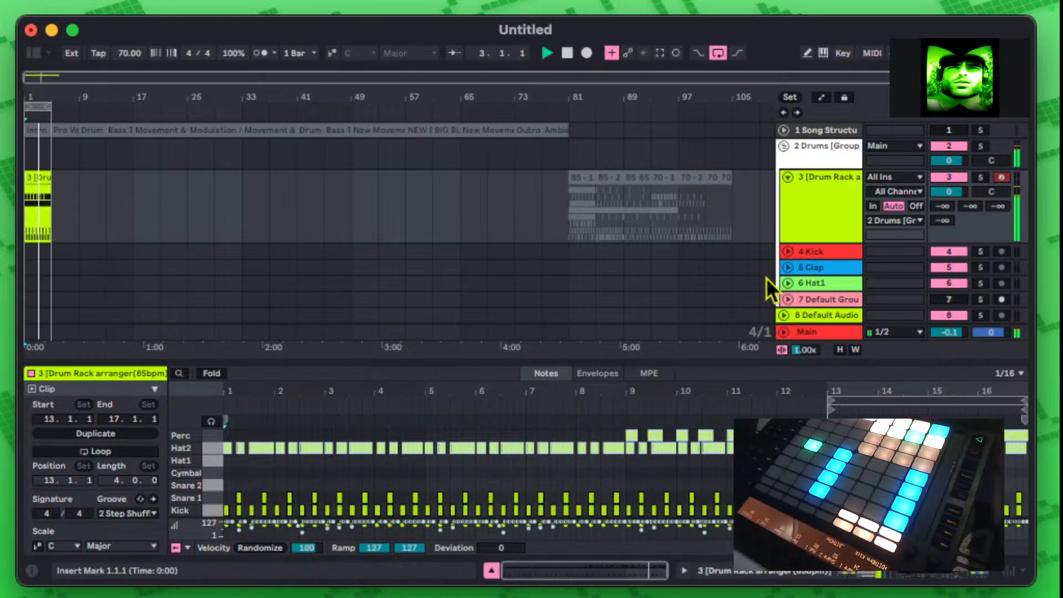
Step: Open the Serum plug-in window of the Instrument Rack on track 9 and set the track's monitoring to Auto
scroll(870, 232, down, 3)
click(834, 261)
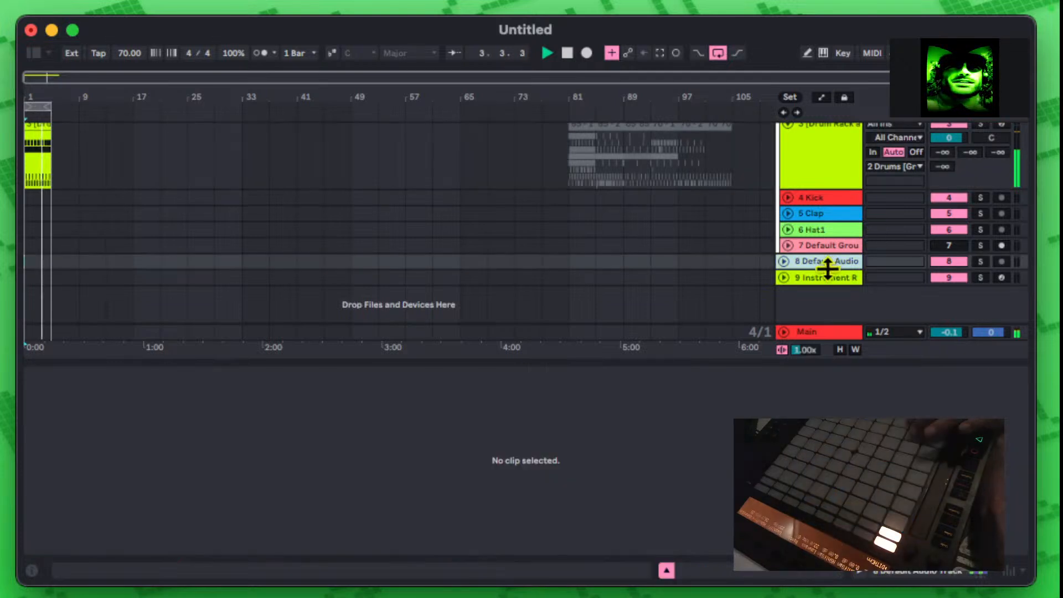
click(829, 277)
click(828, 278)
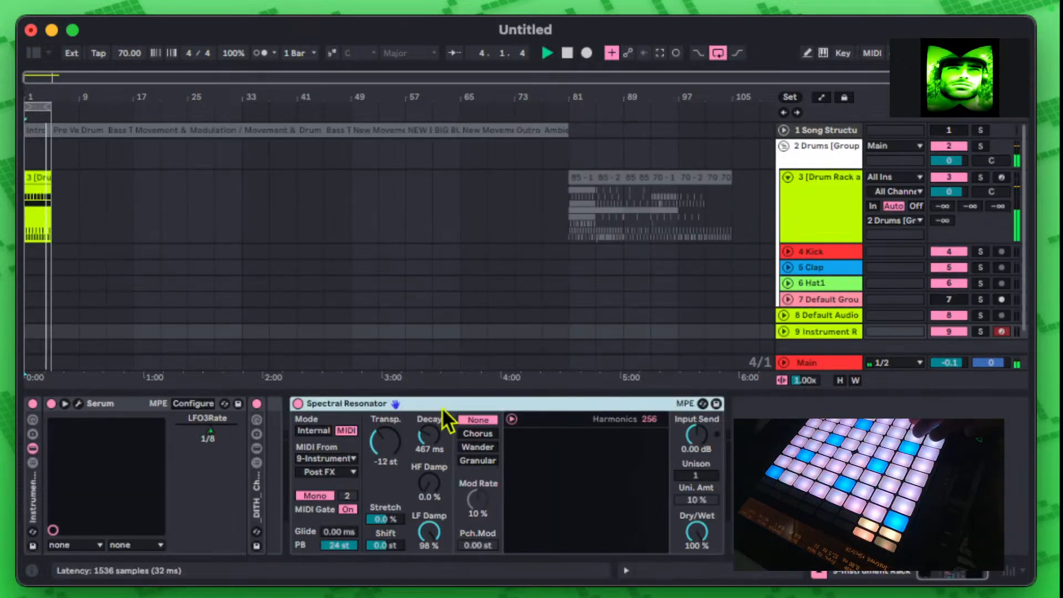
click(79, 404)
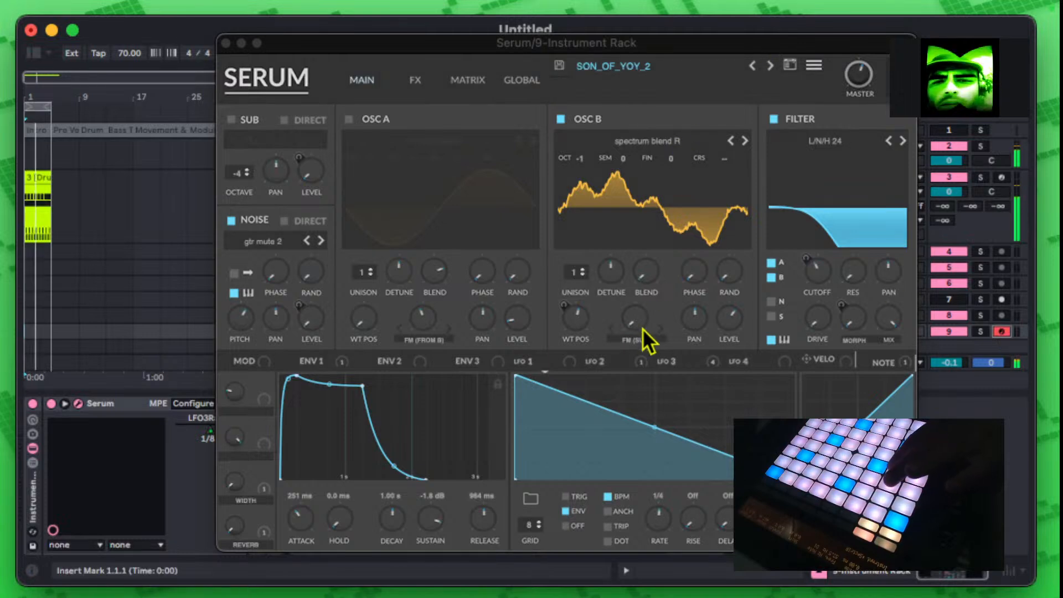
drag(881, 78, 560, 123)
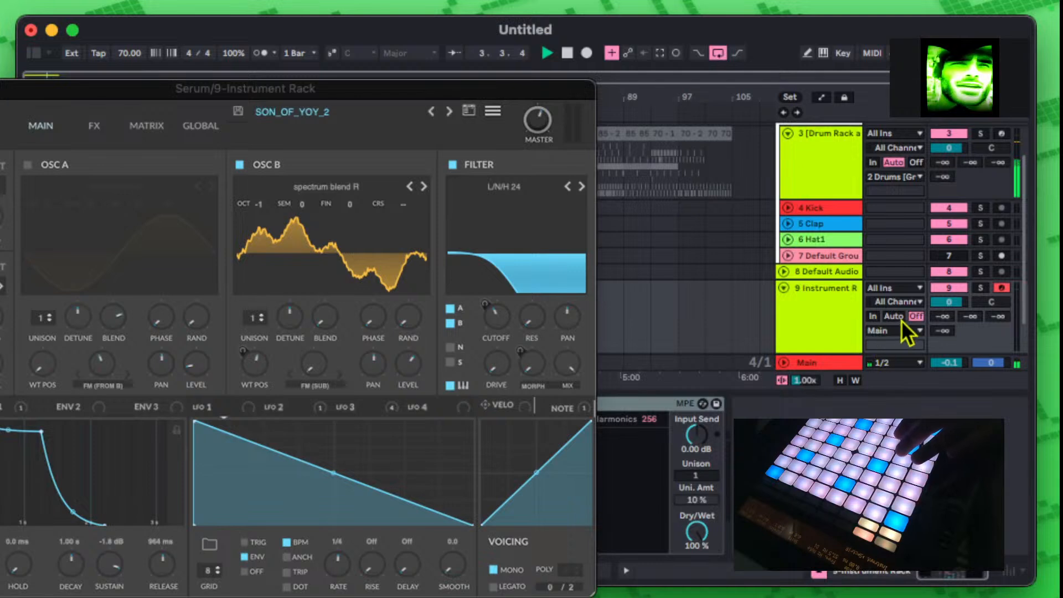
click(894, 317)
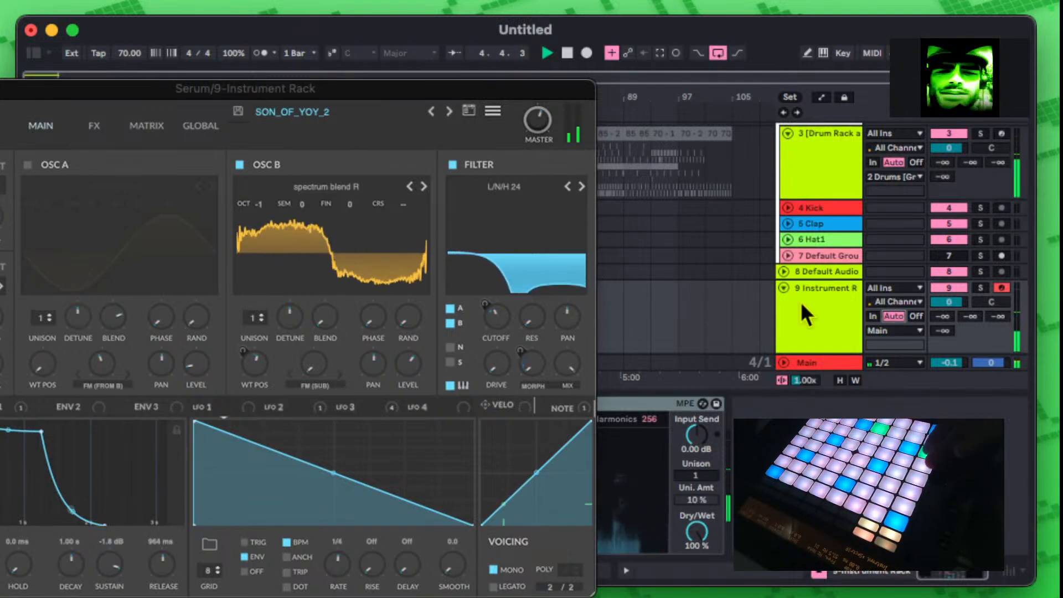
Step: Move the Serum window aside, unfold the Instrument Rack on track 9 and show its macro controls
drag(386, 97, 973, 97)
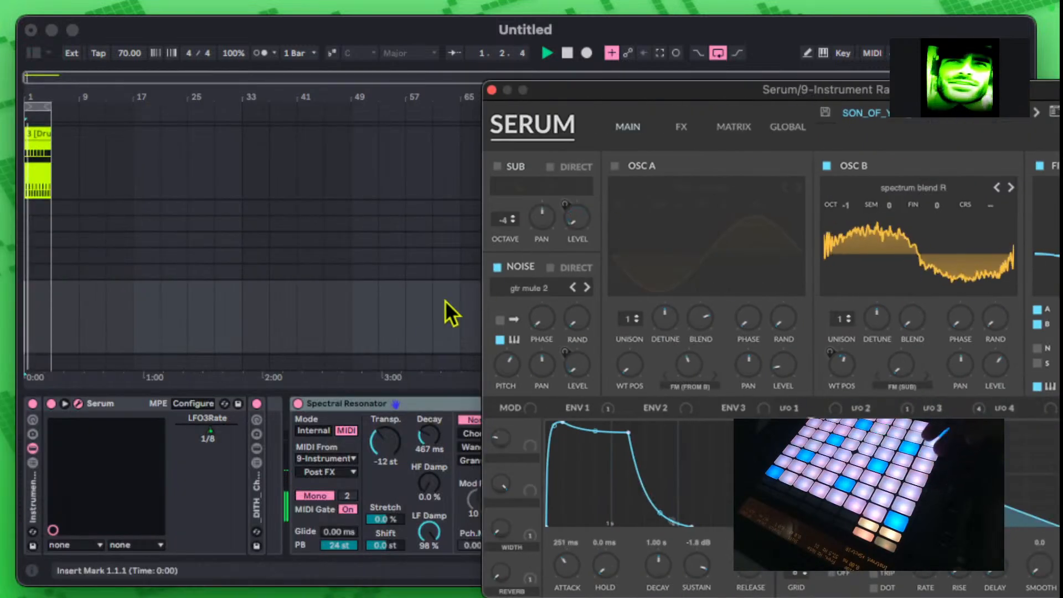
click(34, 479)
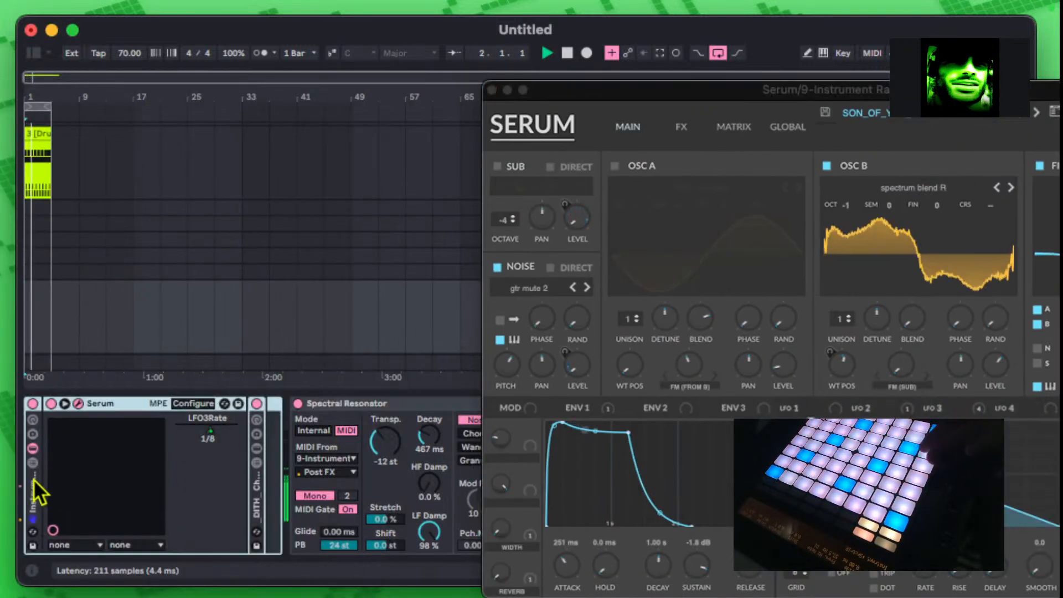
double_click(32, 477)
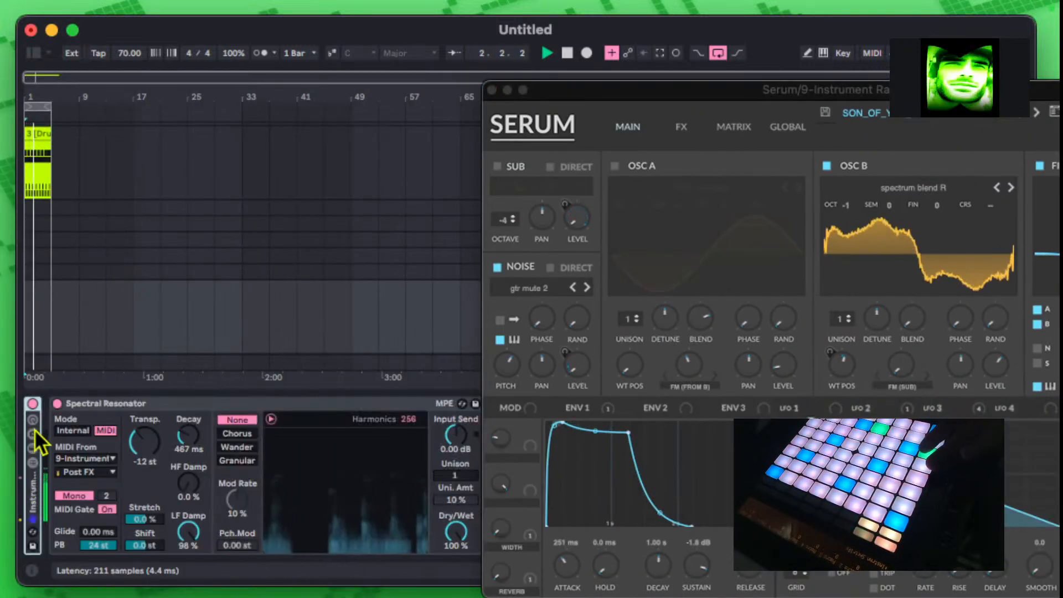
double_click(33, 488)
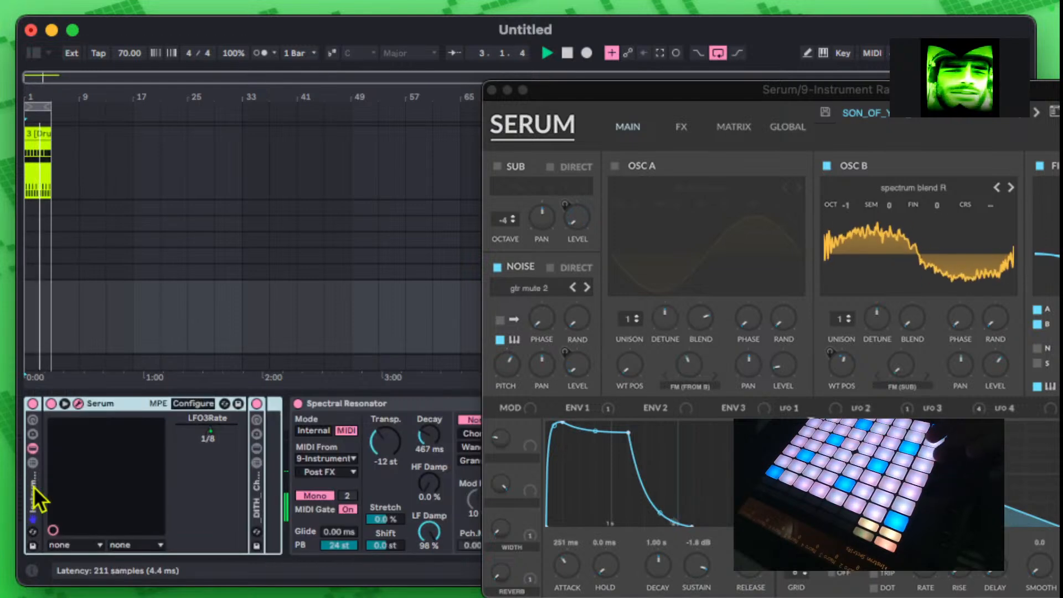
click(32, 419)
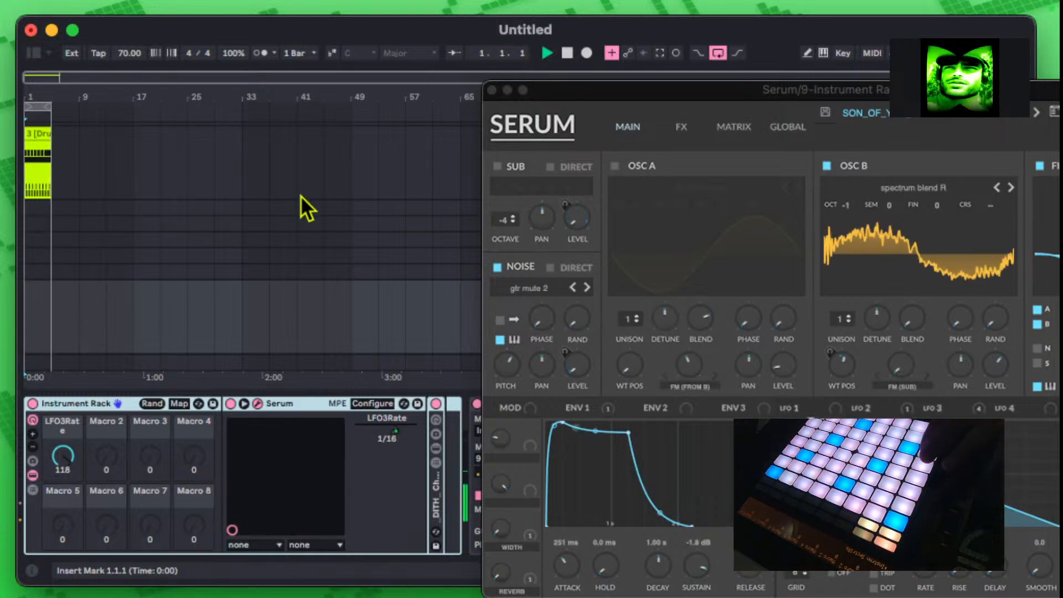
Step: Open track 3's drum clip to review its notes, and return to the Serum instrument on track 9
drag(701, 94, 431, 89)
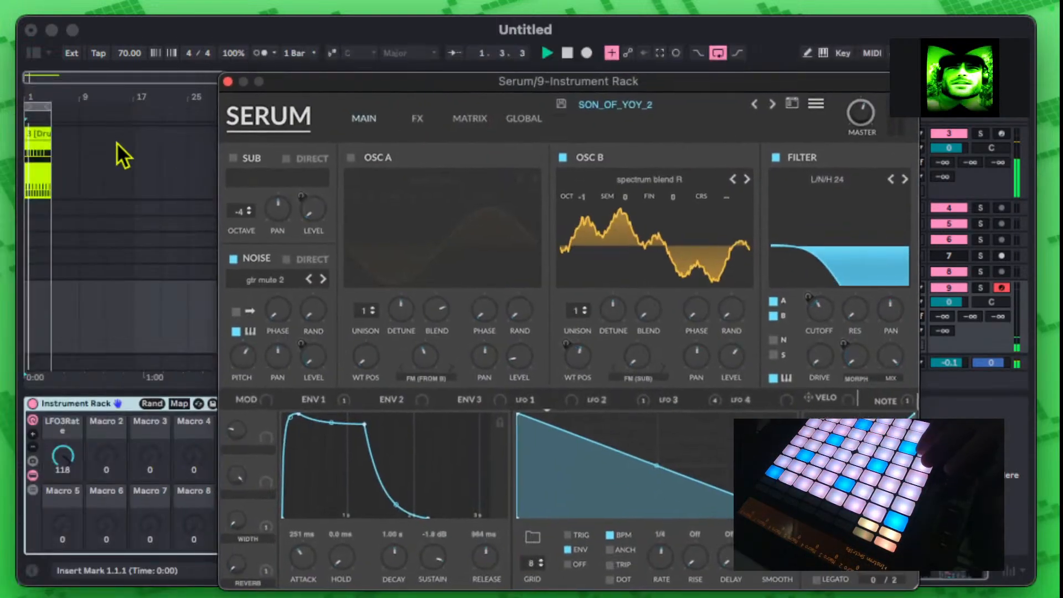
click(39, 134)
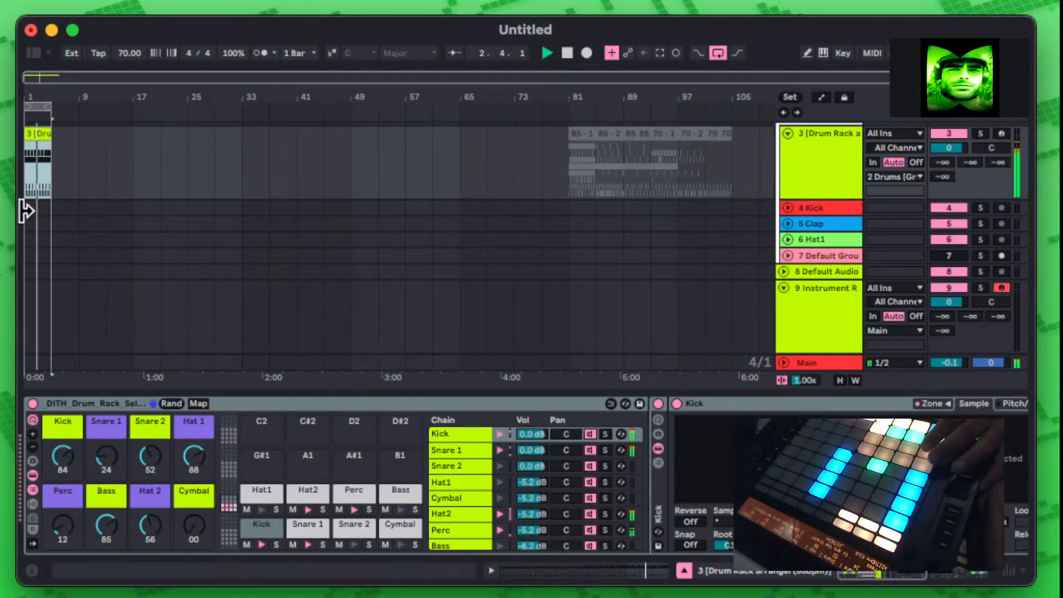
double_click(40, 135)
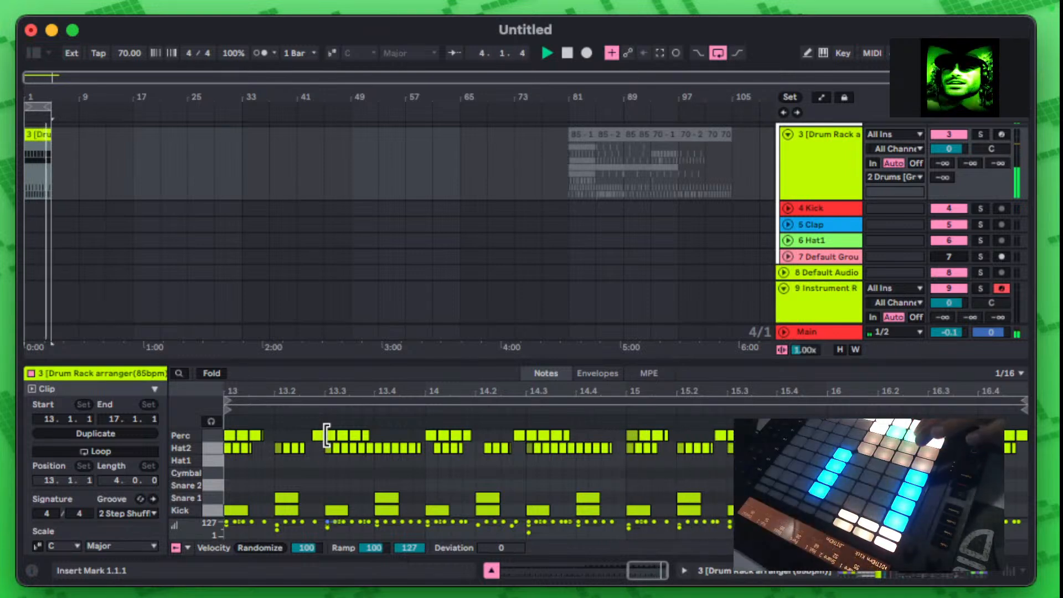
scroll(831, 240, down, 3)
click(826, 225)
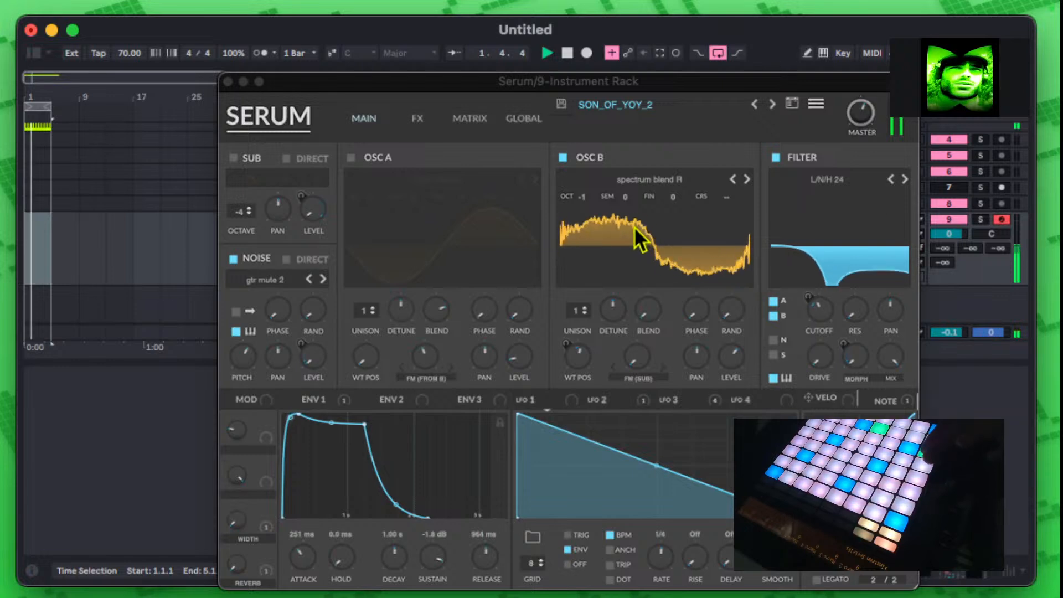
Step: Show LFO 3, lower Osc B's wavetable position and bring the filter cutoff down to 164 Hz, adjusting its modulation amount
click(673, 403)
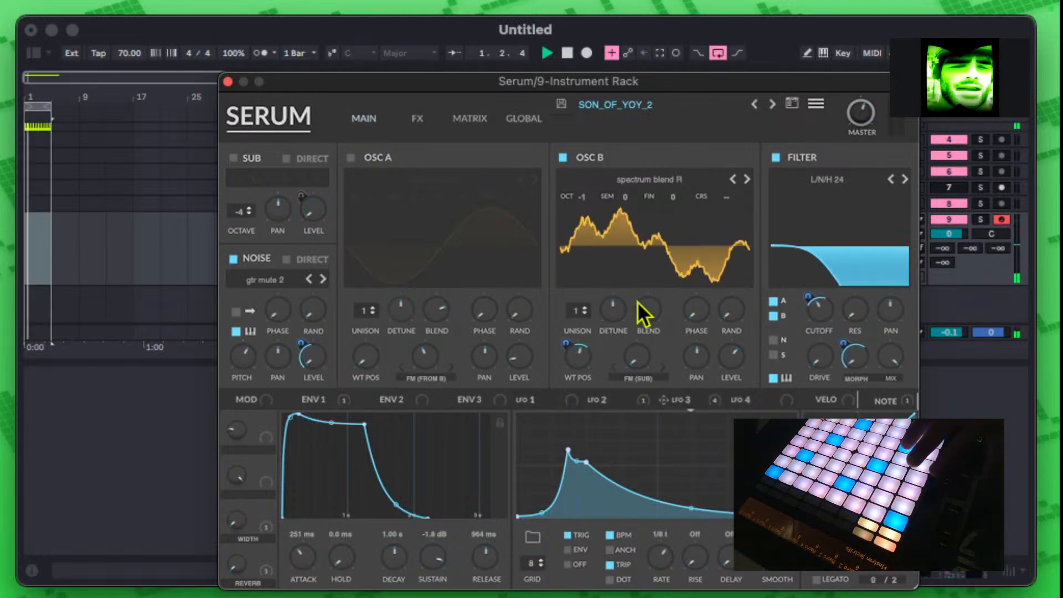
drag(566, 350, 566, 427)
drag(822, 324, 814, 365)
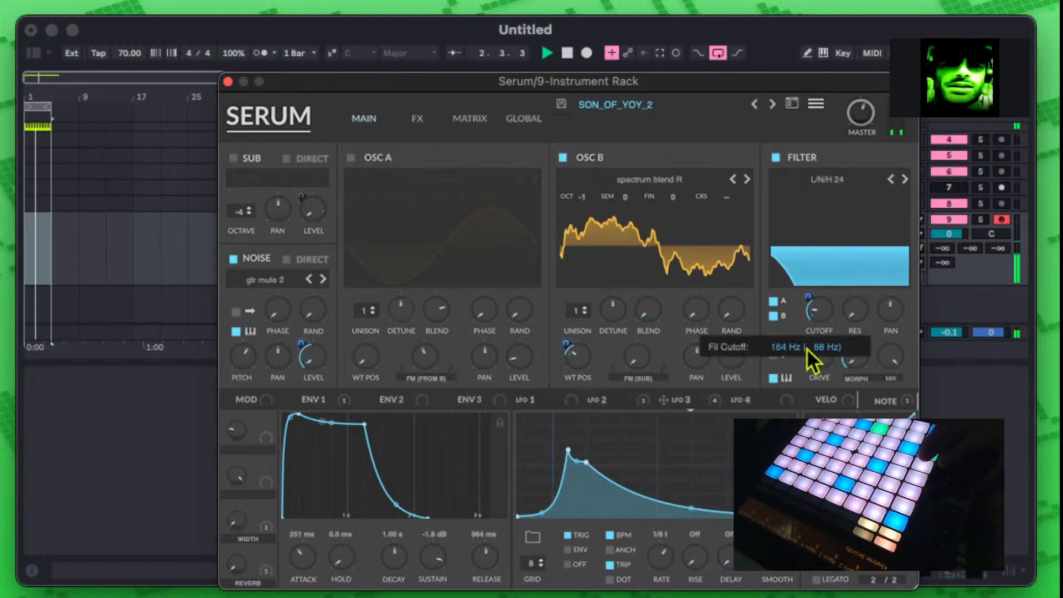
mouse_move(811, 298)
mouse_down()
mouse_move(806, 370)
mouse_move(810, 295)
mouse_up()
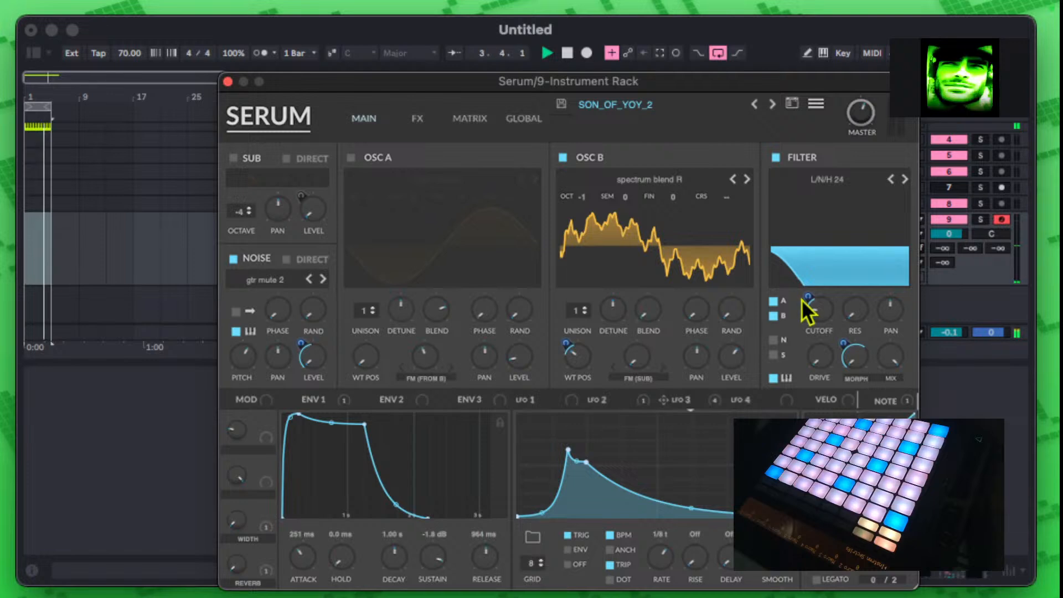
Step: Load the SON_OF_YOY_4 preset from Serum's User presets, confirming the preset change
click(772, 104)
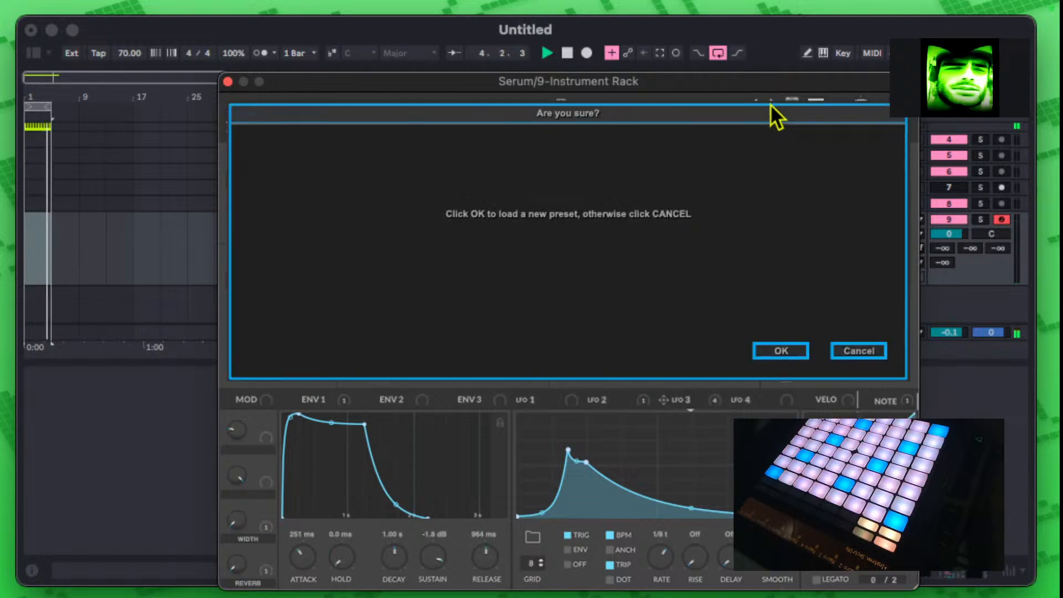
click(782, 353)
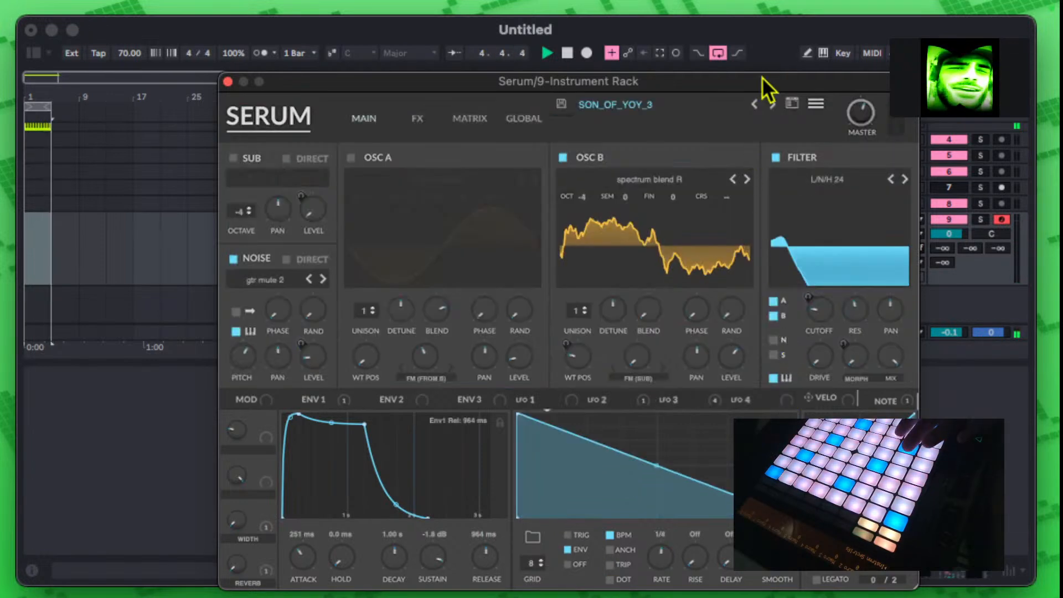
click(773, 104)
click(616, 106)
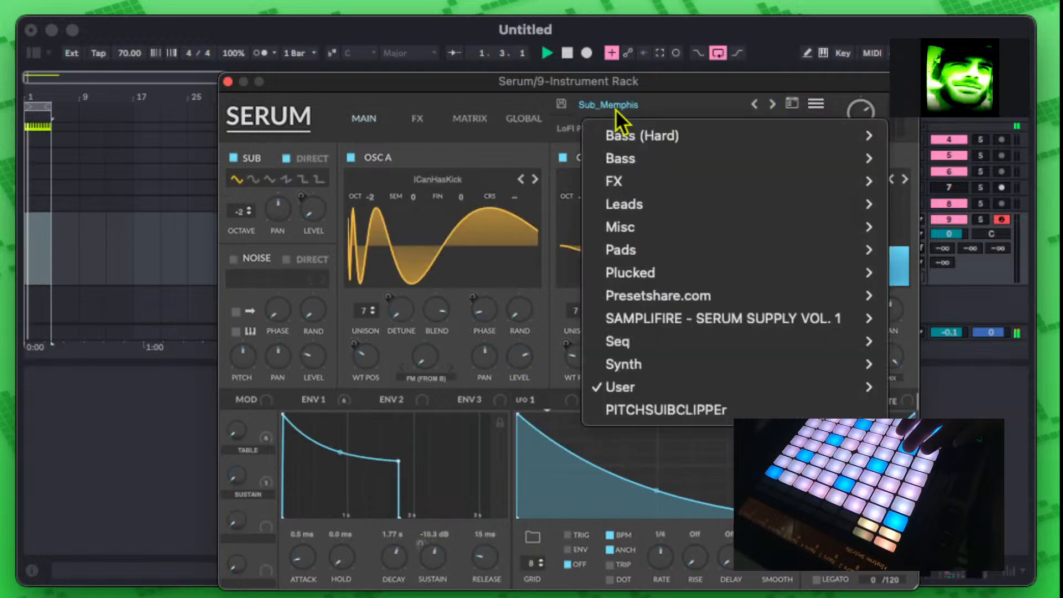
mouse_move(720, 386)
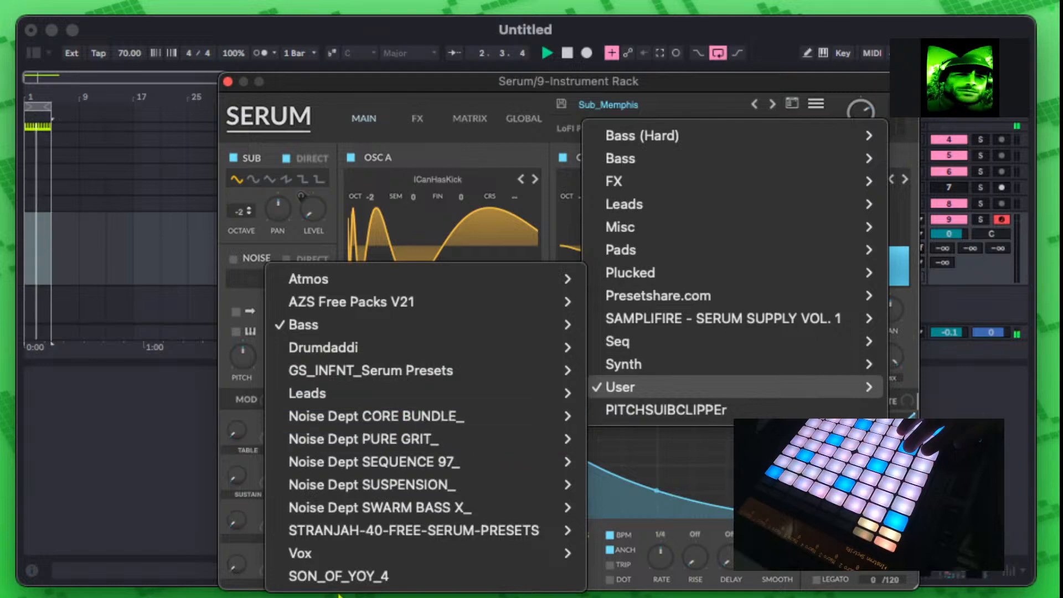
click(352, 578)
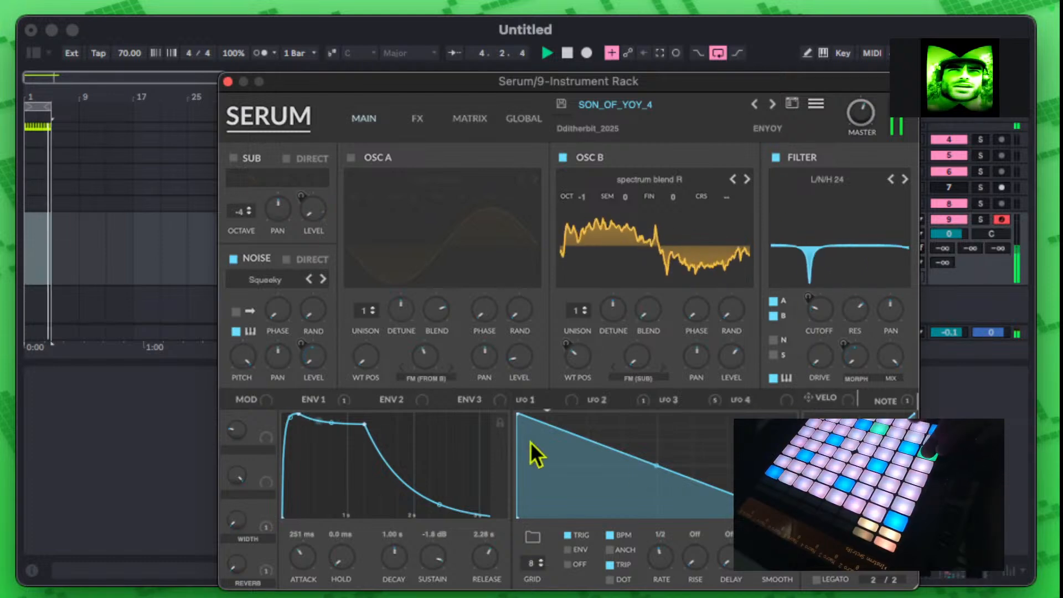
Step: Show LFO 3, lower the filter cutoff and raise Osc B's wavetable position
click(670, 397)
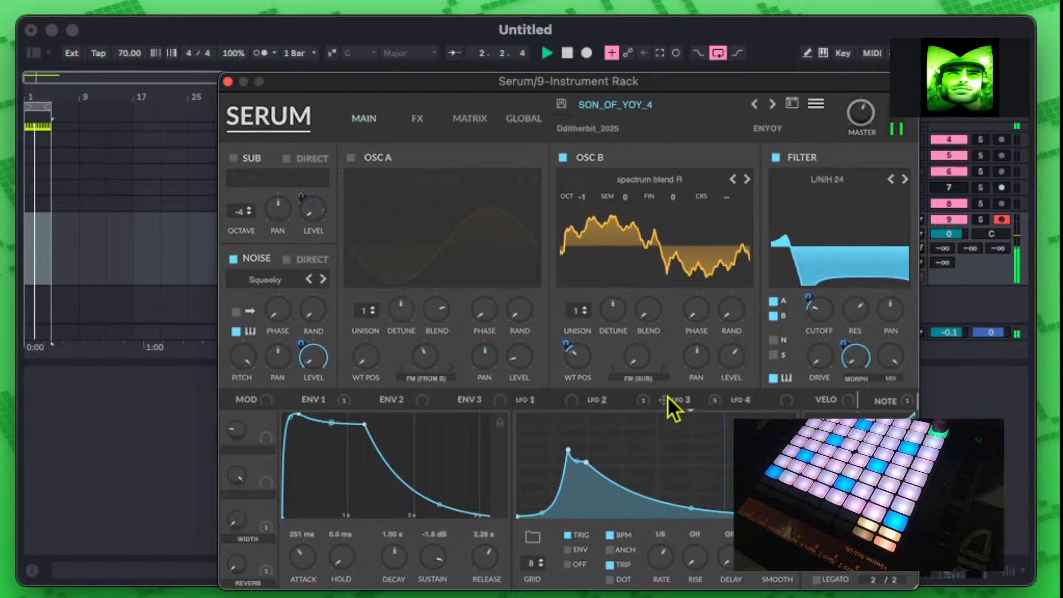
mouse_move(828, 297)
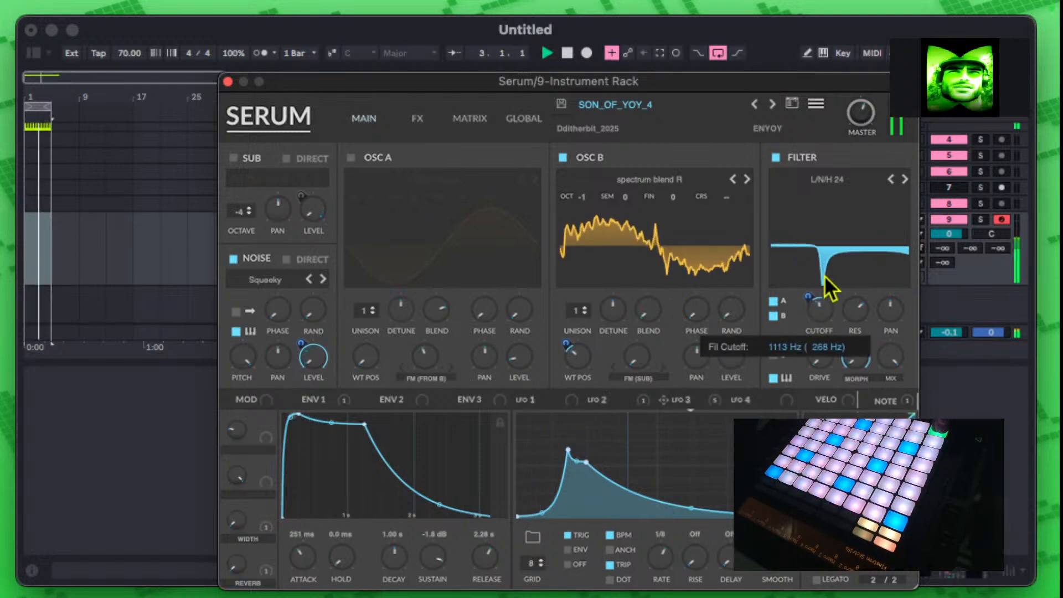
drag(829, 263, 820, 336)
drag(586, 361, 603, 310)
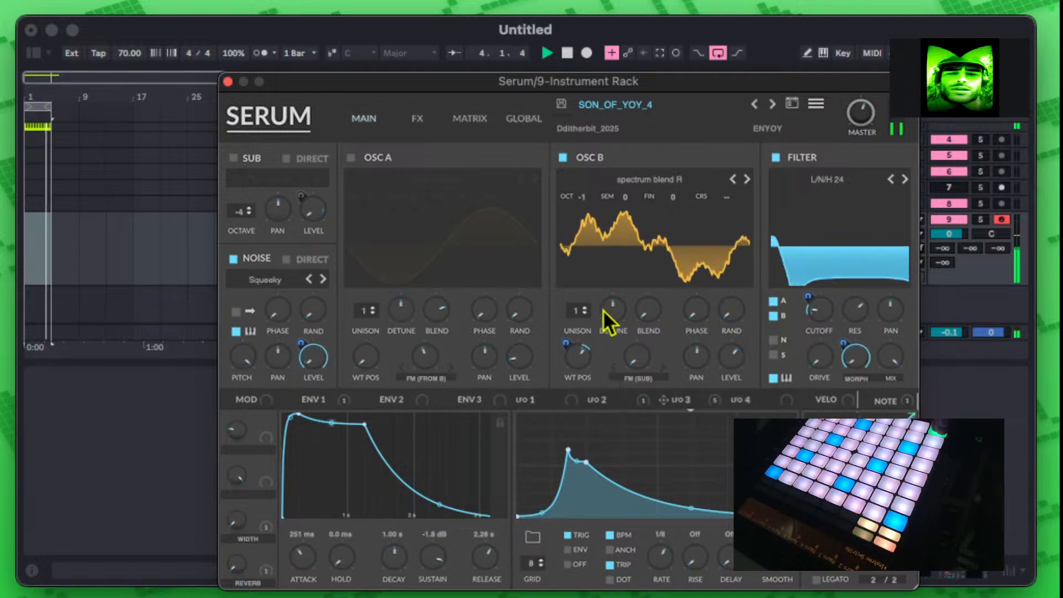
mouse_move(581, 357)
mouse_down()
mouse_move(576, 416)
mouse_move(585, 339)
mouse_up()
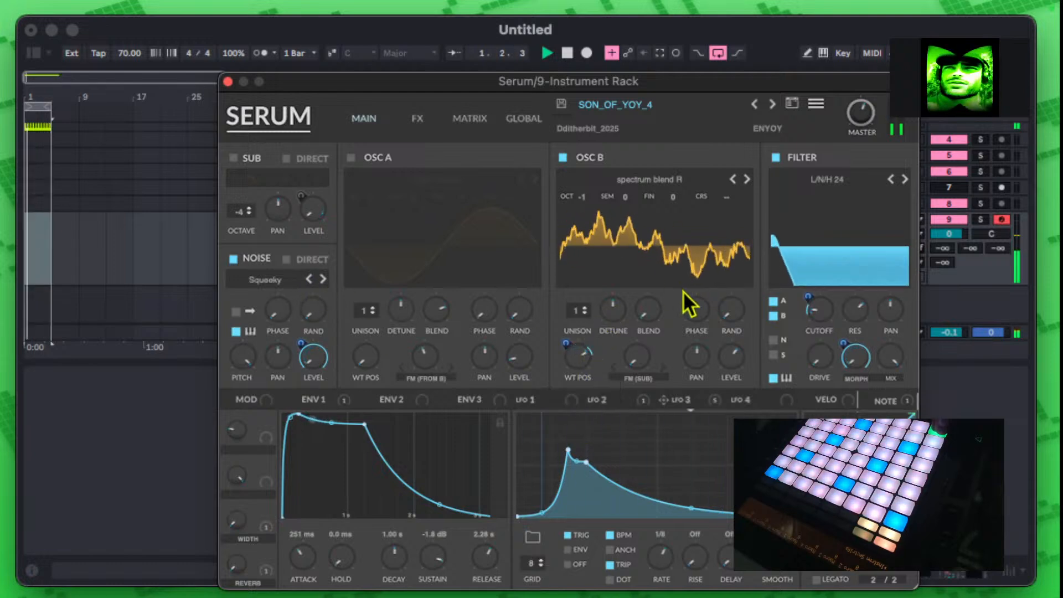
Step: Reduce the LFO modulation on the filter's morph and readjust the filter cutoff
drag(857, 359, 858, 311)
mouse_move(844, 344)
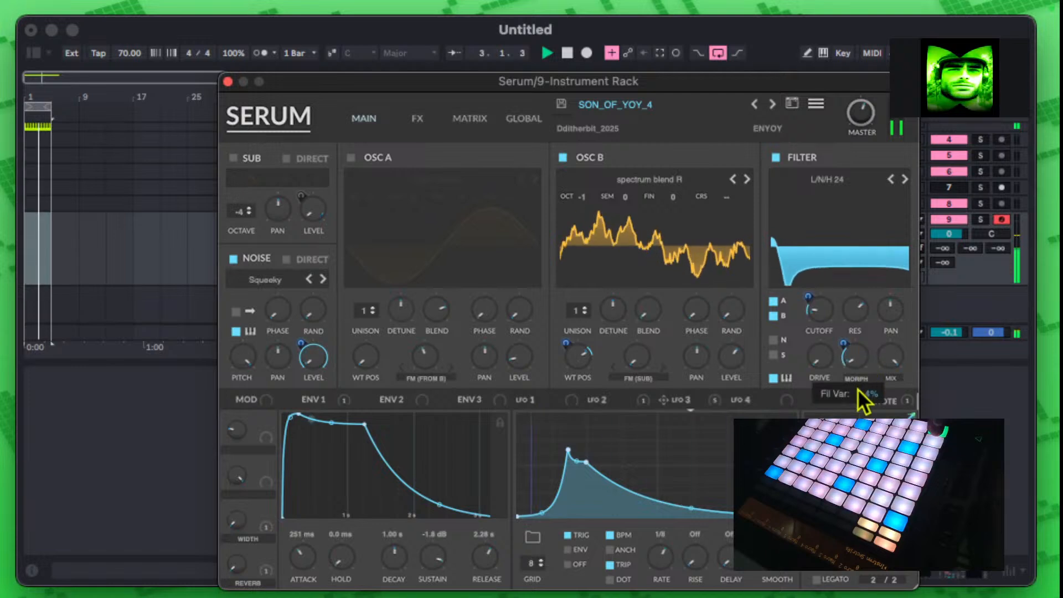
drag(819, 311, 843, 348)
drag(812, 304, 818, 341)
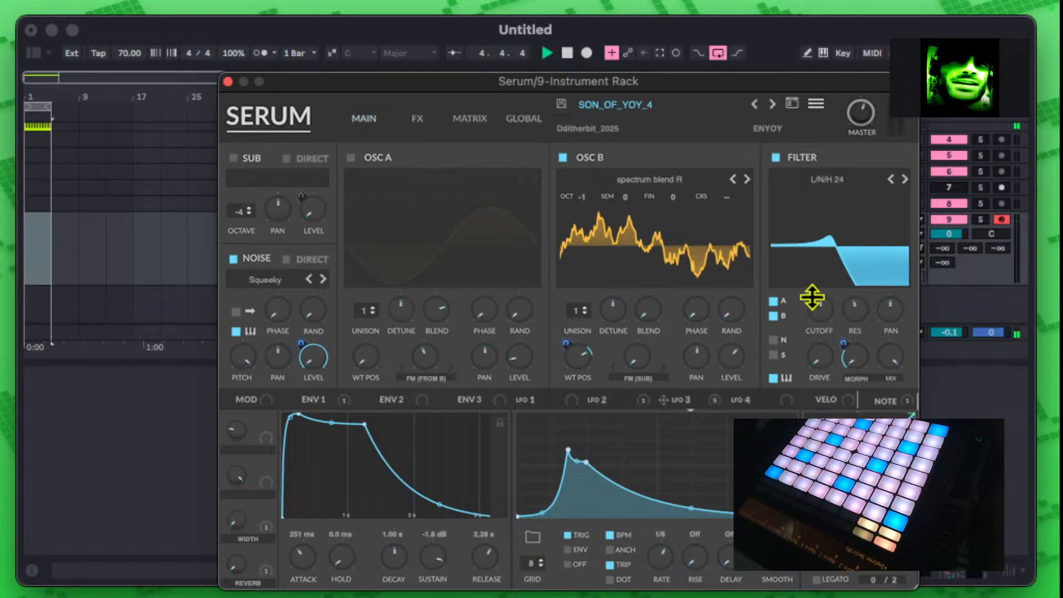
Step: Set the filter cutoff to 160 Hz, adjust its LFO 3 modulation amount, and lower Osc B's wavetable position
mouse_move(820, 299)
mouse_down()
mouse_move(815, 382)
mouse_move(811, 299)
mouse_up()
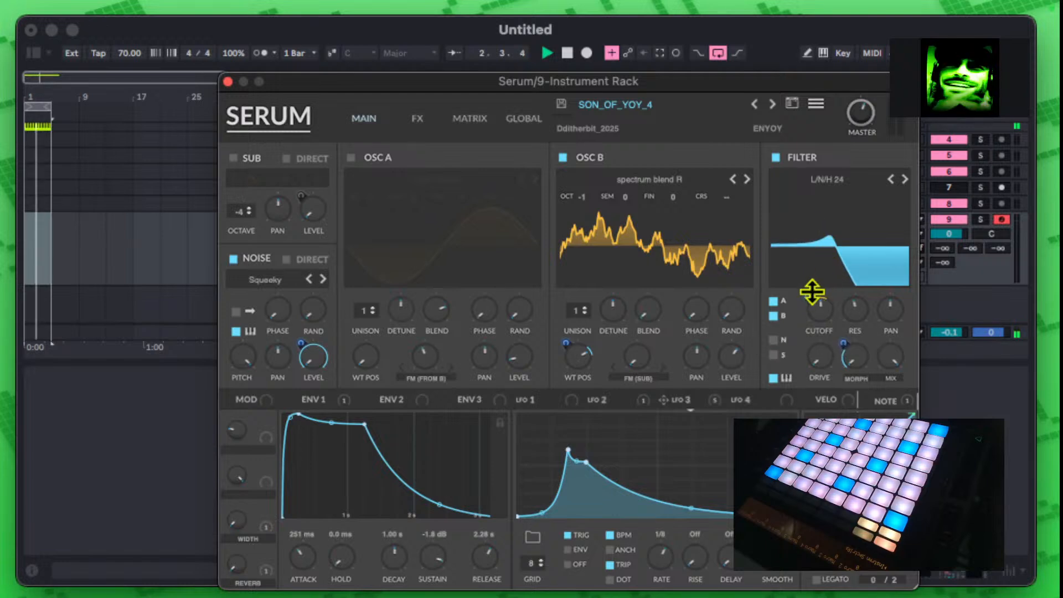
mouse_move(803, 296)
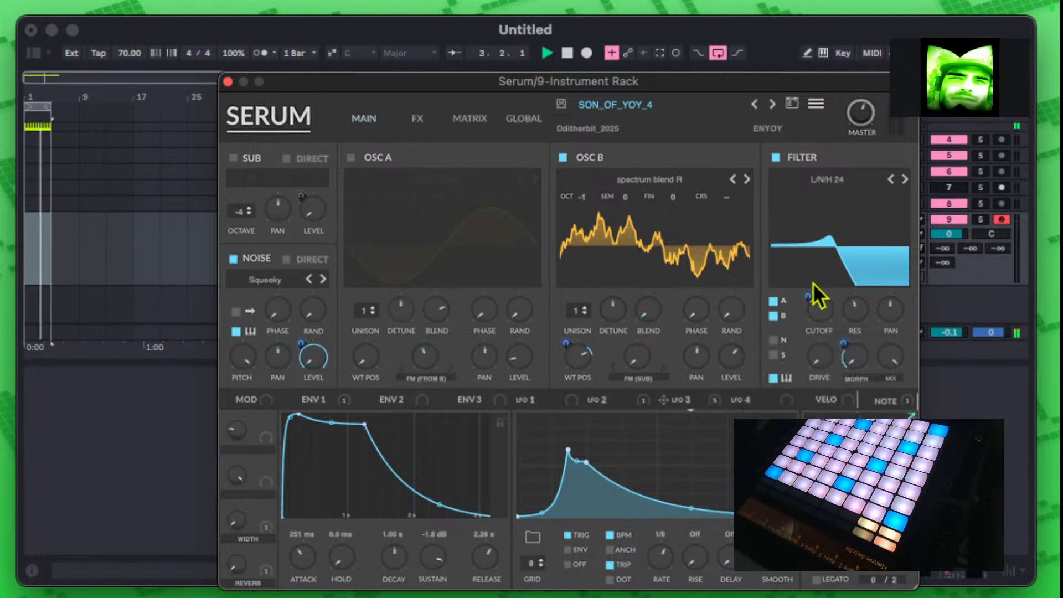
drag(828, 311, 821, 398)
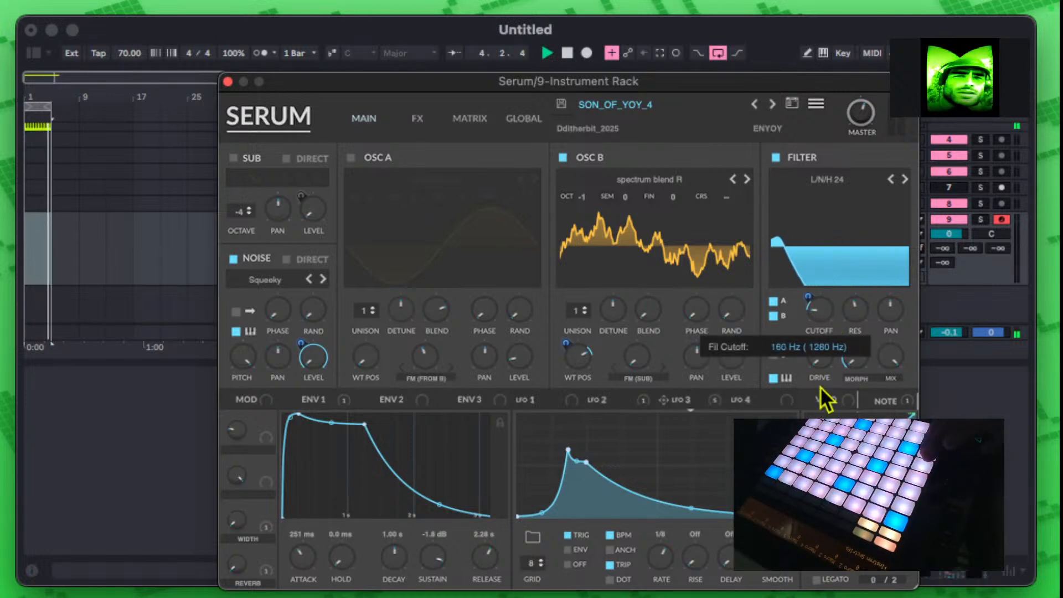
drag(812, 295, 809, 332)
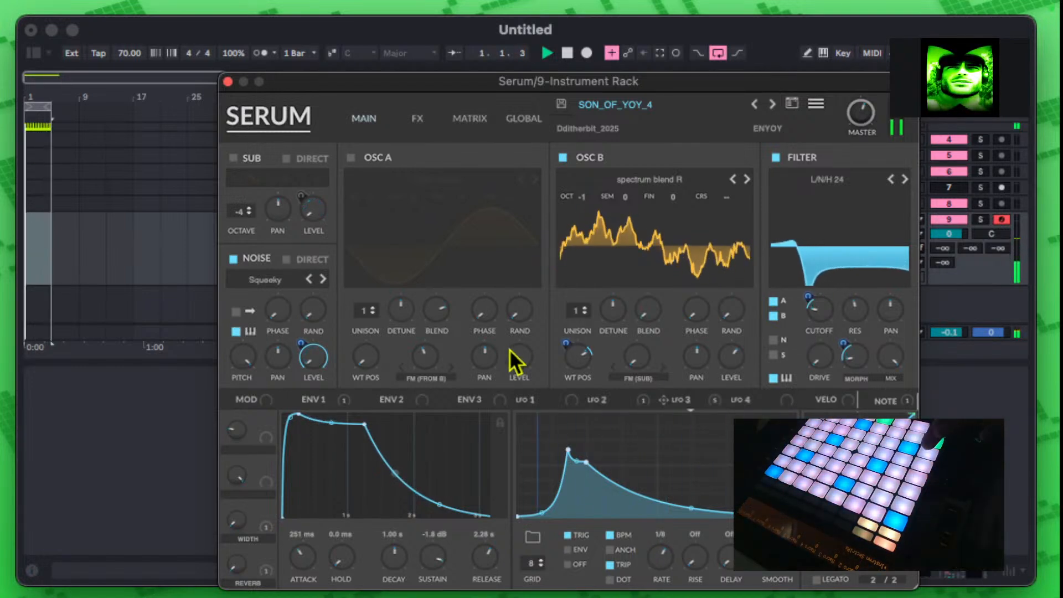
drag(579, 359, 589, 445)
Step: Move Serum off the device chain and shorten the Spectral Resonator's decay to 34.7 ms
drag(650, 93, 373, 328)
double_click(836, 227)
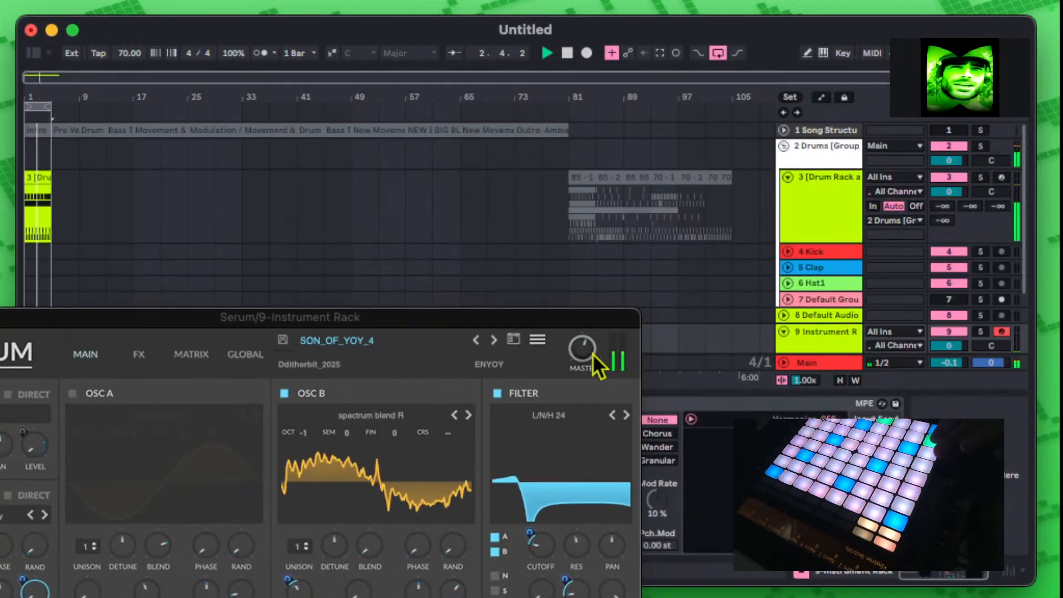
drag(584, 327, 338, 323)
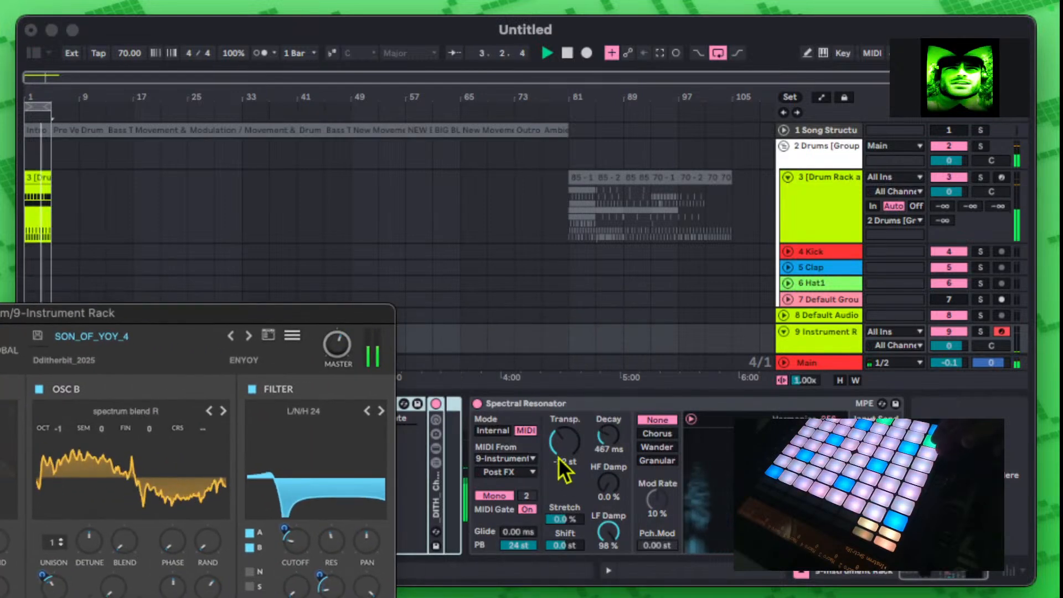
click(610, 437)
drag(609, 438, 610, 469)
Step: Switch the Spectral Resonator to Internal mode with its frequency at note E0, and set LF Damp to 16%
click(493, 431)
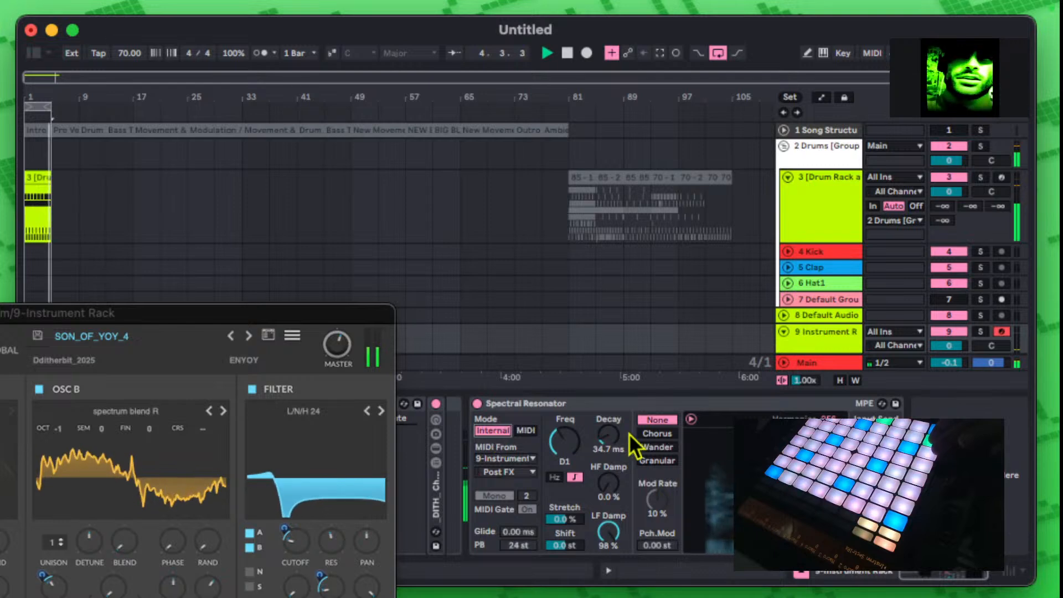
click(556, 476)
click(576, 477)
mouse_move(562, 433)
mouse_down()
mouse_move(563, 451)
mouse_move(562, 437)
mouse_move(569, 446)
mouse_up()
drag(608, 533, 608, 582)
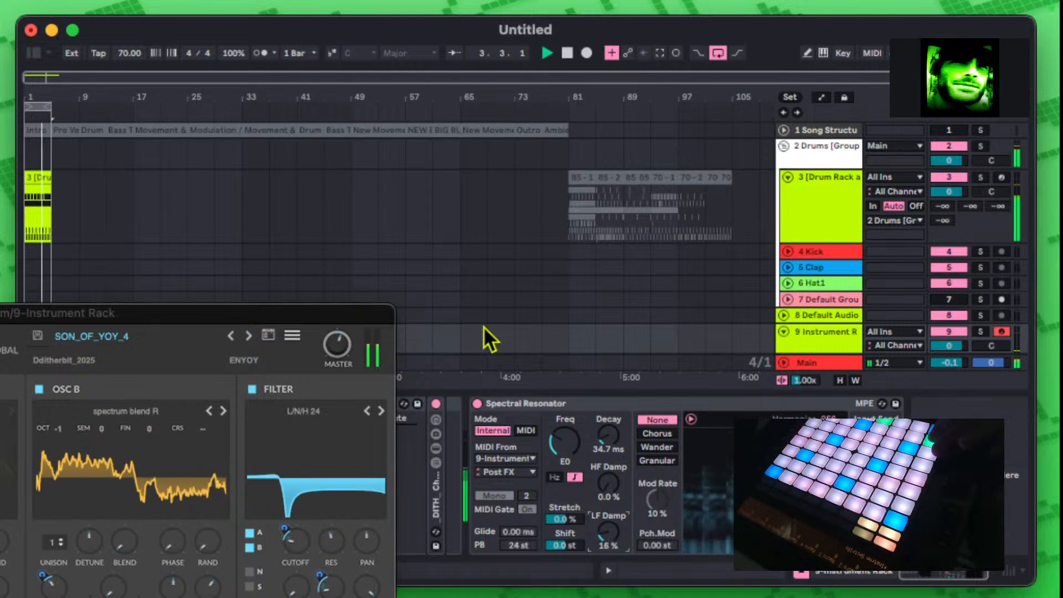
Step: Set the Spectral Resonator's decay to 50.1 ms and bring the whole Serum window back into view
drag(590, 436, 608, 465)
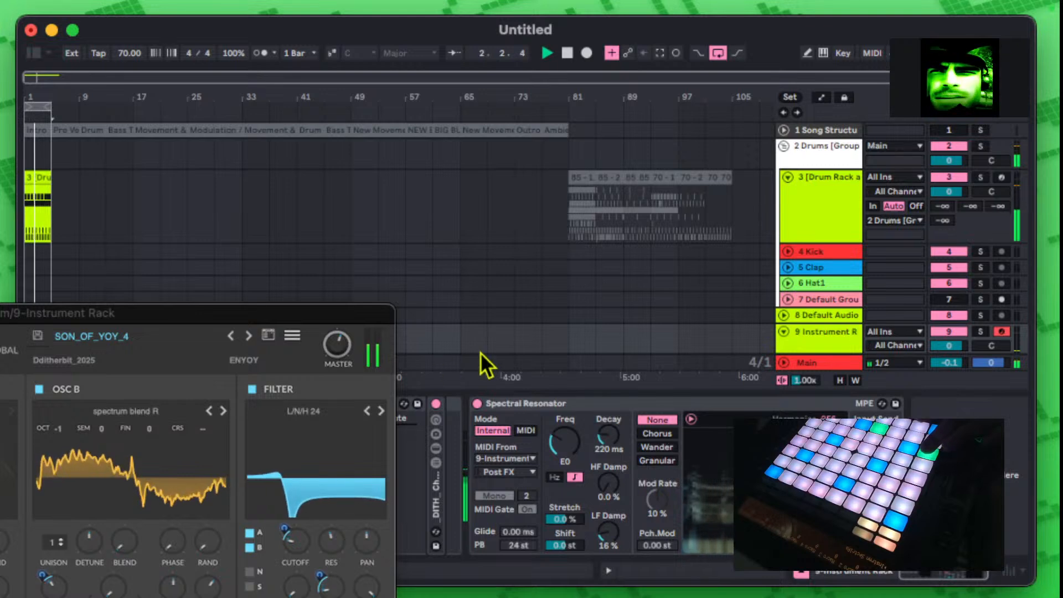
click(566, 404)
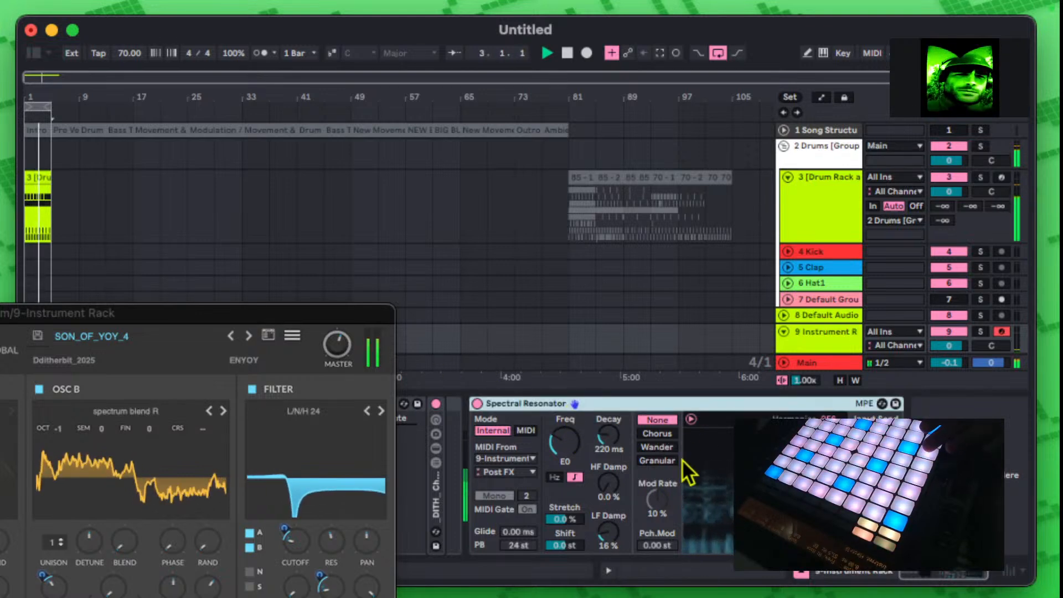
drag(614, 443, 614, 465)
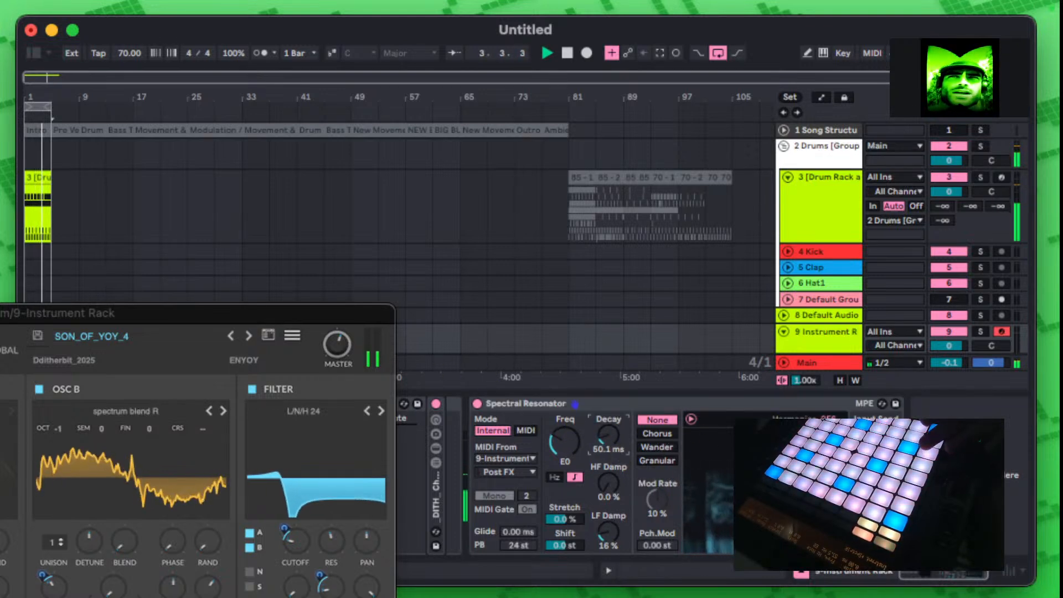
drag(295, 311, 739, 53)
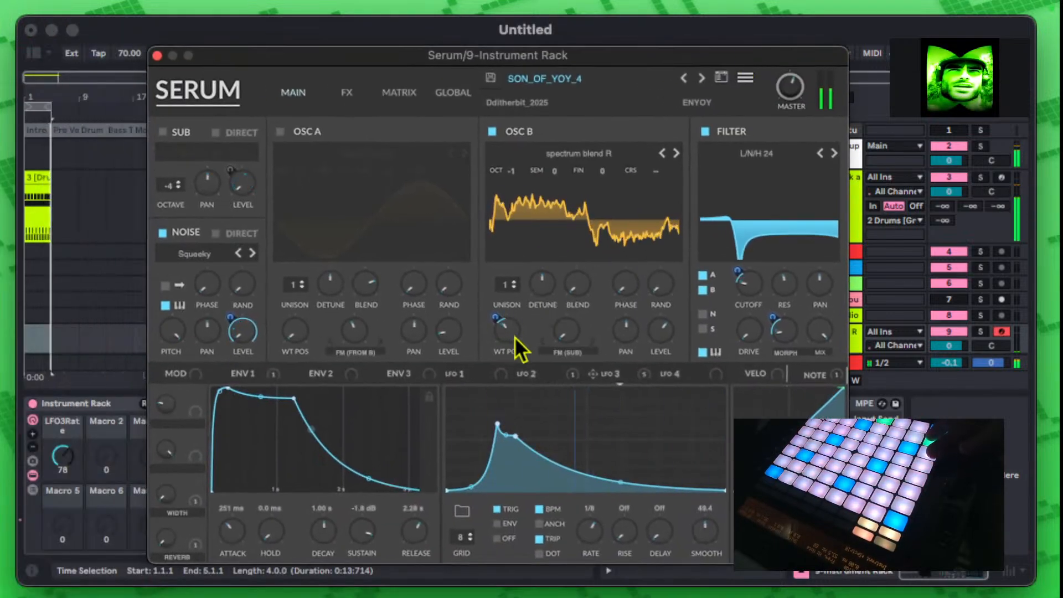
Step: Adjust Osc B's wavetable position, with LFO 3's smoothing lowered to 22.8 and Env 1's release shortened to 552 ms
mouse_move(513, 332)
mouse_down()
mouse_move(513, 366)
mouse_move(514, 324)
mouse_move(509, 353)
mouse_up()
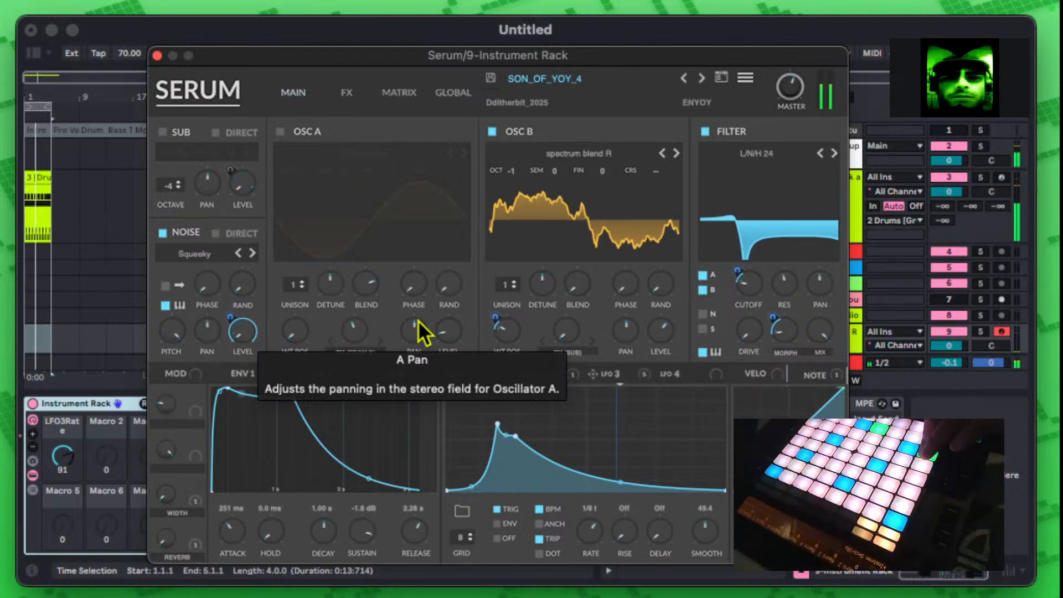
drag(706, 536, 703, 555)
drag(411, 558, 410, 596)
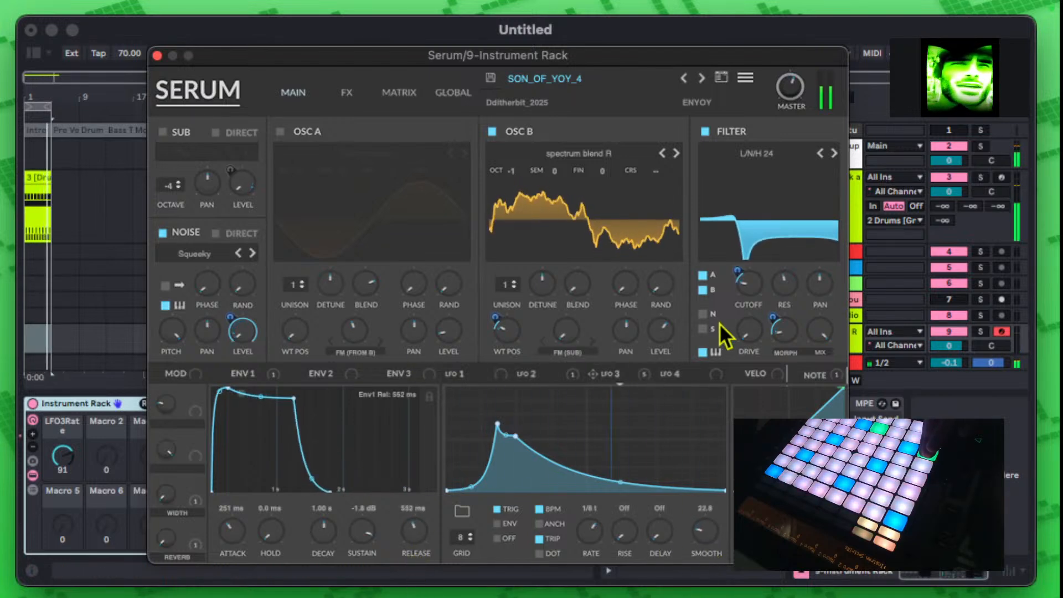
Step: Readjust the filter cutoff and its LFO 3 modulation amount, and fine-tune Osc B's wavetable position
mouse_move(741, 272)
mouse_down()
mouse_move(742, 246)
mouse_move(741, 257)
mouse_up()
drag(744, 300, 732, 356)
mouse_move(755, 281)
mouse_down()
mouse_move(762, 186)
mouse_move(736, 268)
mouse_move(742, 225)
mouse_move(755, 290)
mouse_move(745, 322)
mouse_move(792, 299)
mouse_move(782, 335)
mouse_move(774, 290)
mouse_up()
mouse_move(507, 331)
mouse_down()
mouse_move(522, 288)
mouse_move(512, 324)
mouse_move(504, 290)
mouse_move(498, 360)
mouse_move(515, 278)
mouse_move(511, 336)
mouse_up()
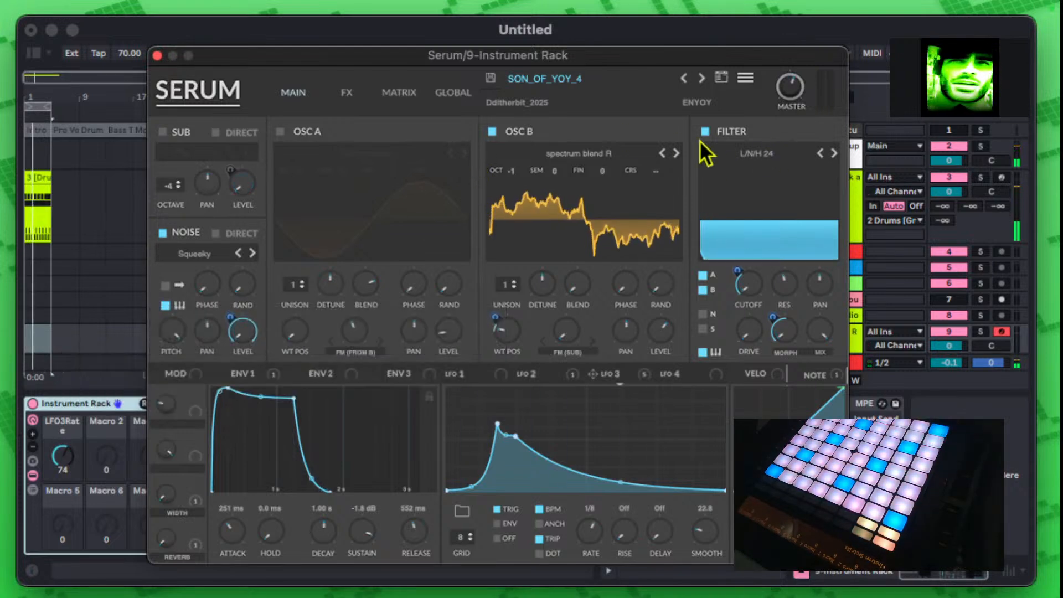
Step: Show Serum's piano keyboard and reposition the plugin window so the keyboard is fully visible
click(746, 78)
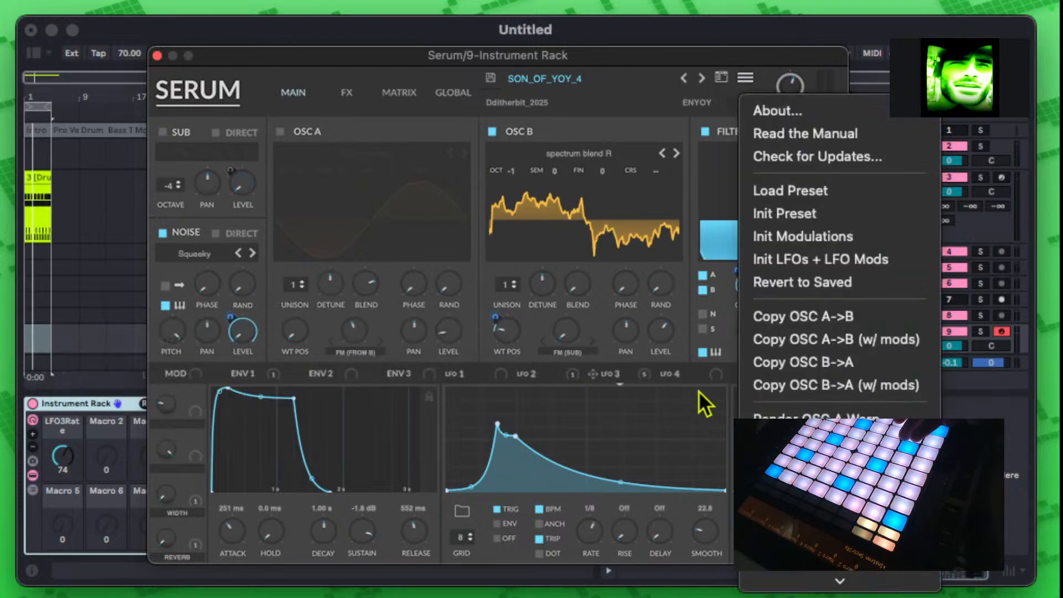
scroll(835, 382, down, 10)
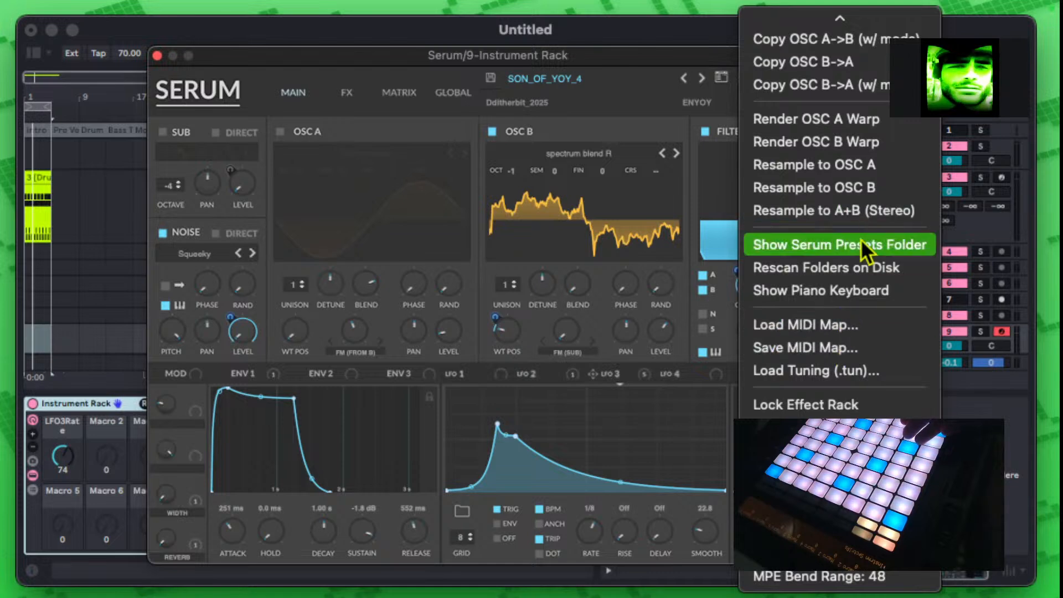
click(562, 298)
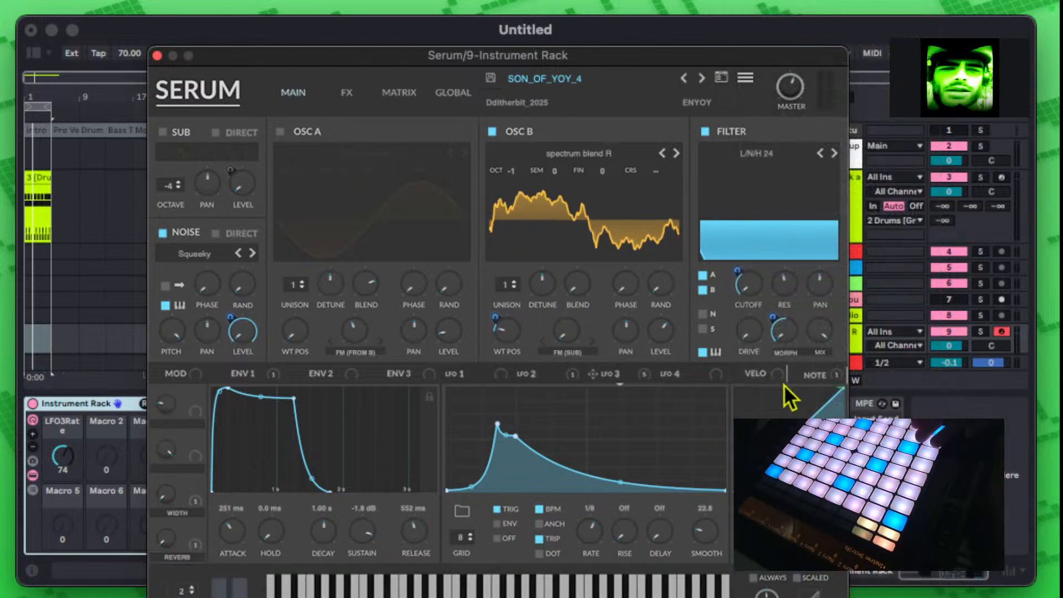
drag(784, 57, 807, 12)
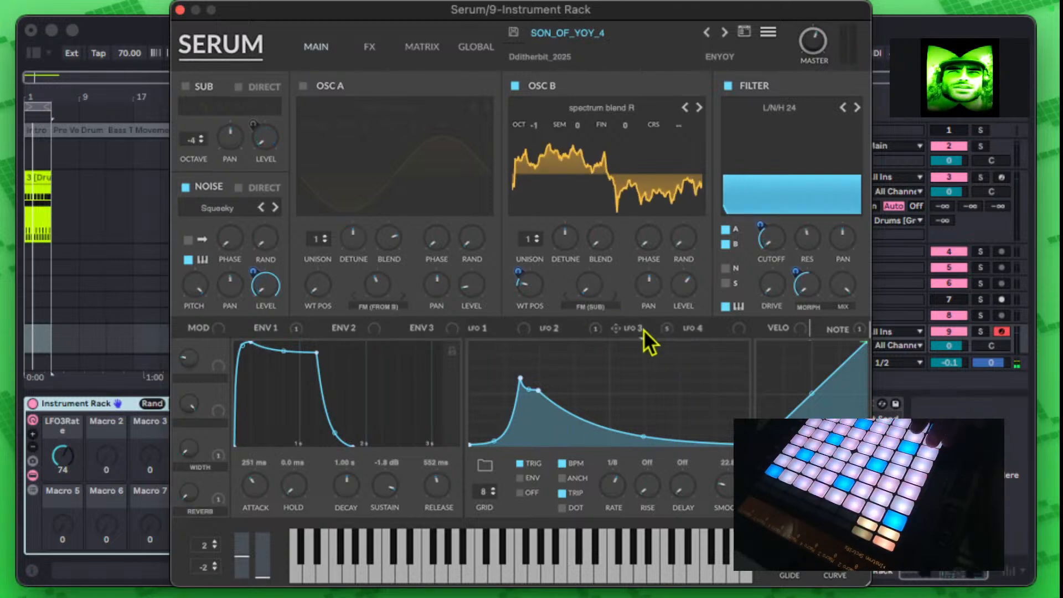
Step: Review Serum's LFOs and set LFO 2's rate to 1/2 and LFO 1's rate to a 1/2 triplet
click(556, 330)
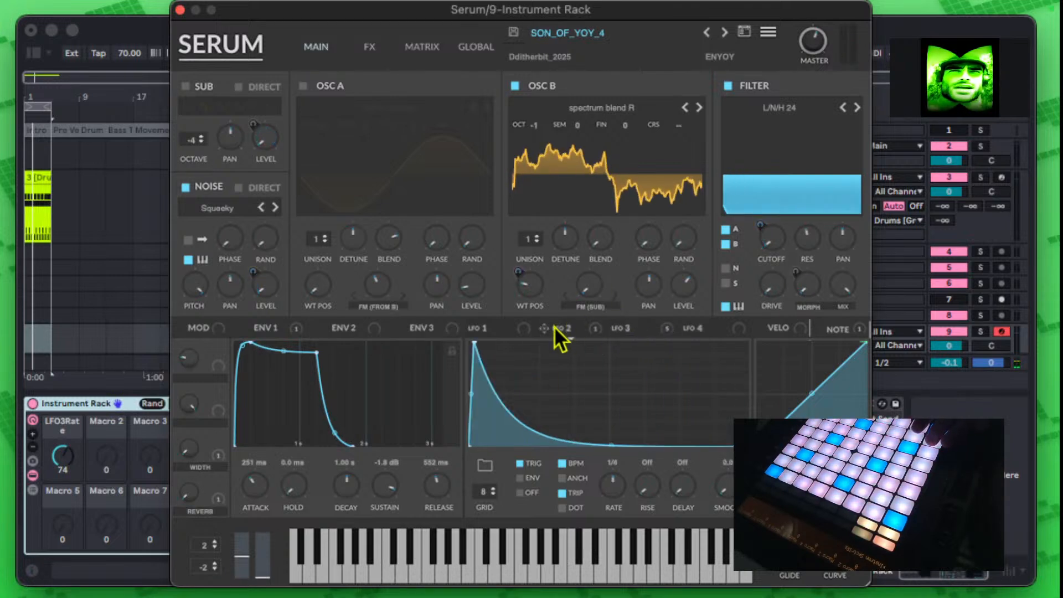
click(502, 330)
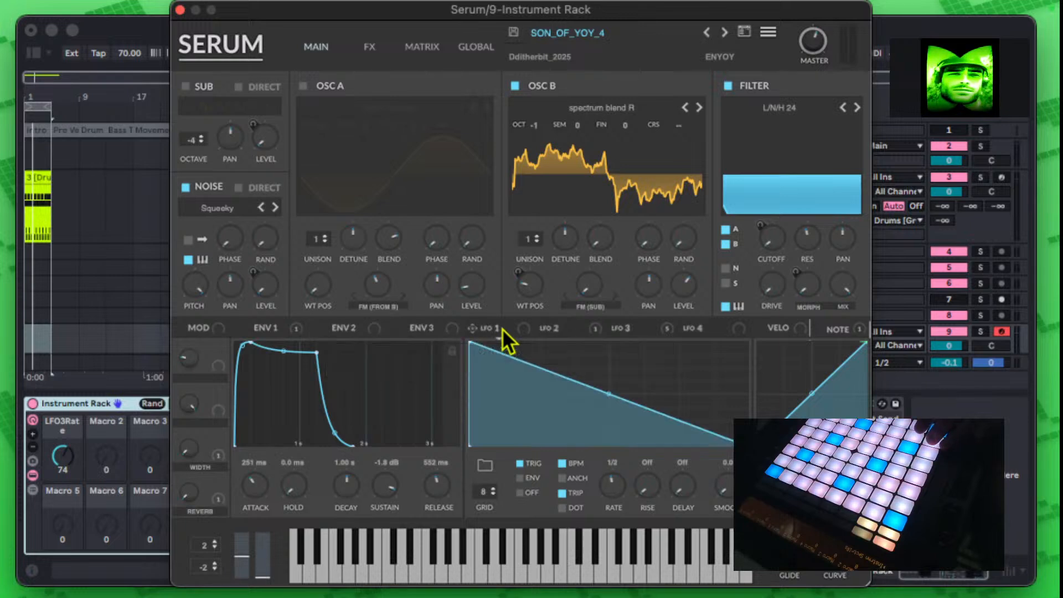
click(564, 332)
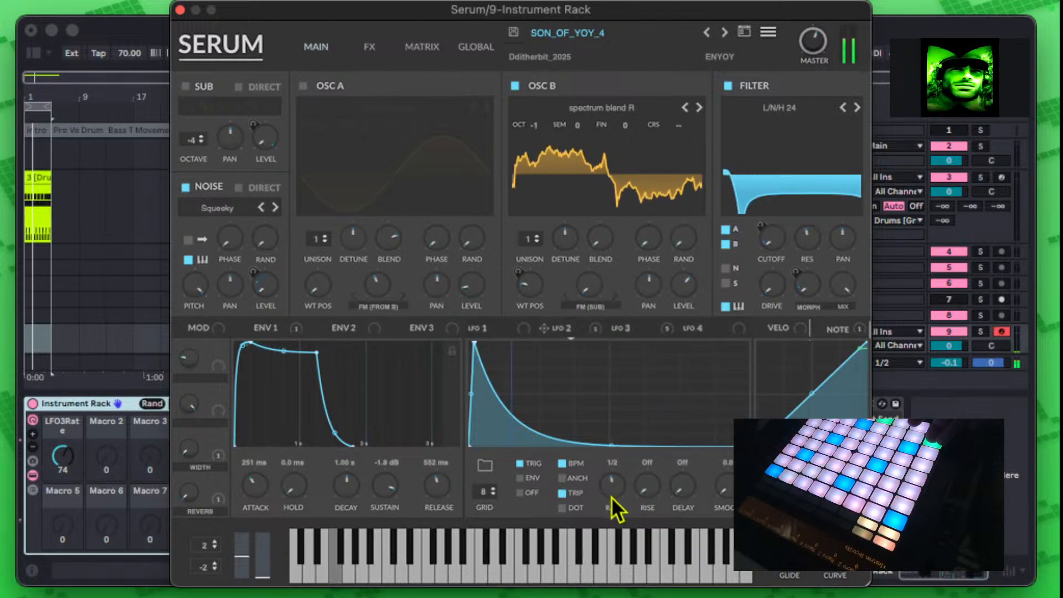
mouse_move(610, 442)
mouse_down()
mouse_move(622, 410)
mouse_move(588, 460)
mouse_move(602, 435)
mouse_up()
click(510, 335)
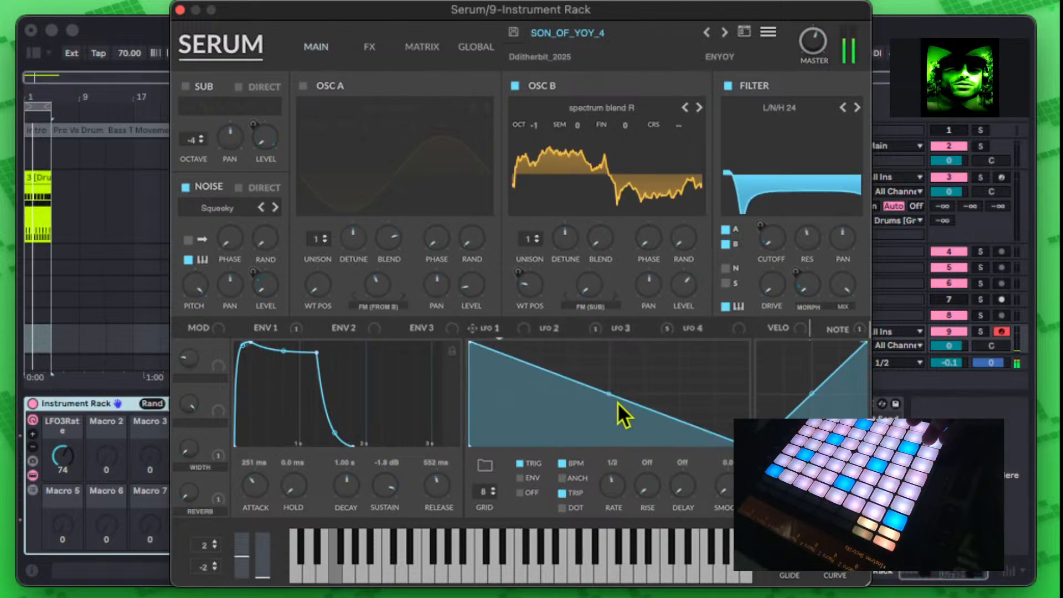
drag(623, 489, 623, 474)
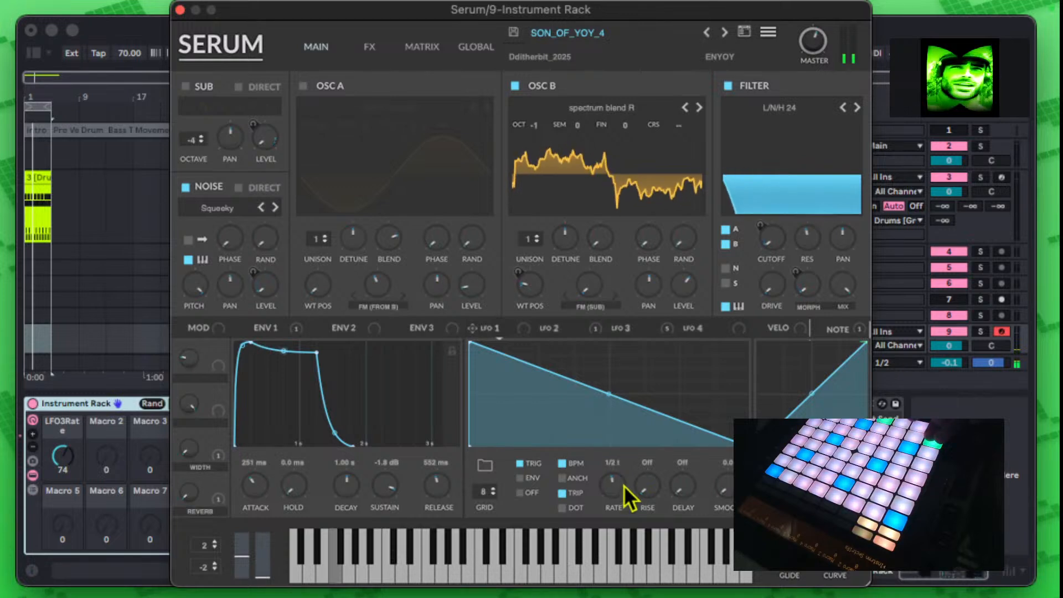
click(684, 332)
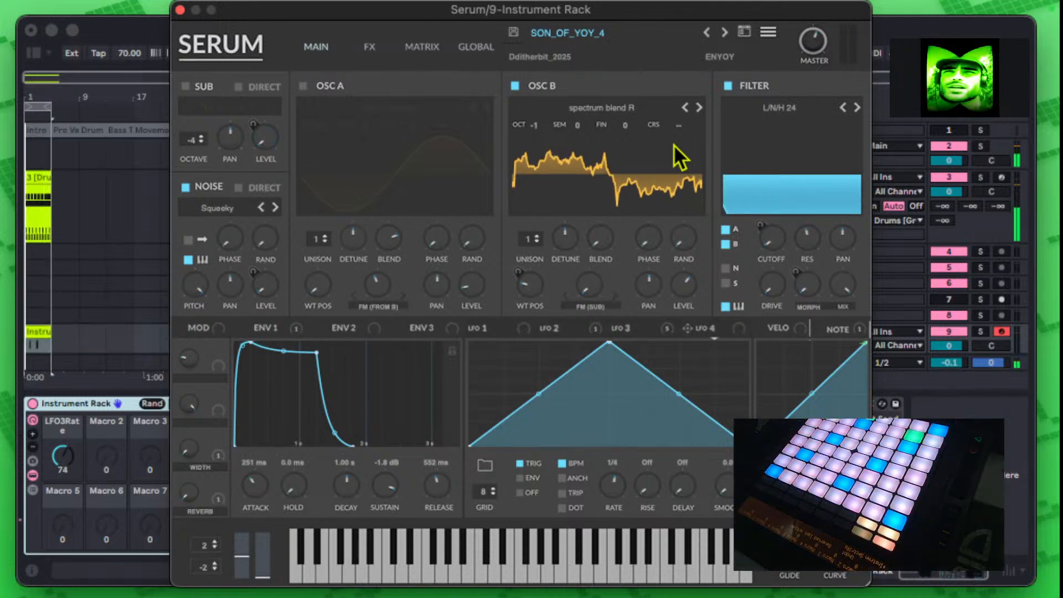
Step: Delete the existing bass clip on the Instrument Rack track and record a new take over the looped drums
click(600, 34)
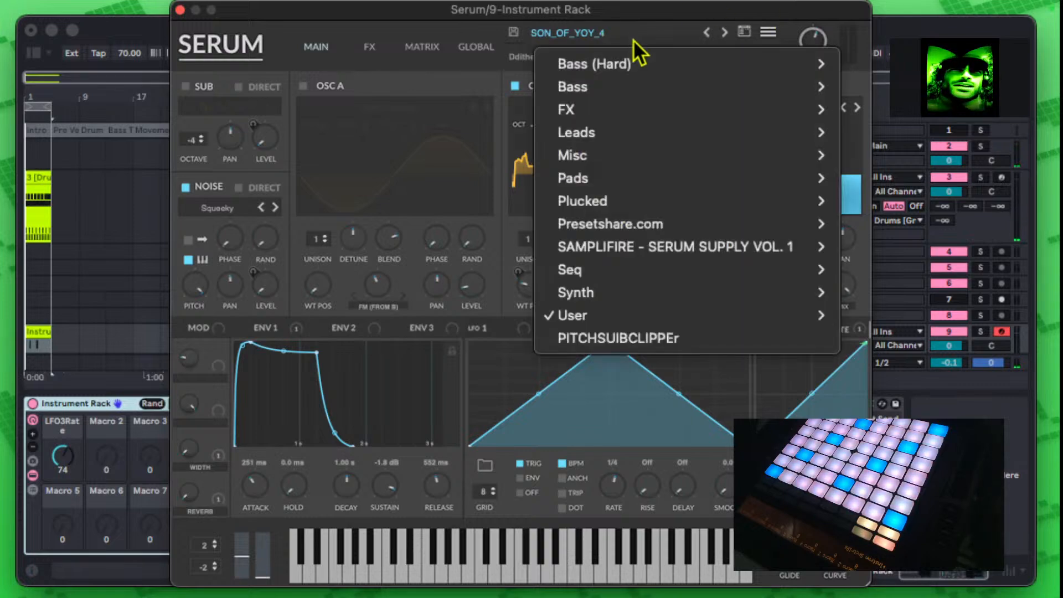
click(314, 20)
drag(314, 20, 326, 400)
scroll(368, 211, down, 3)
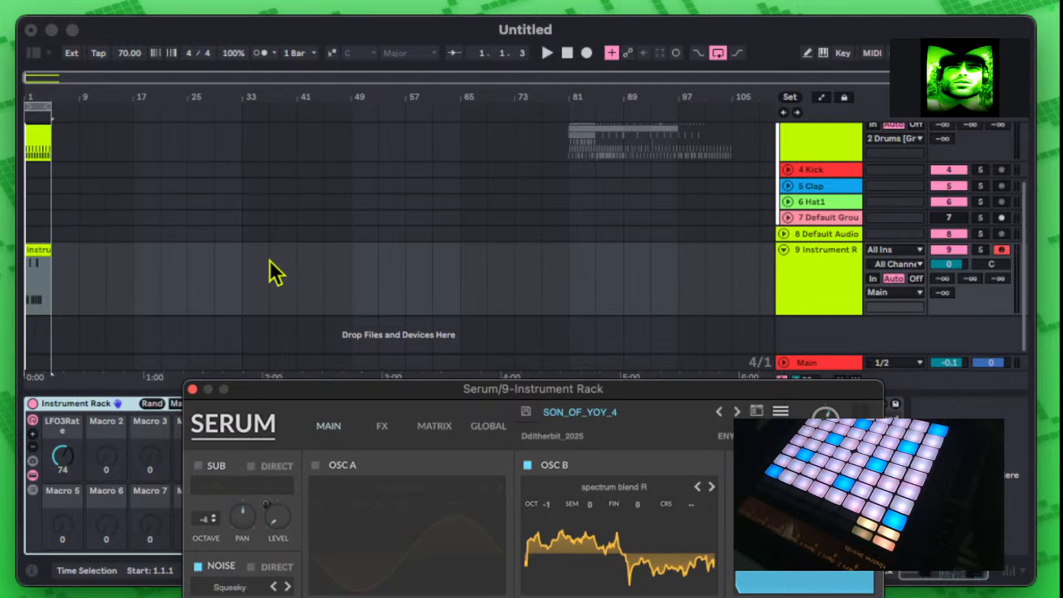
key(Delete)
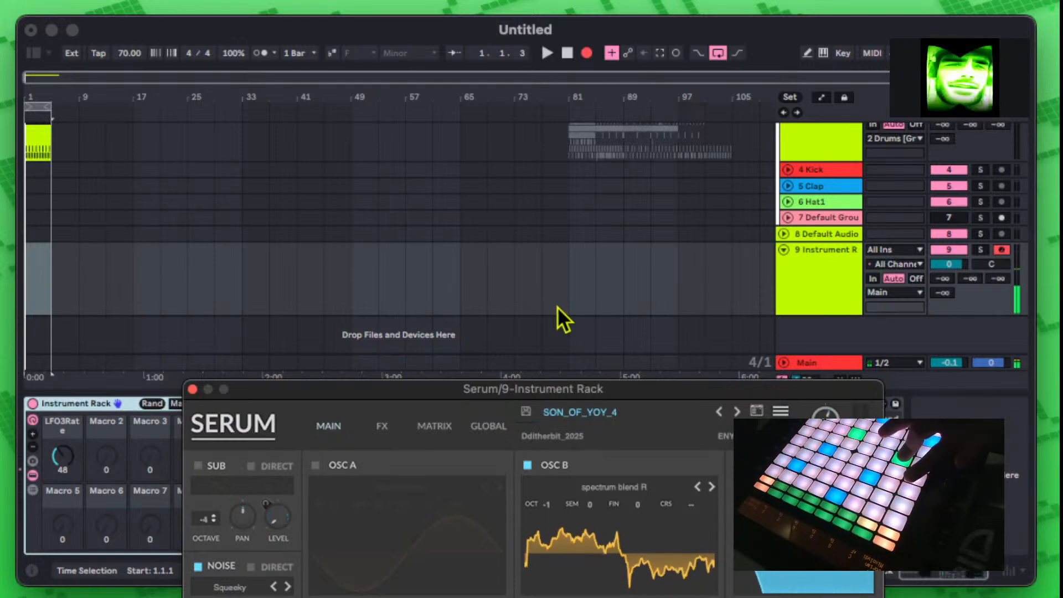
key(space)
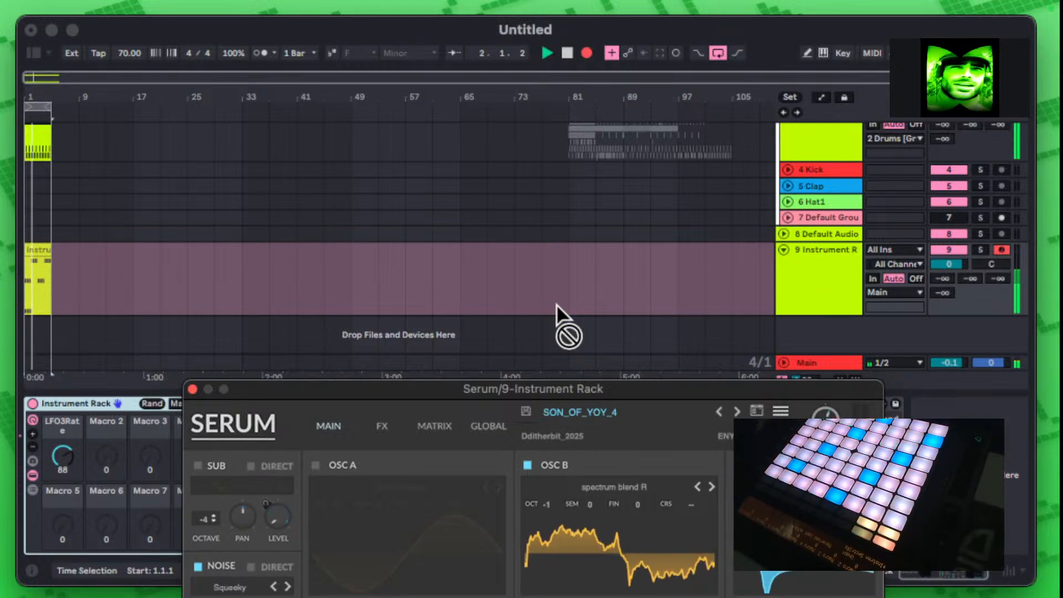
Step: Open the newly recorded bass clip in the note editor and close the Serum window covering it
click(45, 108)
drag(44, 97, 84, 211)
scroll(92, 227, up, 3)
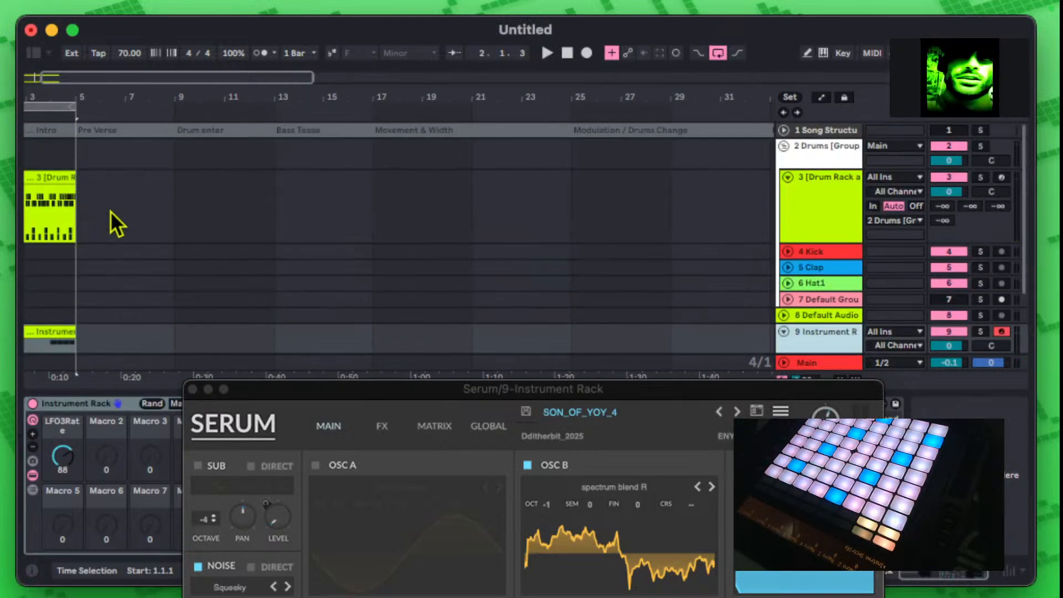
drag(498, 26, 495, 24)
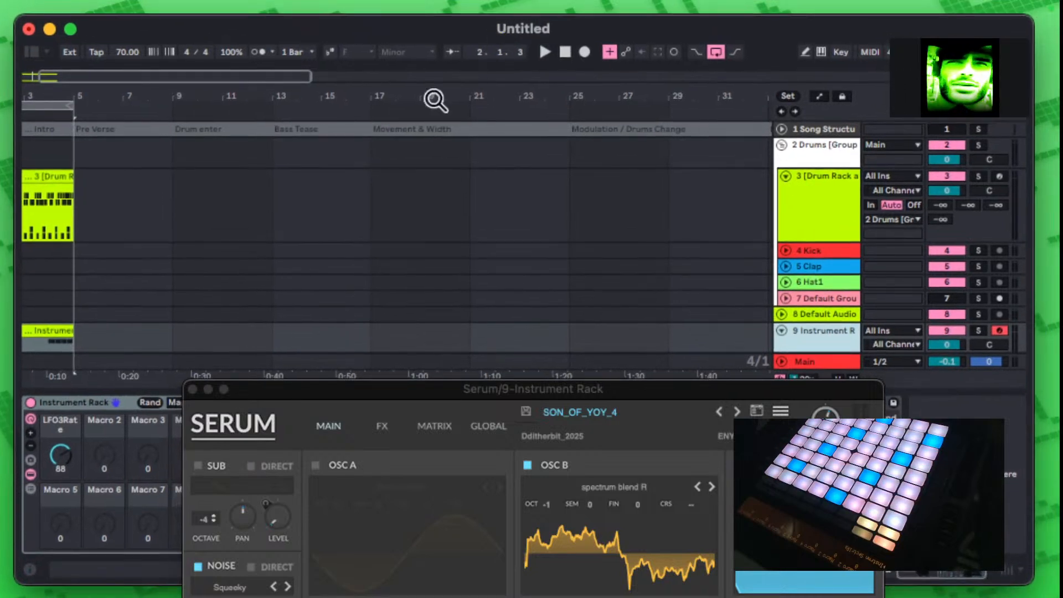
drag(43, 77, 99, 262)
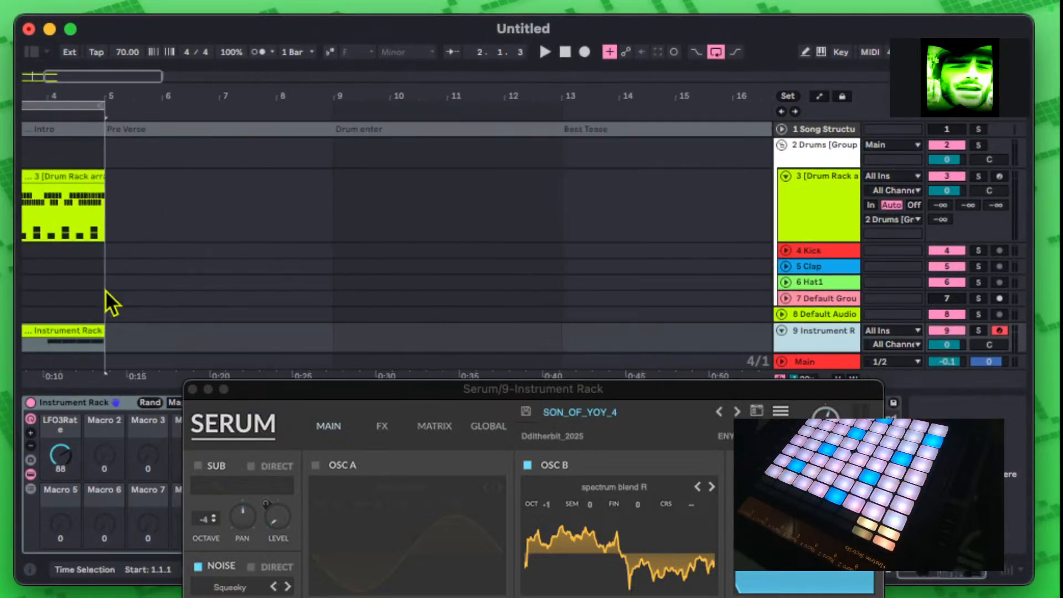
scroll(115, 307, left, 5)
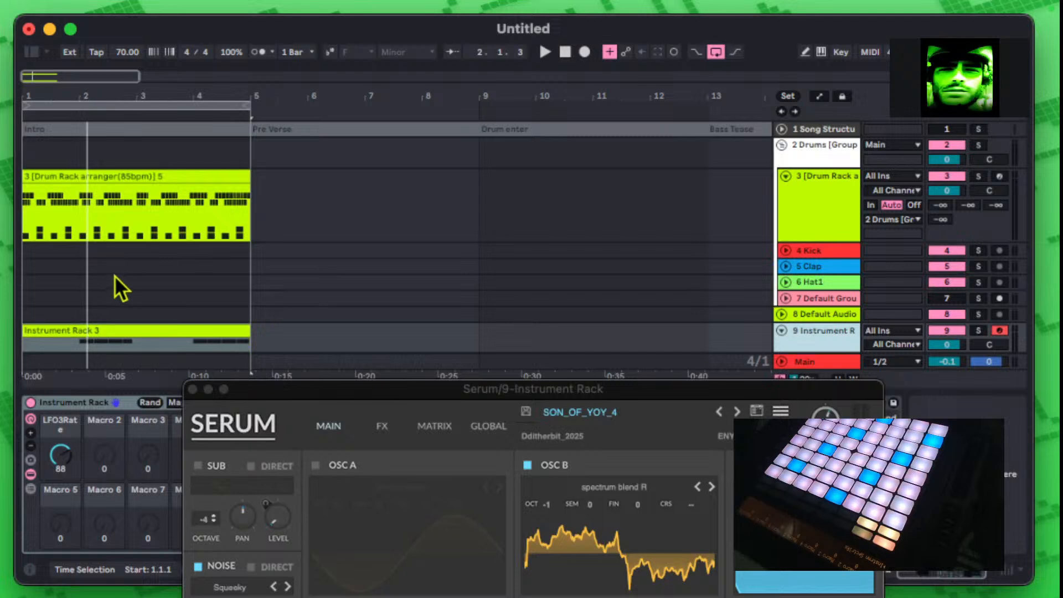
scroll(113, 271, down, 3)
click(78, 245)
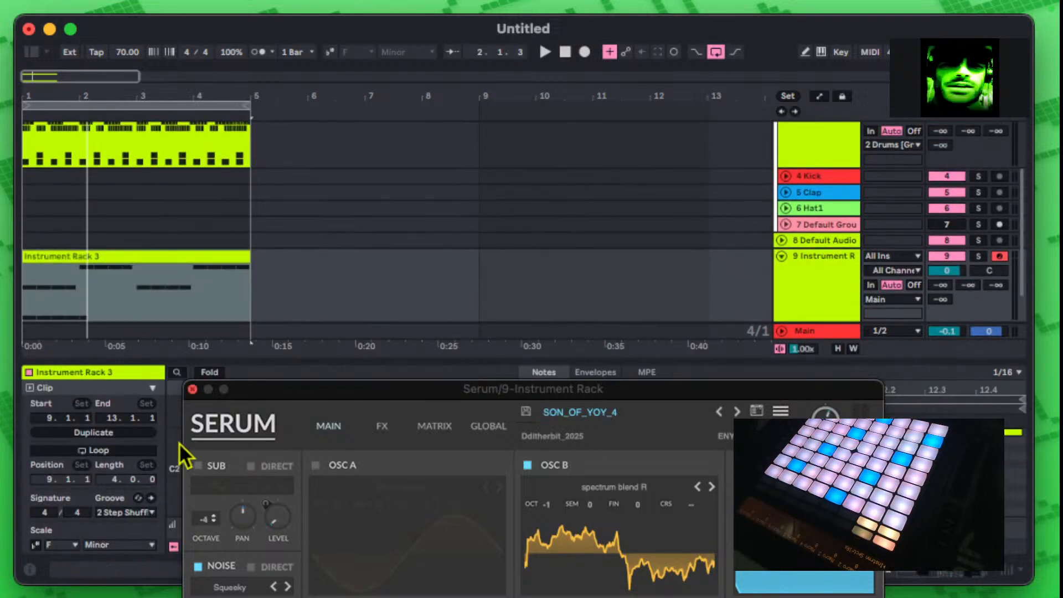
drag(299, 390, 367, 85)
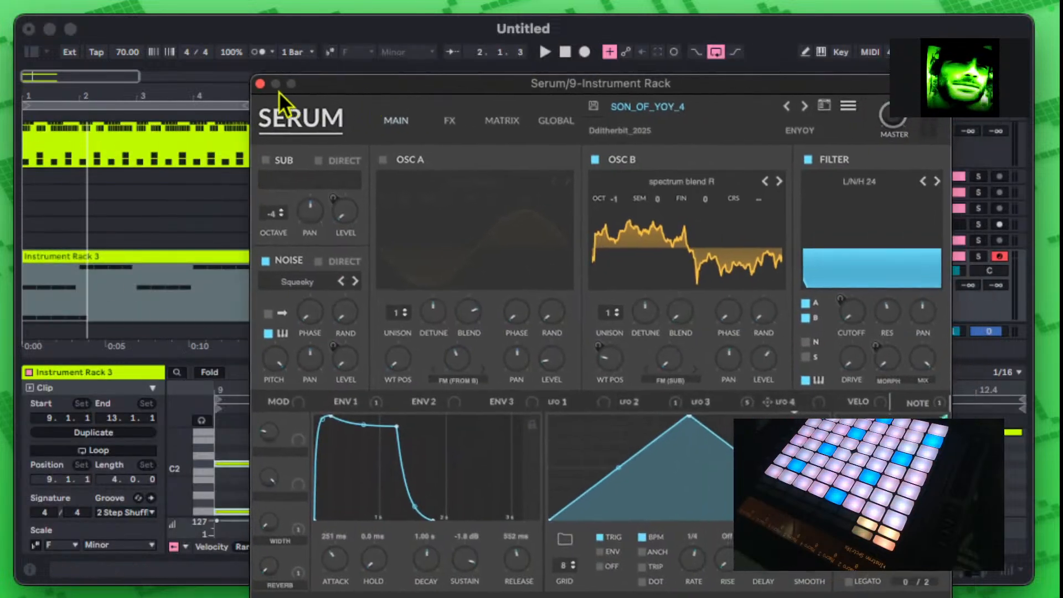
click(260, 84)
Step: Delete the C#2 notes in the bass clip's first bar and play the loop back
drag(401, 477, 199, 441)
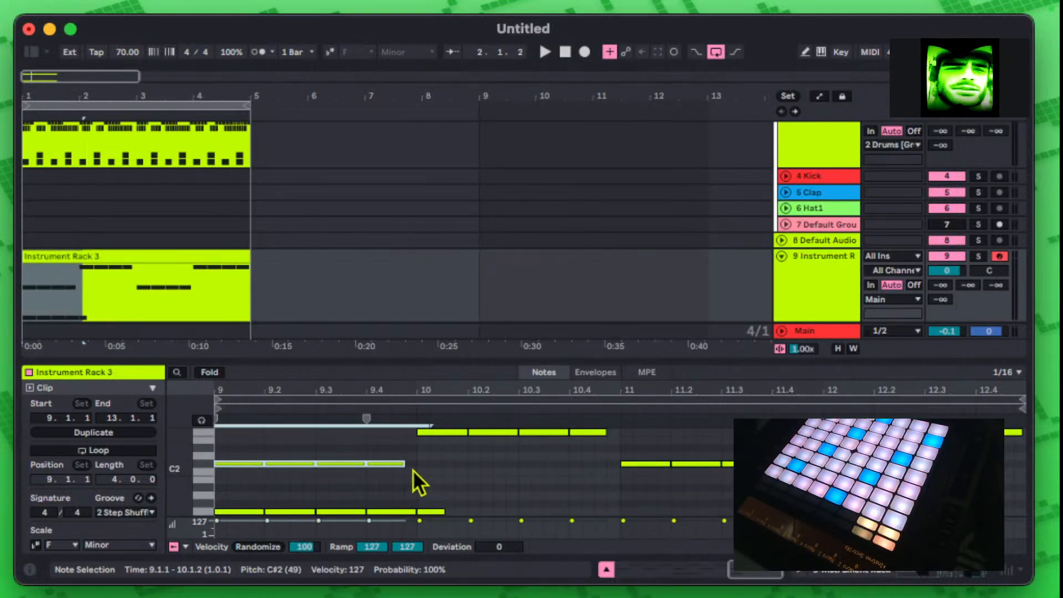
key(Delete)
key(space)
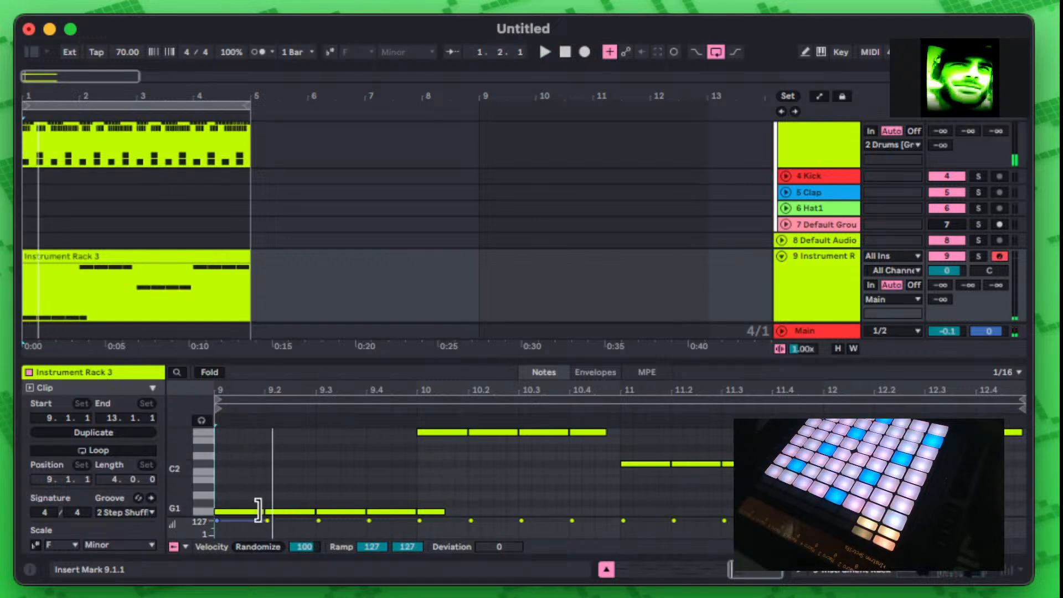
key(space)
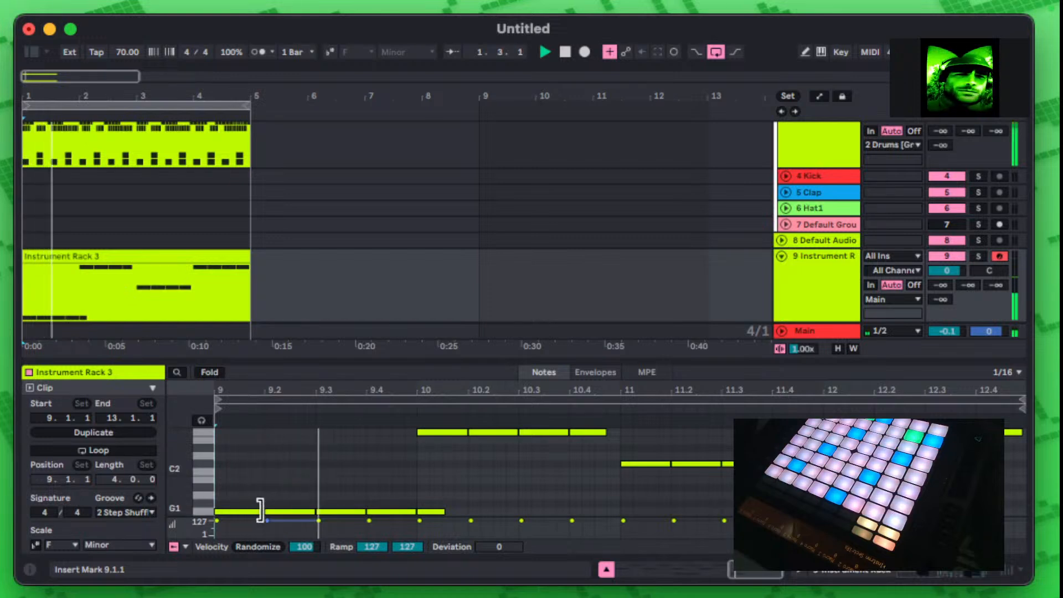
Step: Move the F2 notes in the bass clip's second bar down to G#1
click(261, 507)
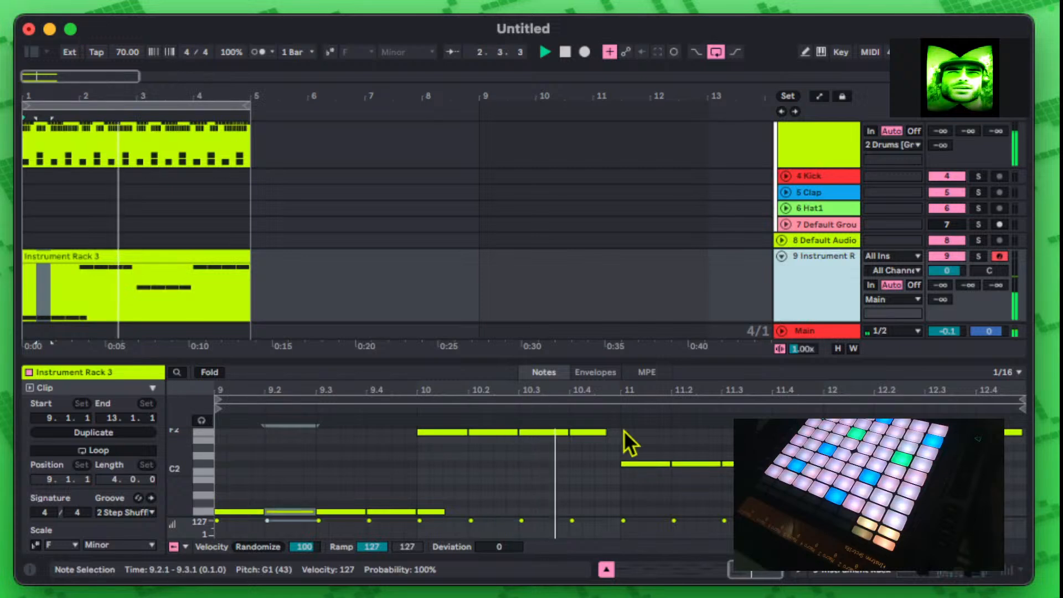
drag(600, 447, 450, 427)
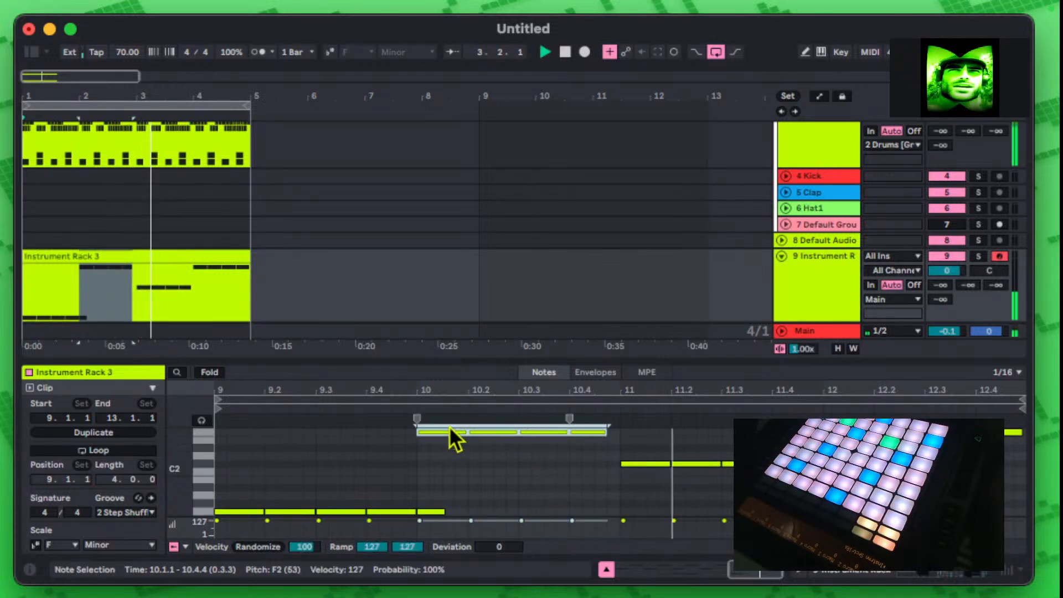
click(478, 432)
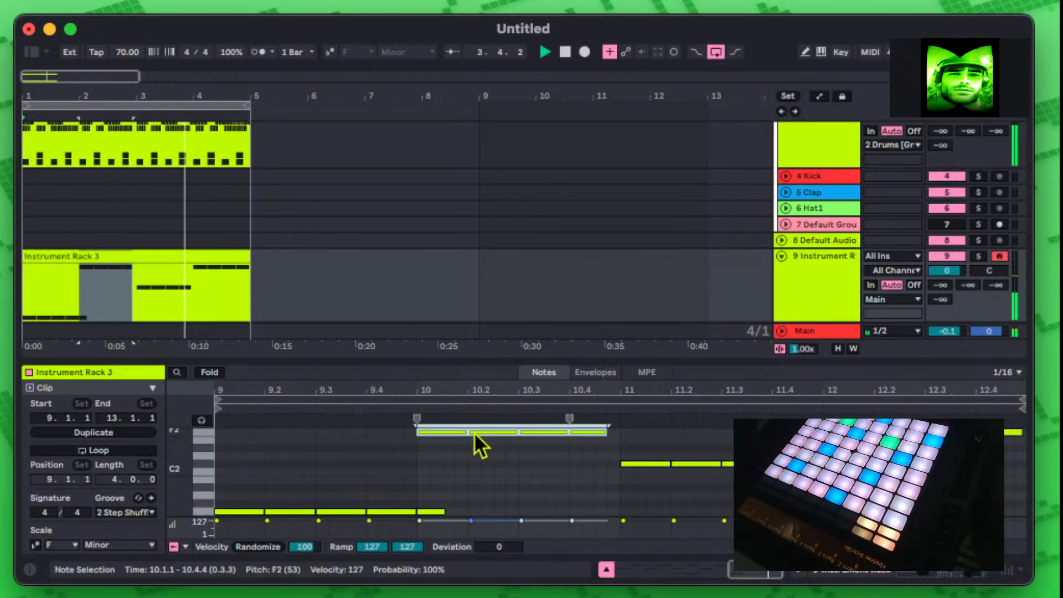
drag(444, 430, 447, 501)
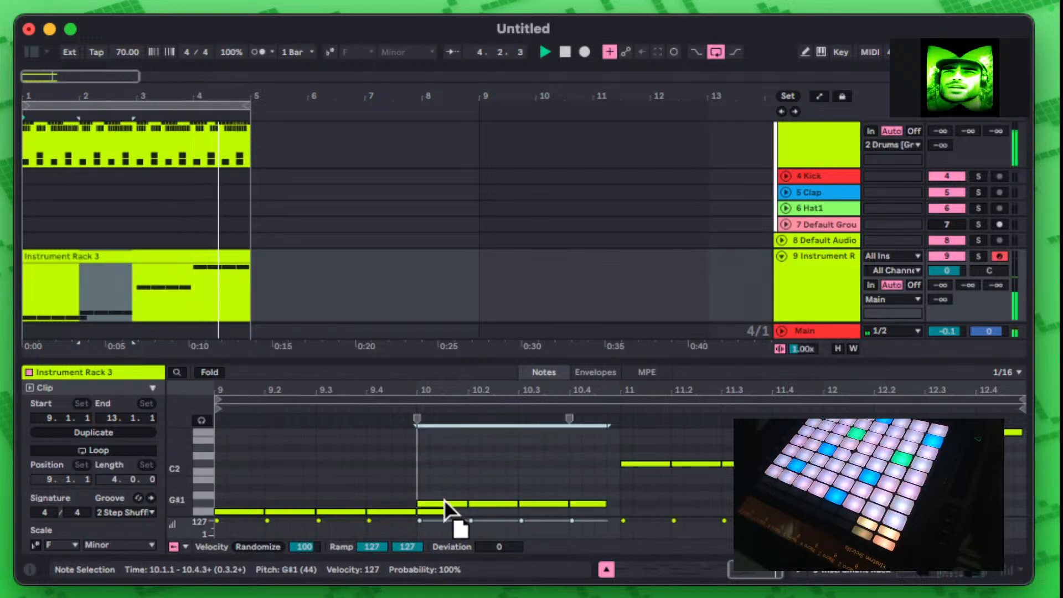
Step: Select the clip's G1 notes, then enable the F Minor scale and limit the note editor to scale notes
scroll(418, 490, down, 2)
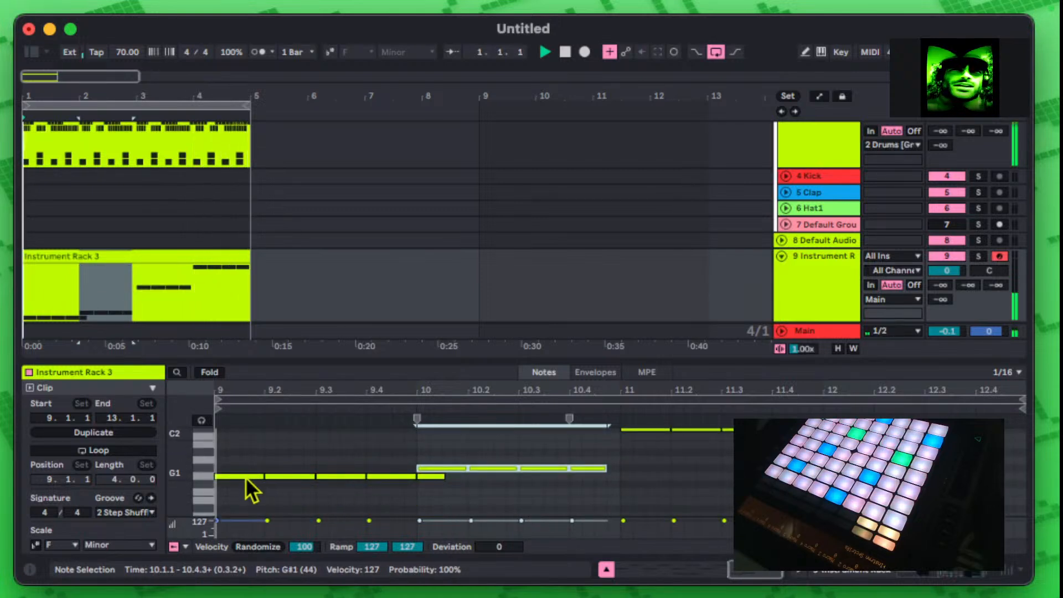
drag(468, 498, 249, 478)
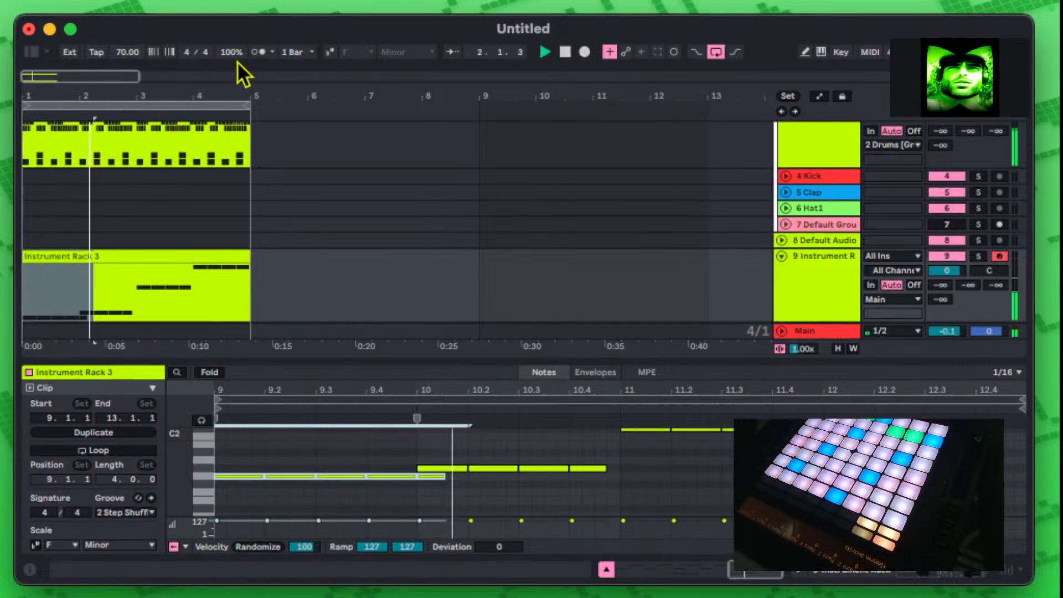
click(330, 52)
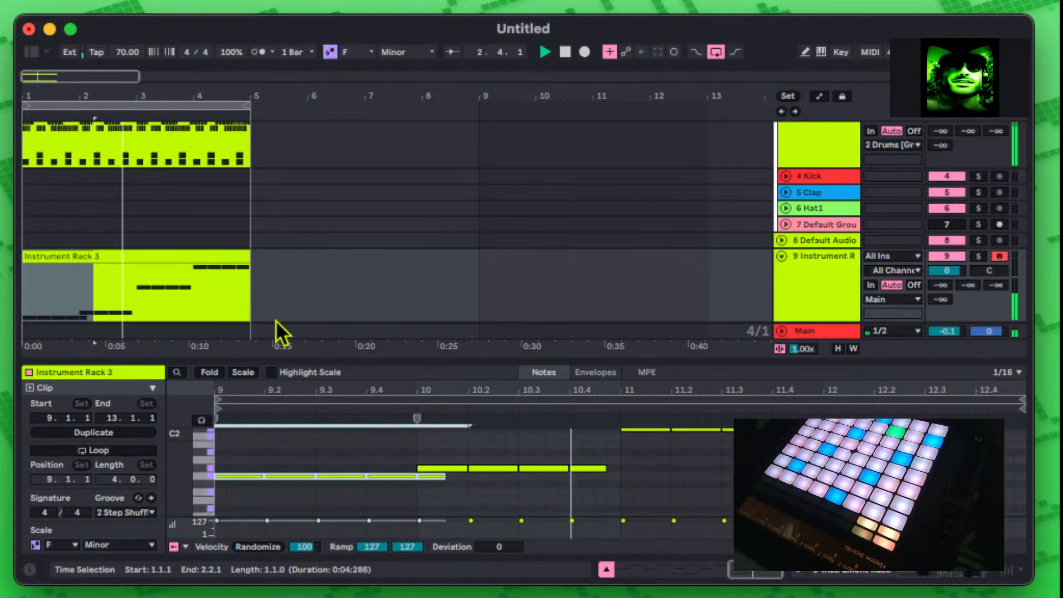
click(209, 372)
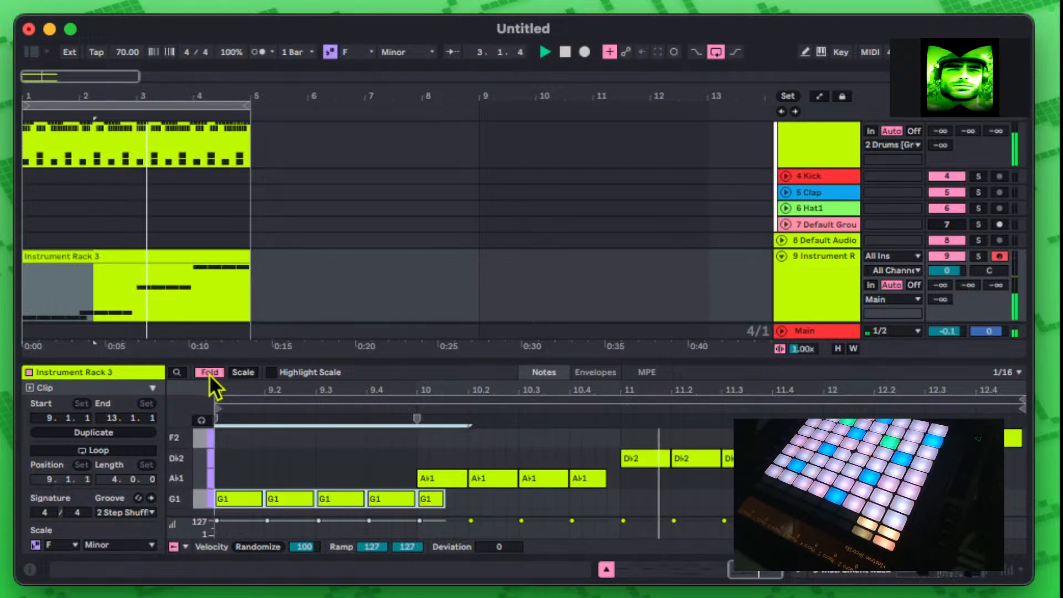
click(240, 372)
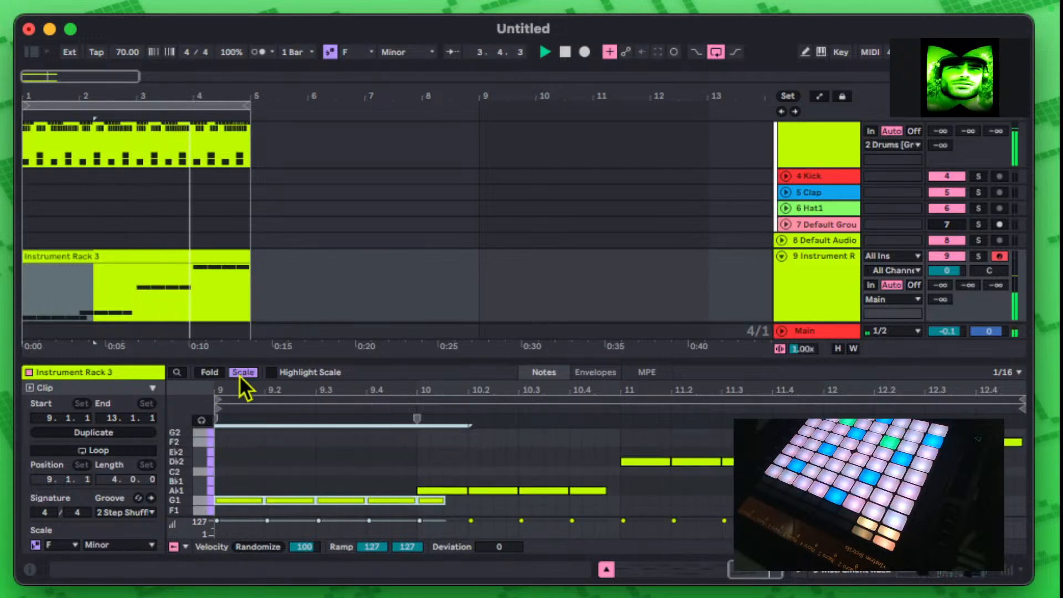
Step: Highlight the scale in the full note editor and transpose the low notes from bar 9 into beat 10.1 down to Db1 and D1
click(272, 373)
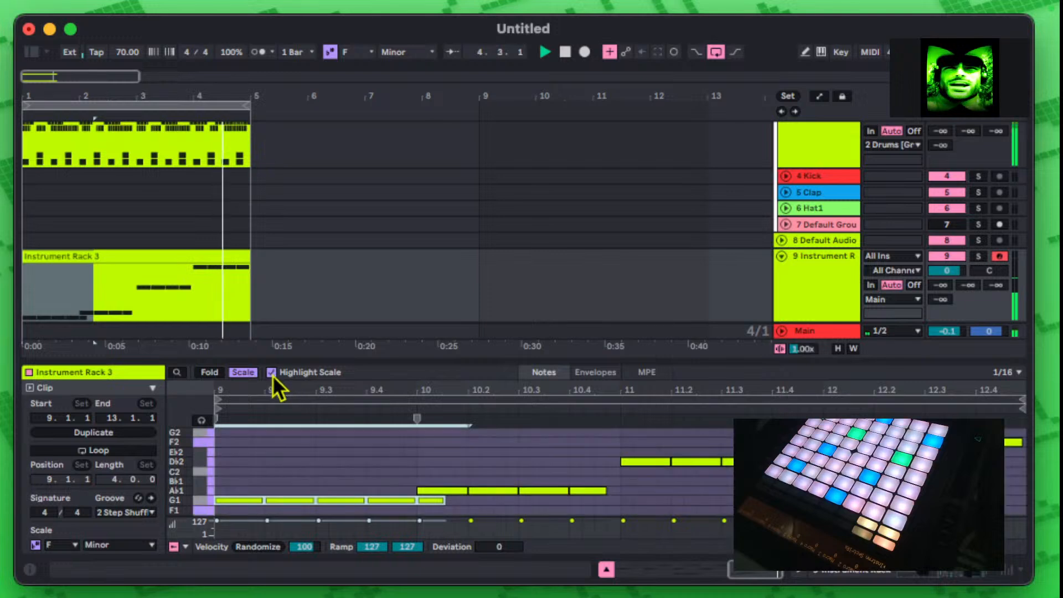
click(244, 373)
scroll(285, 476, down, 1)
drag(451, 478, 241, 503)
scroll(245, 478, down, 1)
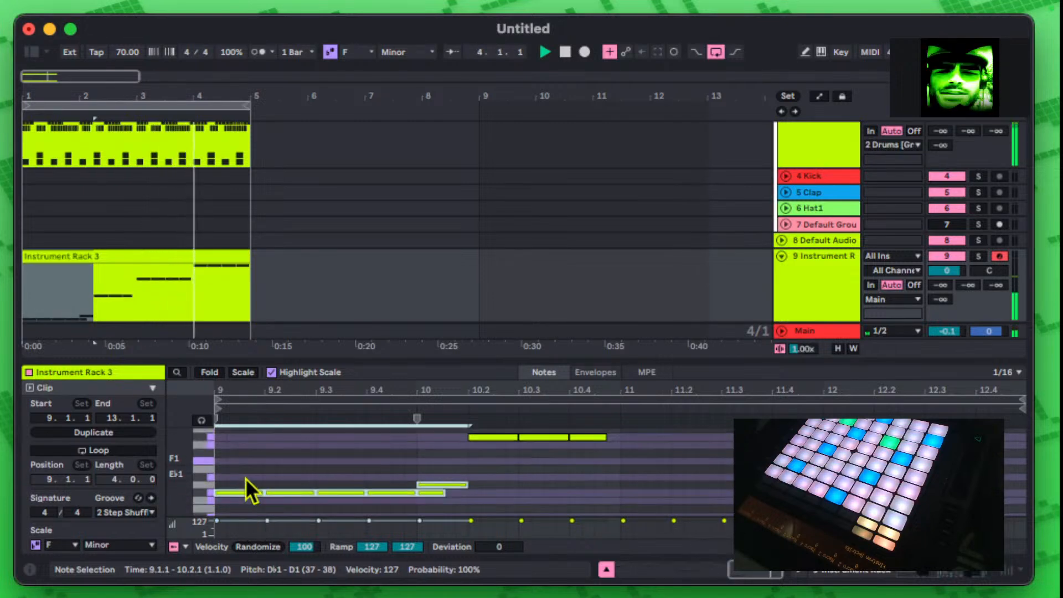
Step: Restart playback from the loop start and delete the stray D1 note at 10.1 in the bass clip
click(380, 451)
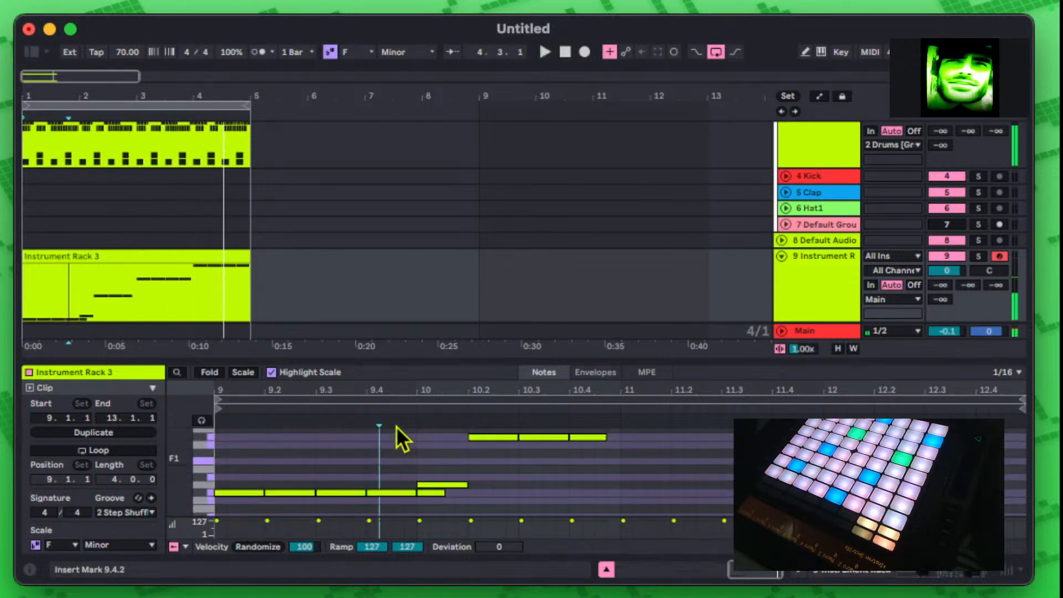
key(space)
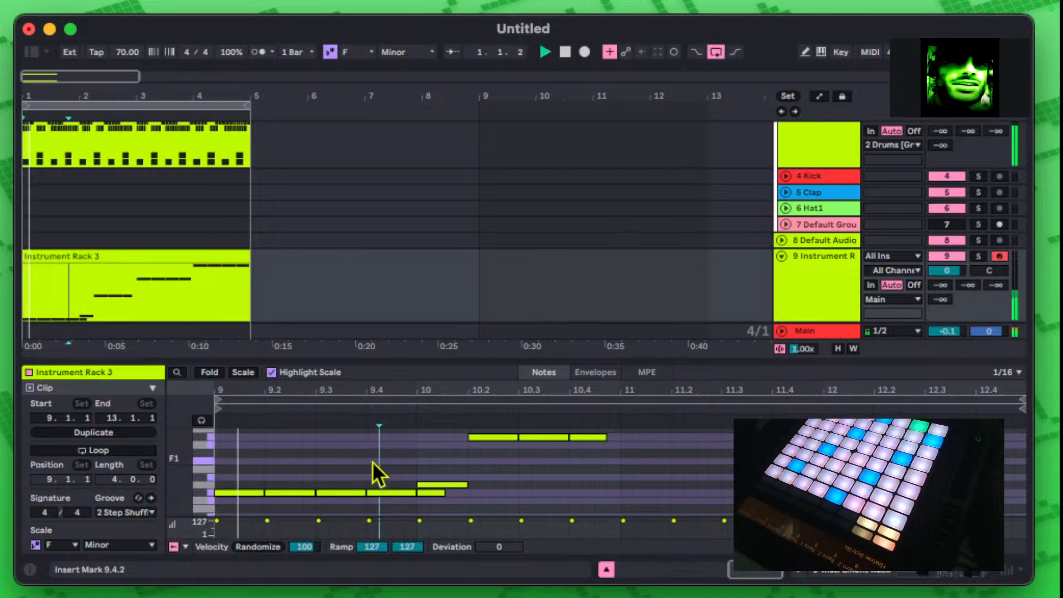
double_click(448, 484)
Step: Lower the bass clip's LFO3Rate envelope to about 90% and draw a lower step across bars 9 and 10
click(596, 373)
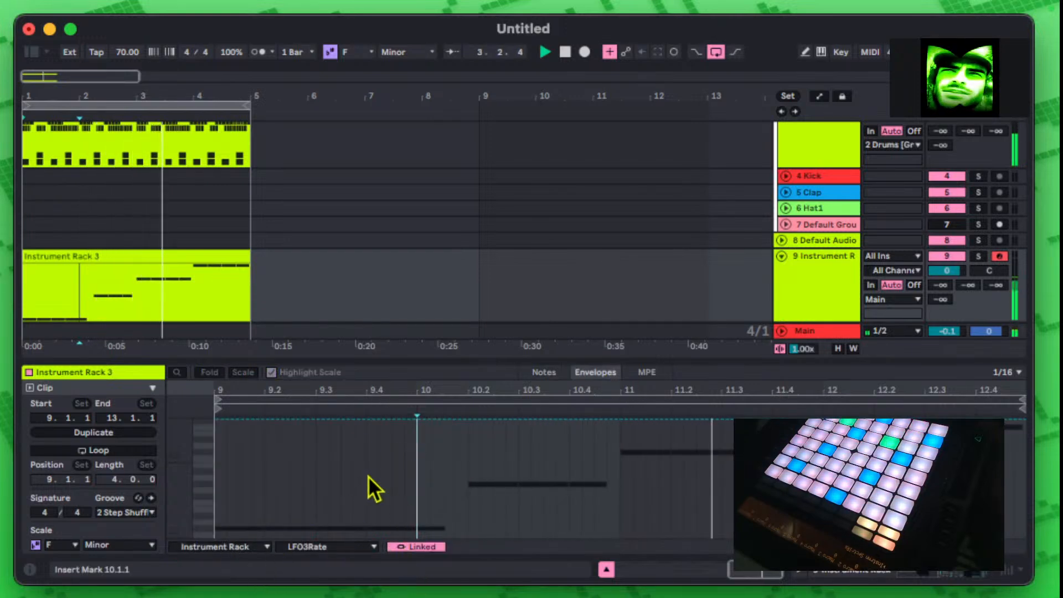
mouse_move(251, 427)
mouse_down()
mouse_move(251, 476)
mouse_move(250, 427)
mouse_move(251, 451)
mouse_up()
key(super+z)
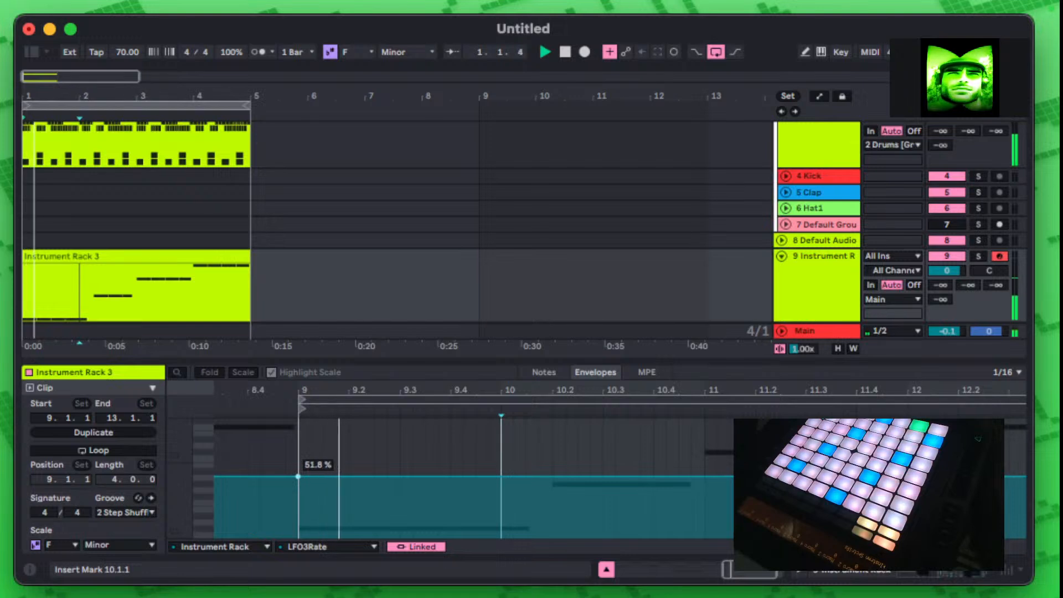
key(super+z)
mouse_move(297, 420)
mouse_down()
mouse_move(298, 486)
mouse_move(298, 430)
mouse_up()
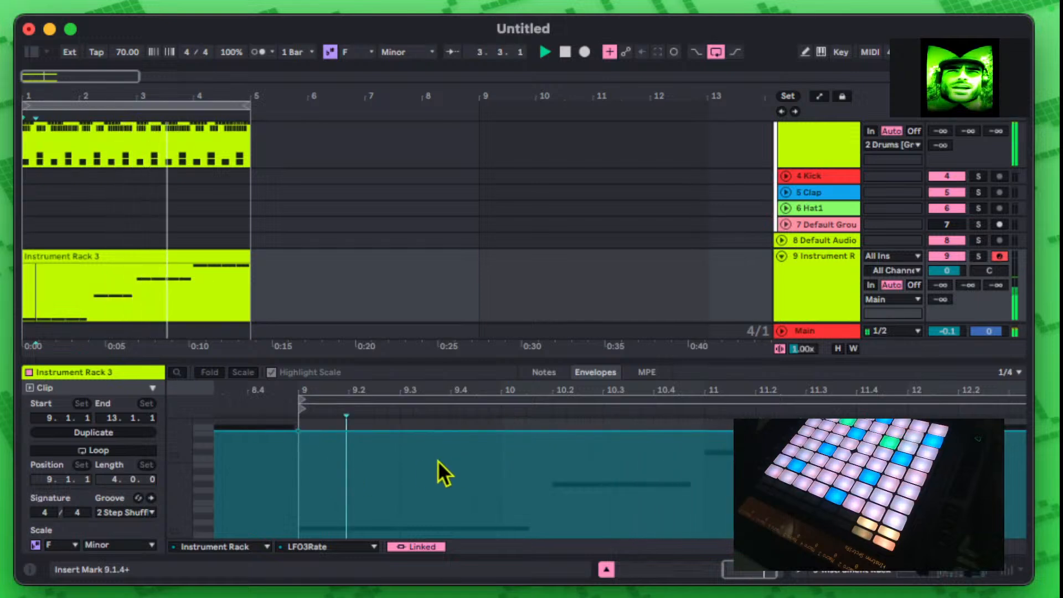
key(b)
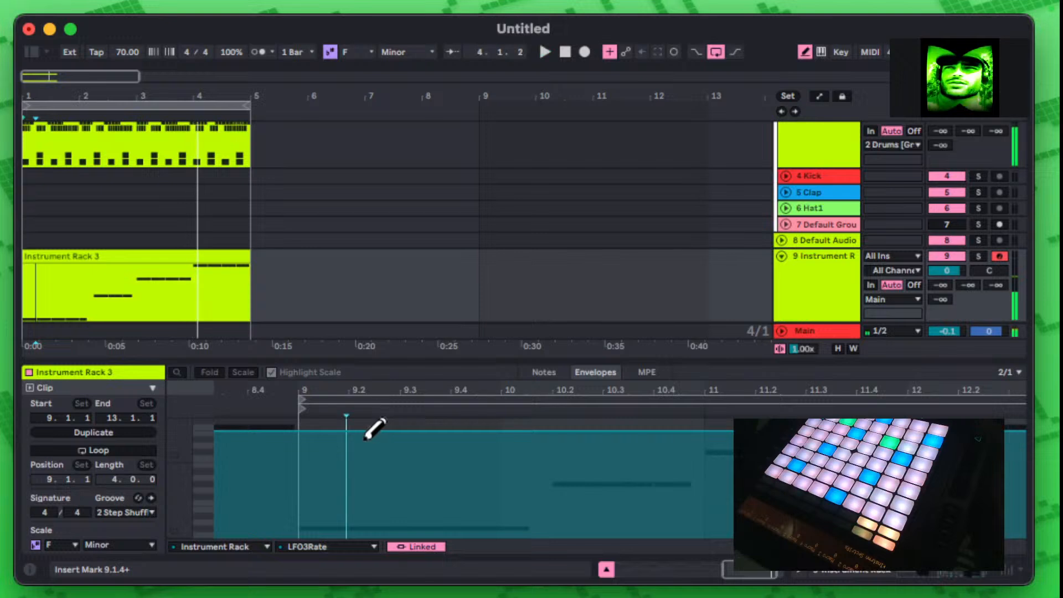
drag(340, 432, 341, 461)
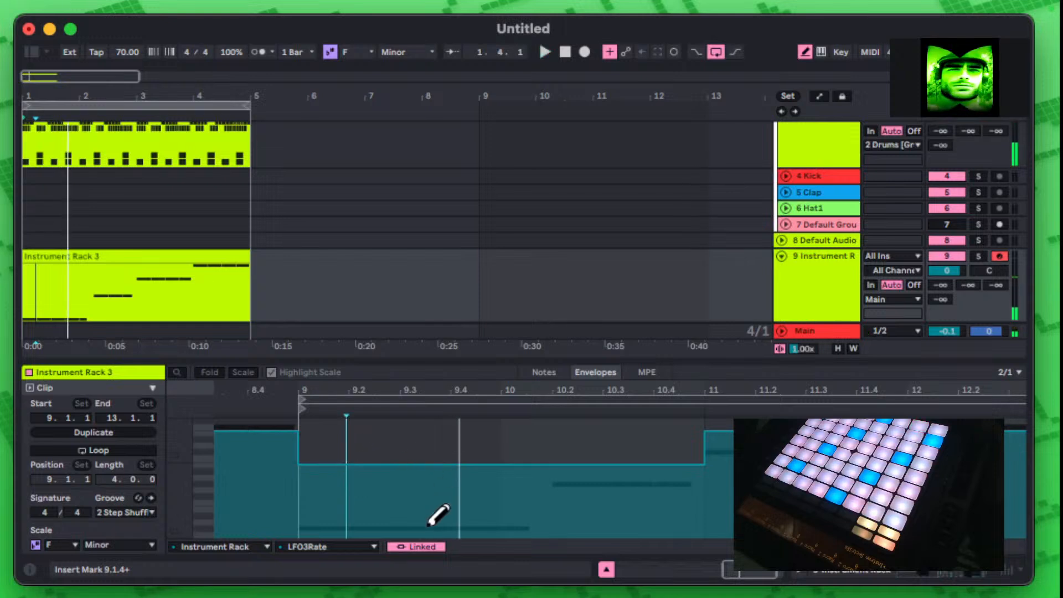
Step: Unlink the LFO3Rate envelope from the clip and turn on the clip's loop
click(419, 546)
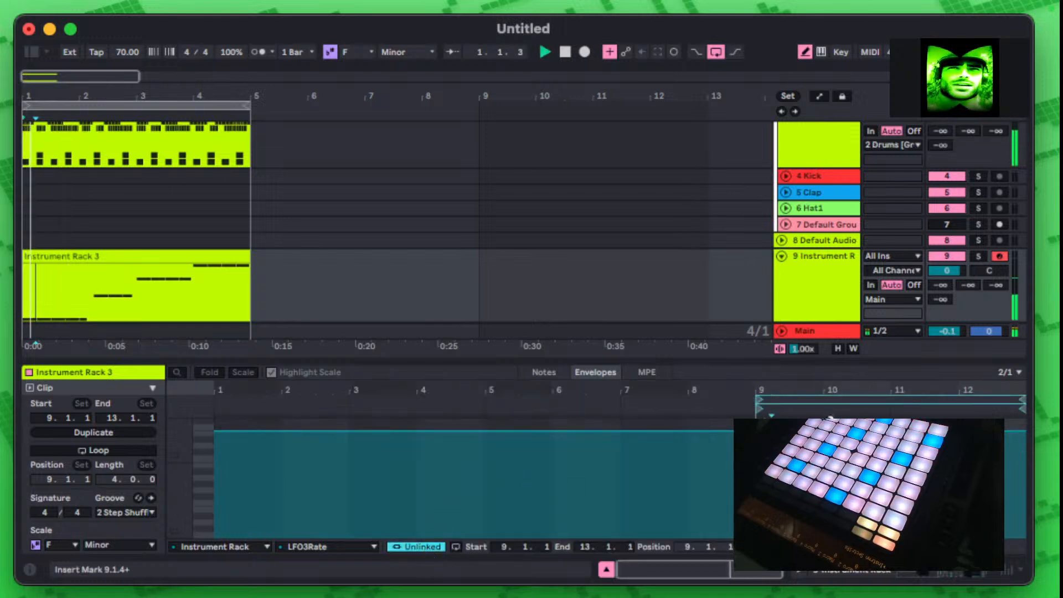
drag(810, 395, 418, 361)
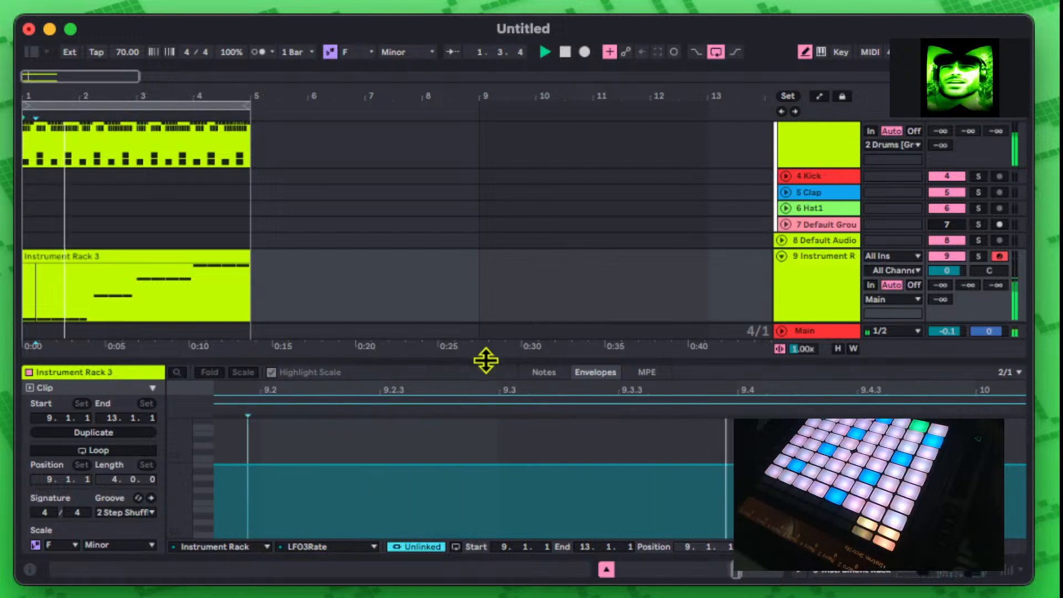
drag(530, 390, 576, 410)
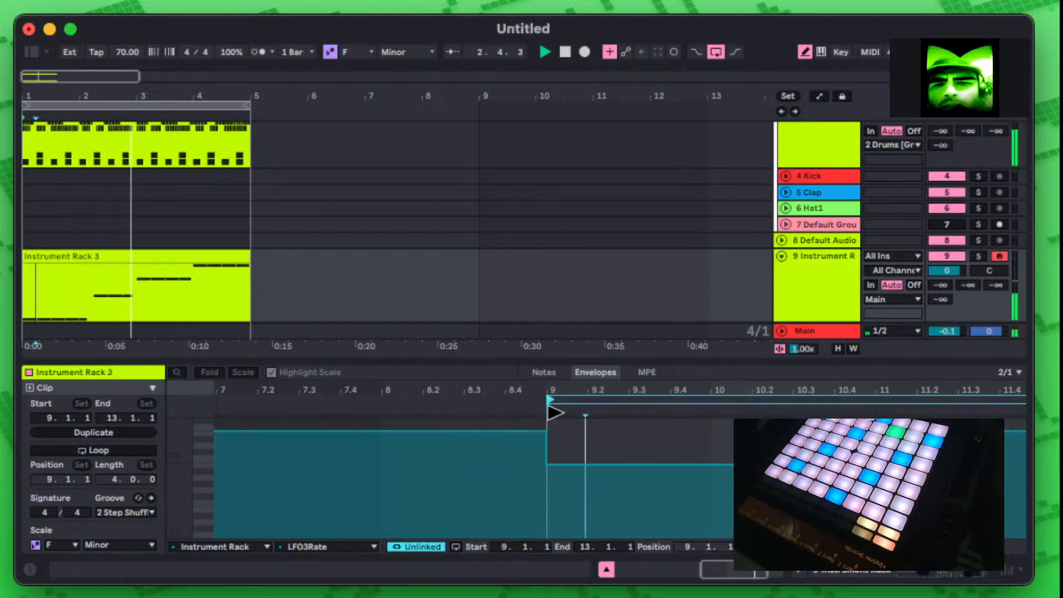
click(587, 404)
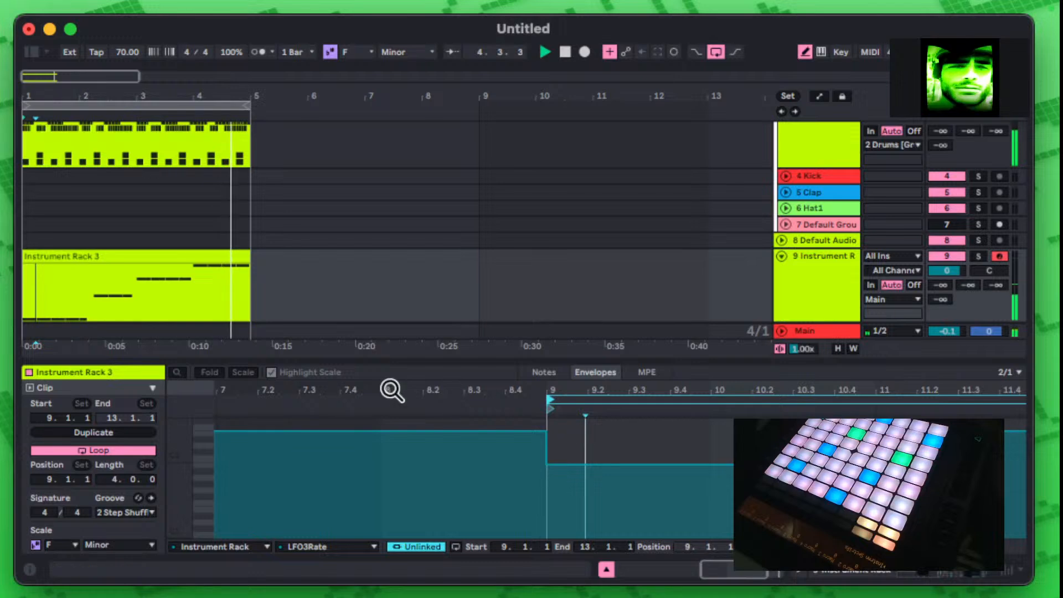
mouse_move(823, 385)
mouse_down()
mouse_move(824, 405)
mouse_move(776, 405)
mouse_move(779, 390)
mouse_up()
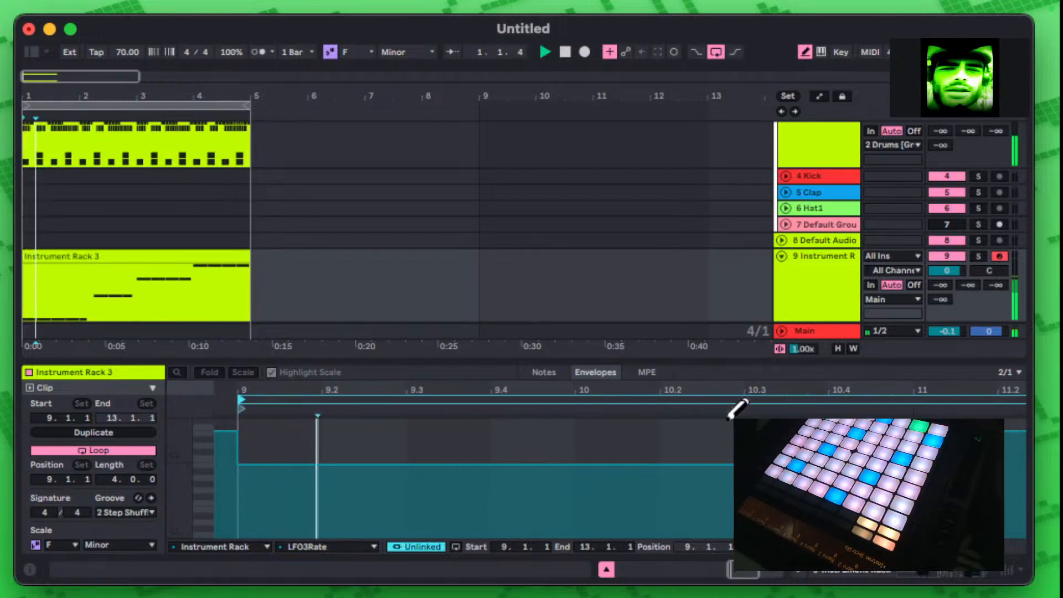
Step: Lower the envelope step over bars 9 and 10 to 58.2% and set the fixed grid to 1/4
mouse_move(480, 457)
mouse_down()
mouse_move(490, 446)
mouse_move(489, 467)
mouse_up()
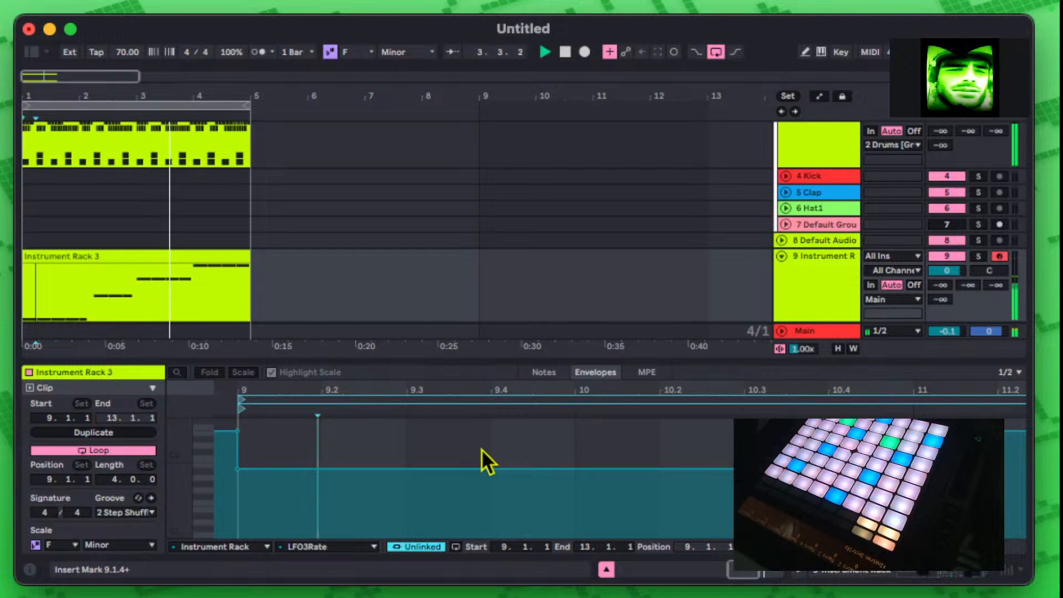
click(508, 446)
key(super+1)
key(super+1)
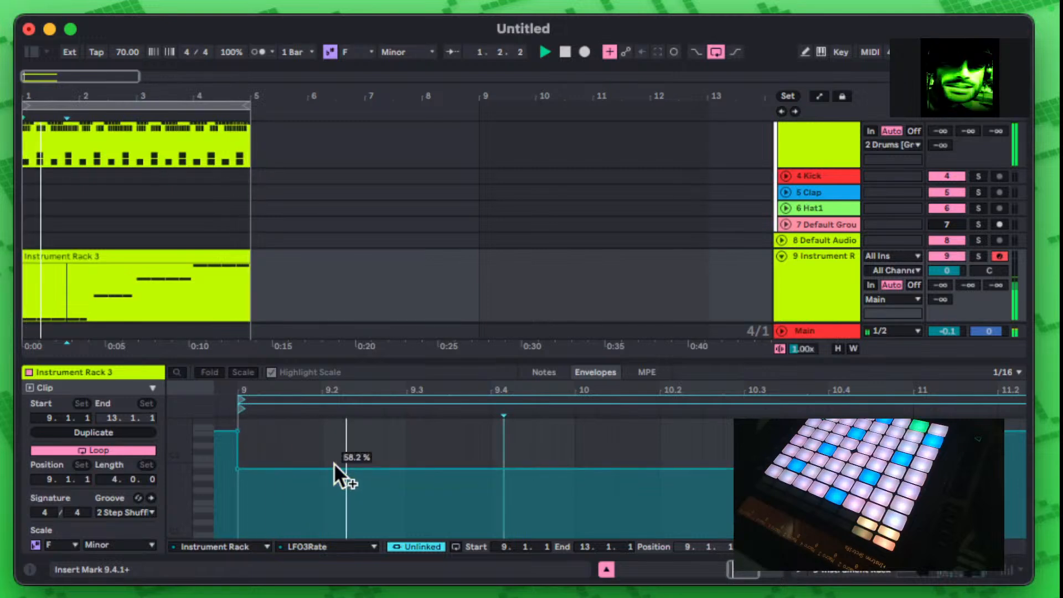
click(347, 443)
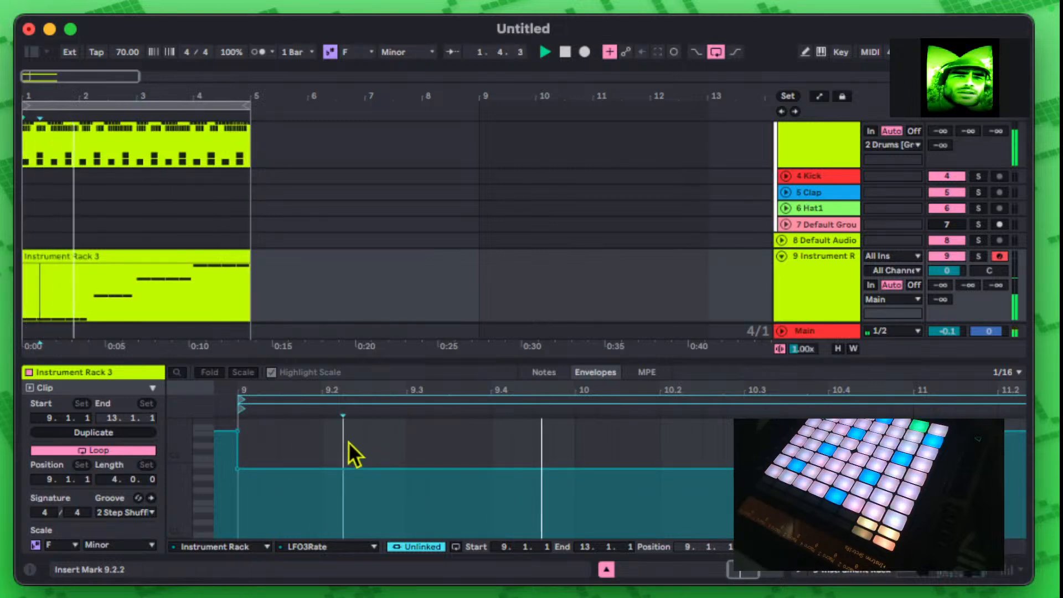
click(370, 440)
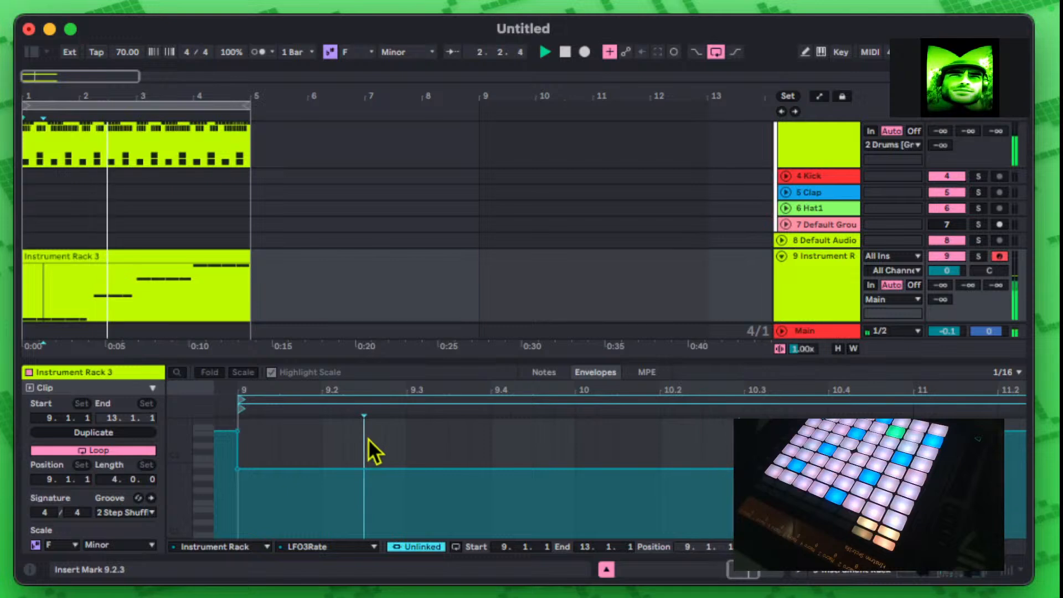
right_click(376, 435)
click(393, 304)
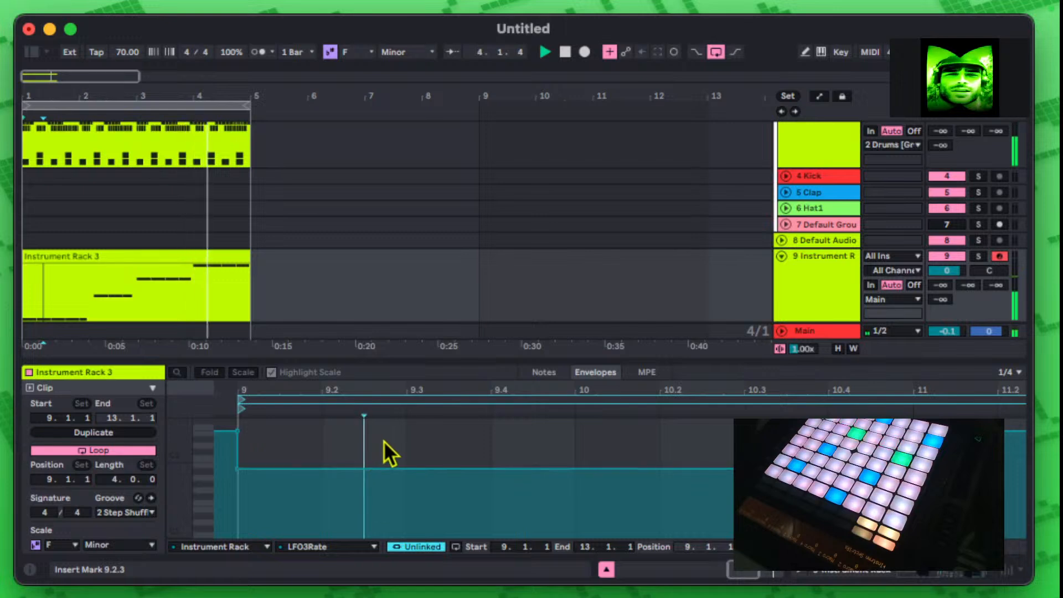
Step: Draw an 87.9% LFO3Rate step on beat 9.2 and restart playback to hear it
click(357, 454)
right_click(356, 454)
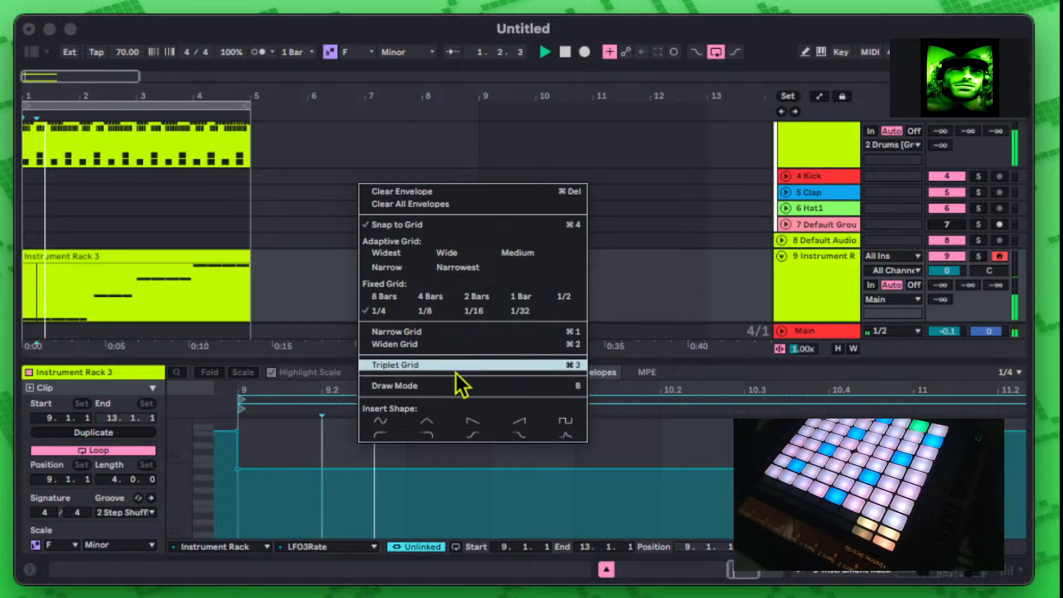
click(420, 386)
drag(356, 443, 355, 431)
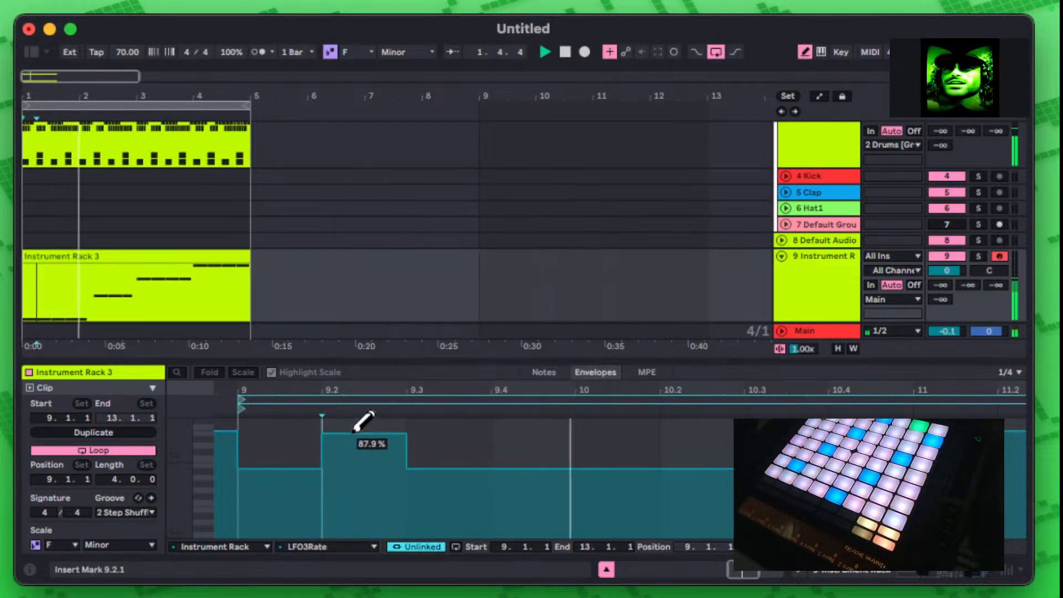
key(b)
key(space)
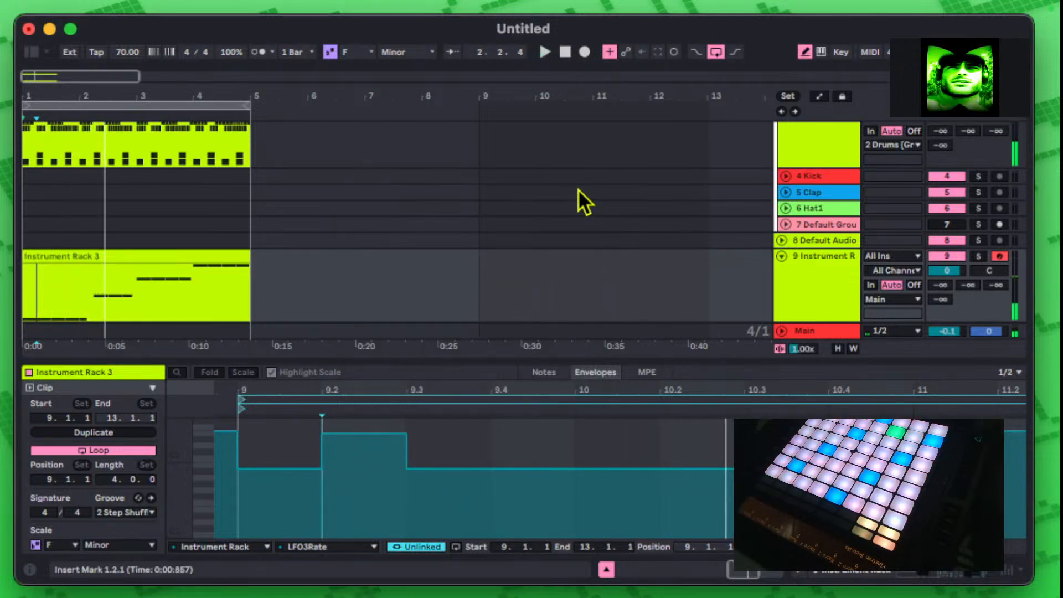
key(space)
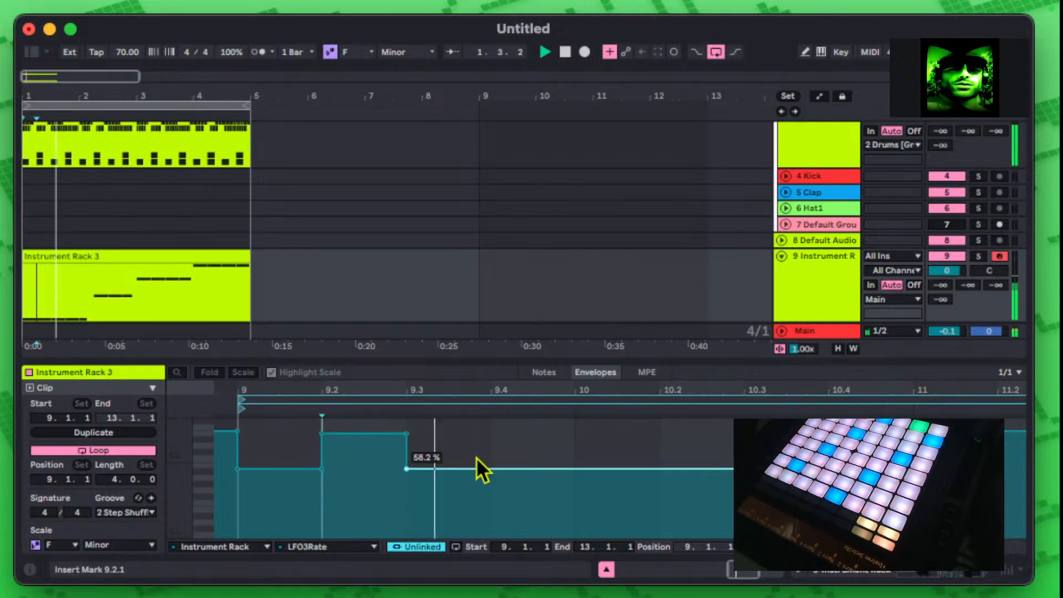
Step: Draw a single LFO3Rate step of 83.7% across the whole of bar 9 using a one-bar grid
key(b)
key(space)
key(space)
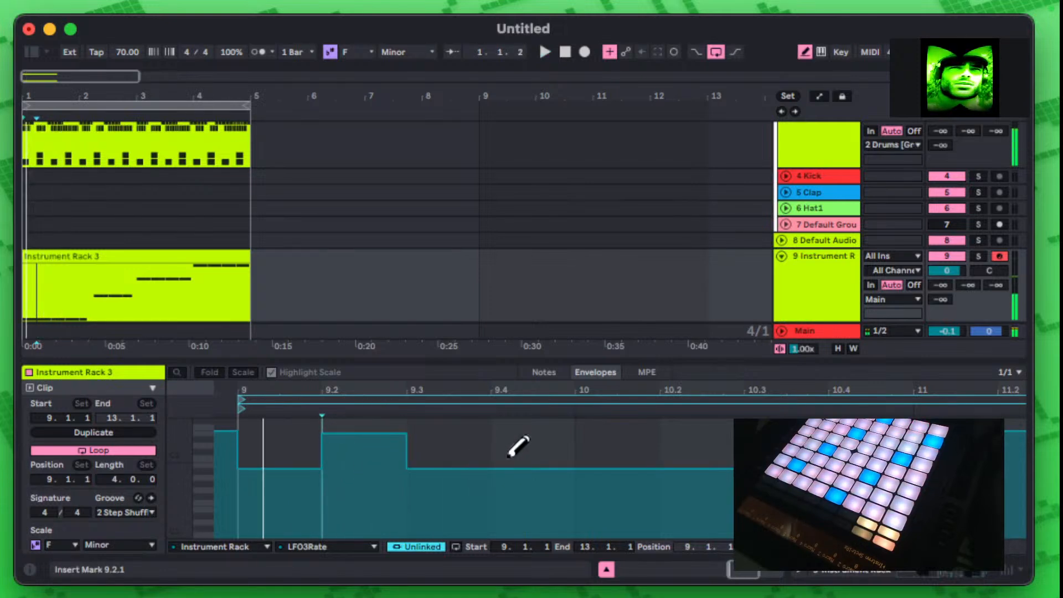
drag(524, 443, 529, 425)
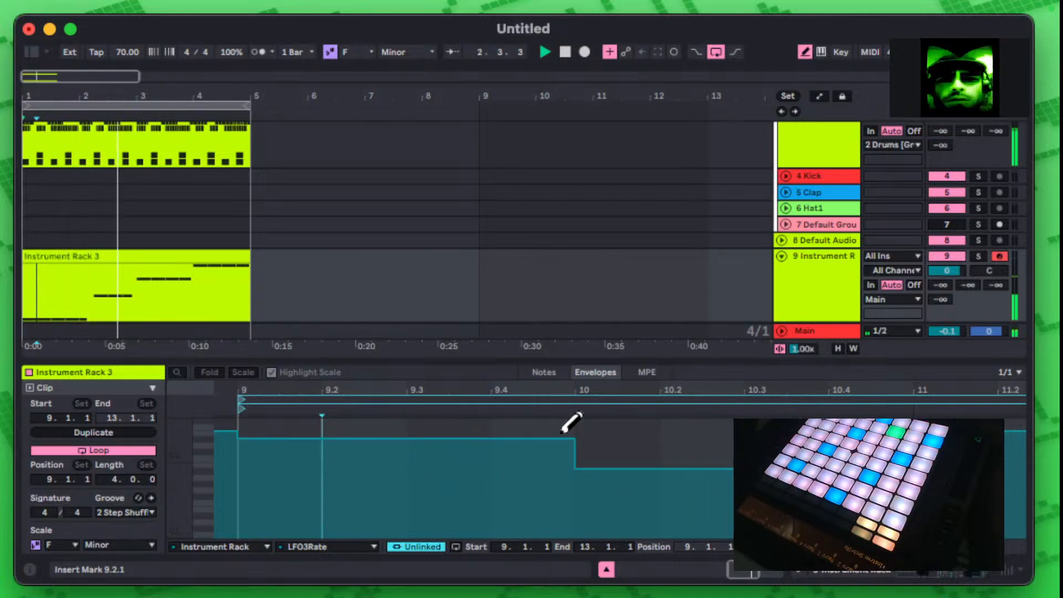
right_click(595, 437)
click(633, 381)
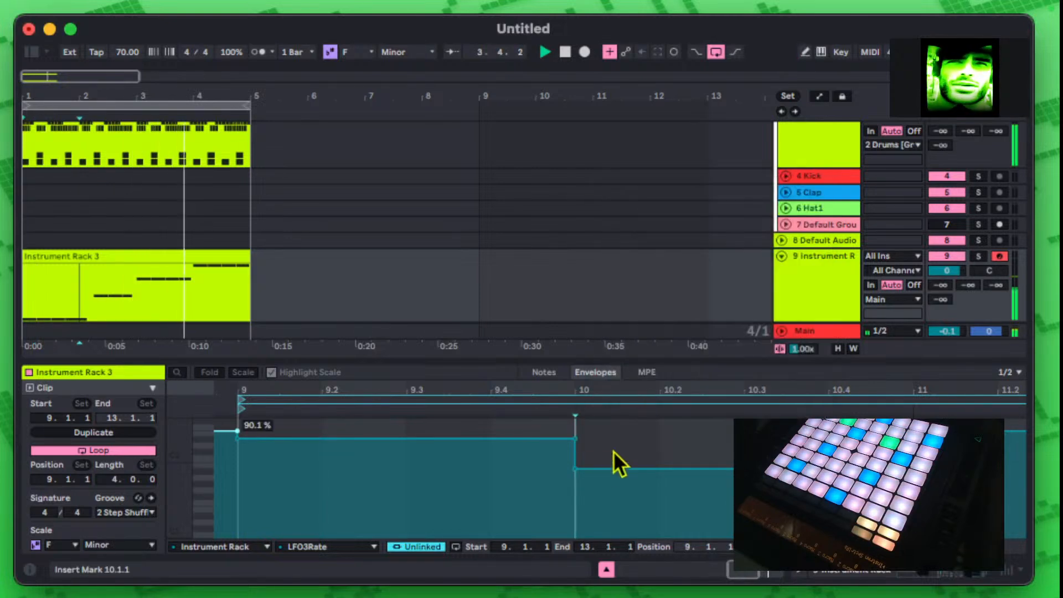
key(space)
Step: Set the fixed grid to 1/4, draw a 90.1% LFO3Rate step on beat 9.3 and play the loop
right_click(643, 446)
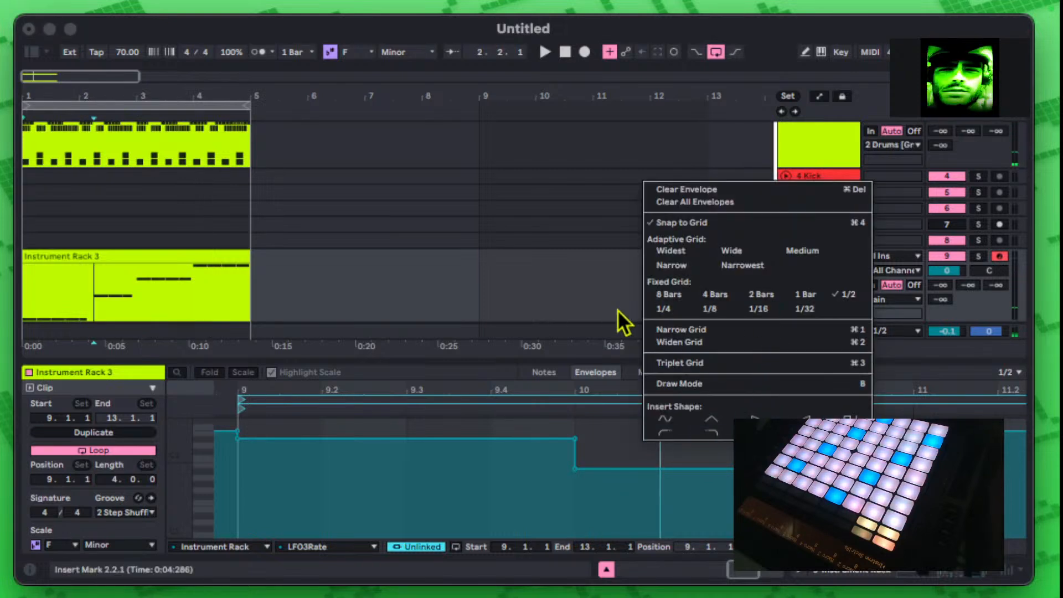
click(704, 307)
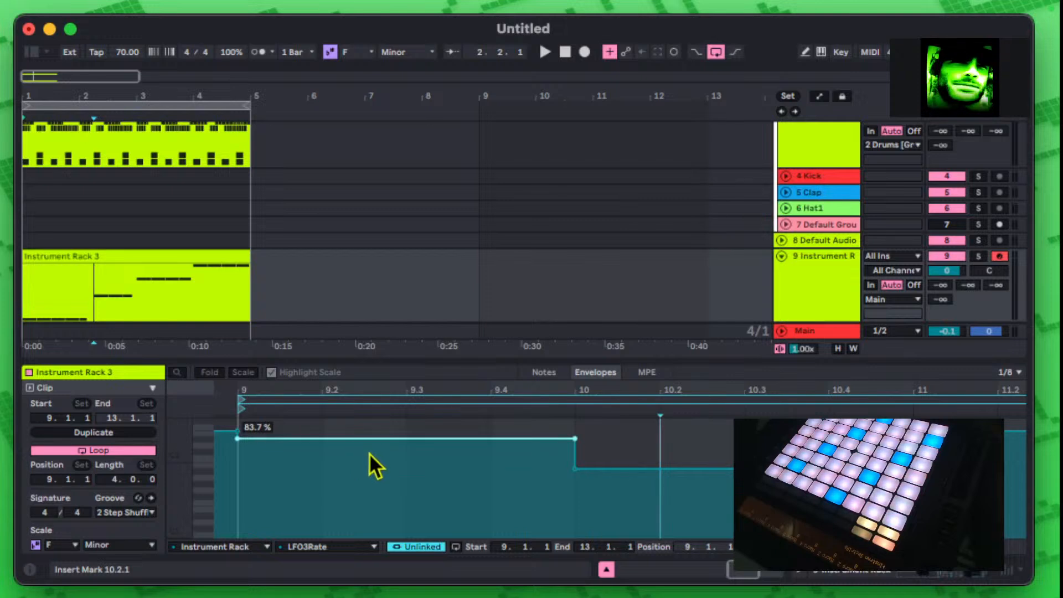
right_click(704, 453)
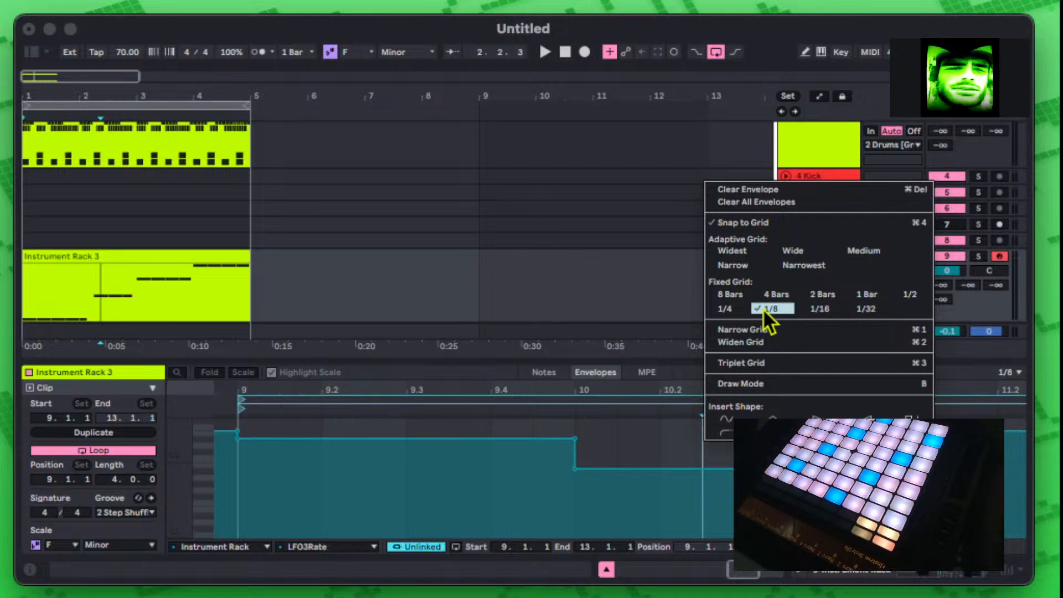
click(721, 309)
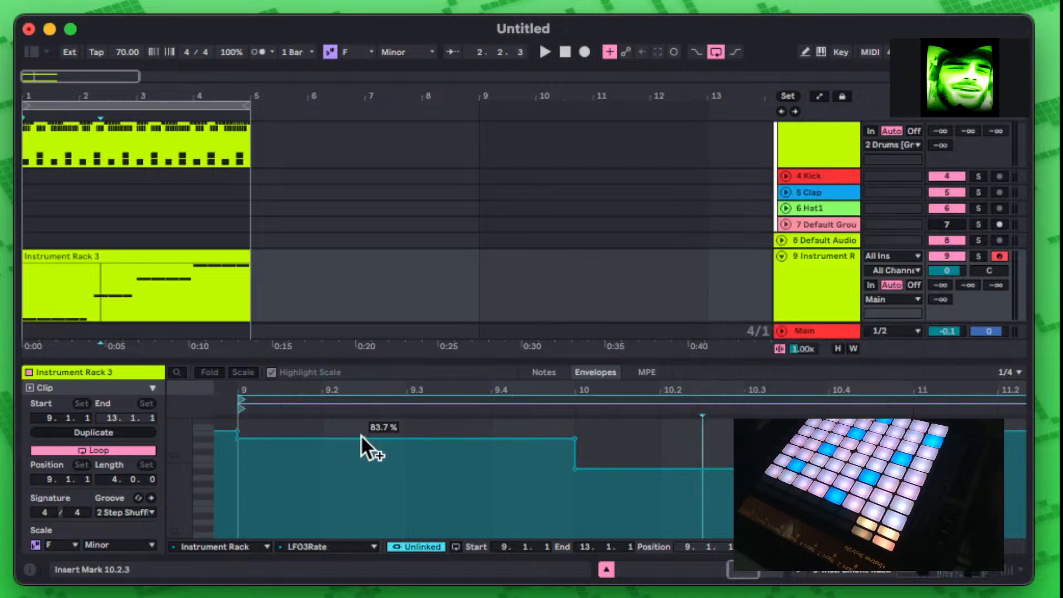
key(b)
click(439, 428)
key(space)
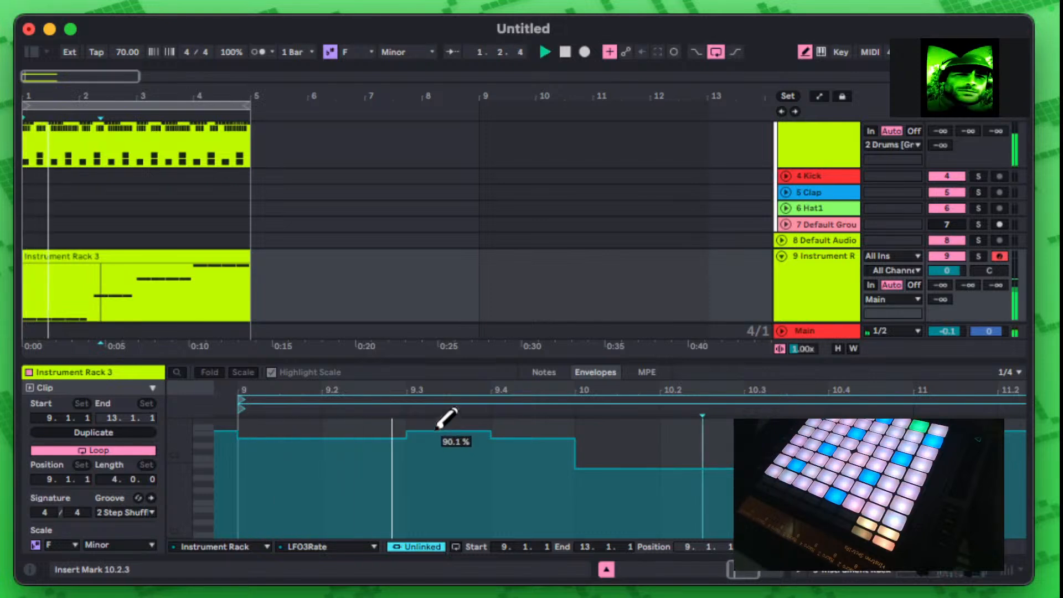
Step: Lower the LFO3Rate step on the first beat of bar 9 and raise the step on beat 9.2 to the maximum
key(space)
click(284, 424)
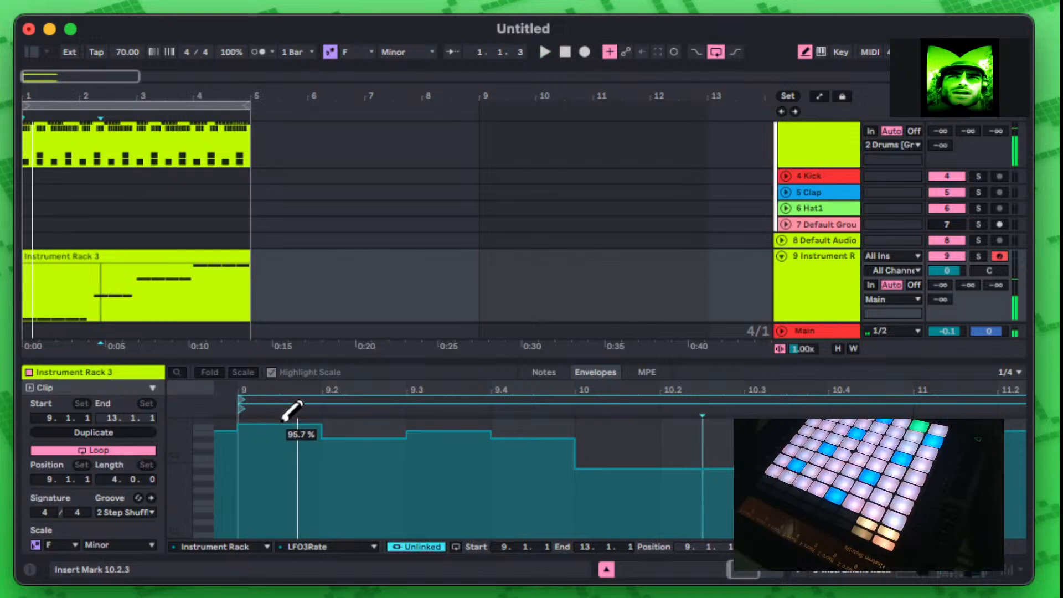
mouse_move(284, 421)
mouse_down()
mouse_move(279, 478)
mouse_move(284, 458)
mouse_up()
key(space)
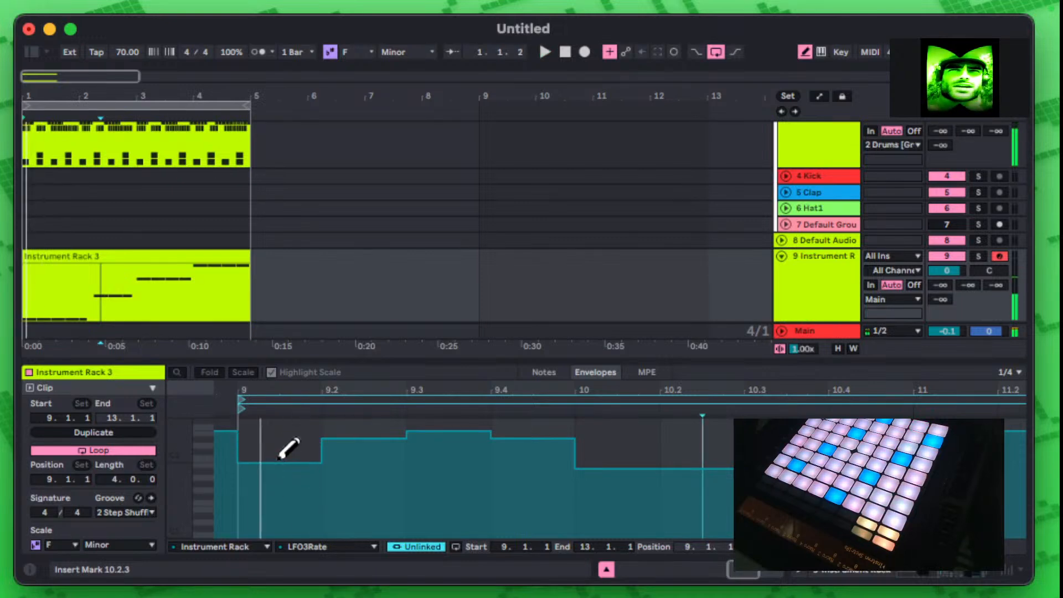
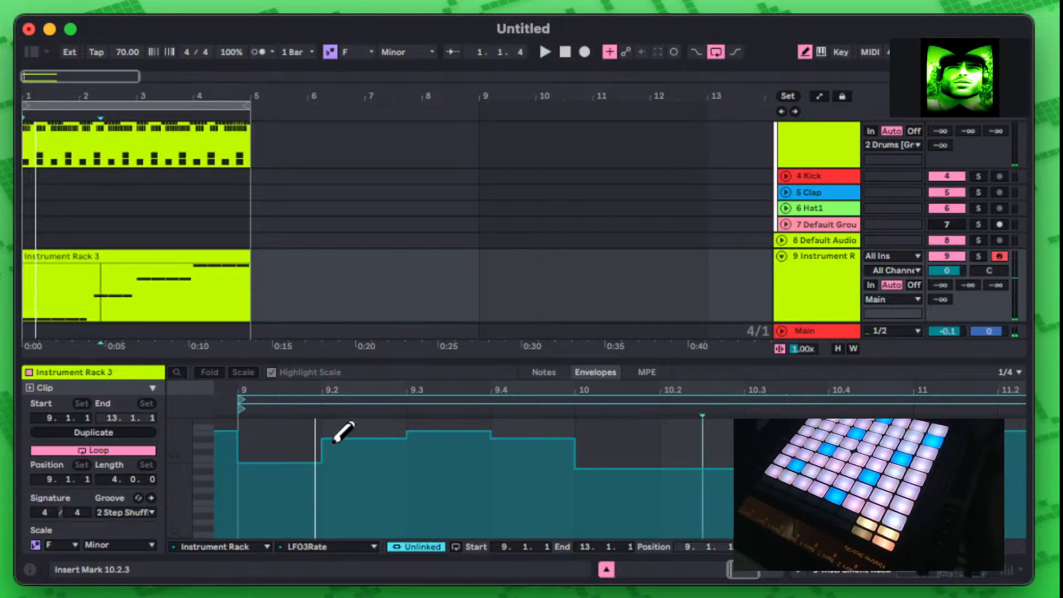
mouse_move(334, 438)
mouse_down()
mouse_move(342, 437)
mouse_move(341, 417)
mouse_move(318, 410)
mouse_up()
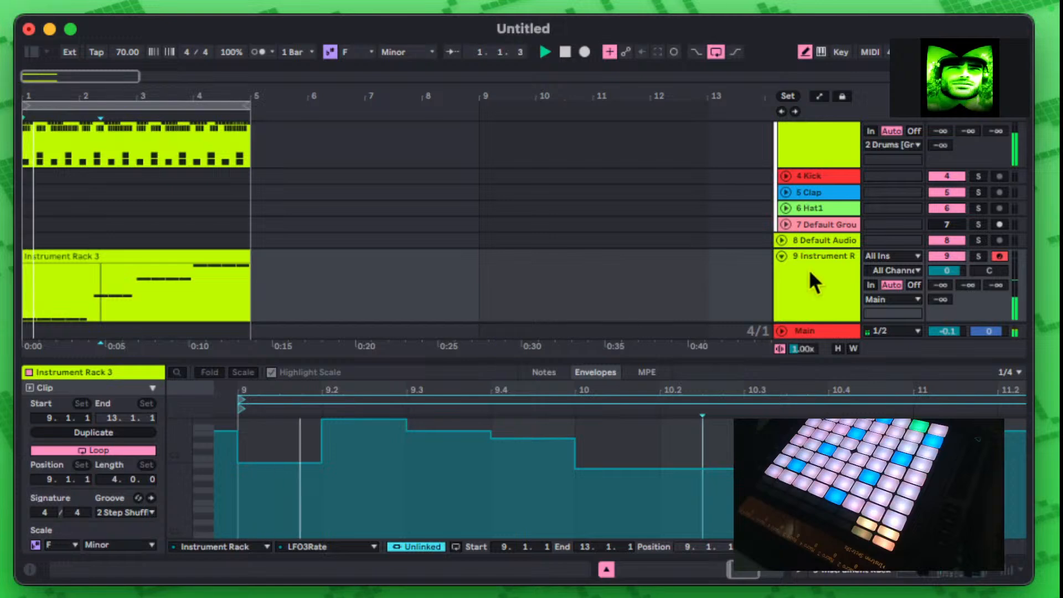
Step: Stop playback and check the LFO3Rate macro's mapped minimum and maximum range in the Instrument Rack
key(space)
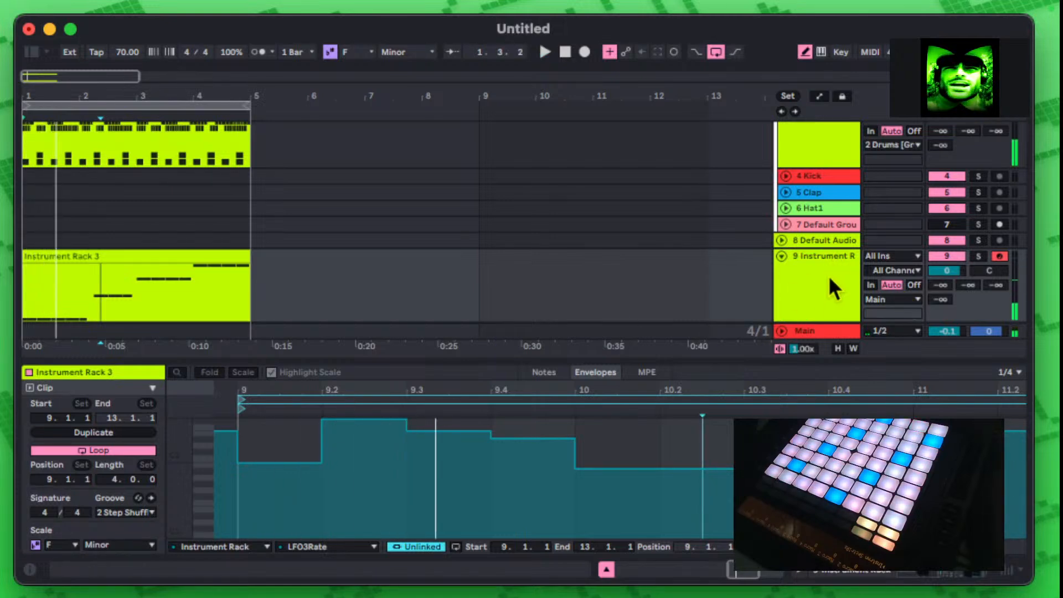
double_click(821, 273)
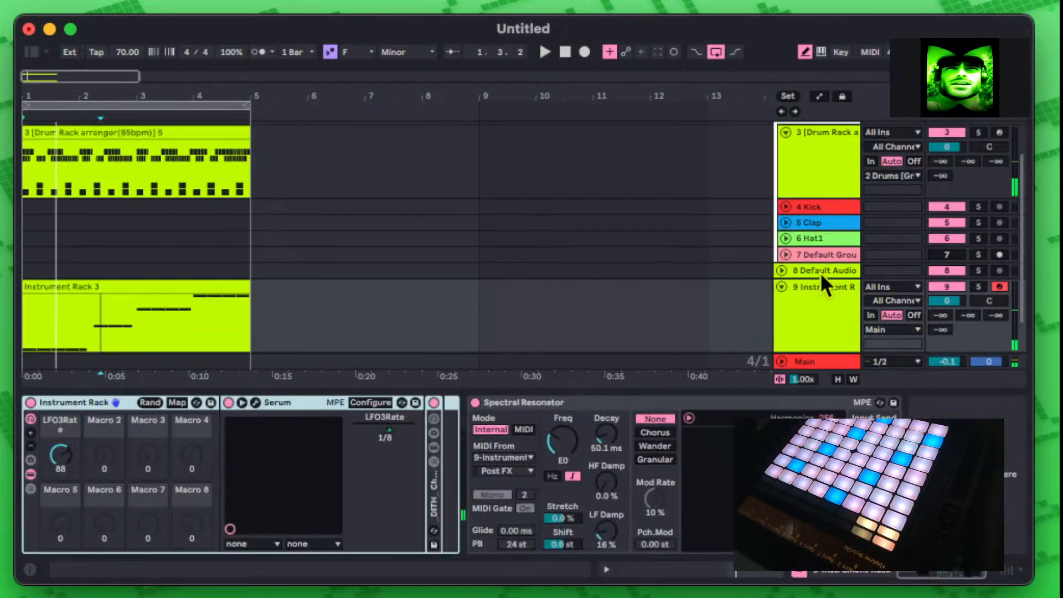
click(176, 403)
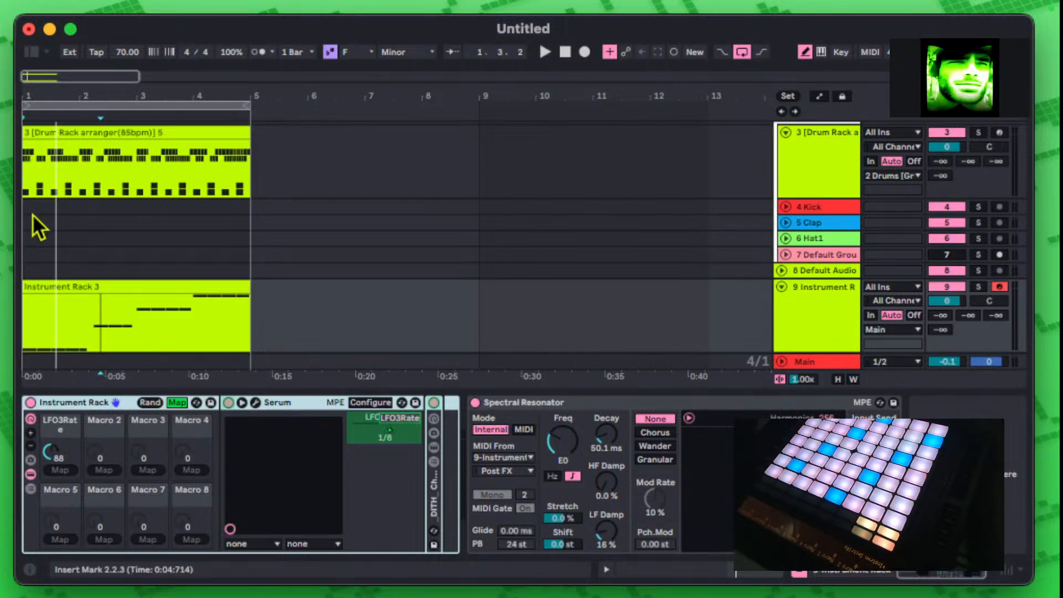
click(31, 54)
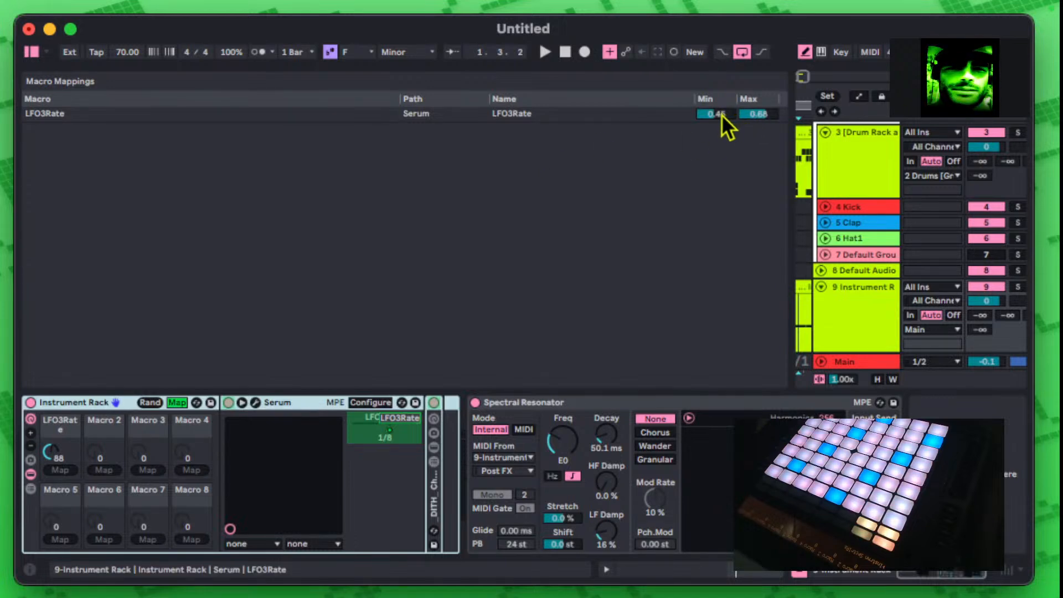
click(172, 403)
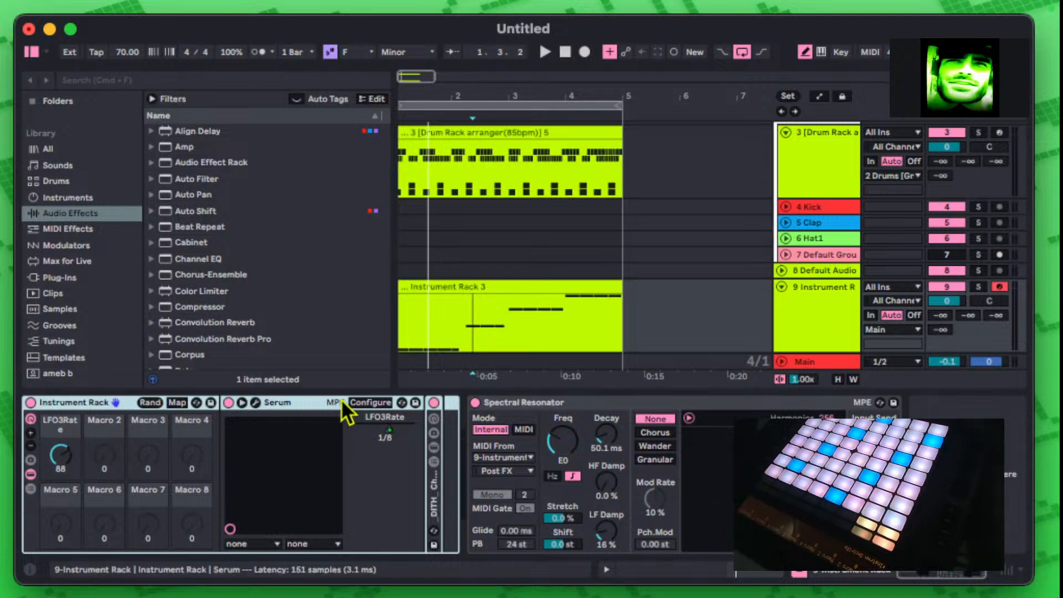
Step: Audition the loop briefly, reopen the Instrument Rack 3 clip envelope and lower the LFO3Rate step on beat 9.1 to the minimum
key(space)
key(space)
double_click(444, 287)
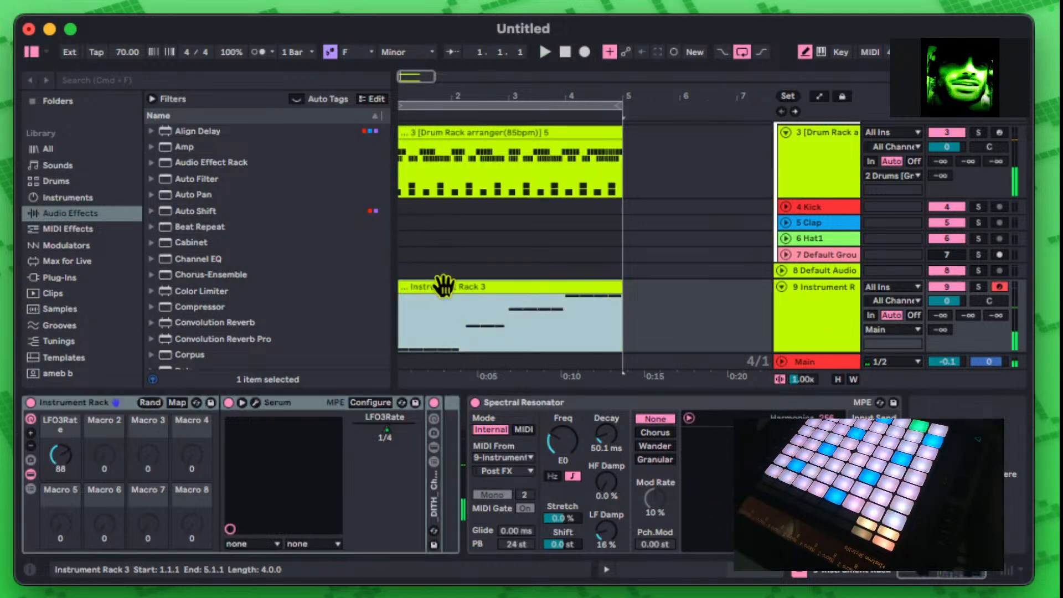
drag(284, 439, 297, 529)
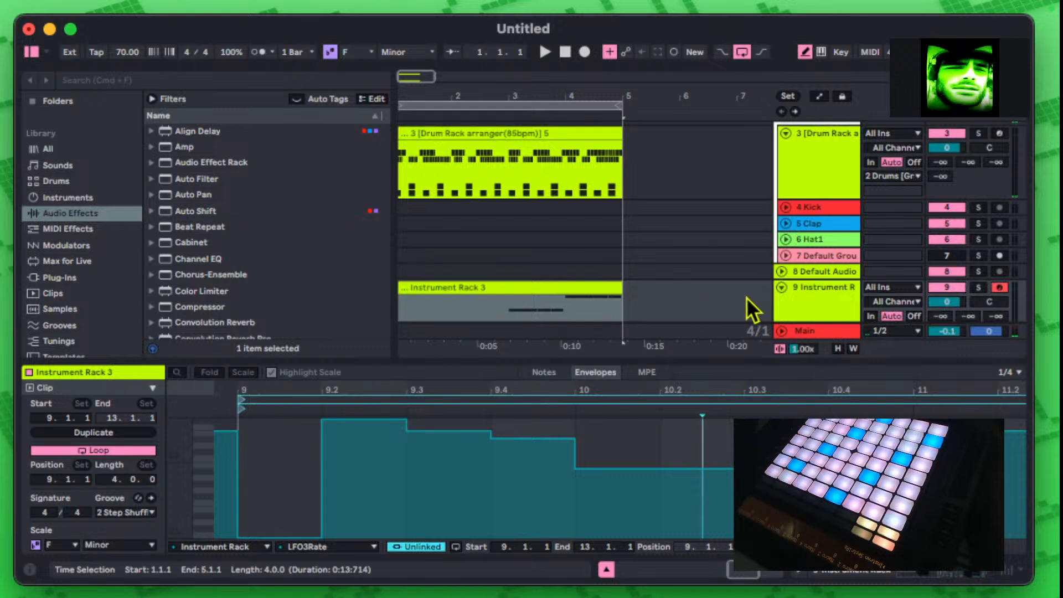
Step: Fold the Instrument Rack track, show its clip envelope and device chain together, enlarge the envelope area and hide the browser
click(782, 288)
click(828, 287)
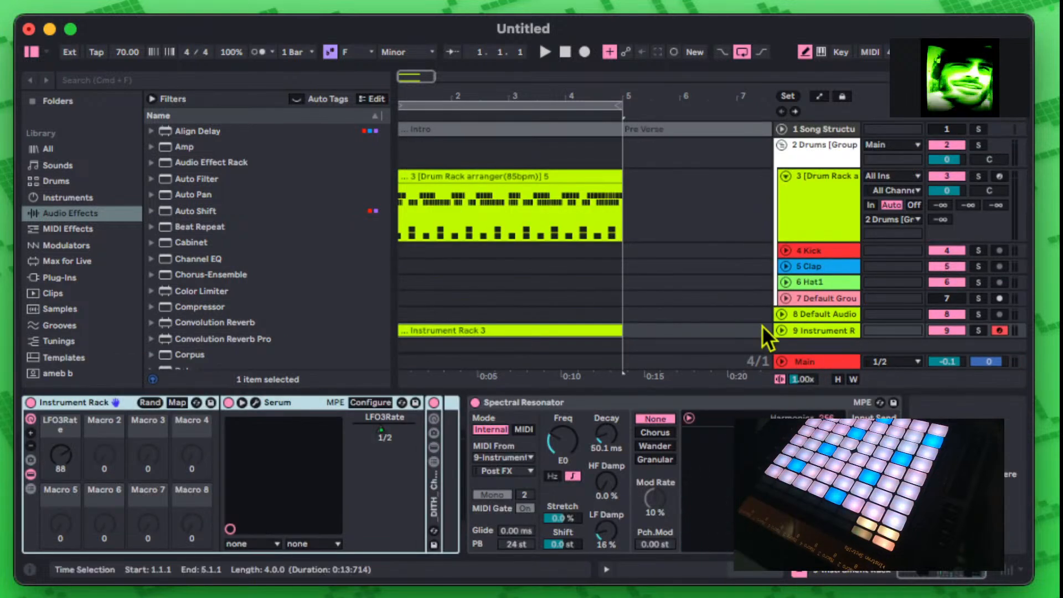
click(814, 332)
click(577, 330)
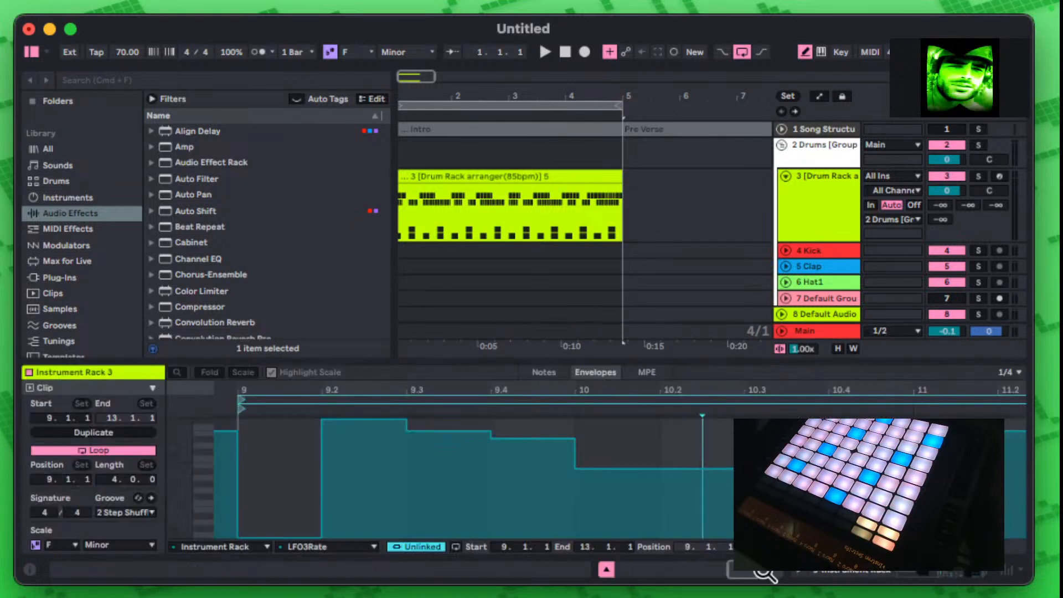
click(798, 572)
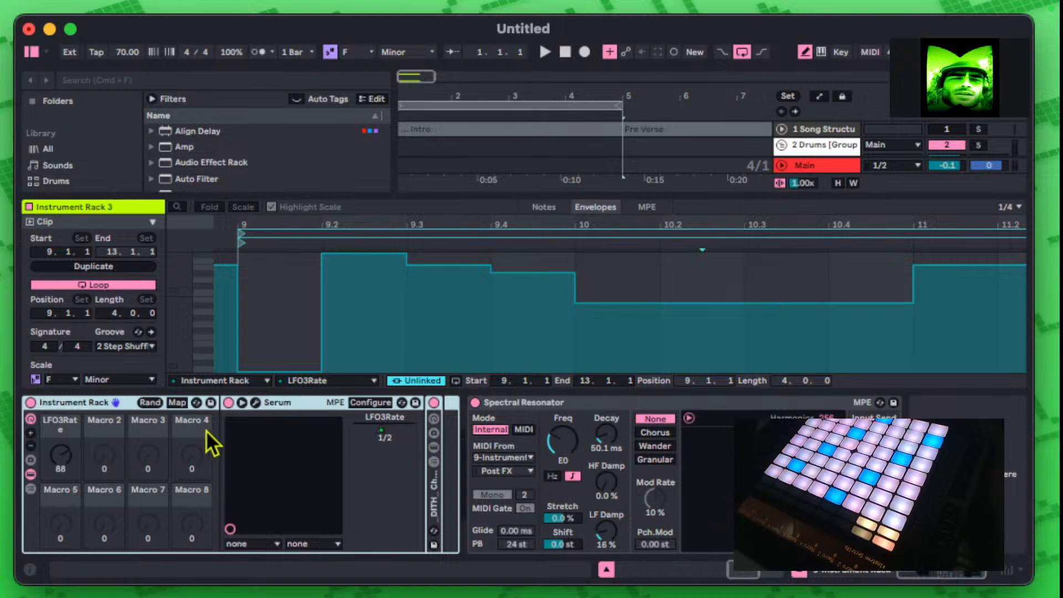
mouse_move(417, 197)
mouse_down()
mouse_move(418, 174)
mouse_move(418, 190)
mouse_up()
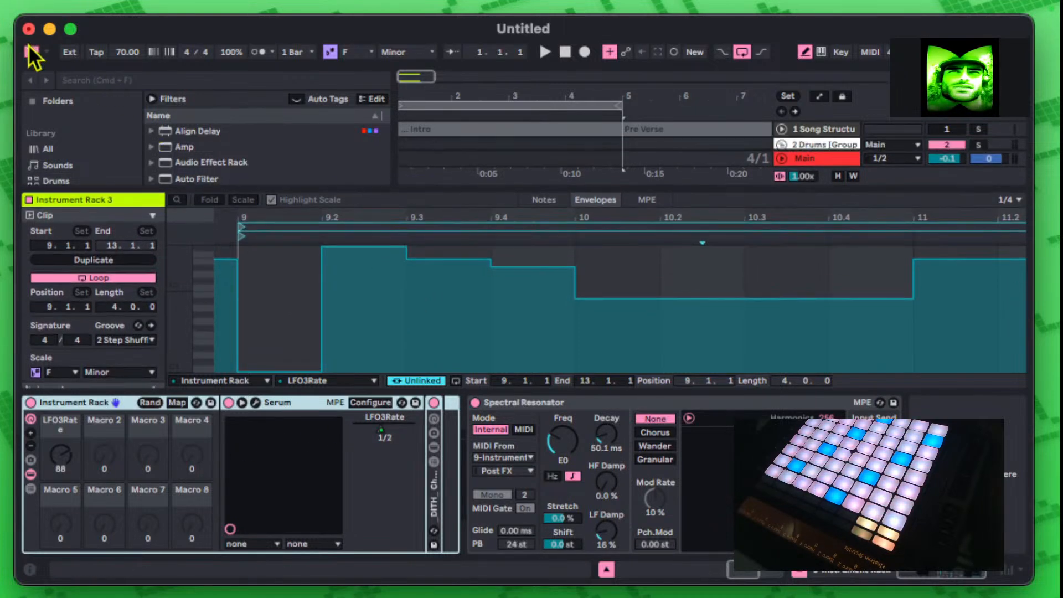
click(32, 50)
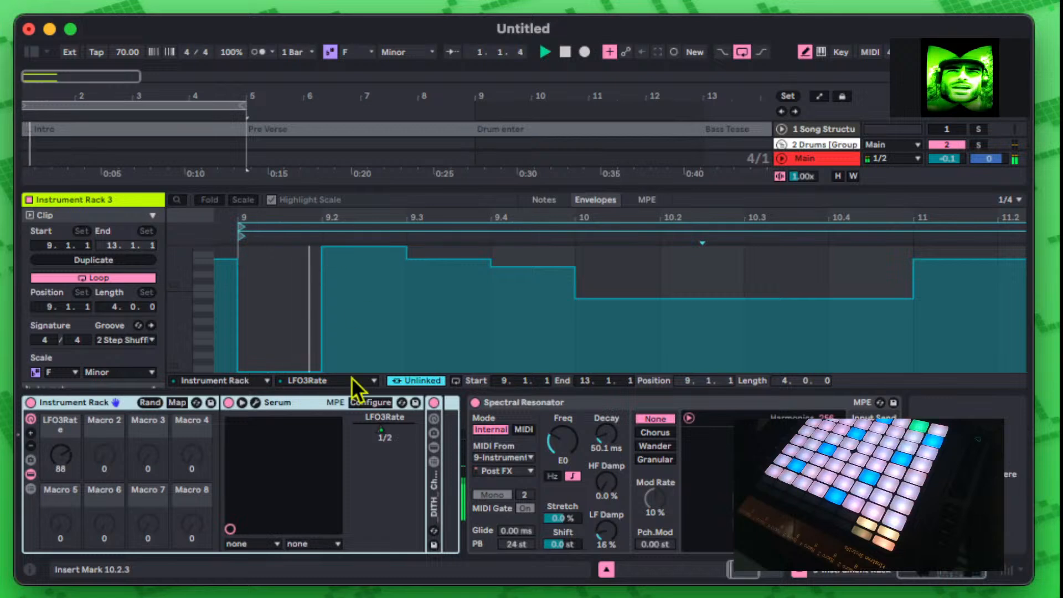
Step: Raise the LFO3Rate step on beat 9.1, set the macro mapping's maximum to 0.75 and play the loop
drag(306, 351, 337, 353)
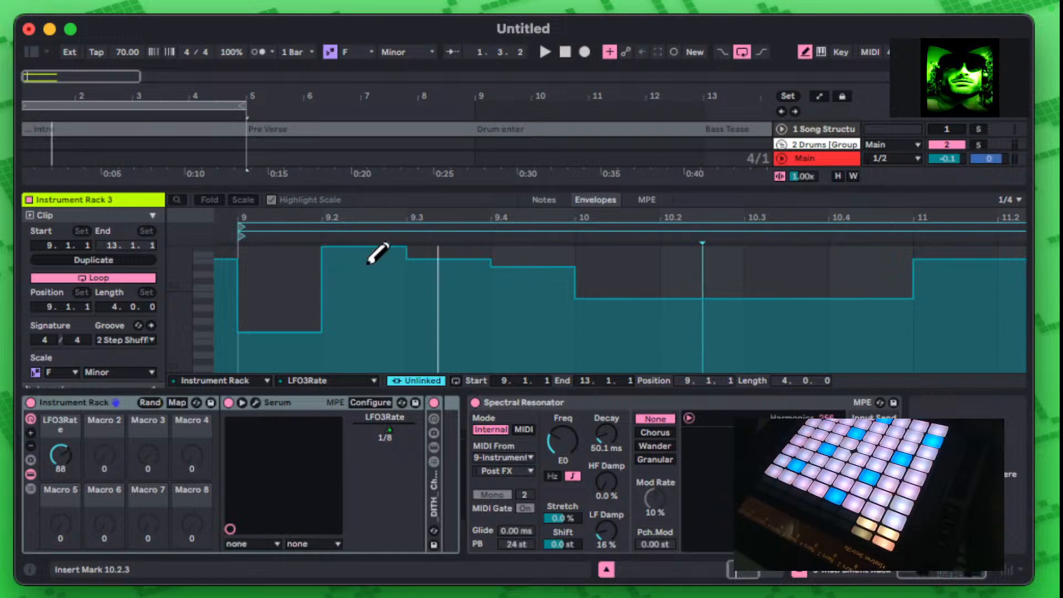
click(177, 402)
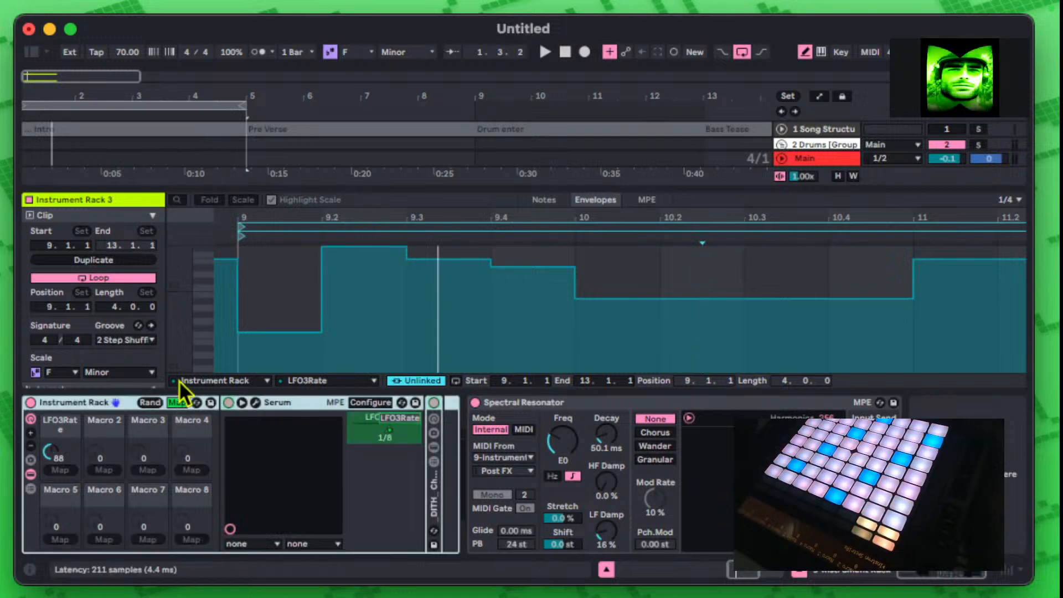
click(32, 51)
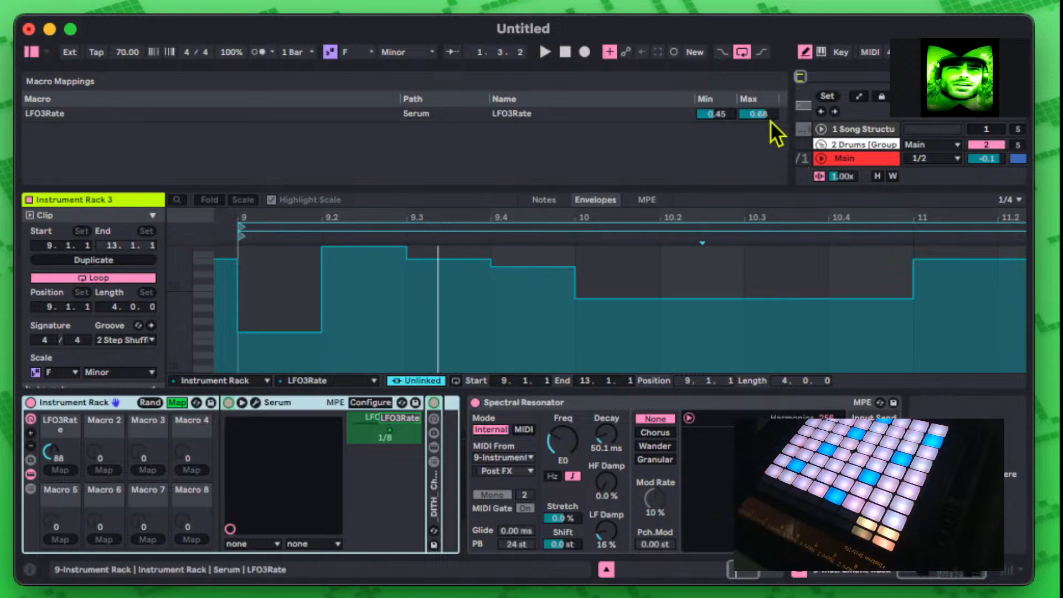
drag(766, 114, 766, 102)
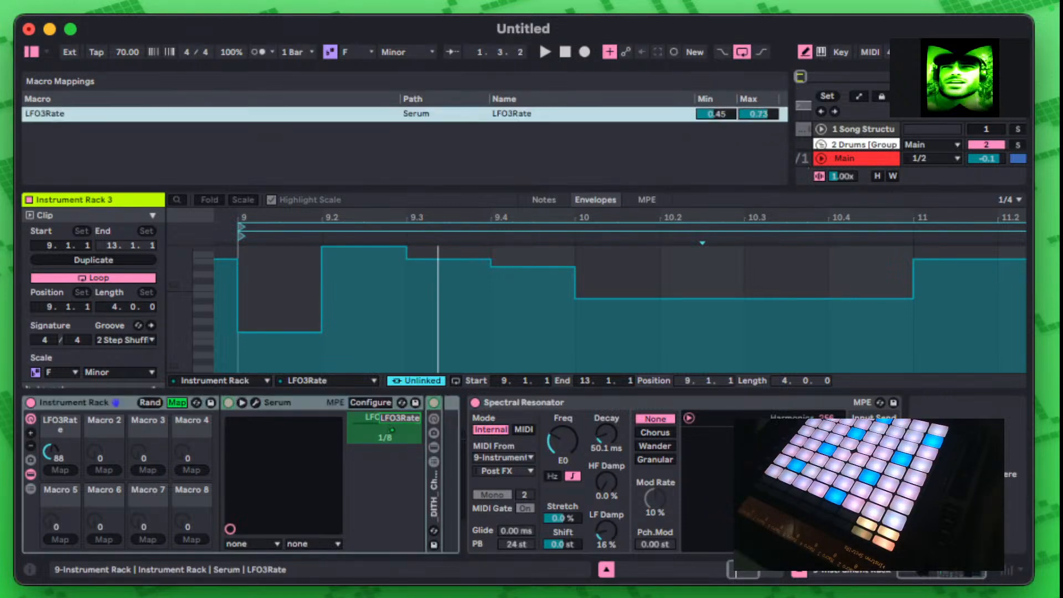
click(178, 403)
key(space)
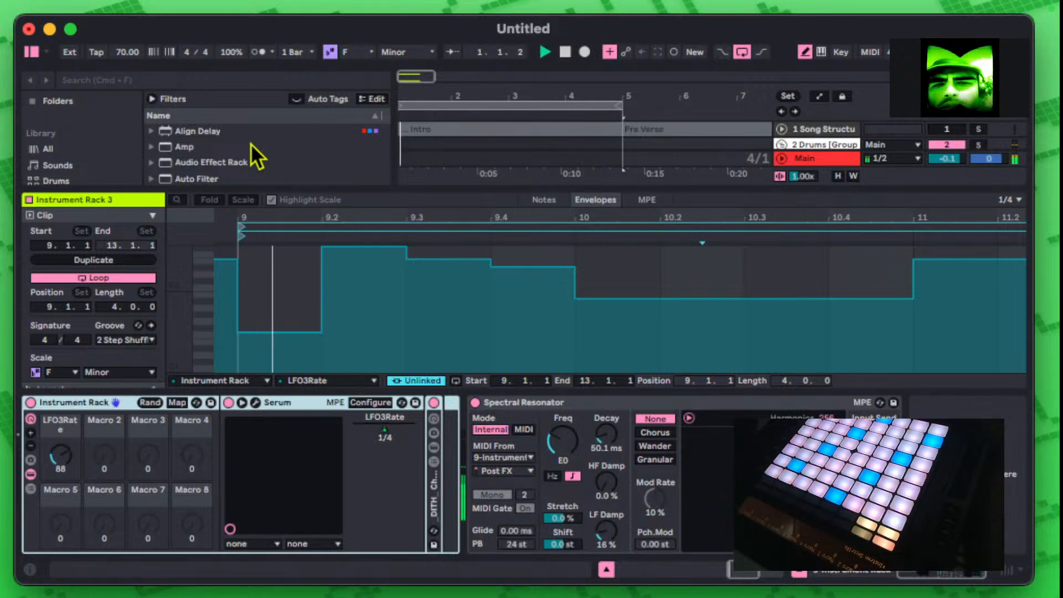
Step: Recheck the LFO3Rate macro's mapping range, leave mapping mode and replay the loop
click(178, 402)
key(space)
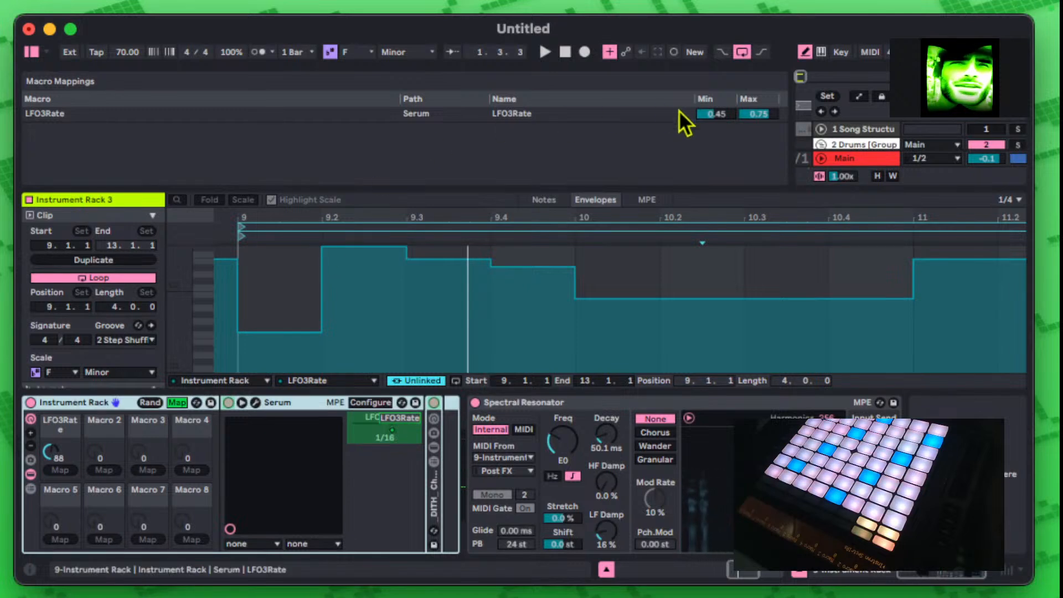
click(760, 114)
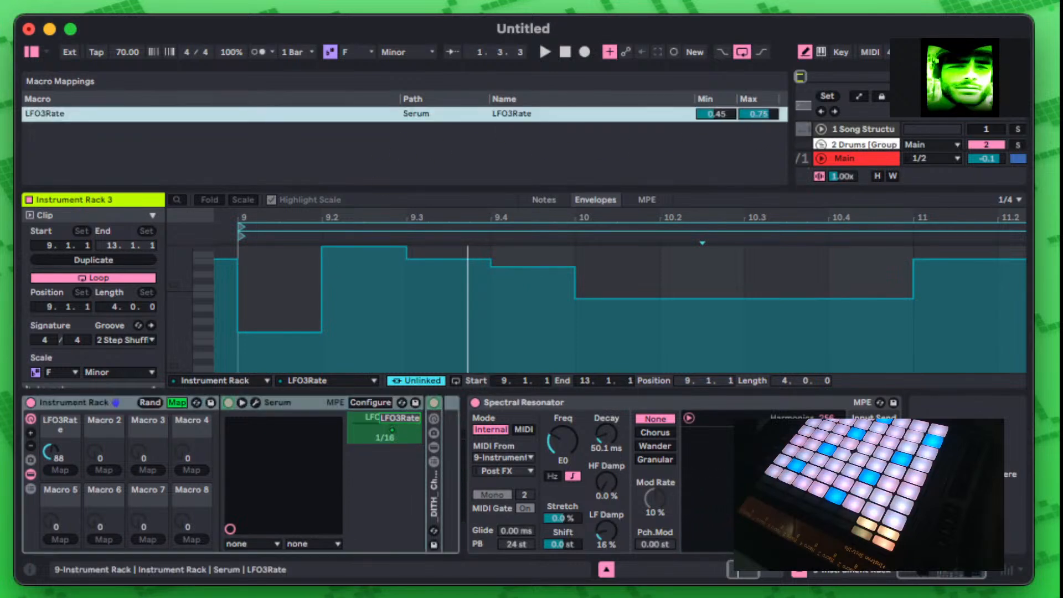
click(179, 403)
key(space)
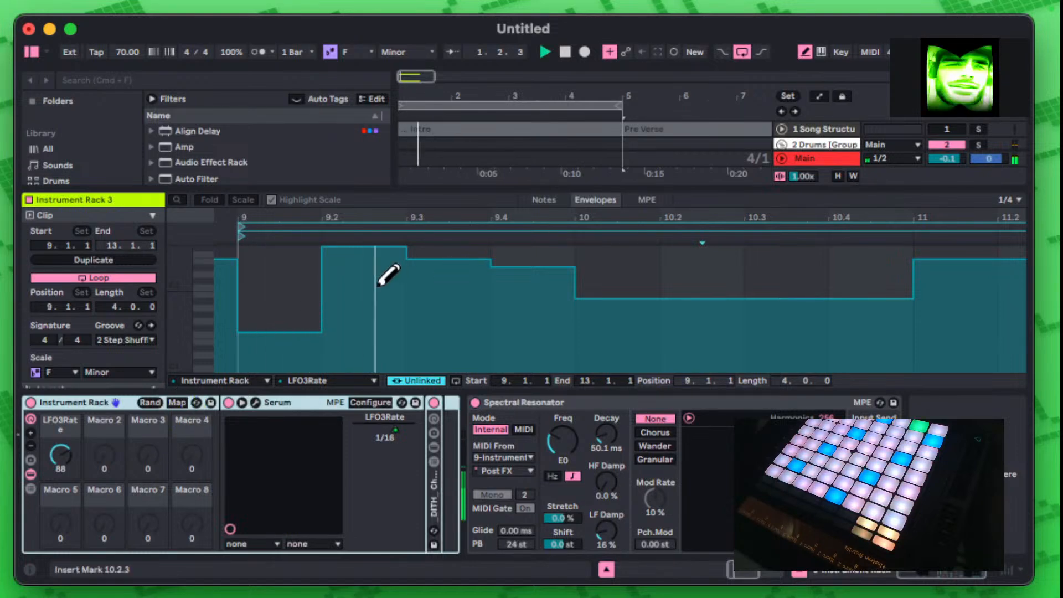
Step: Redraw the LFO3Rate steps on beats 9.1 and 9.2 at a nearly equal level of about 65% while auditioning the loop
drag(317, 320, 310, 287)
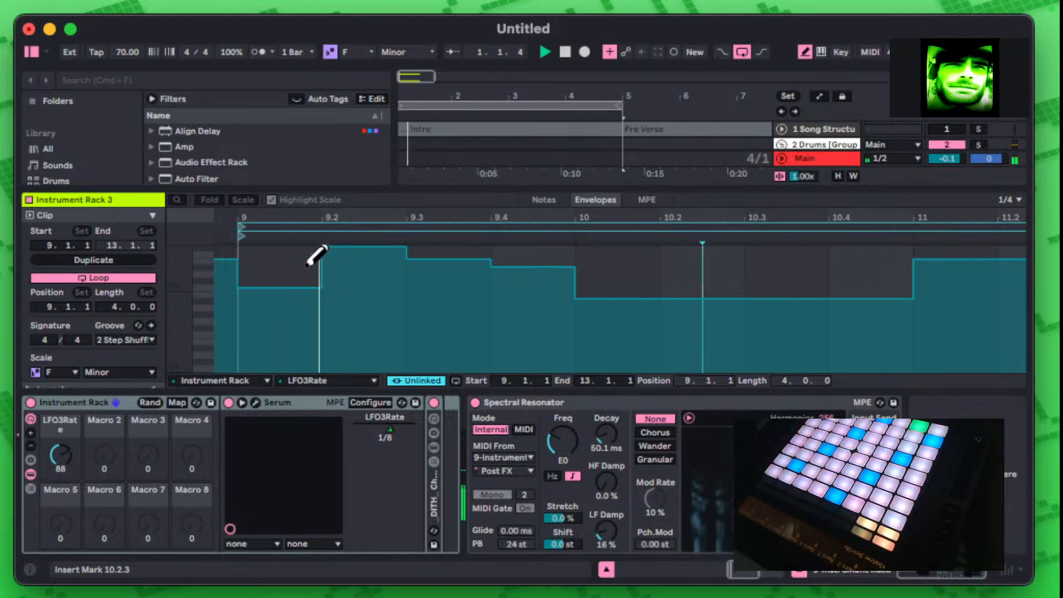
drag(317, 251, 309, 195)
key(space)
key(space)
mouse_move(362, 255)
mouse_down()
mouse_move(360, 277)
mouse_move(361, 256)
mouse_up()
mouse_move(288, 247)
mouse_down()
mouse_move(294, 277)
mouse_move(327, 281)
mouse_up()
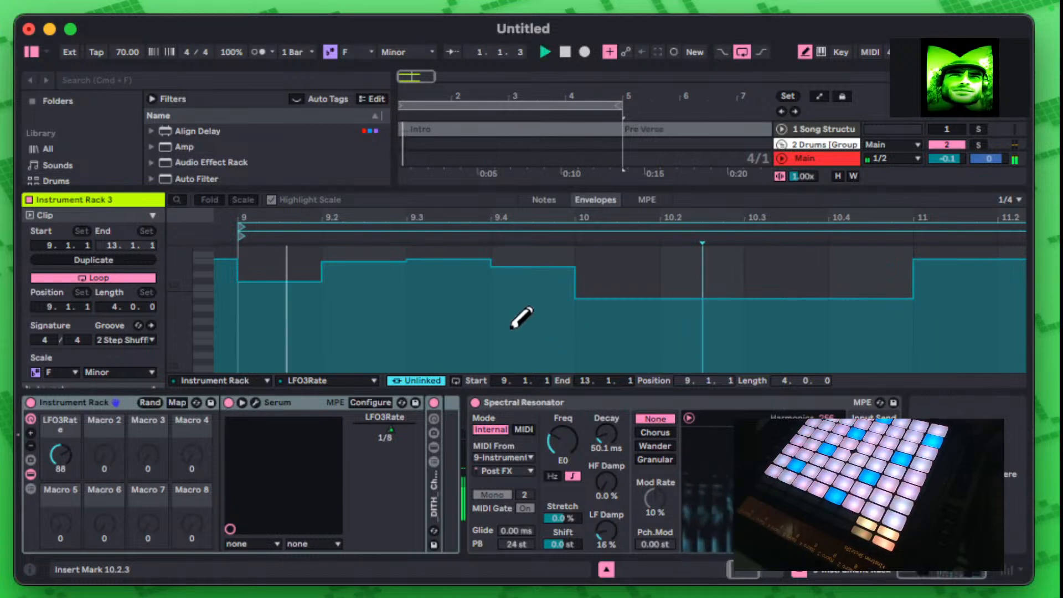
mouse_move(310, 279)
mouse_down()
mouse_move(287, 283)
mouse_move(286, 265)
mouse_move(361, 280)
mouse_up()
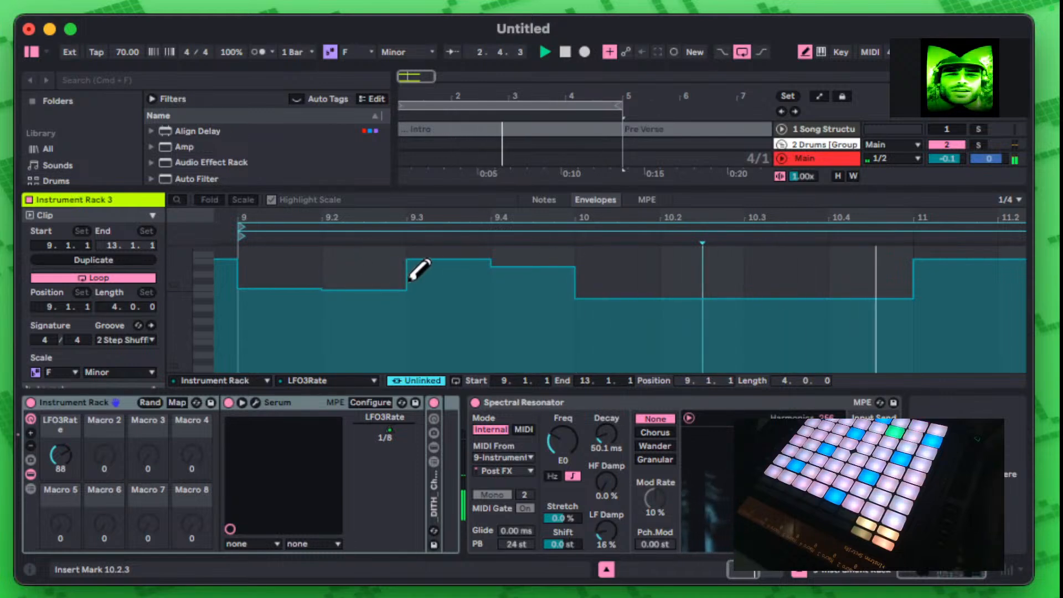
Step: Leave draw mode, select the LFO3Rate envelope from 9.1 to 9.3 and duplicate it repeatedly to the end of bar 12
key(b)
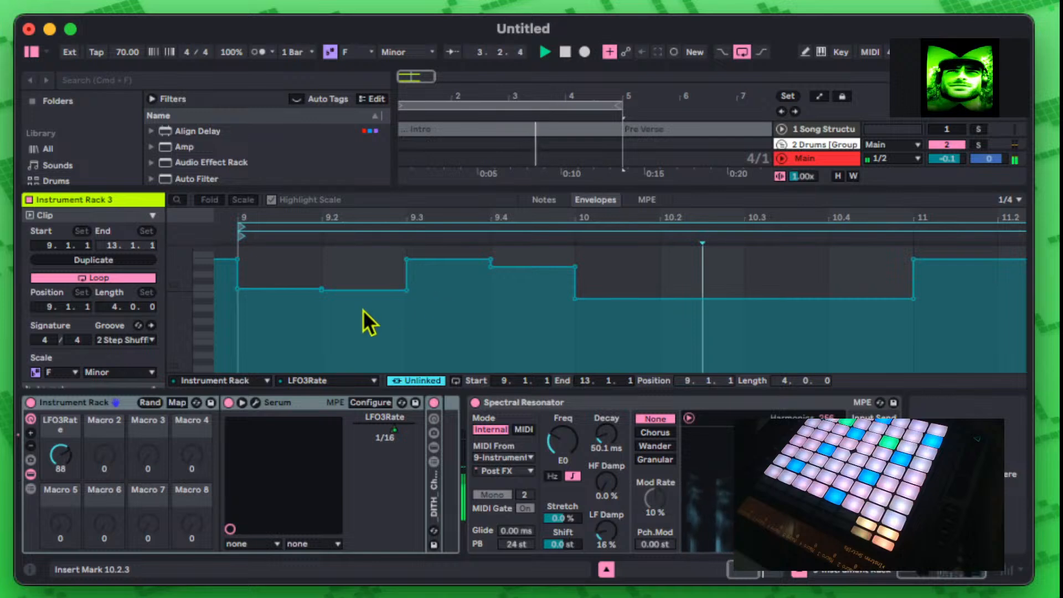
drag(397, 327, 264, 317)
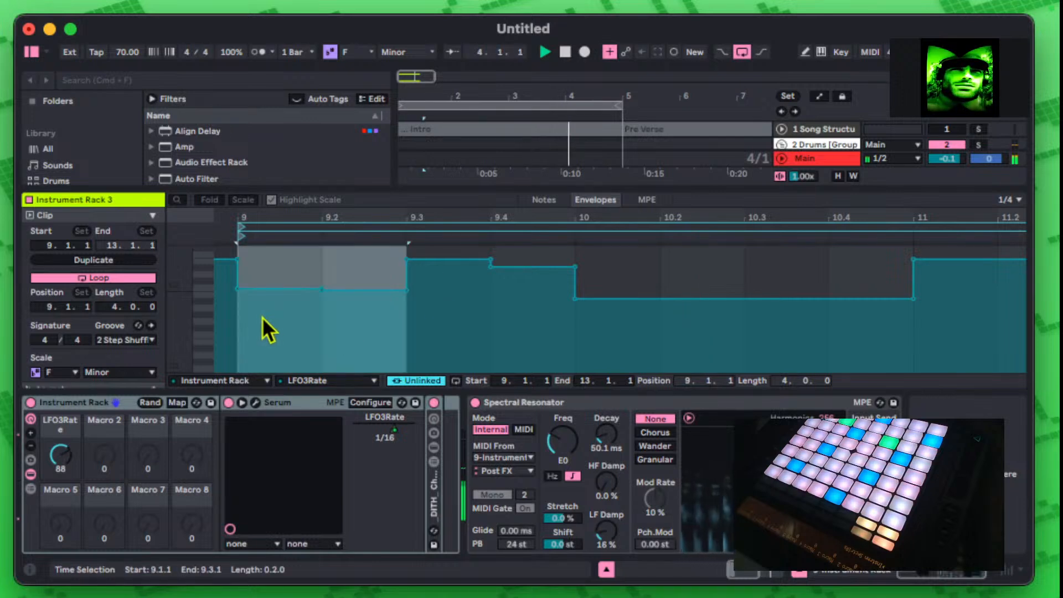
click(404, 335)
drag(404, 334, 245, 315)
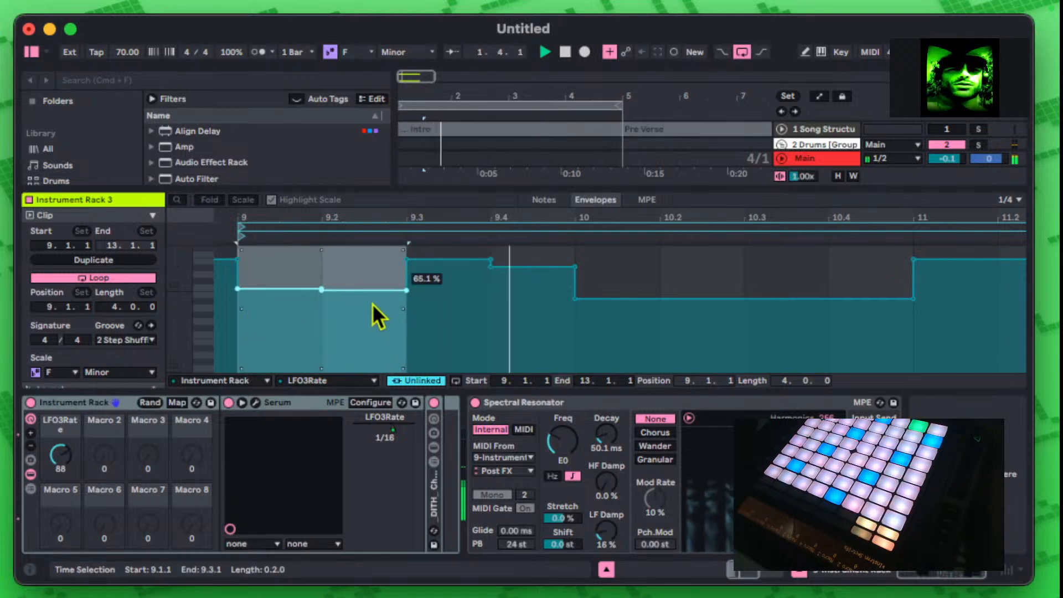
drag(409, 313, 242, 306)
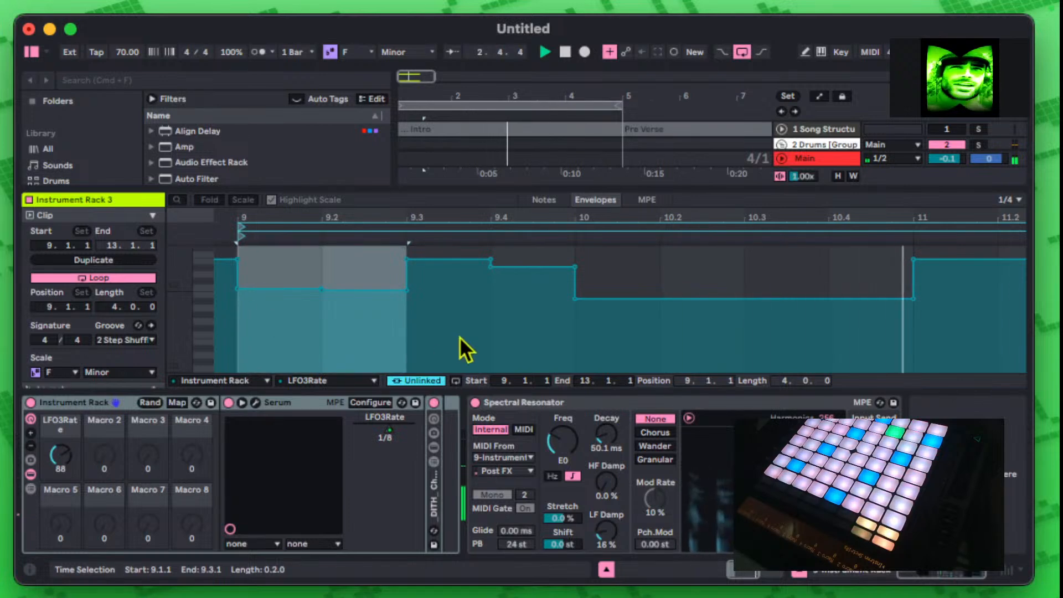
key(super+d)
key(super+d)
key(super+d)
key(super+d)
key(super+d)
key(super+d)
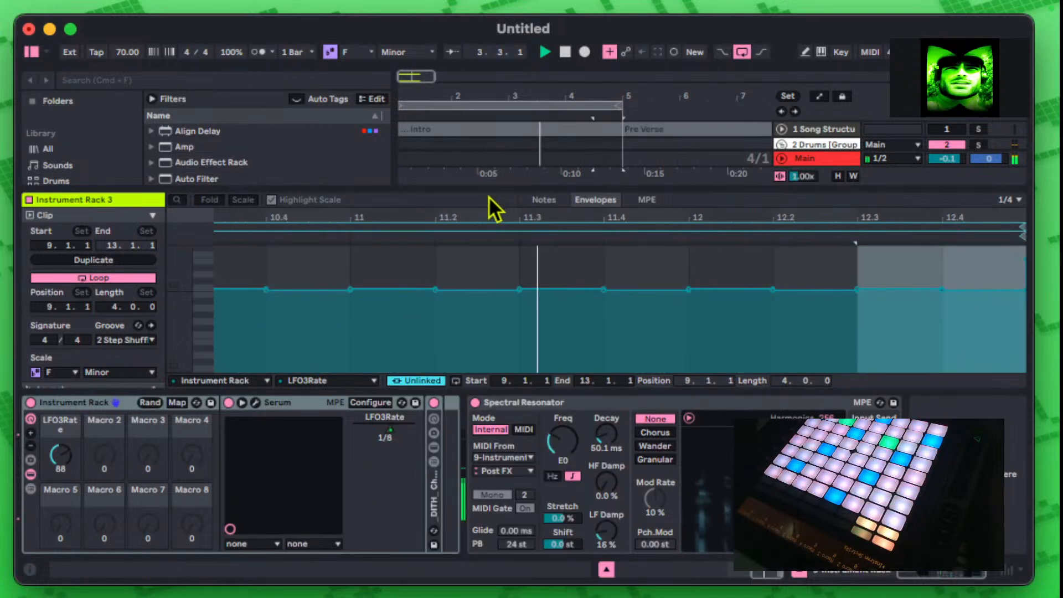
Step: Draw raised LFO3Rate steps on the first two beats of bar 9, with beat 9.1 higher than beat 9.2
drag(486, 221, 880, 245)
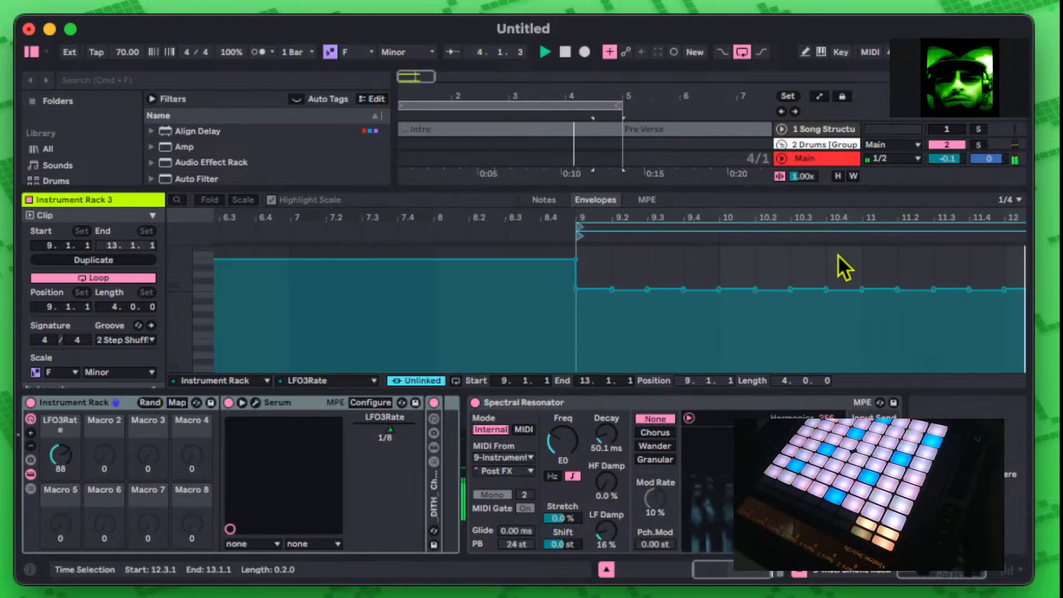
click(594, 316)
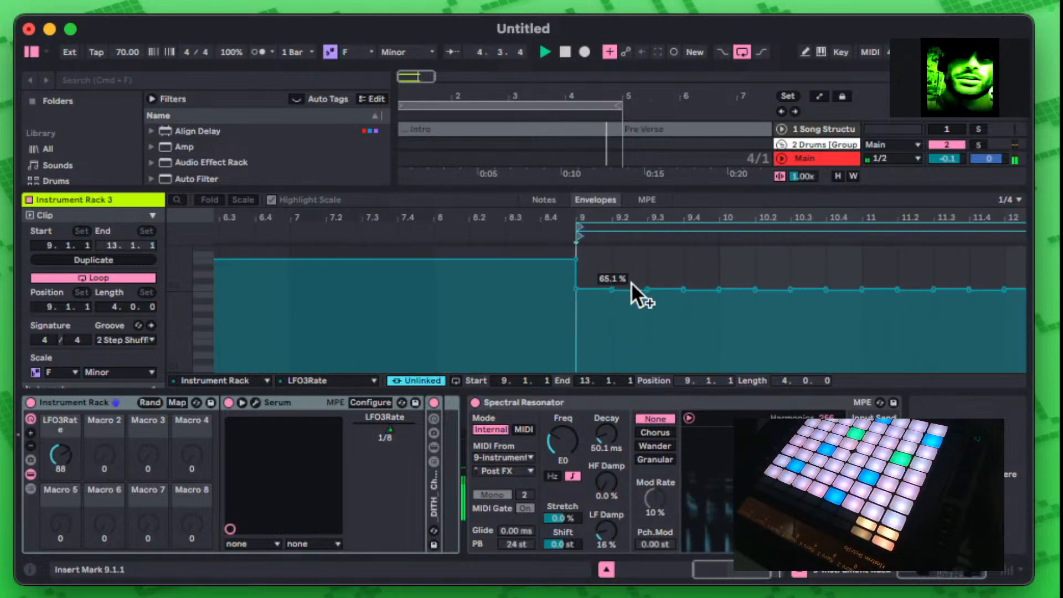
key(b)
mouse_move(631, 288)
mouse_down()
mouse_move(635, 265)
mouse_move(602, 275)
mouse_move(603, 247)
mouse_move(597, 266)
mouse_up()
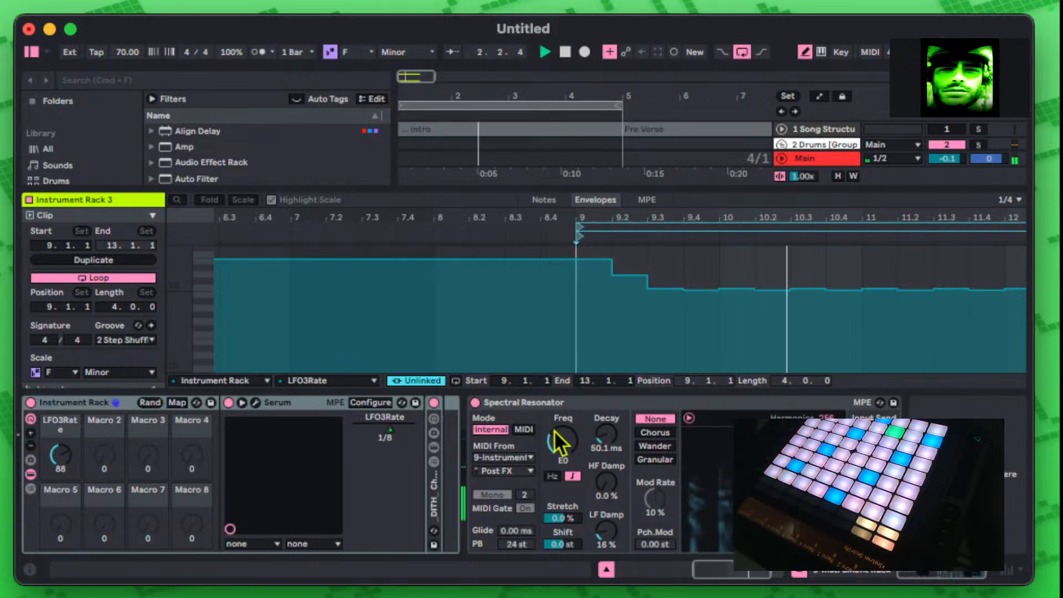
Step: Try extreme Shift values on the Spectral Resonator, reset Shift to its default and lower it to -2.0 st
click(561, 545)
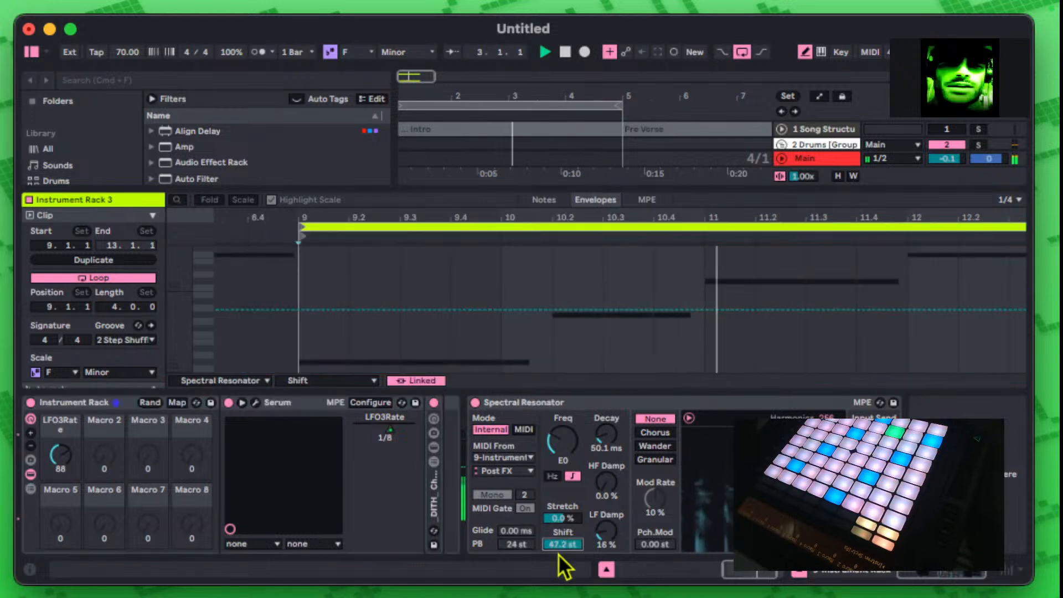
drag(571, 532, 564, 546)
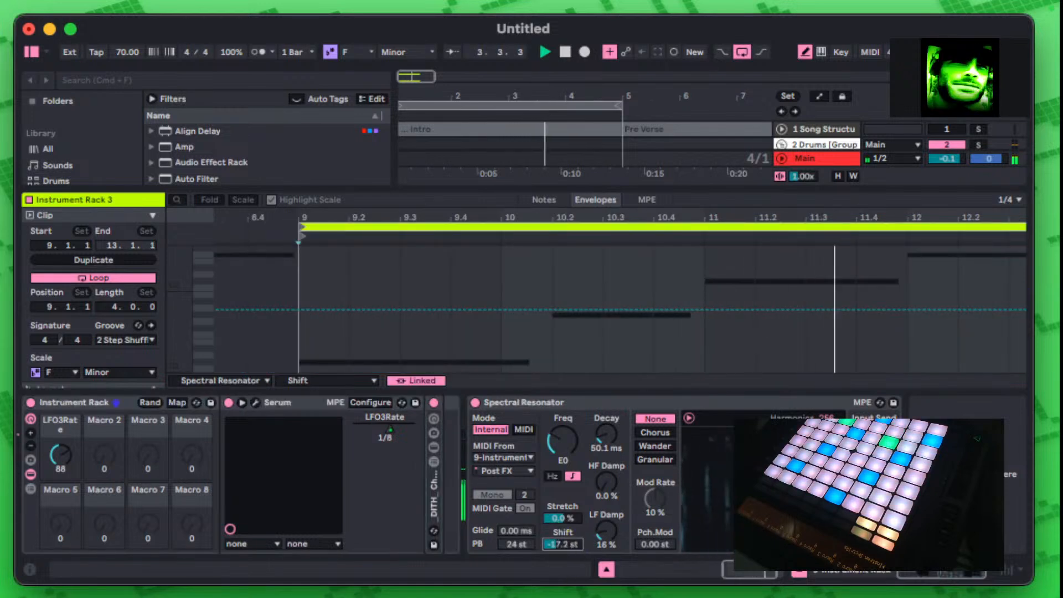
key(Delete)
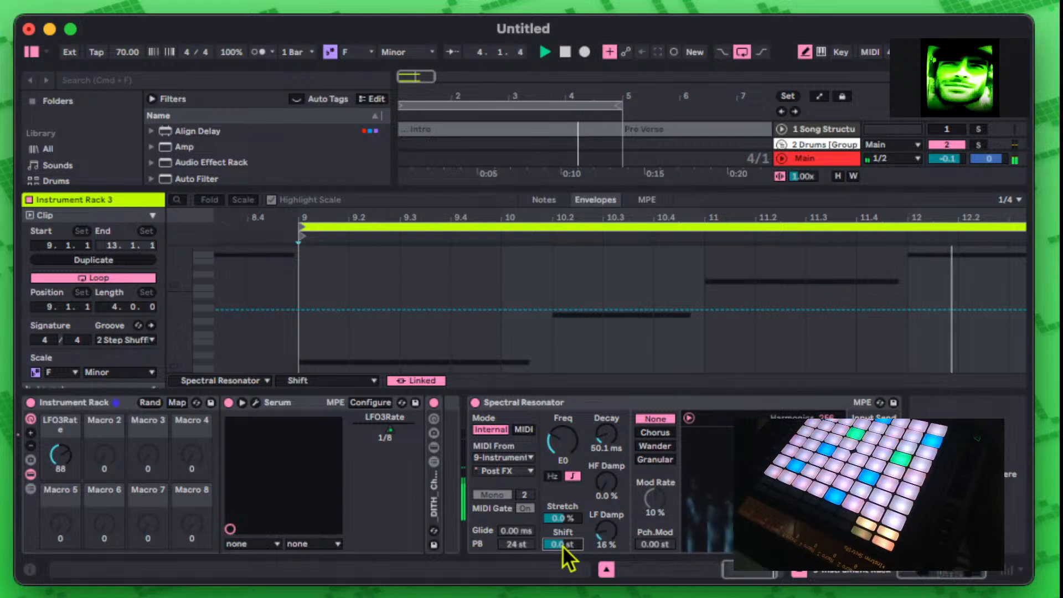
key(Down)
key(Down)
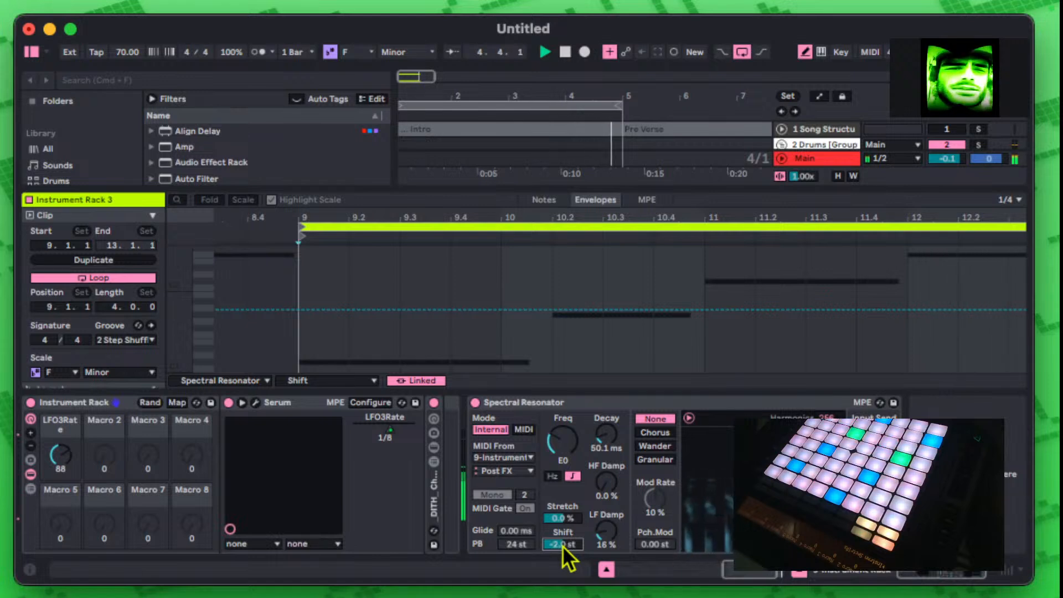
Step: Set the Spectral Resonator's Shift to 0.5 st and its Decay to 467 ms while auditioning, and stop playback
mouse_move(562, 546)
mouse_down()
mouse_move(563, 562)
mouse_move(564, 531)
mouse_move(563, 546)
mouse_up()
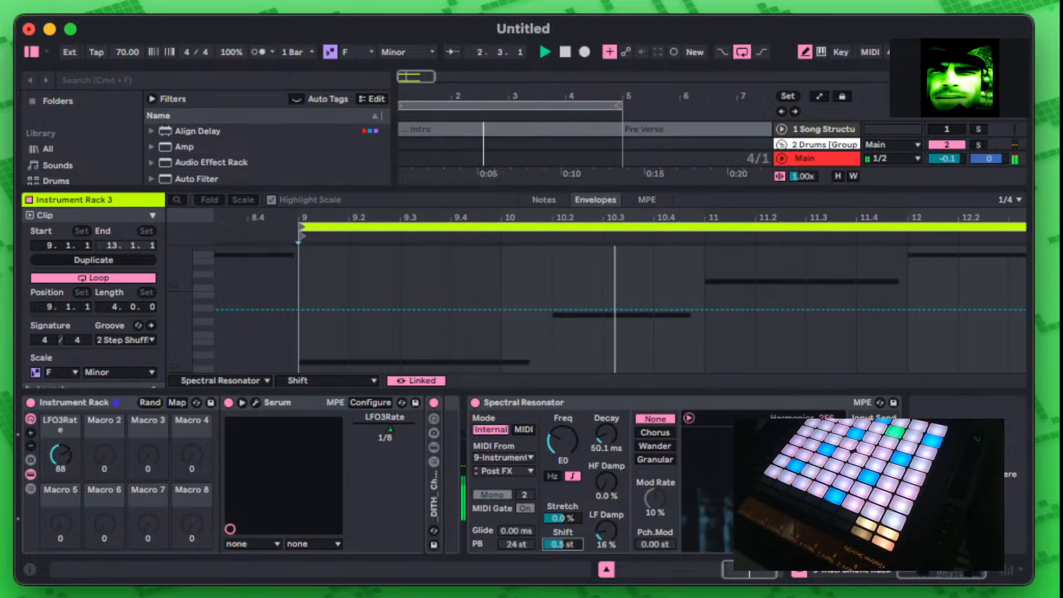
drag(607, 446, 606, 410)
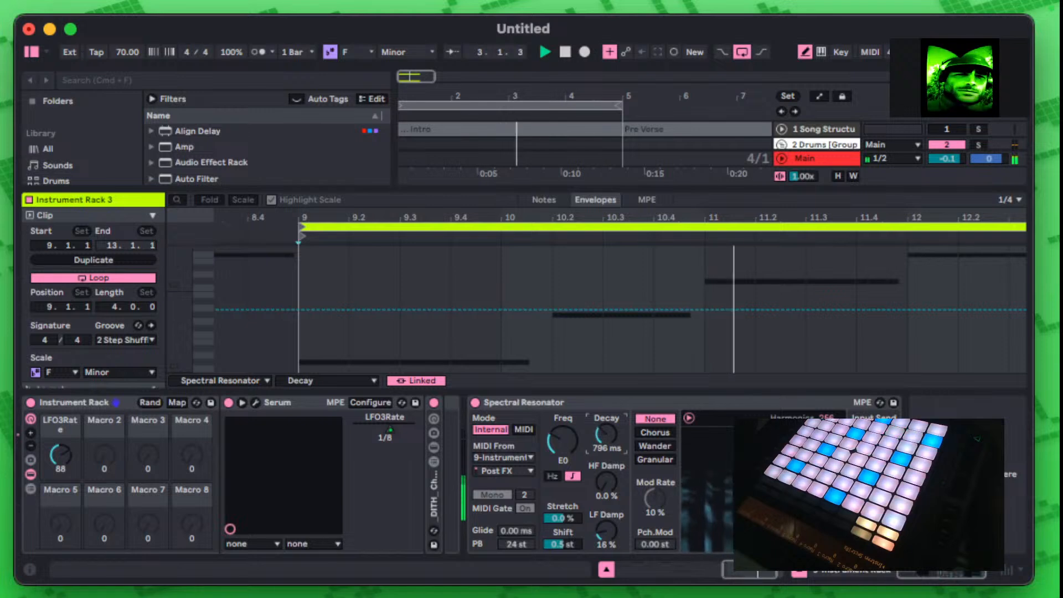
drag(607, 447, 616, 459)
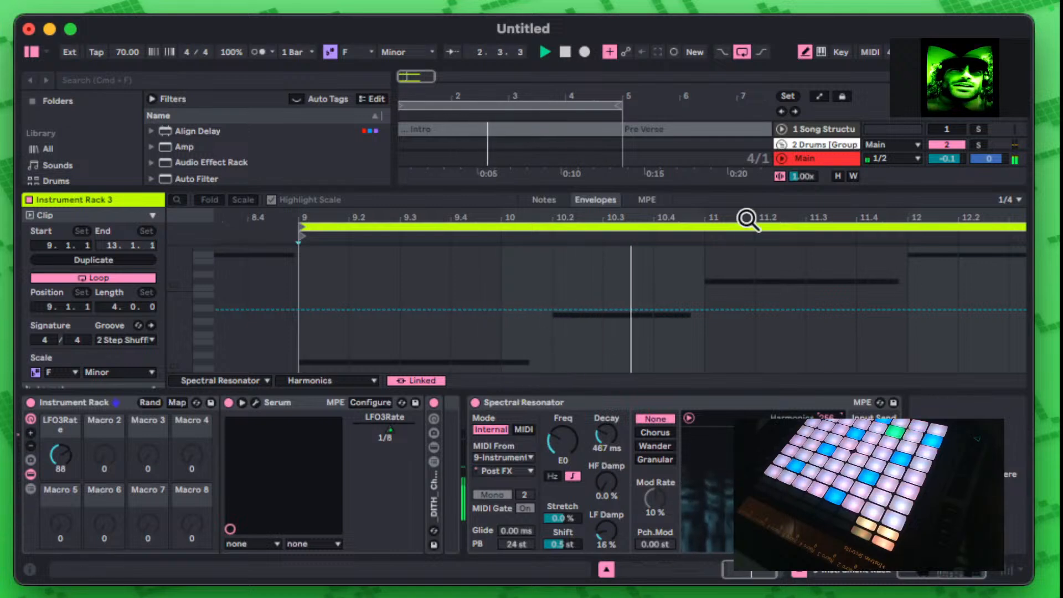
key(space)
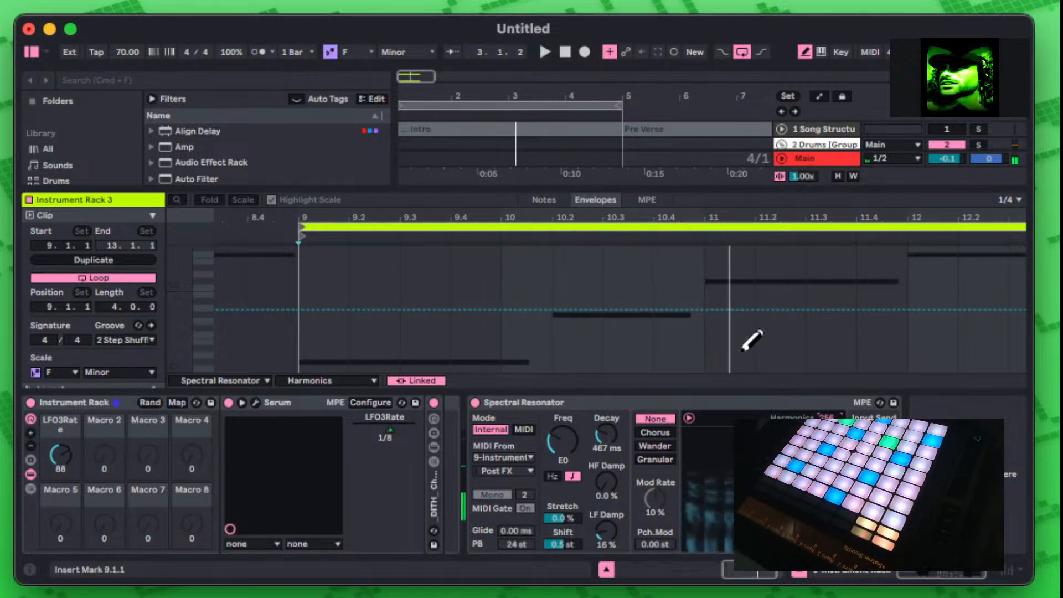
Step: Enlarge the arrangement to show all tracks and insert a new MIDI track below the Instrument Rack track
click(838, 175)
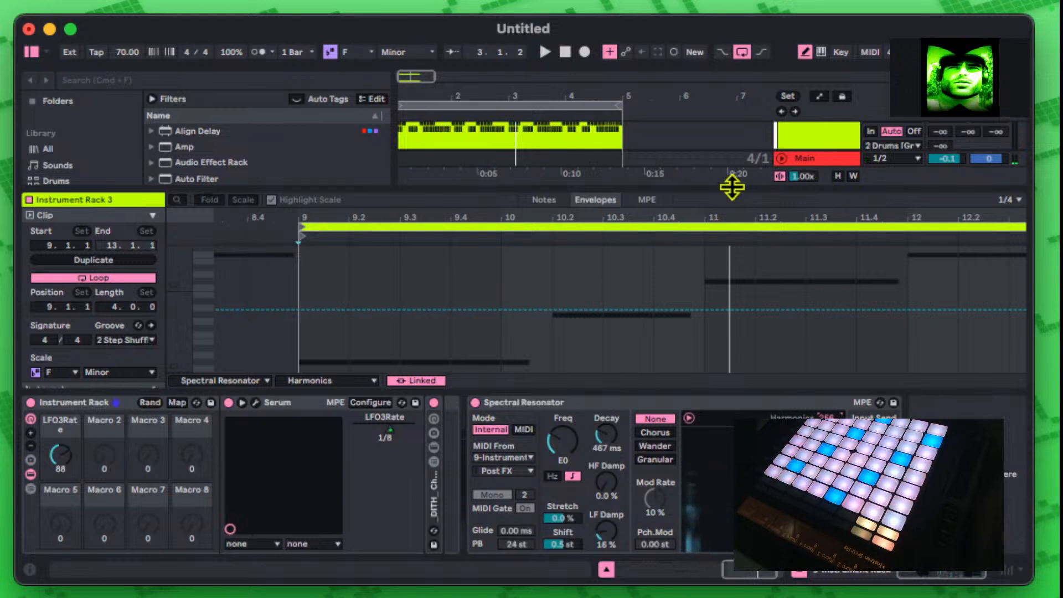
drag(732, 188, 733, 310)
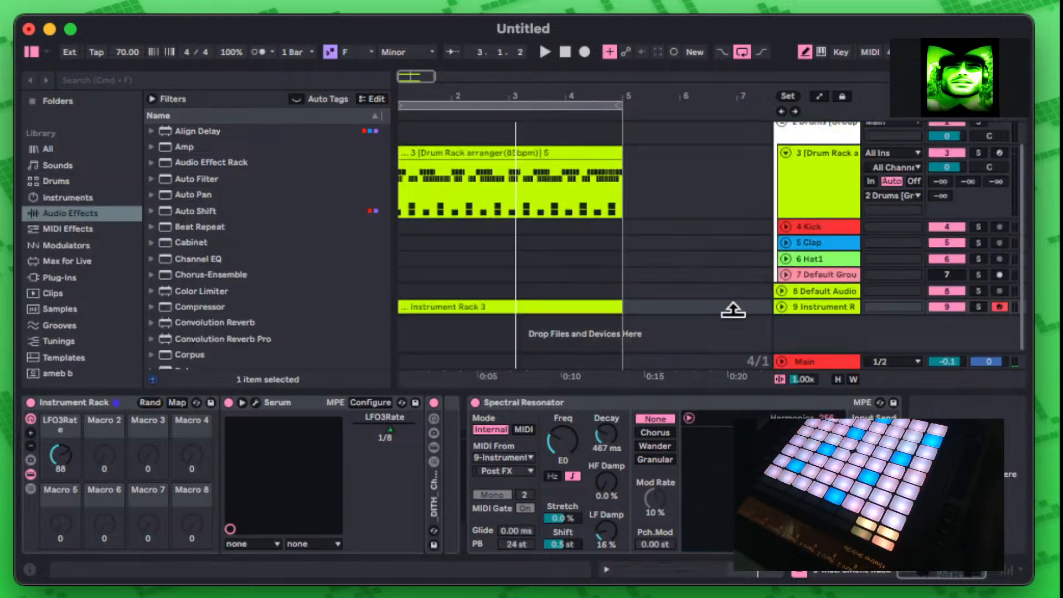
right_click(806, 331)
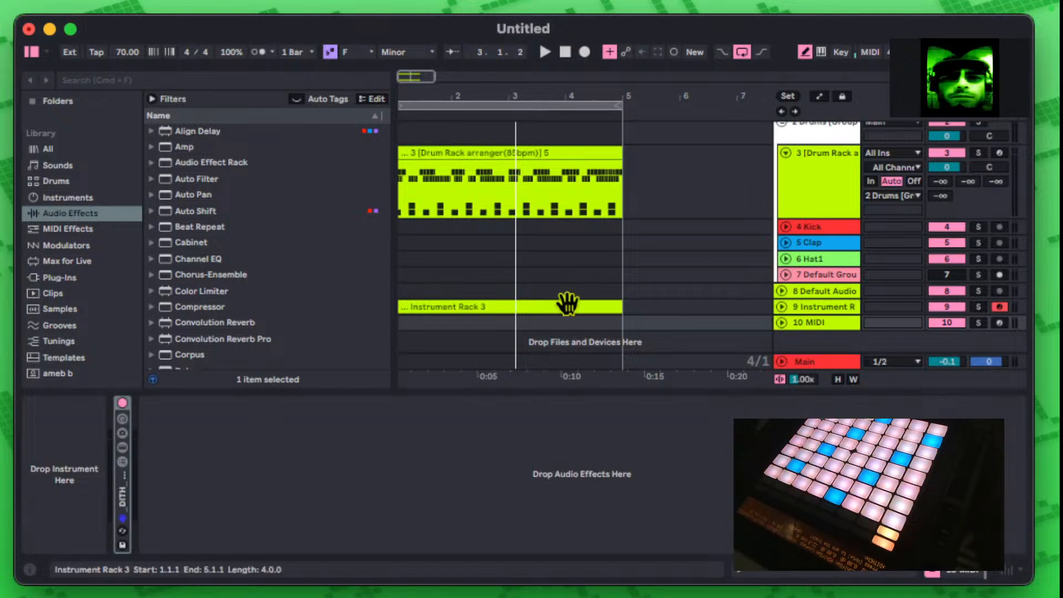
Step: Try to copy the Serum device from track 9's Instrument Rack and paste it onto the new MIDI track
click(808, 307)
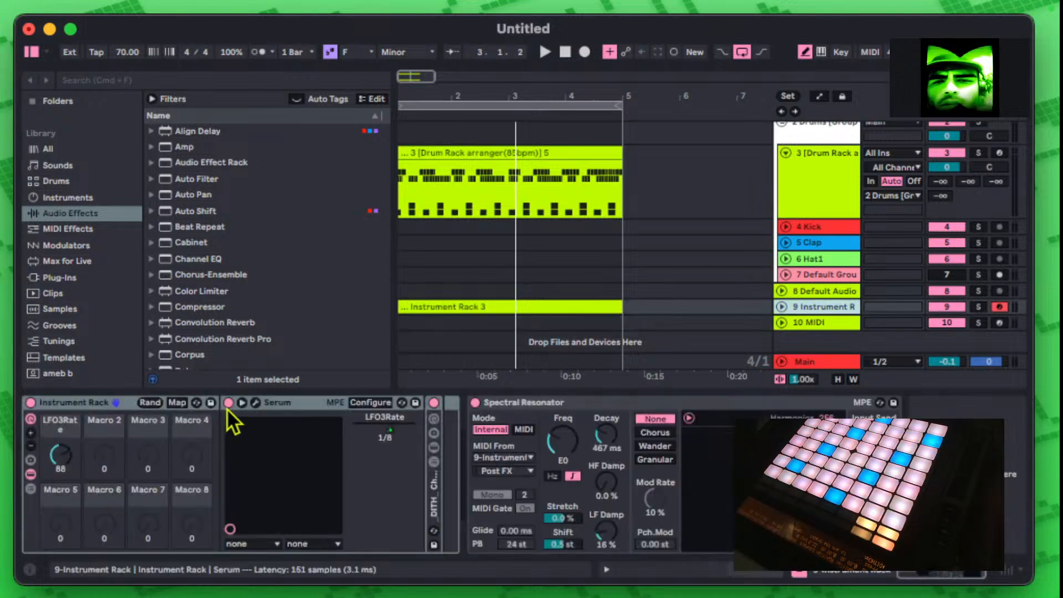
click(287, 404)
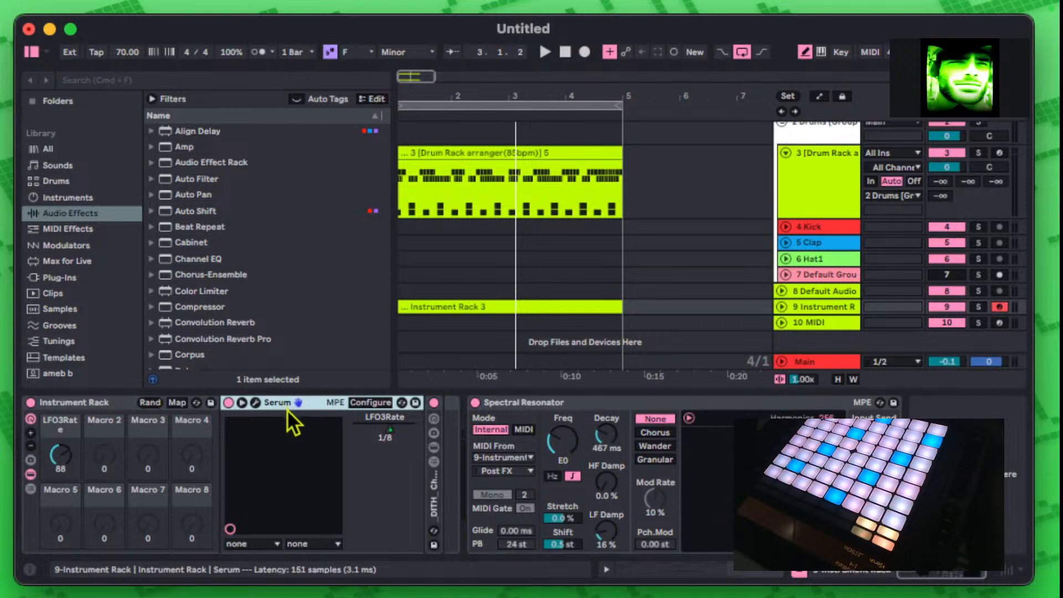
right_click(294, 400)
click(351, 419)
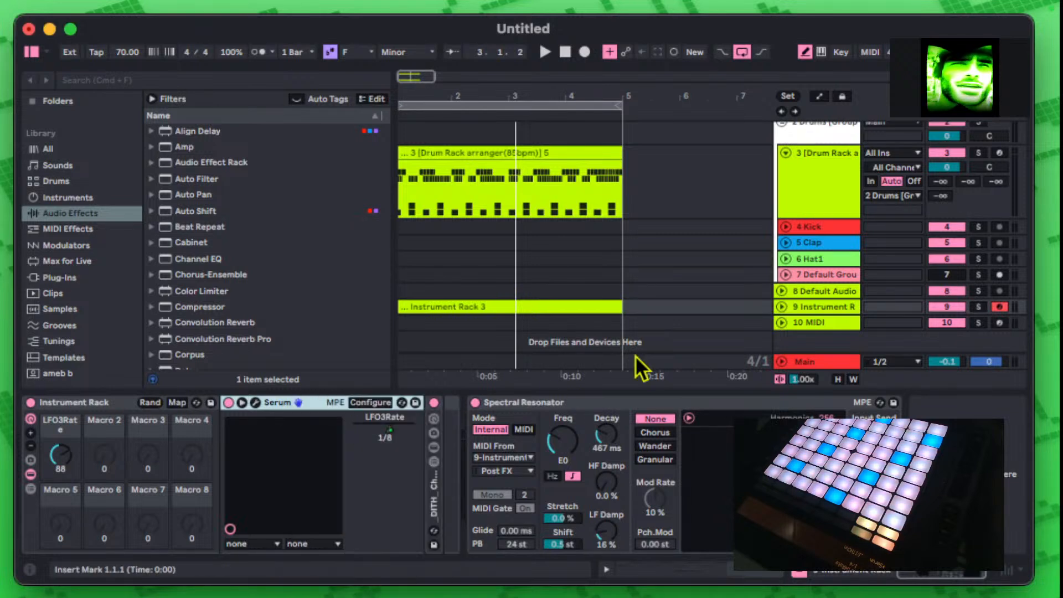
click(815, 323)
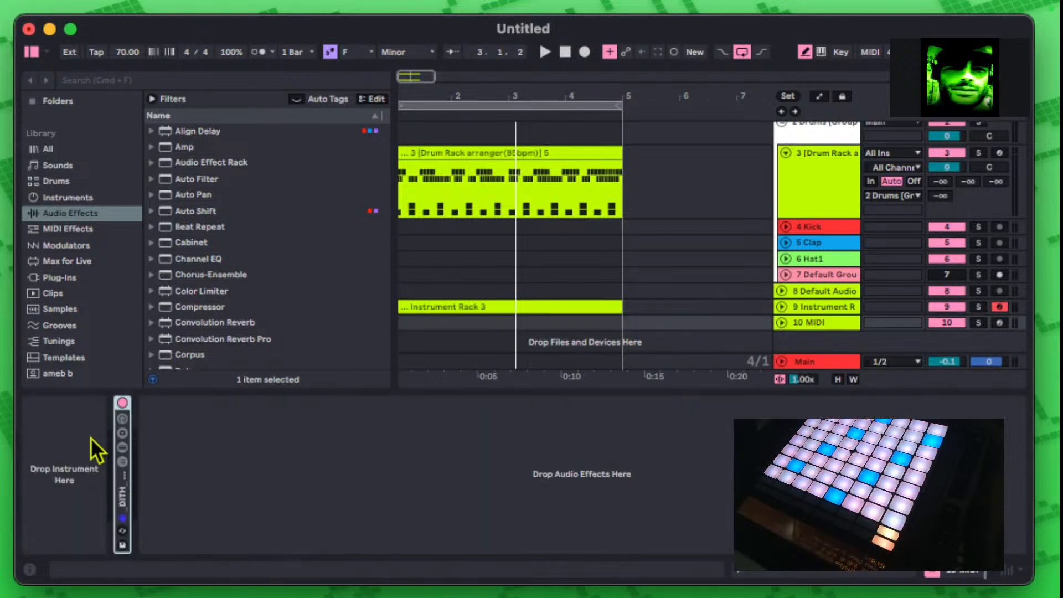
right_click(225, 440)
click(275, 449)
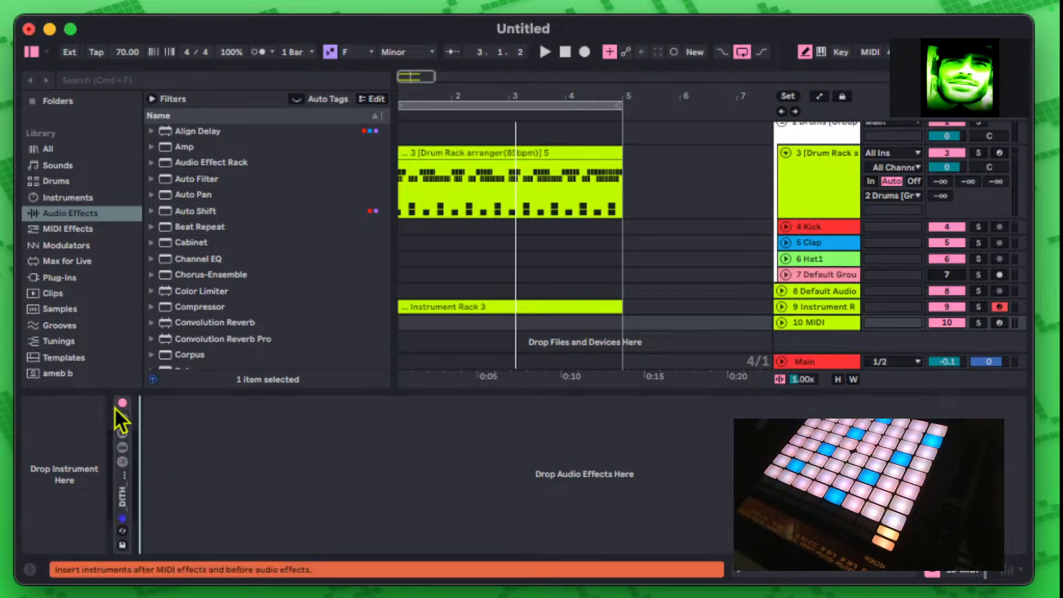
Step: Show the Plug-Ins library in the browser and search it for "_it"
scroll(83, 139, up, 3)
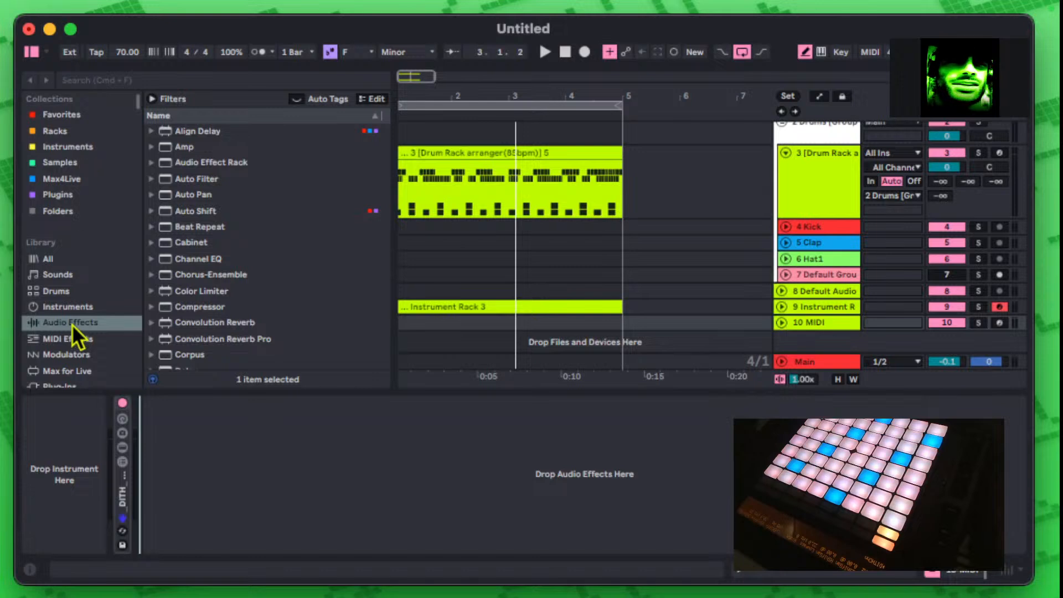
click(60, 260)
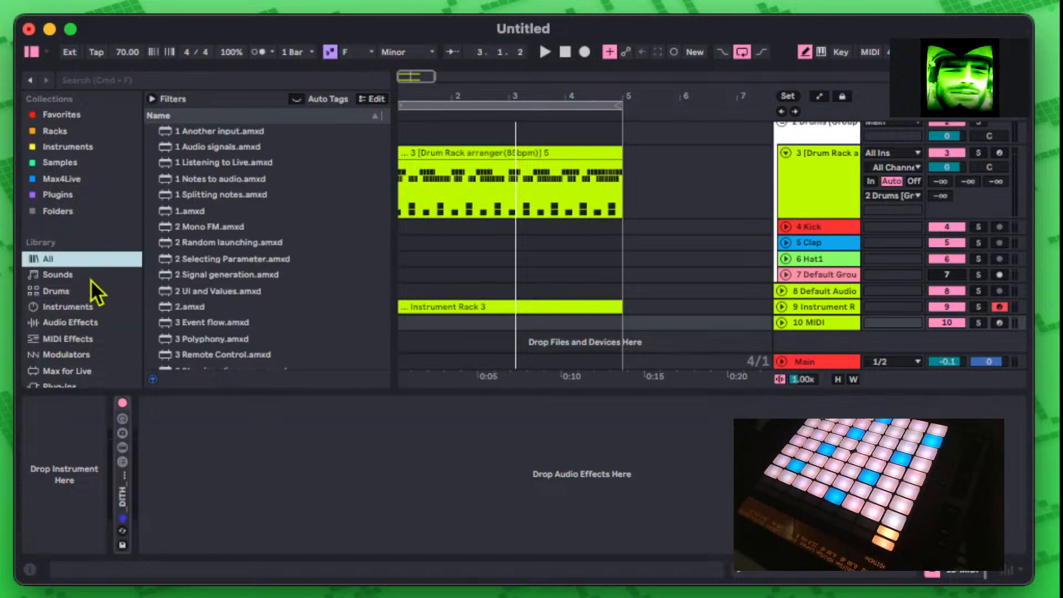
scroll(86, 278, down, 5)
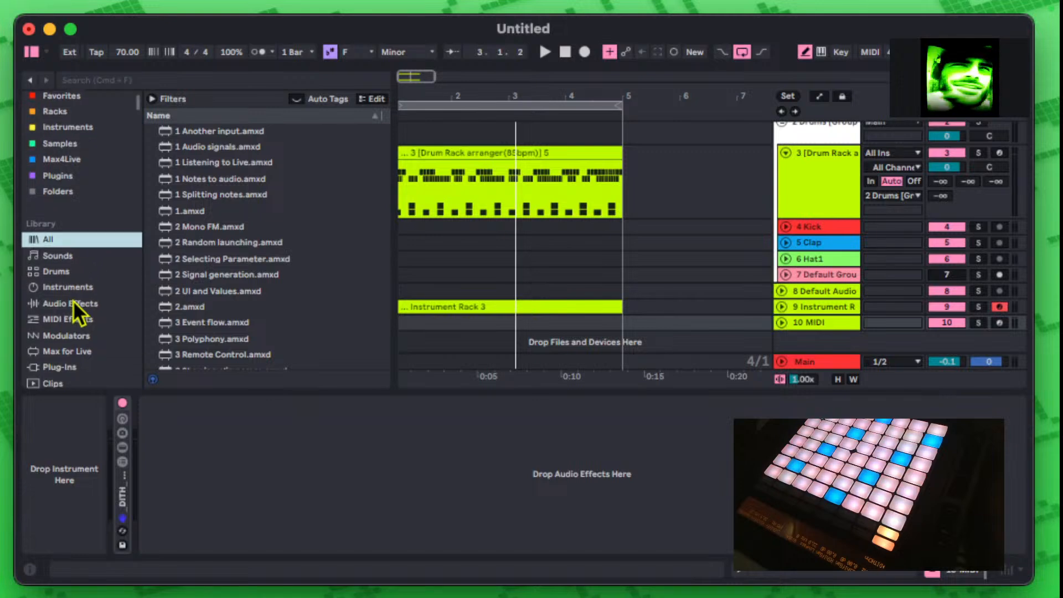
click(79, 226)
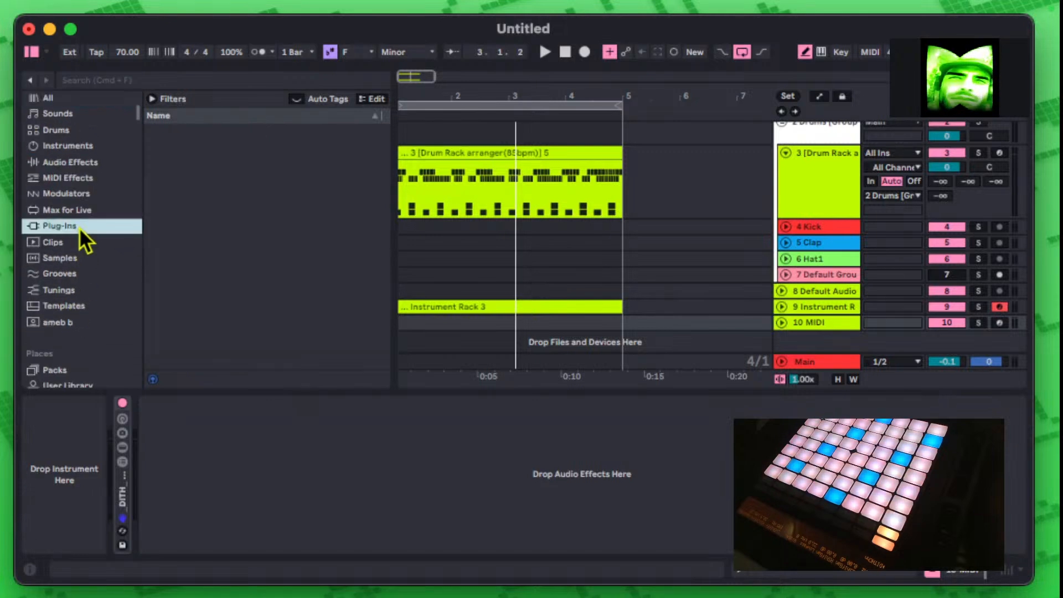
click(189, 78)
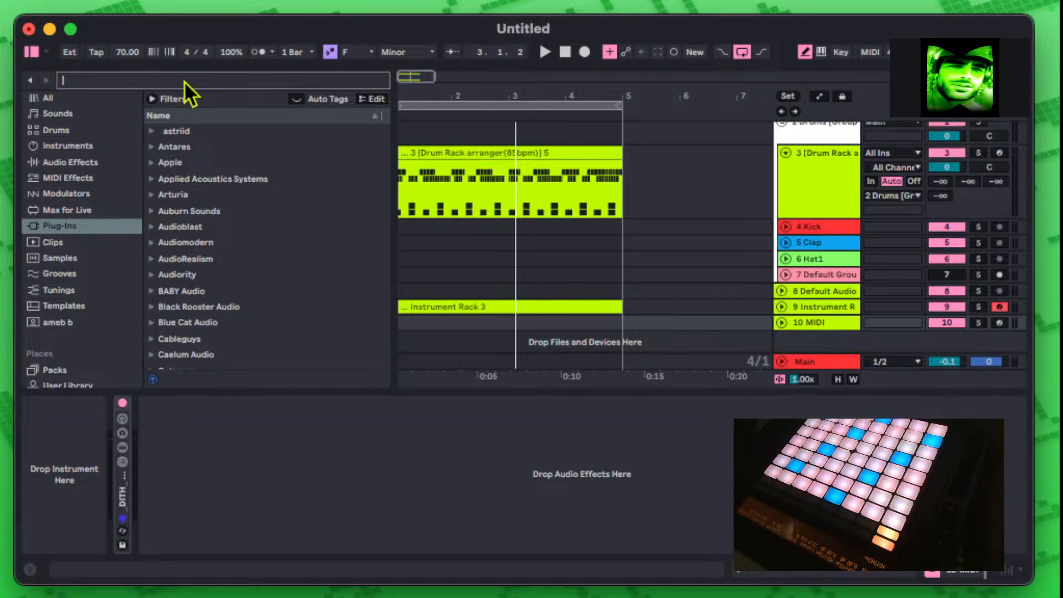
scroll(116, 176, down, 3)
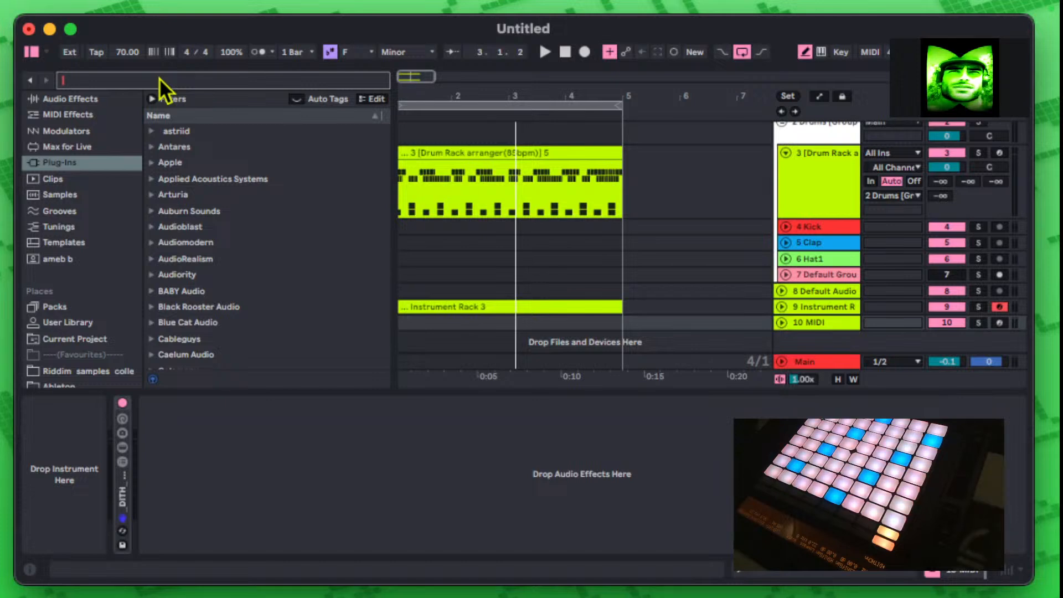
text(j)
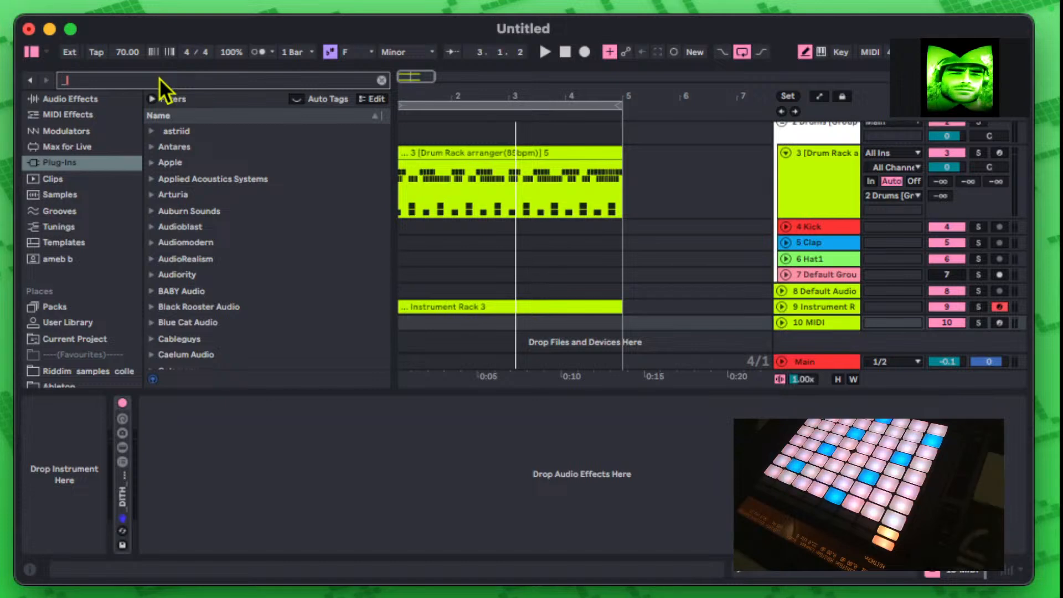
text(it)
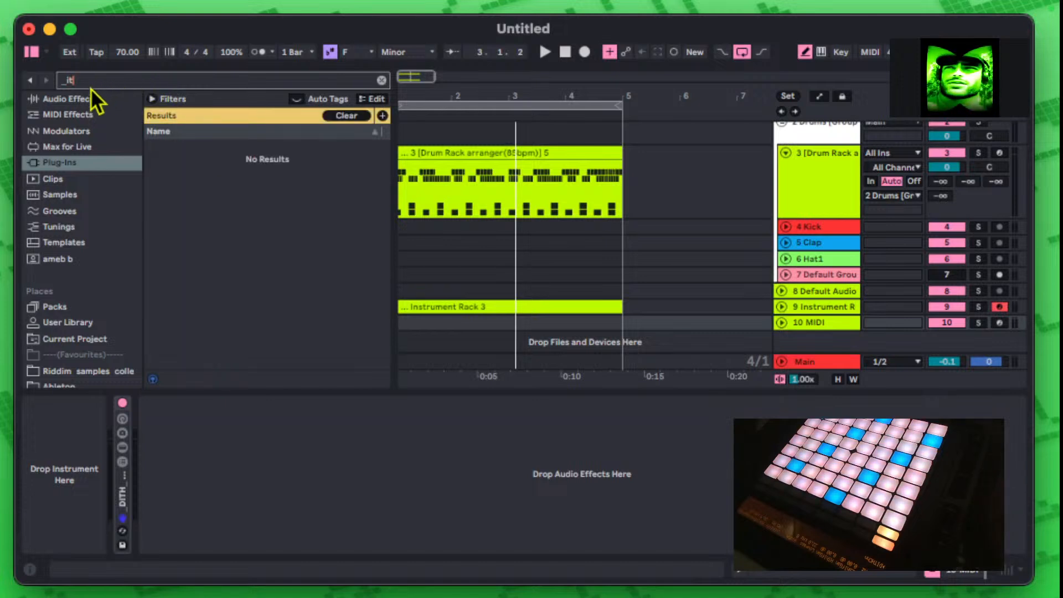
Step: Switch the browser to the Instruments collection and clear the search text
scroll(61, 195, up, 5)
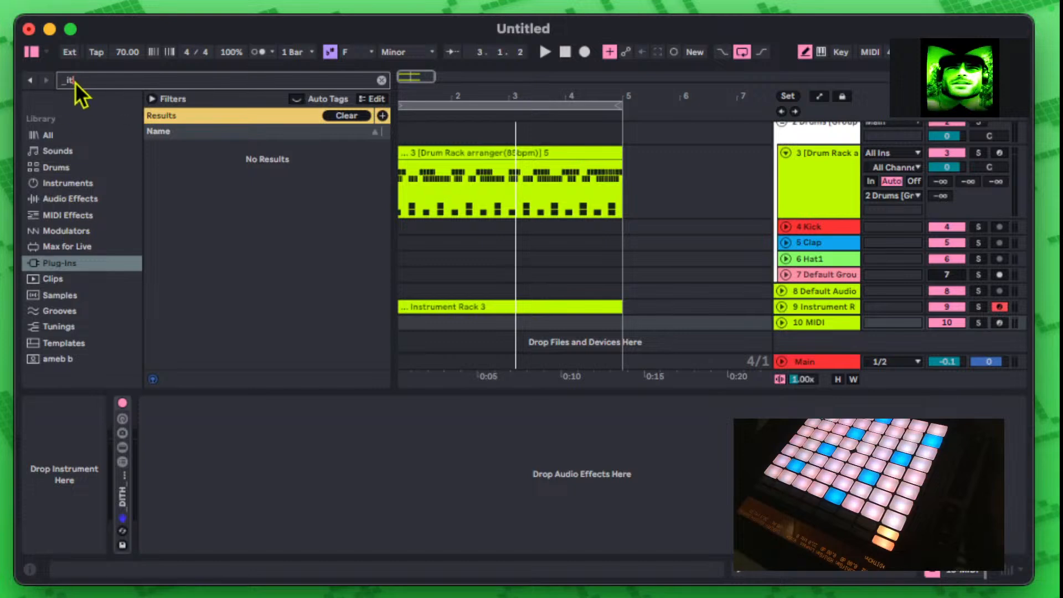
scroll(95, 117, up, 6)
click(80, 147)
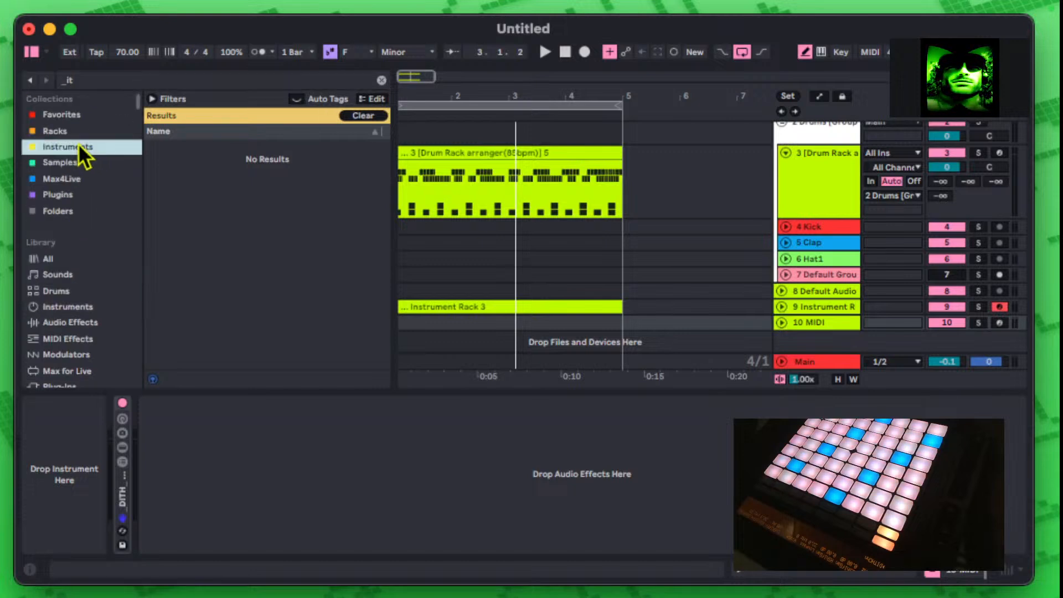
click(384, 78)
key(BackSpace)
key(BackSpace)
key(BackSpace)
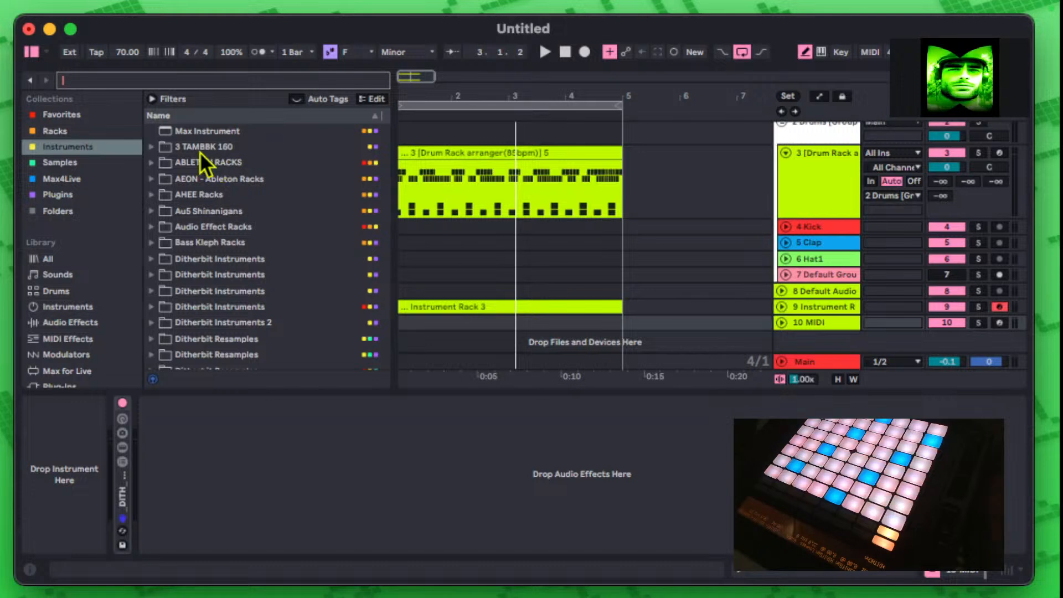
Step: Look through the racks and presets in the Instruments collection for a bass instrument for the new MIDI track
scroll(220, 194, down, 3)
scroll(299, 191, down, 7)
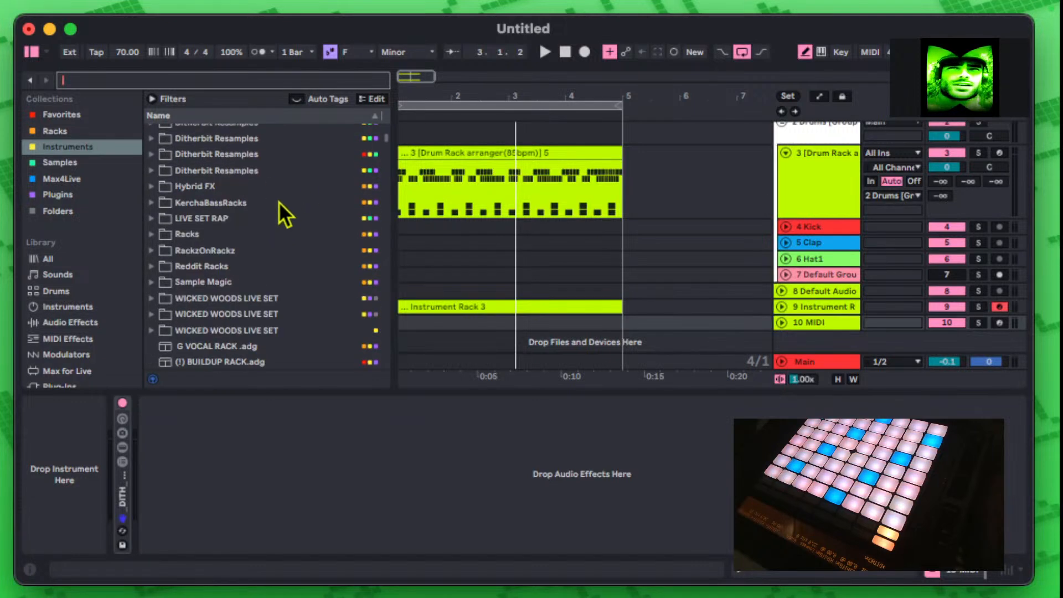
scroll(239, 218, down, 15)
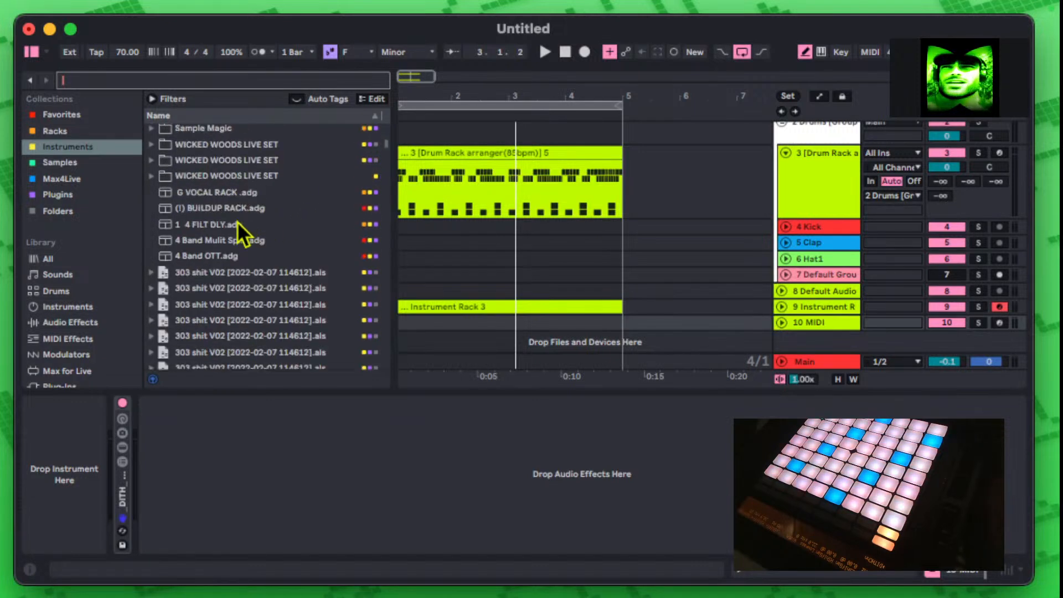
scroll(239, 223, up, 15)
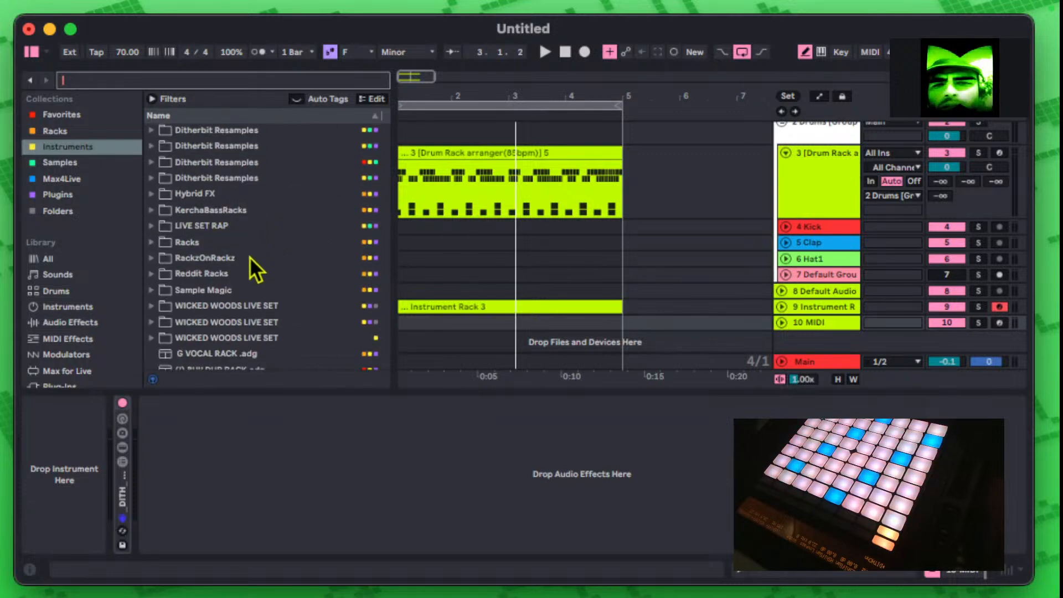
scroll(249, 255, up, 5)
scroll(239, 203, down, 10)
scroll(230, 214, up, 2)
scroll(228, 214, up, 3)
scroll(228, 214, down, 12)
scroll(186, 157, down, 20)
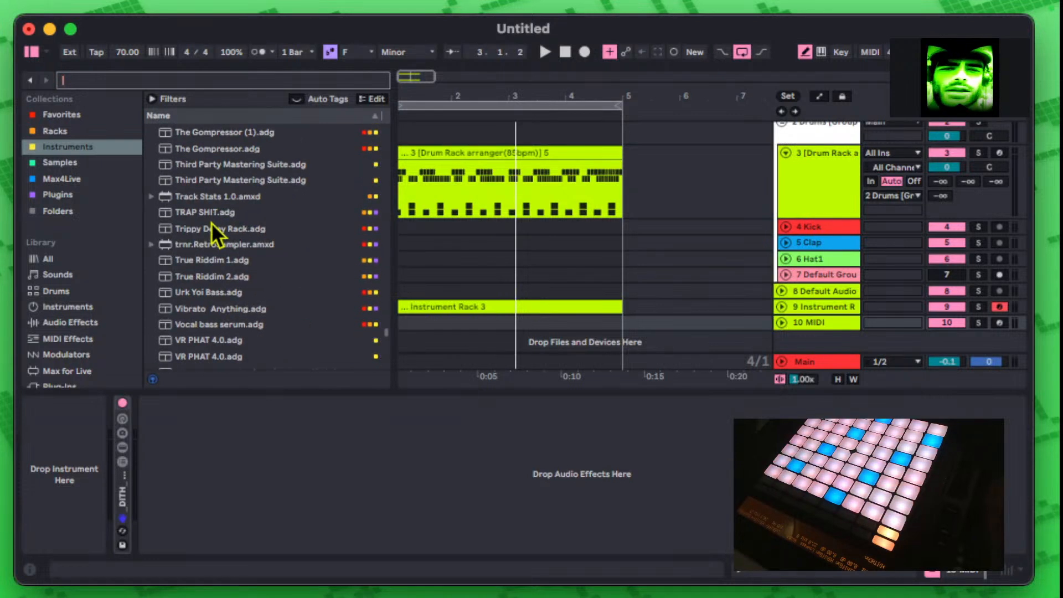
scroll(211, 222, up, 3)
scroll(210, 221, down, 6)
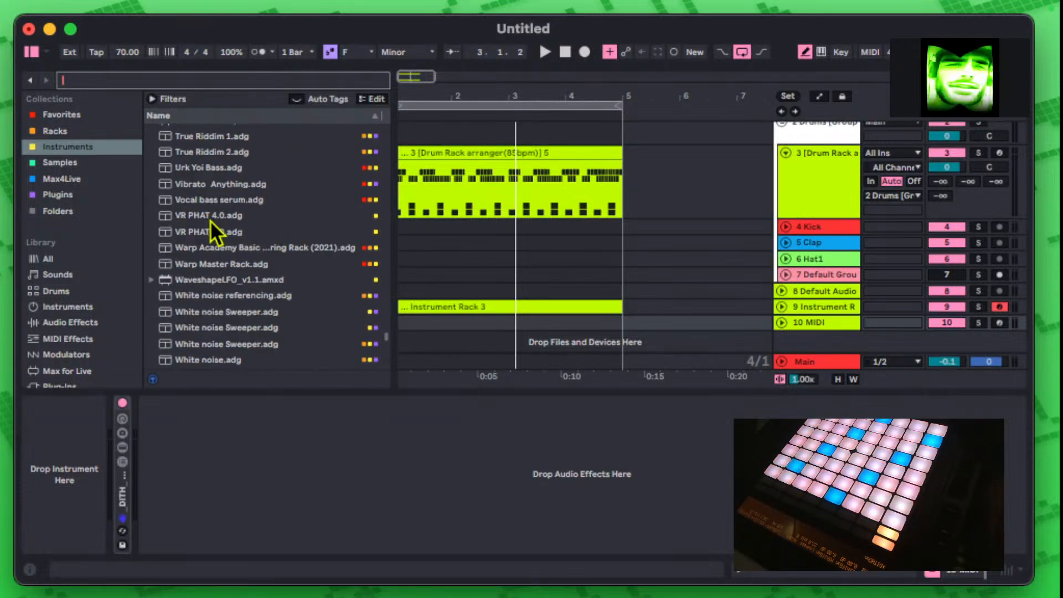
scroll(210, 219, up, 5)
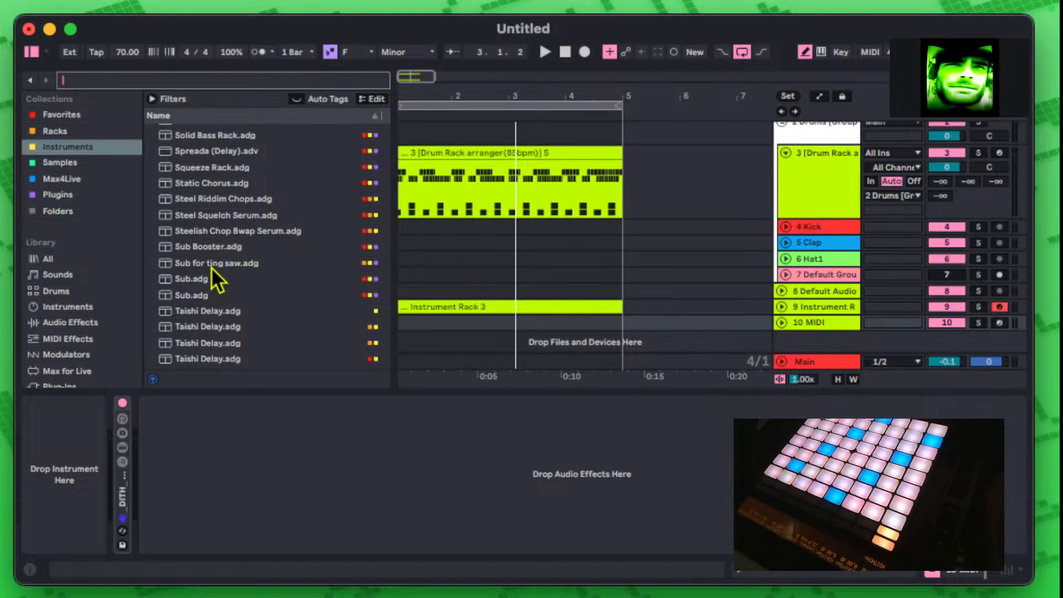
scroll(216, 255, up, 3)
scroll(220, 213, down, 3)
scroll(219, 211, down, 5)
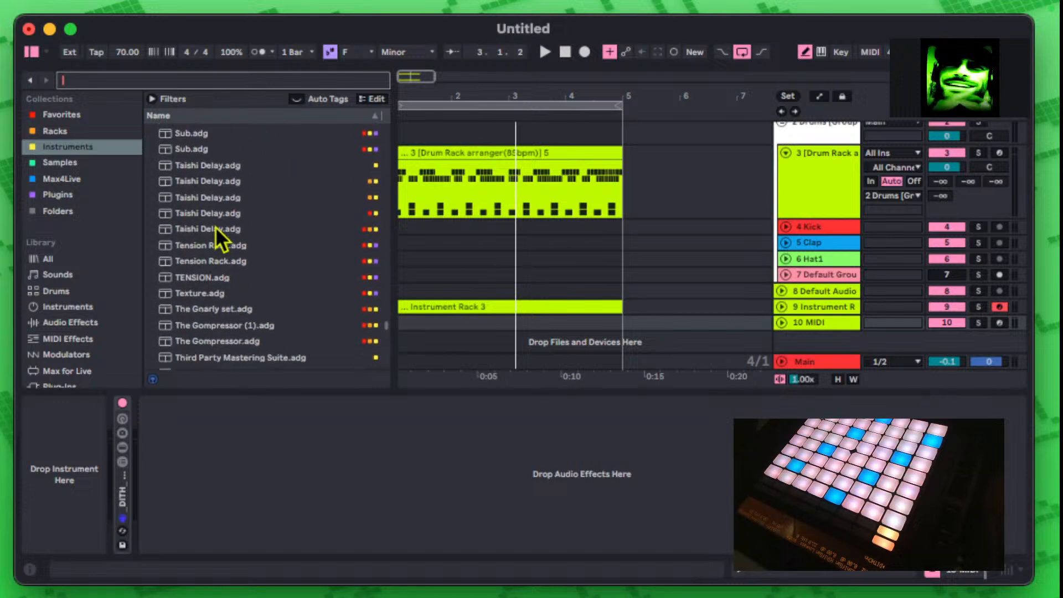
scroll(215, 236, down, 10)
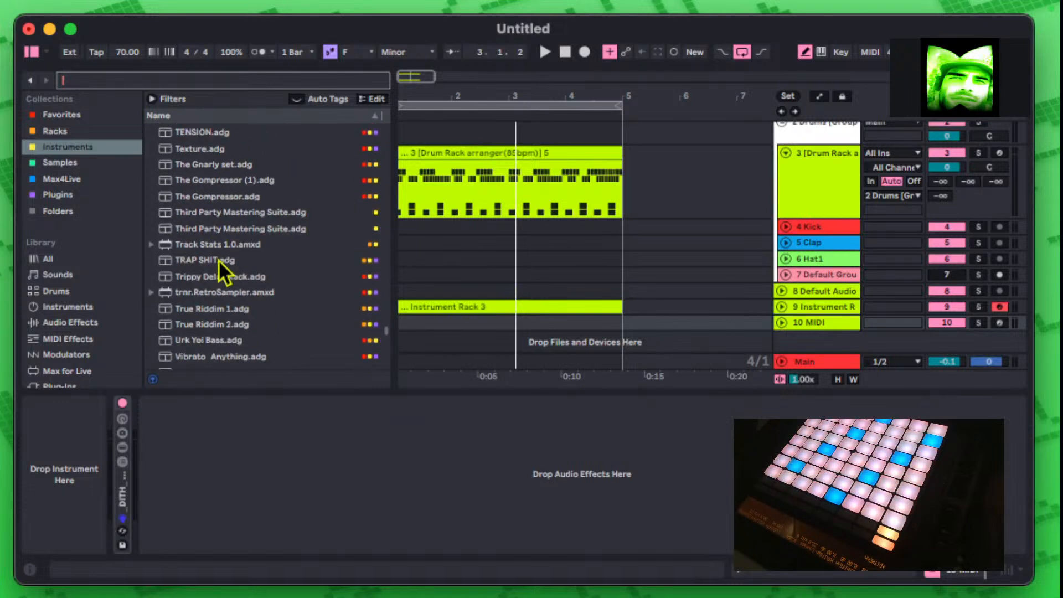
scroll(218, 258, up, 2)
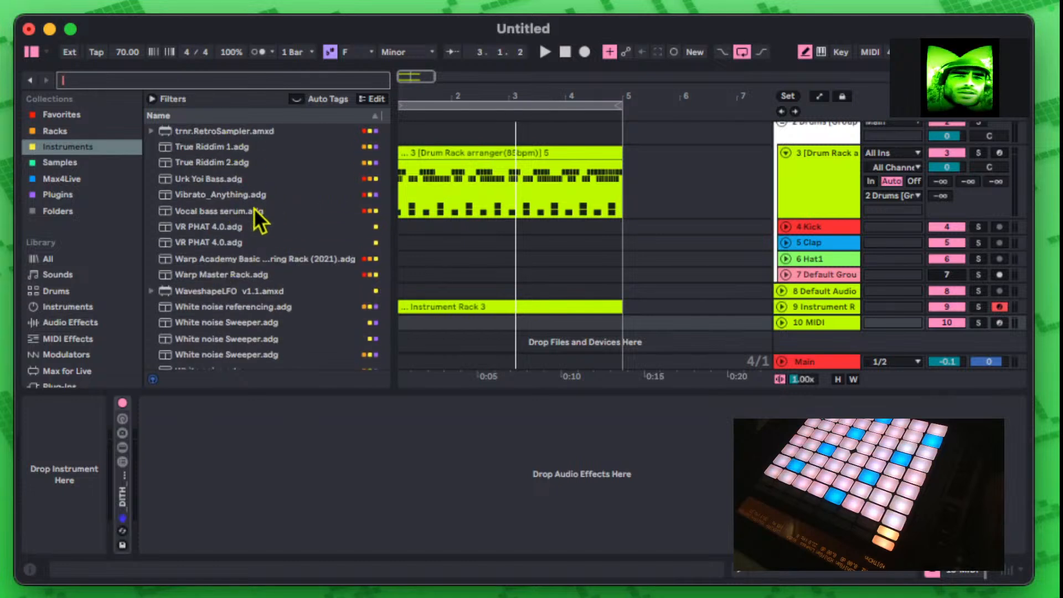
scroll(256, 198, up, 1)
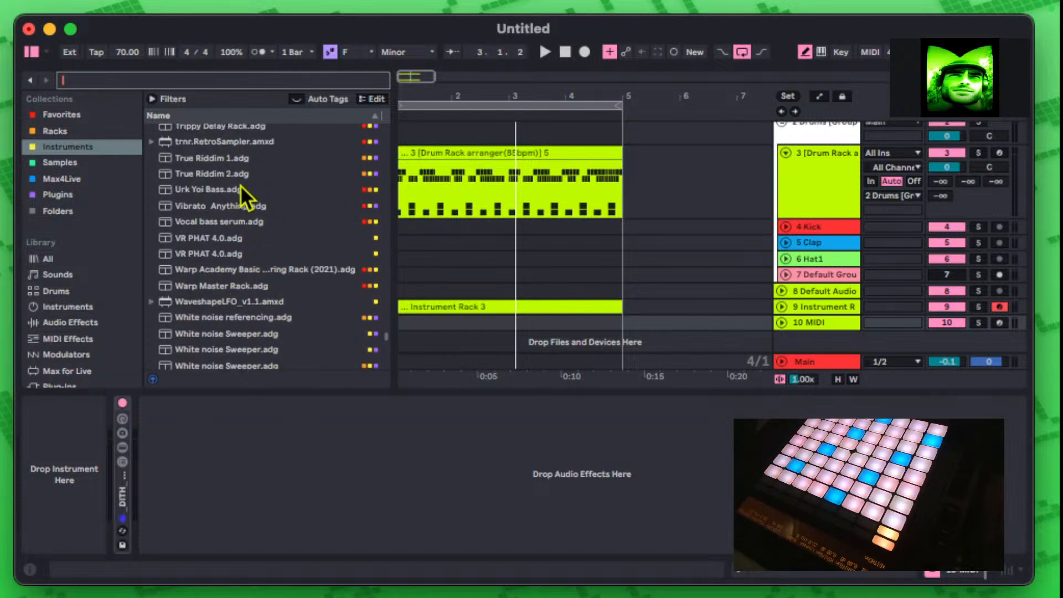
click(204, 143)
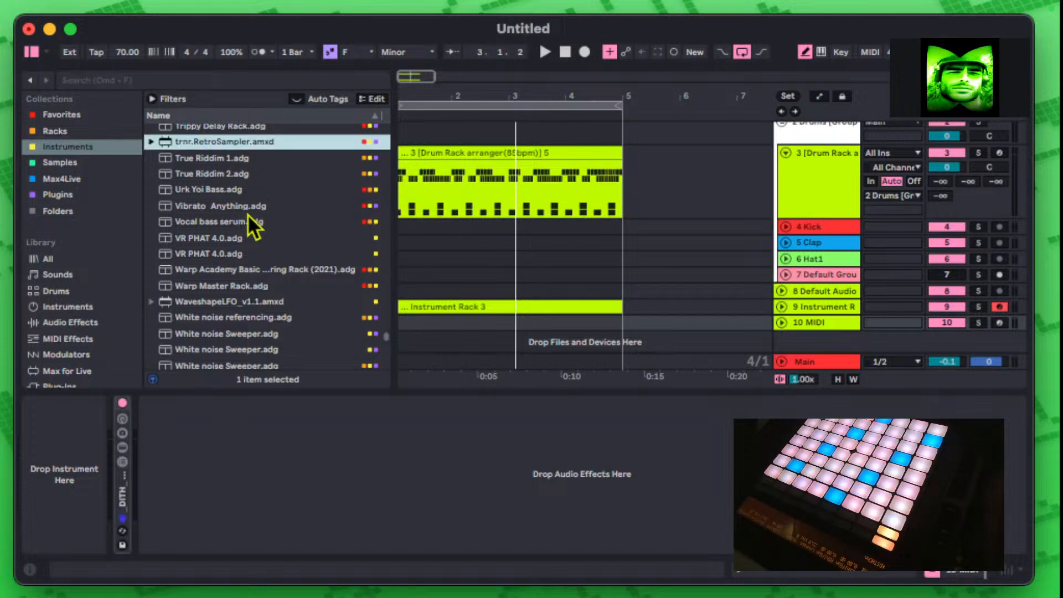
scroll(245, 216, down, 10)
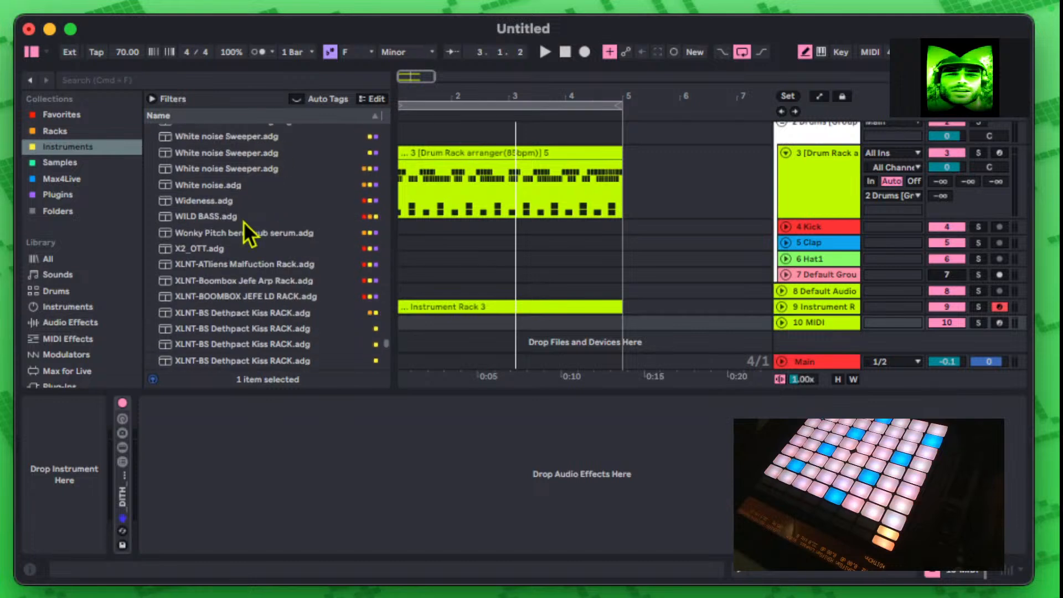
scroll(232, 224, down, 10)
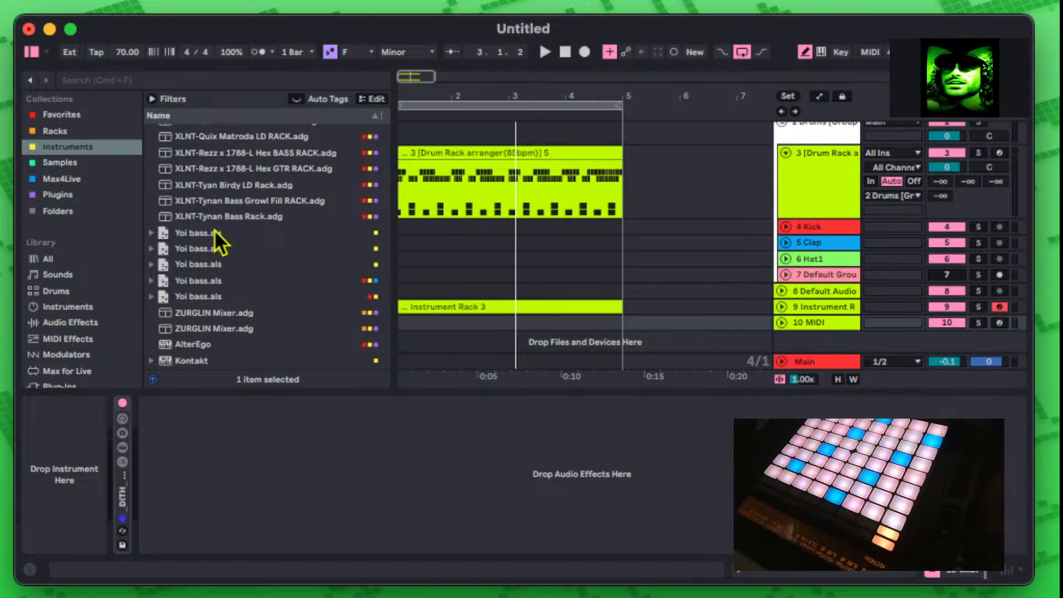
scroll(193, 232, up, 15)
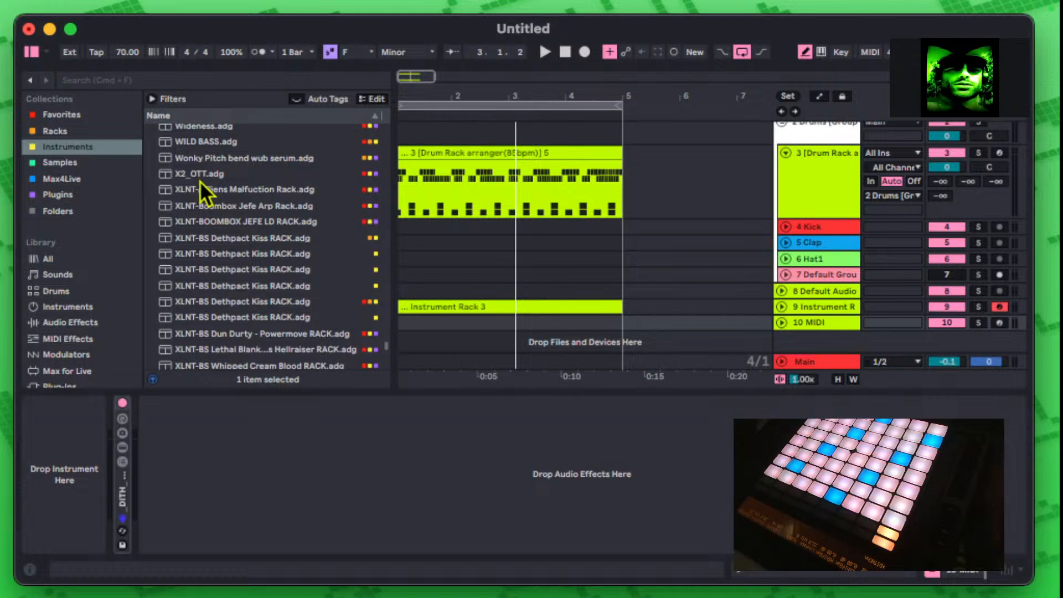
scroll(240, 174, up, 10)
scroll(240, 174, up, 15)
scroll(237, 175, up, 15)
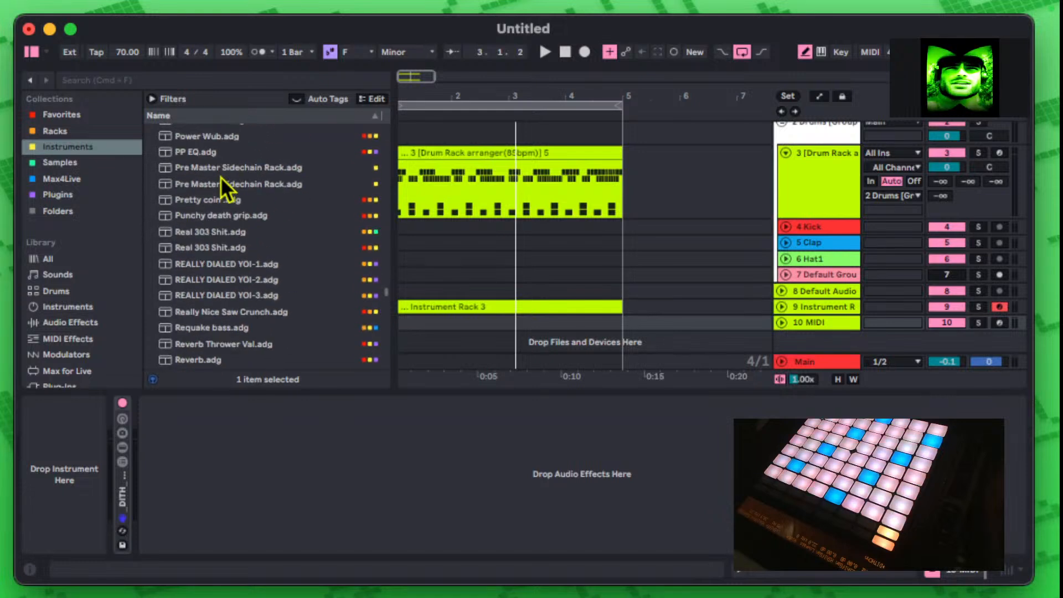
scroll(220, 177, down, 3)
scroll(219, 181, down, 5)
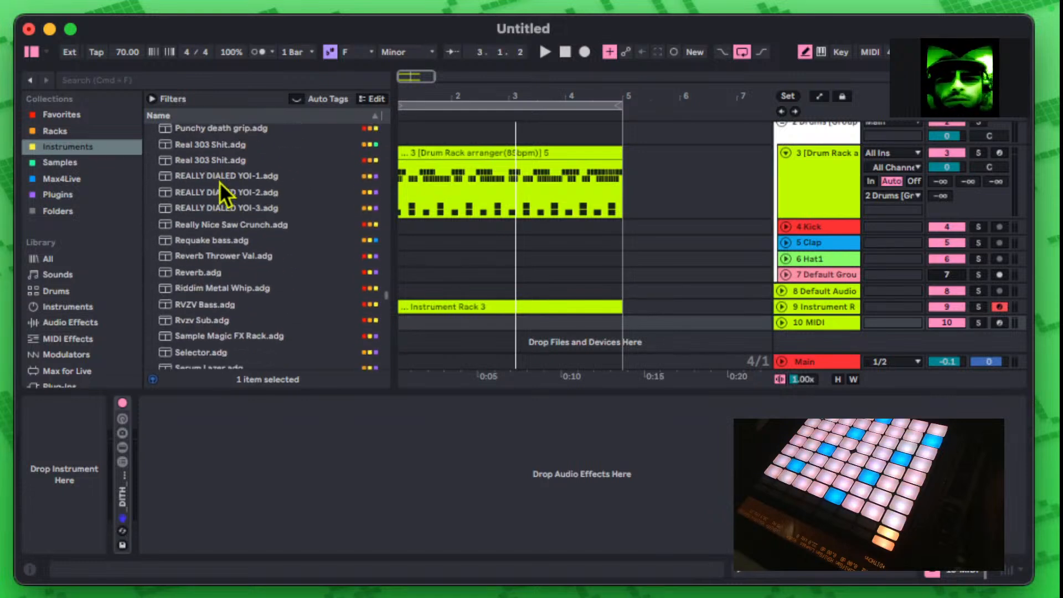
scroll(222, 188, down, 2)
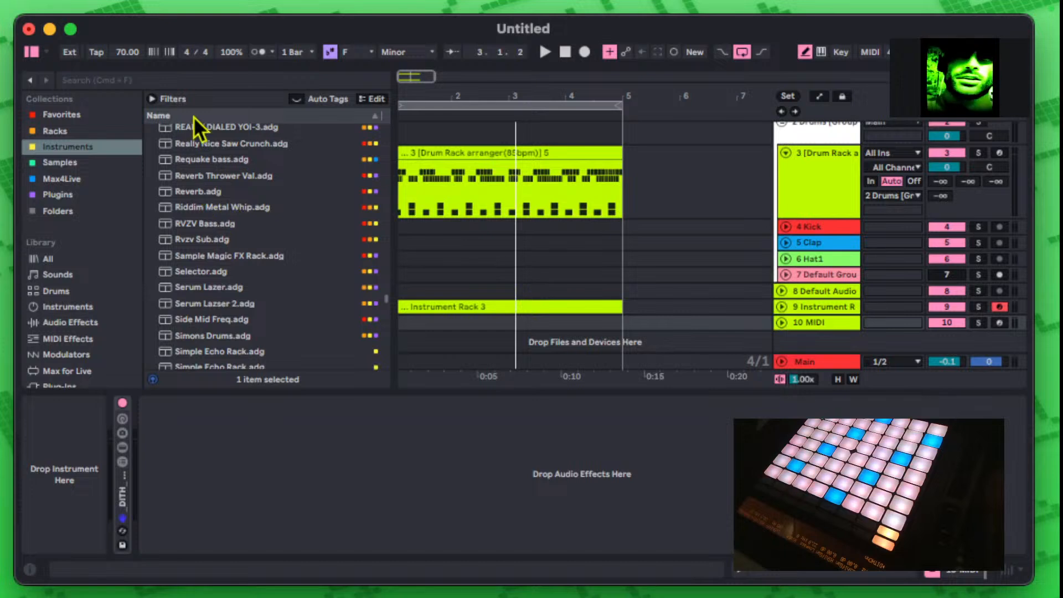
Step: Search the Instruments collection for "_d"
click(198, 79)
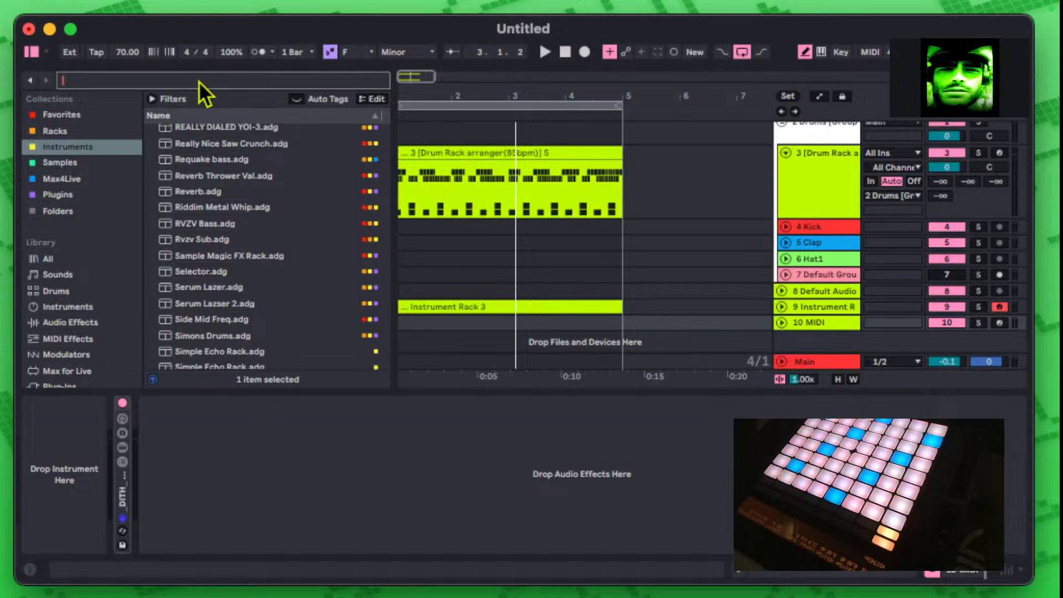
scroll(199, 188, up, 4)
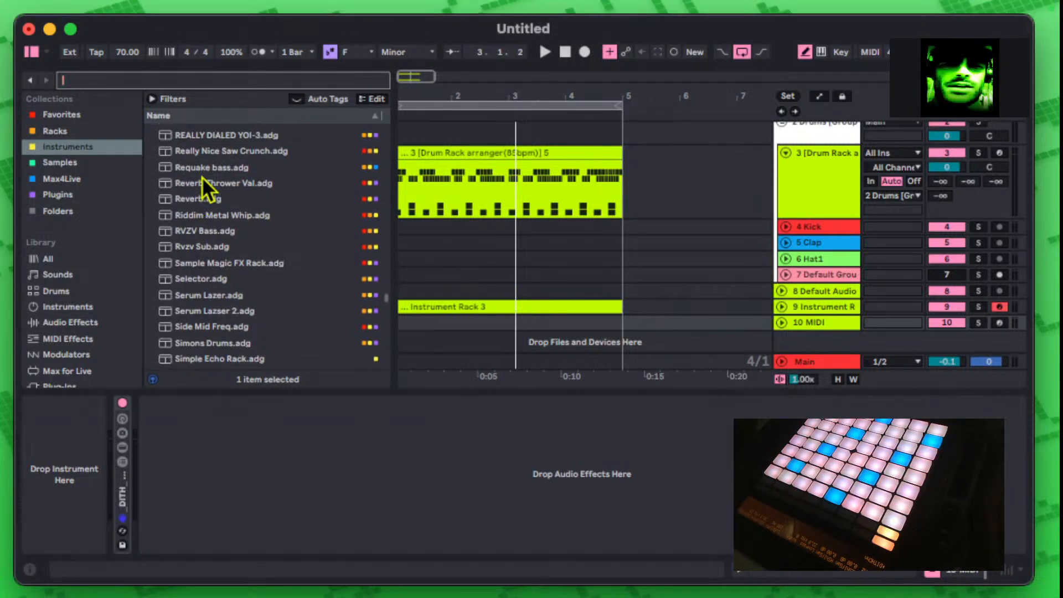
scroll(207, 166, up, 12)
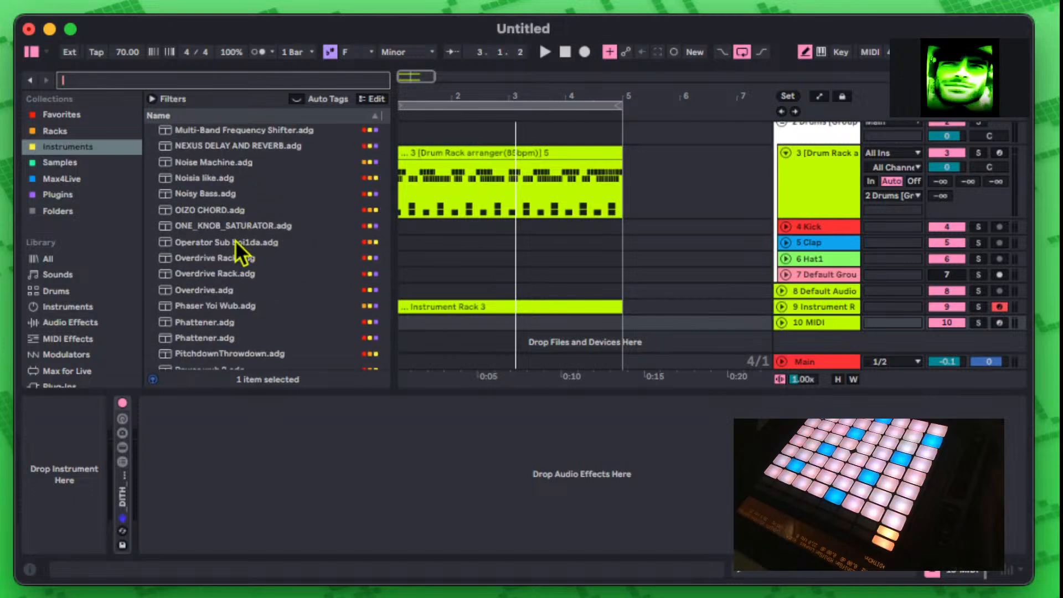
scroll(233, 236, down, 1)
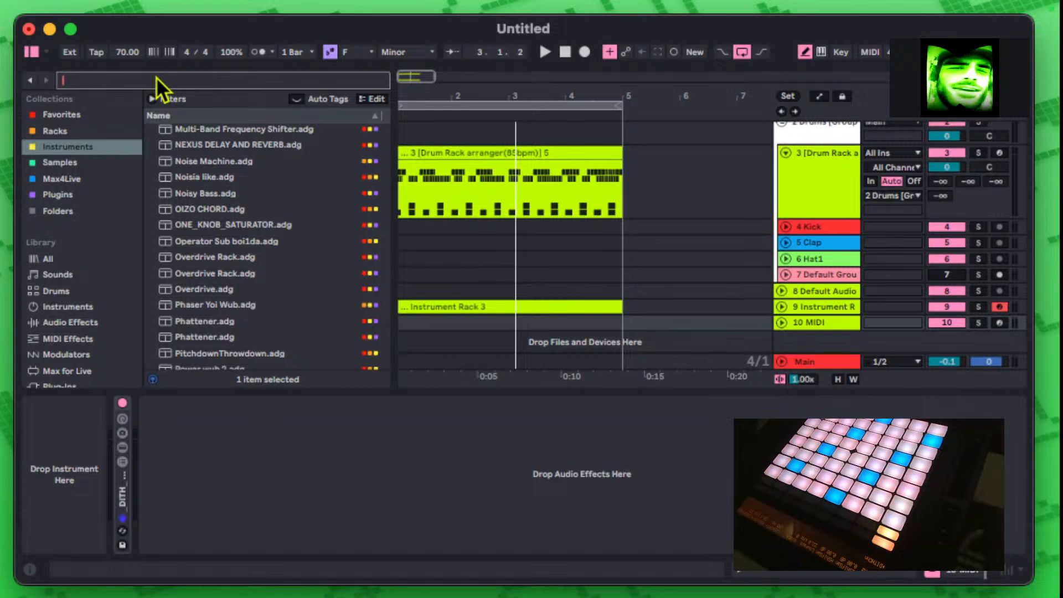
text(_)
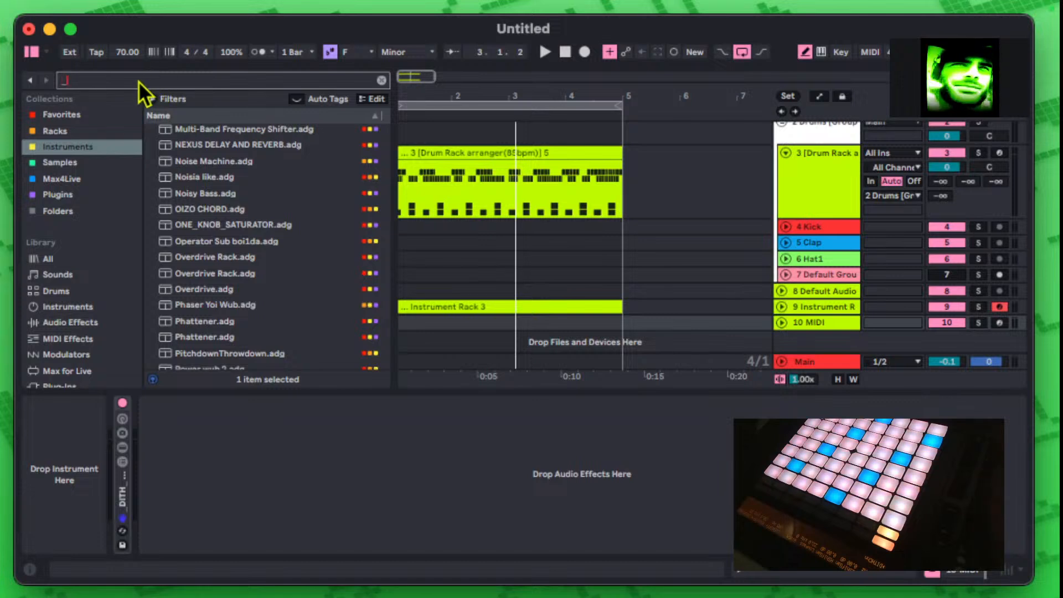
text(d)
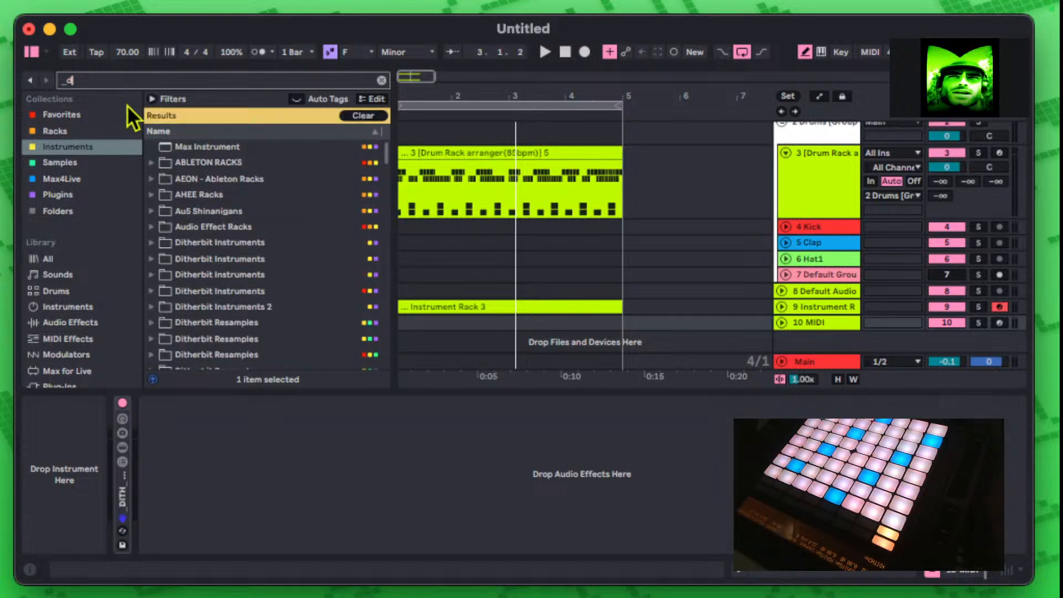
Step: Find _DITH_Serum_Bass_SUB-1.adg among the search results and load it onto the new MIDI track 10
scroll(261, 195, down, 10)
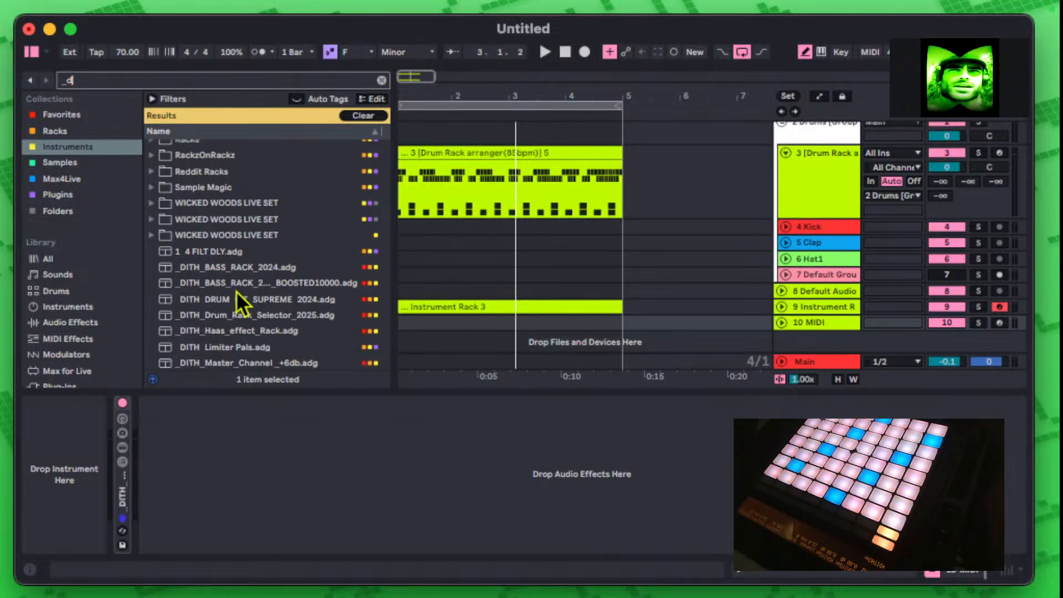
scroll(235, 277, down, 3)
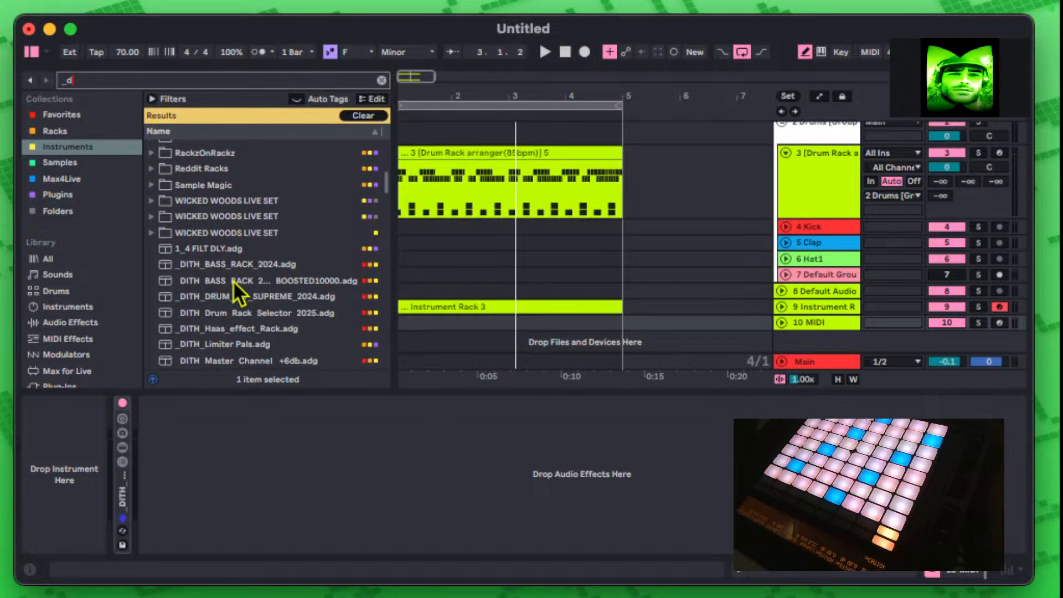
scroll(237, 250, down, 5)
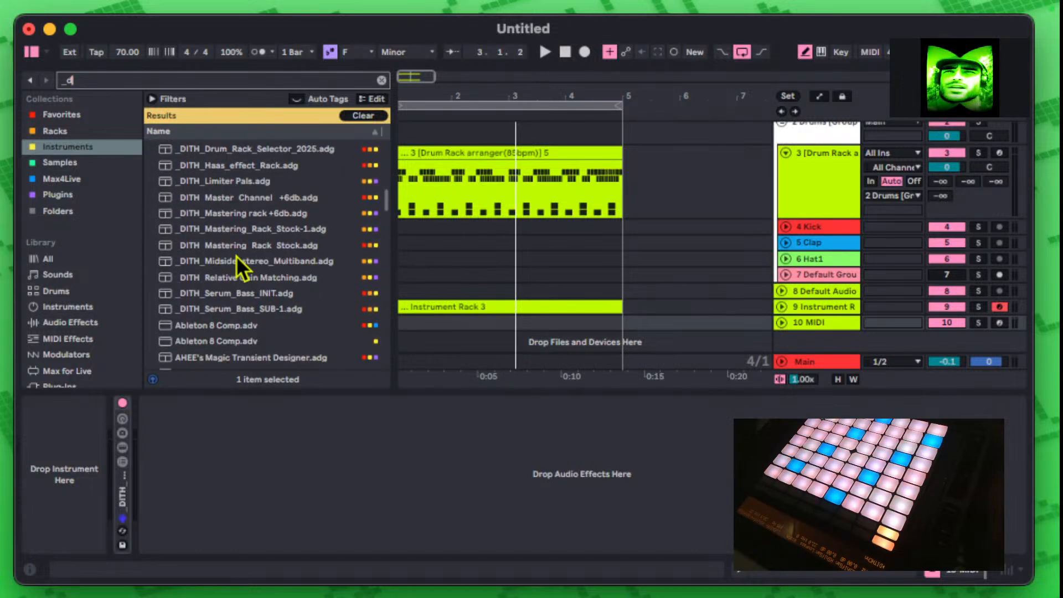
click(228, 308)
scroll(234, 301, down, 3)
scroll(242, 291, down, 3)
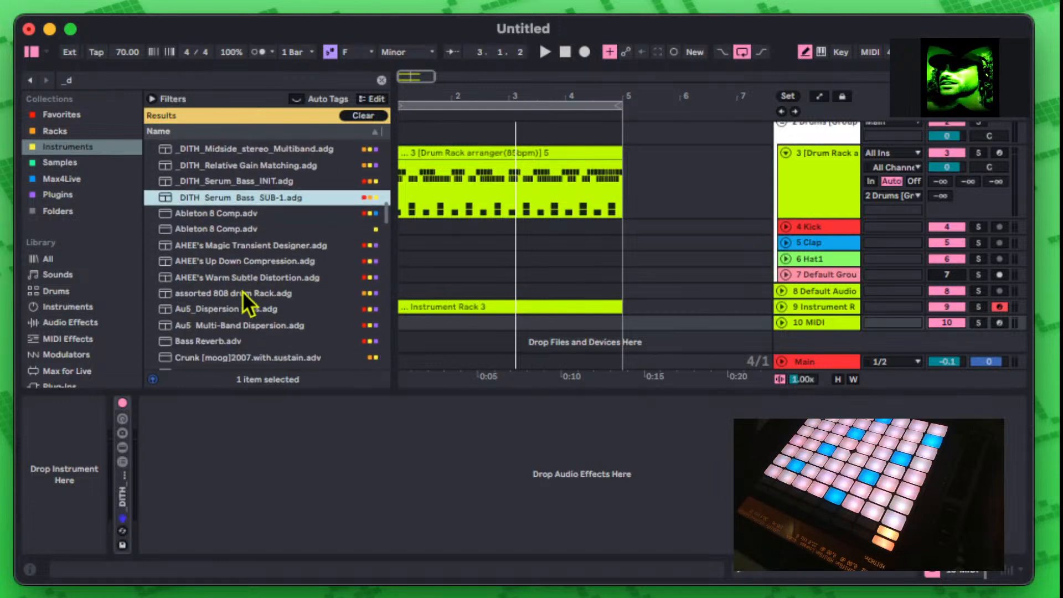
scroll(242, 291, up, 3)
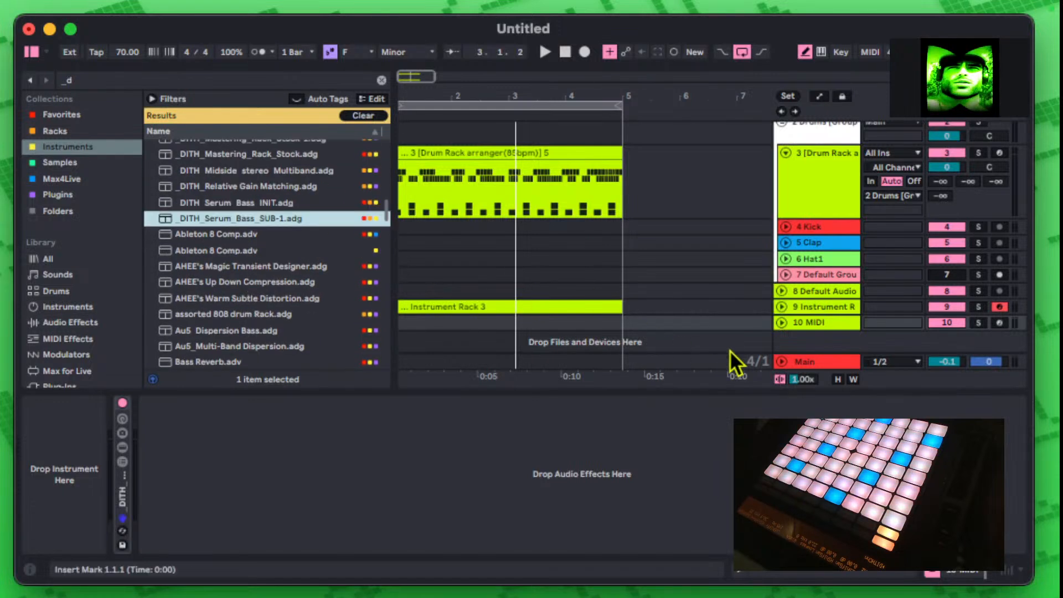
double_click(267, 219)
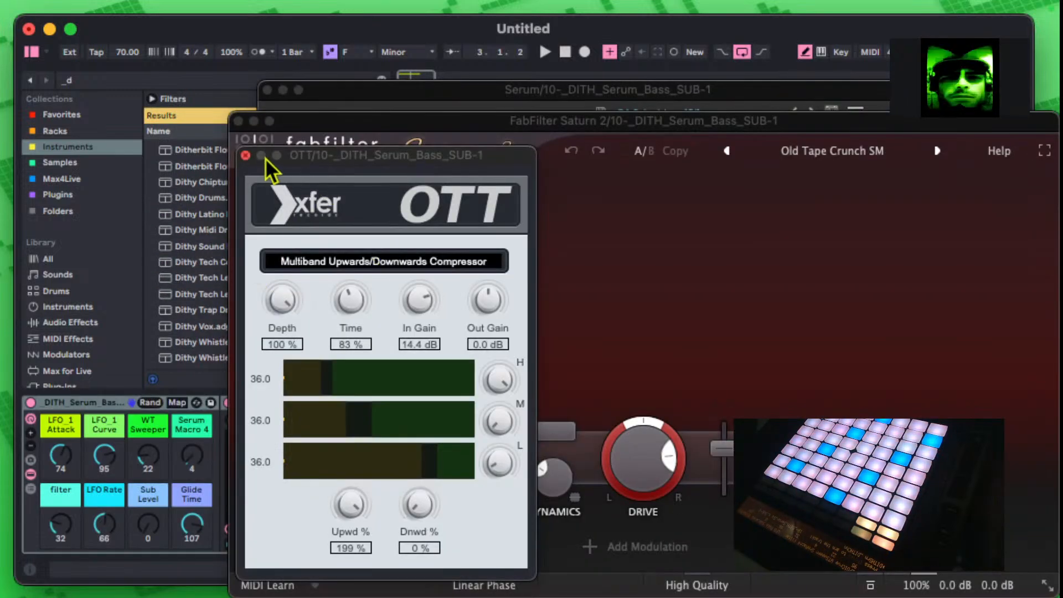
Step: Close the OTT, FabFilter Saturn 2 and Serum plug-in windows of the loaded bass rack
click(245, 155)
click(239, 121)
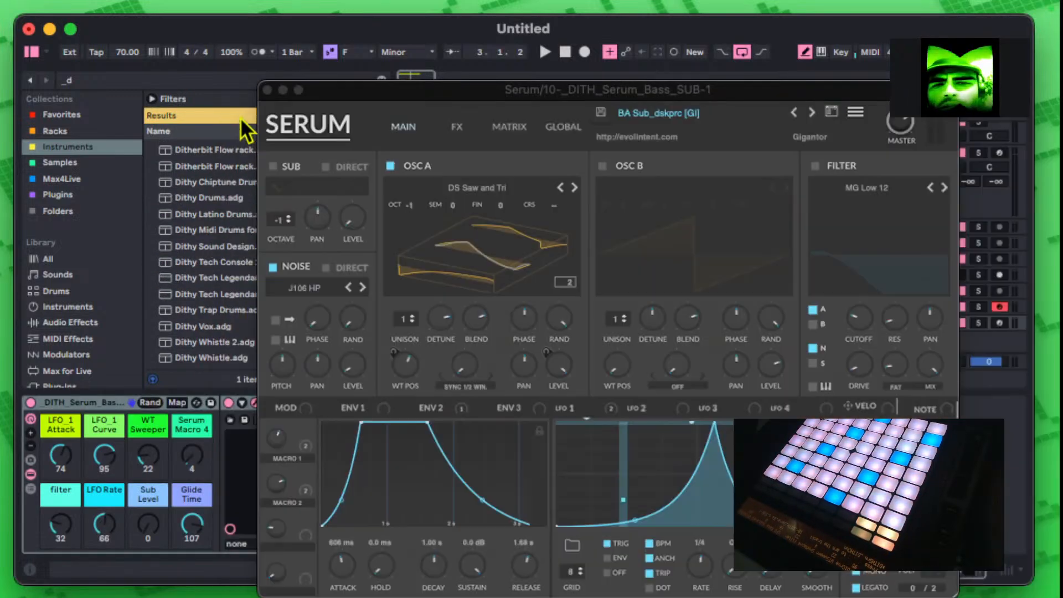
click(267, 90)
Step: Look through the Instruments collection's "_d" results for further racks and presets
scroll(257, 216, down, 6)
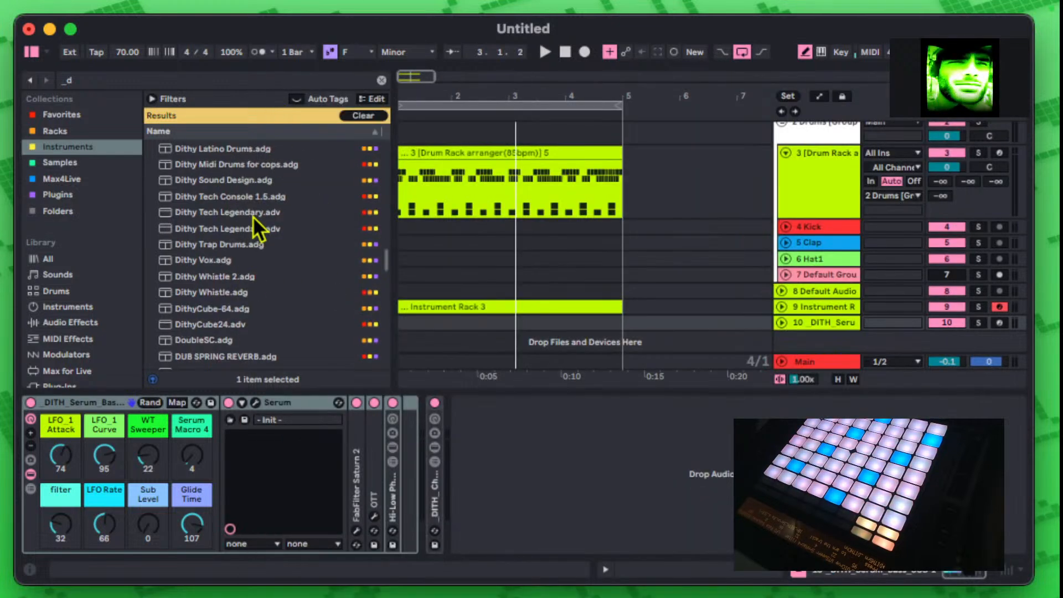
scroll(271, 284, down, 10)
scroll(270, 285, down, 10)
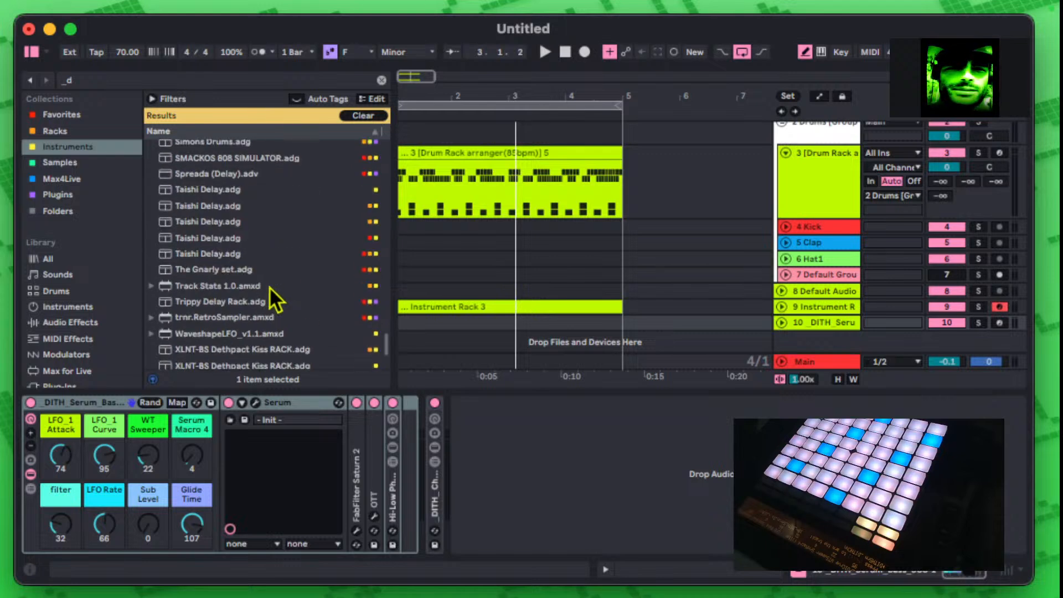
scroll(276, 253, down, 6)
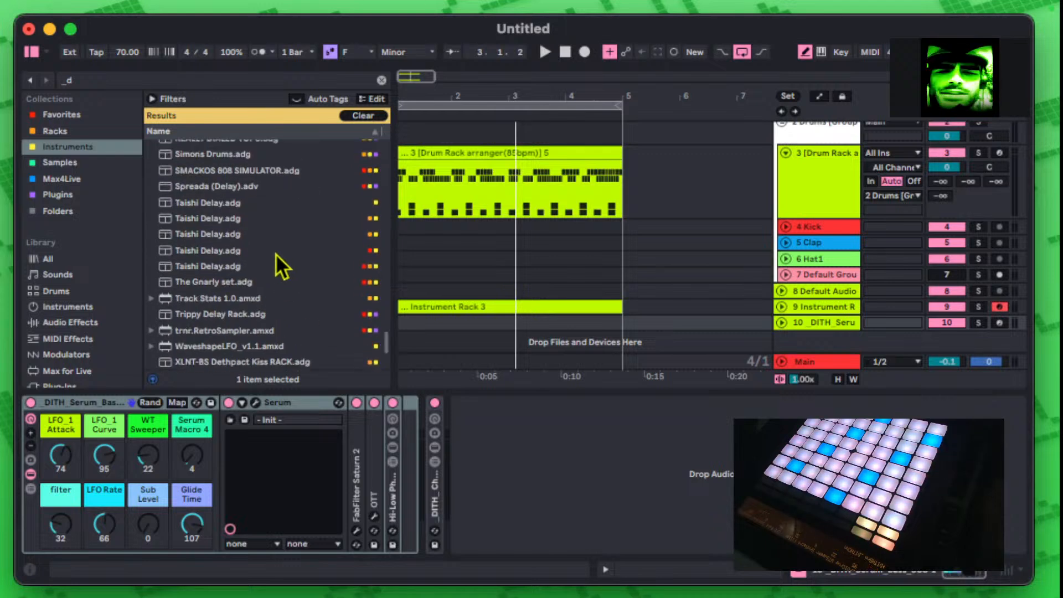
scroll(252, 239, up, 20)
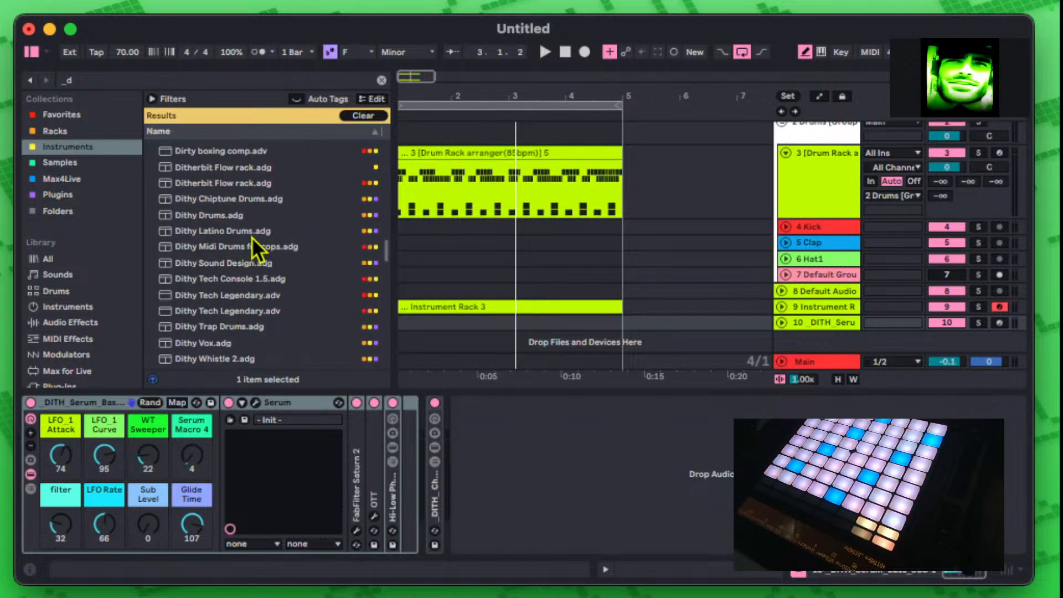
scroll(253, 246, down, 8)
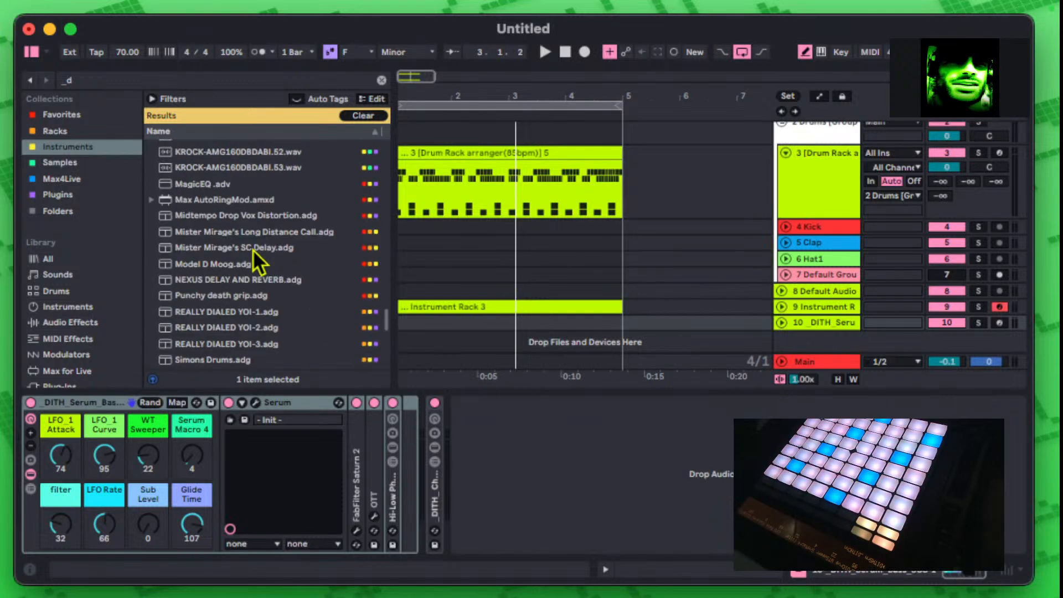
scroll(67, 263, down, 3)
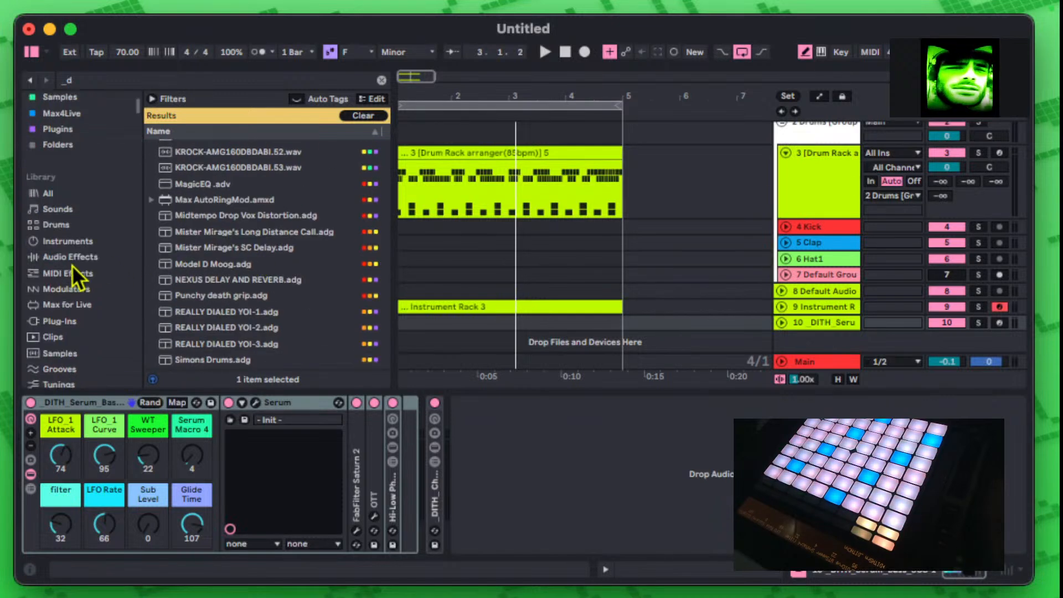
scroll(82, 255, up, 3)
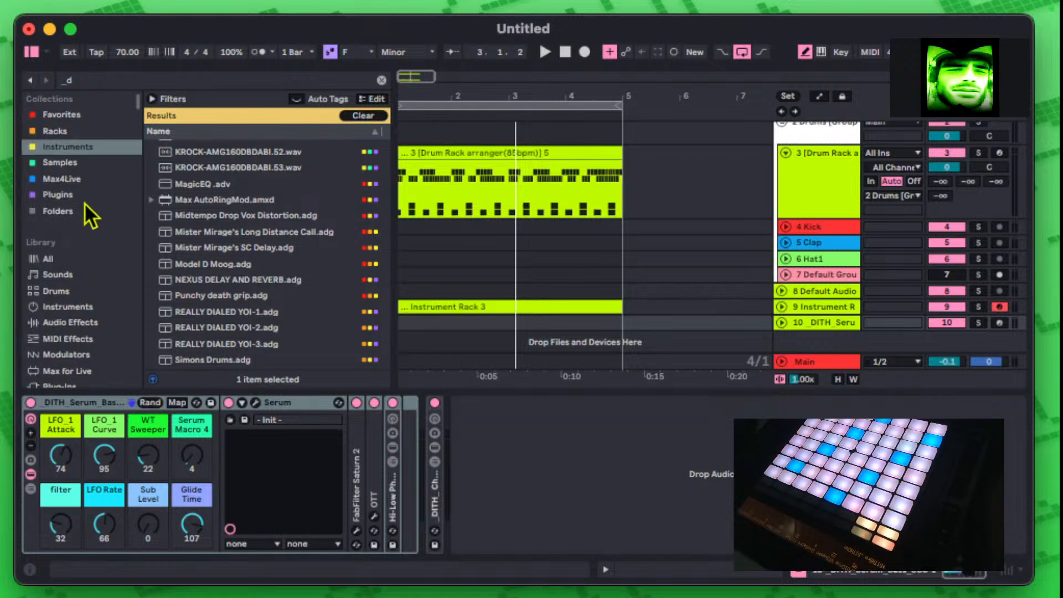
Step: Switch to the Racks collection and look through its "_d" results, from the folders to the Dithy racks
click(66, 131)
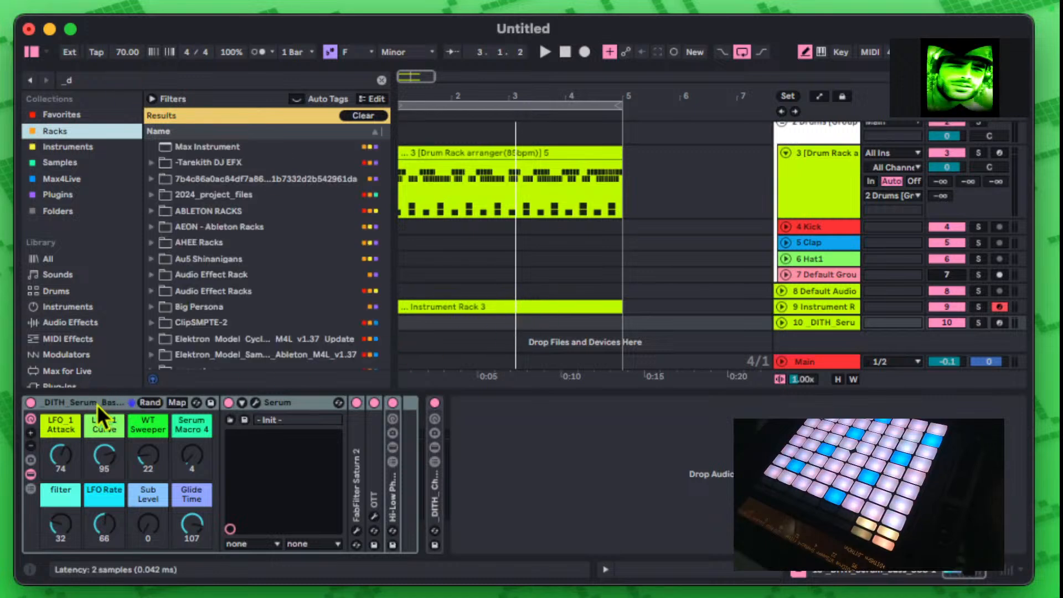
scroll(252, 183, down, 3)
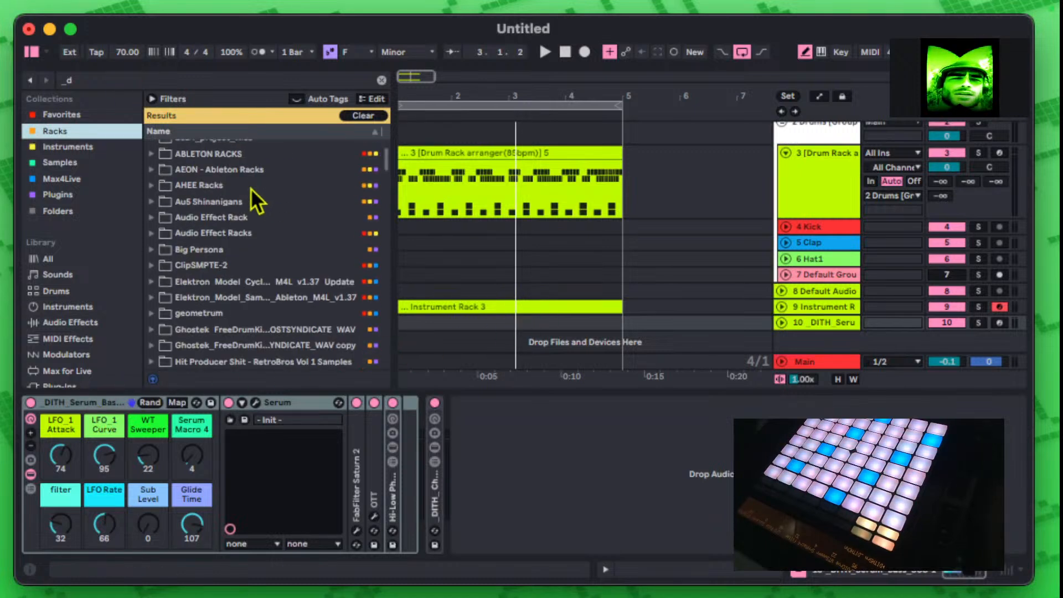
scroll(250, 191, down, 2)
scroll(250, 195, down, 10)
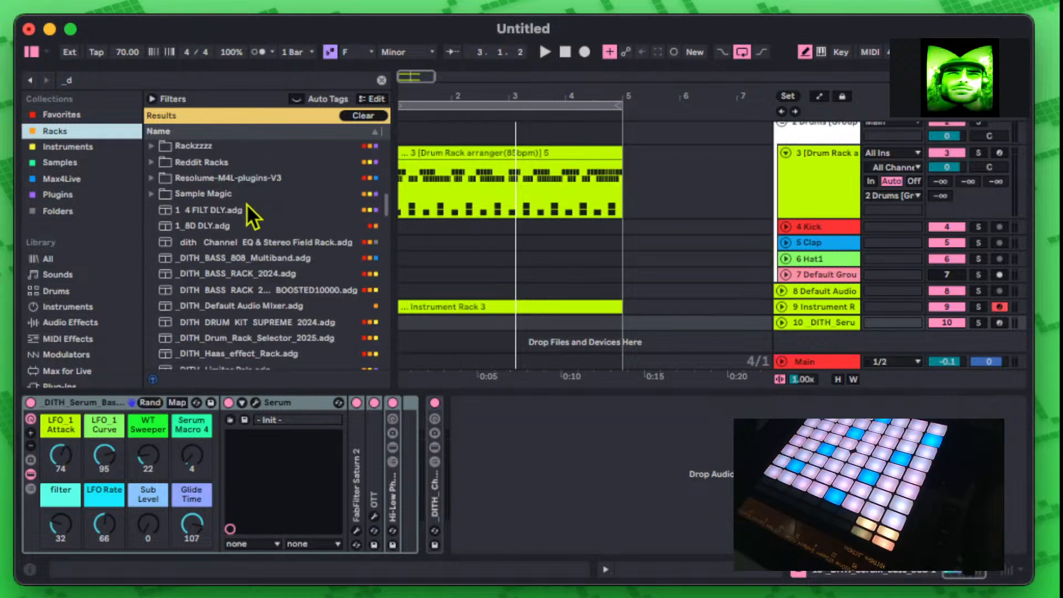
scroll(243, 219, down, 6)
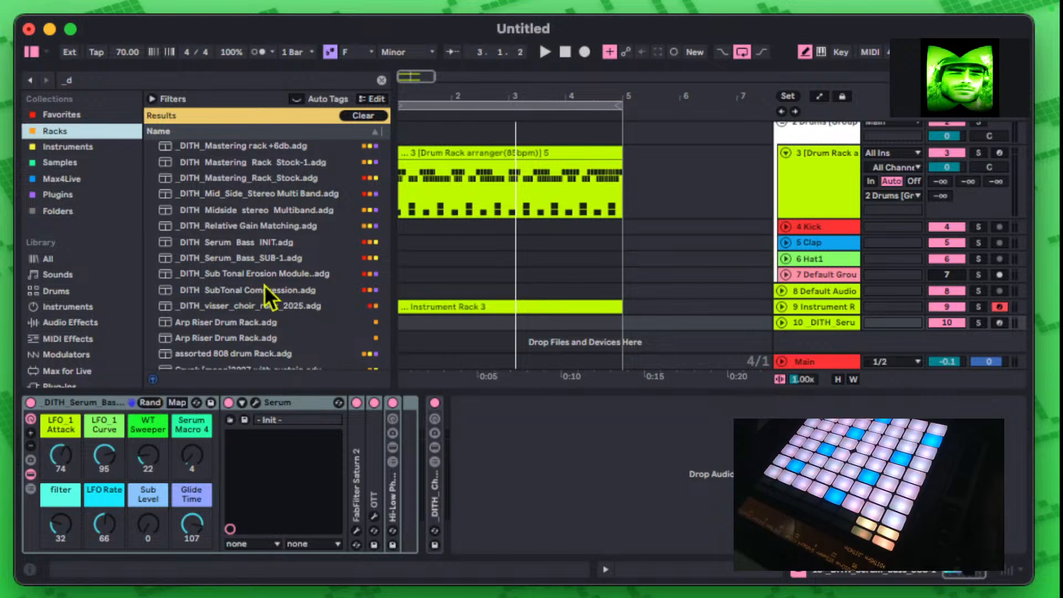
scroll(259, 261, down, 10)
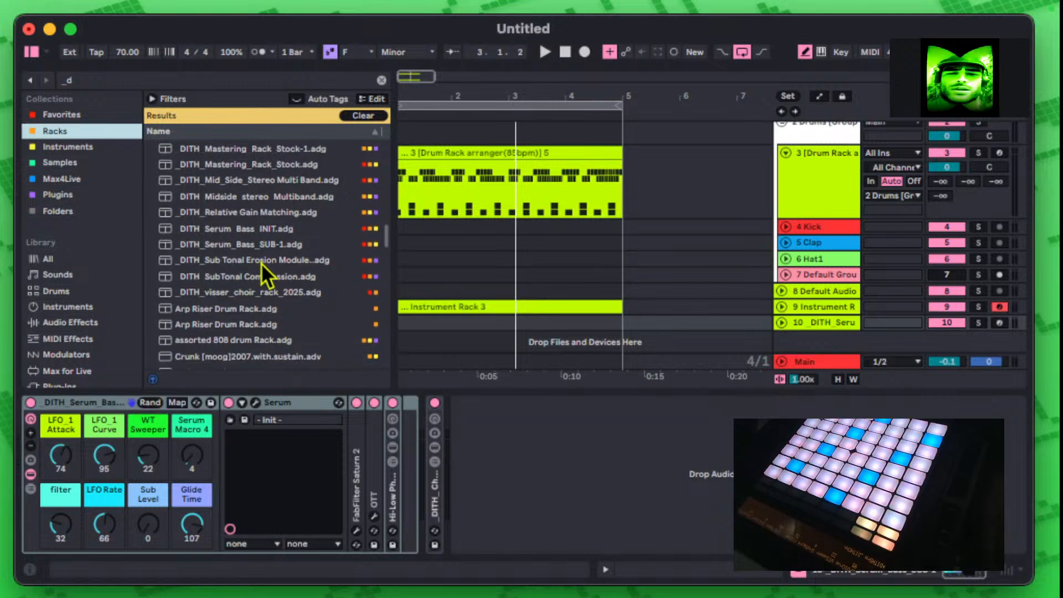
scroll(260, 271, down, 15)
scroll(260, 270, up, 8)
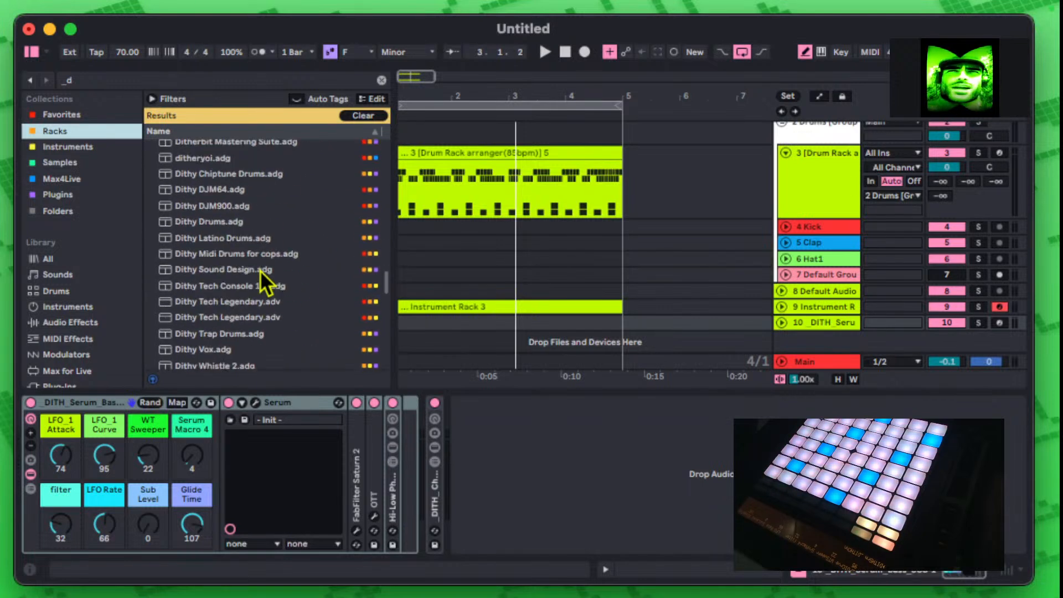
scroll(272, 266, up, 3)
scroll(256, 198, up, 3)
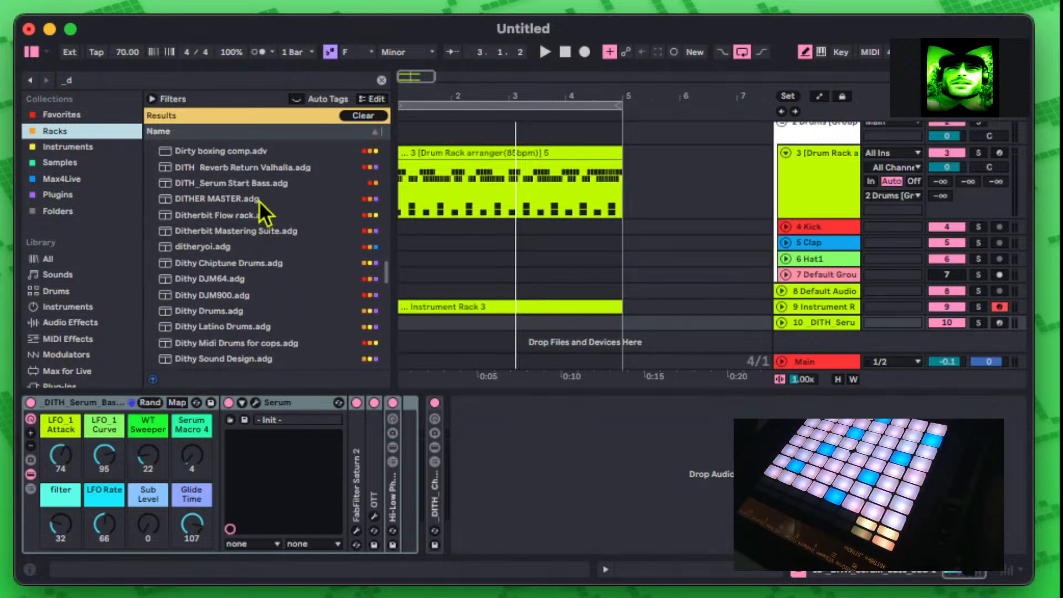
scroll(258, 201, up, 5)
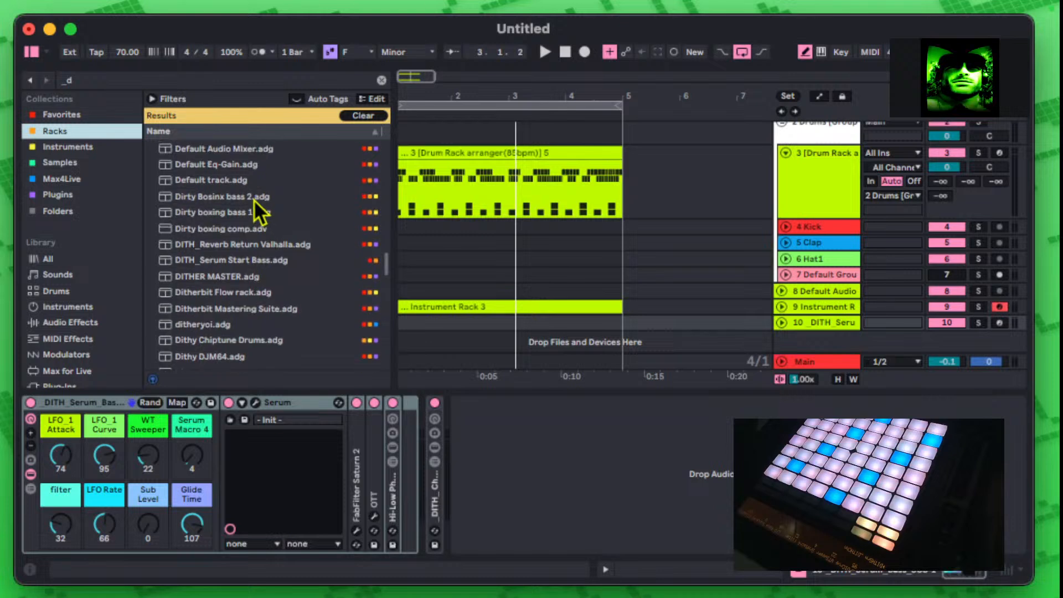
scroll(241, 193, up, 4)
scroll(242, 194, down, 15)
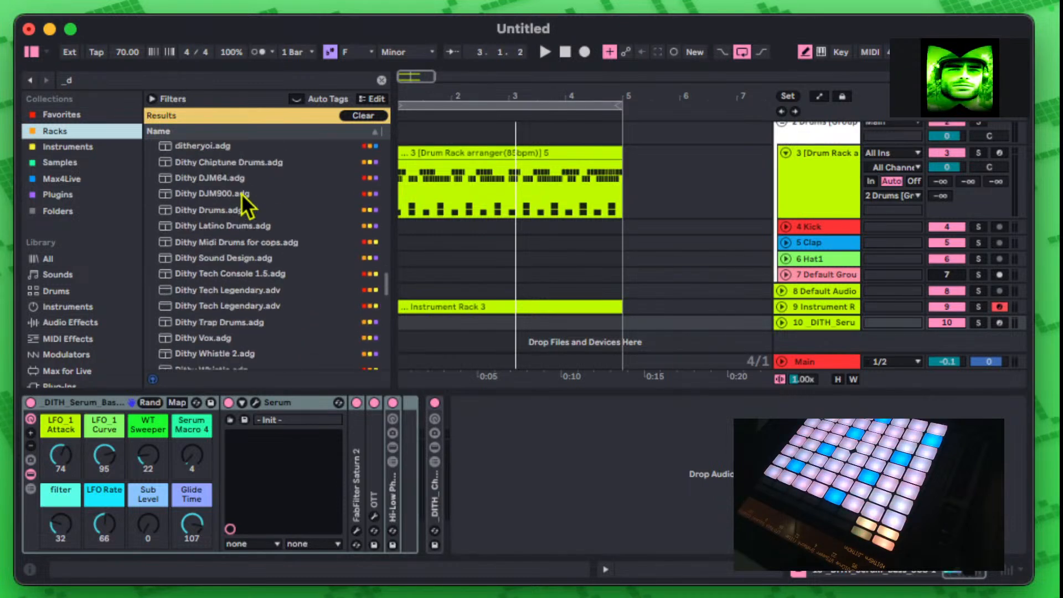
scroll(227, 254, down, 1)
scroll(228, 252, up, 4)
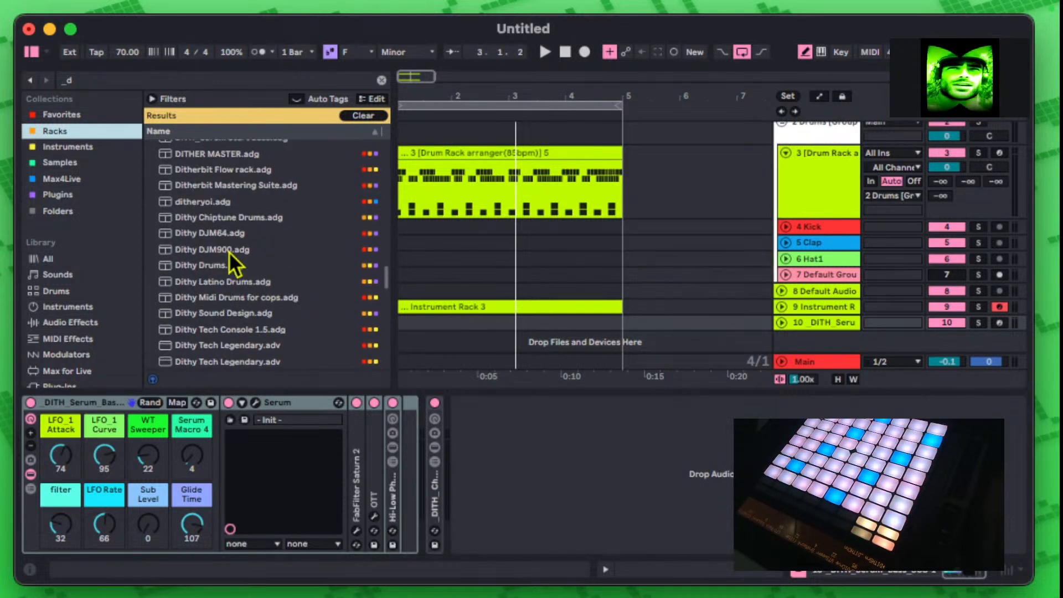
Step: Return to the _DITH_ racks in the Racks results and select the _DITH_Sub Tonal Erosion Module rack
scroll(231, 244, up, 11)
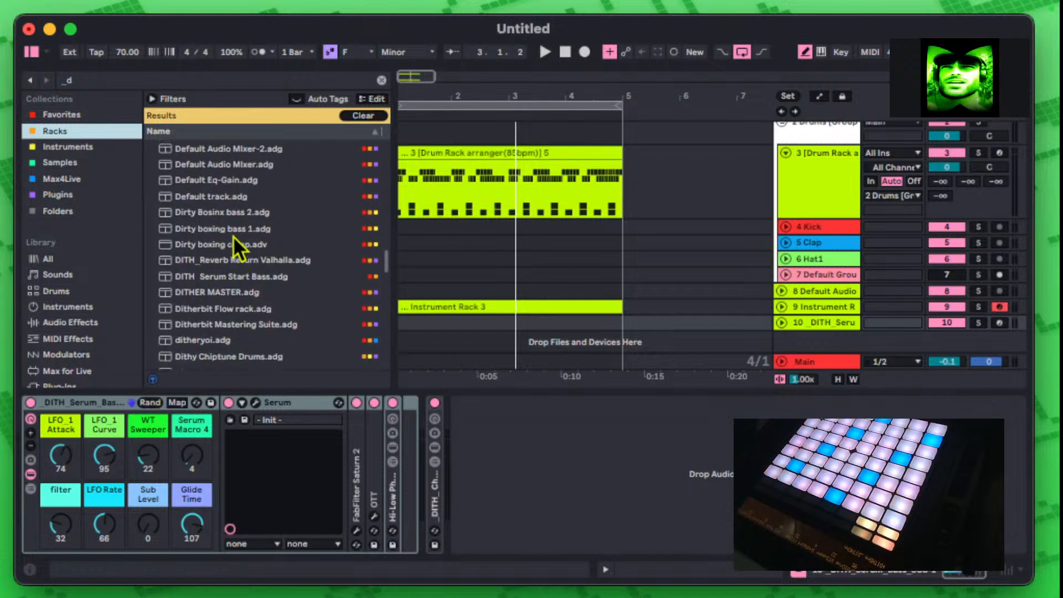
scroll(234, 235, up, 4)
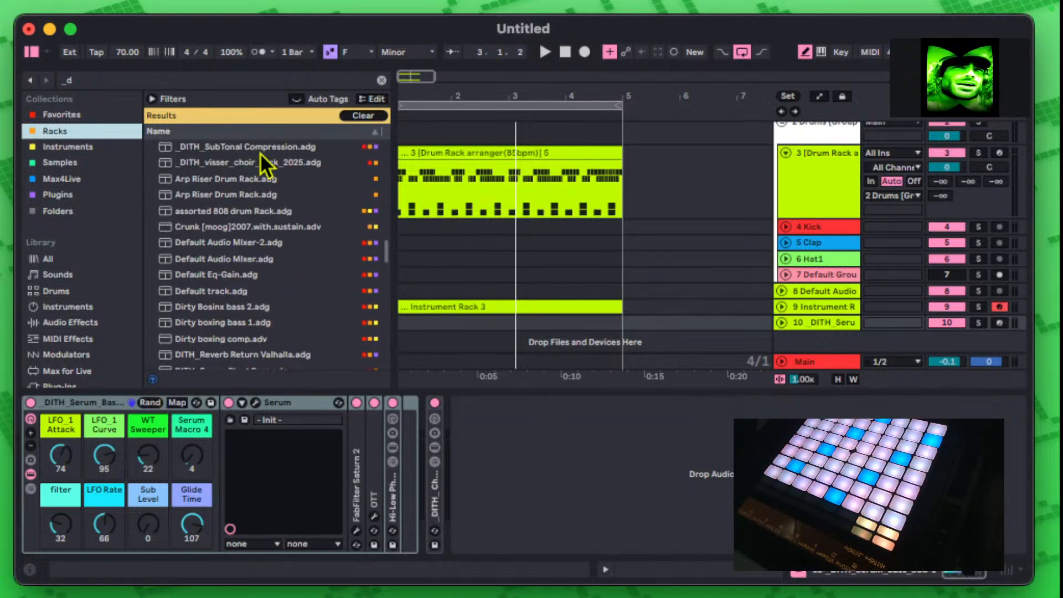
scroll(265, 177, up, 1)
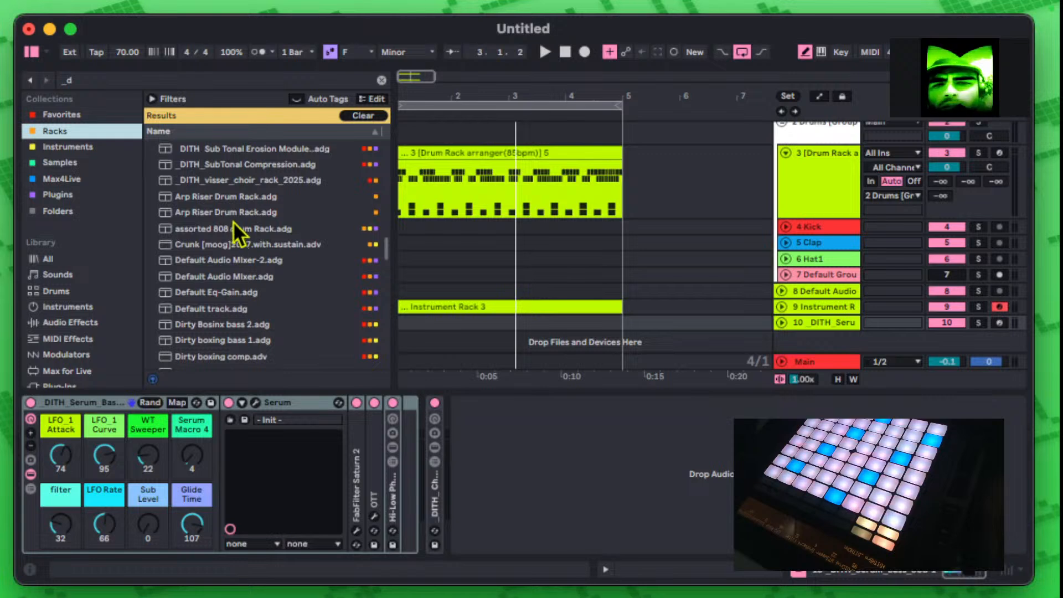
scroll(250, 229, down, 1)
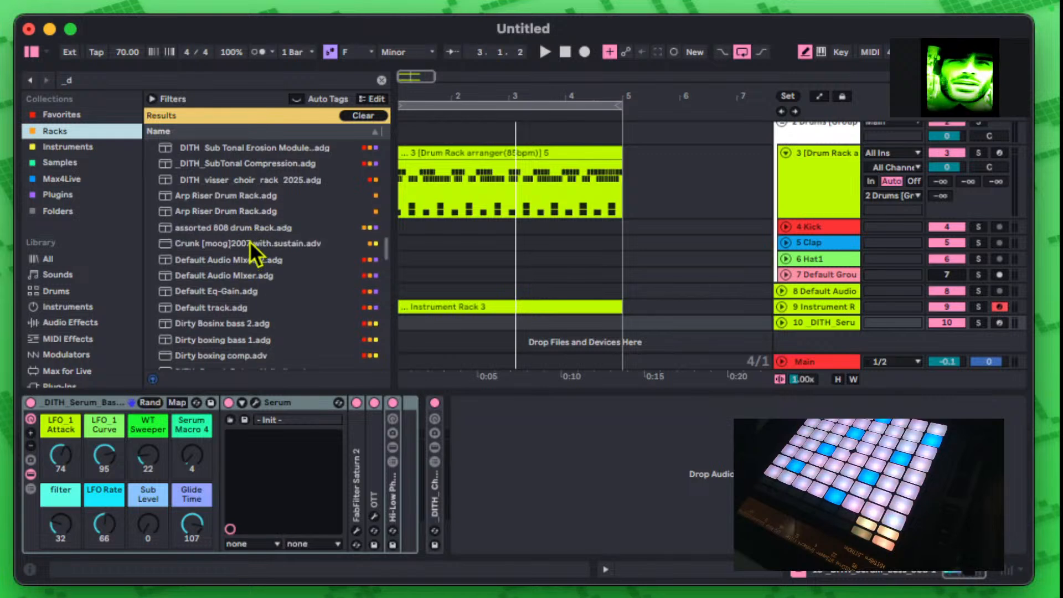
scroll(251, 219, up, 1)
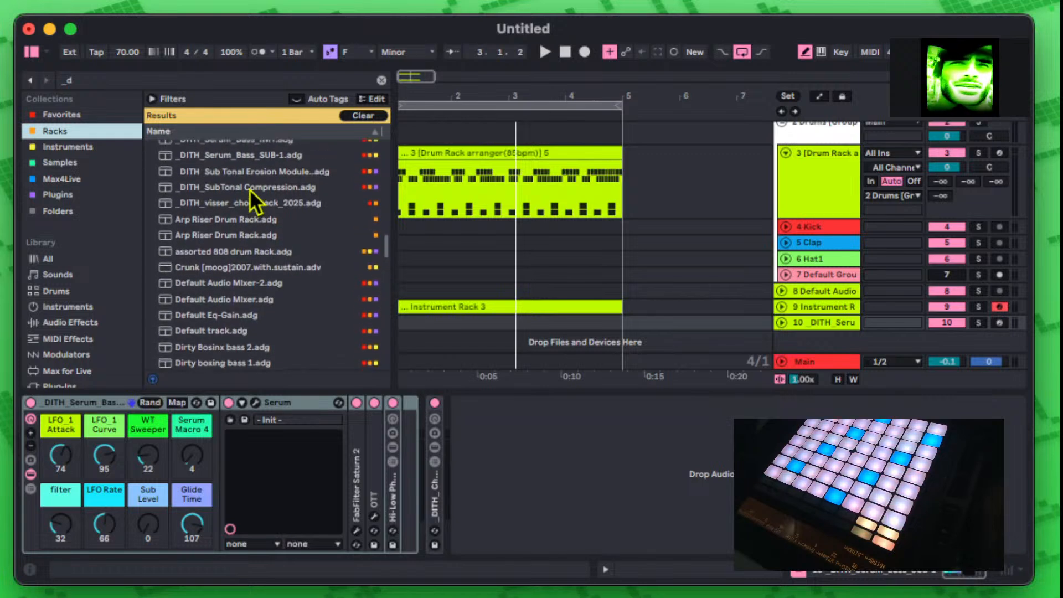
scroll(250, 190, up, 1)
click(248, 188)
scroll(247, 185, up, 1)
scroll(248, 185, up, 1)
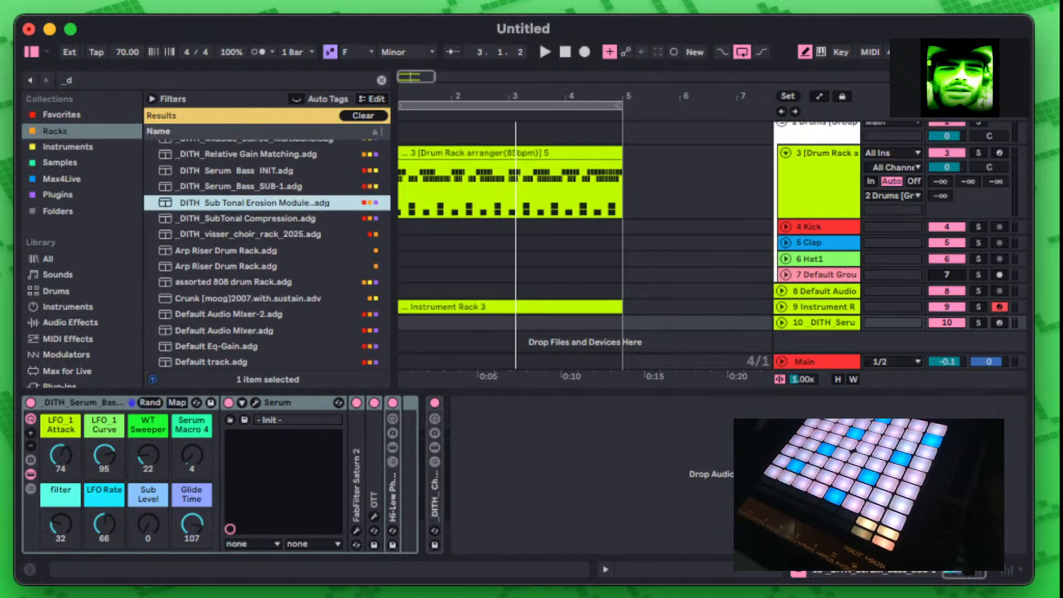
key(super+Tab)
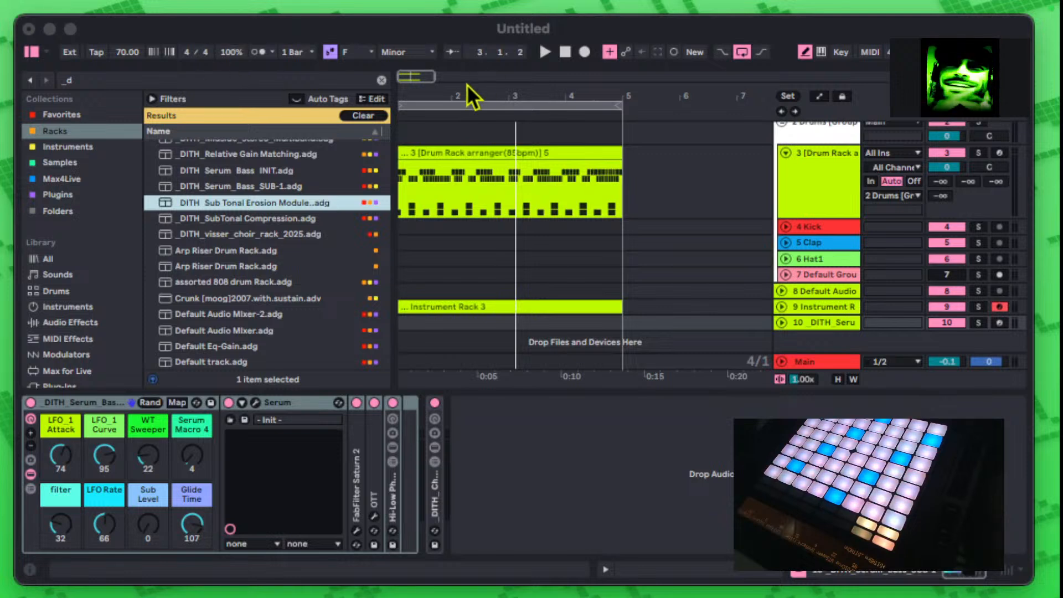
click(133, 14)
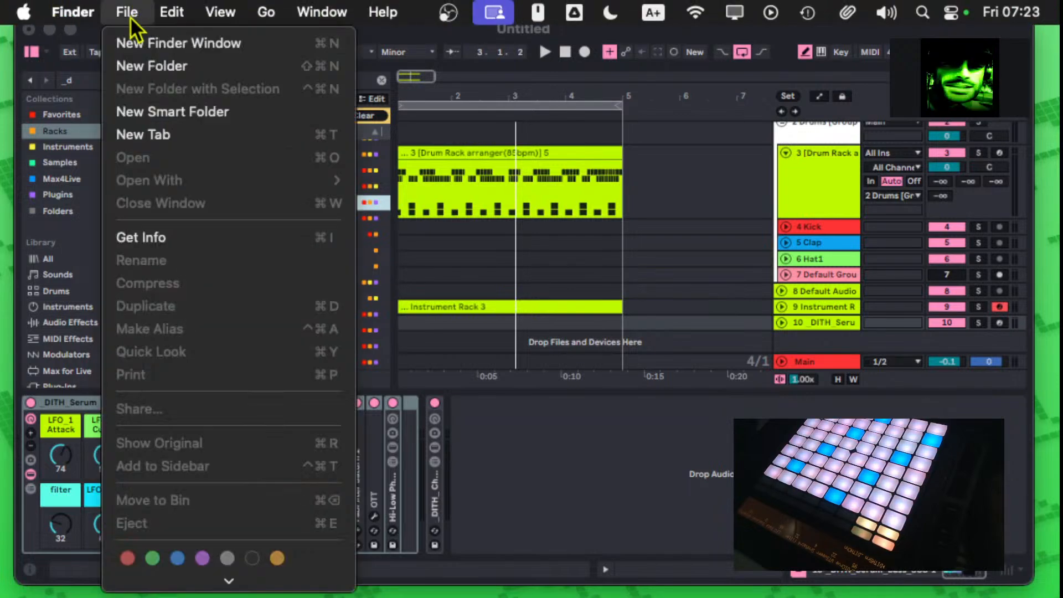
click(394, 30)
click(521, 117)
Step: Open Live's Link, Tempo & MIDI settings, examine the control surfaces and MIDI ports, and minimise the Settings window
mouse_move(237, 2)
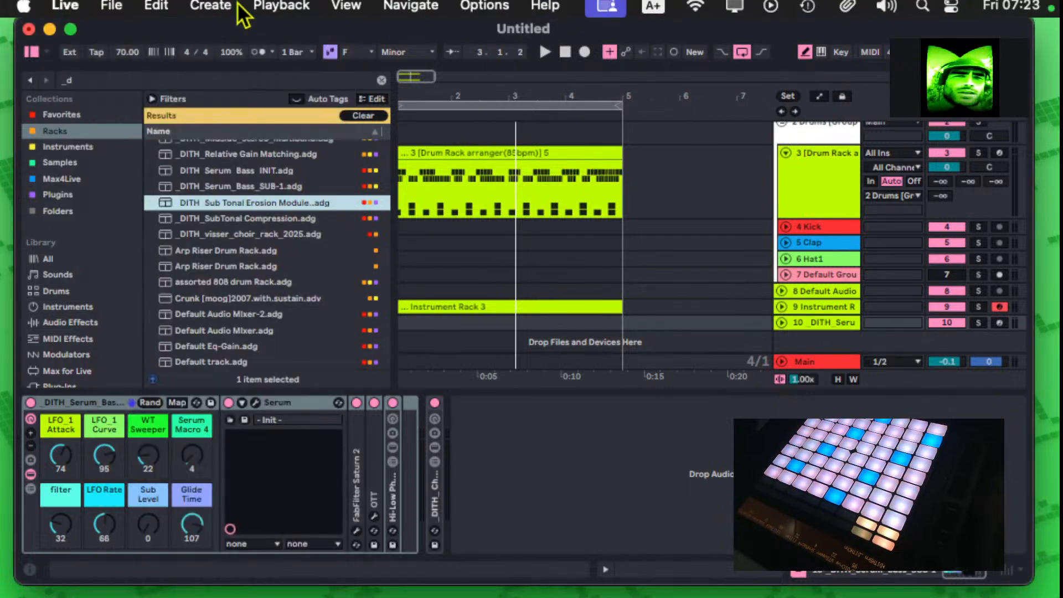
click(70, 13)
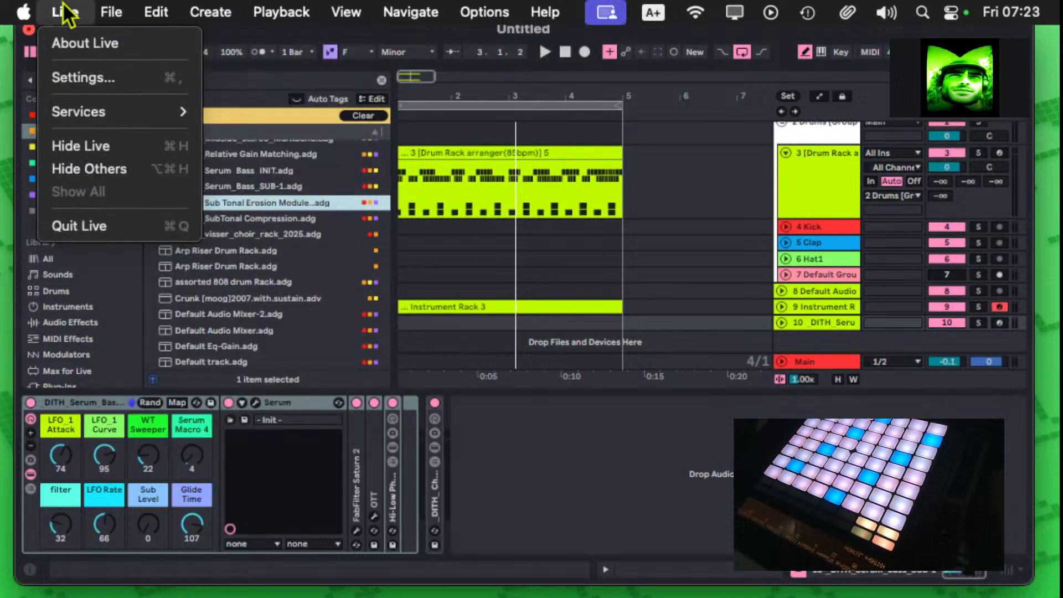
click(81, 72)
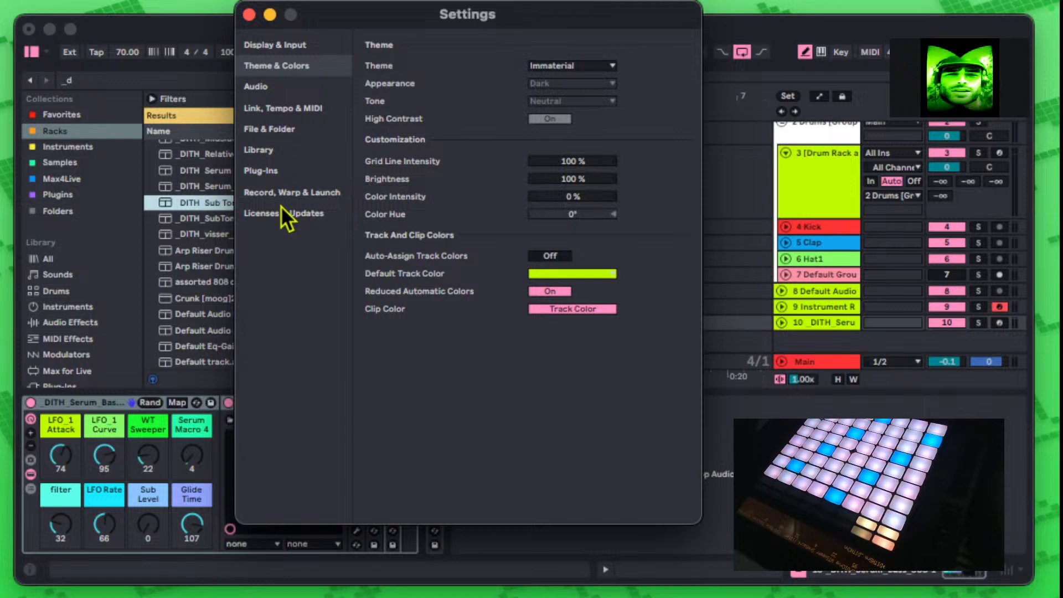
click(281, 110)
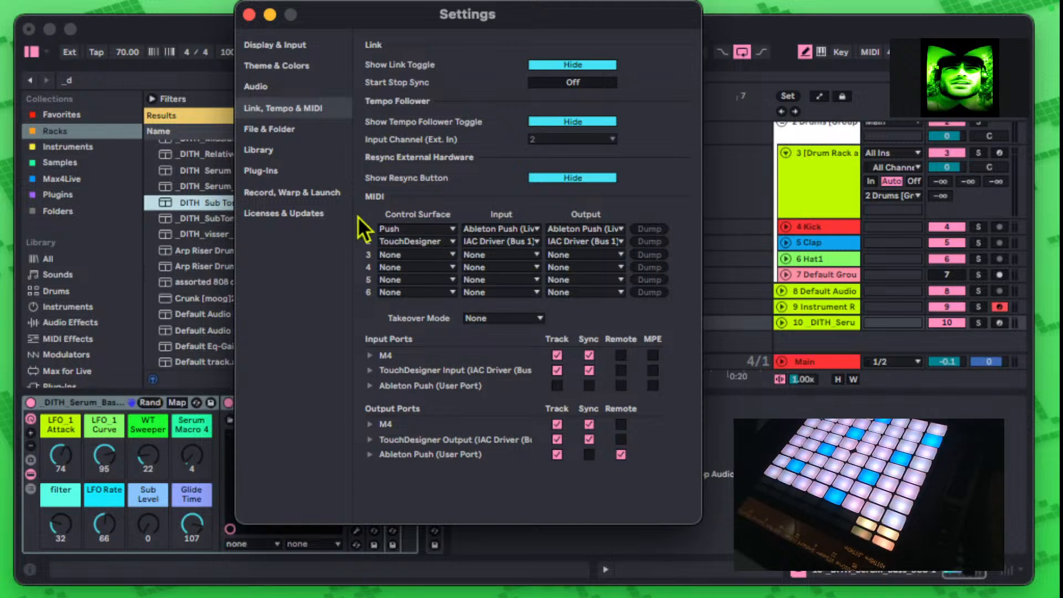
click(268, 18)
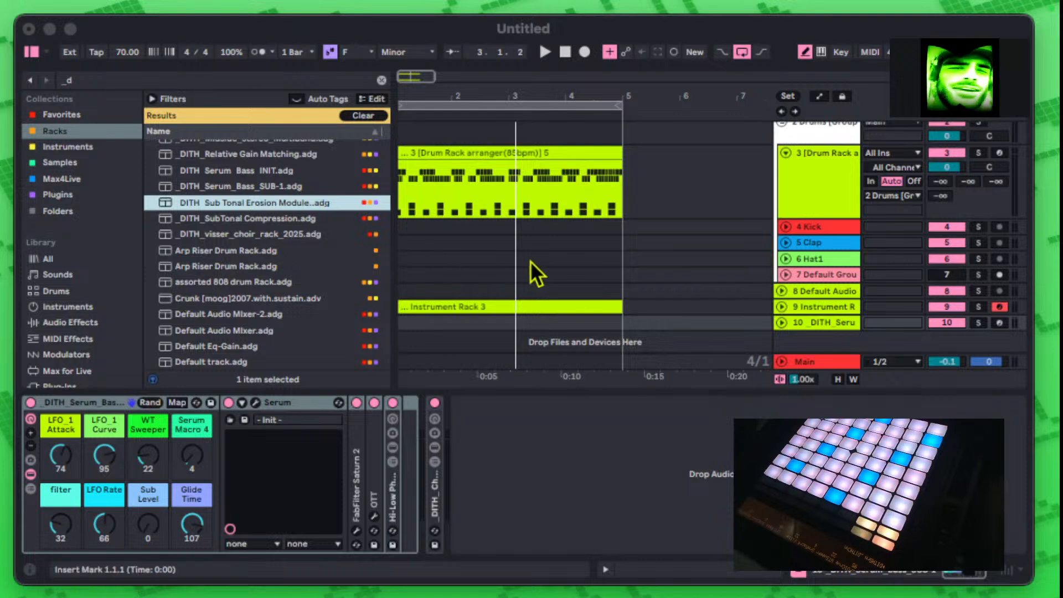
scroll(214, 249, down, 5)
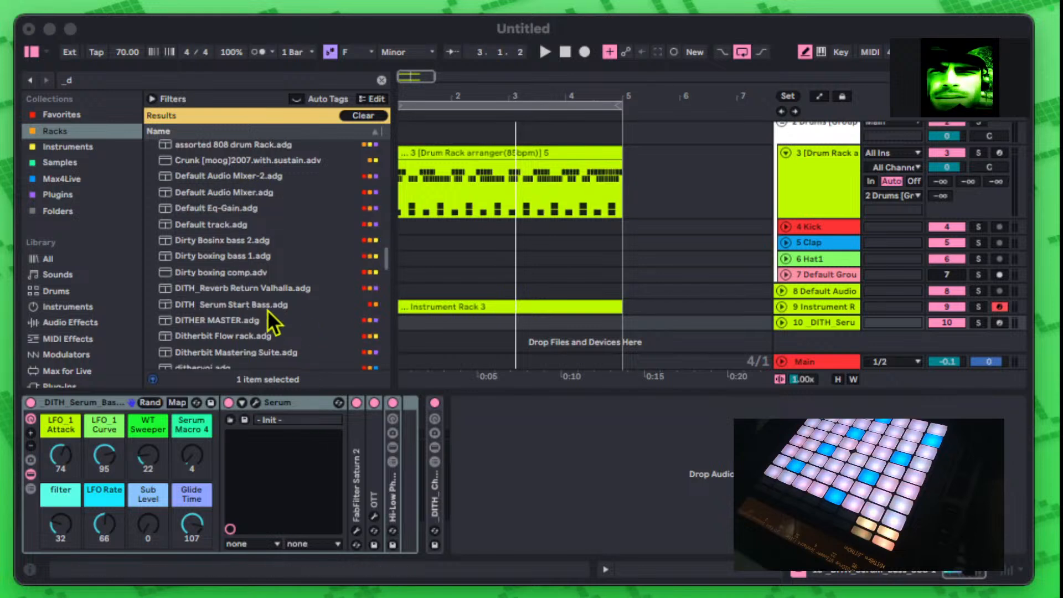
scroll(265, 310, down, 5)
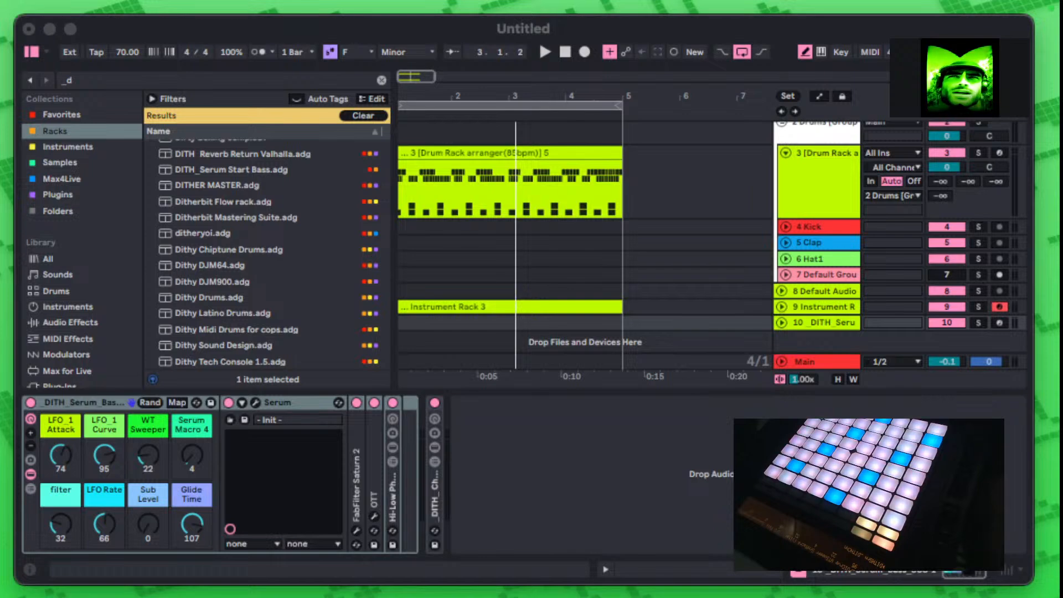
Step: Switch to TouchDesigner's NewProject.1.toe, examine the replicator1 network and its replicated items, and reposition the window over Live
drag(835, 125, 760, 47)
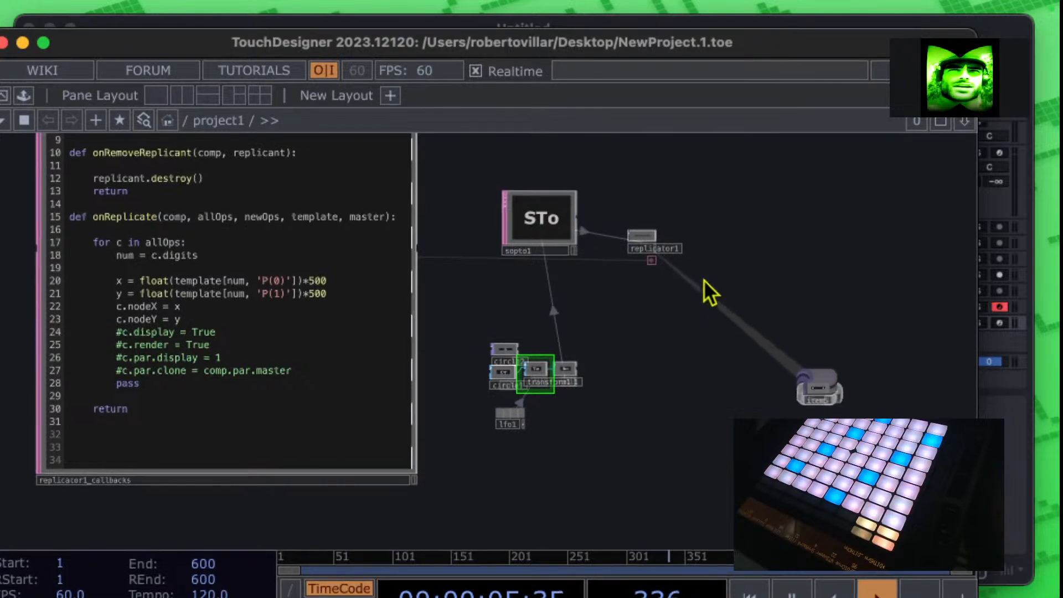
drag(890, 203, 875, 247)
scroll(432, 190, down, 5)
scroll(437, 208, up, 2)
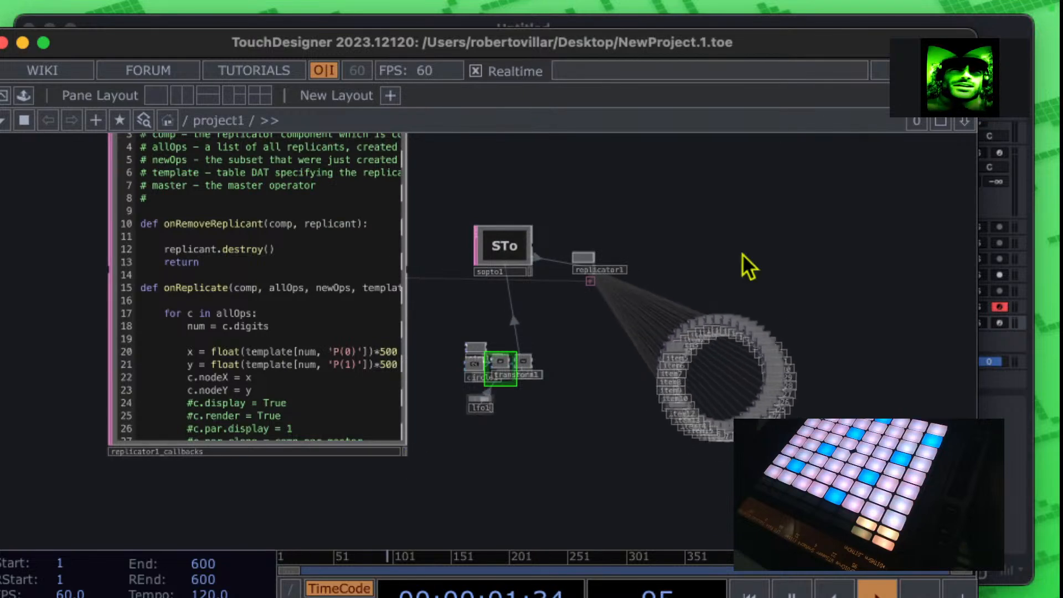
drag(975, 36, 932, 55)
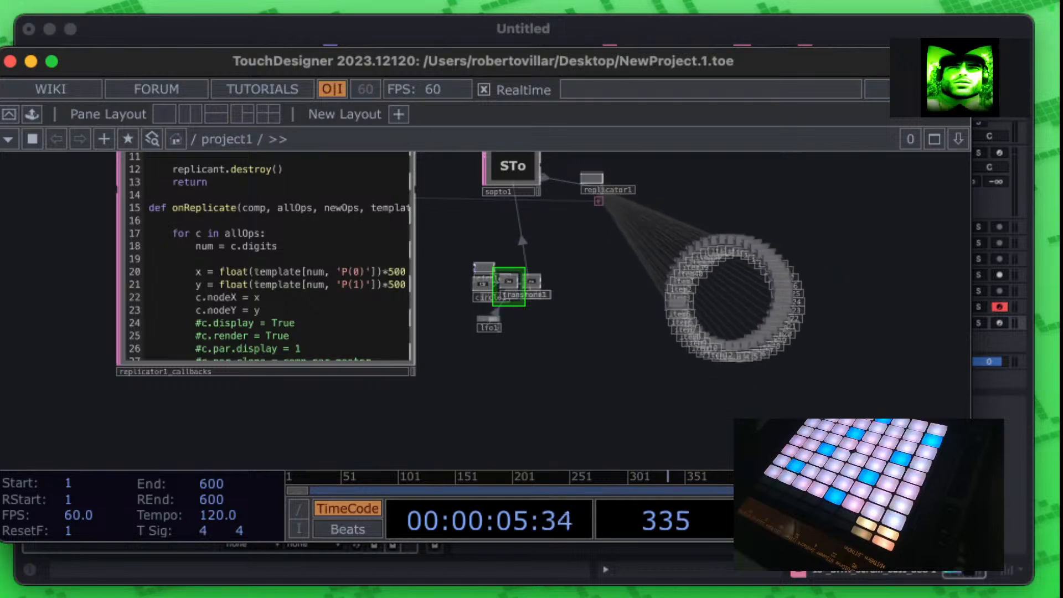
Step: Shrink the replicator1_callbacks DAT node beside the replicator1 network
drag(460, 238, 482, 328)
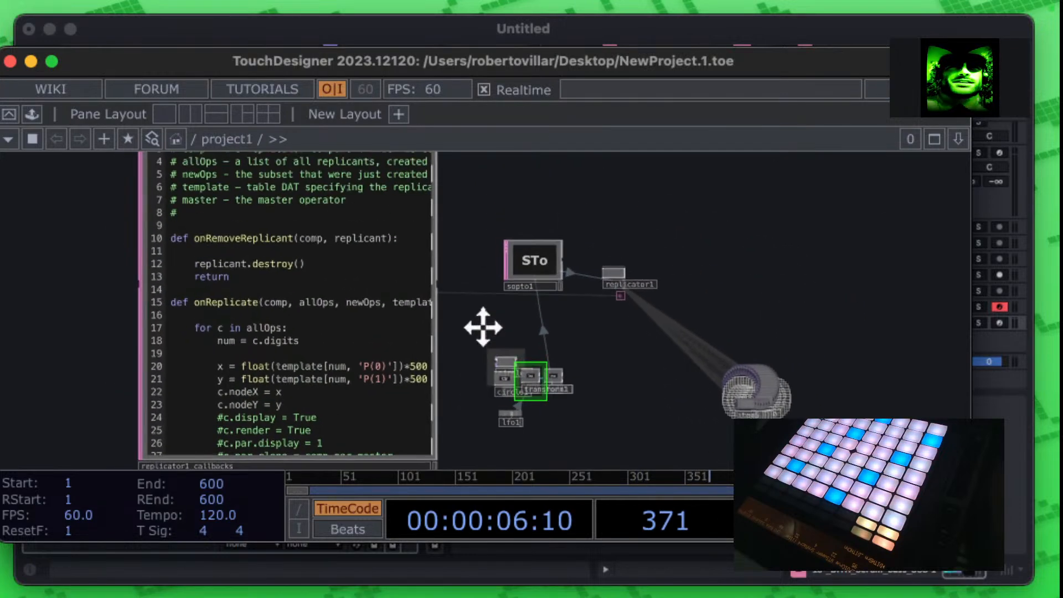
drag(485, 234, 495, 315)
click(441, 197)
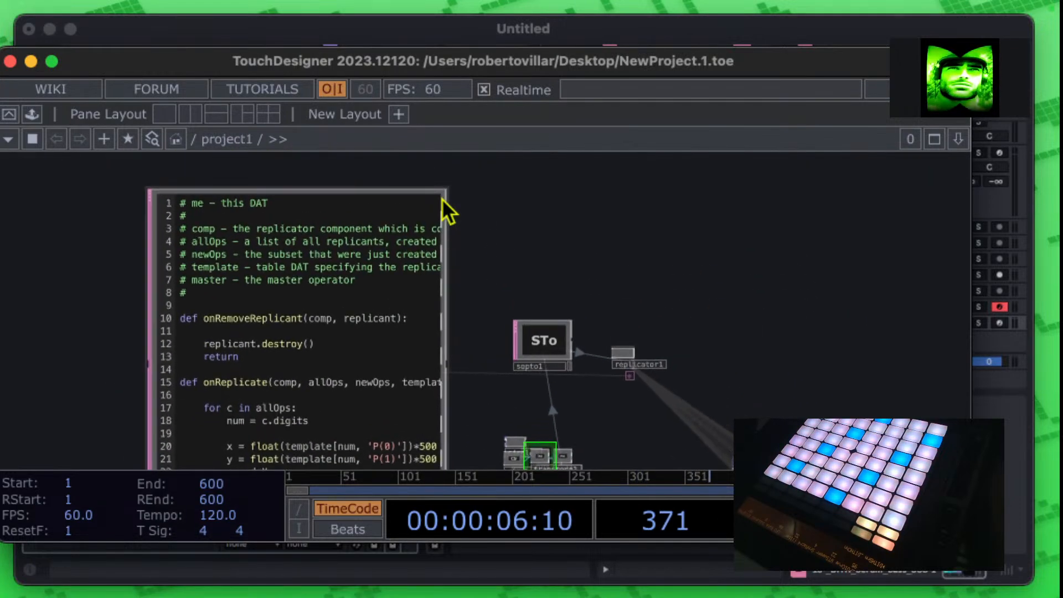
drag(441, 188, 405, 417)
drag(437, 310, 464, 152)
drag(428, 374, 379, 340)
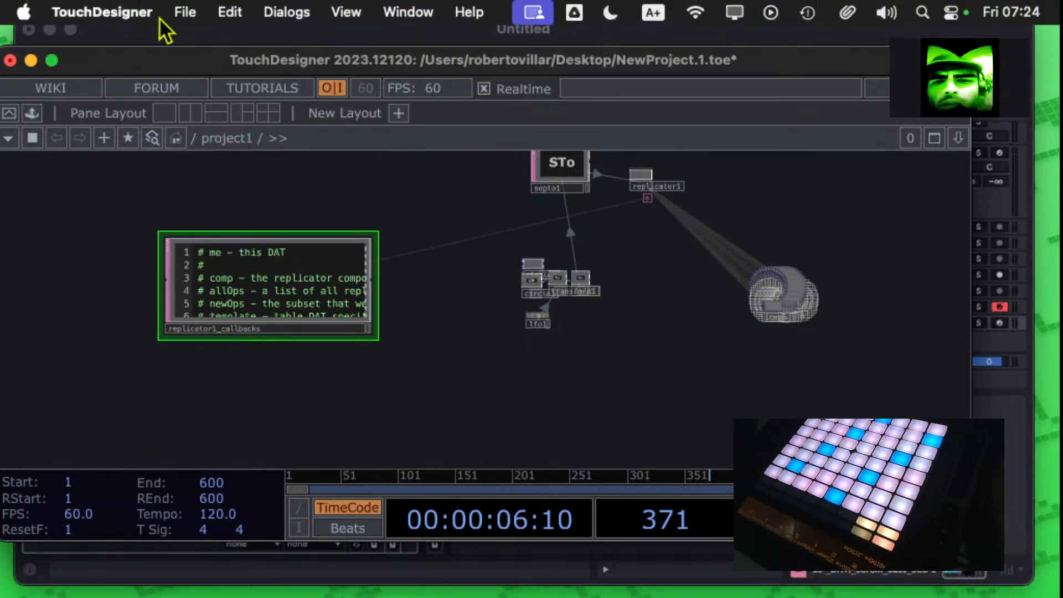
Step: Start a new TouchDesigner project, discarding the unsaved changes to NewProject.1.toe
click(184, 12)
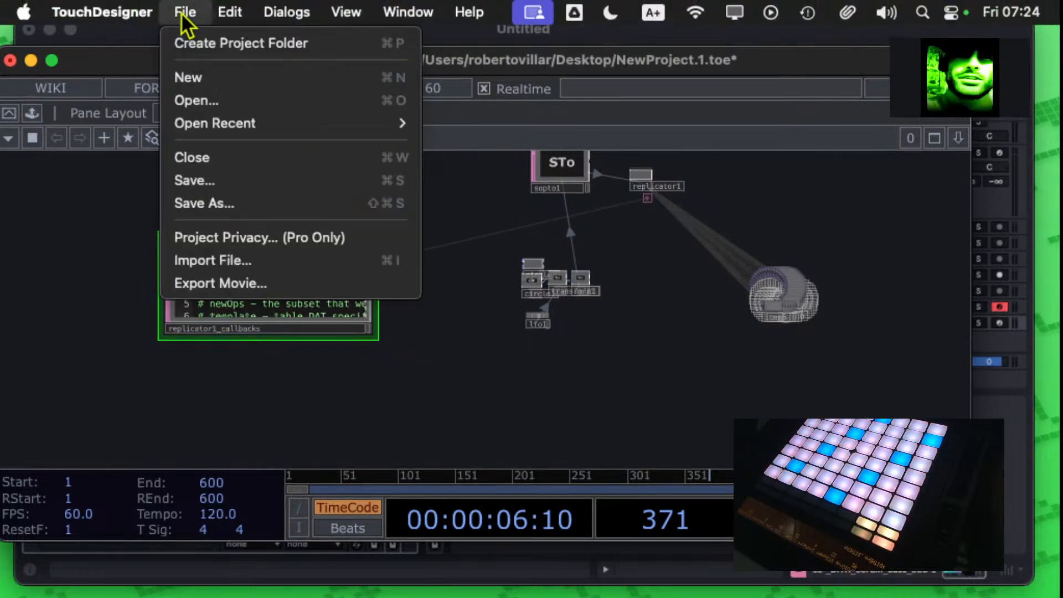
click(203, 76)
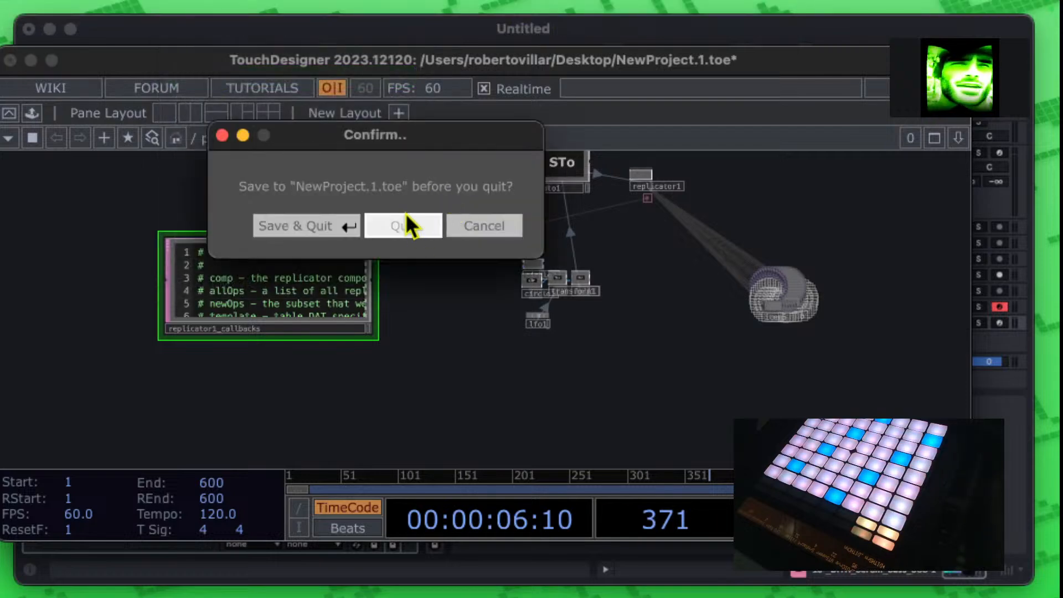
click(405, 224)
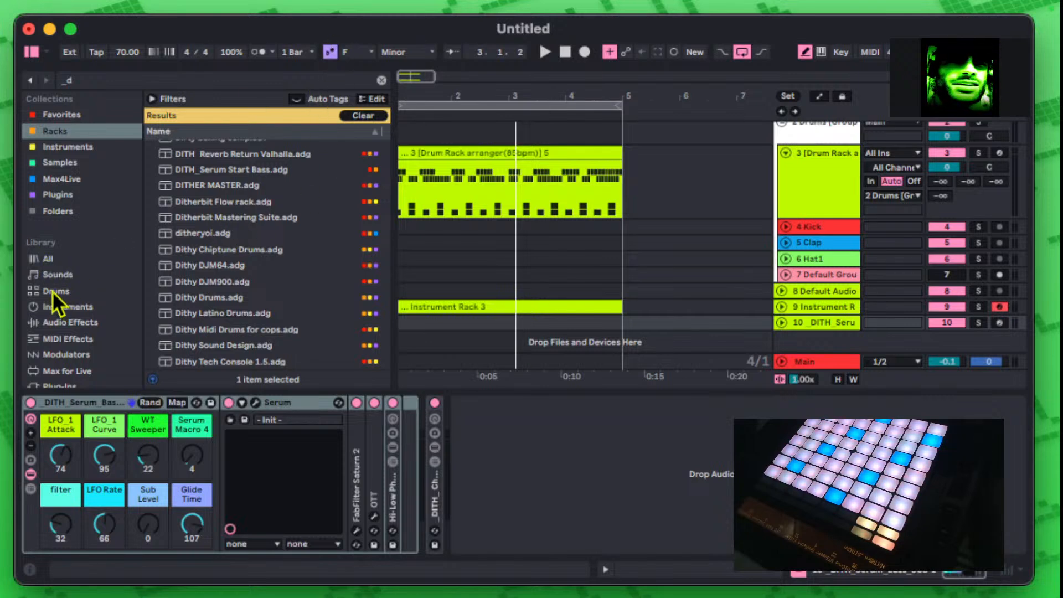
Step: In Live, search the Max for Live library for "tda" and look through the TDA devices
scroll(62, 337, down, 1)
click(62, 348)
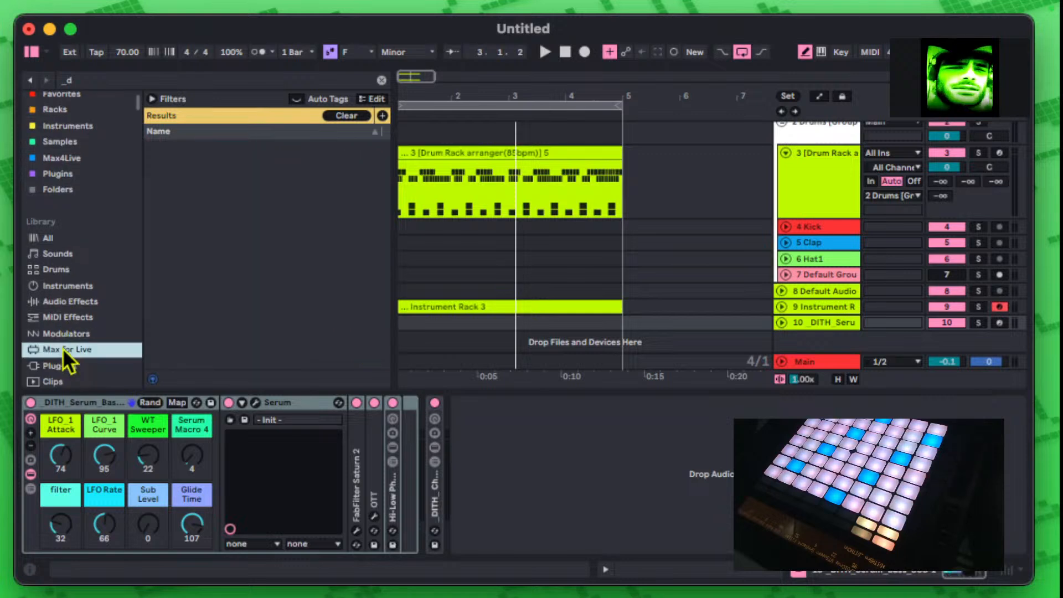
click(382, 80)
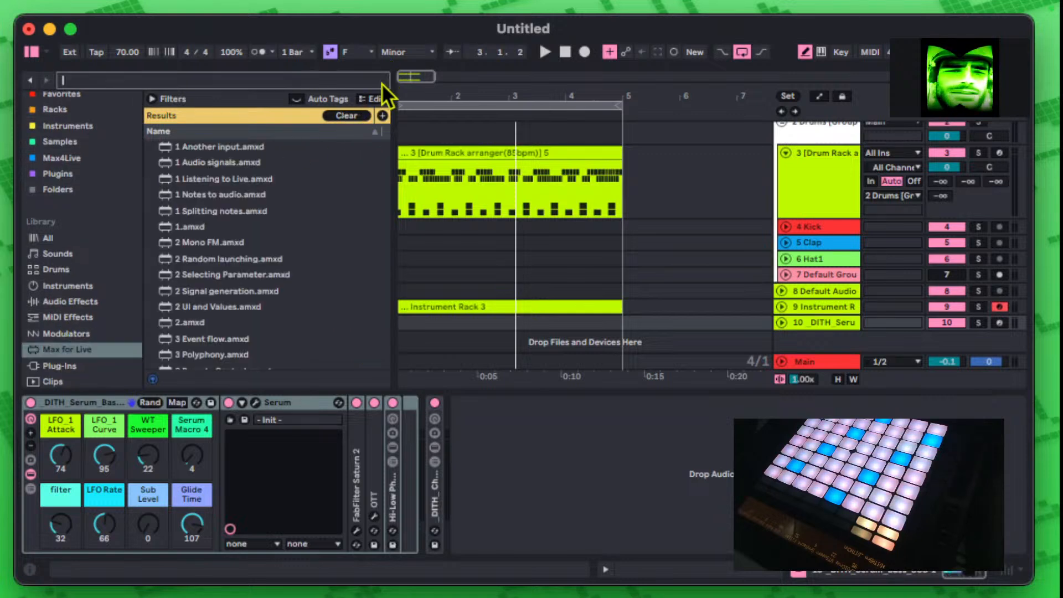
text(tda)
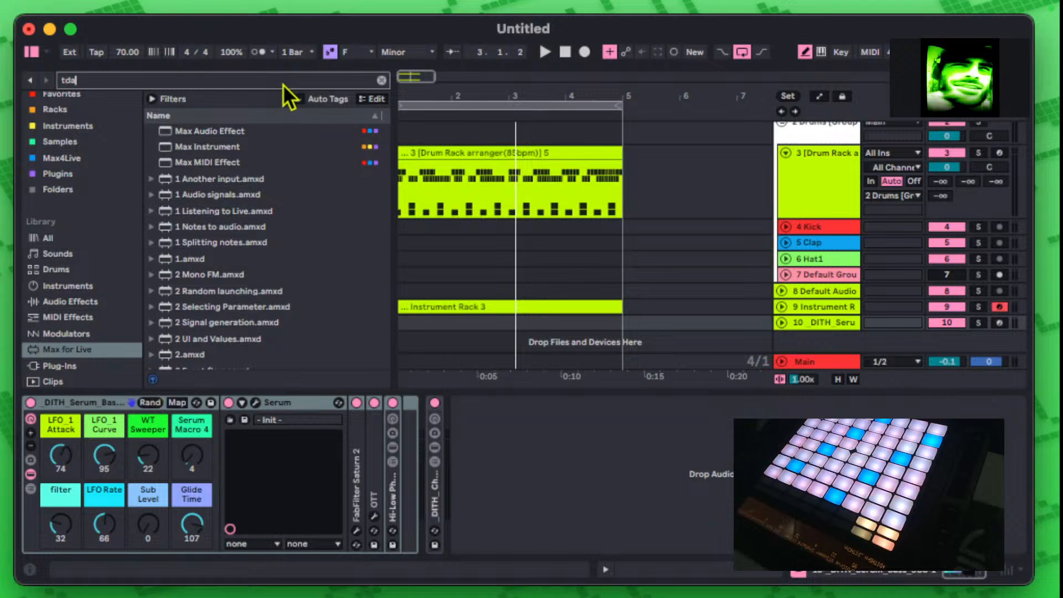
scroll(228, 188, down, 3)
scroll(215, 319, up, 3)
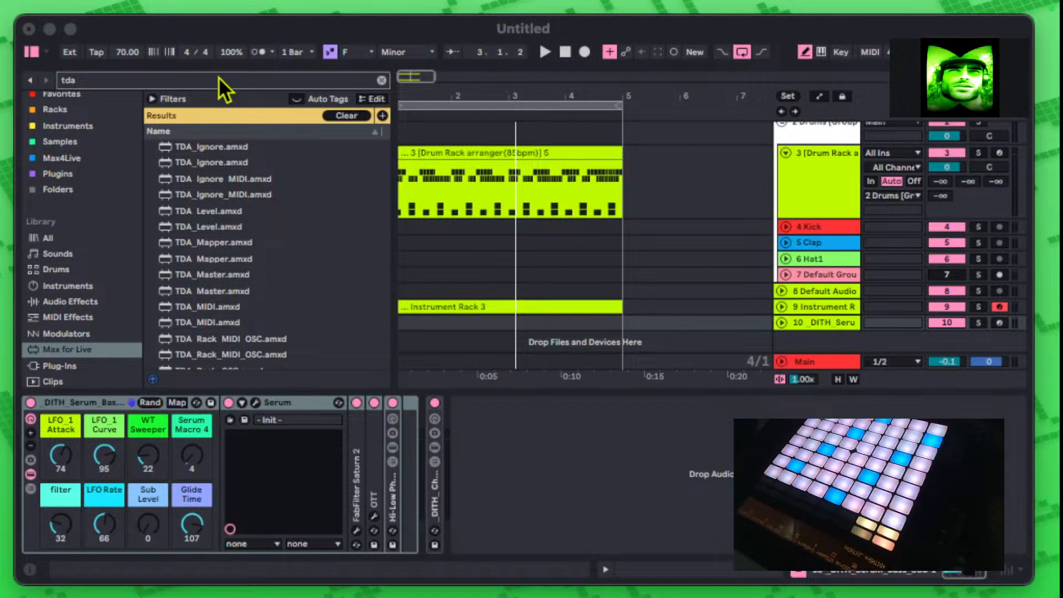
scroll(221, 299, down, 3)
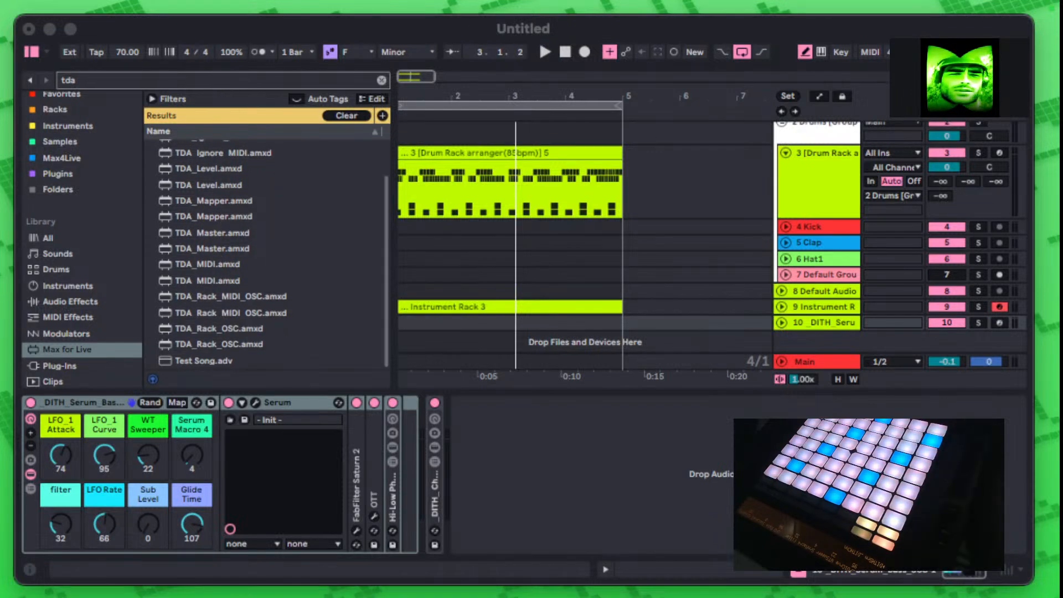
Step: Switch to the new TouchDesigner project, open the palette's TDAbleton Live 11+ components, and hide the empty parameter window
drag(1062, 153, 769, 45)
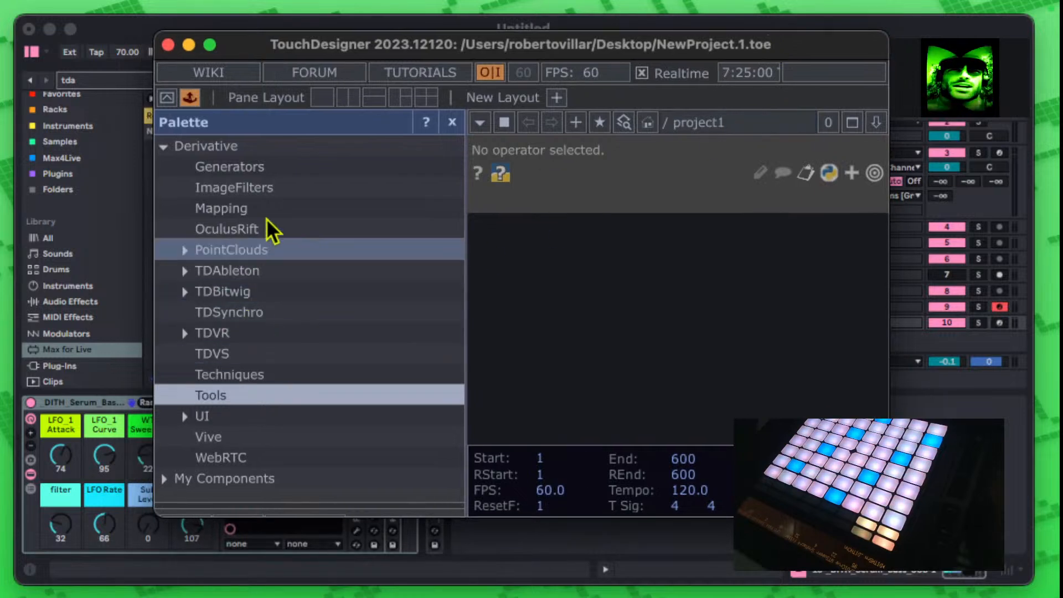
click(190, 97)
click(187, 97)
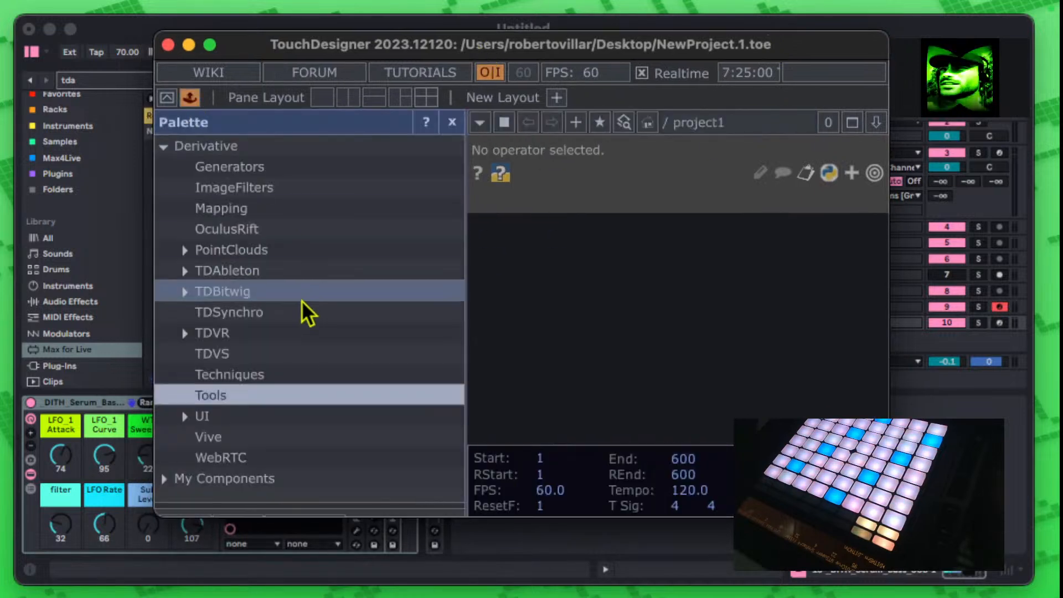
click(184, 271)
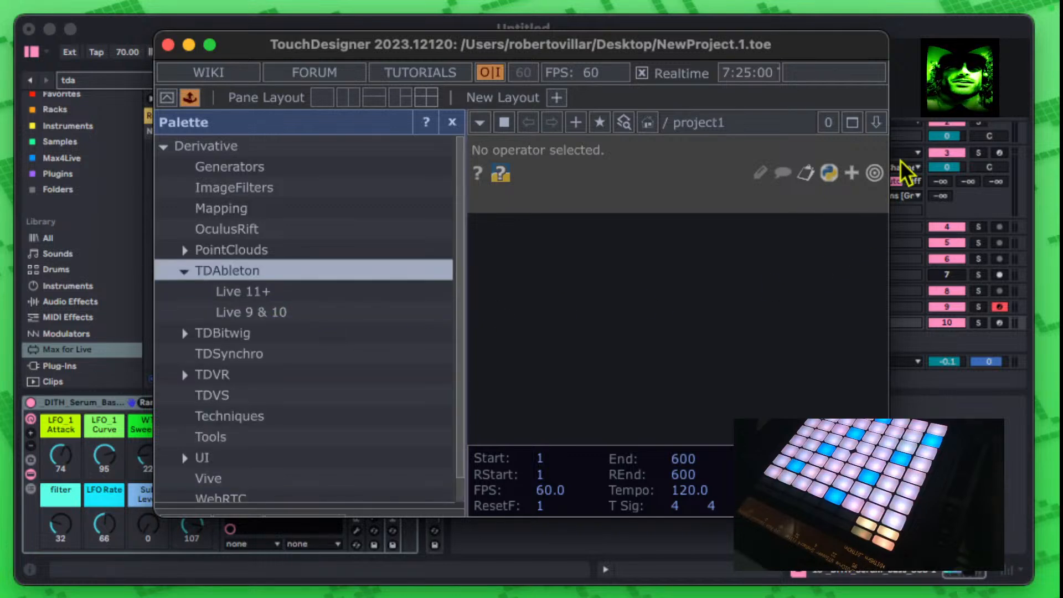
click(244, 291)
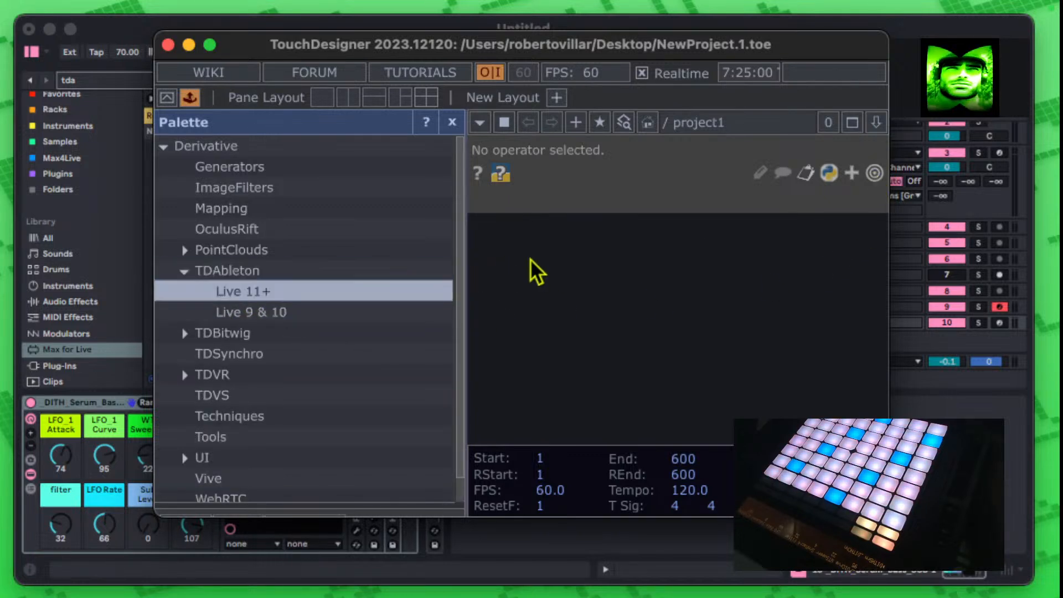
click(874, 173)
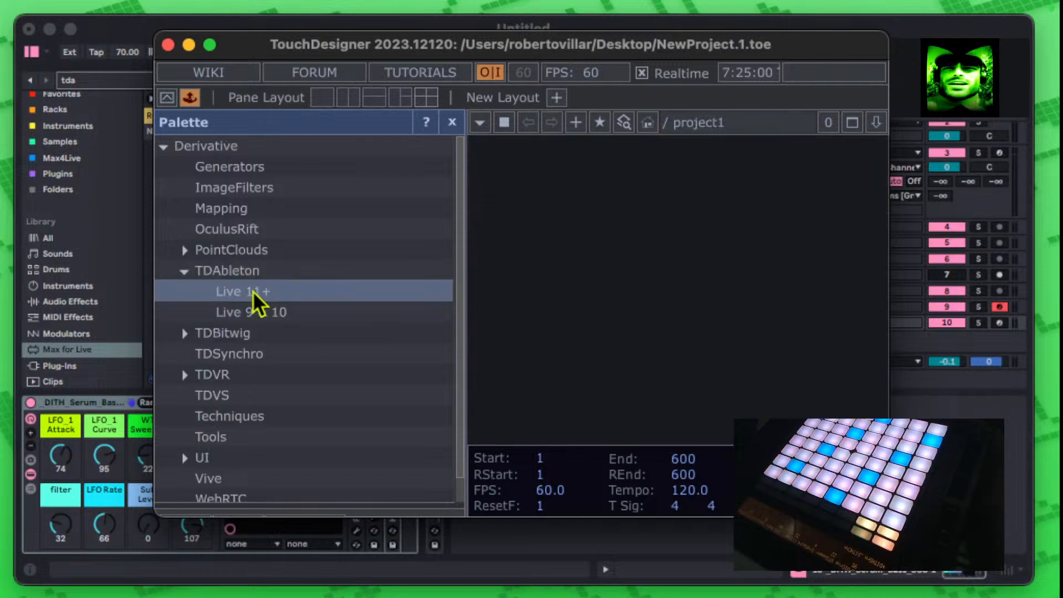
Step: Add the tdAbletonPackage component to project1 and create its TDA Master device with the song name TD Song
scroll(375, 427, down, 1)
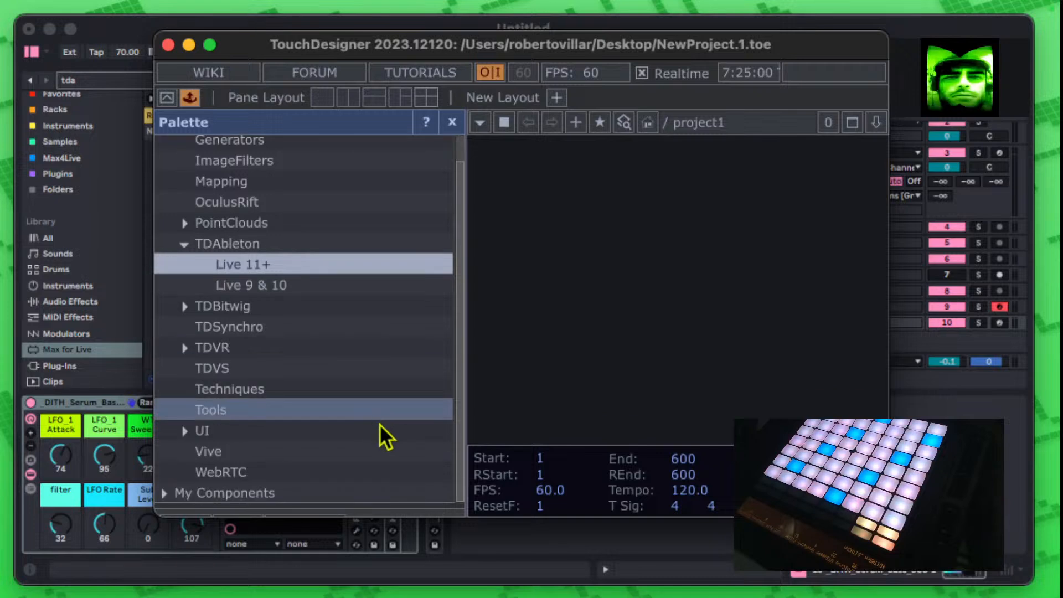
drag(361, 518, 349, 596)
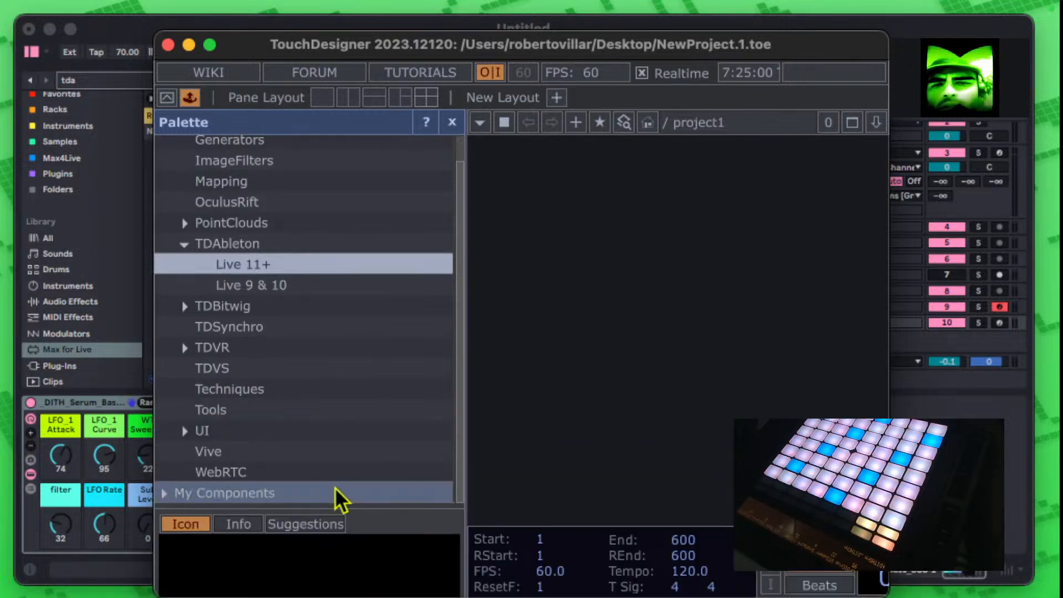
drag(281, 505, 318, 277)
scroll(248, 337, down, 5)
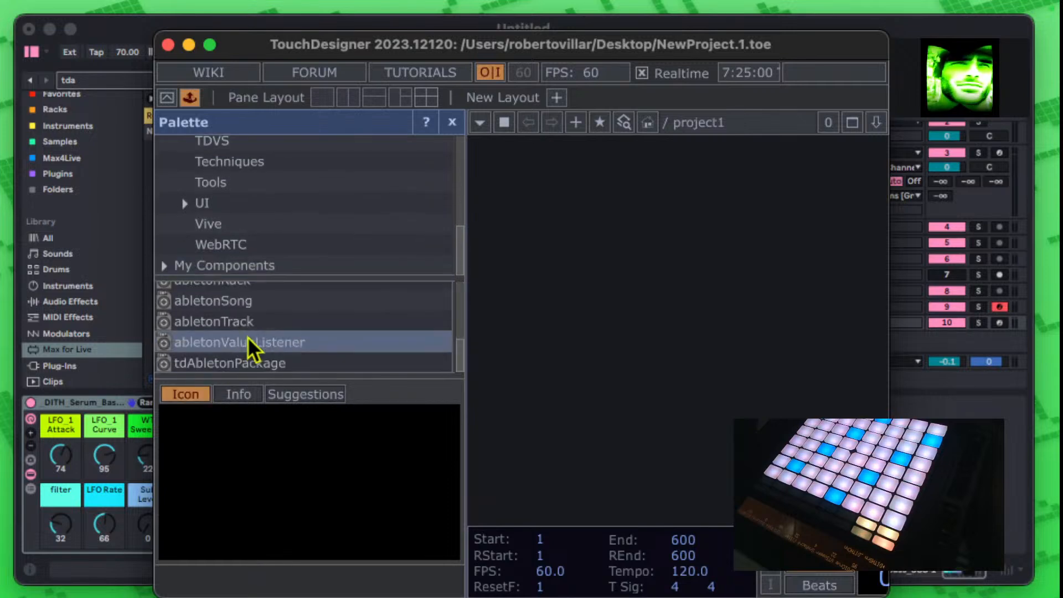
drag(256, 364, 637, 255)
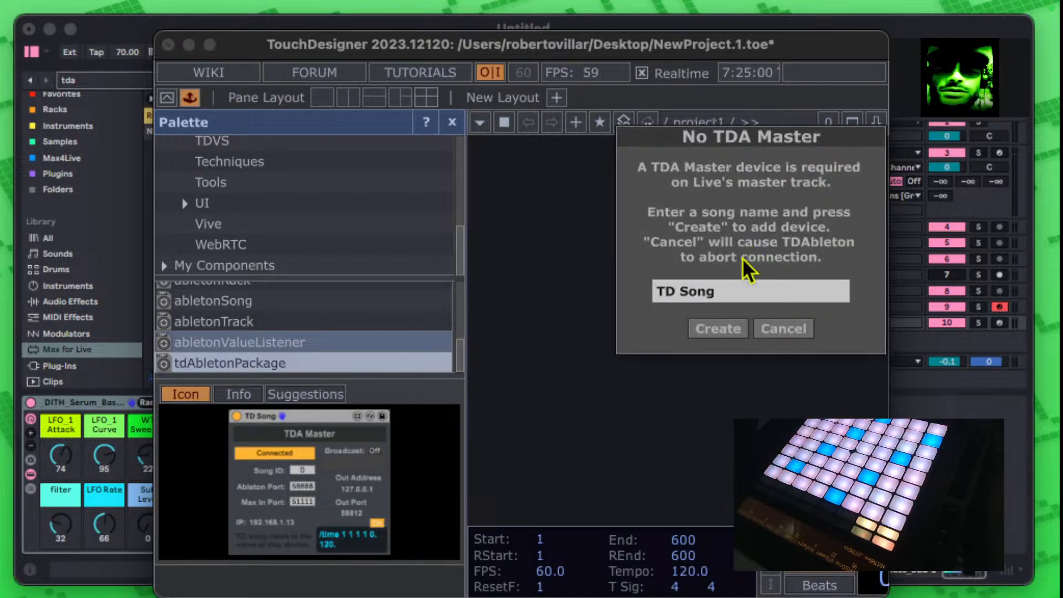
click(733, 329)
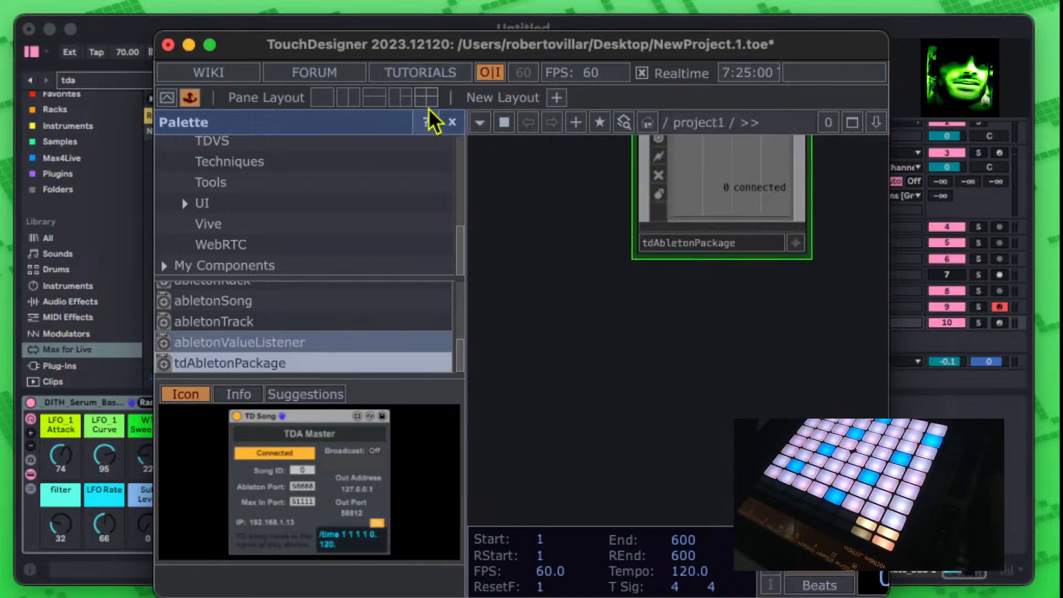
Step: Close the palette, bring tdAbletonPackage into view, and briefly examine its Utilities parameters
click(453, 121)
drag(647, 393, 503, 383)
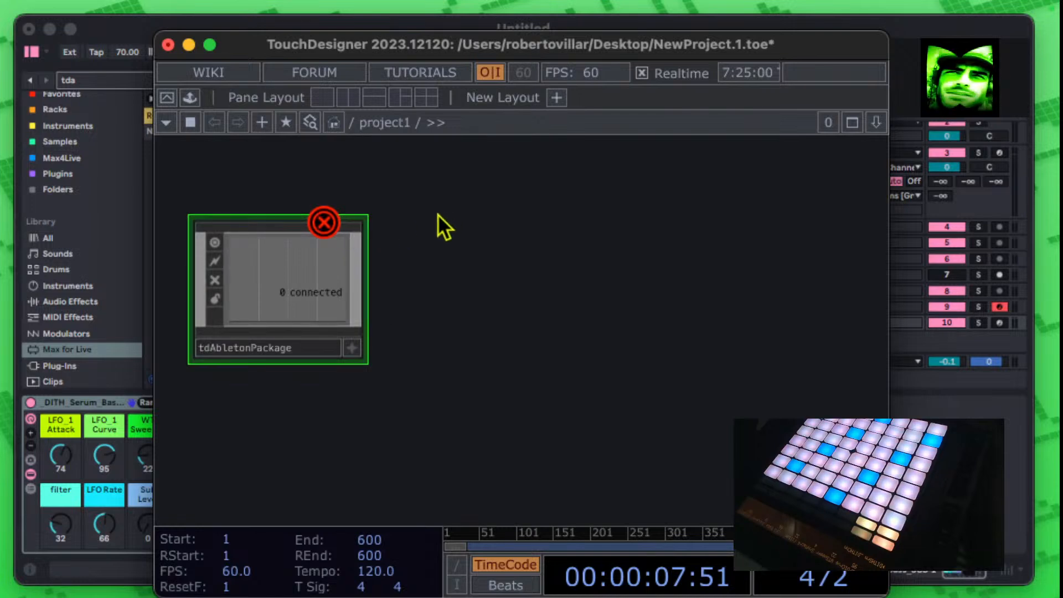
key(p)
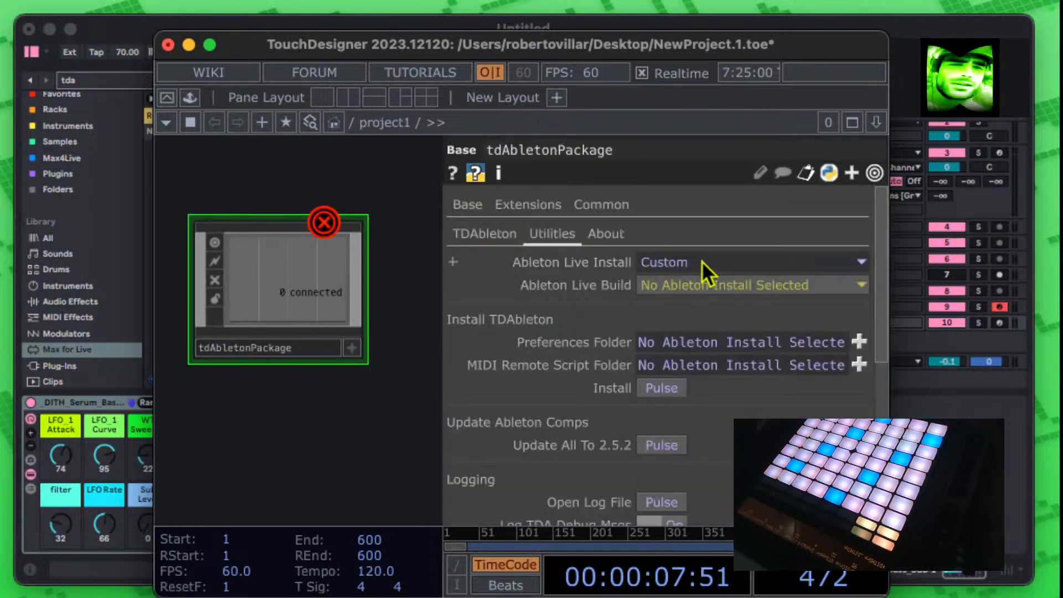
key(p)
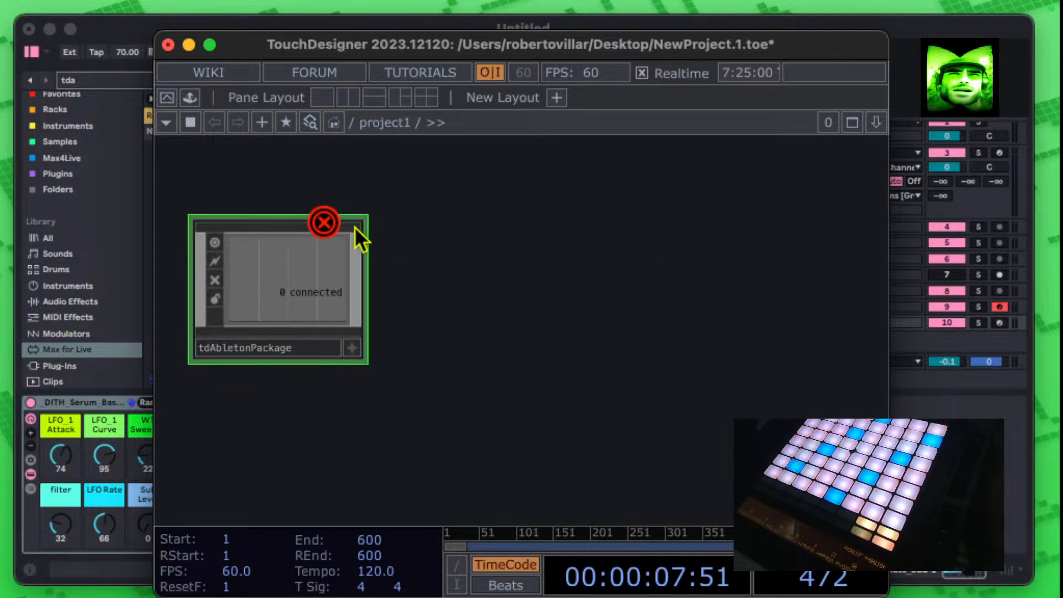
Step: Split the network workspace into one large and two stacked small panes, with tdAbletonPackage's parameters hidden in the large pane
key(p)
click(398, 98)
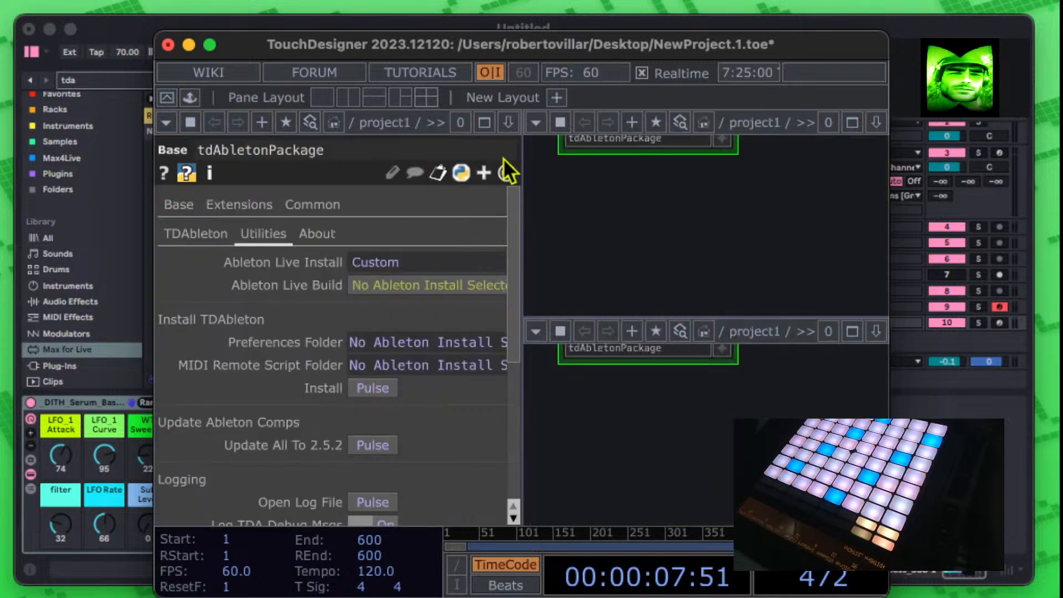
click(507, 171)
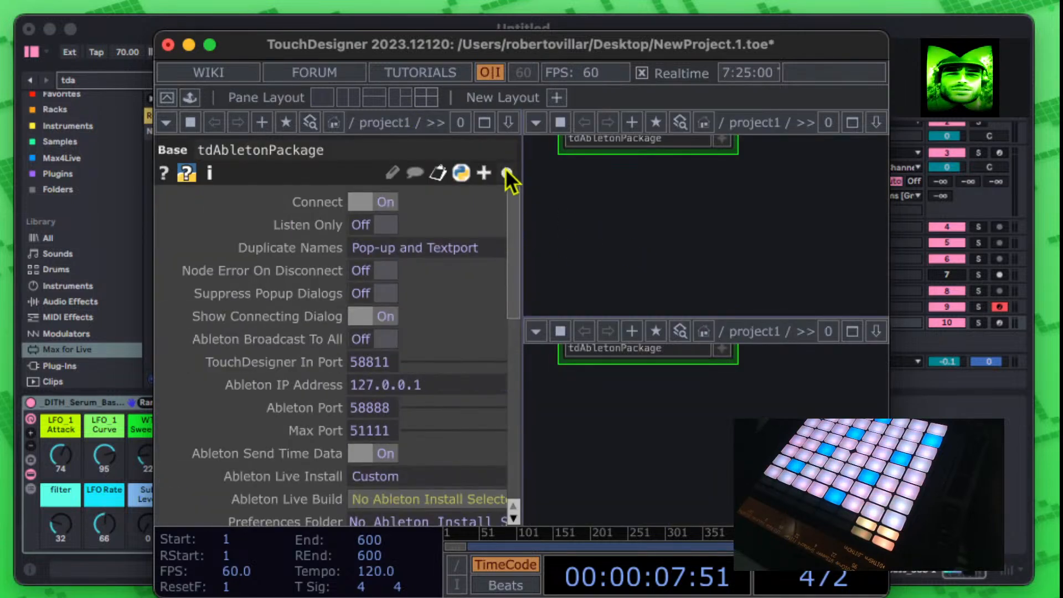
key(p)
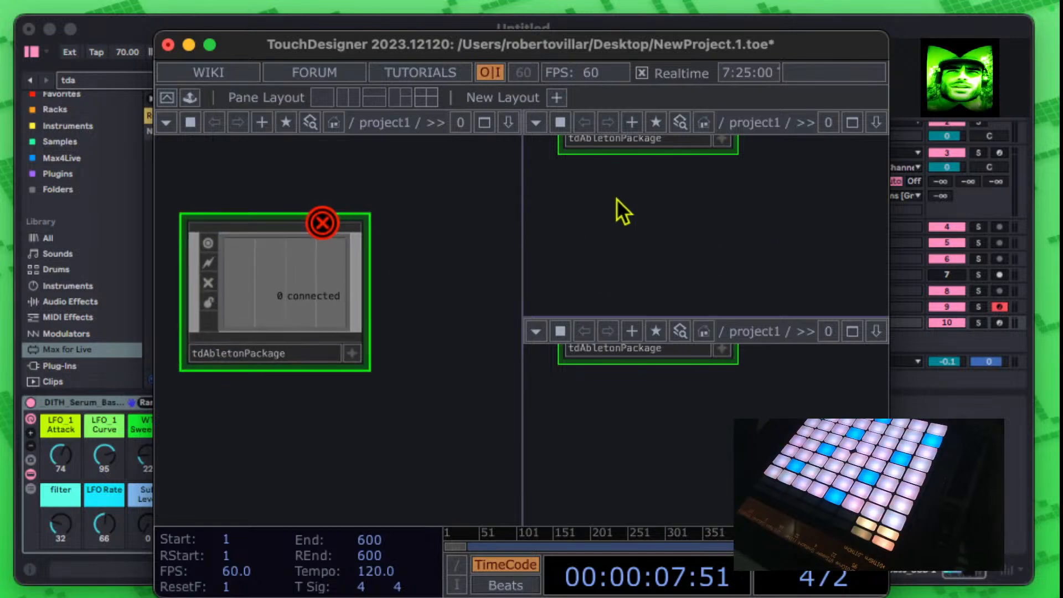
scroll(407, 241, down, 3)
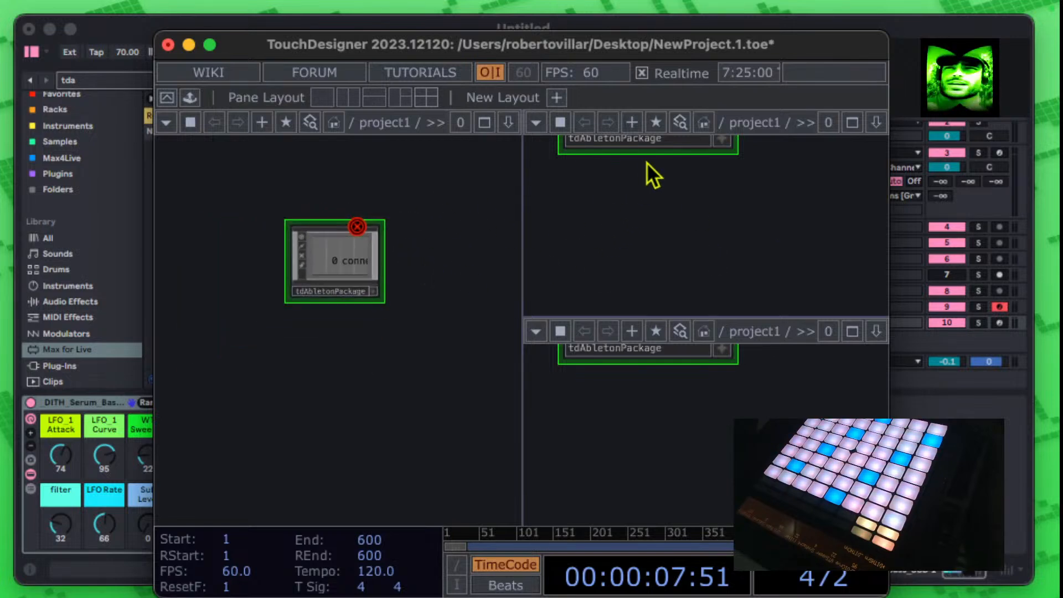
drag(774, 188, 774, 283)
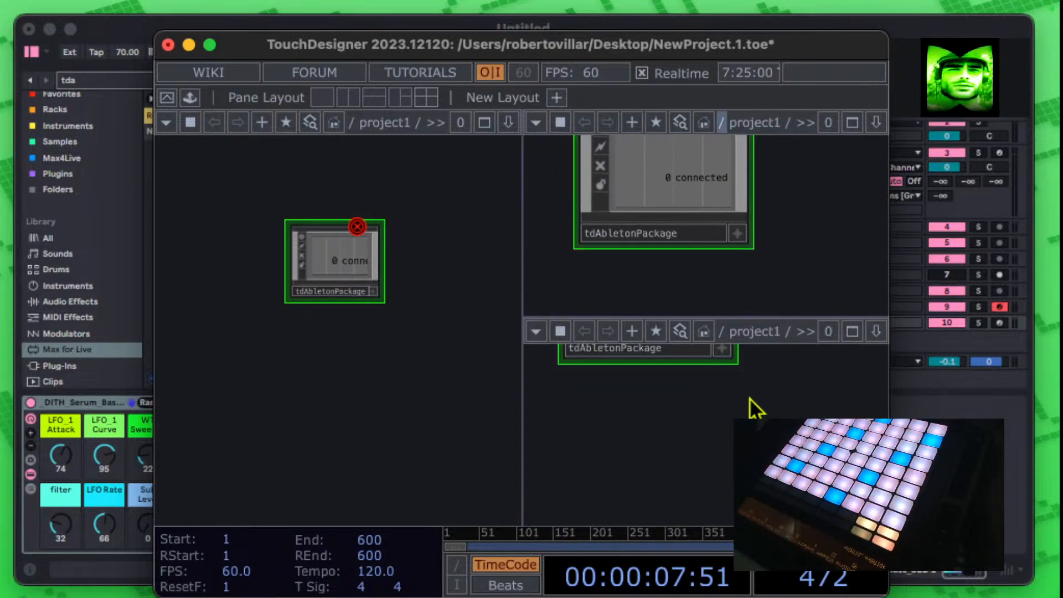
Step: Show tdAbletonPackage's parameters in the lower small pane, look through them, and return to the display grouped by pages
key(p)
scroll(716, 402, down, 10)
scroll(714, 405, up, 15)
scroll(719, 411, down, 15)
scroll(743, 413, up, 8)
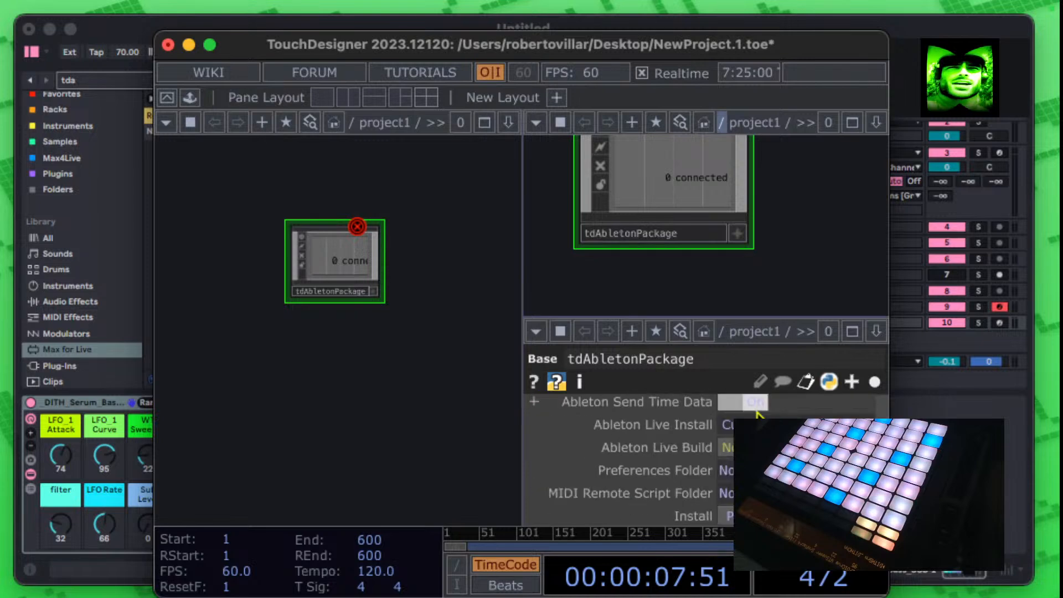
scroll(767, 414, up, 5)
click(875, 381)
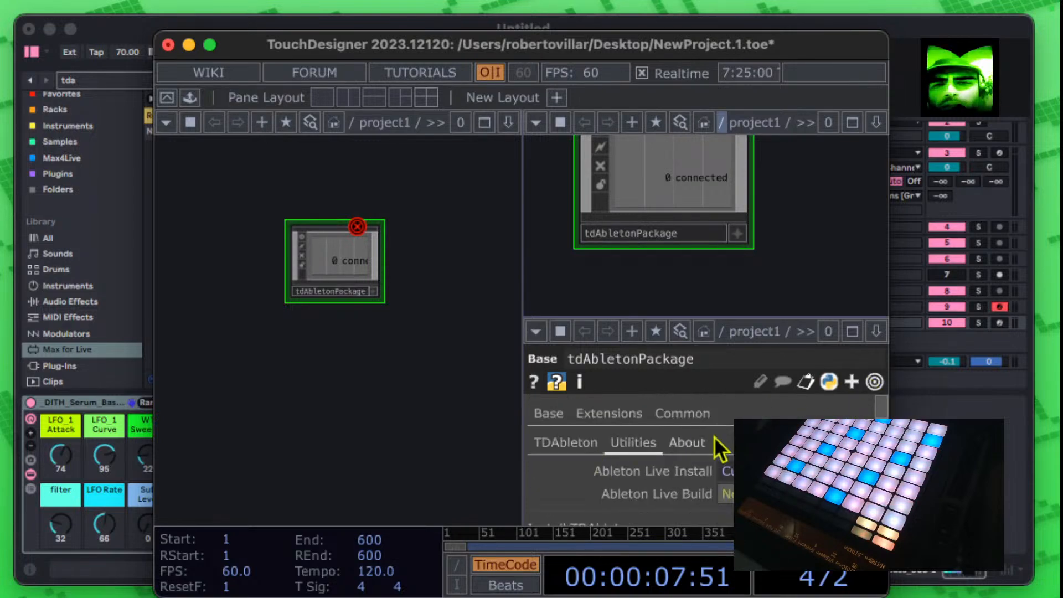
Step: Widen and reposition the window, set tdAbletonPackage's Ableton Live Install to Ableton Live 12 Suite.app, and make the parameter pane taller
drag(894, 166, 1028, 157)
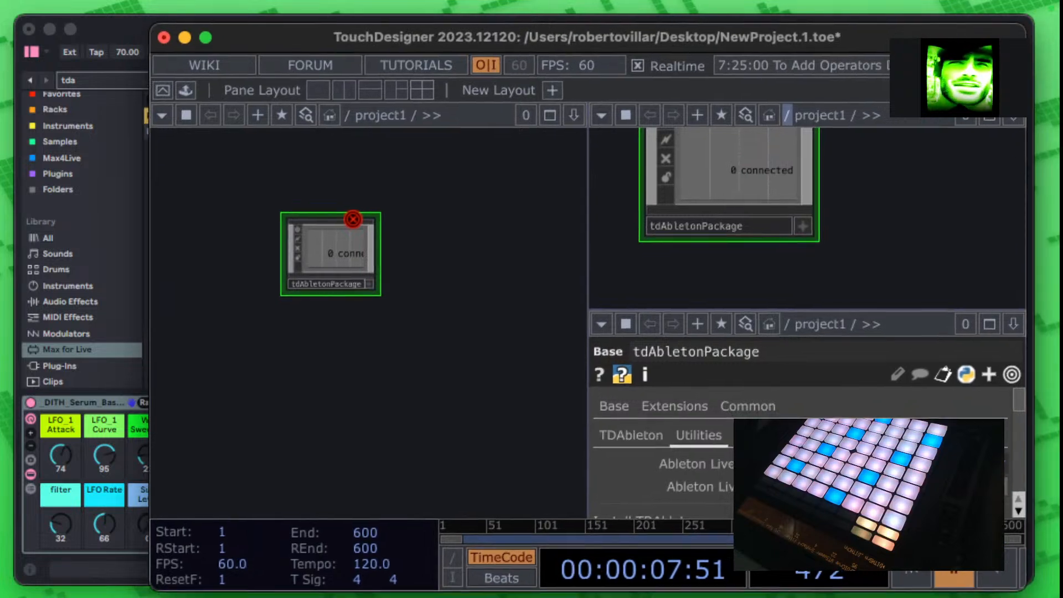
drag(942, 43, 923, 34)
scroll(864, 443, down, 1)
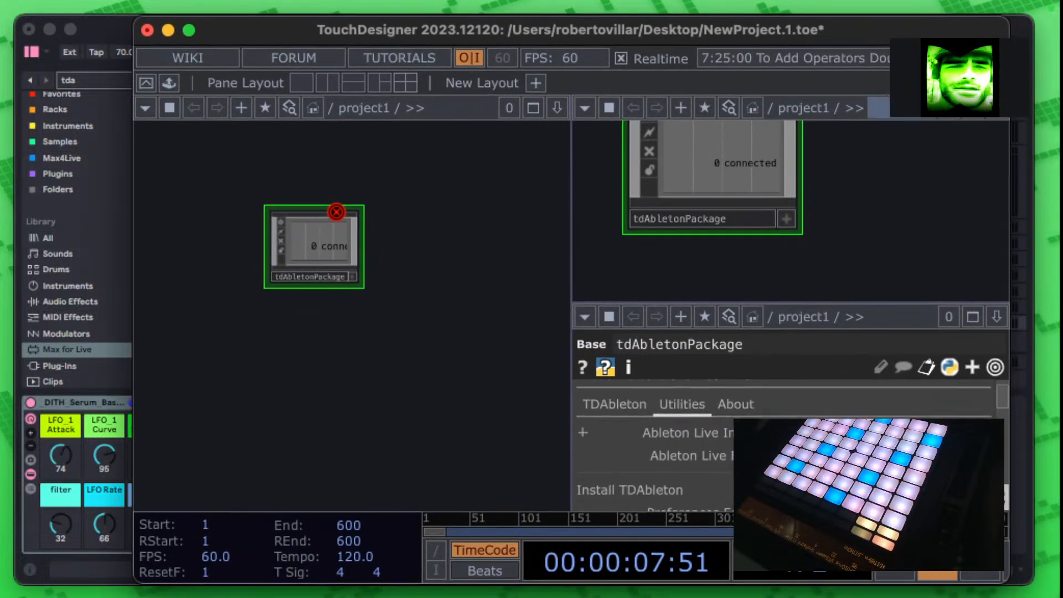
scroll(786, 443, up, 1)
scroll(786, 443, down, 3)
scroll(654, 443, up, 1)
scroll(654, 443, down, 2)
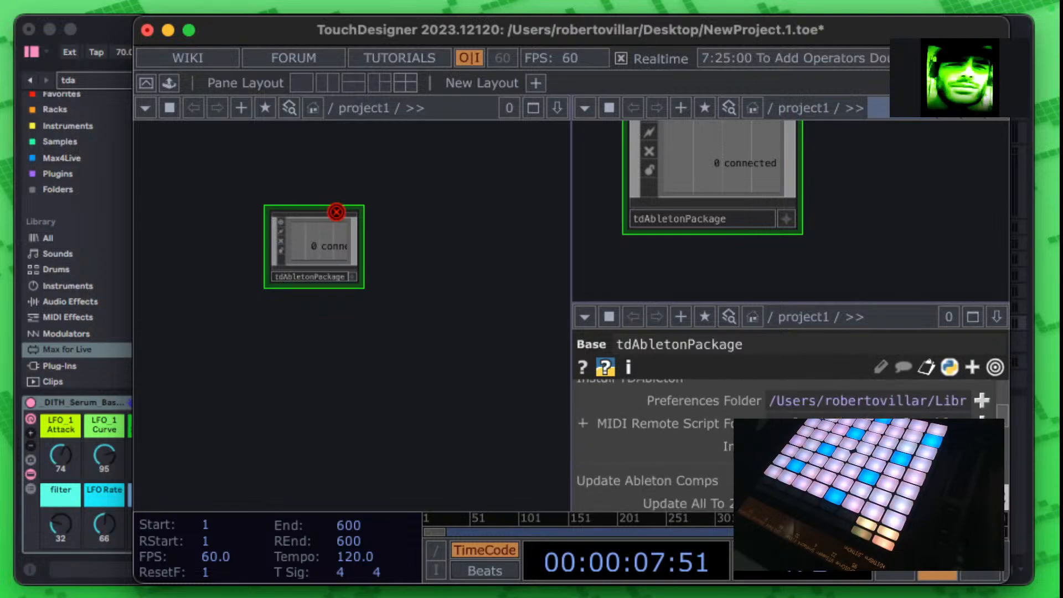
drag(746, 302, 744, 245)
scroll(773, 394, up, 2)
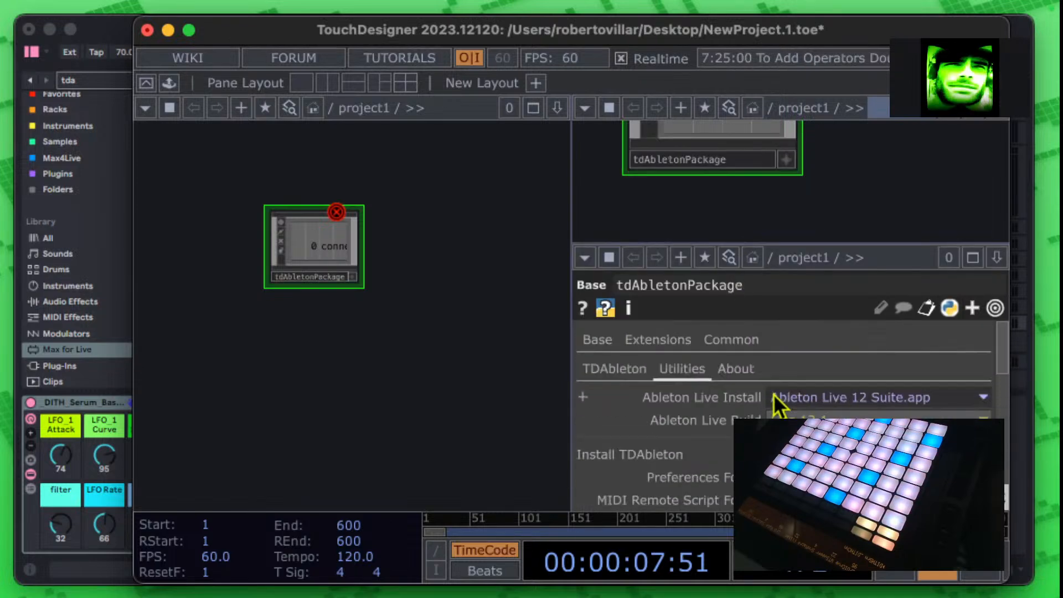
Step: Look through tdAbletonPackage's Utilities parameters covering installation, component updates and logging, with a brief switch to Live and back
scroll(777, 391, down, 4)
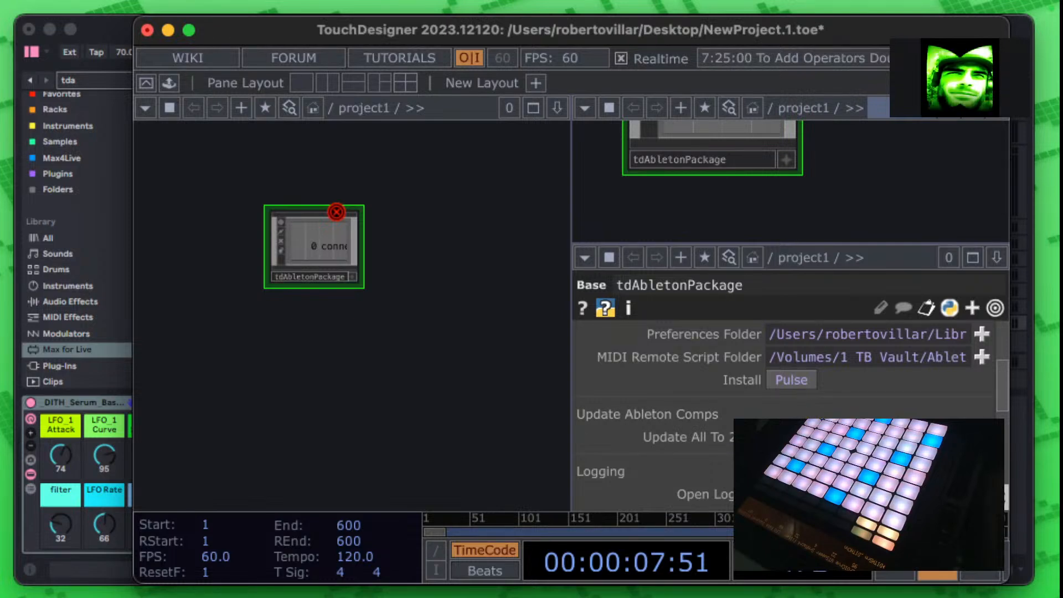
scroll(793, 397, down, 1)
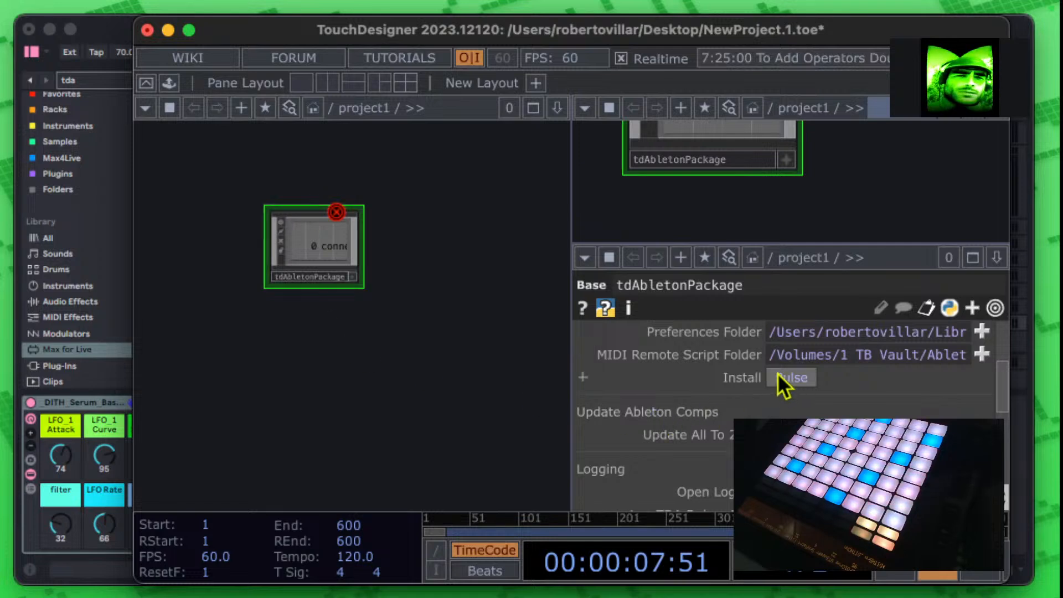
scroll(582, 422, down, 1)
scroll(583, 422, down, 5)
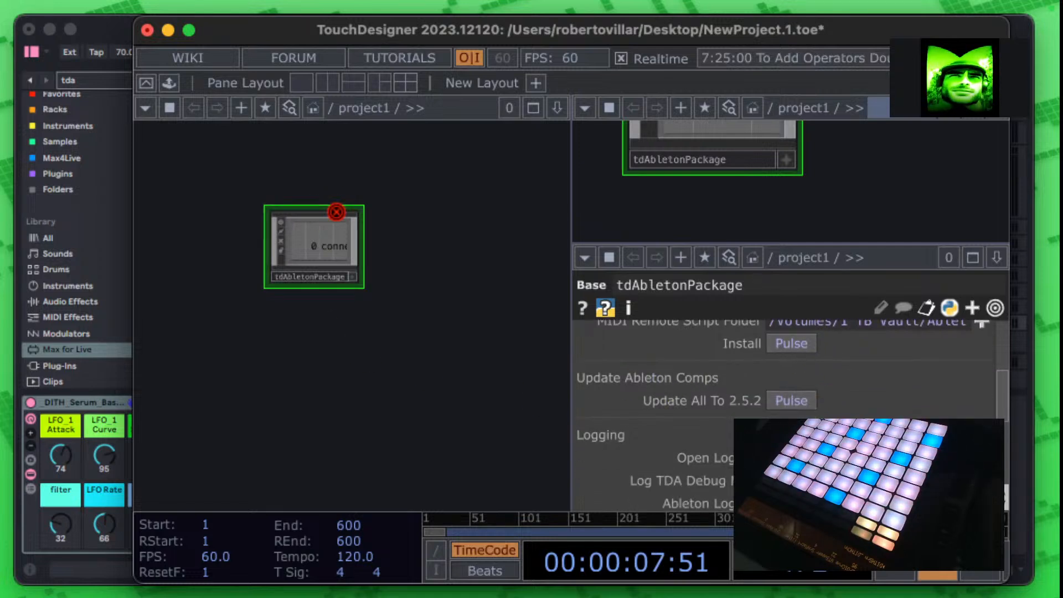
click(104, 32)
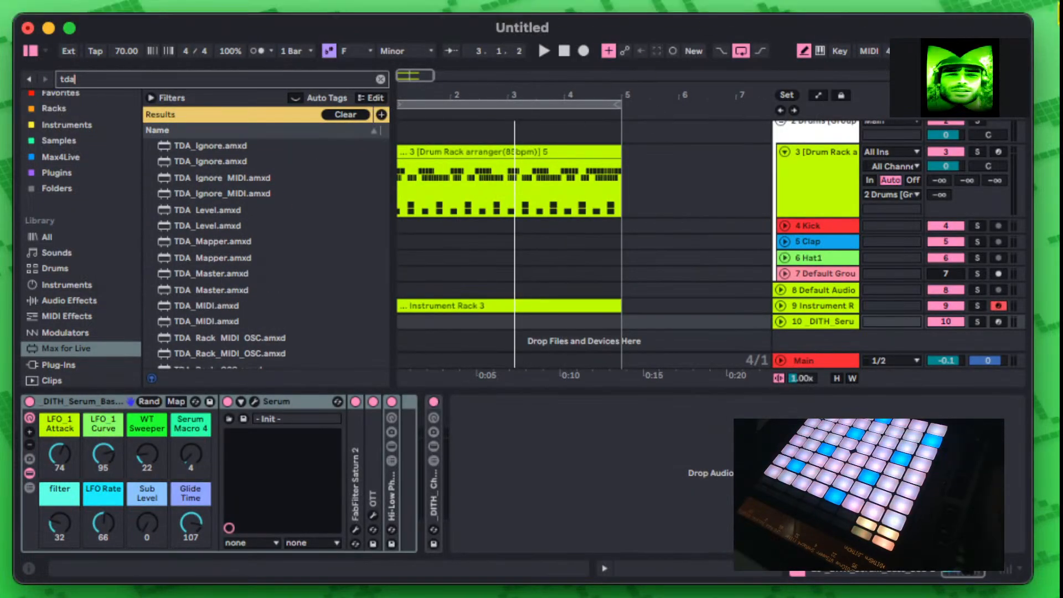
key(ctrl+Up)
click(802, 281)
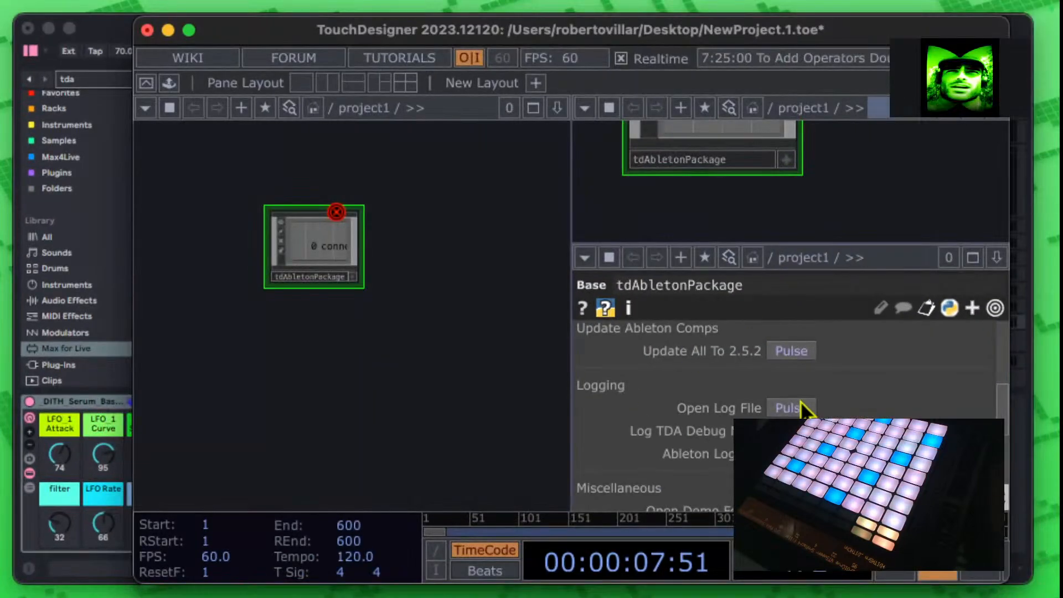
scroll(798, 410, down, 5)
scroll(809, 382, up, 5)
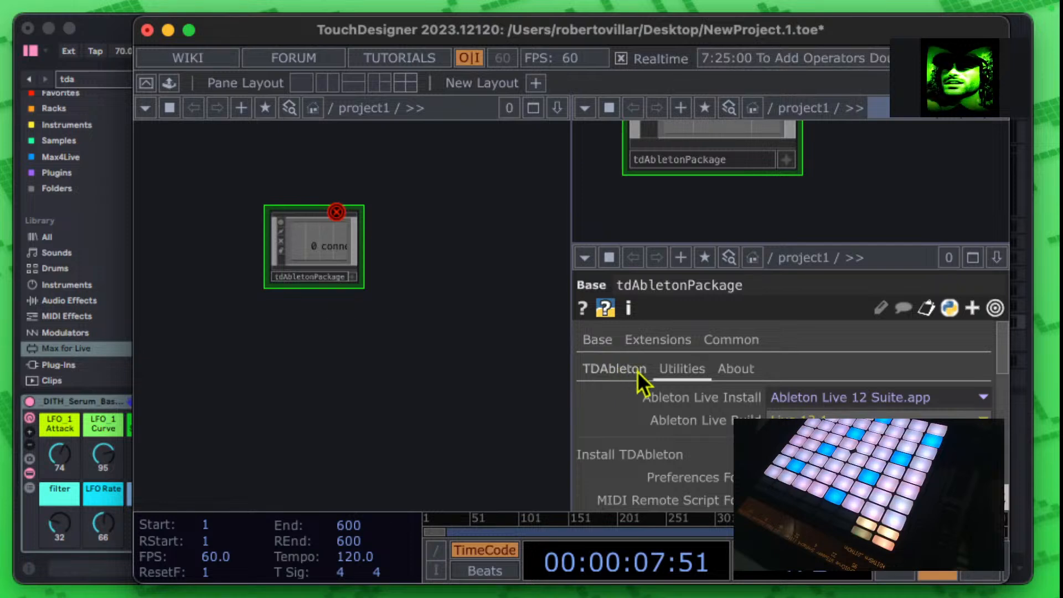
Step: Switch to Live and check the TouchDesigner control surface and its IAC Driver ports in the Link, Tempo & MIDI settings
click(98, 31)
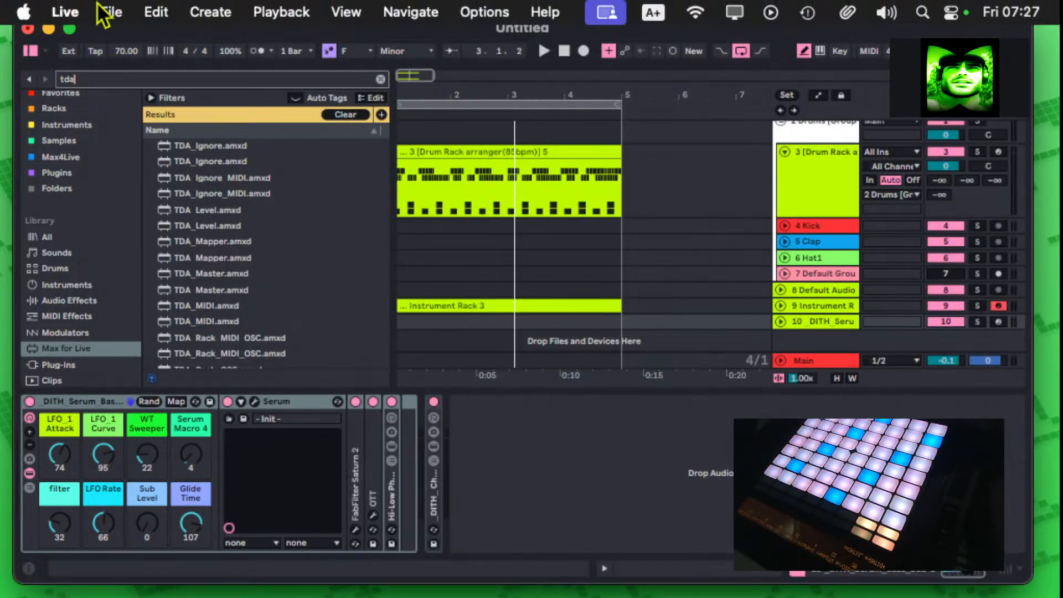
click(111, 12)
mouse_move(65, 12)
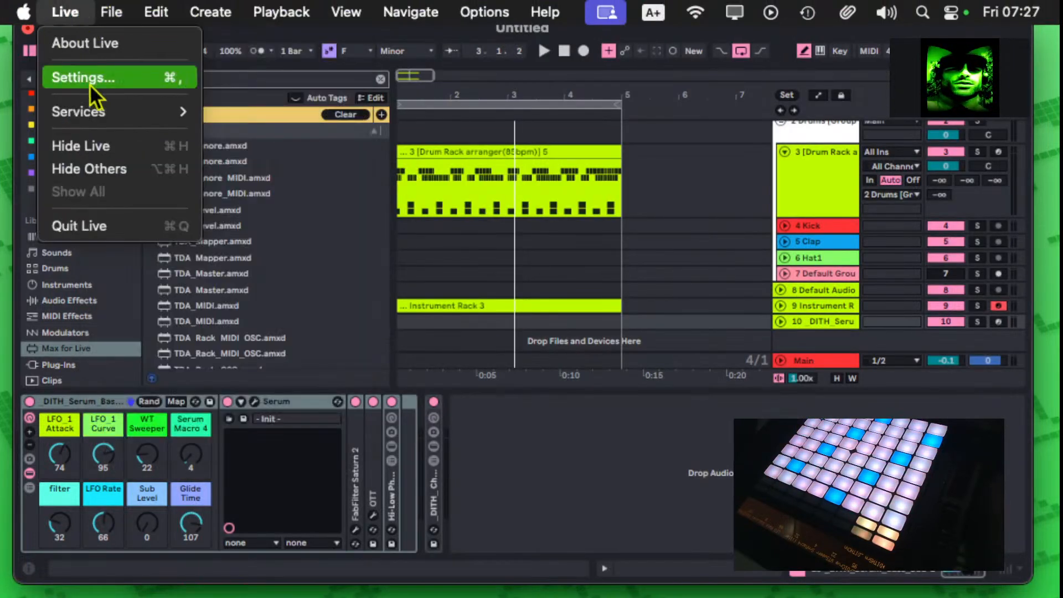
click(95, 81)
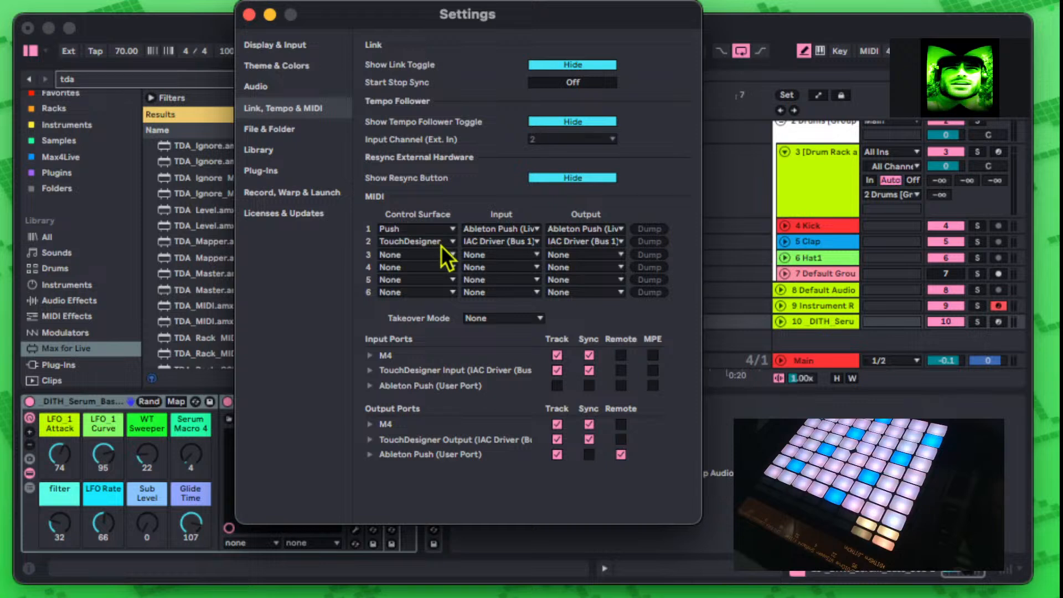
click(249, 15)
Step: Add TDA_Master.amxd to the Main track's device chain and dismiss the Duplicate Names Found dialog
drag(221, 297, 789, 354)
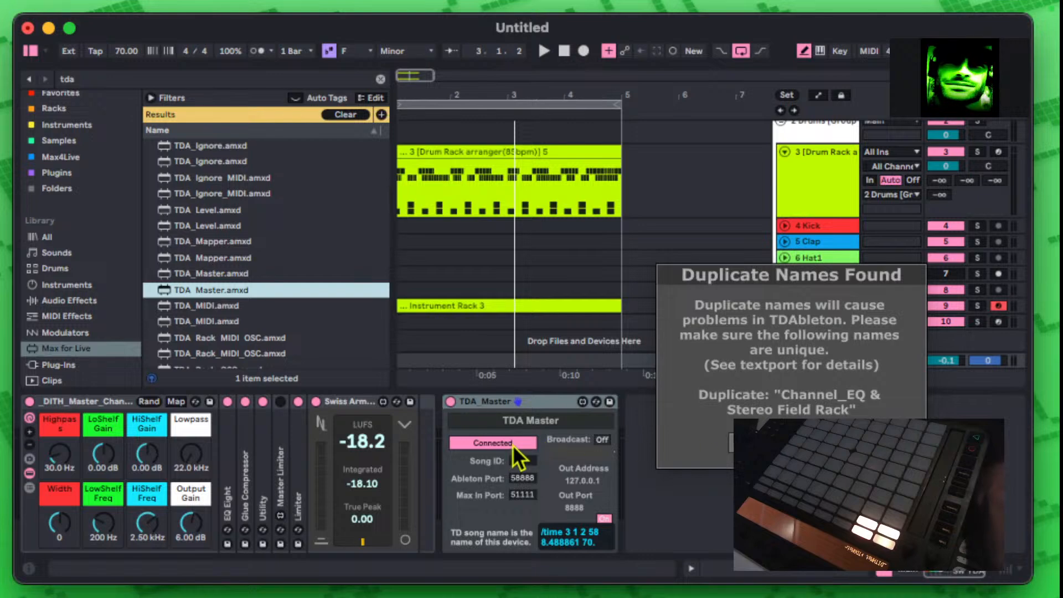
click(792, 443)
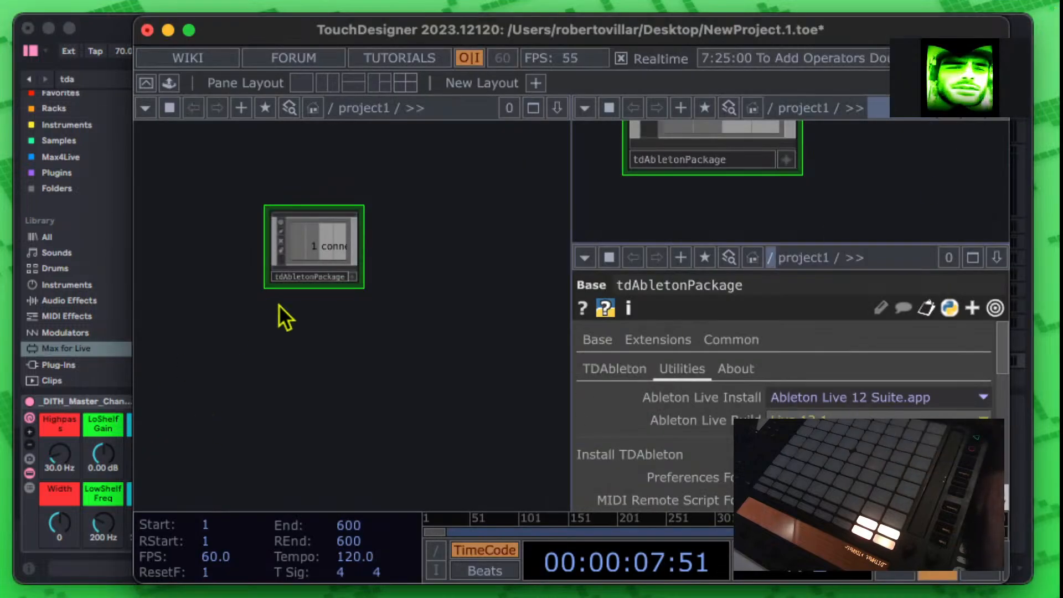
Step: Enlarge the tdAbletonPackage node to show its full connection display, and shorten the TouchDesigner window from its upper edge
drag(361, 286, 446, 330)
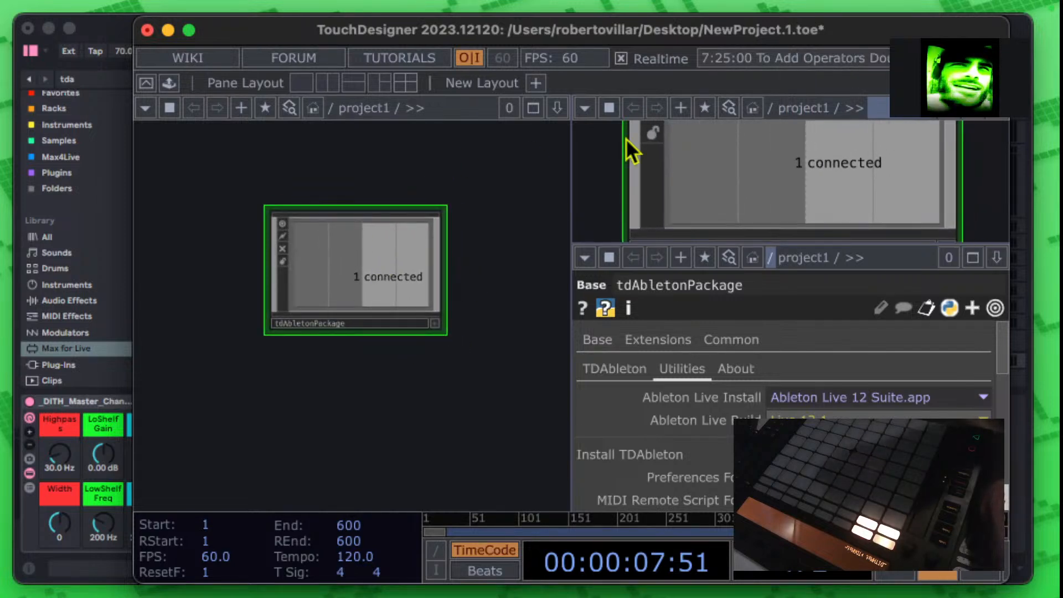
drag(953, 18, 952, 149)
drag(515, 305, 355, 410)
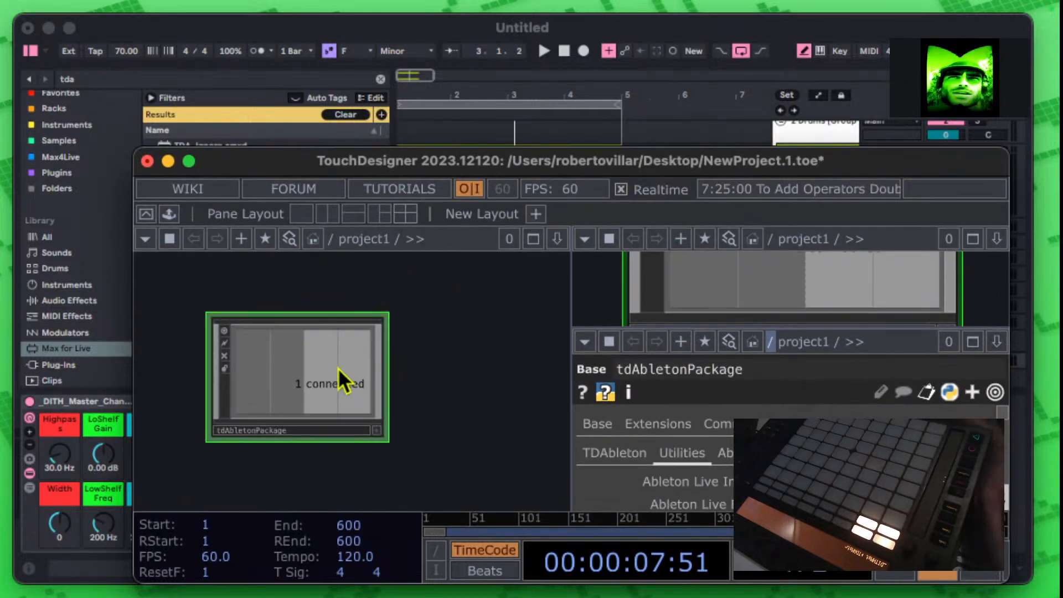
Step: Enter the tdAbletonPackage network and examine the TDAbleton component nodes inside
key(i)
drag(496, 321, 512, 334)
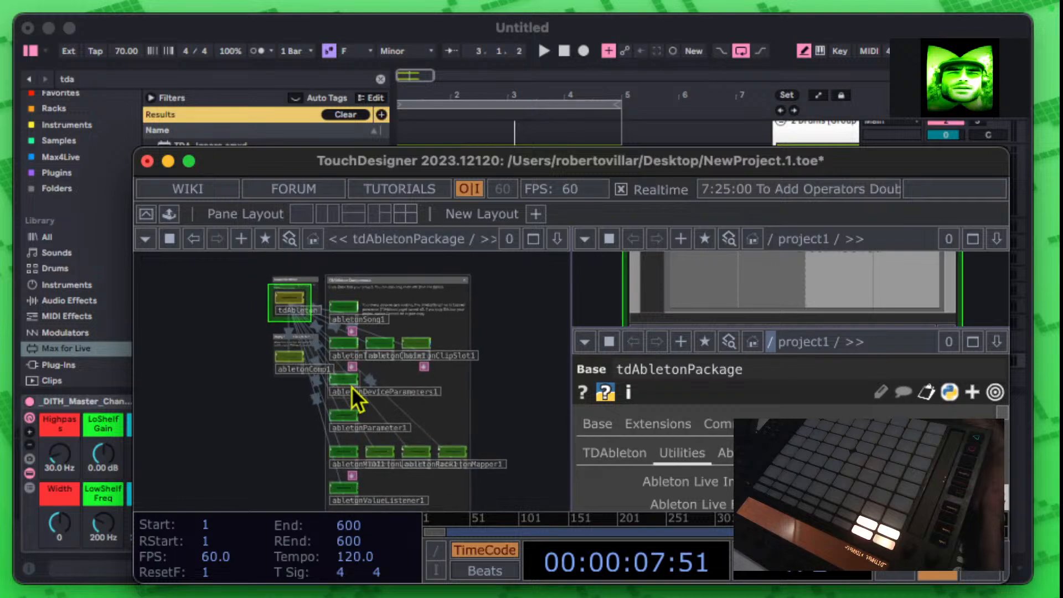
scroll(351, 386, up, 10)
scroll(354, 386, down, 3)
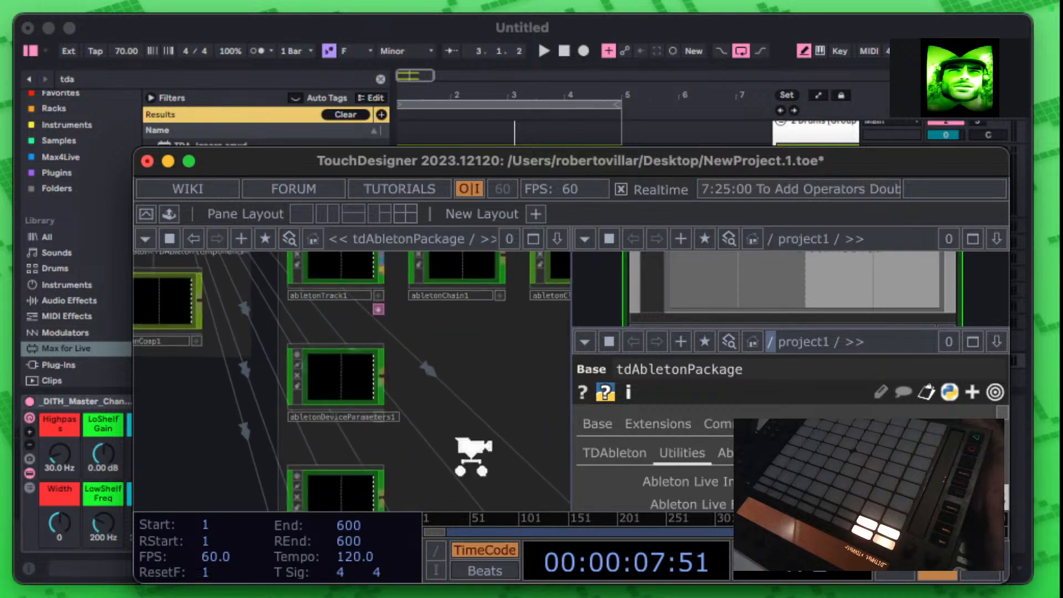
Step: Copy the abletonRack1 component from the tdAbletonPackage network and go back up to the project1 network
scroll(473, 456, down, 5)
drag(238, 429, 225, 473)
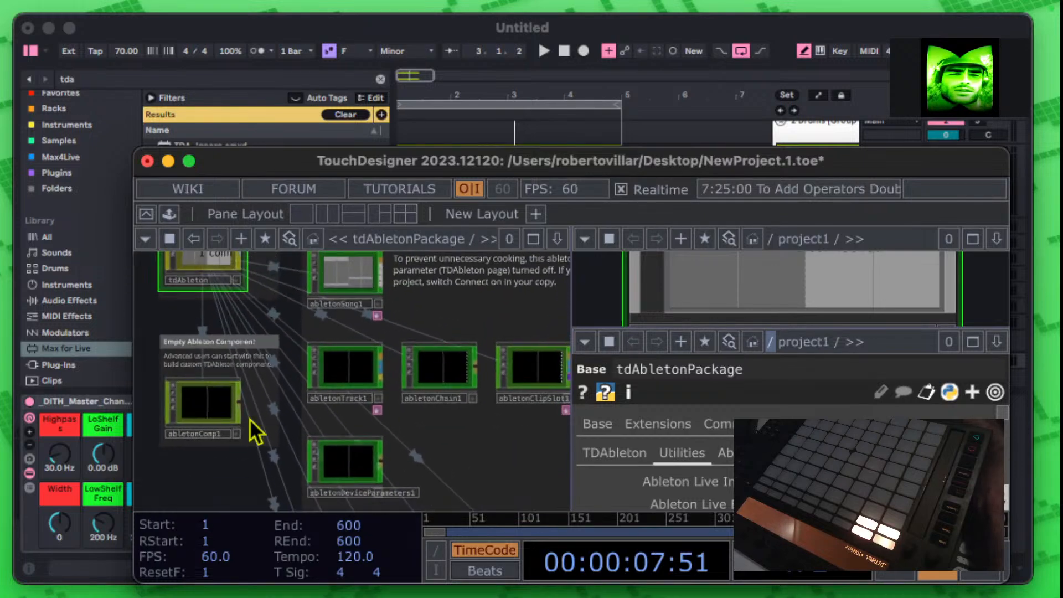
drag(497, 308, 297, 254)
drag(422, 430, 453, 230)
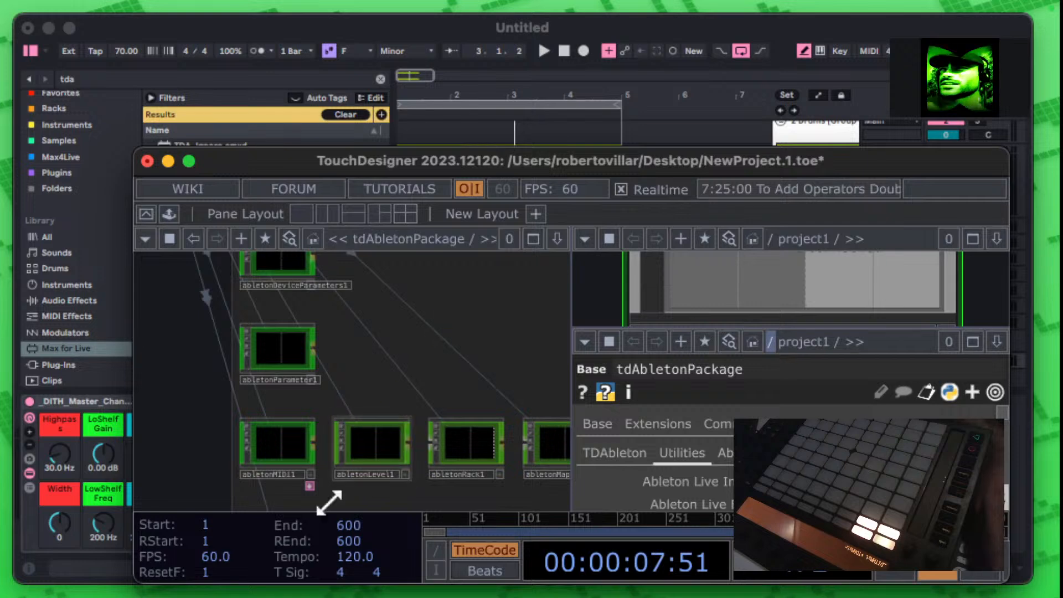
drag(513, 322, 411, 282)
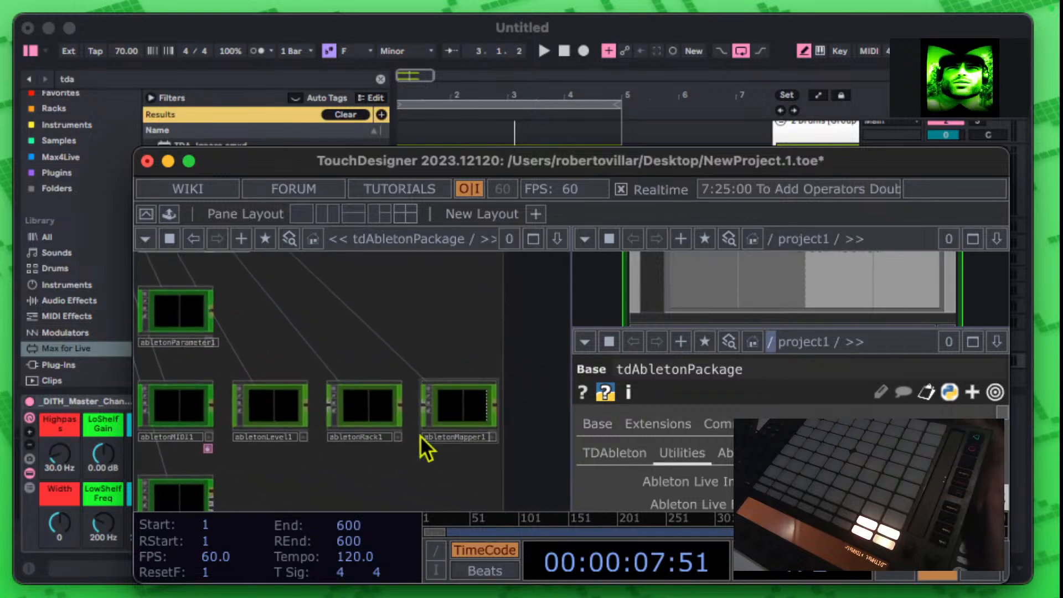
drag(552, 415, 586, 380)
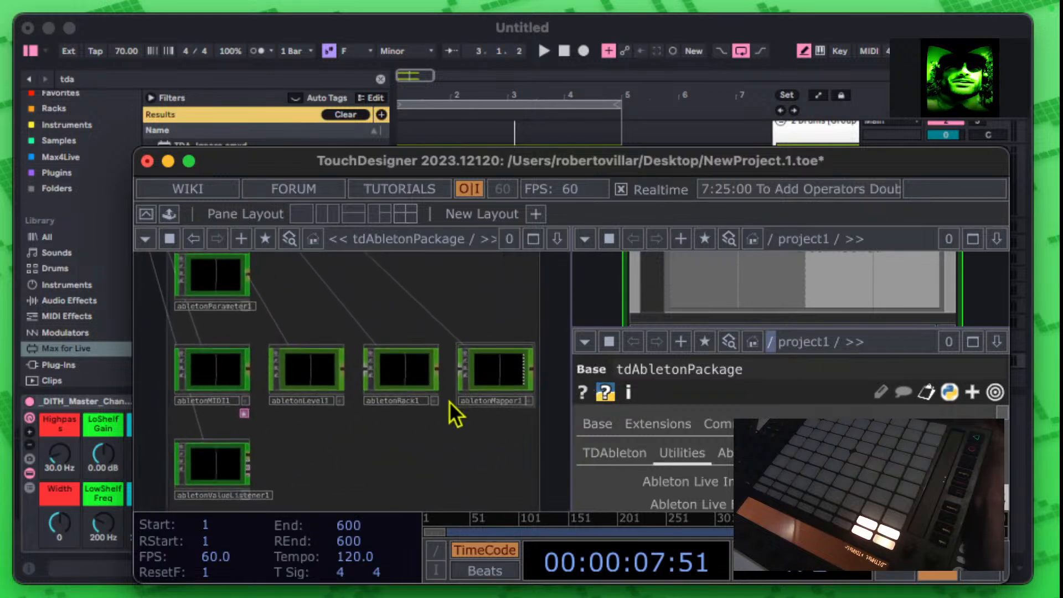
click(423, 360)
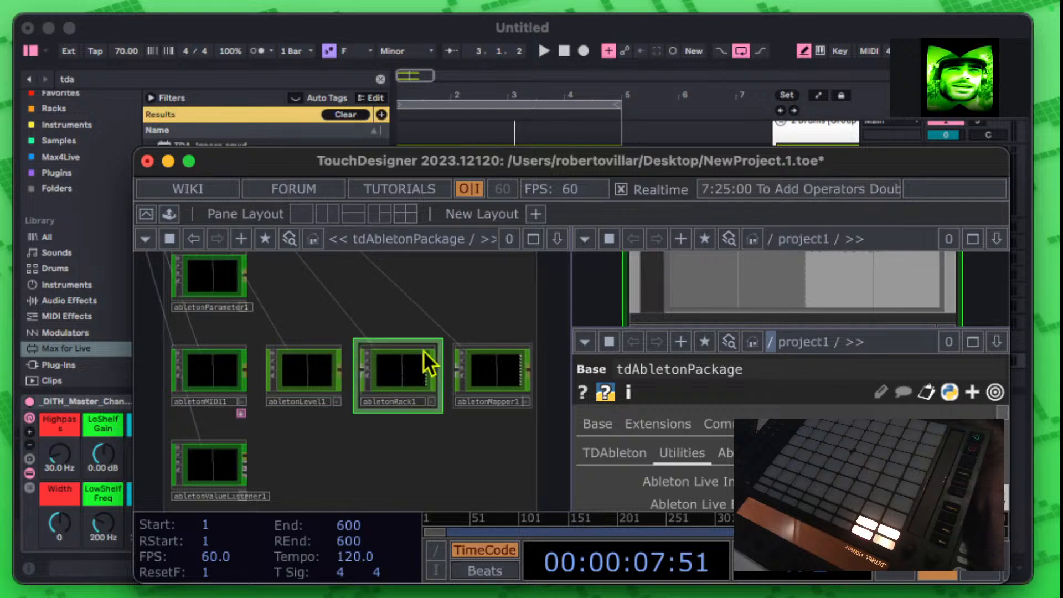
key(ctrl+c)
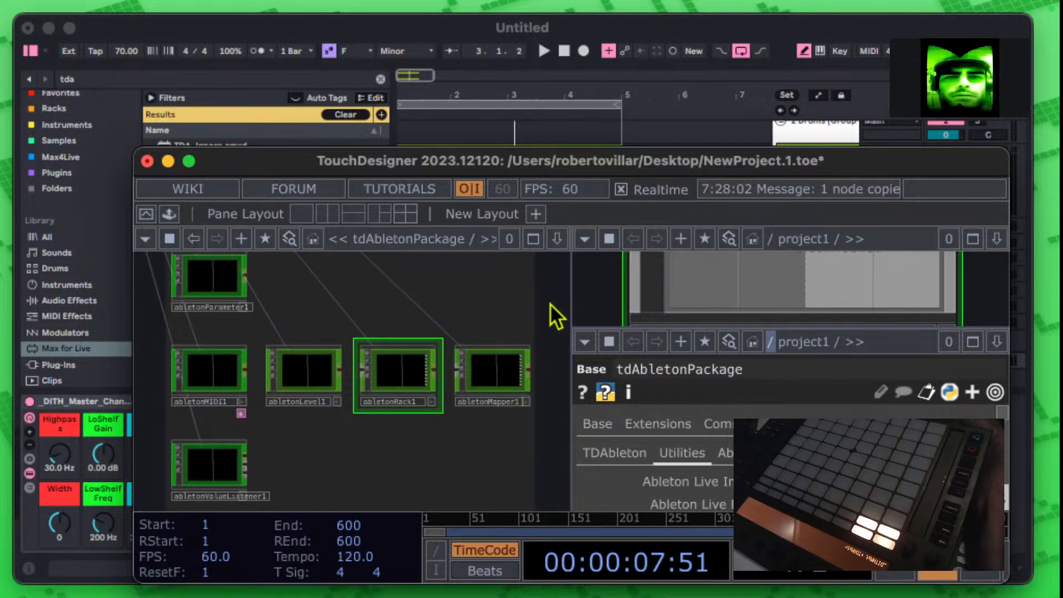
key(u)
drag(564, 483, 323, 489)
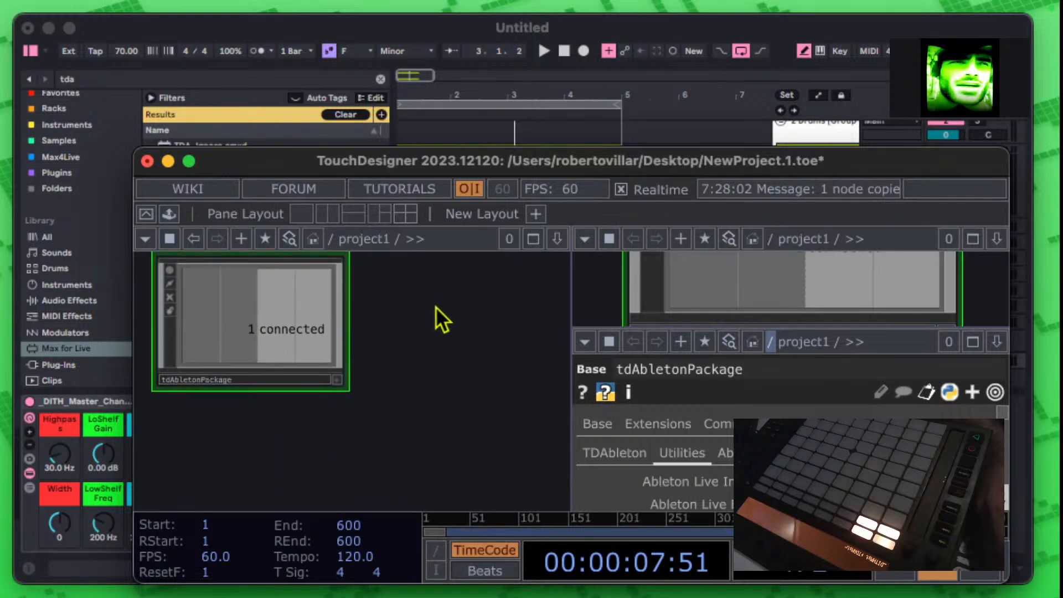
key(u)
right_click(423, 318)
click(381, 414)
drag(389, 390, 339, 426)
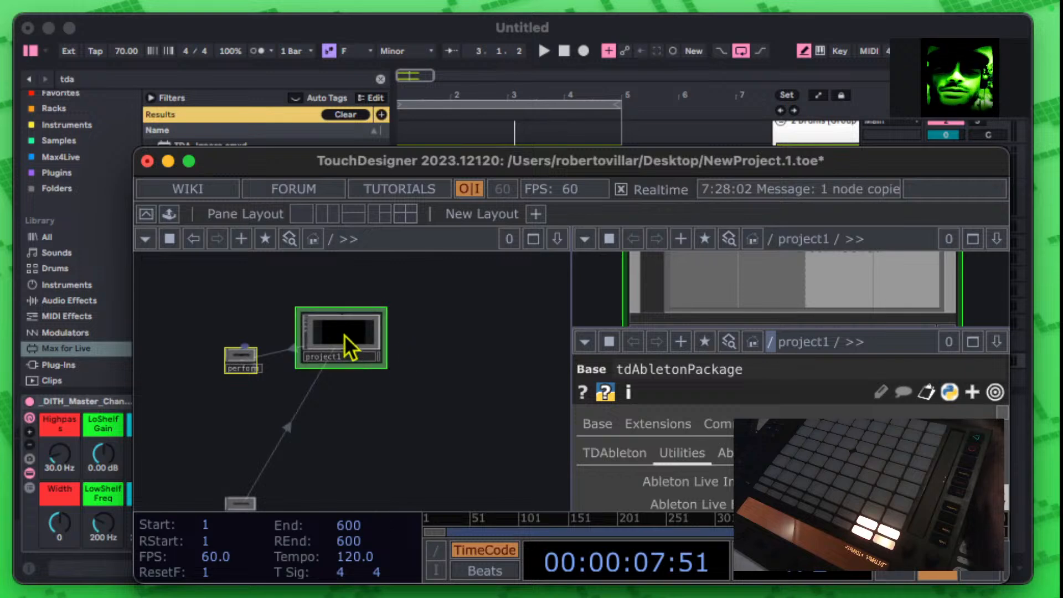
scroll(344, 334, down, 5)
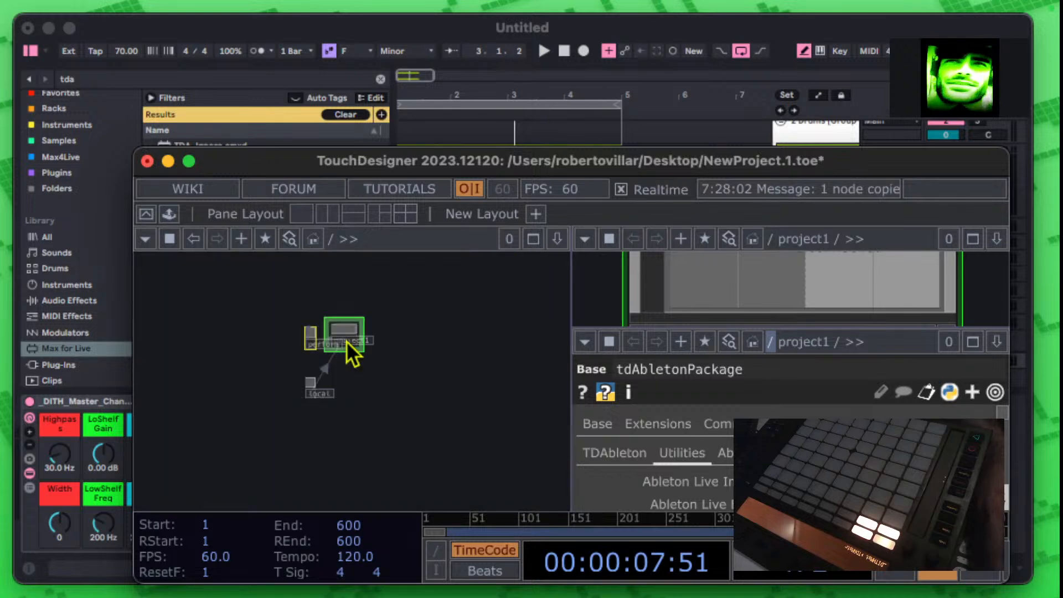
scroll(347, 341, up, 5)
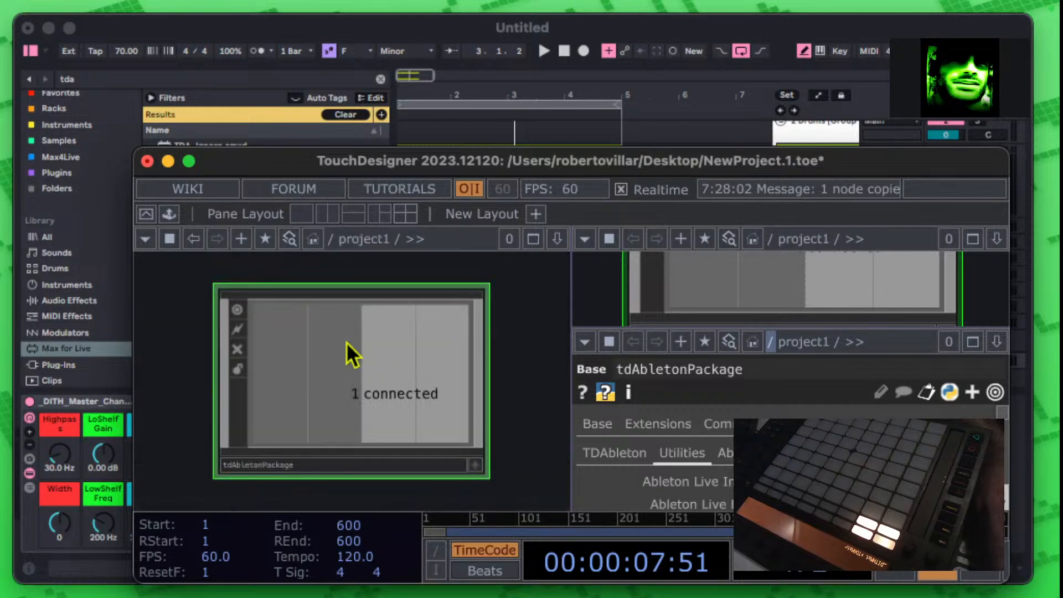
Step: Paste the copied abletonRack1 component into project1 beside tdAbletonPackage
right_click(527, 308)
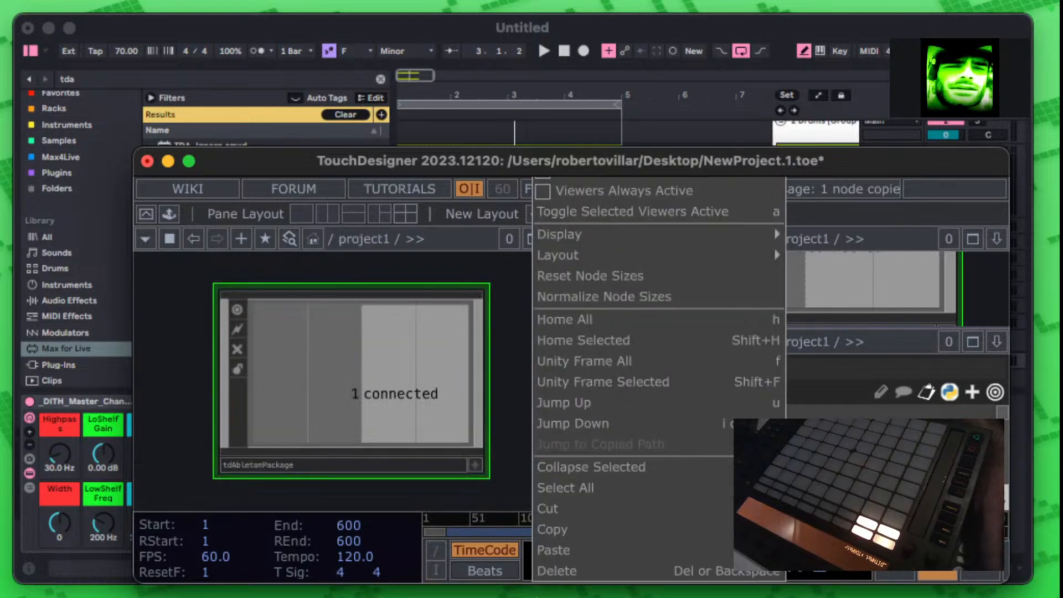
click(575, 551)
drag(532, 363, 256, 441)
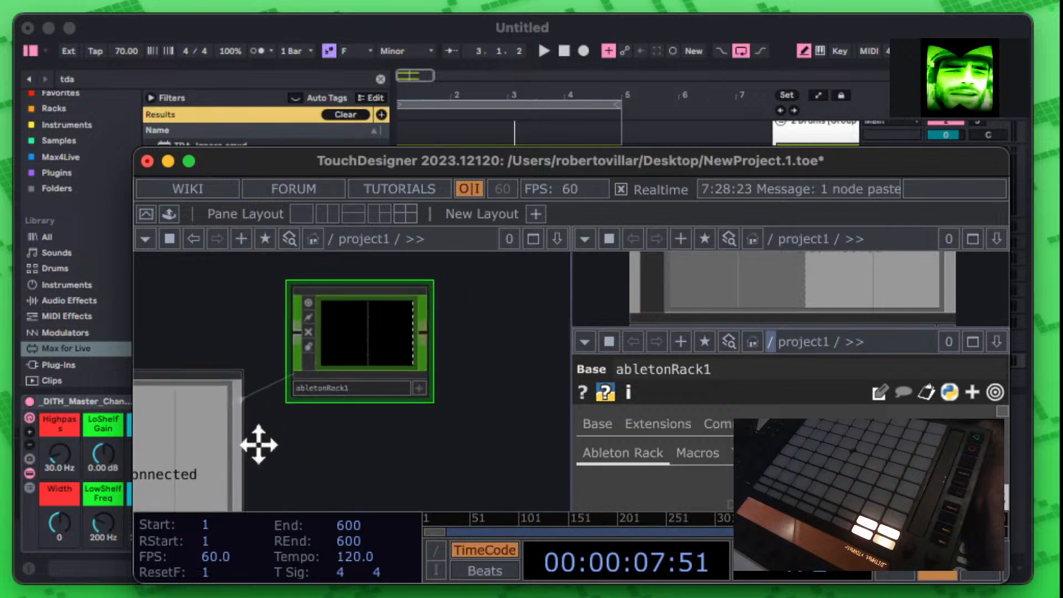
Step: Check which Ableton tracks are offered in the abletonRack1 component's parameters
scroll(849, 417, down, 5)
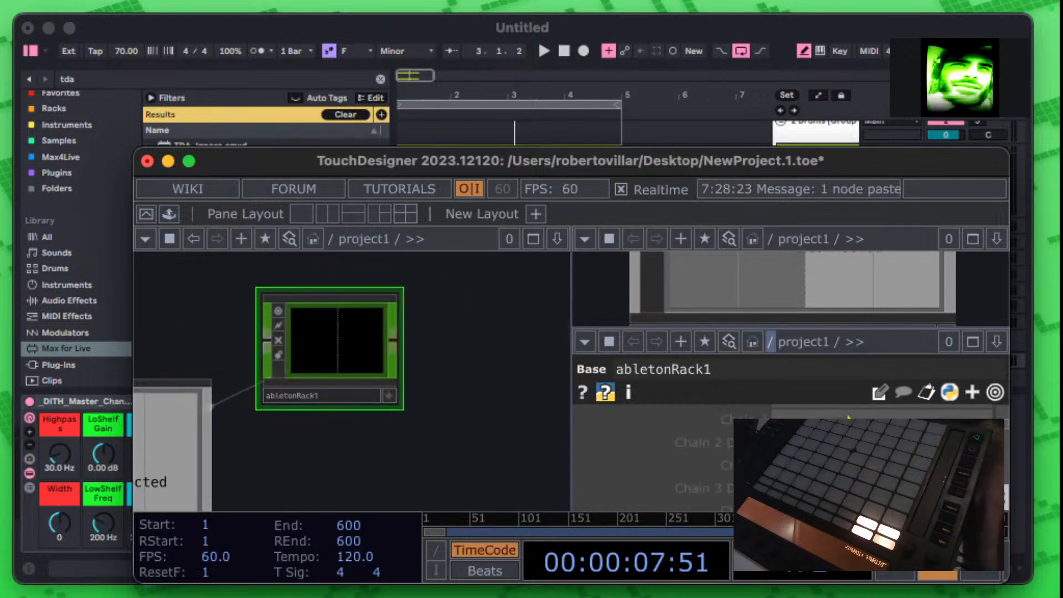
scroll(864, 477, up, 5)
click(875, 481)
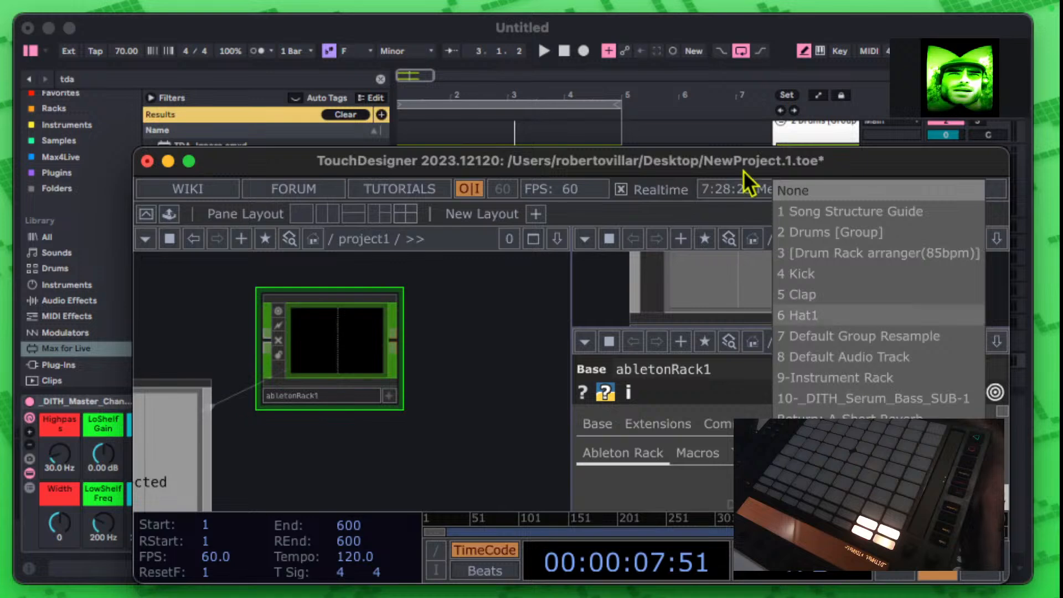
Step: Switch to Ableton Live, fold the tracks including the Drums group, and unfold and select the 9 Instrument Rack track
click(693, 117)
scroll(830, 200, up, 2)
scroll(830, 200, down, 3)
scroll(828, 199, up, 3)
click(785, 175)
click(785, 175)
click(786, 175)
click(780, 144)
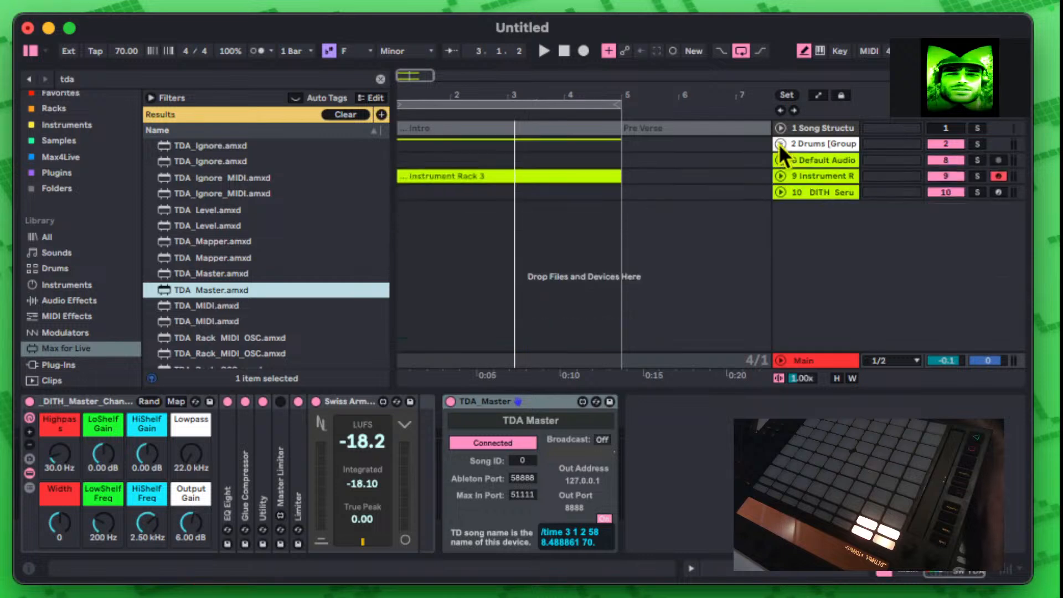
click(783, 173)
click(820, 178)
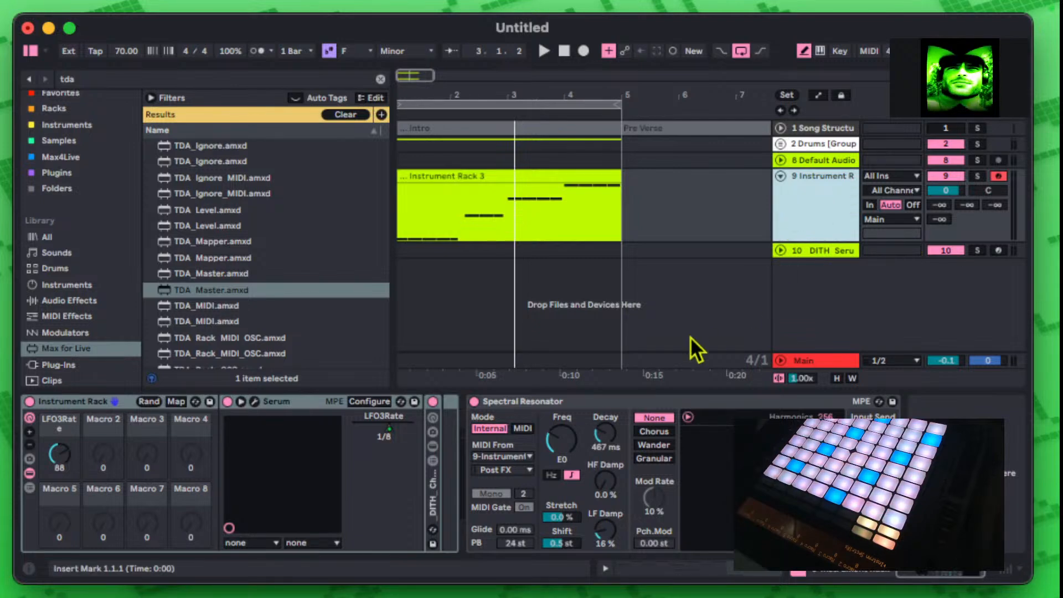
Step: Switch back to TouchDesigner and set the abletonRack1 component's track to 9-Instrument Rack
key(ctrl+Up)
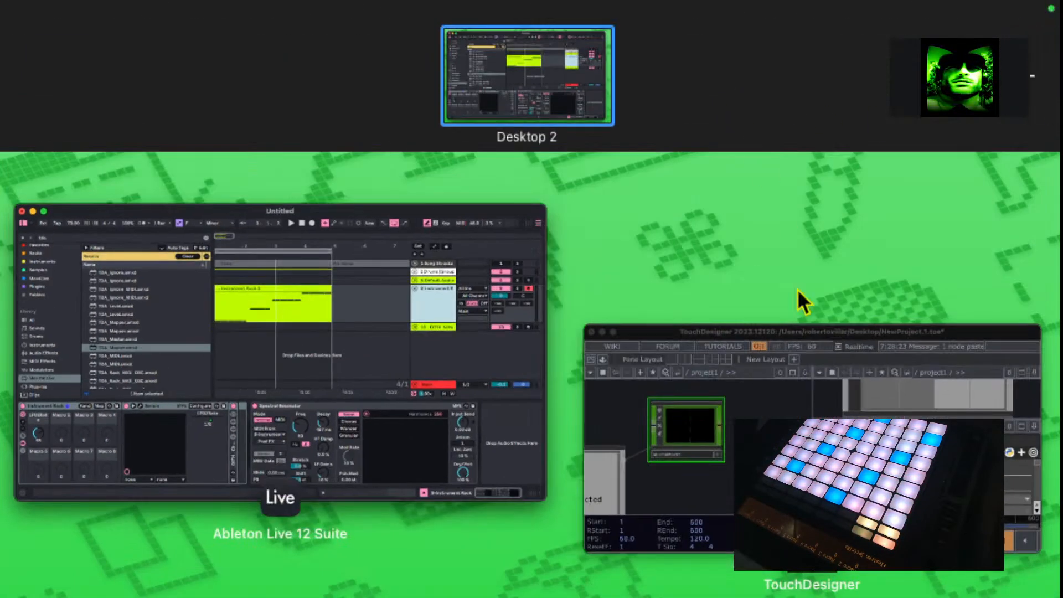
click(780, 394)
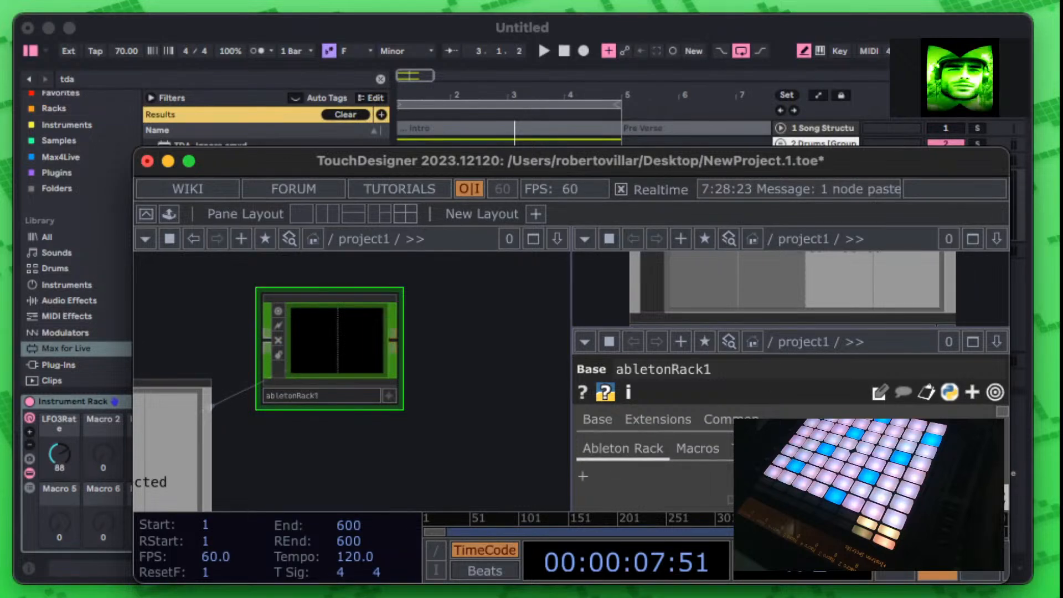
click(831, 477)
click(845, 379)
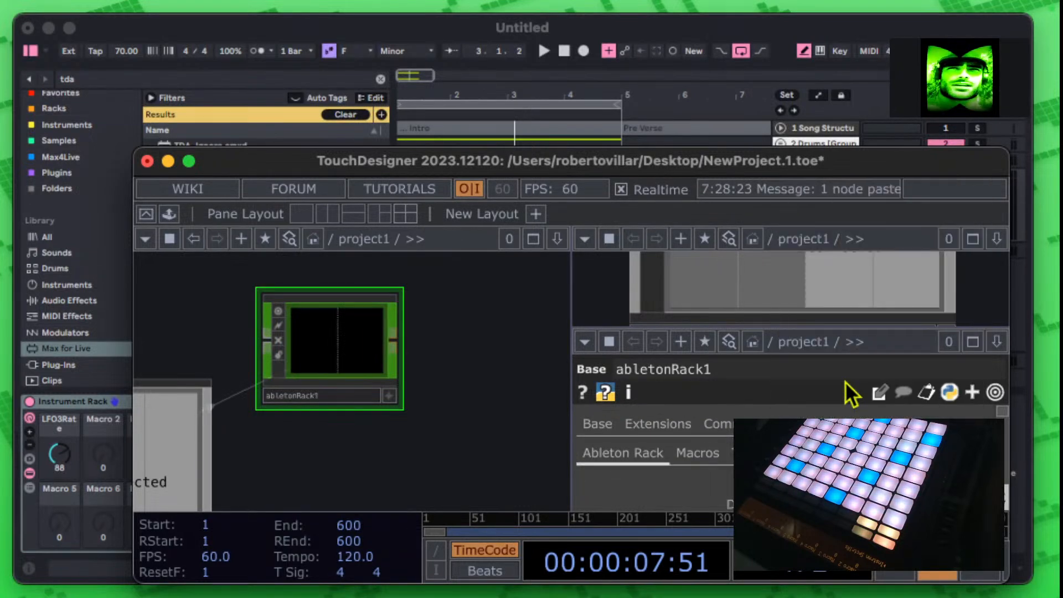
Step: Review the track, device and chain parameters on abletonRack1's Ableton Rack page
scroll(819, 438, down, 5)
scroll(825, 437, up, 3)
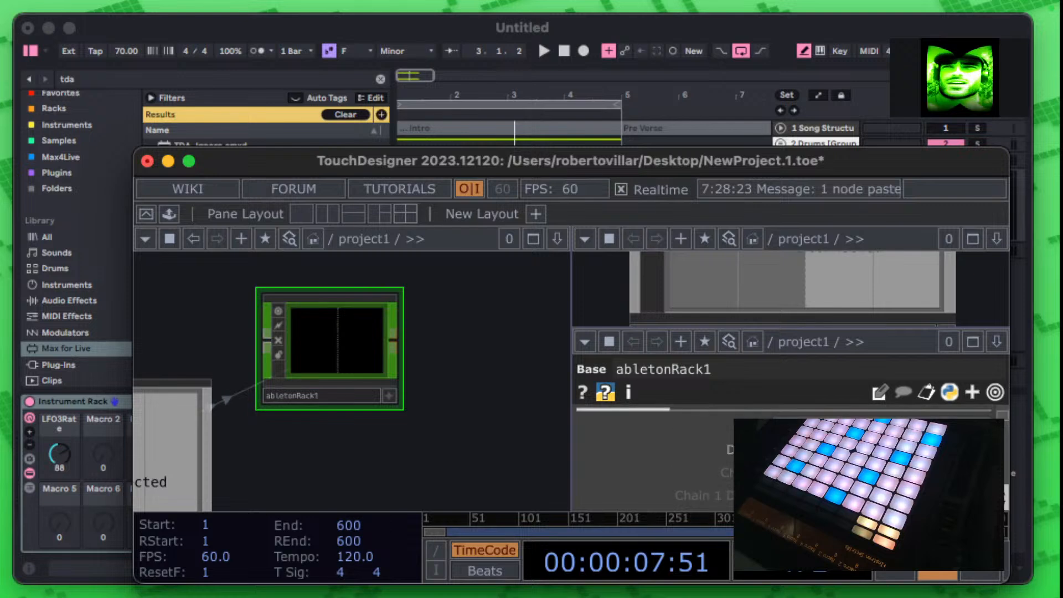
click(831, 427)
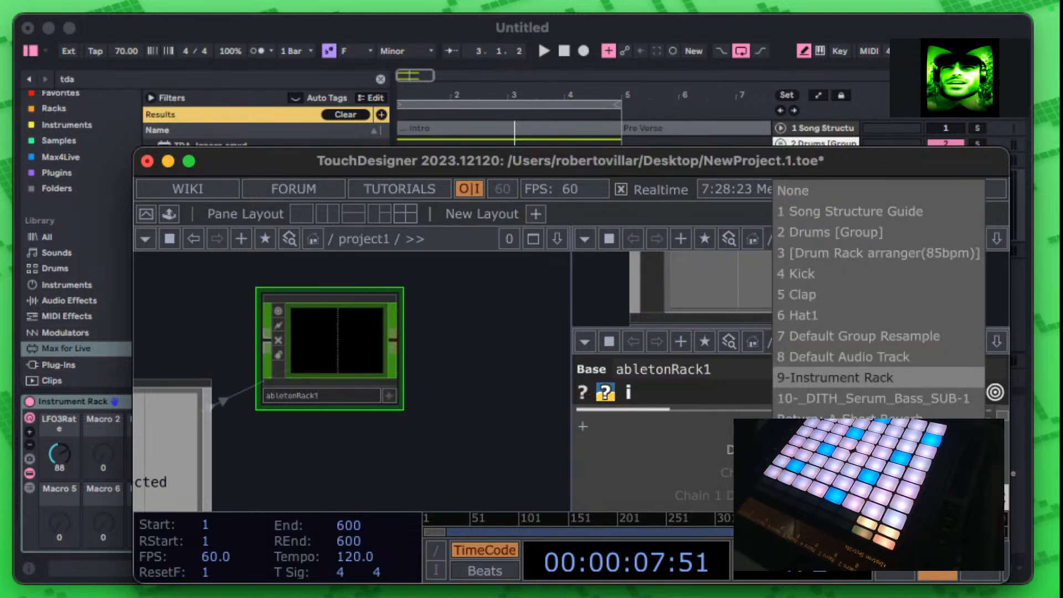
click(643, 442)
scroll(583, 449, up, 2)
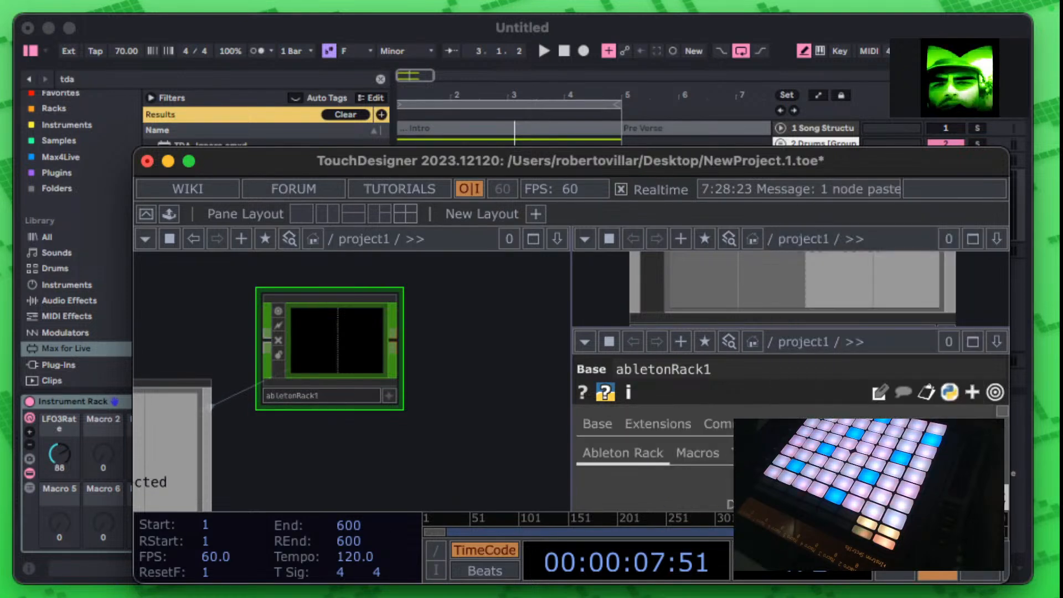
scroll(583, 461, down, 1)
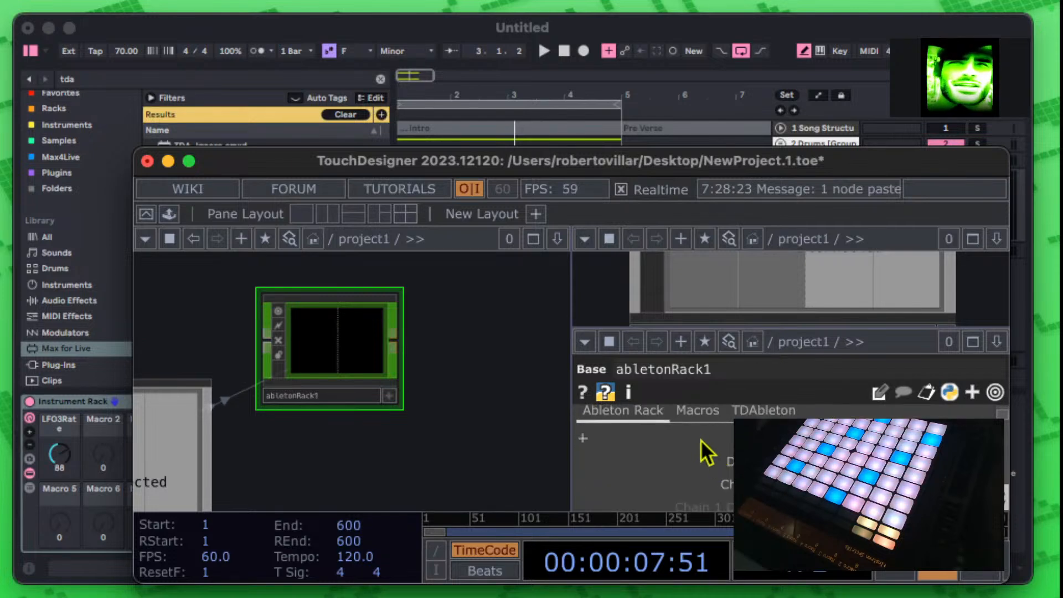
scroll(583, 454, down, 1)
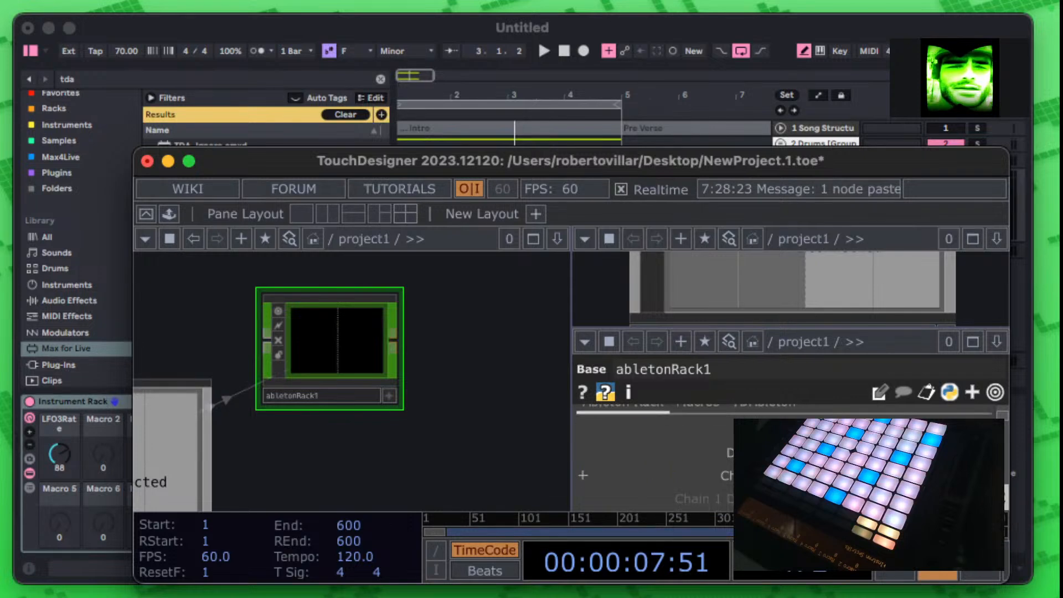
scroll(583, 453, up, 2)
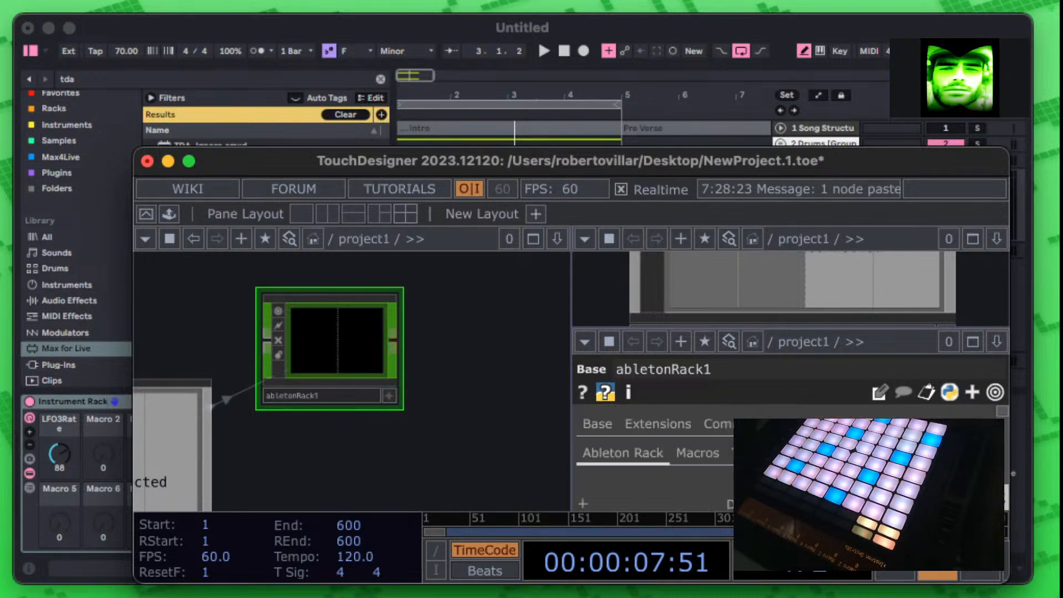
Step: Display the Macros parameters of abletonRack1, including LFO3Rate
click(687, 456)
scroll(687, 465, down, 2)
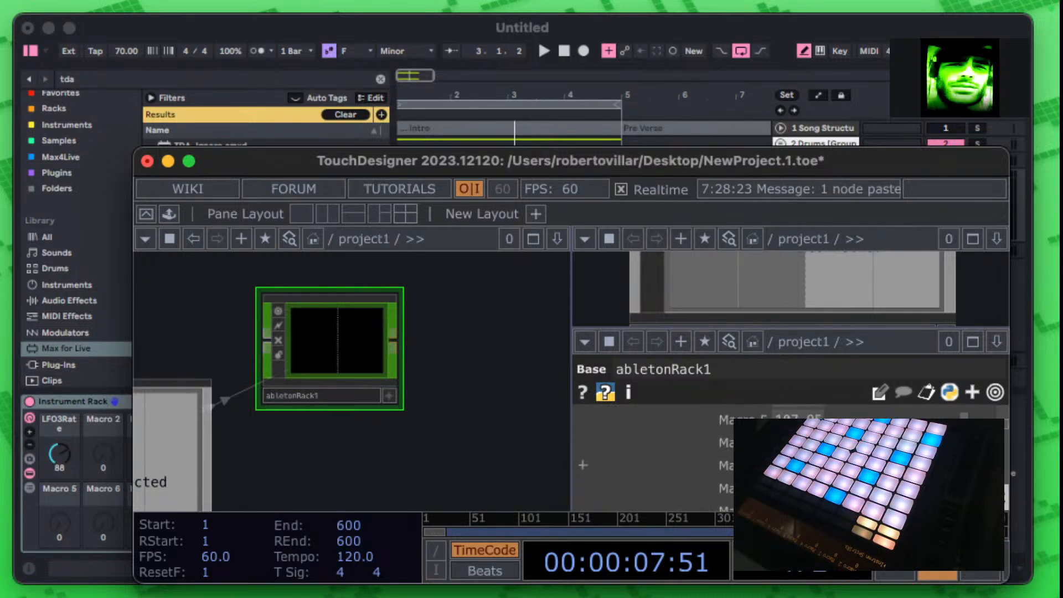
scroll(687, 466, up, 1)
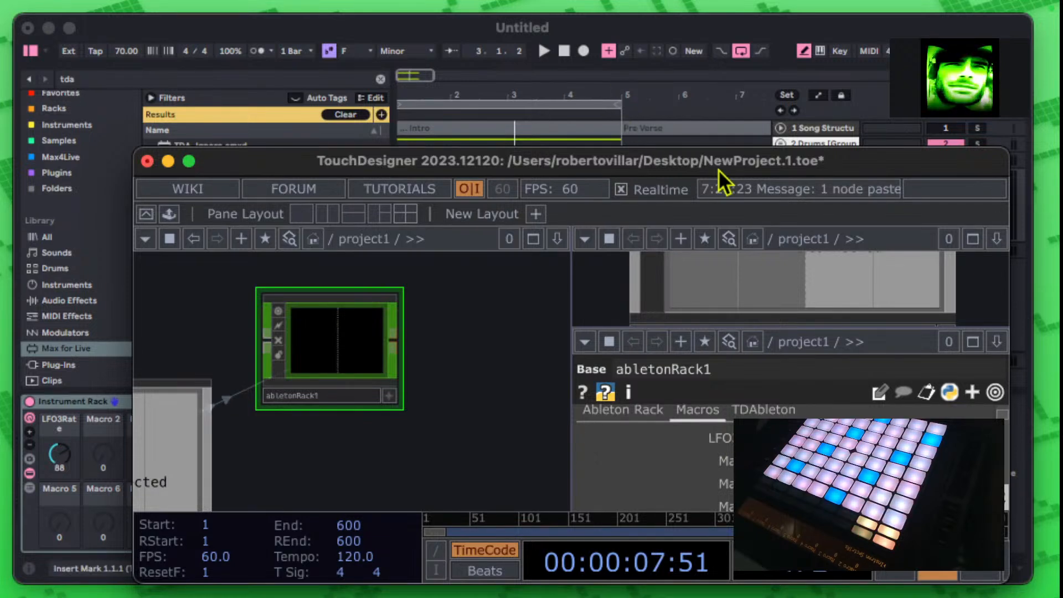
Step: Move the TouchDesigner window higher over the Live window and widen it to expose the macro values and sliders
mouse_move(744, 164)
mouse_down()
mouse_move(756, 170)
mouse_move(733, 159)
mouse_up()
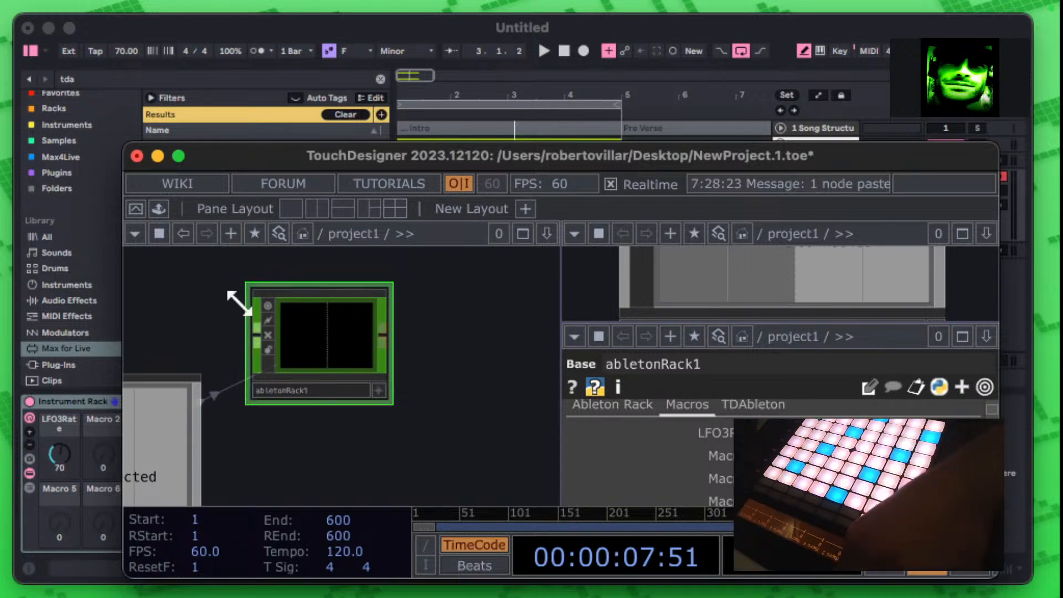
drag(909, 154, 821, 70)
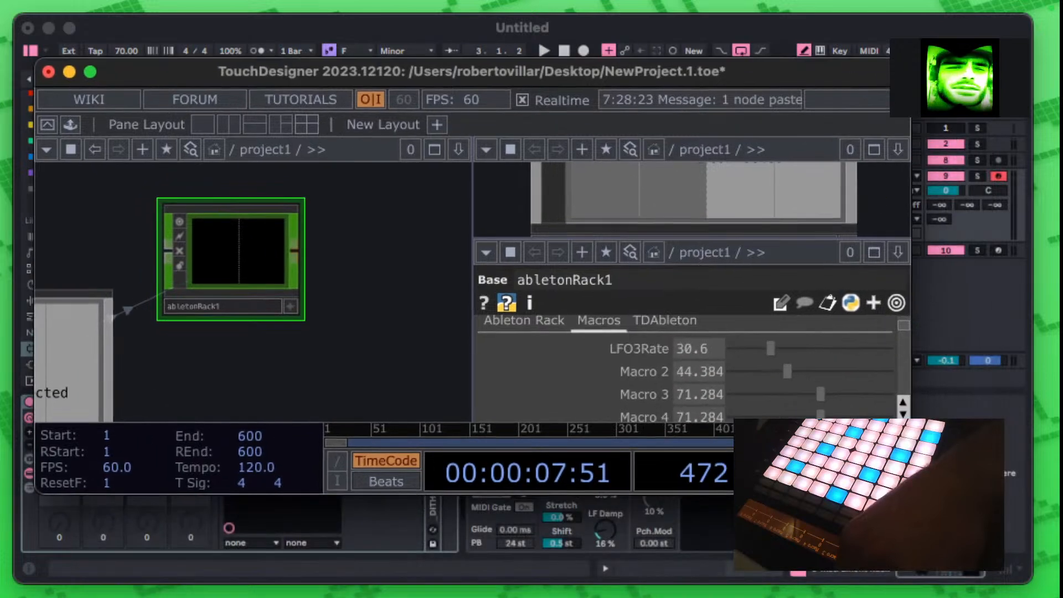
drag(910, 392, 992, 400)
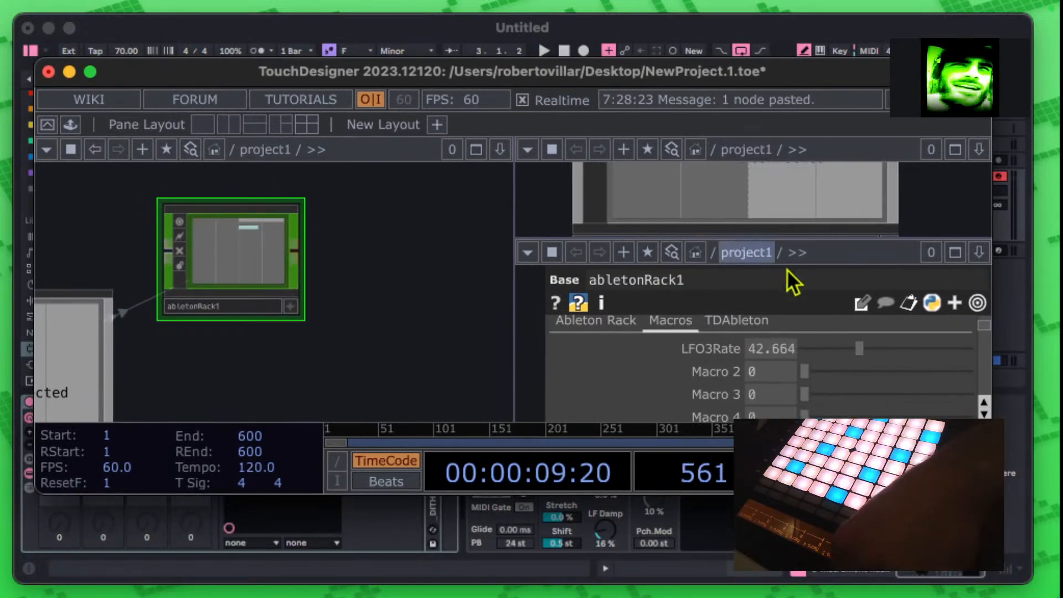
drag(786, 69, 828, 45)
Step: Switch to Ableton Live to view the Instrument Rack's LFO3Rate macro and return to TouchDesigner to compare its value
mouse_move(1, 596)
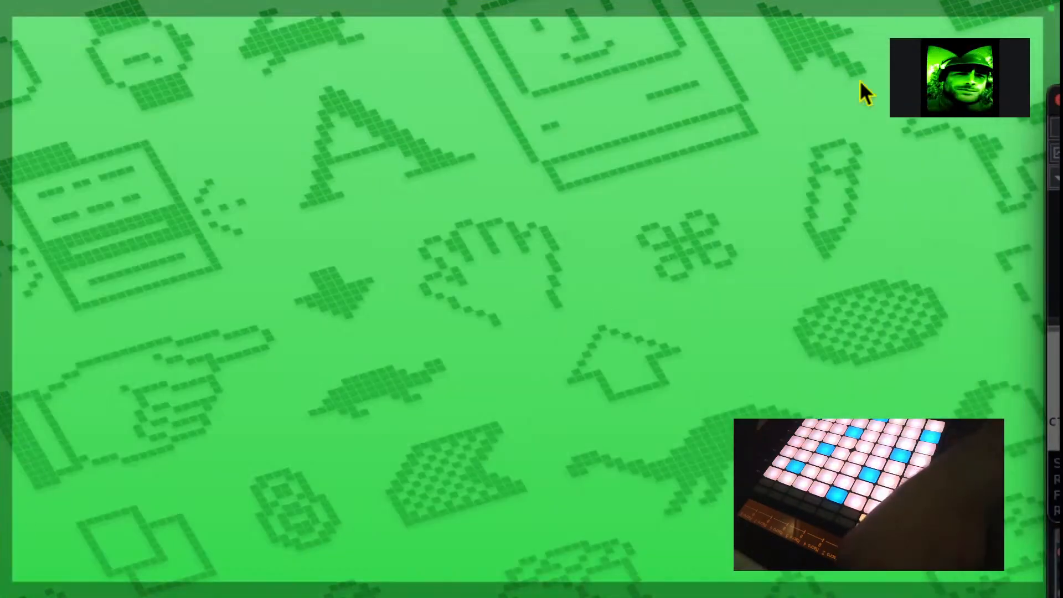
key(ctrl+Up)
click(371, 289)
key(ctrl+Up)
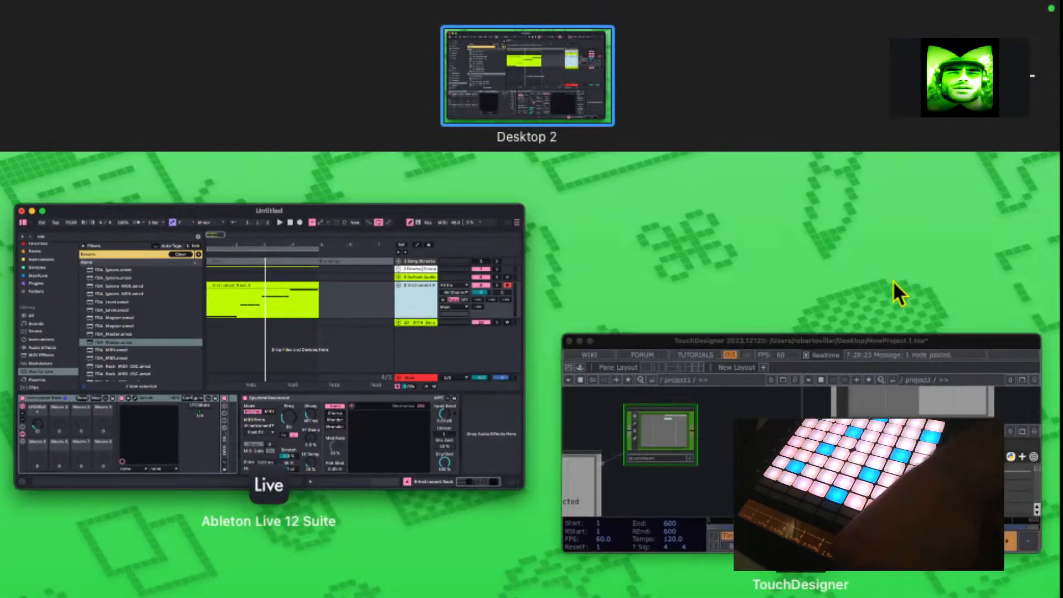
click(844, 331)
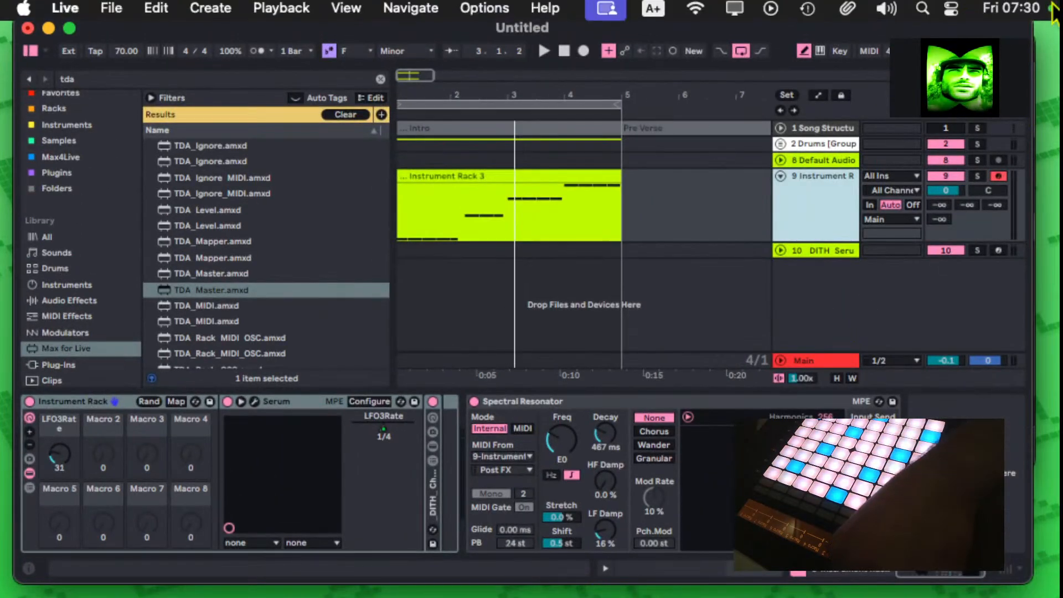
mouse_move(1059, 2)
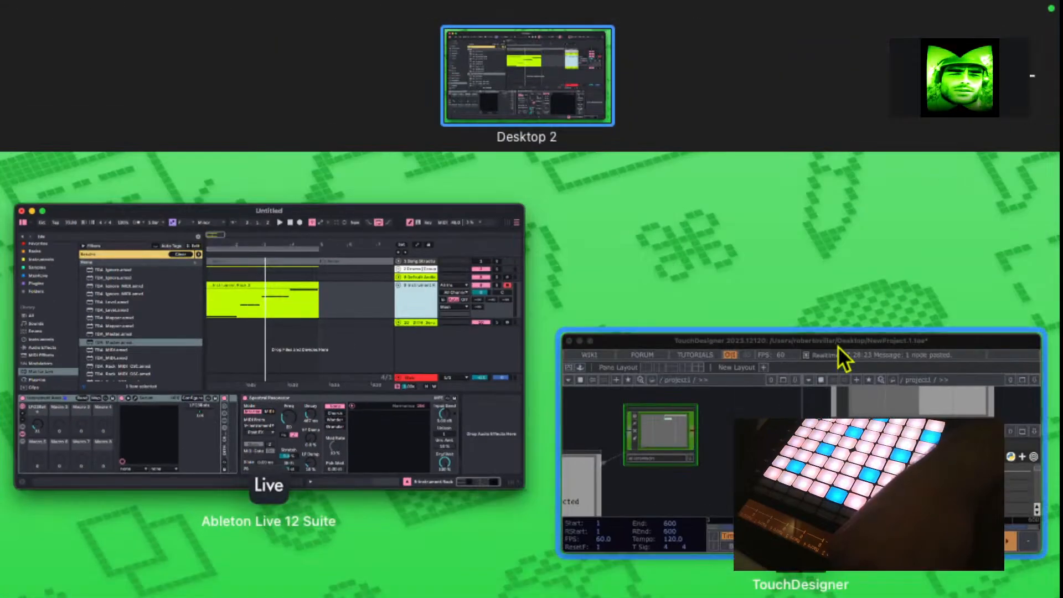
click(839, 346)
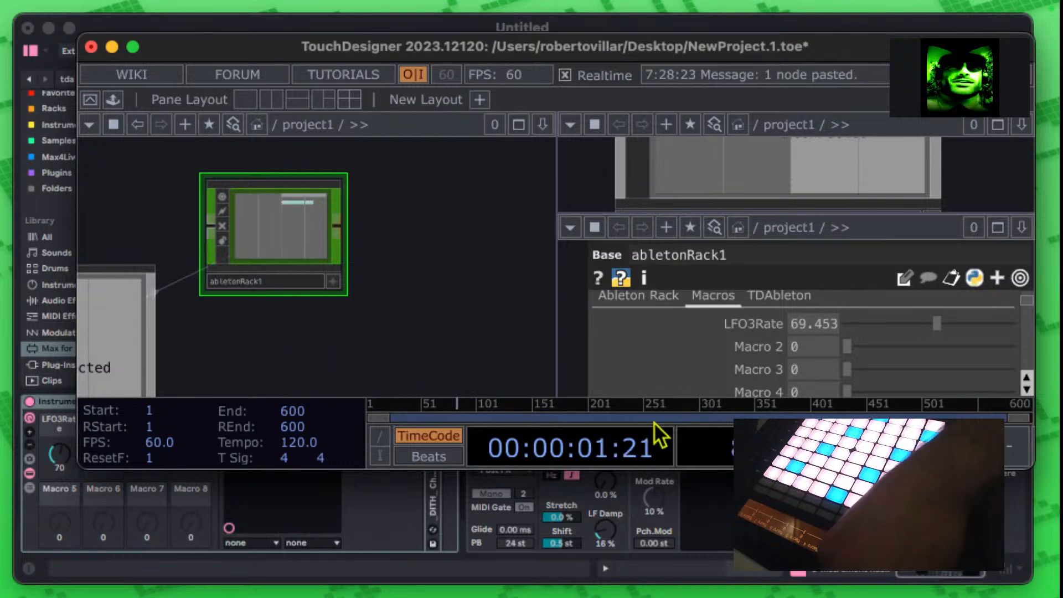
Step: Make the TouchDesigner window taller and narrower so the Instrument Rack's macros in Live stay exposed beside it
drag(587, 469, 803, 579)
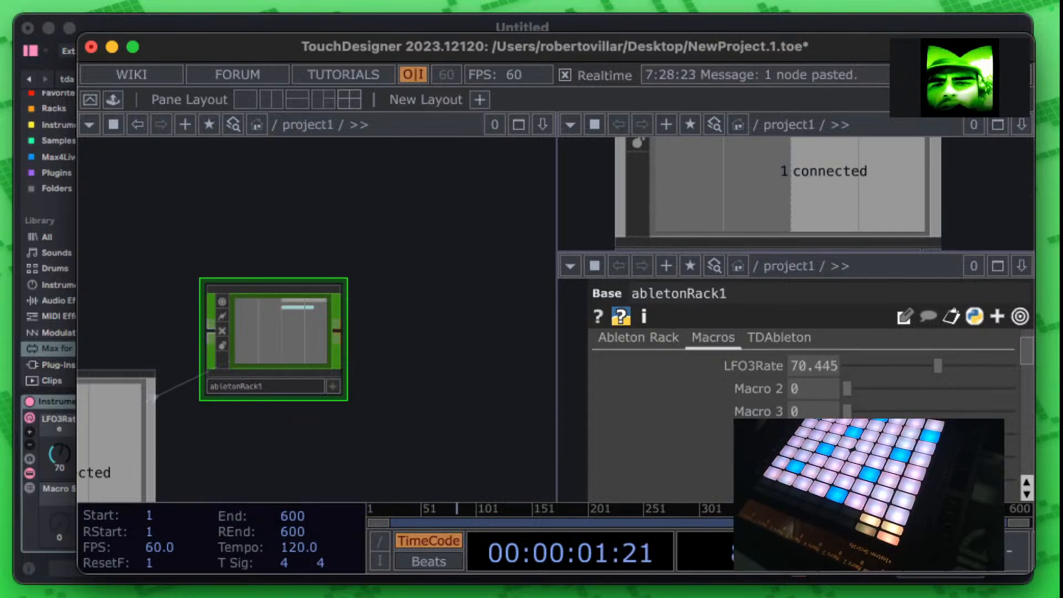
drag(83, 35, 326, 24)
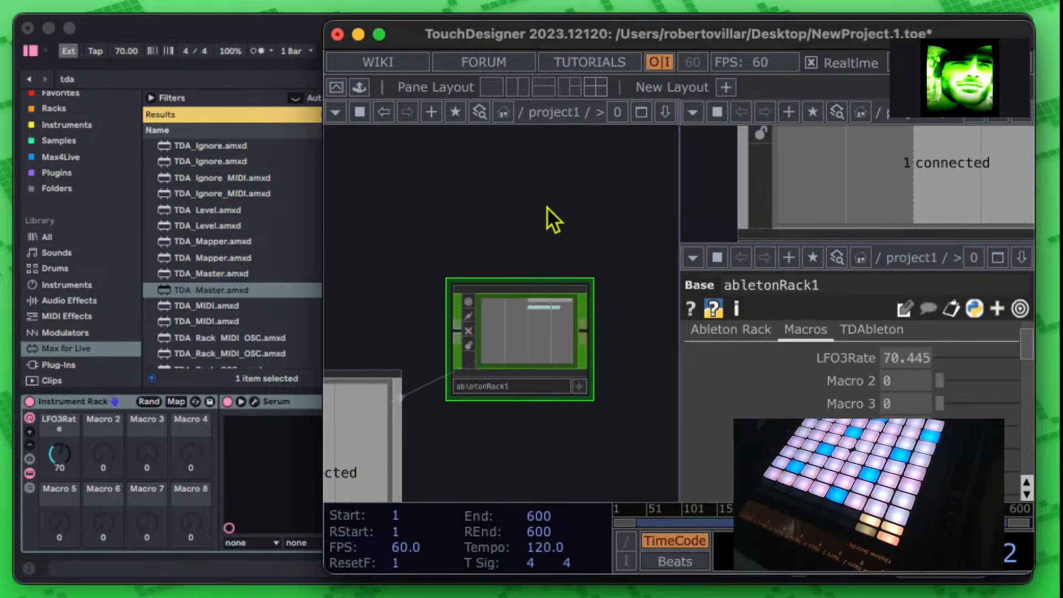
Step: Add a Noise TOP above abletonRack1 in the network and enlarge its node to preview the texture
drag(584, 214, 441, 200)
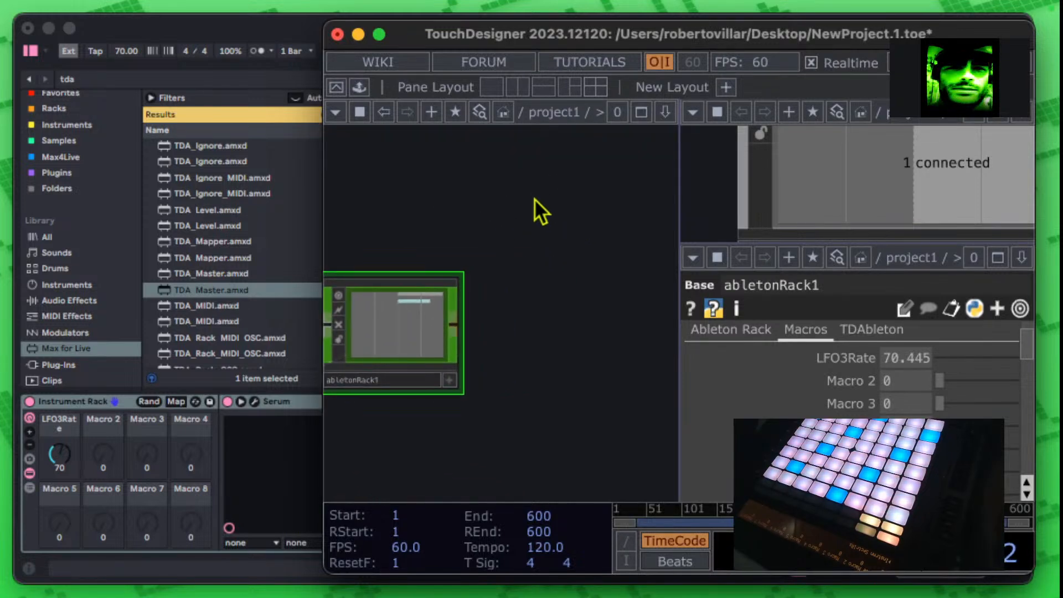
key(Tab)
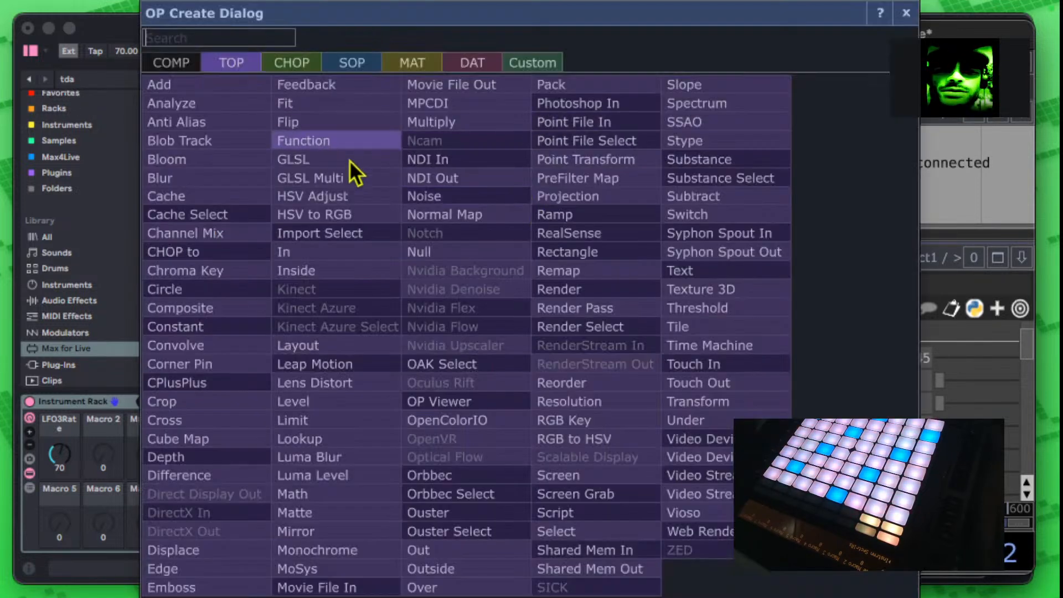
click(480, 196)
click(515, 186)
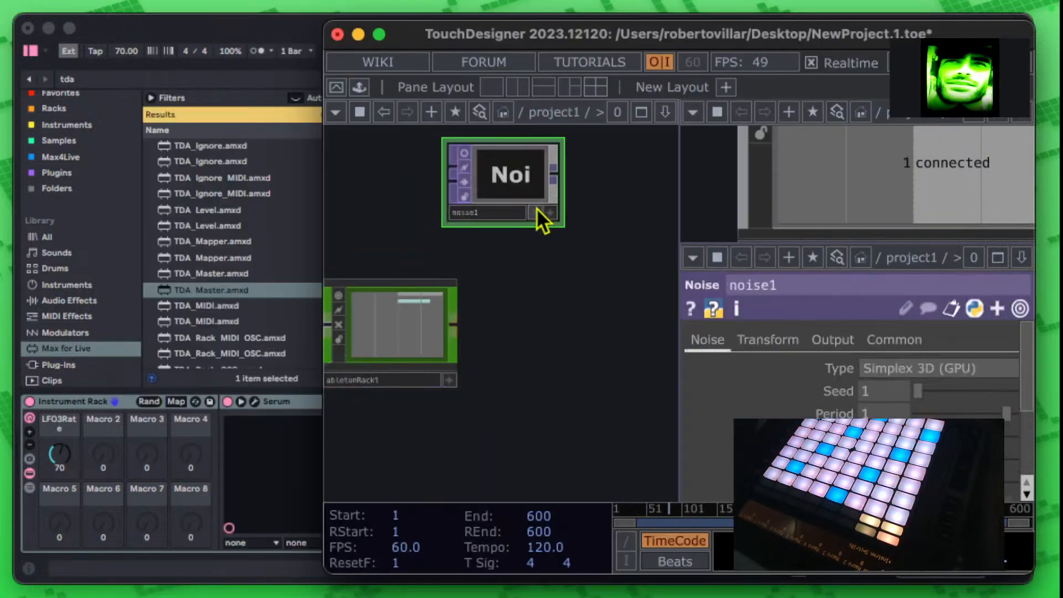
drag(554, 226, 614, 253)
click(501, 274)
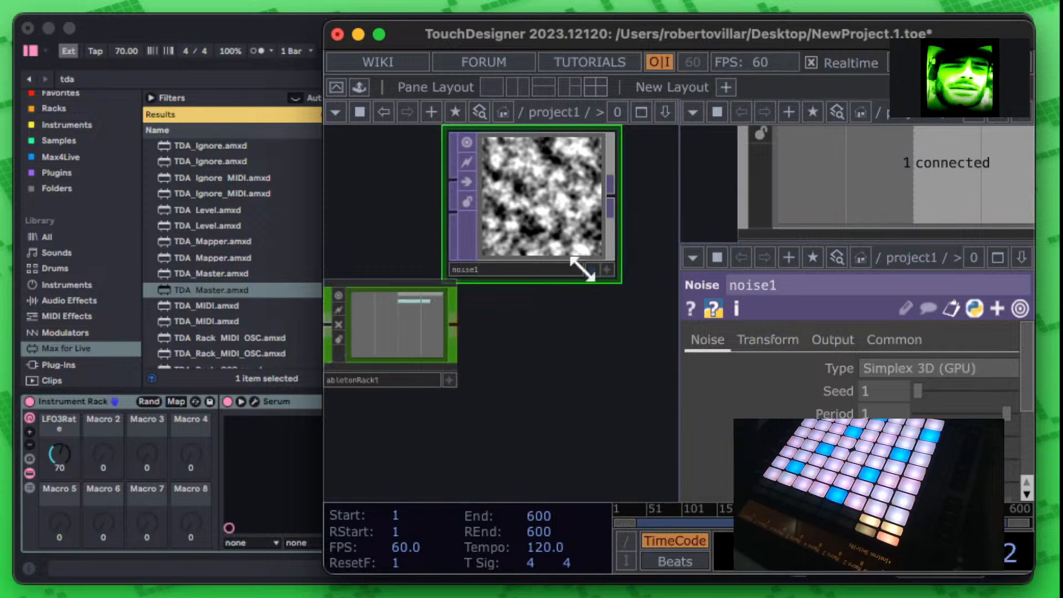
click(595, 350)
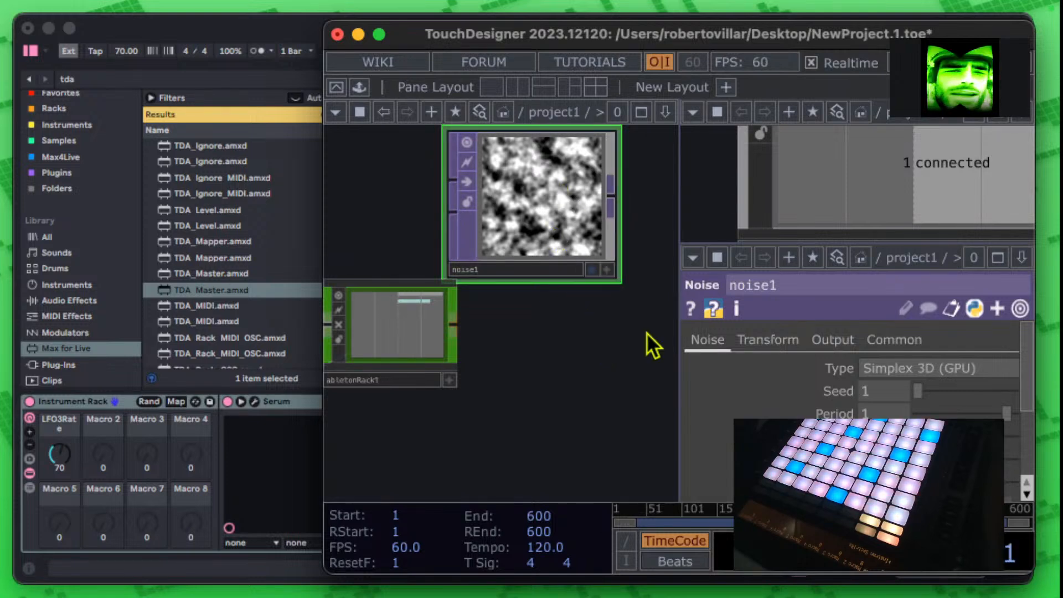
Step: Set noise1's type to Simplex 4D (GPU), with Harmonic Spread 2.5, Exponent 0.04 and Amplitude 0.21
click(931, 368)
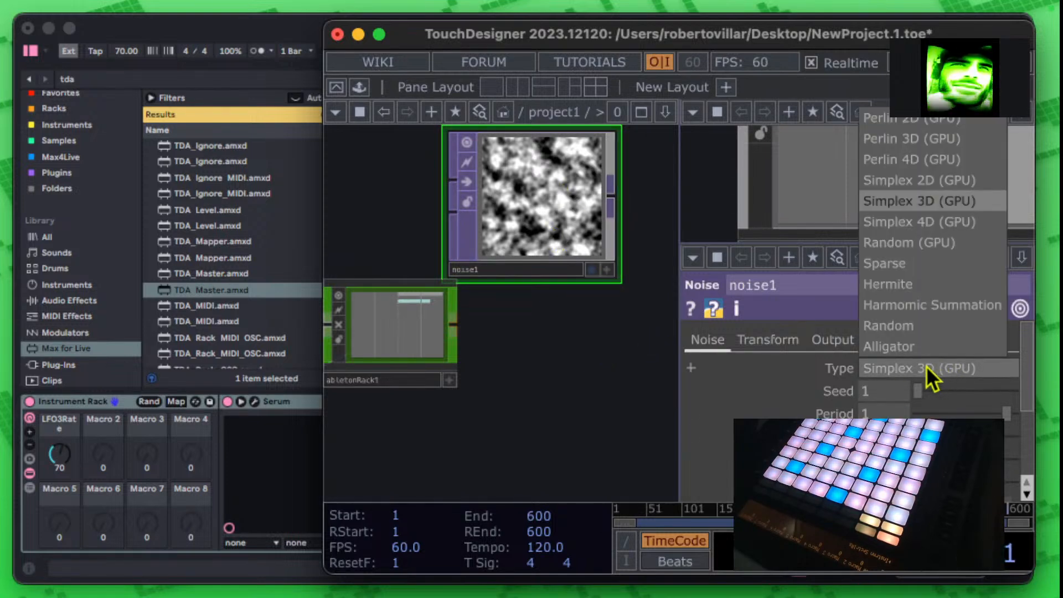
click(926, 223)
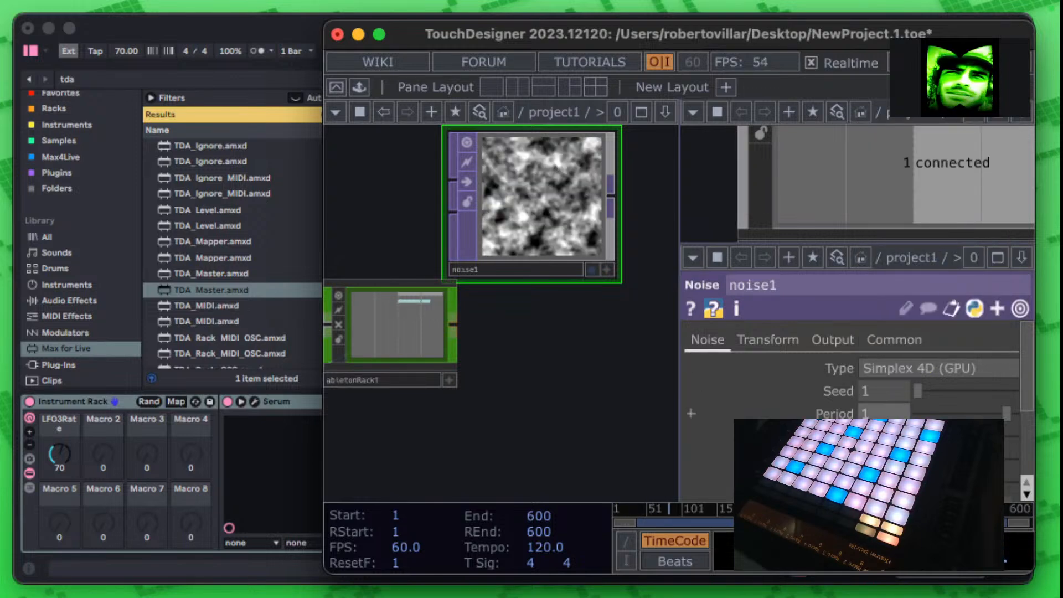
scroll(942, 387, down, 2)
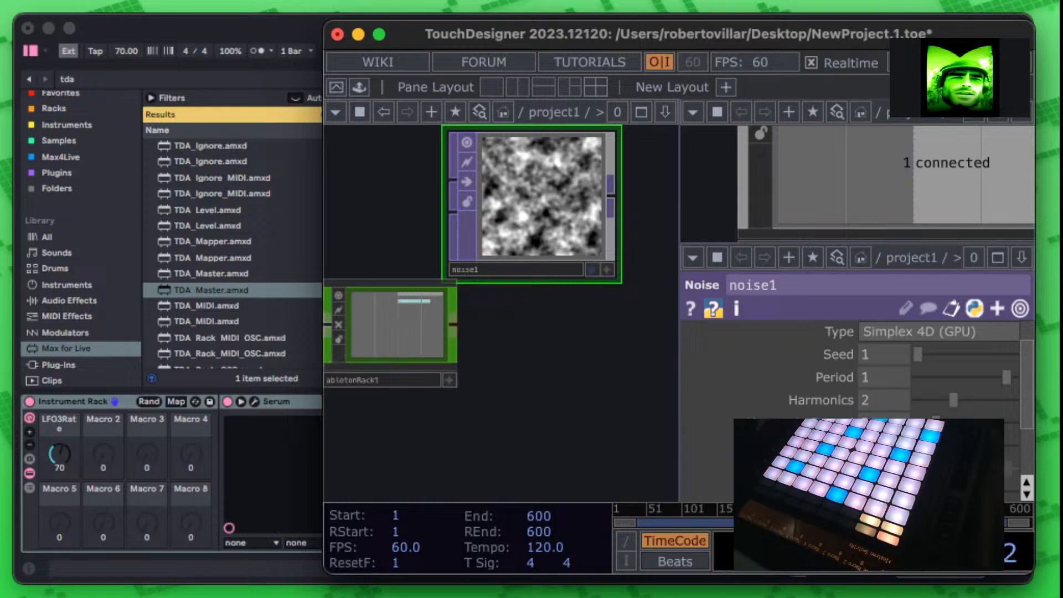
scroll(692, 423, down, 1)
scroll(691, 443, down, 1)
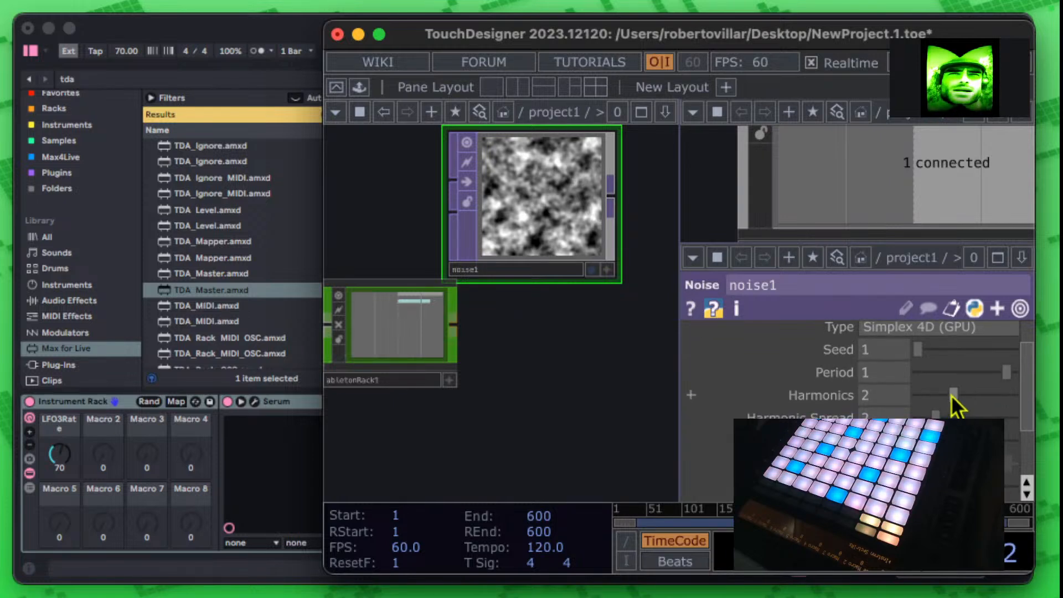
mouse_move(936, 420)
mouse_down()
mouse_move(1041, 411)
mouse_move(921, 421)
mouse_move(1039, 411)
mouse_move(926, 411)
mouse_up()
scroll(884, 419, down, 5)
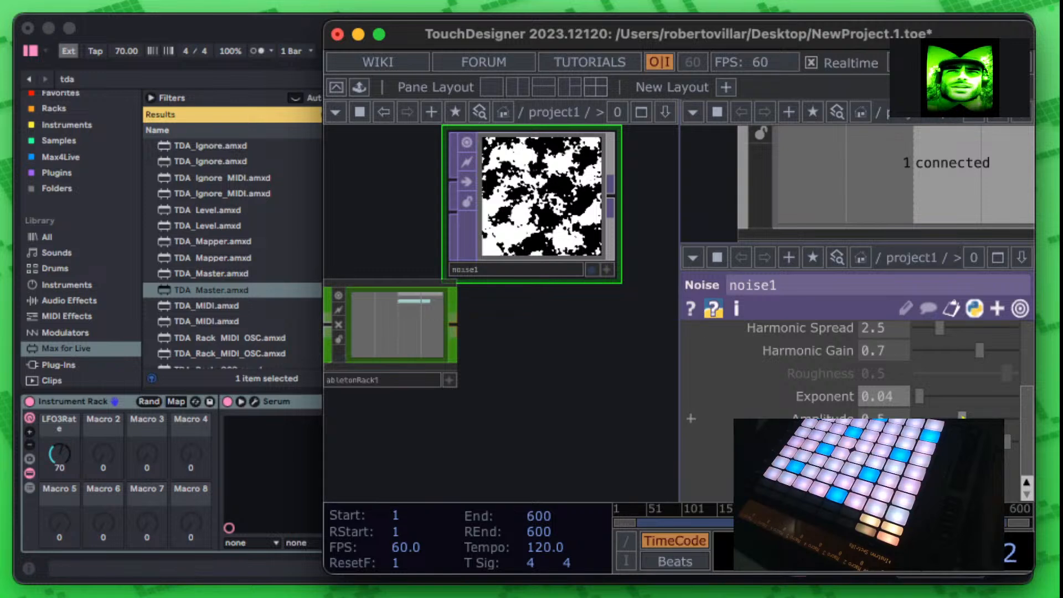
mouse_move(938, 418)
mouse_down()
mouse_move(915, 419)
mouse_move(936, 419)
mouse_up()
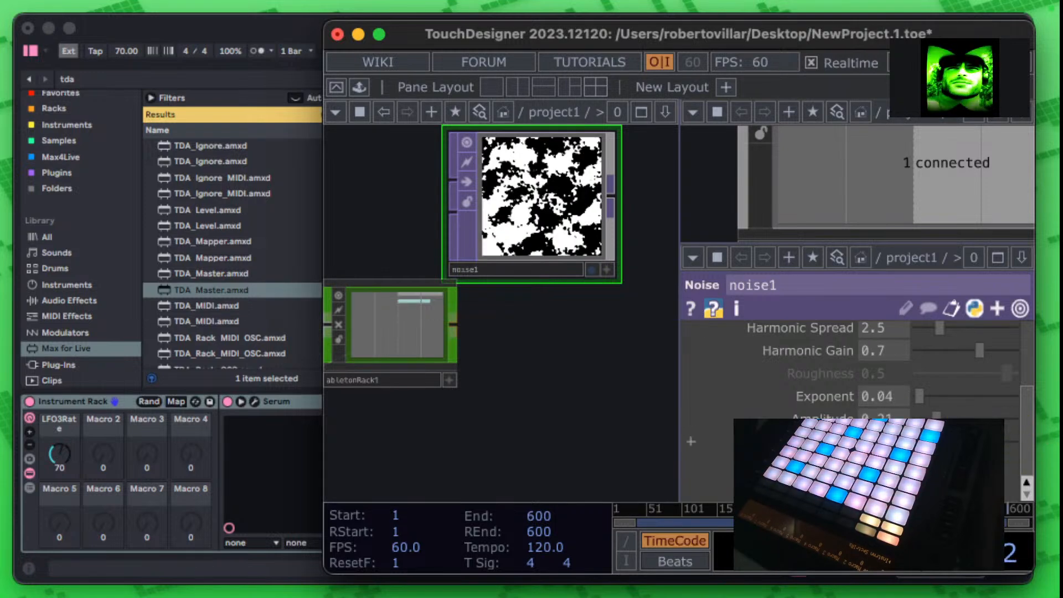
scroll(964, 393, up, 5)
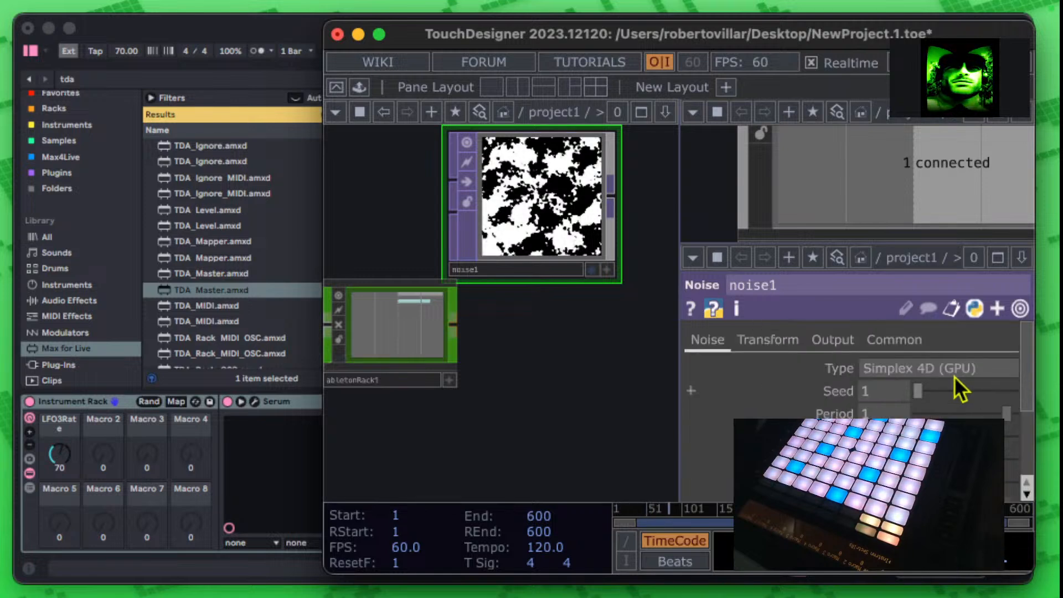
Step: Set noise1's Translate 4D to 1.38 and Scale 4D to 0.21
click(795, 342)
scroll(909, 409, down, 3)
mouse_move(918, 374)
mouse_down()
mouse_move(989, 382)
mouse_move(934, 389)
mouse_move(982, 394)
mouse_move(911, 391)
mouse_up()
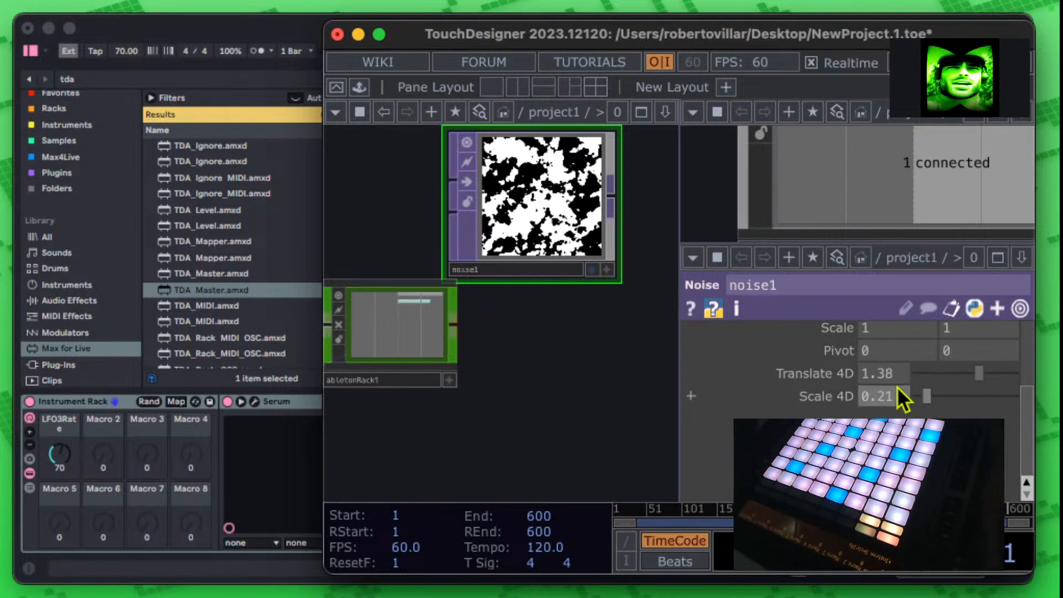
Step: Widen the parameter pane and set noise1's Harmonic Gain to 0.01, Exponent to 0.07 and Amplitude to 0.5
scroll(917, 403, up, 3)
click(709, 340)
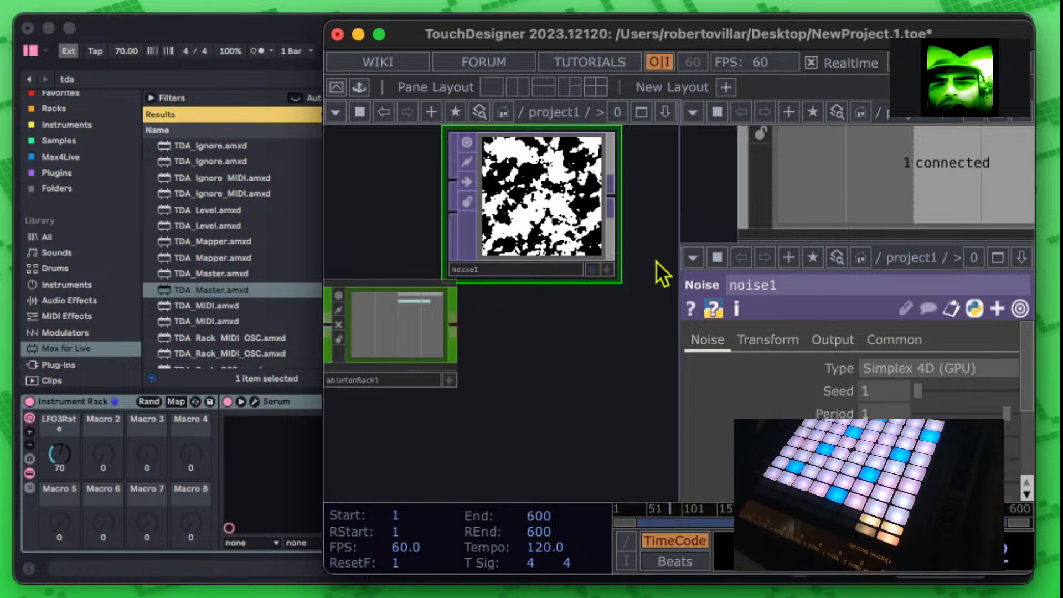
drag(681, 269, 651, 304)
scroll(953, 391, down, 4)
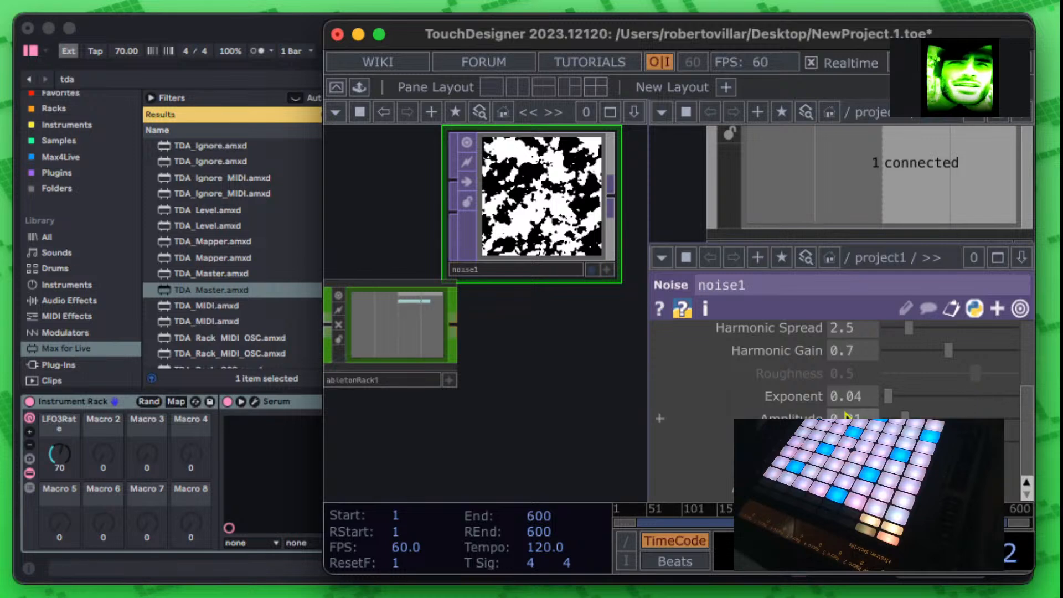
drag(966, 342, 887, 356)
drag(887, 400, 857, 392)
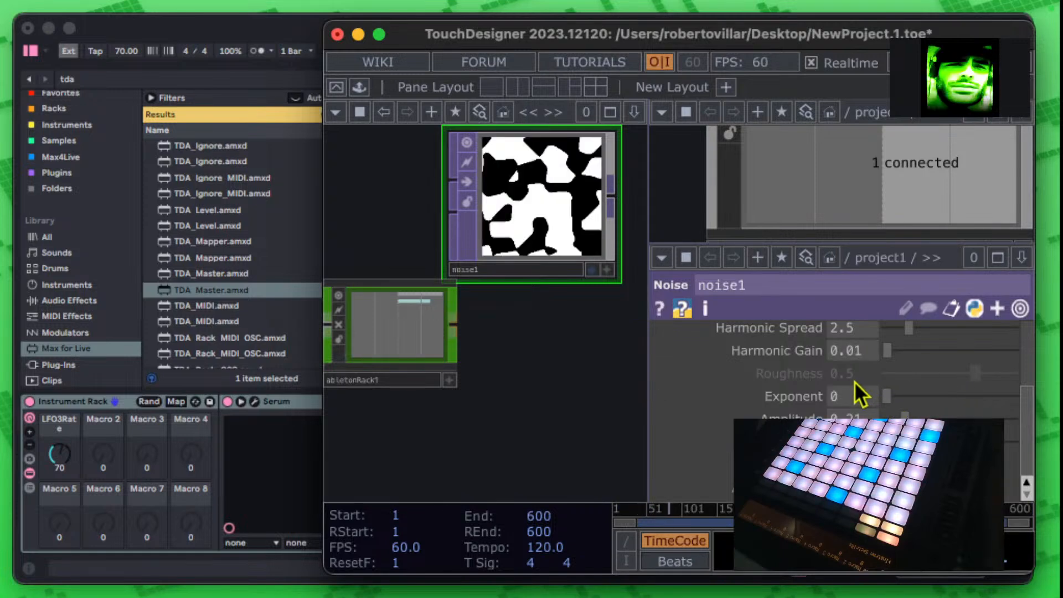
drag(909, 419, 931, 422)
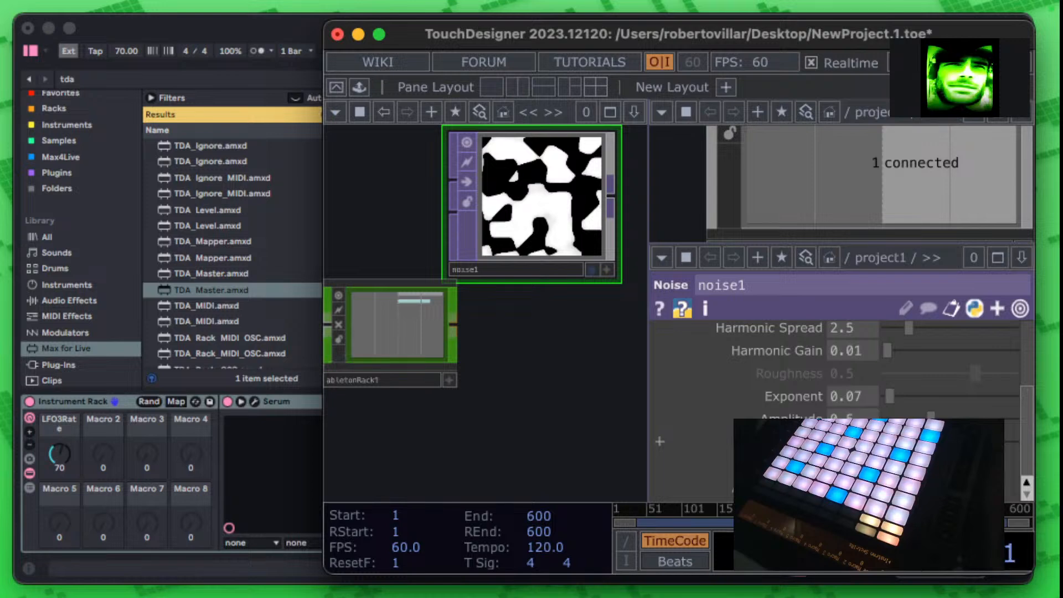
Step: Drive noise1's Translate 4D with the expression absTime.seconds*.1 and display noise1 as the network background
scroll(968, 404, up, 5)
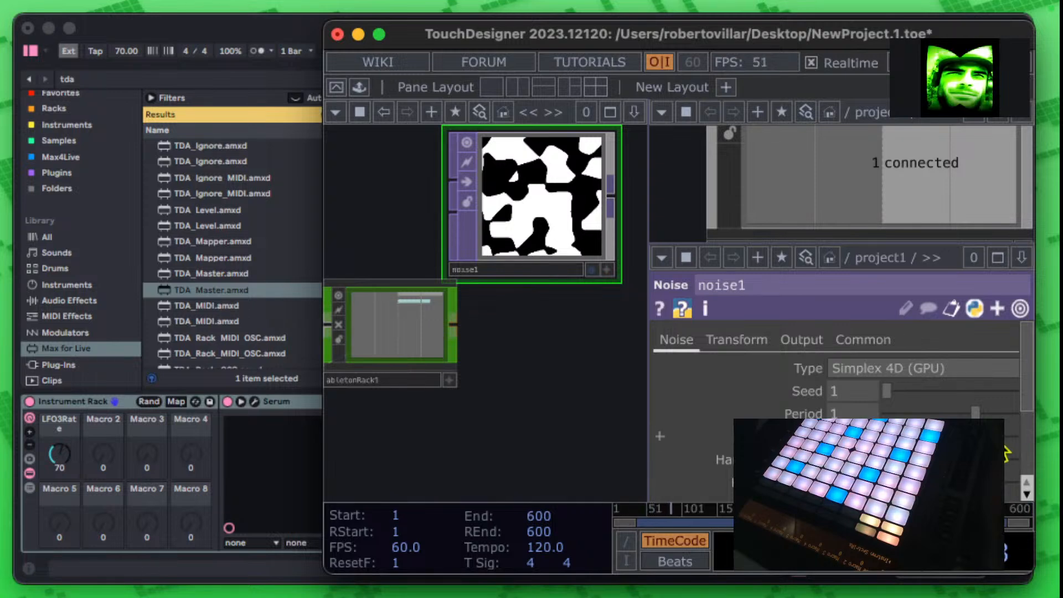
click(740, 339)
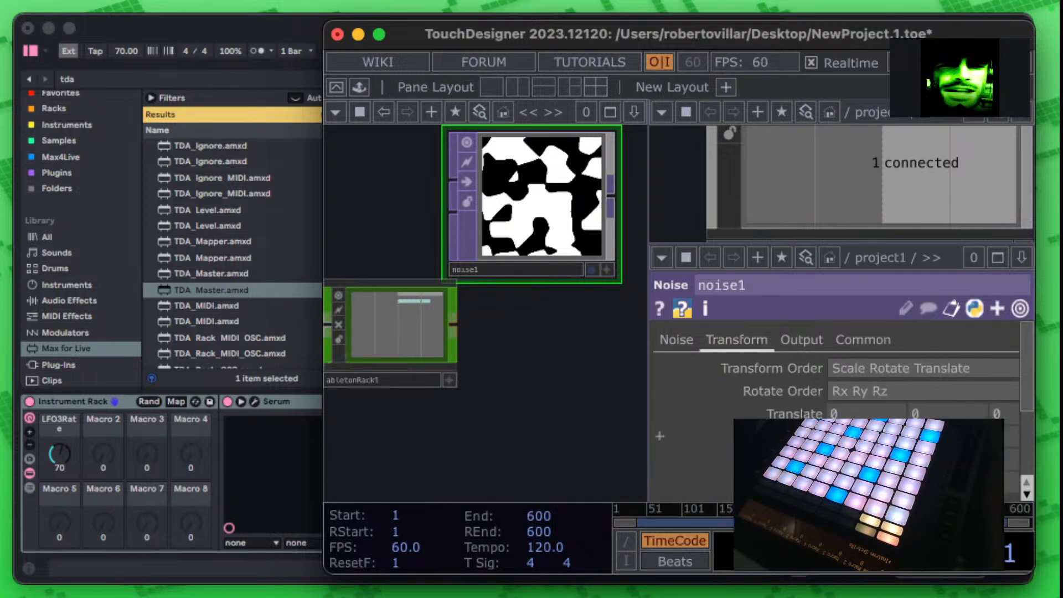
scroll(743, 355, down, 4)
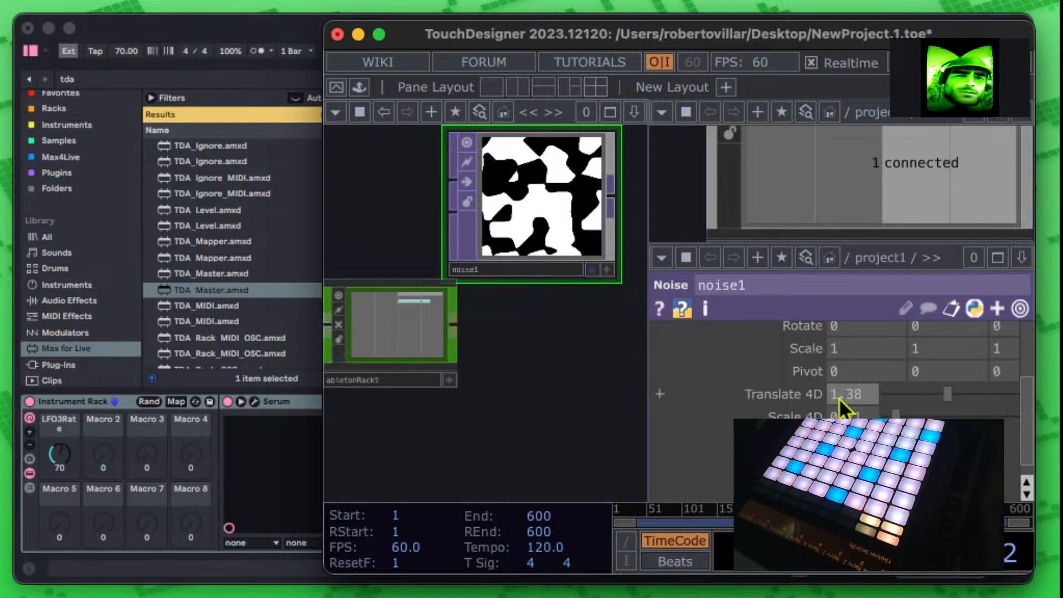
drag(948, 396, 913, 396)
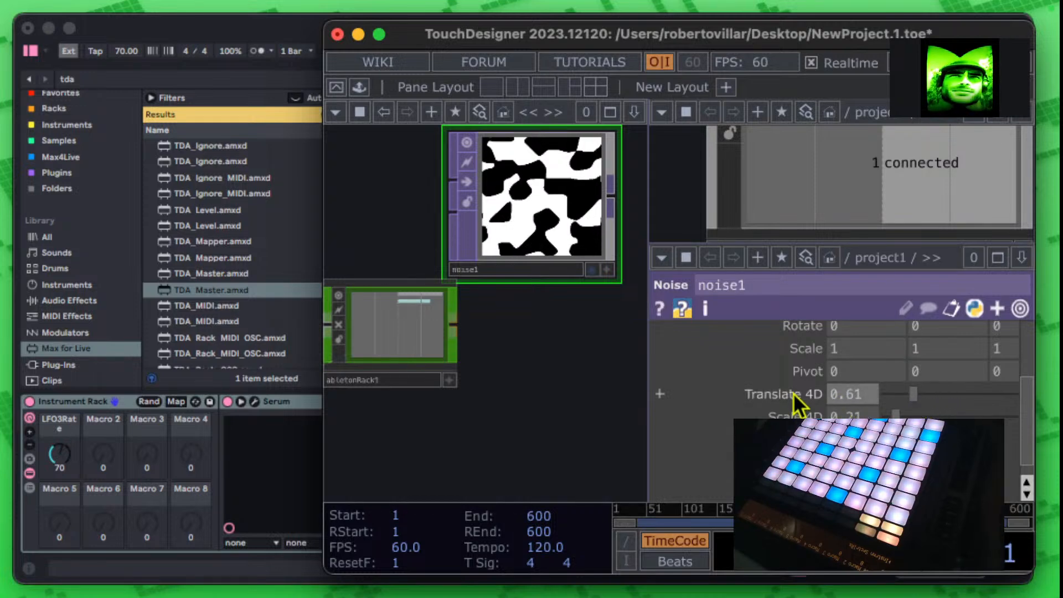
click(660, 394)
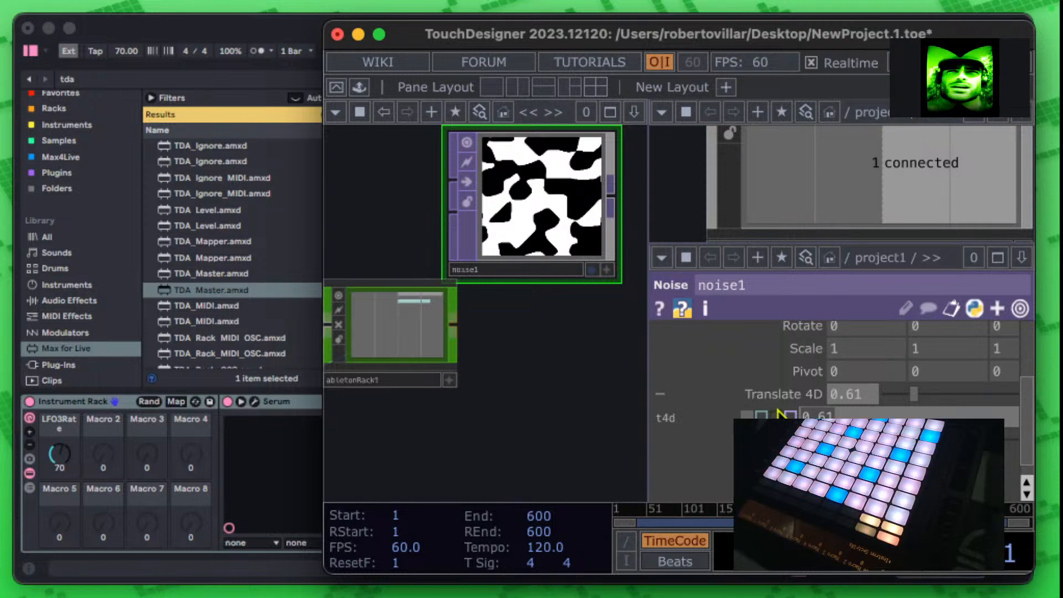
click(761, 416)
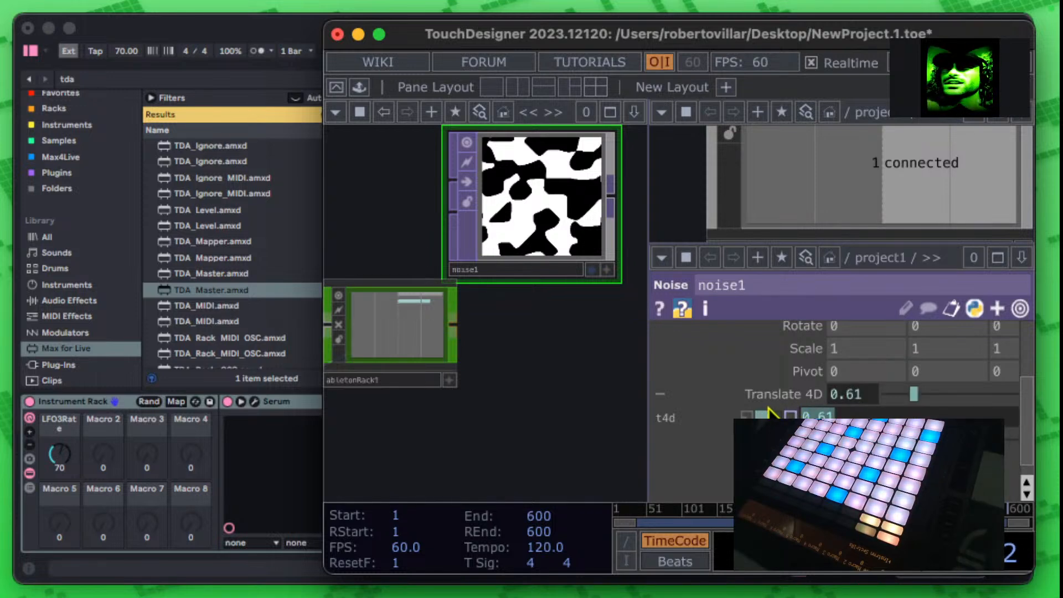
text(Time.seconds*)
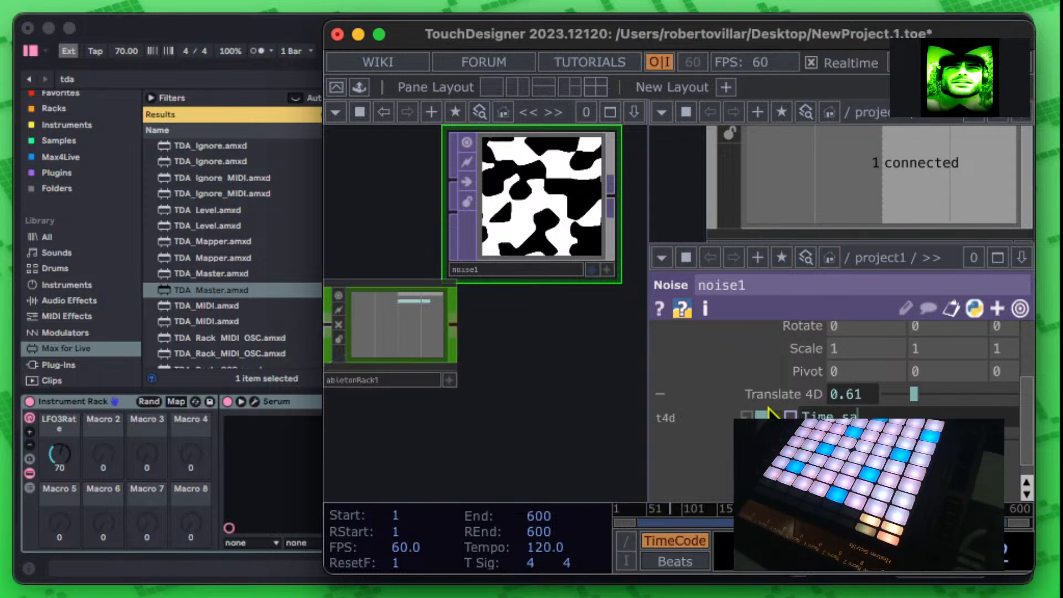
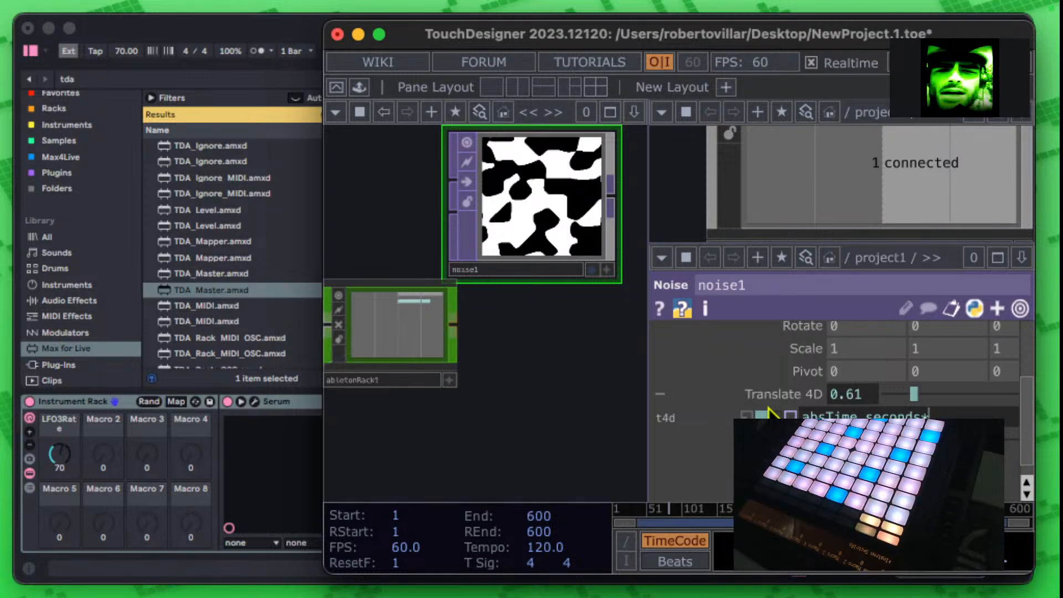
key(Return)
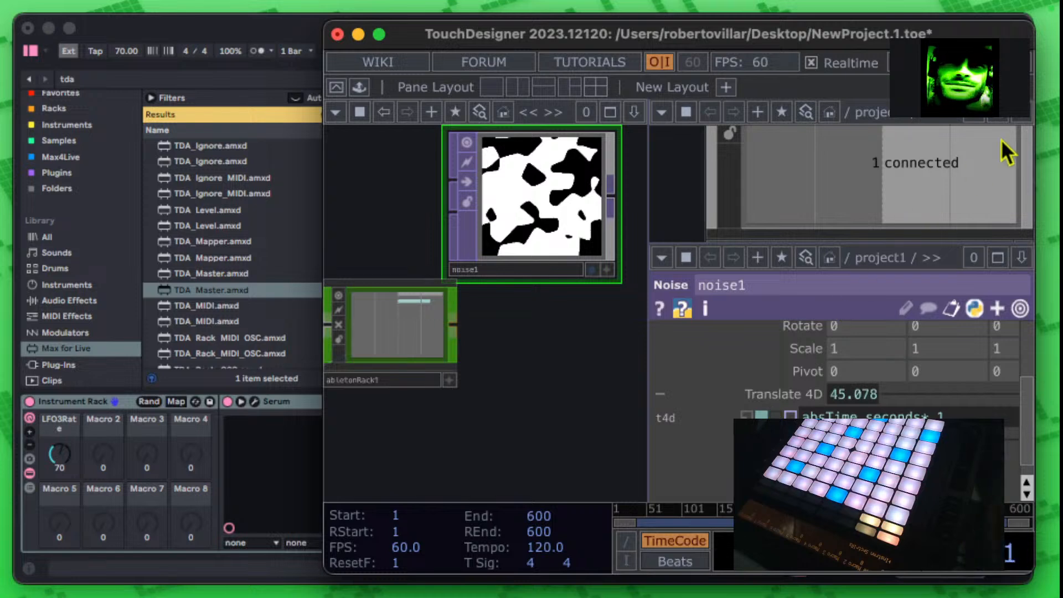
click(592, 270)
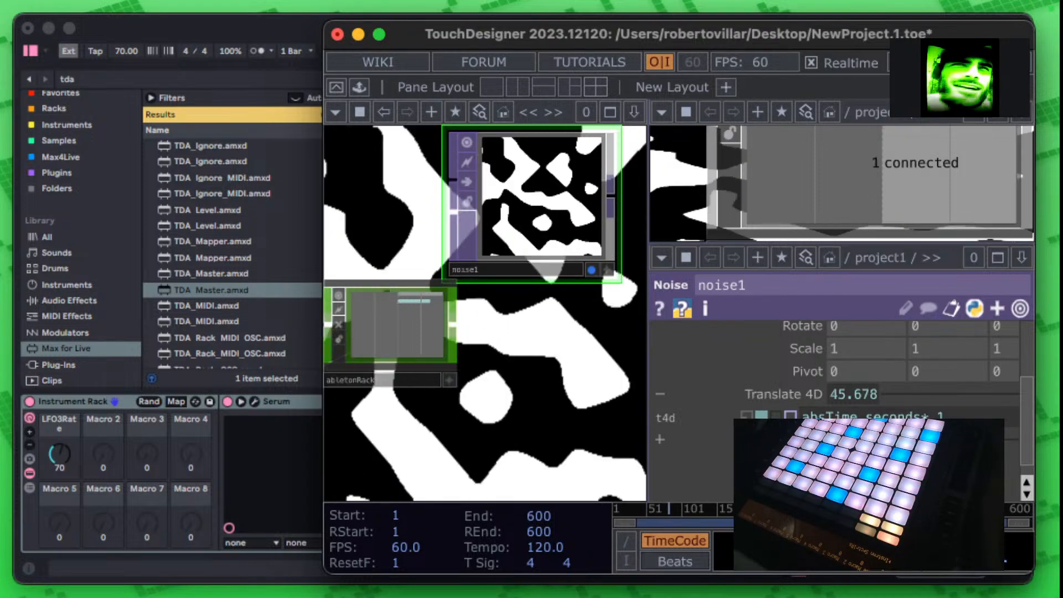
Step: Refine noise1's pattern with Harmonic Spread 0.4, Harmonic Gain 0.13 and Exponent 0.02
scroll(869, 361, up, 5)
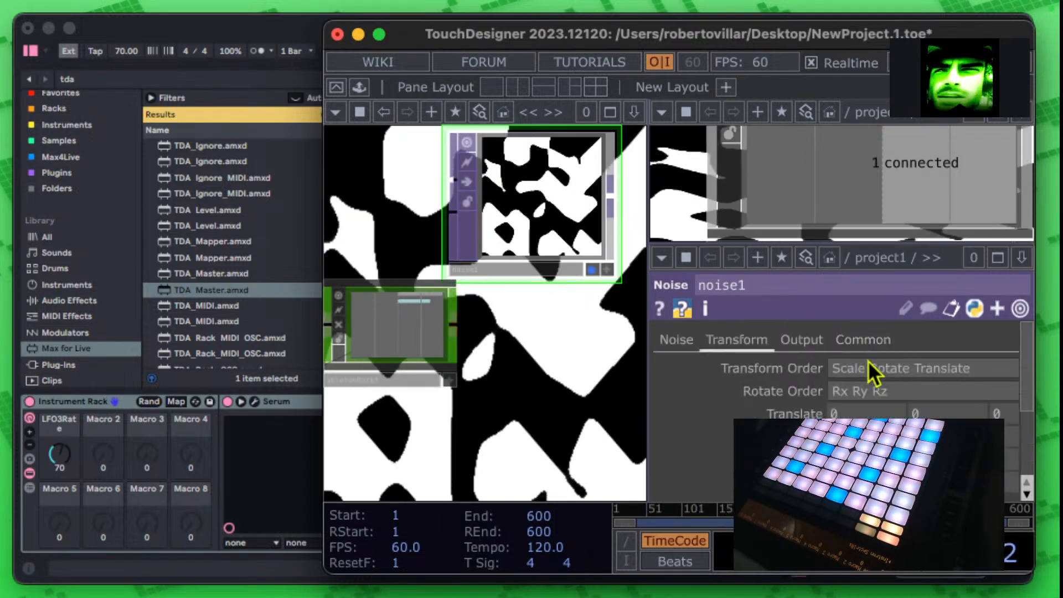
click(677, 344)
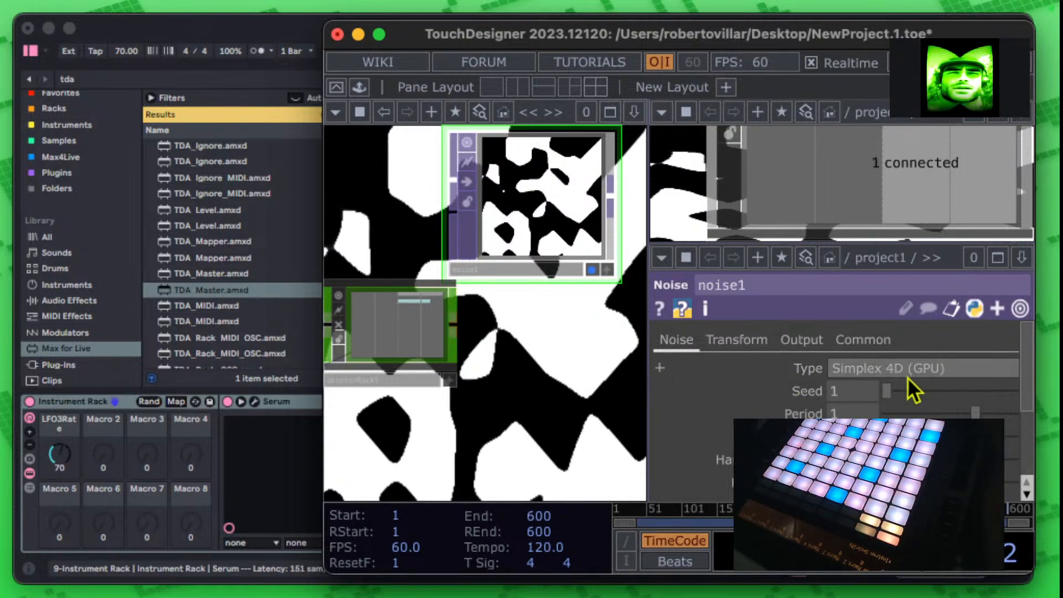
scroll(850, 410, down, 3)
scroll(851, 387, up, 4)
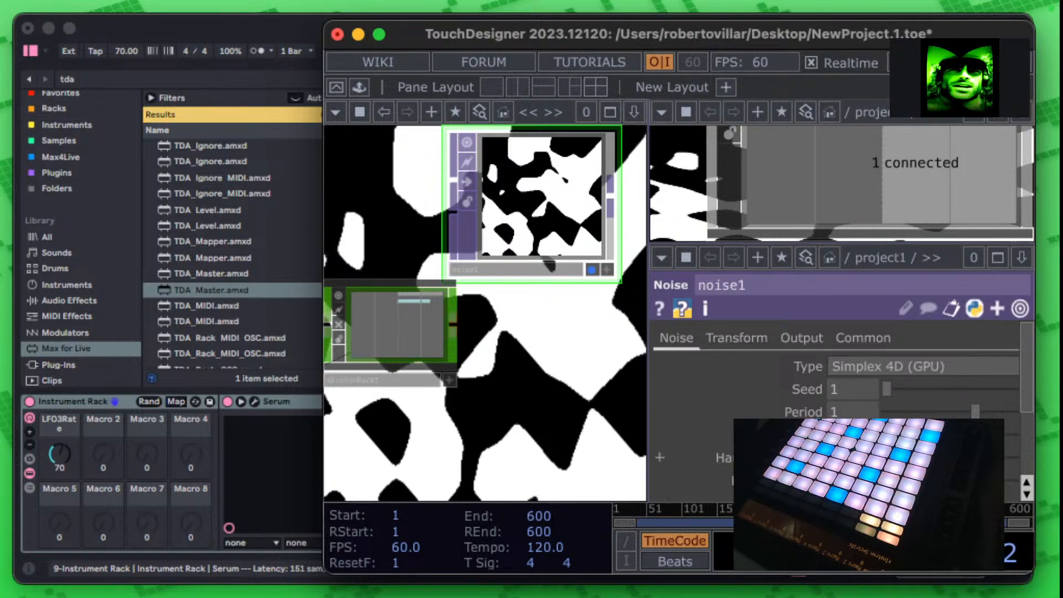
scroll(837, 377, down, 3)
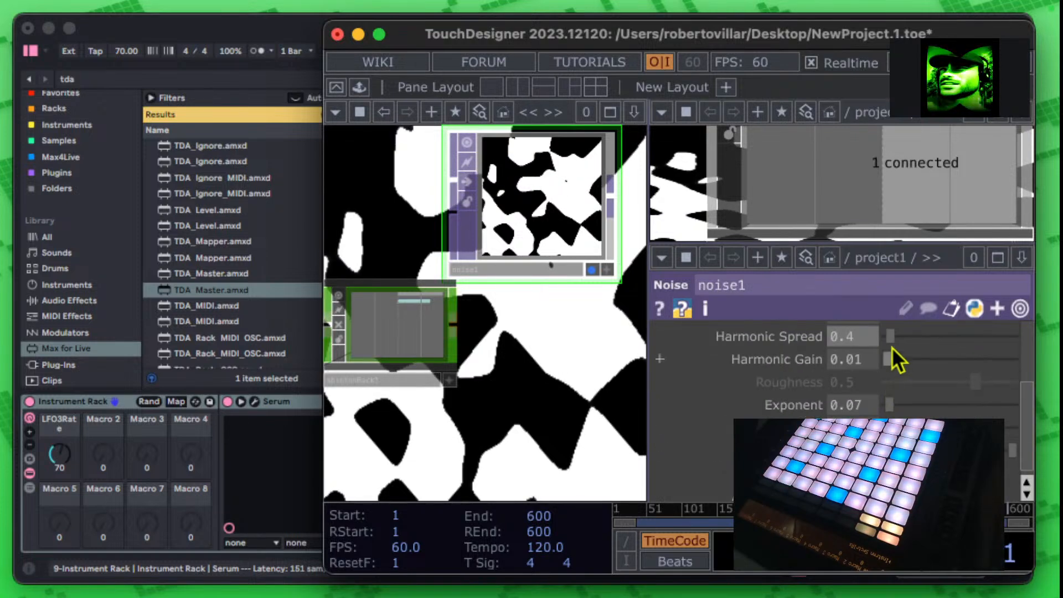
mouse_move(891, 367)
mouse_down()
mouse_move(952, 366)
mouse_move(898, 367)
mouse_up()
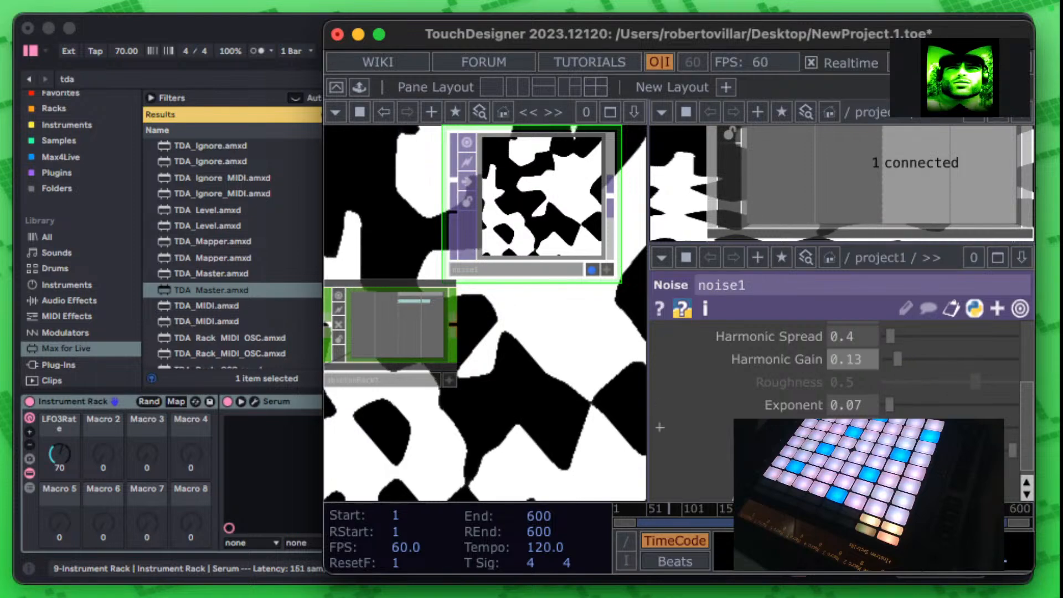
drag(926, 404, 842, 405)
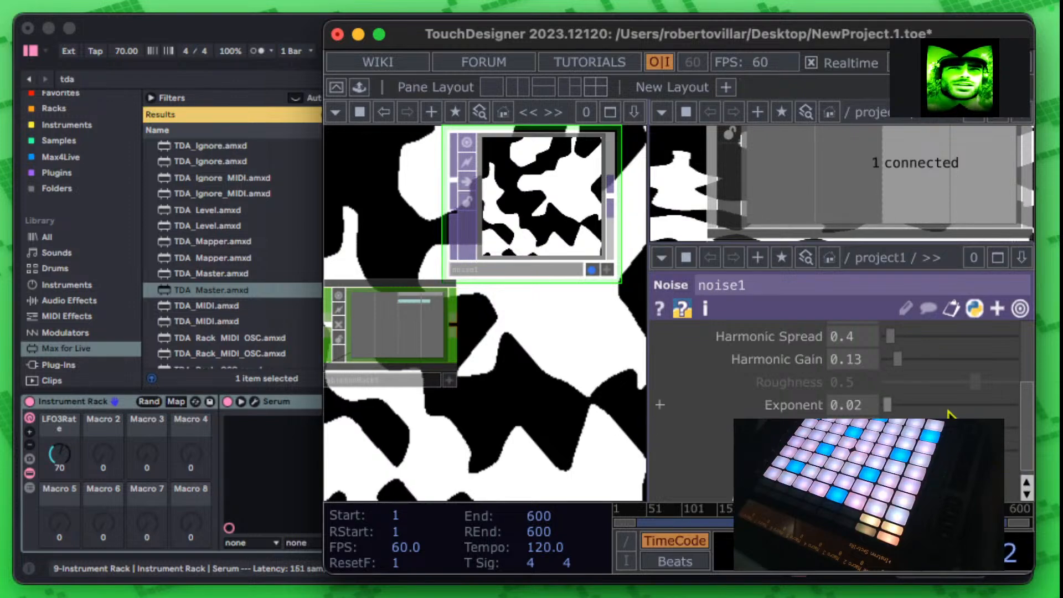
Step: Set noise1's Period to 0.65
scroll(947, 415, up, 5)
drag(977, 413, 944, 415)
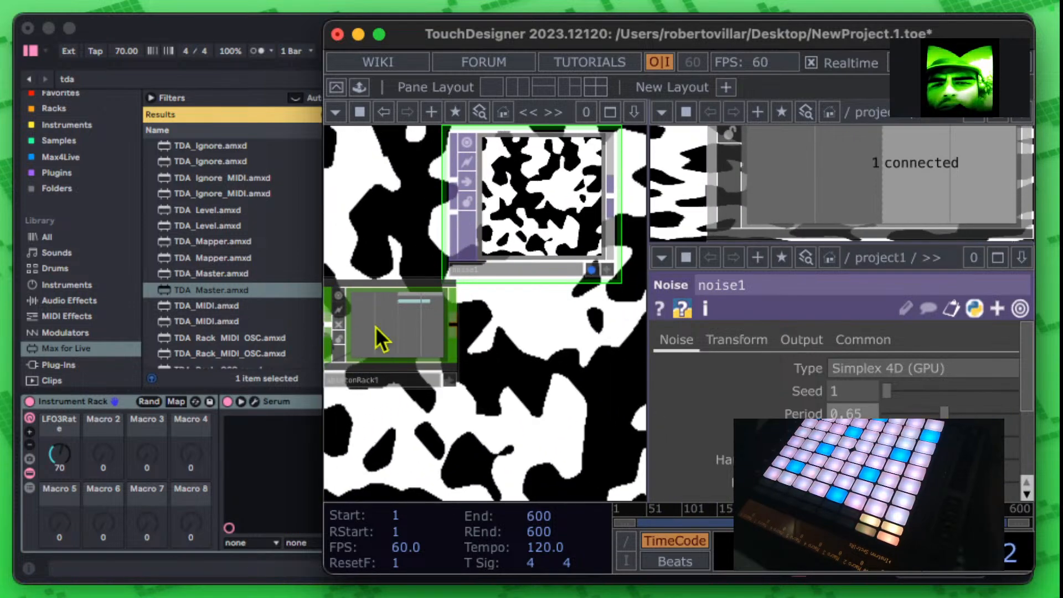
Step: Select abletonRack1, widen the network pane and examine the rack's macro channels and their values
click(412, 390)
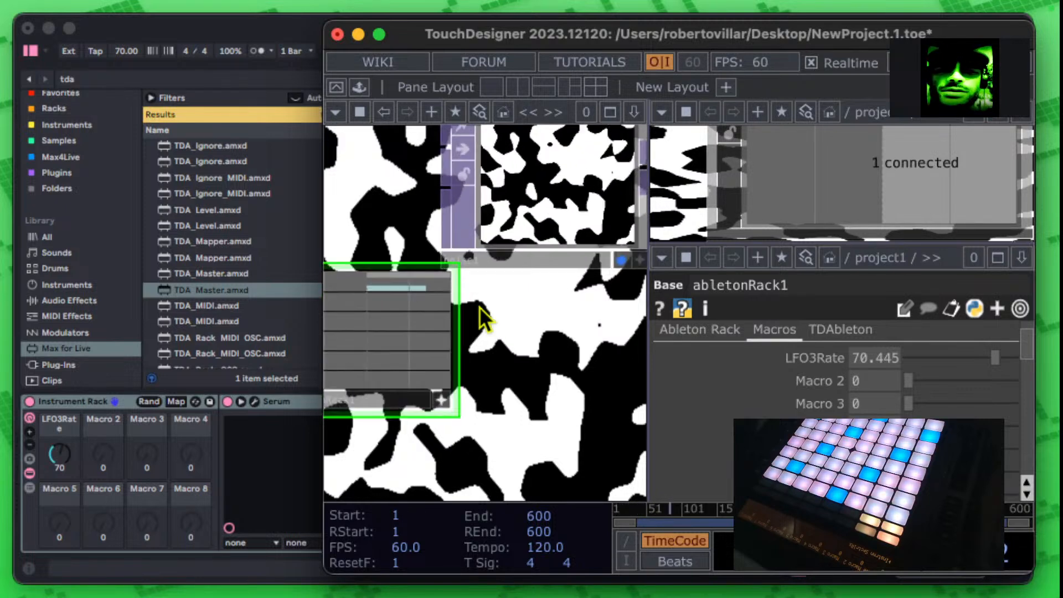
drag(493, 319, 770, 325)
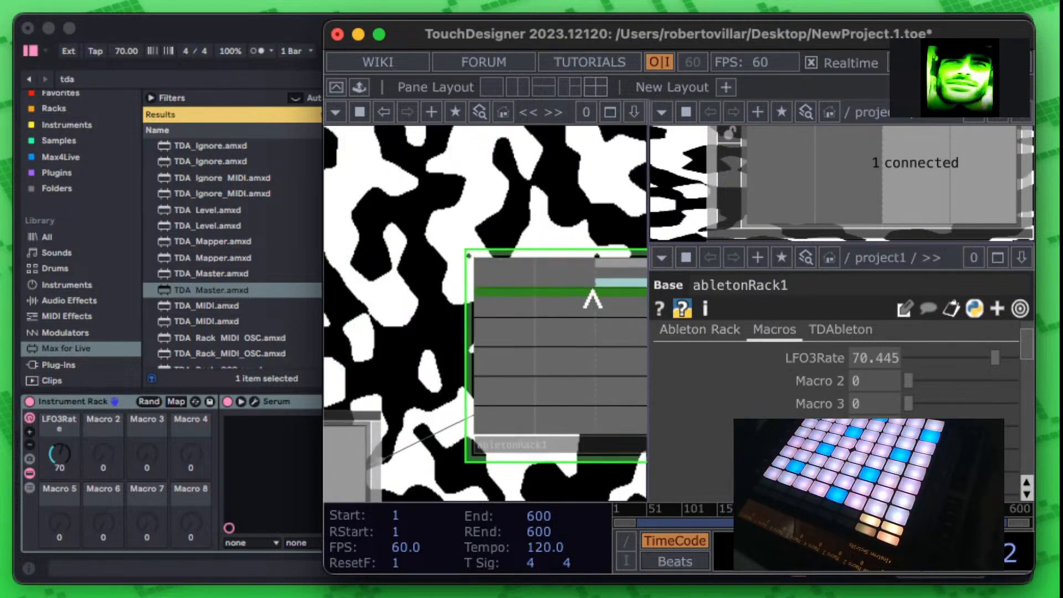
scroll(487, 327, down, 5)
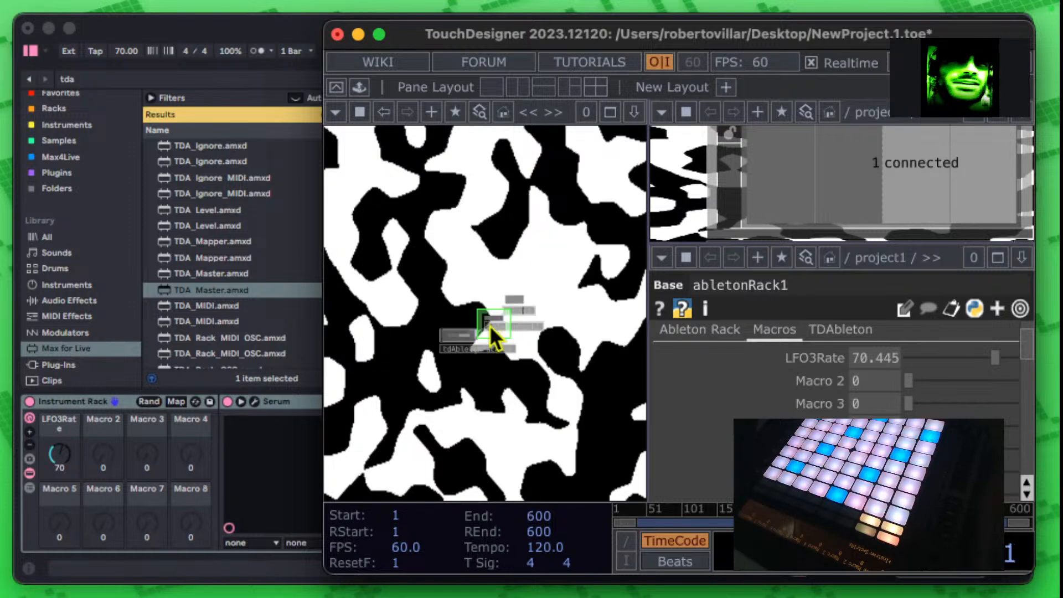
scroll(487, 328, up, 1)
drag(612, 429, 603, 387)
scroll(562, 368, up, 10)
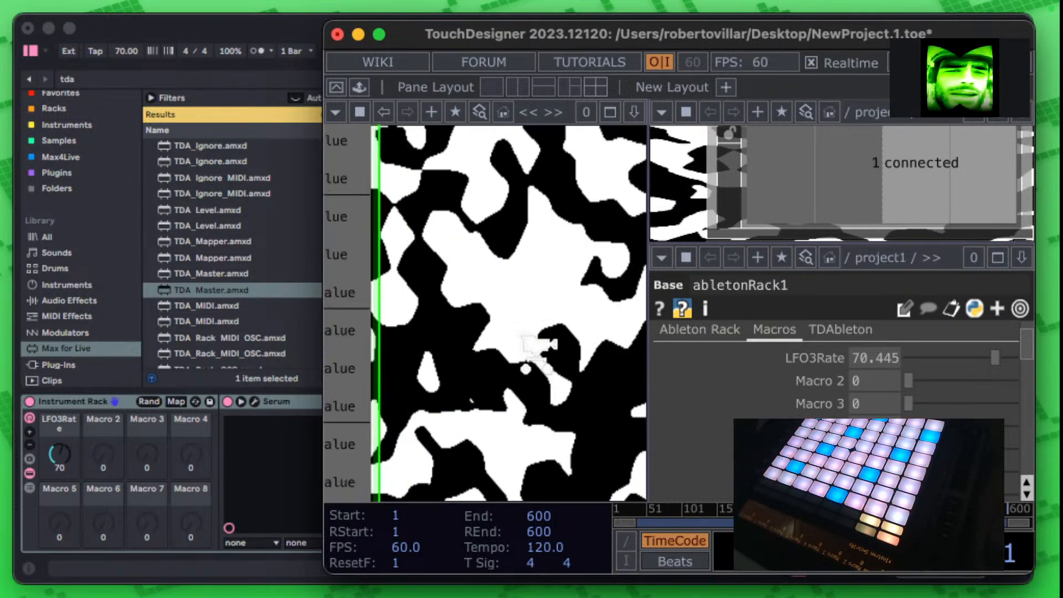
drag(545, 357, 672, 401)
drag(565, 378, 655, 380)
drag(590, 260, 687, 337)
drag(617, 303, 632, 302)
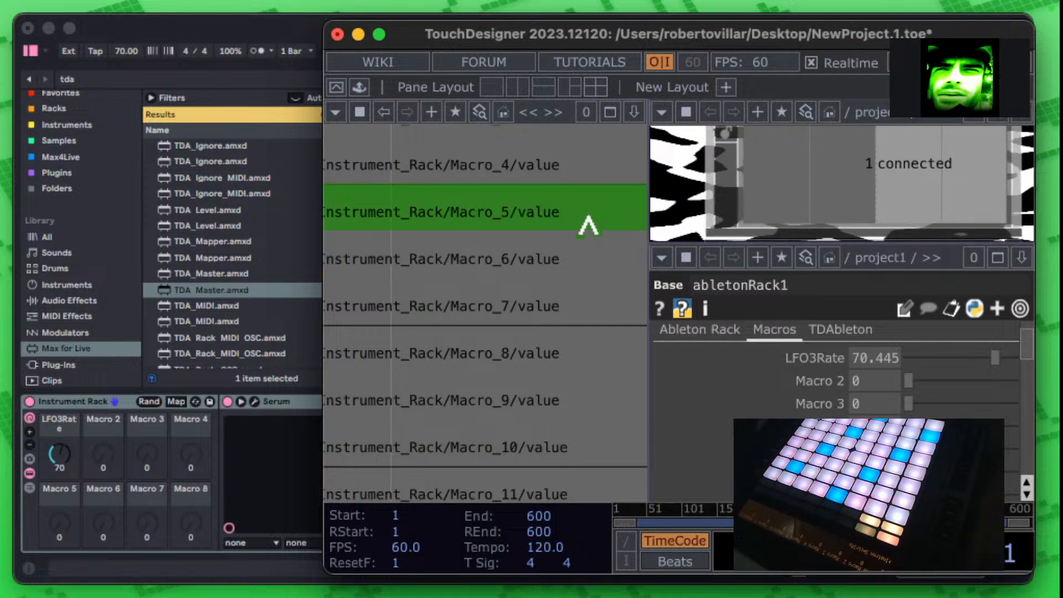
drag(648, 321, 745, 357)
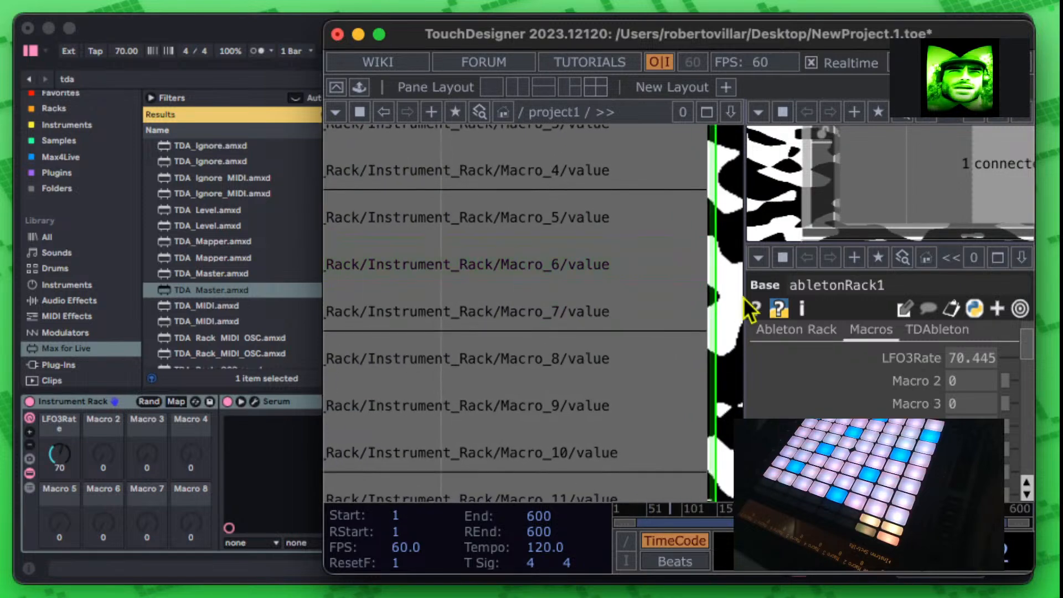
scroll(737, 284, down, 5)
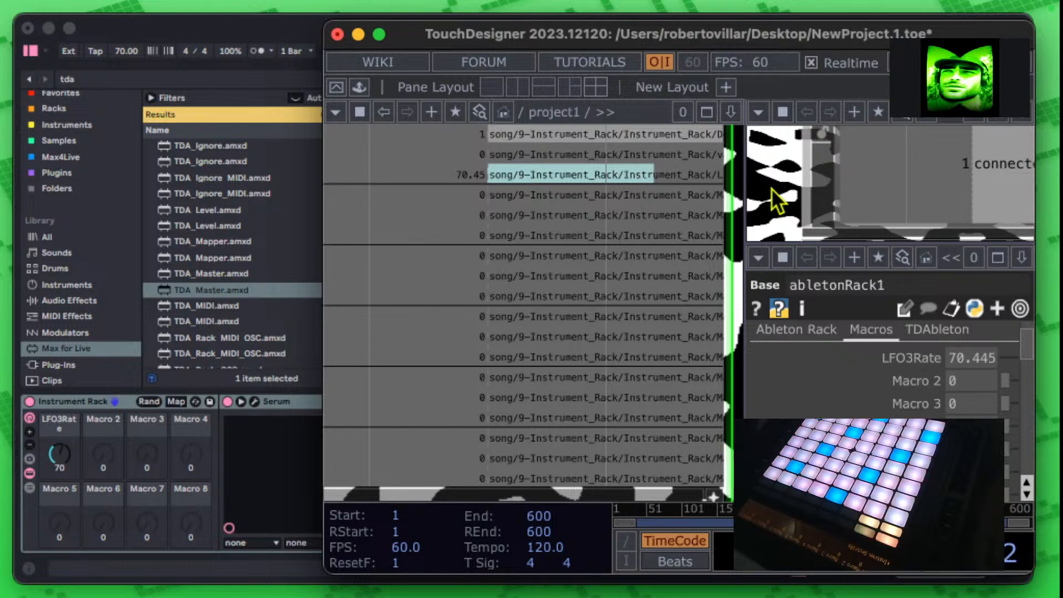
Step: Select noise1 and set its Harmonics to 1 and Harmonic Gain to 0.07
scroll(830, 205, down, 5)
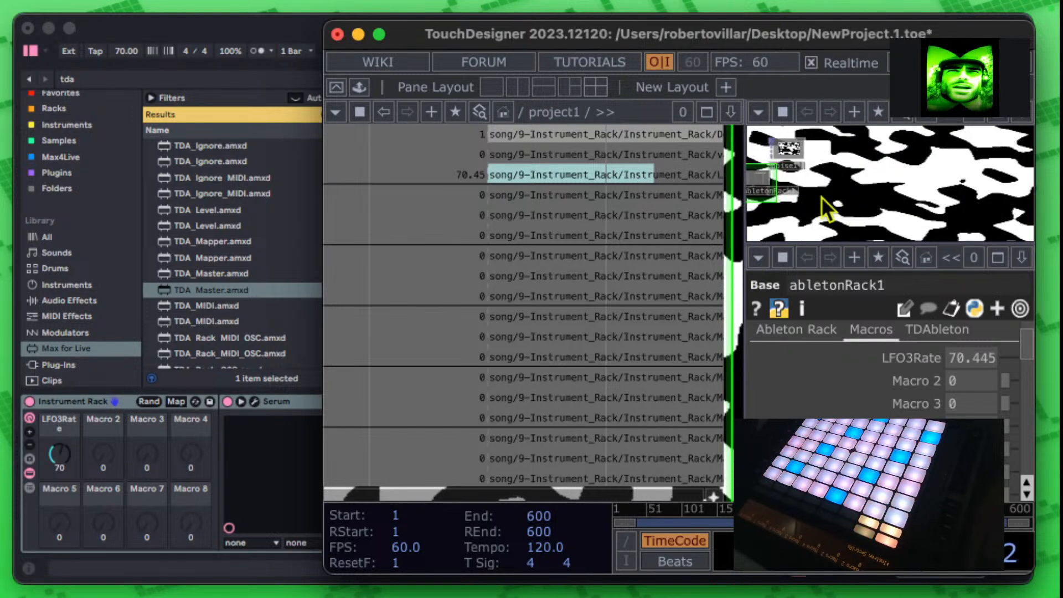
scroll(828, 183, up, 3)
click(815, 158)
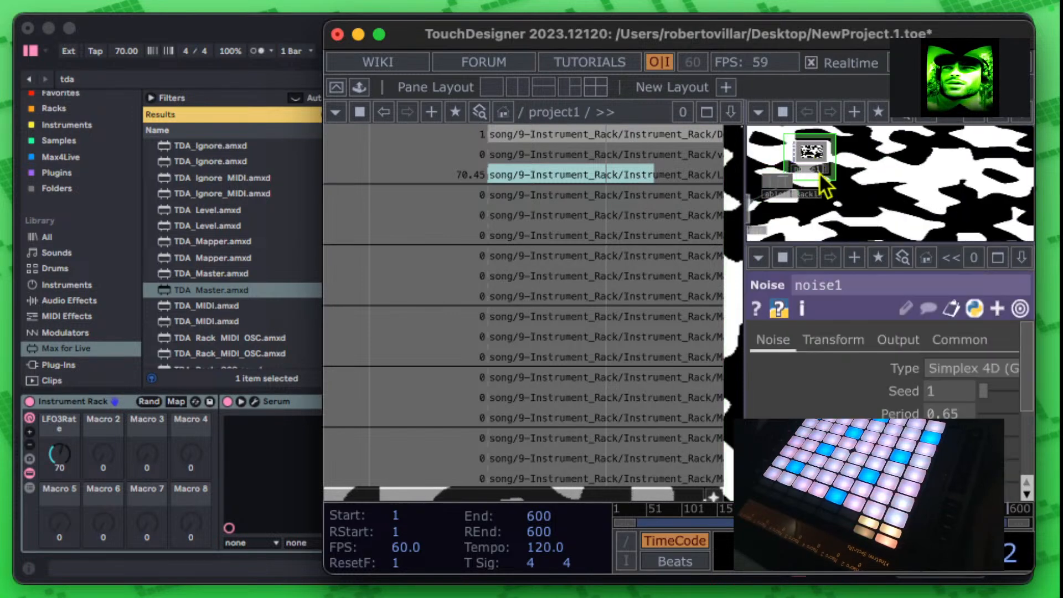
scroll(887, 366, down, 3)
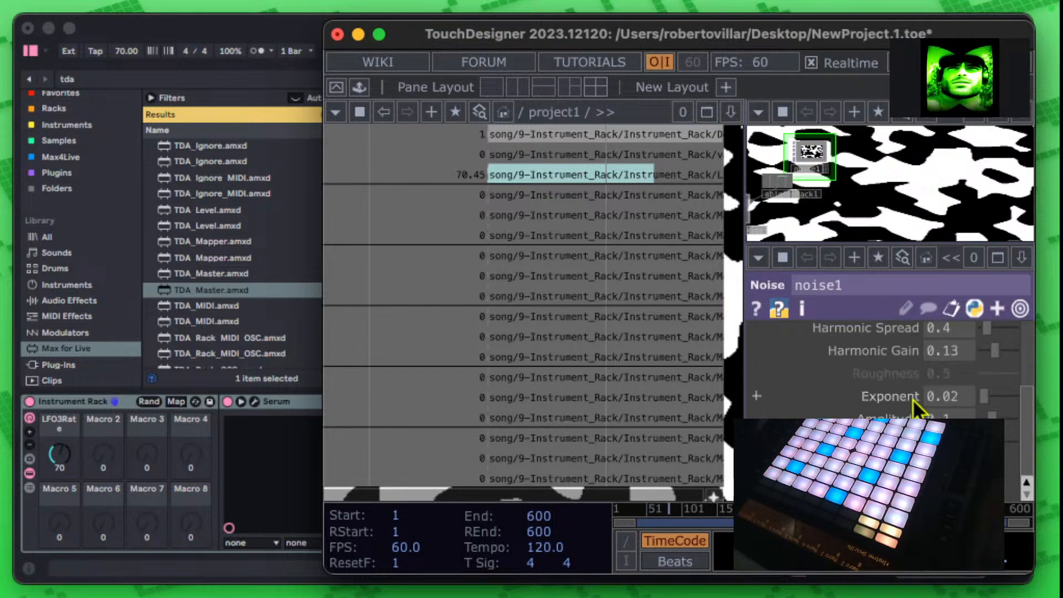
scroll(914, 407, up, 3)
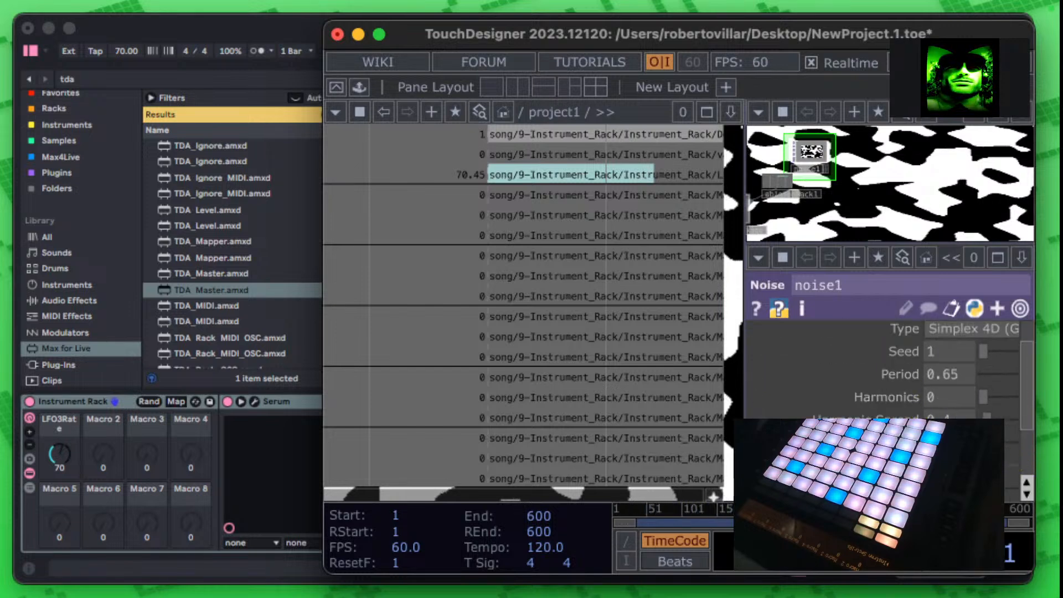
drag(984, 397, 1003, 413)
scroll(991, 413, down, 2)
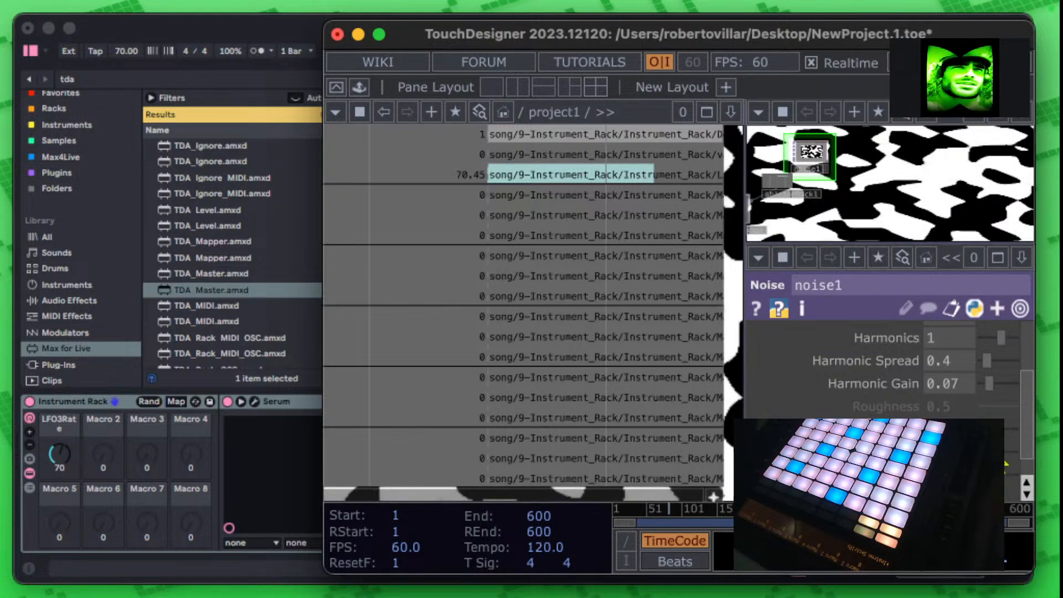
scroll(1005, 485, down, 1)
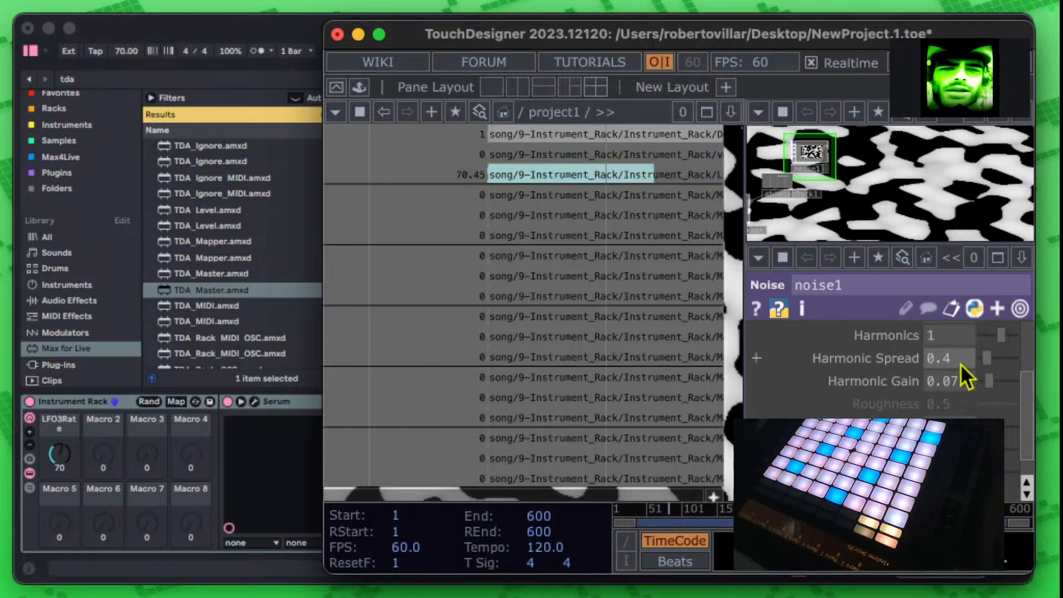
Step: Widen the parameter pane beside the network and set noise1's Harmonic Gain to 0.57
scroll(942, 349, up, 5)
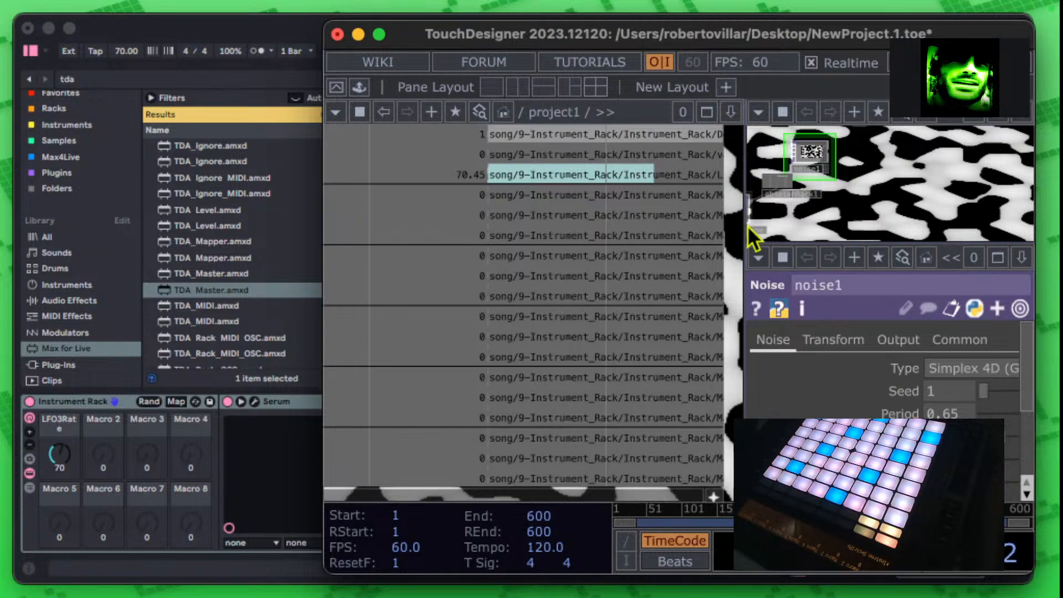
drag(722, 238, 758, 267)
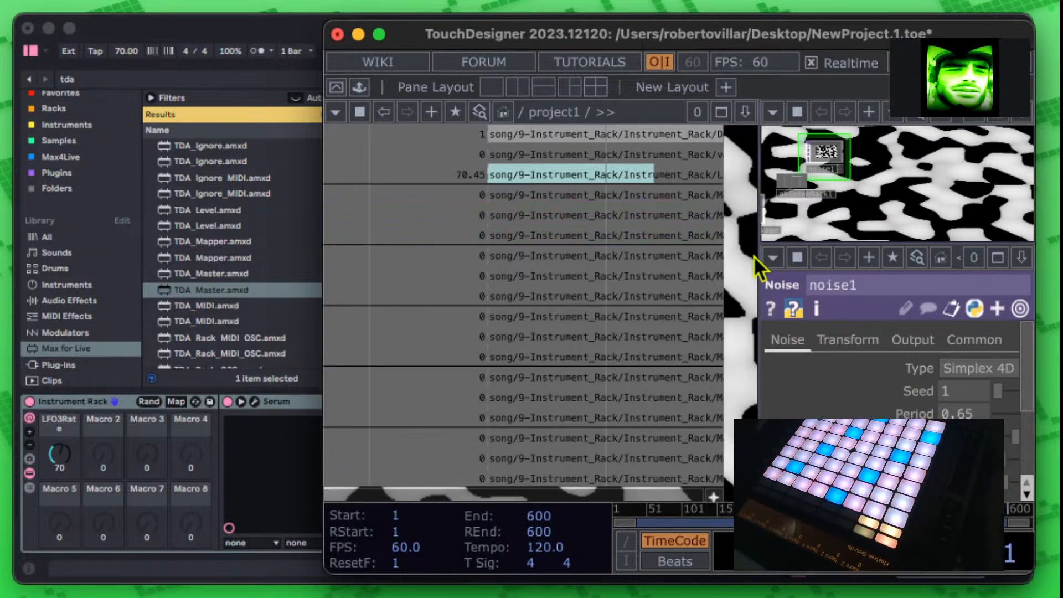
scroll(734, 262, down, 10)
scroll(730, 296, up, 4)
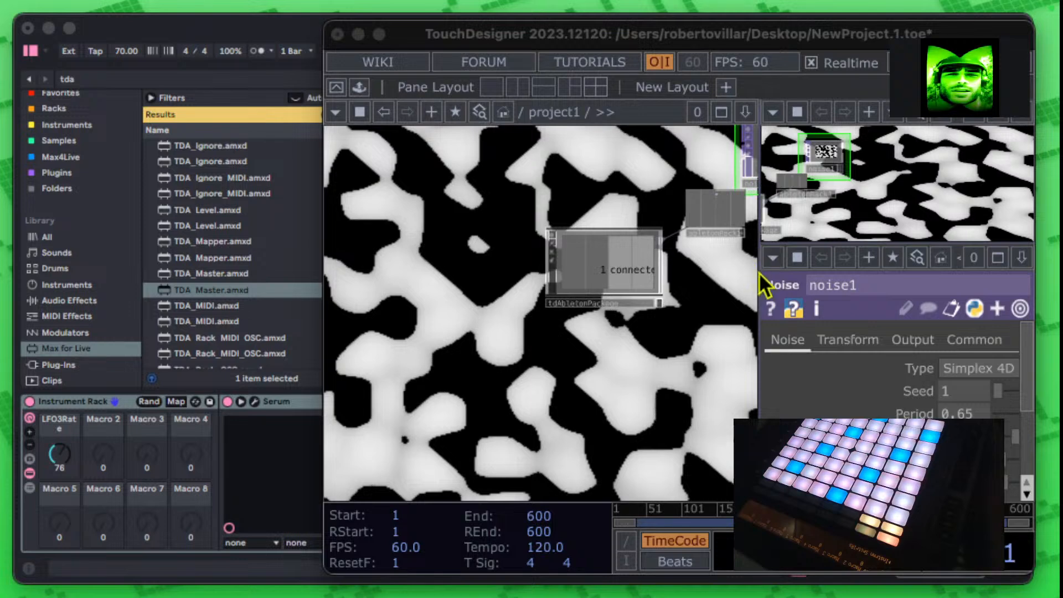
drag(756, 267, 648, 393)
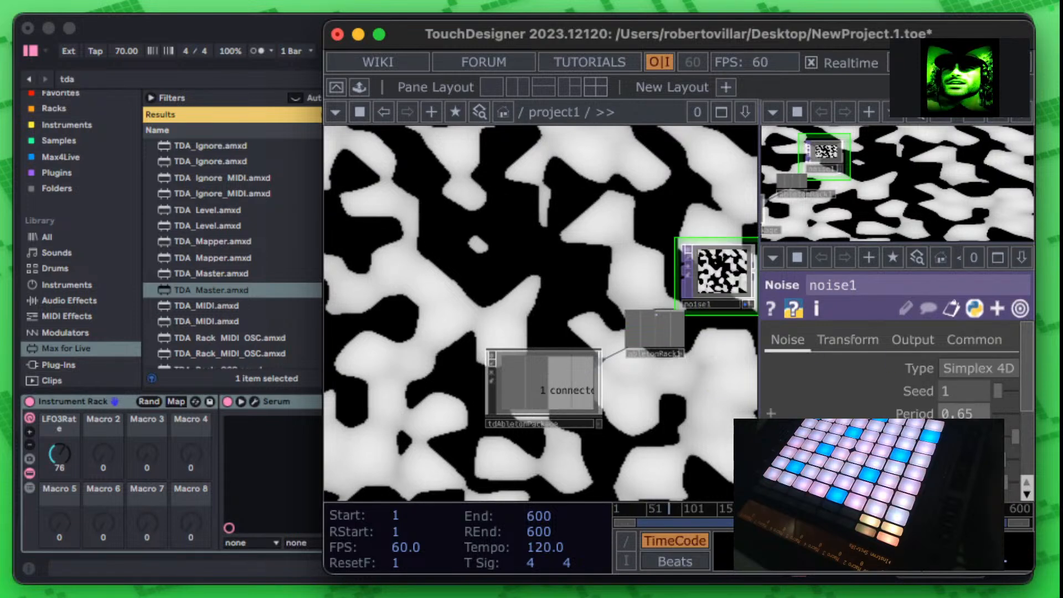
drag(757, 243, 787, 259)
drag(693, 430, 491, 349)
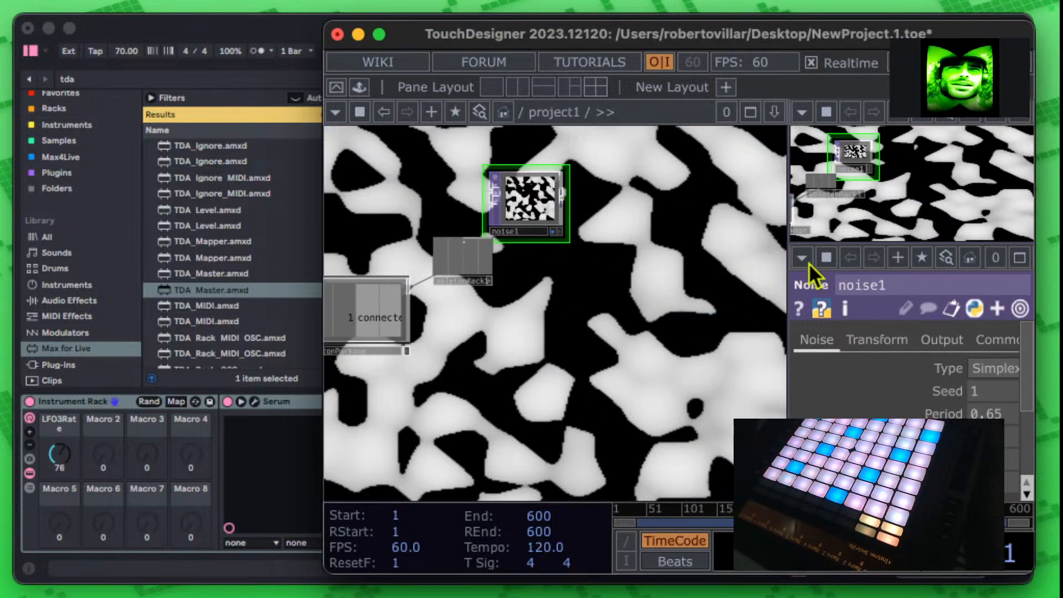
drag(788, 268, 613, 289)
scroll(886, 376, down, 4)
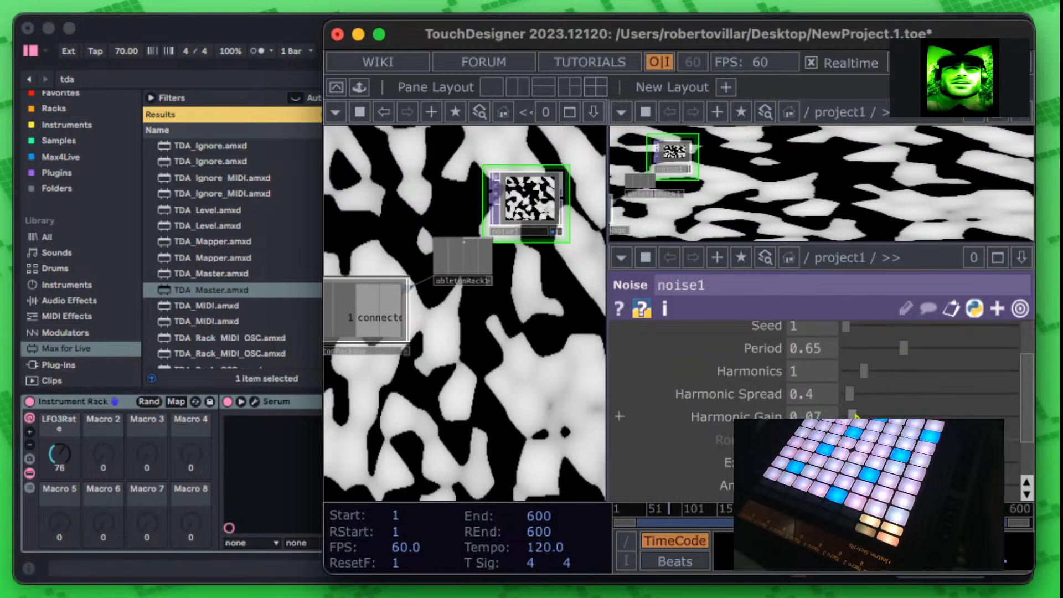
drag(855, 414, 902, 411)
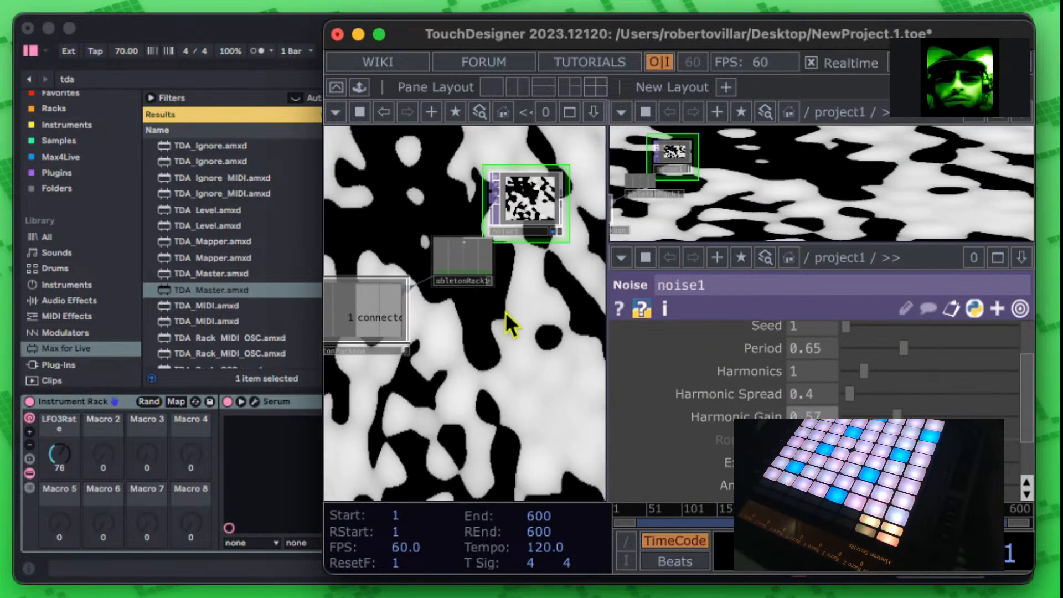
Step: Check abletonRack1's channels and LFO3Rate macro, and add a Select CHOP from the rack's output
scroll(492, 292, up, 3)
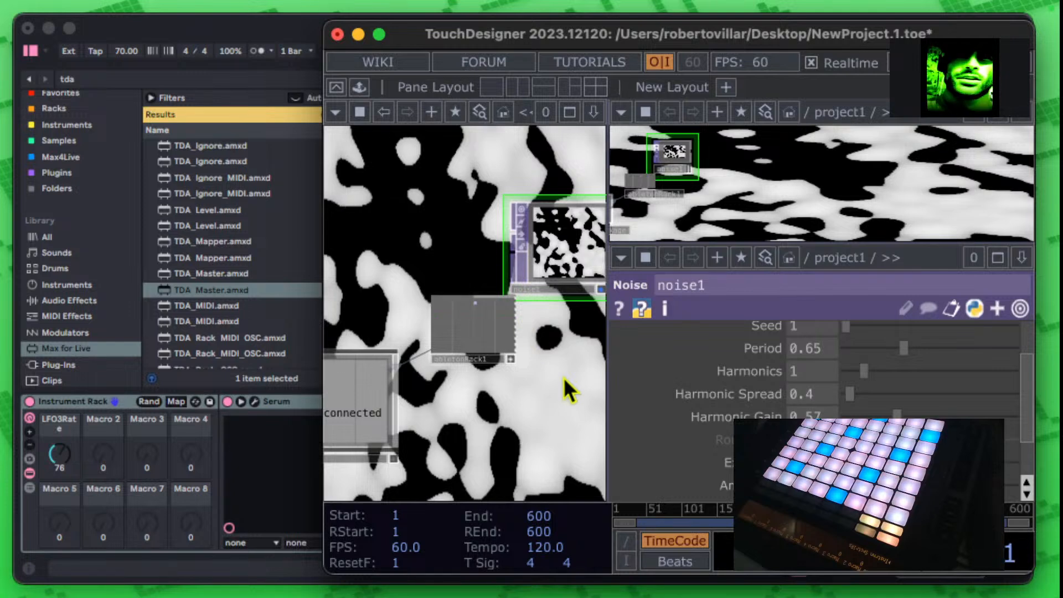
scroll(571, 393, up, 3)
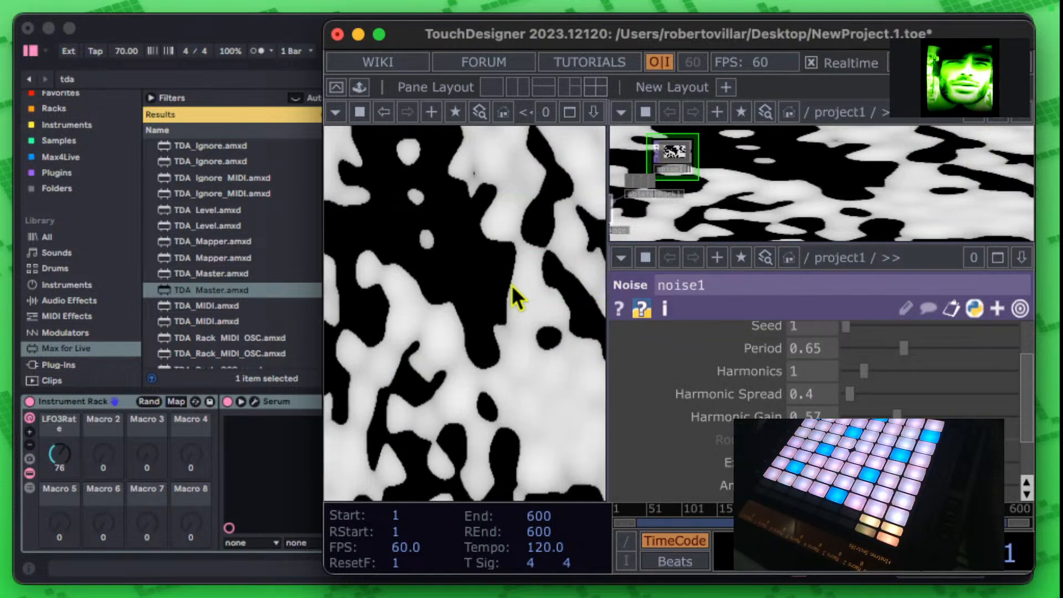
scroll(512, 282, down, 5)
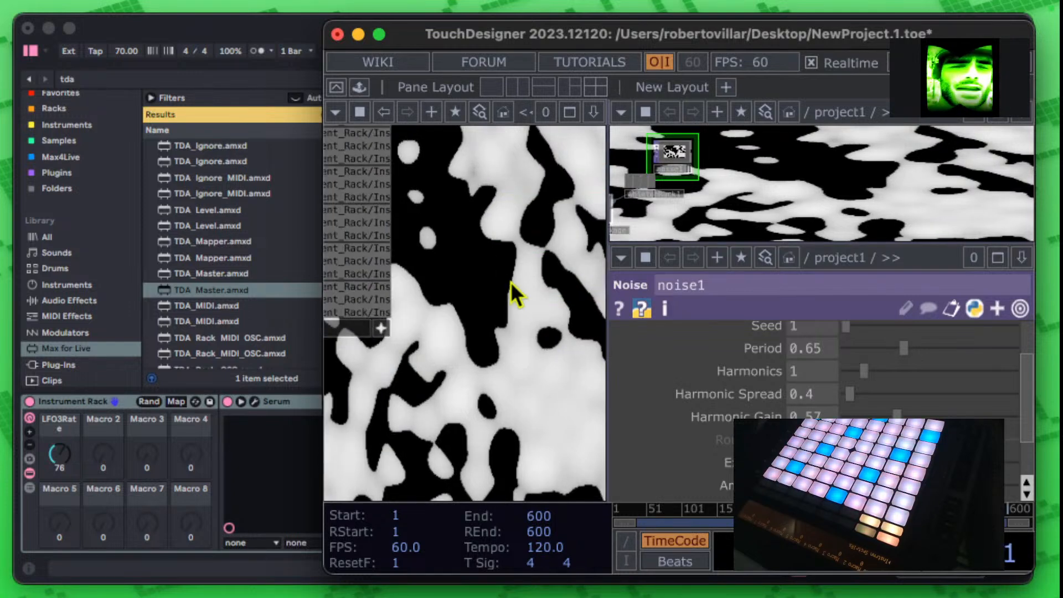
drag(502, 268, 624, 256)
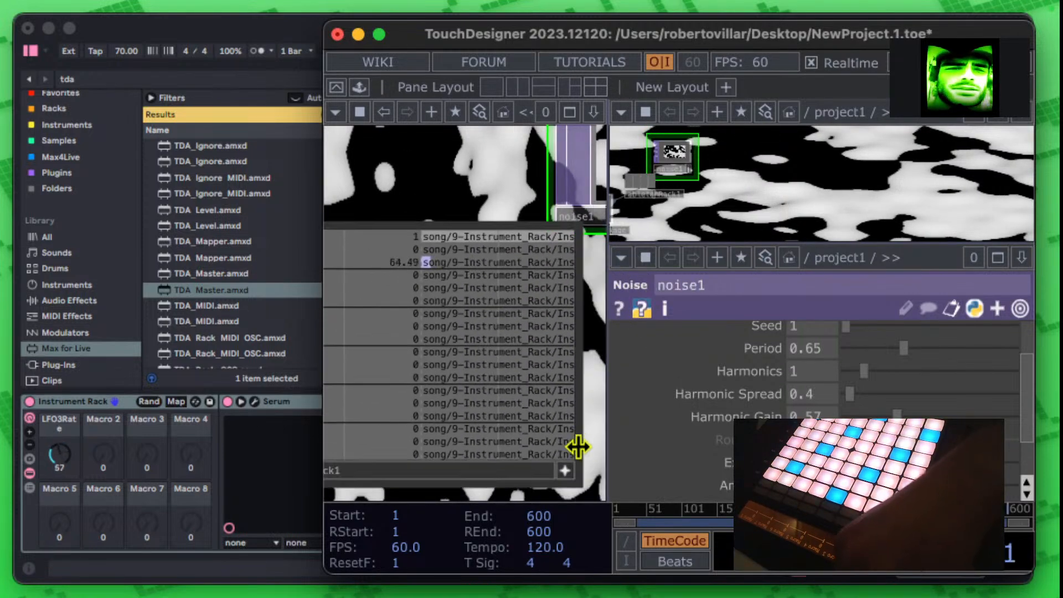
click(563, 470)
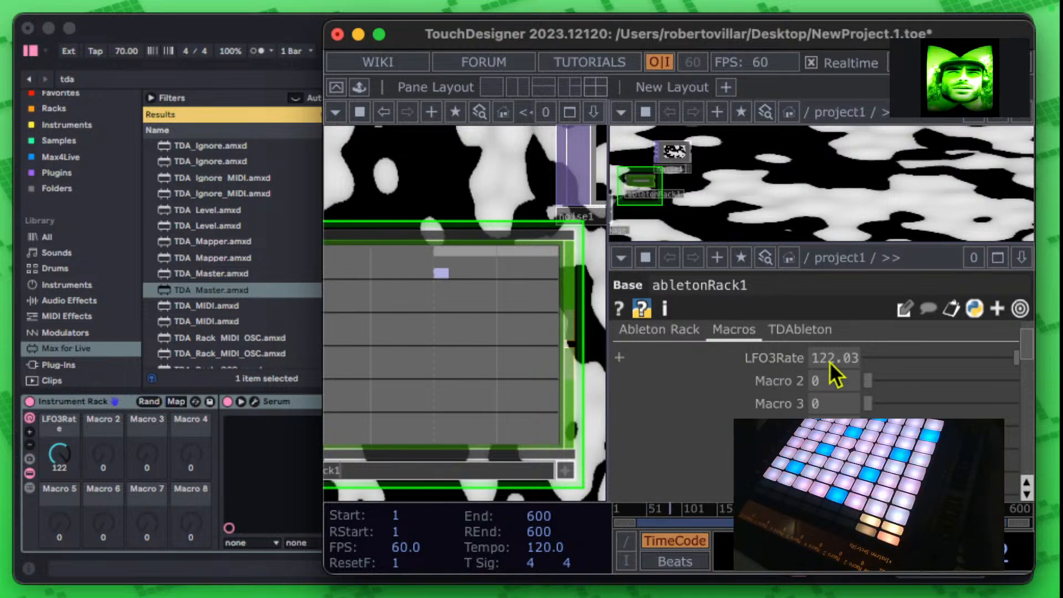
drag(559, 400, 548, 389)
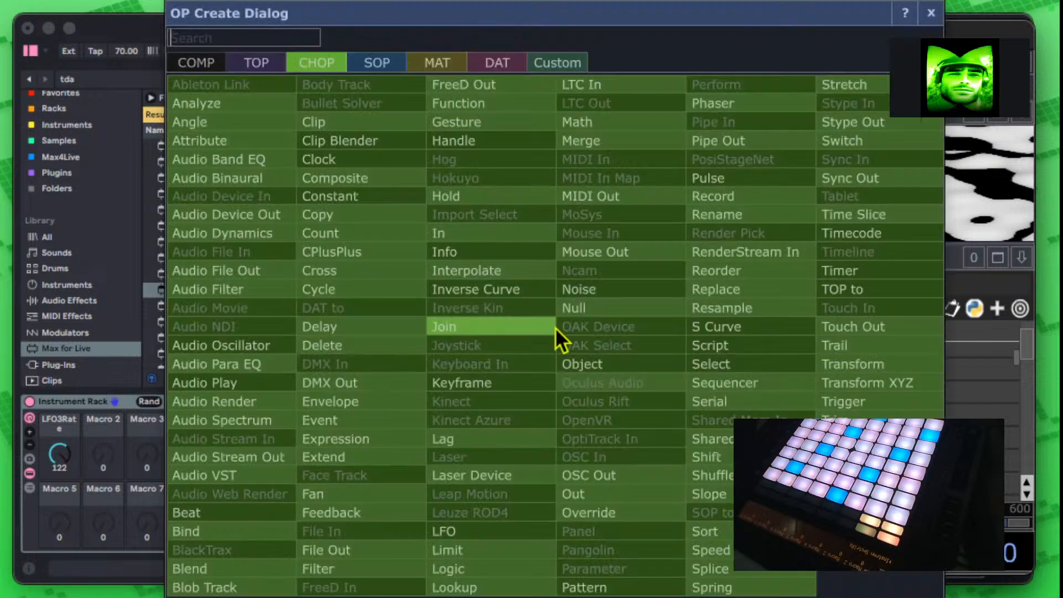
click(555, 327)
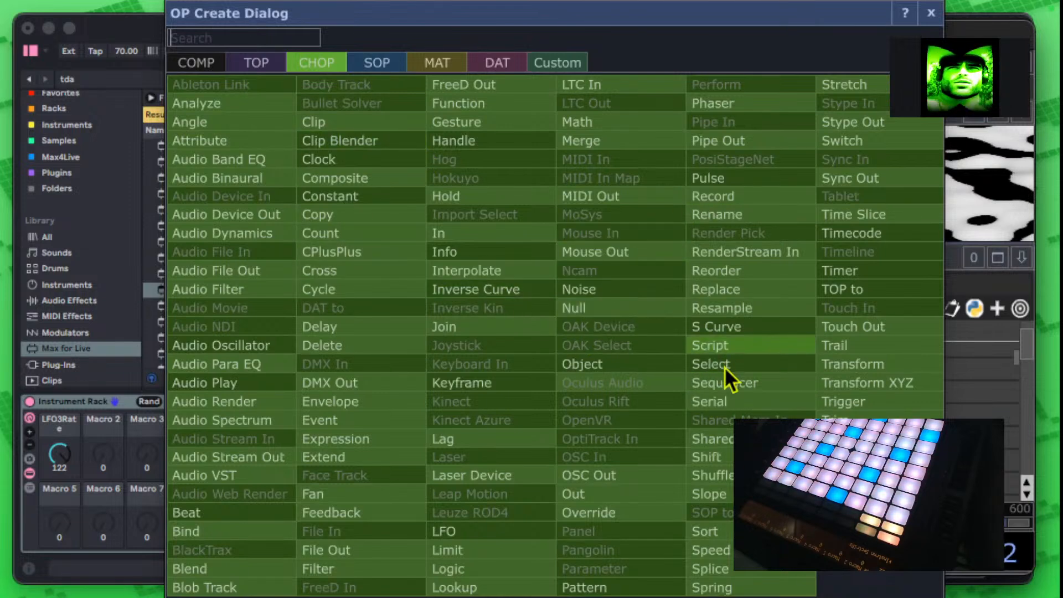
click(742, 364)
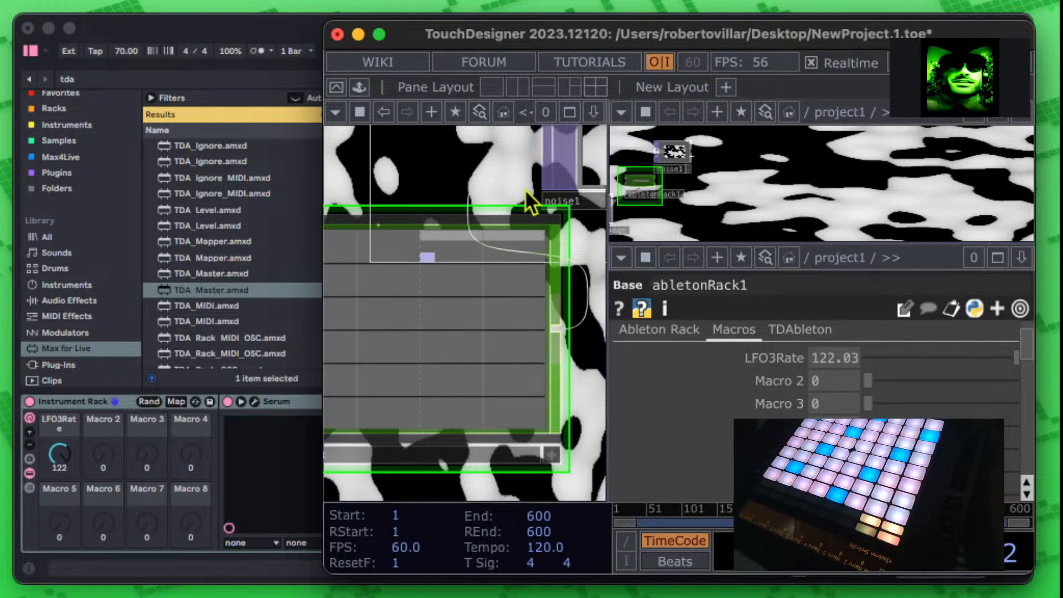
click(596, 358)
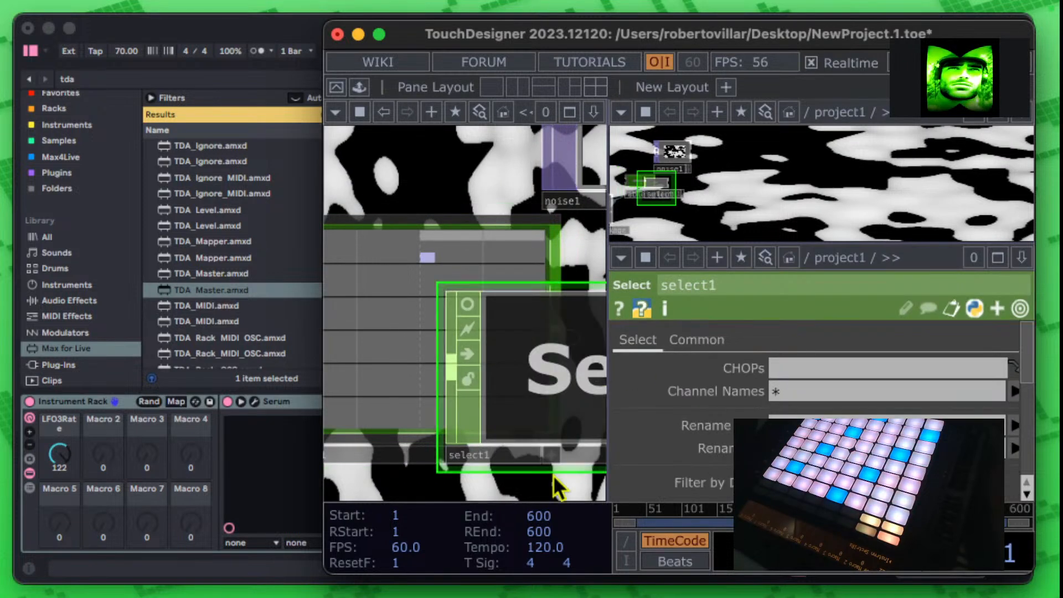
Step: Move select1 clear of abletonRack1 and turn on its viewer
drag(540, 496, 525, 385)
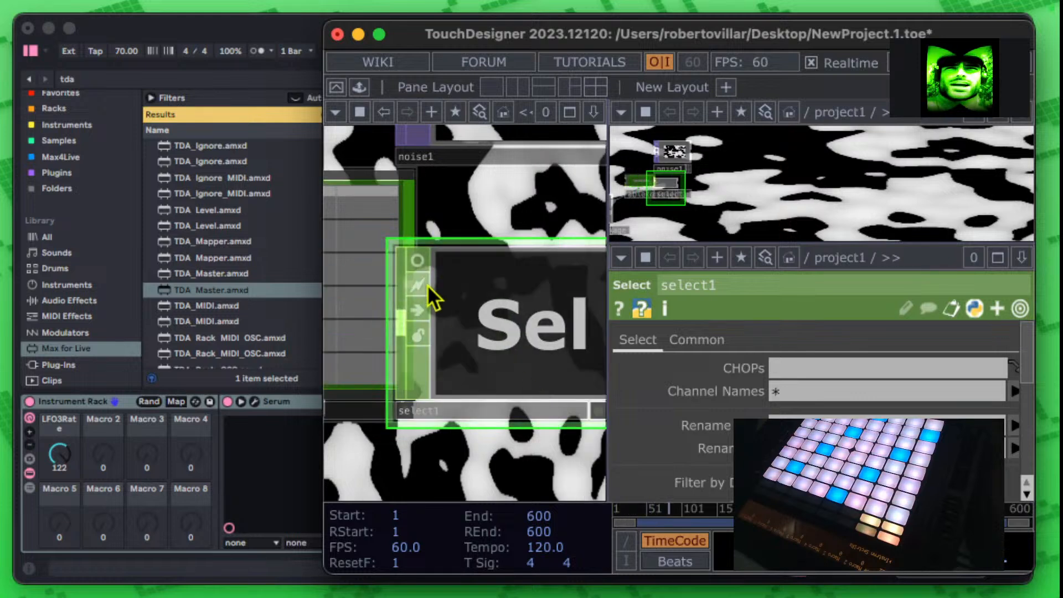
click(420, 260)
drag(522, 445, 326, 433)
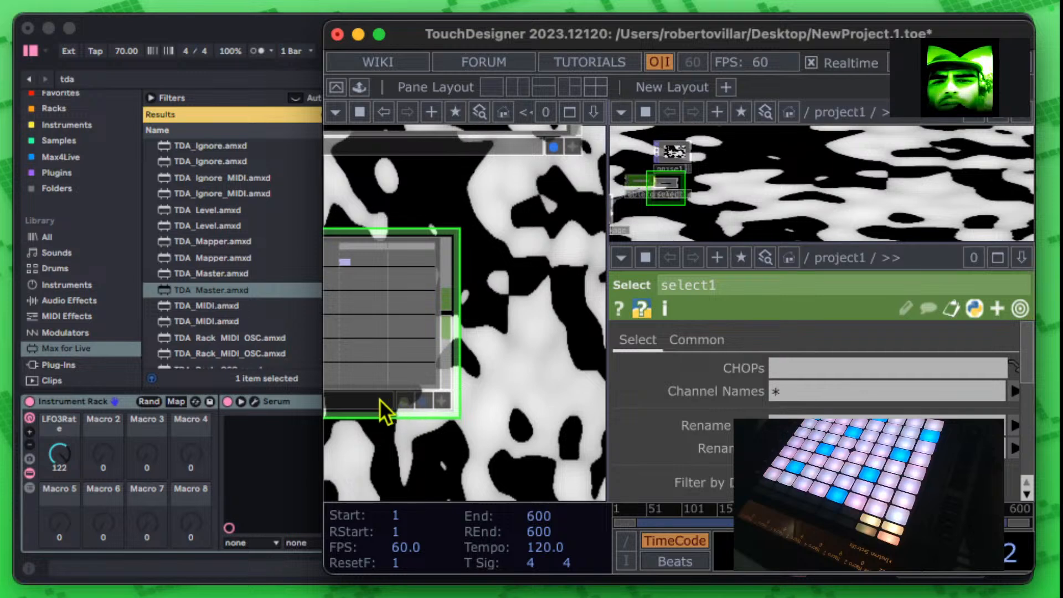
Step: Choose song/9-Instrument_Rack/Instrument_Rack/LFO3Rate/value in select1's Channel Names
click(859, 389)
key(super+v)
click(1015, 390)
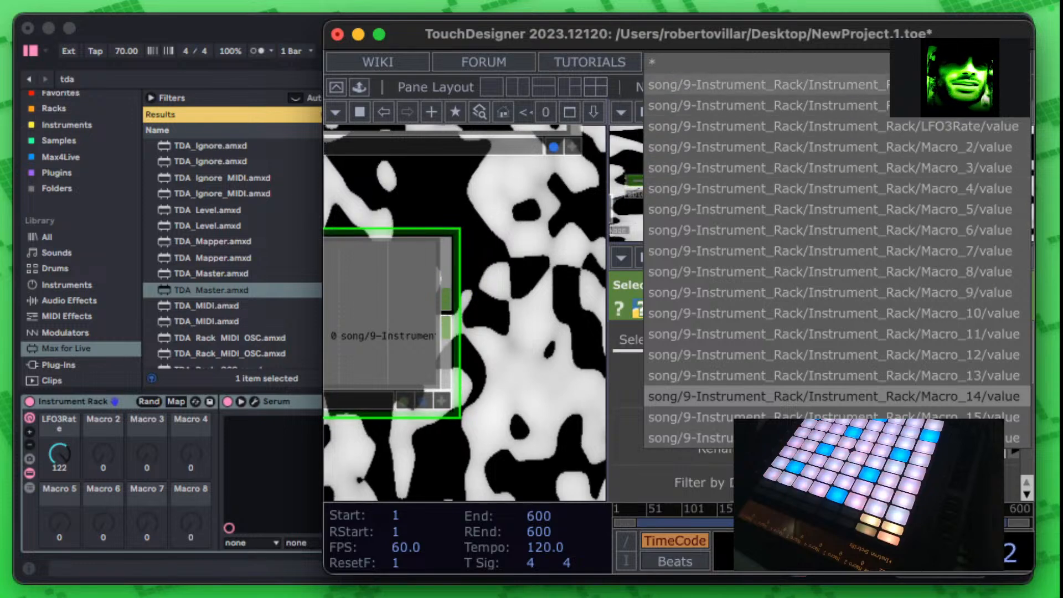
click(927, 133)
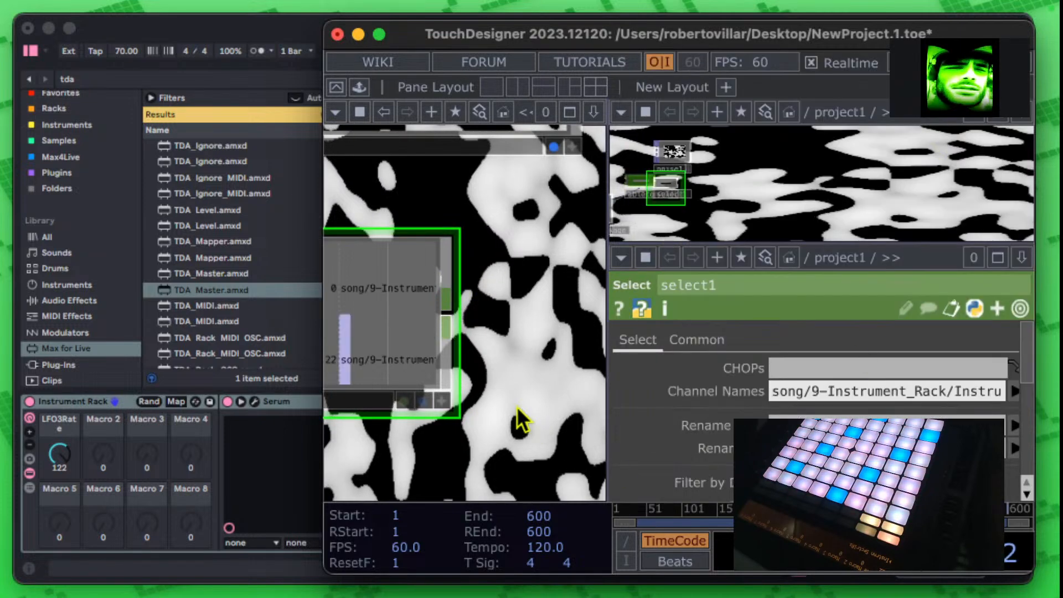
Step: Add a Math CHOP after select1 and turn on its viewer
scroll(431, 401, right, 2)
scroll(431, 401, right, 3)
key(Tab)
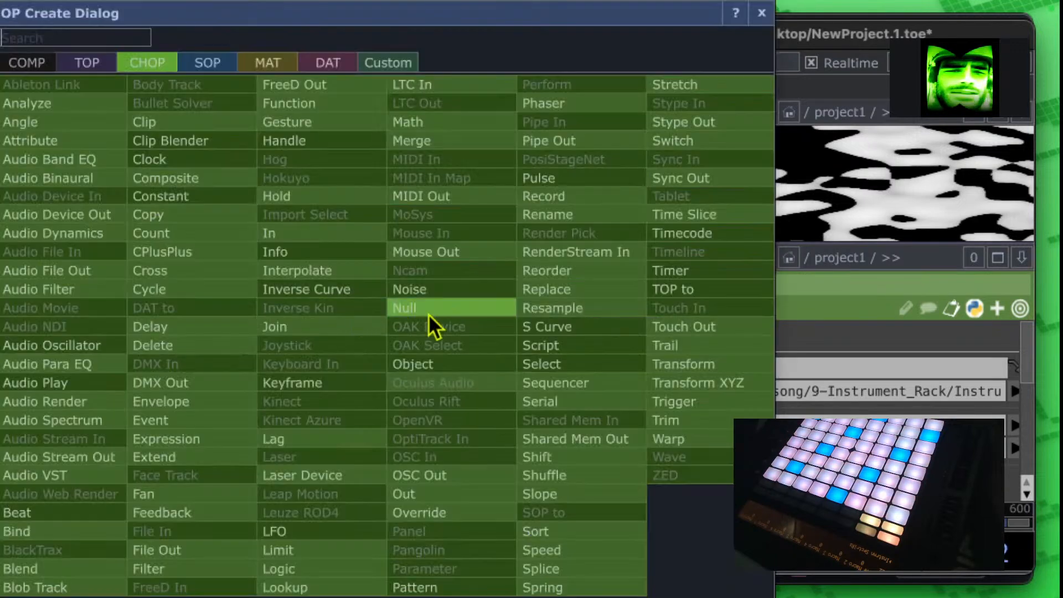
click(423, 123)
click(487, 335)
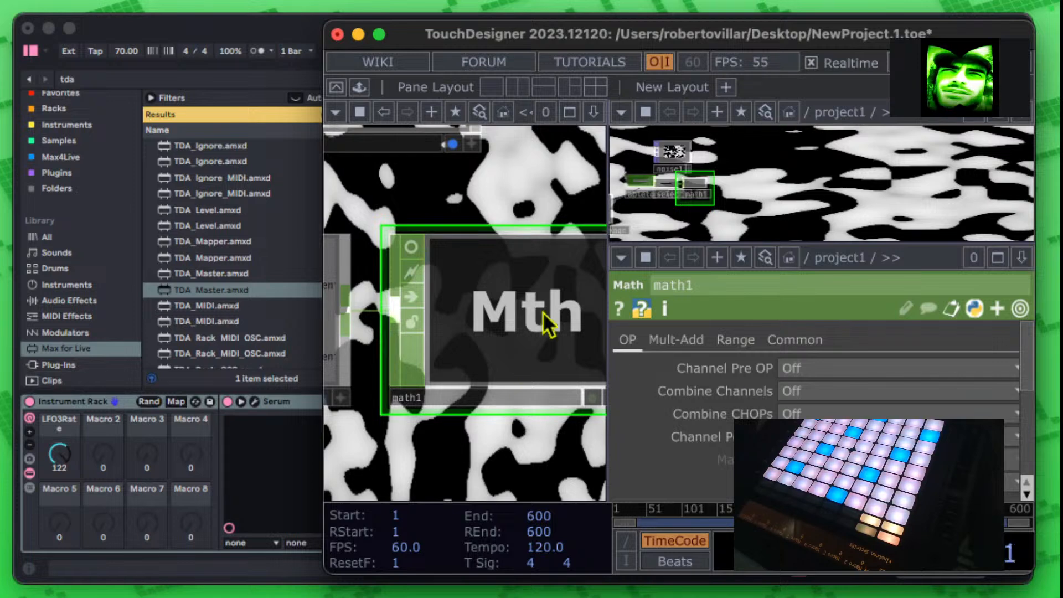
click(413, 245)
drag(558, 472, 439, 437)
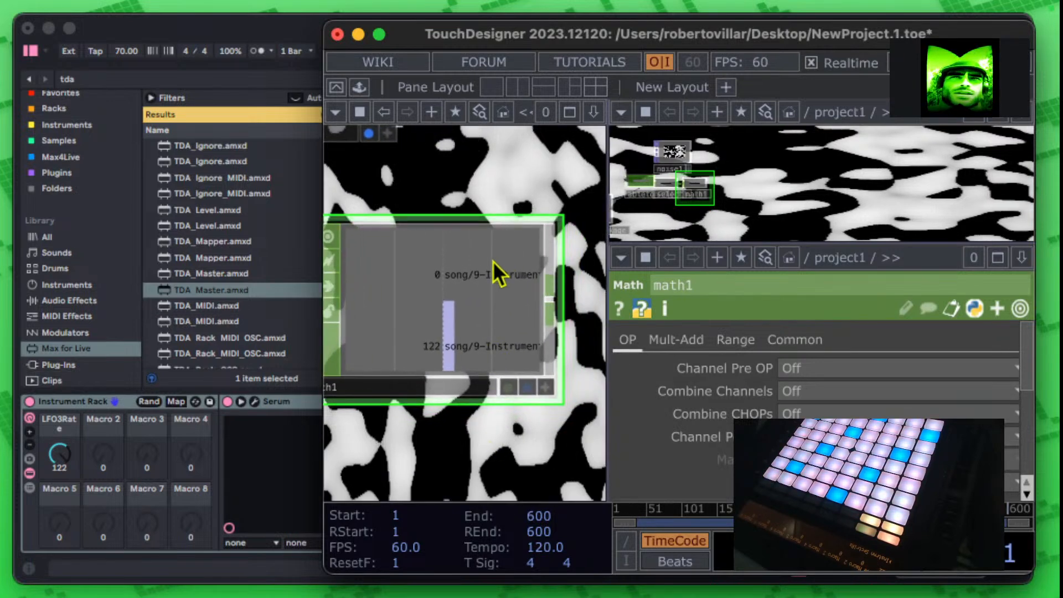
Step: Set math1's From Range to 0 to 127 for the macro's values
click(681, 338)
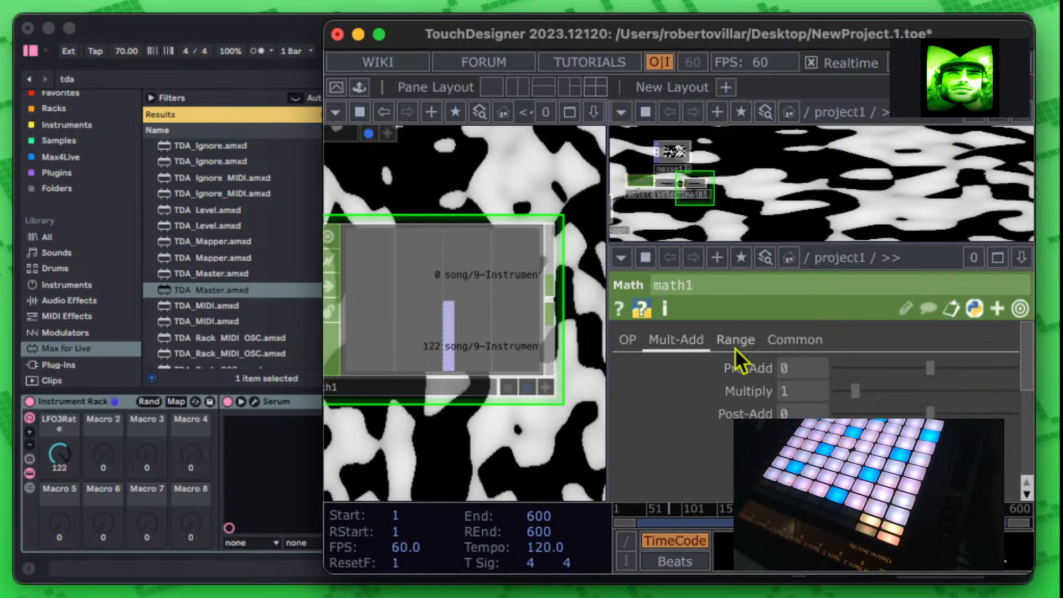
click(736, 340)
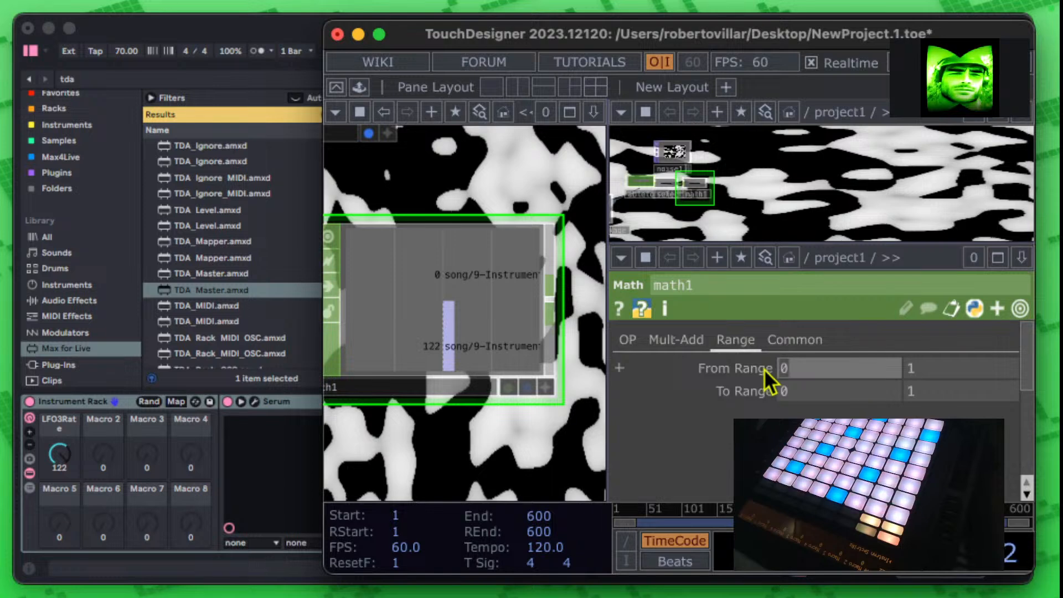
click(977, 368)
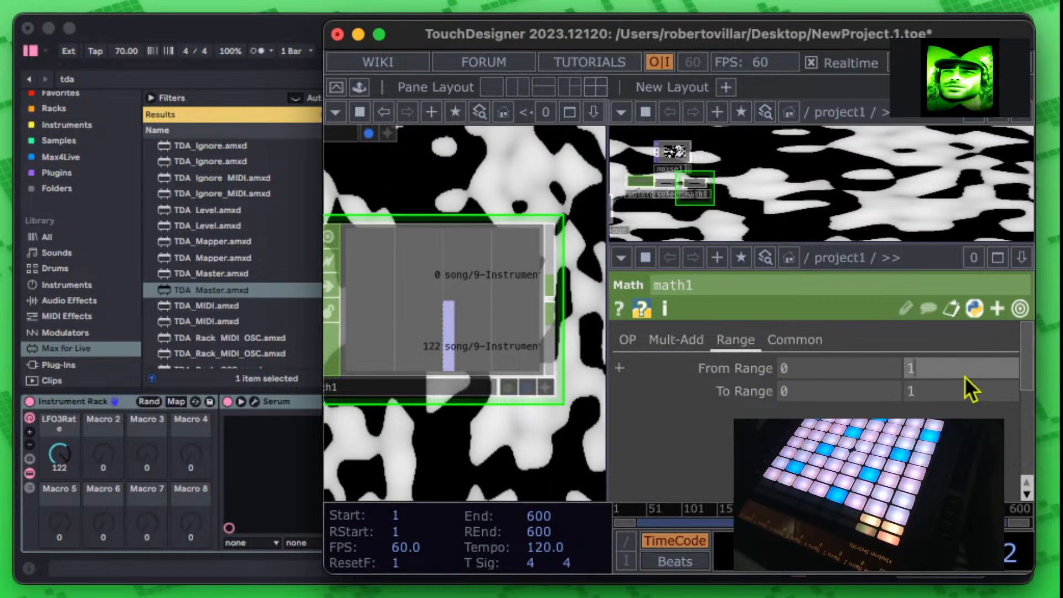
text(27)
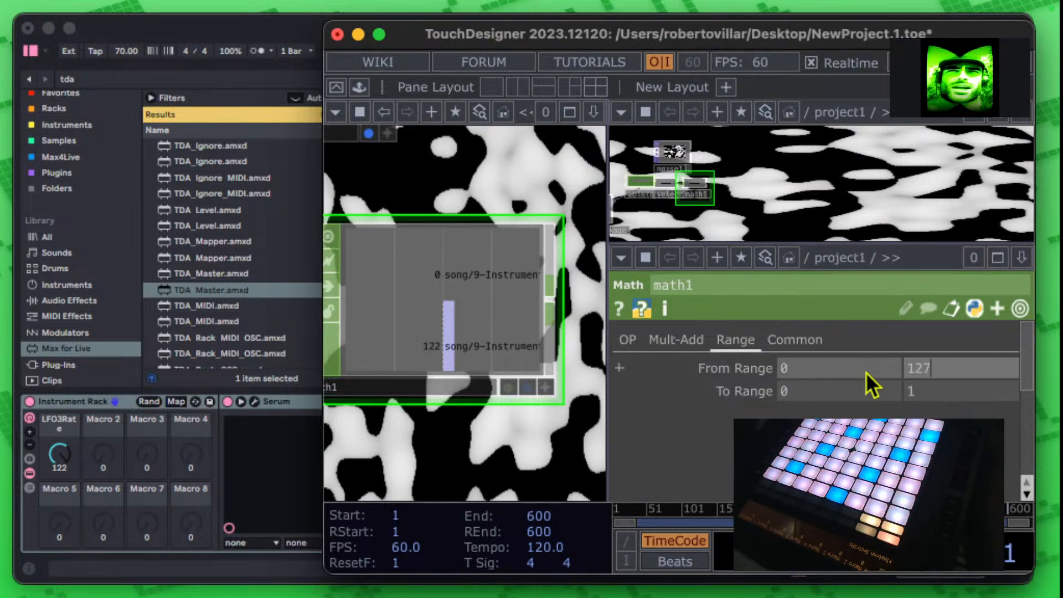
click(856, 390)
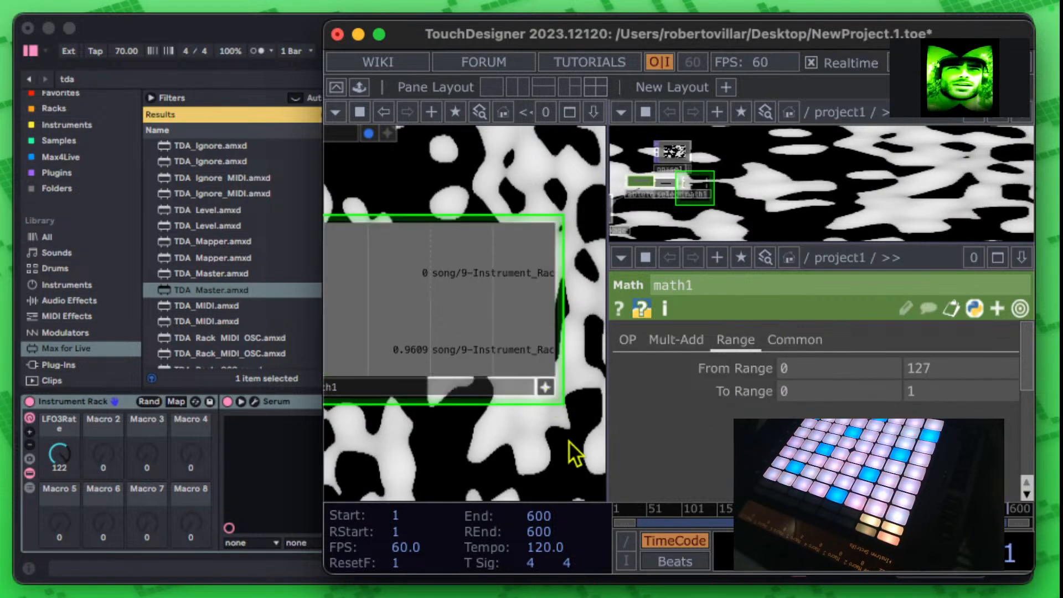
drag(559, 443, 529, 437)
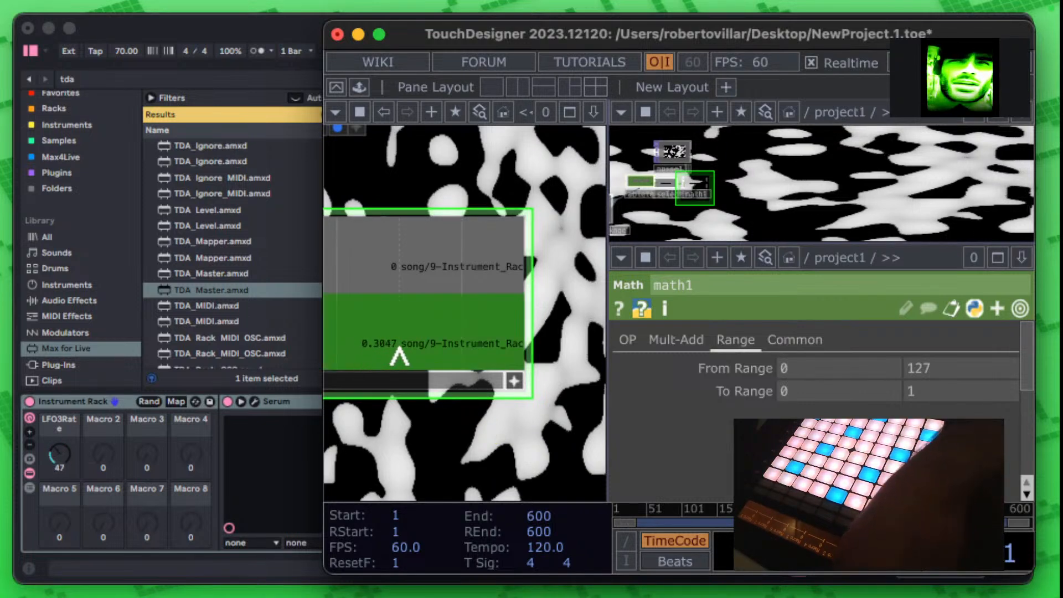
Step: Set noise1's Harmonic Gain to 0.4
scroll(544, 368, down, 5)
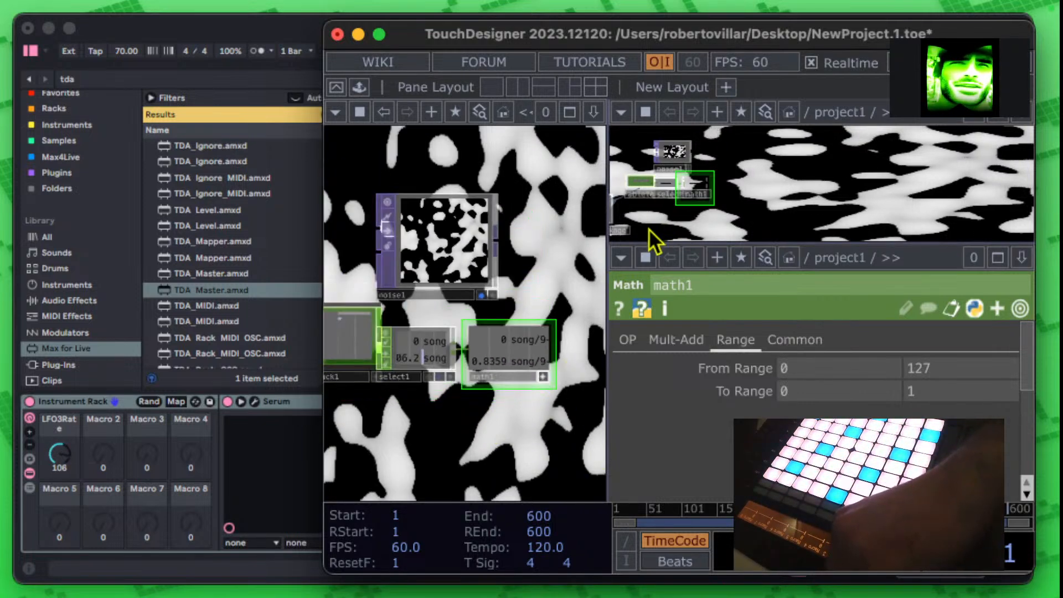
click(445, 293)
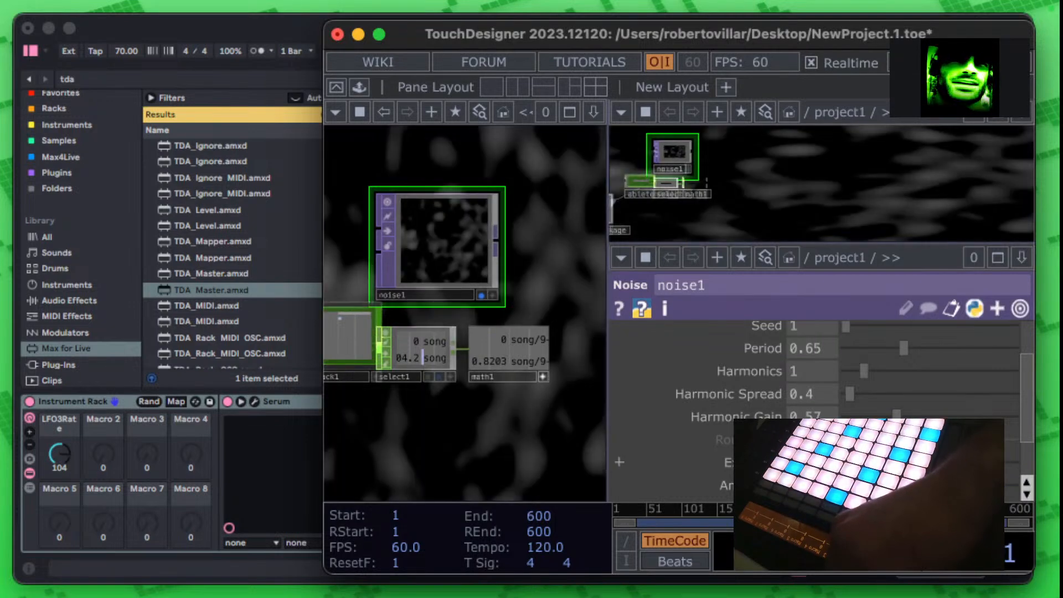
scroll(814, 399, down, 2)
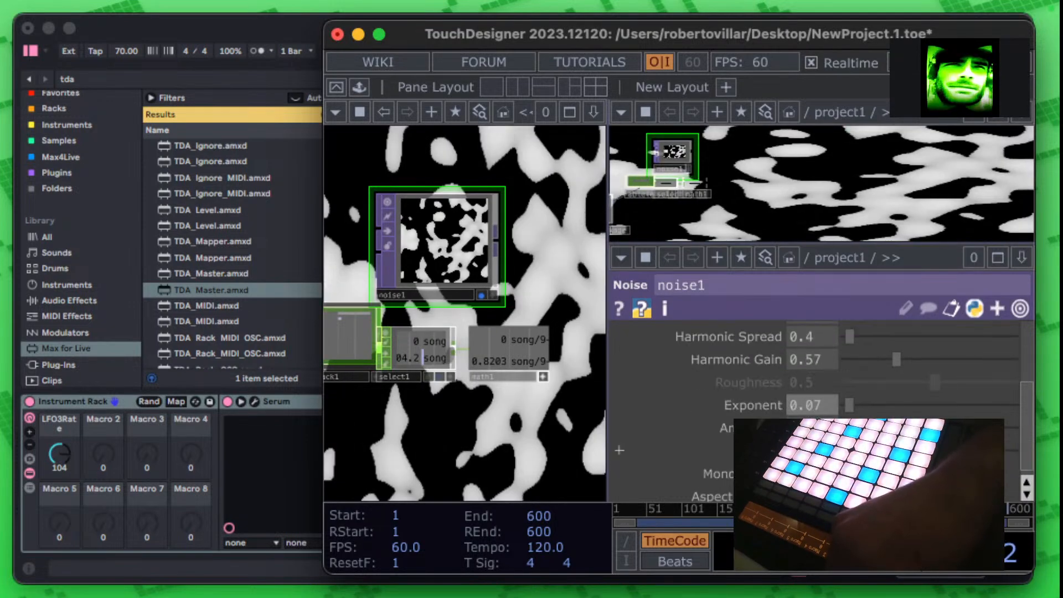
mouse_move(888, 353)
mouse_down()
mouse_move(949, 357)
mouse_move(864, 369)
mouse_move(1028, 364)
mouse_move(881, 365)
mouse_up()
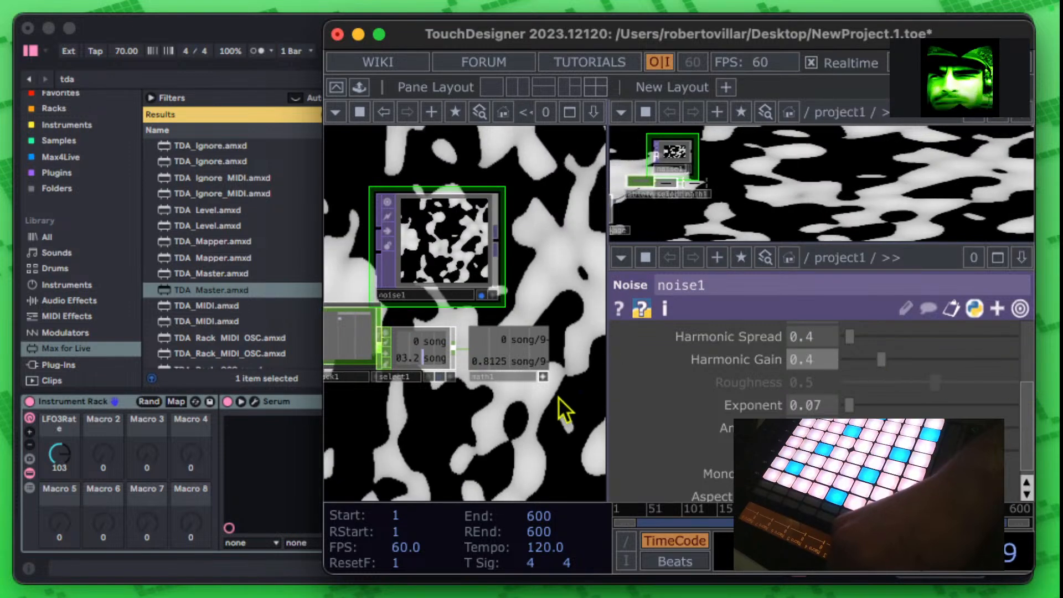
Step: Set the upper limit of math1's To Range to 2
click(526, 378)
click(975, 390)
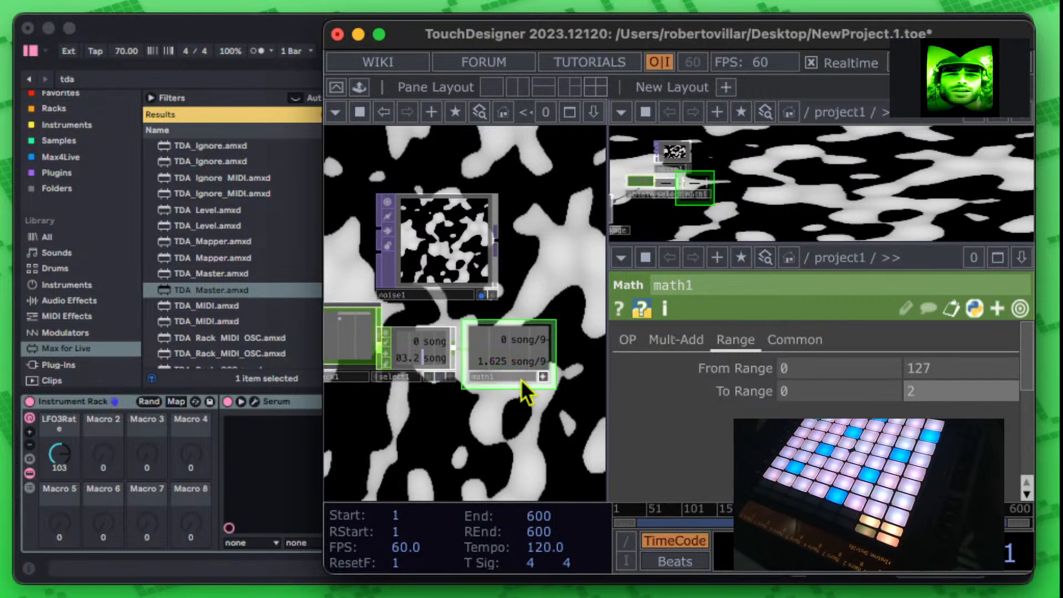
Step: Link math1's LFO3Rate channel to noise1's Harmonic Gain as a CHOP Reference
click(443, 284)
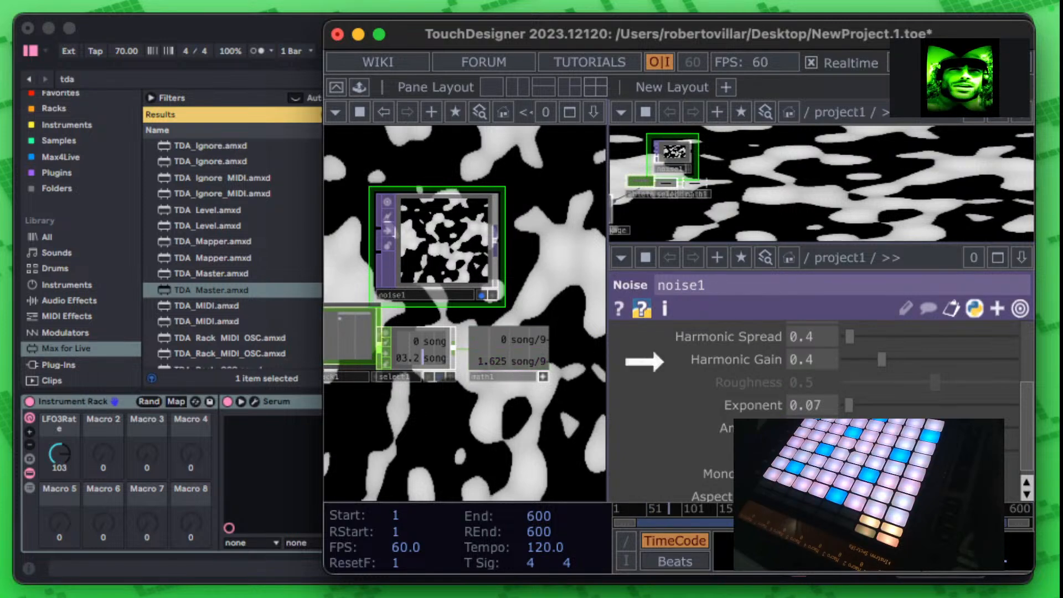
drag(756, 363, 763, 364)
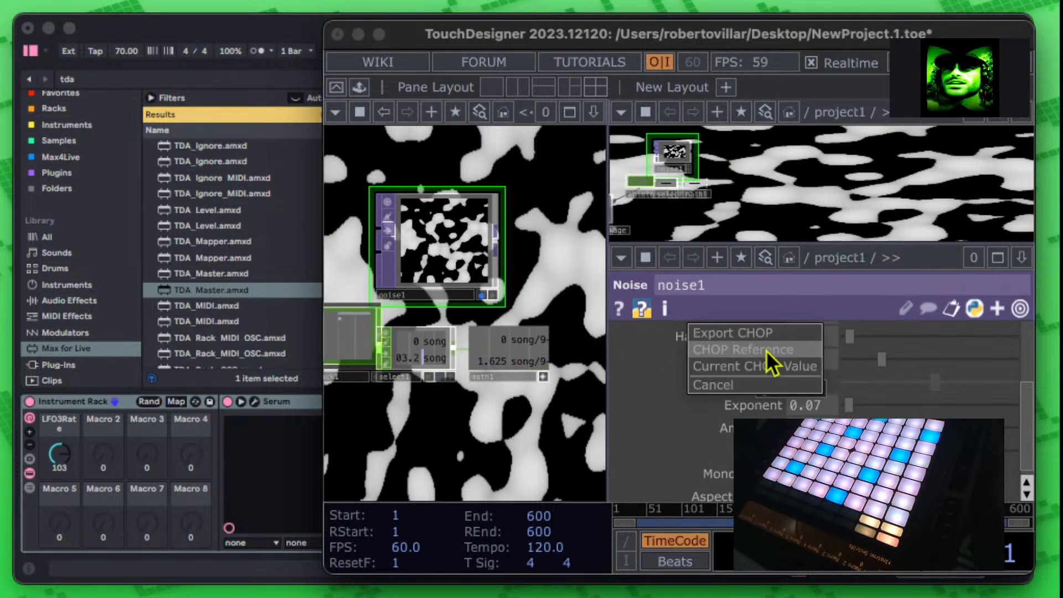
click(766, 350)
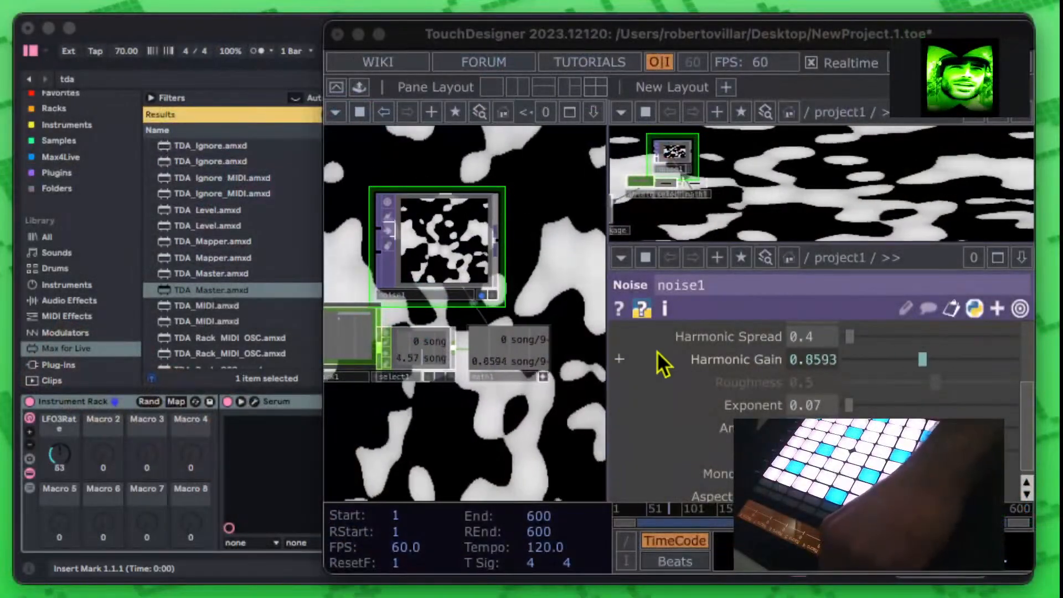
Step: Switch to Ableton Live, play the arrangement, and return to TouchDesigner to watch noise1 respond to the LFO3Rate macro
click(267, 25)
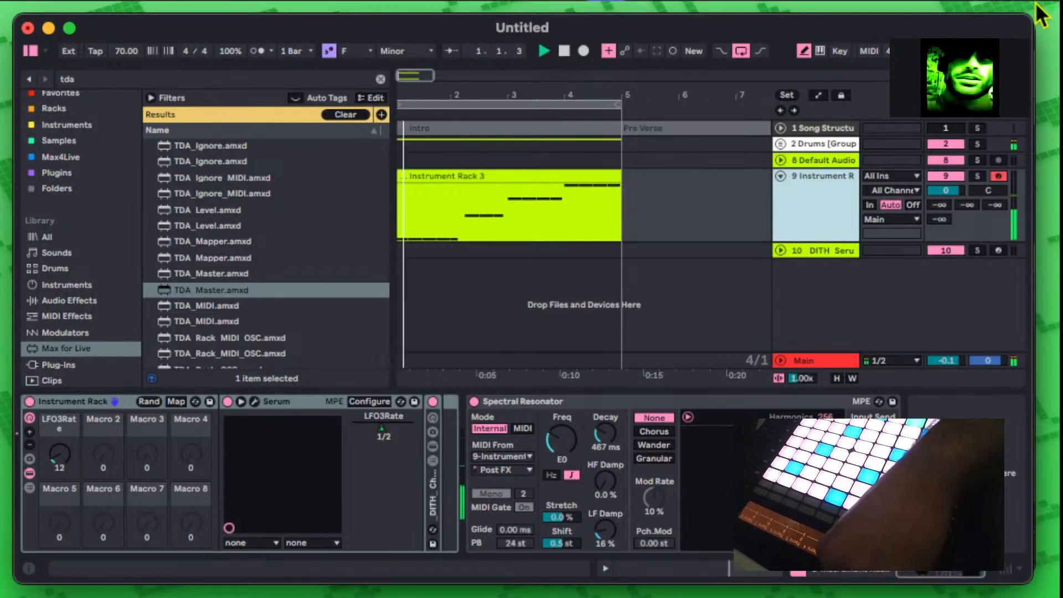
mouse_move(1038, 7)
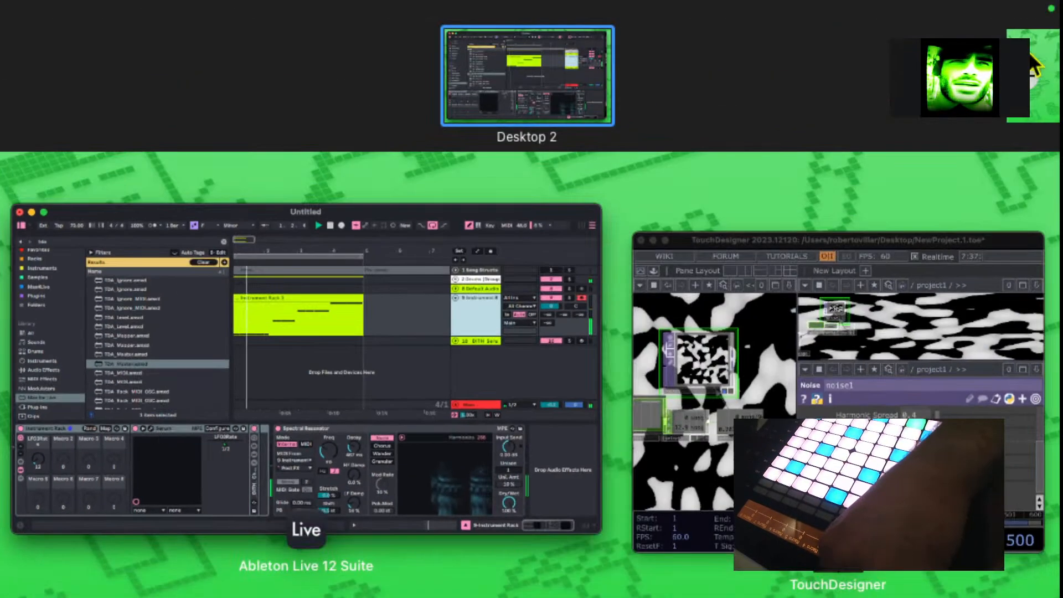
click(916, 237)
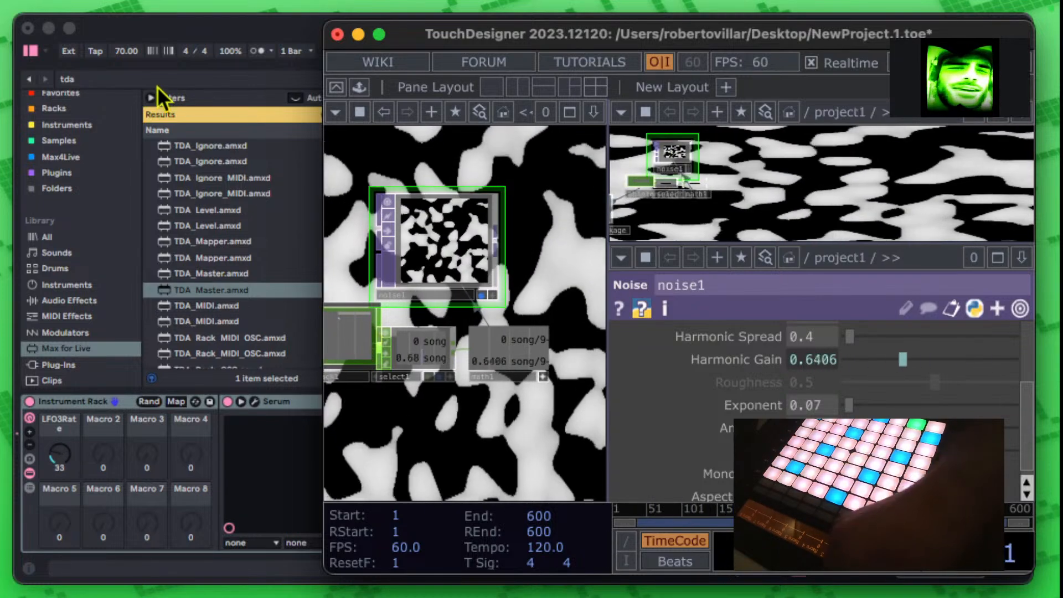
Step: Switch to Ableton Live, stop the arrangement's playback, and return to TouchDesigner
click(201, 31)
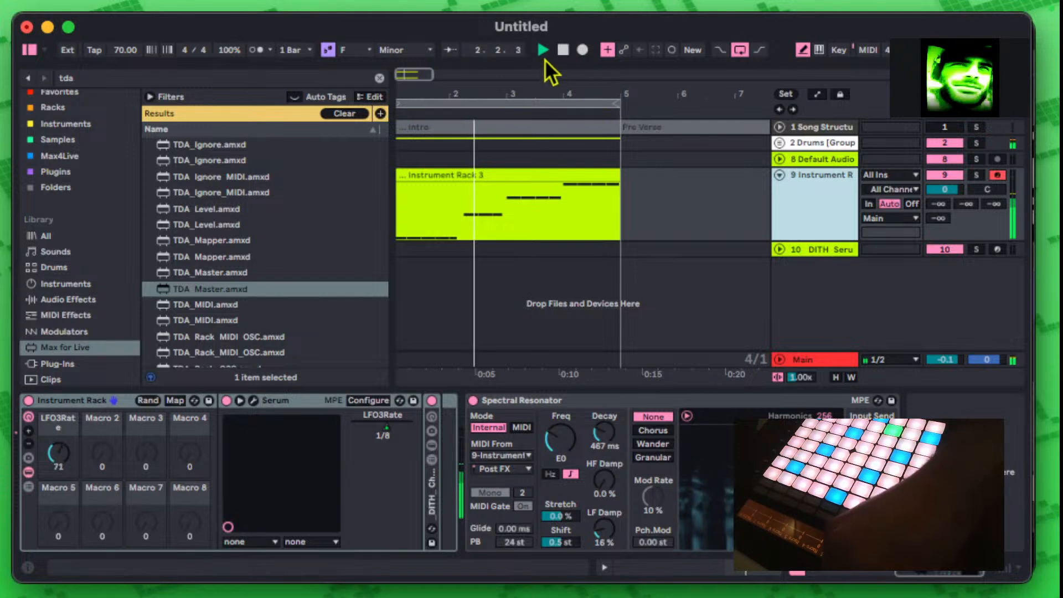
click(563, 49)
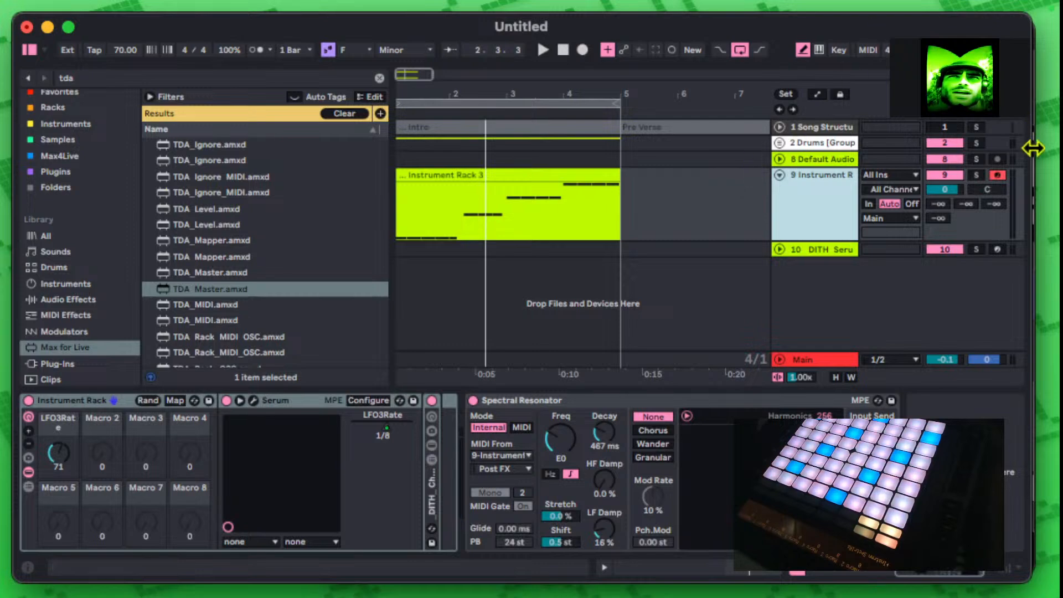
key(ctrl+Up)
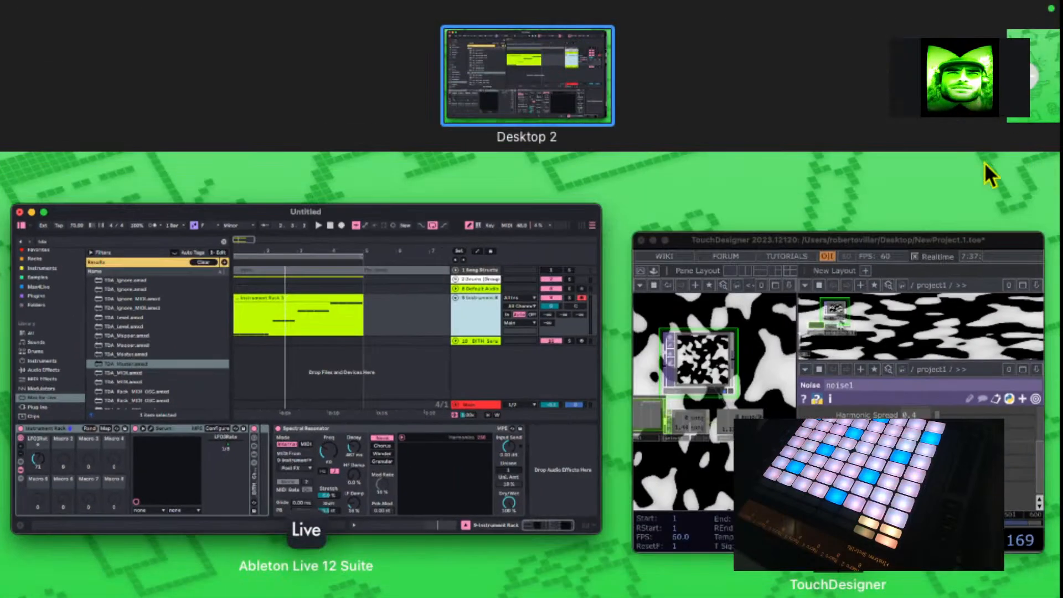
click(878, 244)
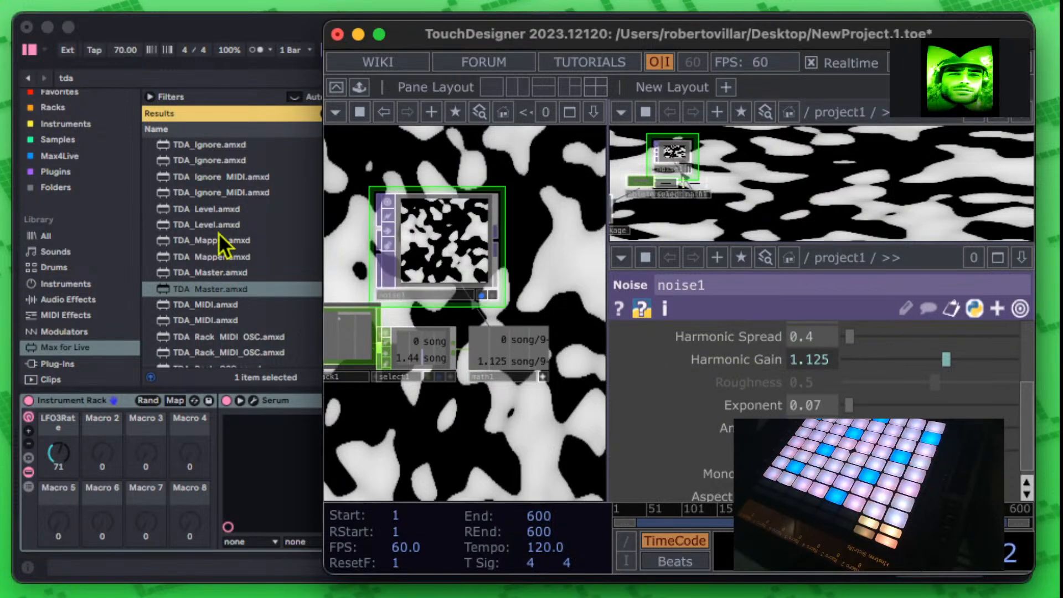
Step: Undo the CHOP Reference on noise1's Harmonic Gain
key(super+z)
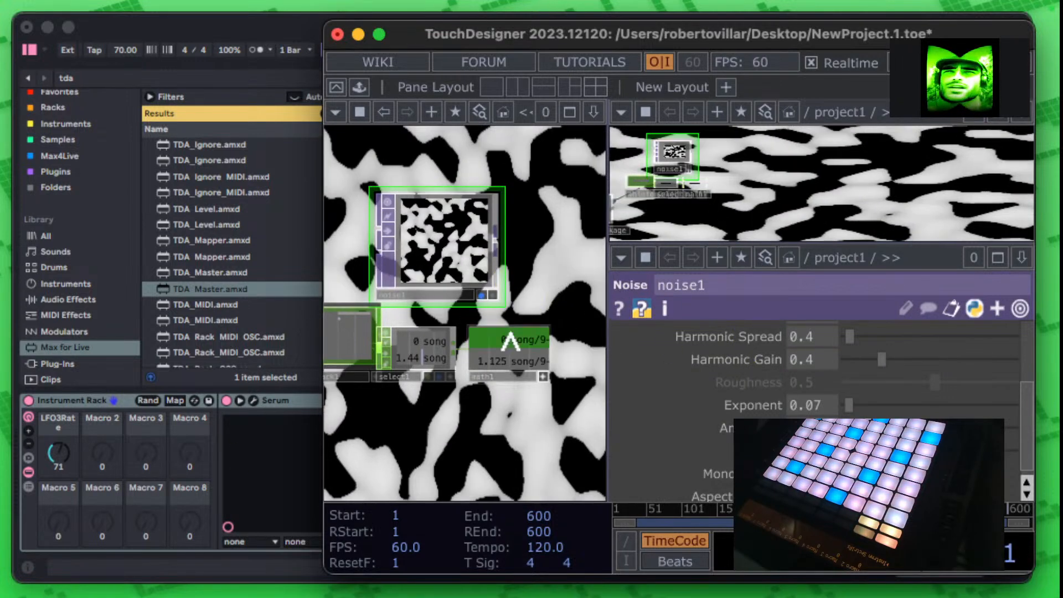
Step: Select the tdAbletonPackage component in project1 and enter its network
drag(576, 259, 707, 214)
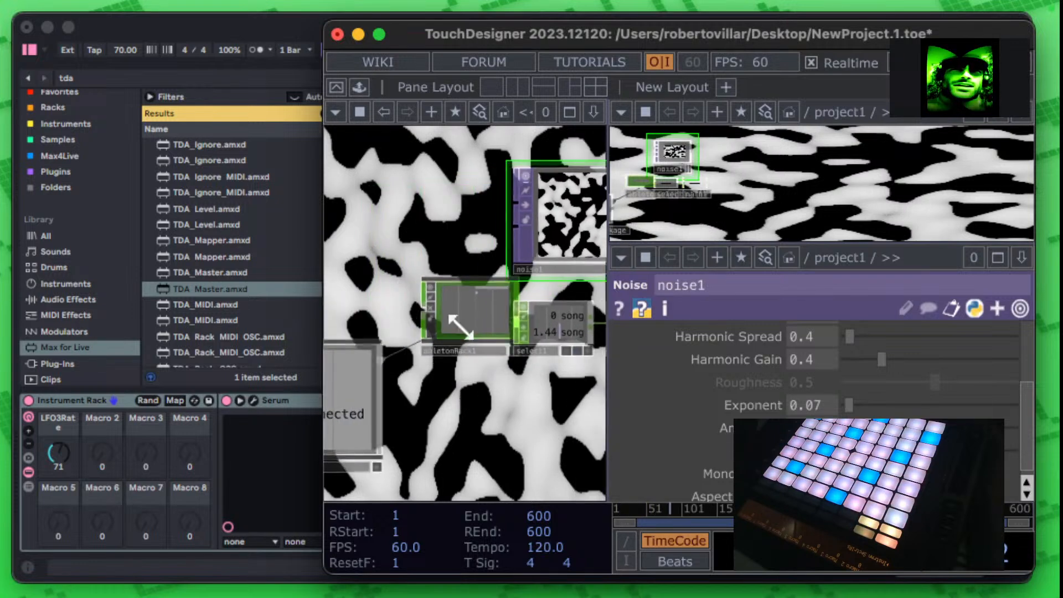
drag(473, 441, 553, 380)
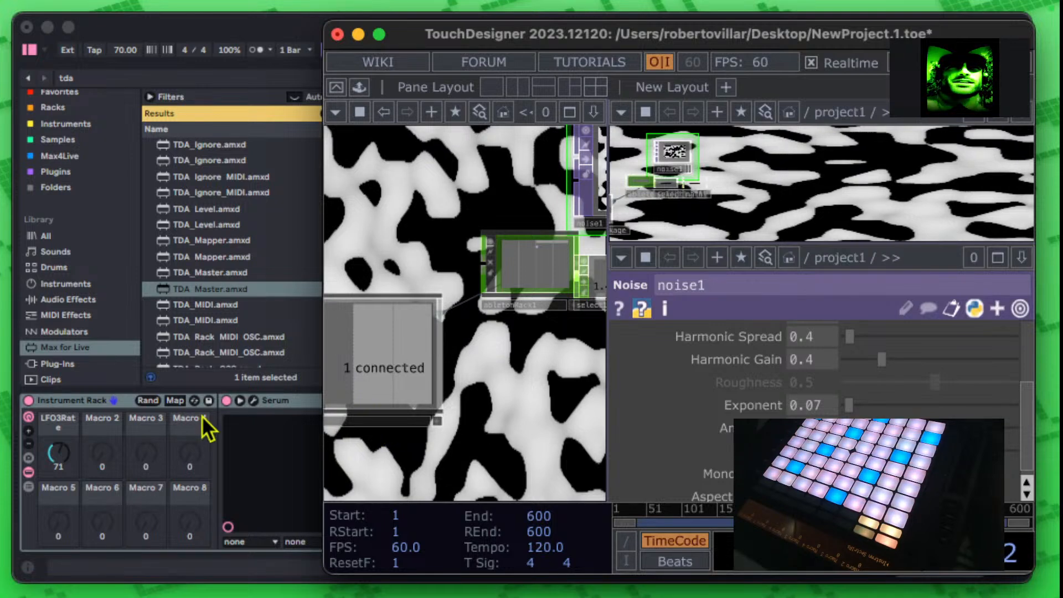
drag(500, 424, 570, 404)
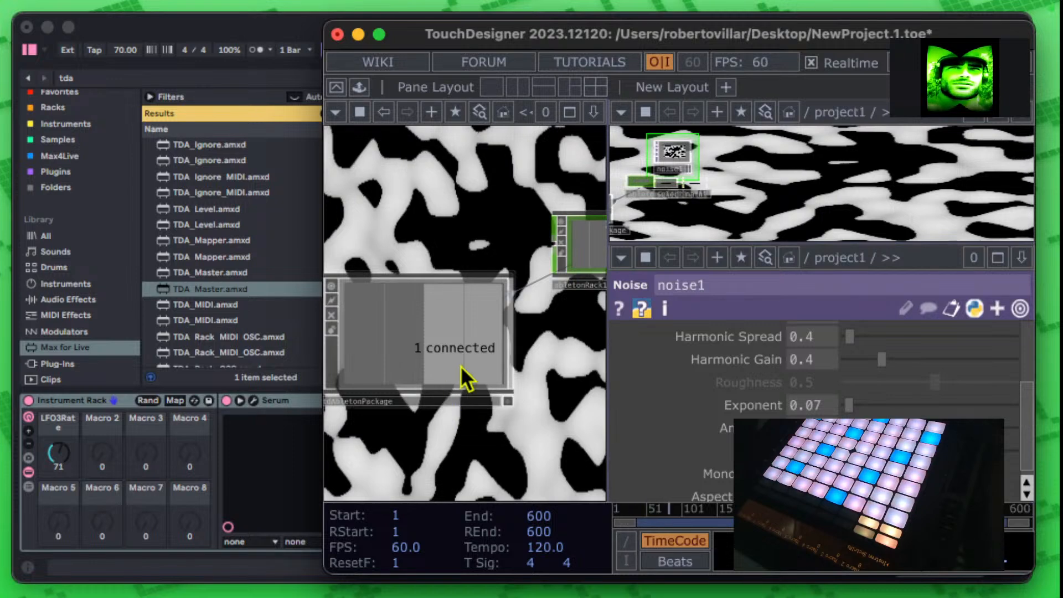
click(453, 397)
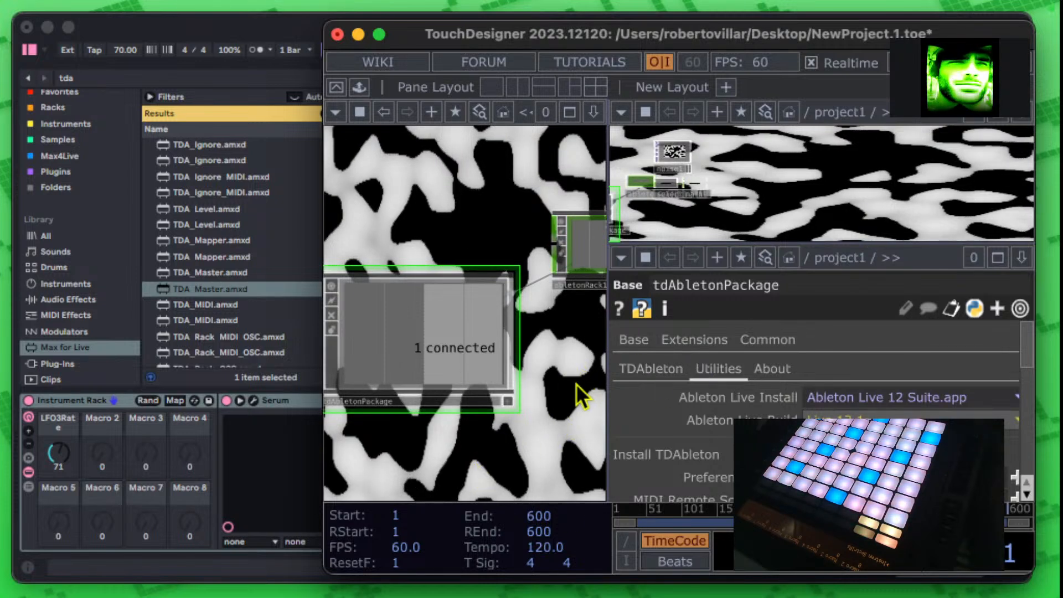
key(i)
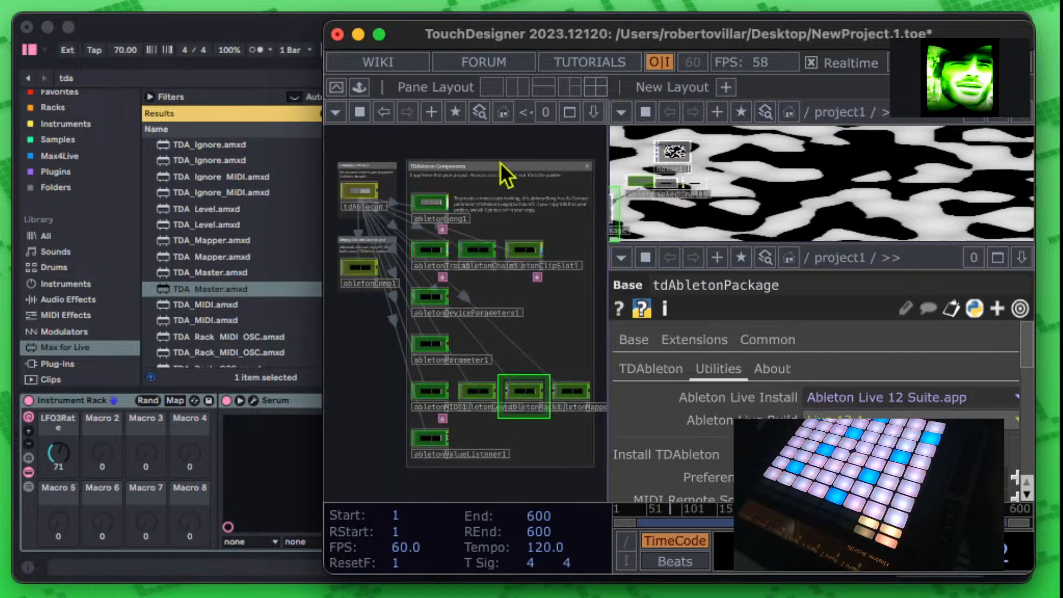
Step: Copy the abletonTrack1 component from the TDAbleton Components group and go back up to the project1 network
drag(503, 142, 505, 100)
scroll(459, 326, up, 5)
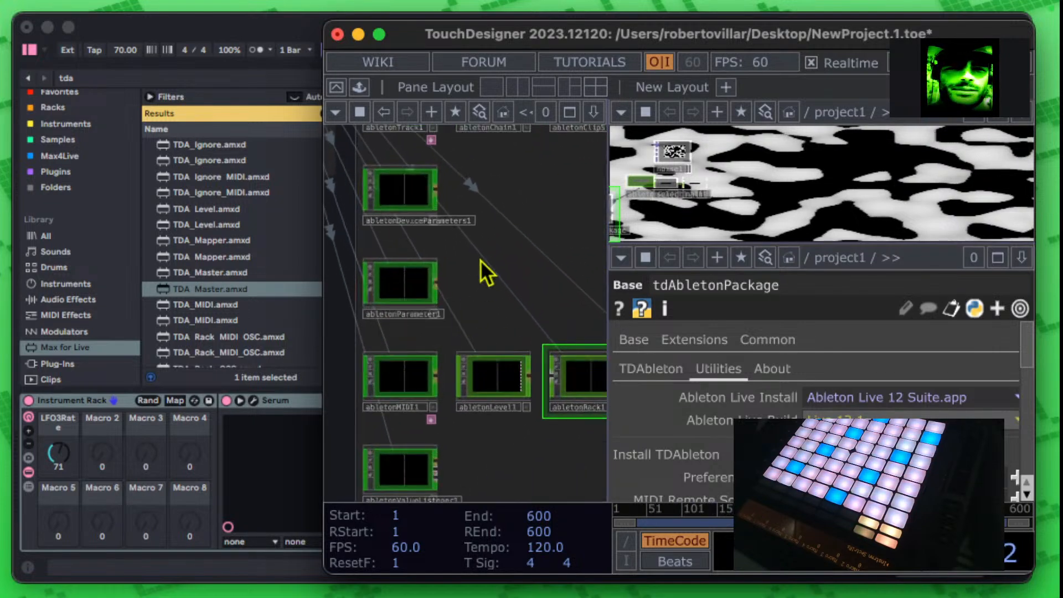
drag(517, 195, 523, 318)
click(411, 264)
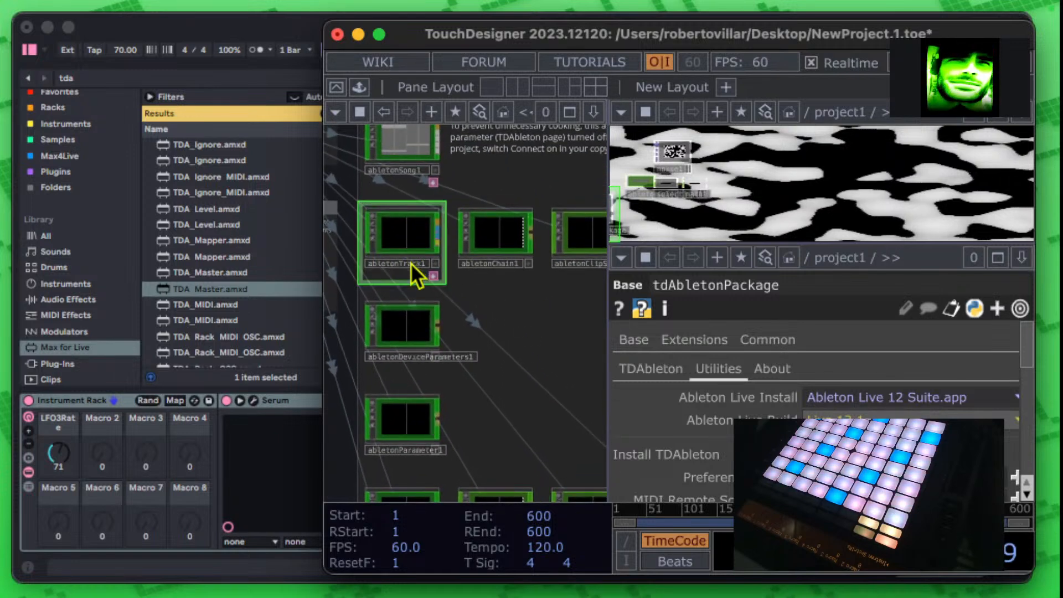
right_click(430, 218)
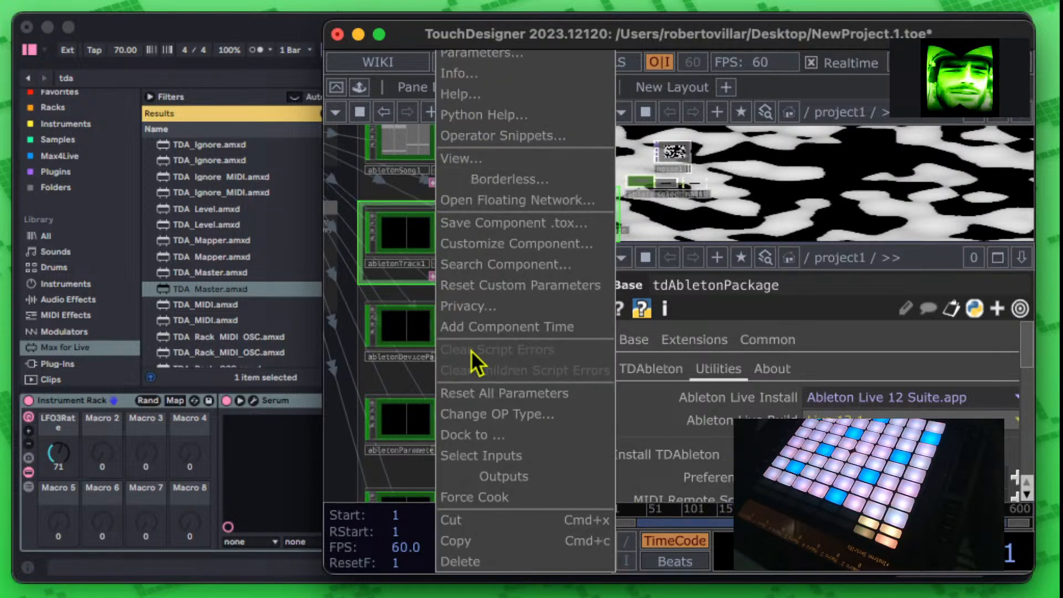
click(477, 540)
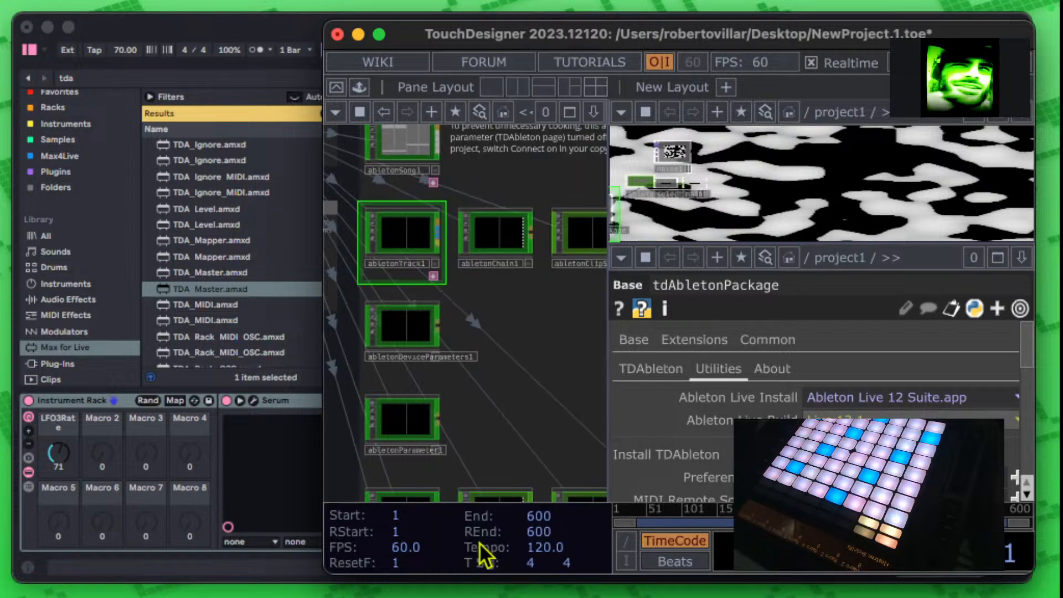
key(u)
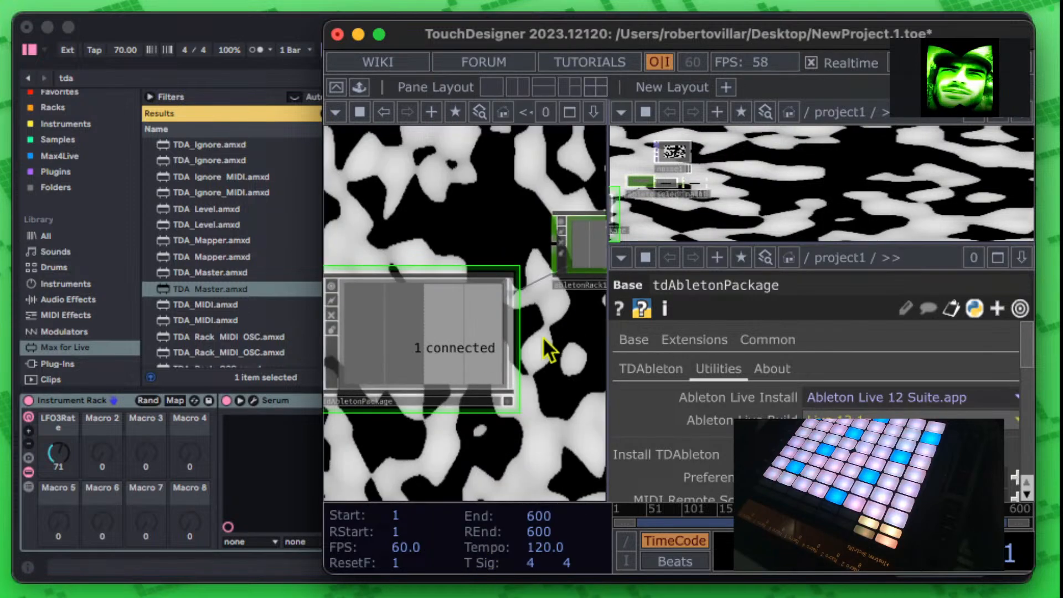
Step: Paste the abletonTrack1 component into the project1 network and set its Track to 9-Instrument Rack
right_click(453, 178)
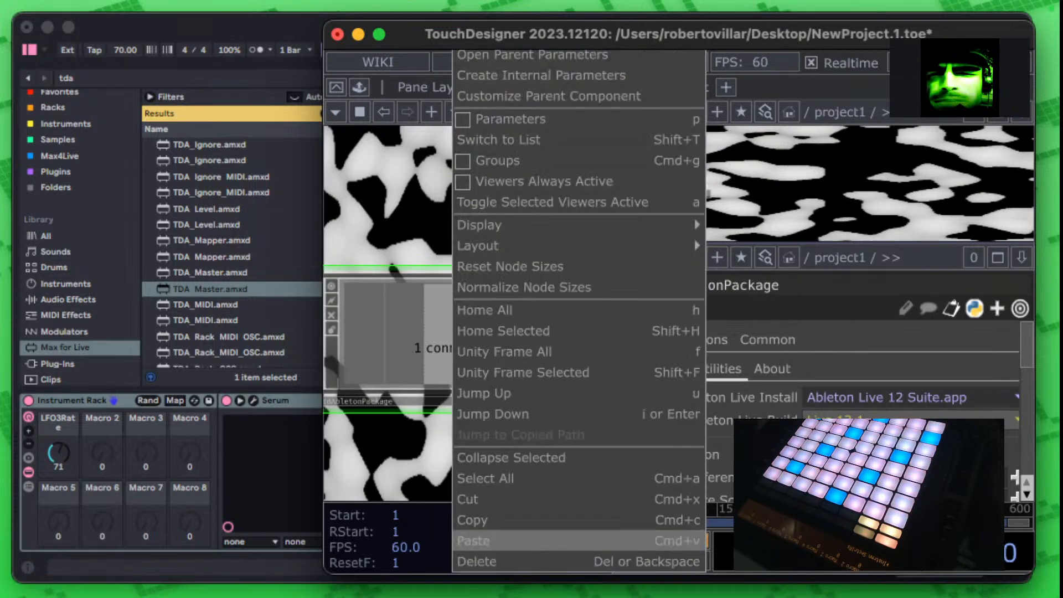
click(482, 541)
drag(522, 215, 505, 477)
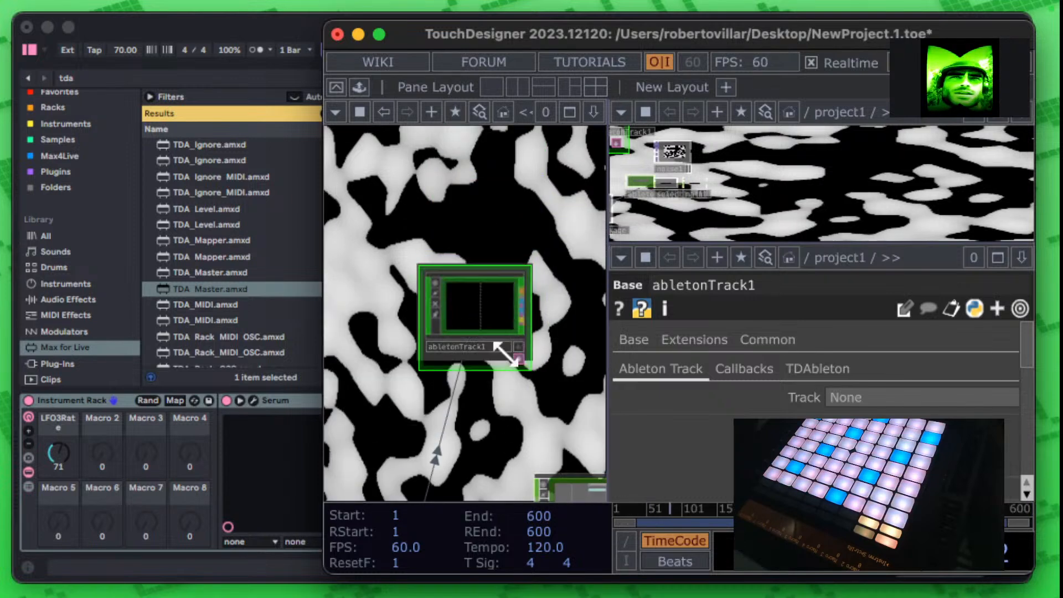
click(935, 395)
click(895, 256)
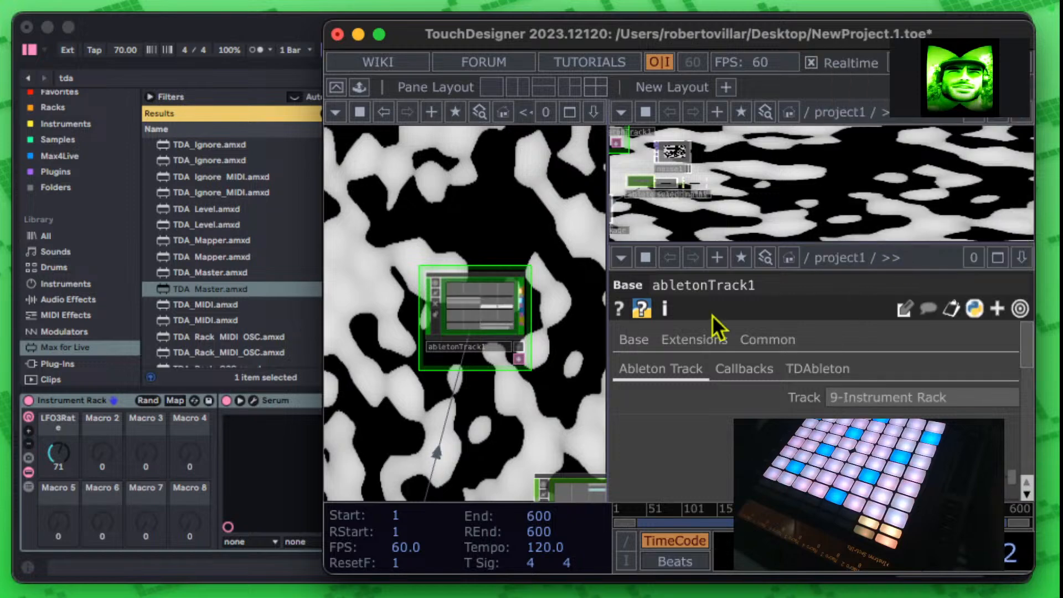
Step: Switch to Ableton Live, start the arrangement's playback, and return to TouchDesigner
scroll(537, 354, up, 5)
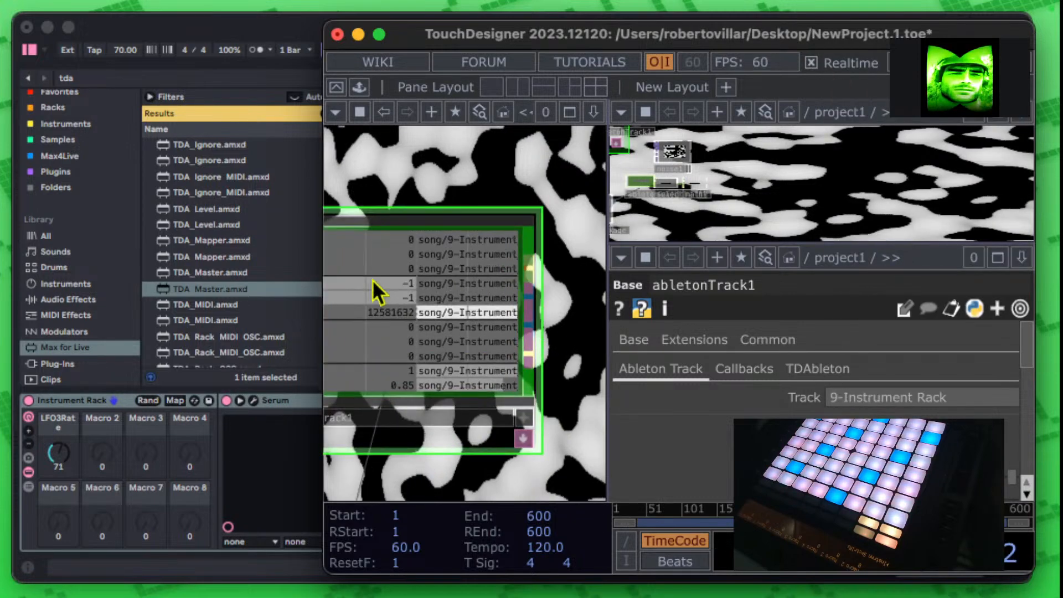
double_click(275, 25)
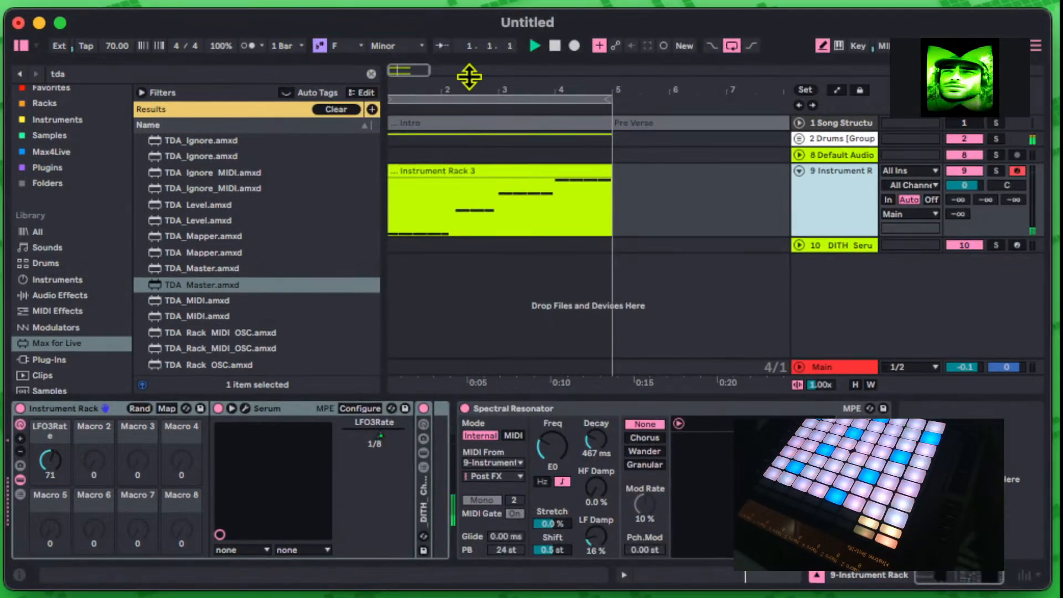
mouse_move(1060, 2)
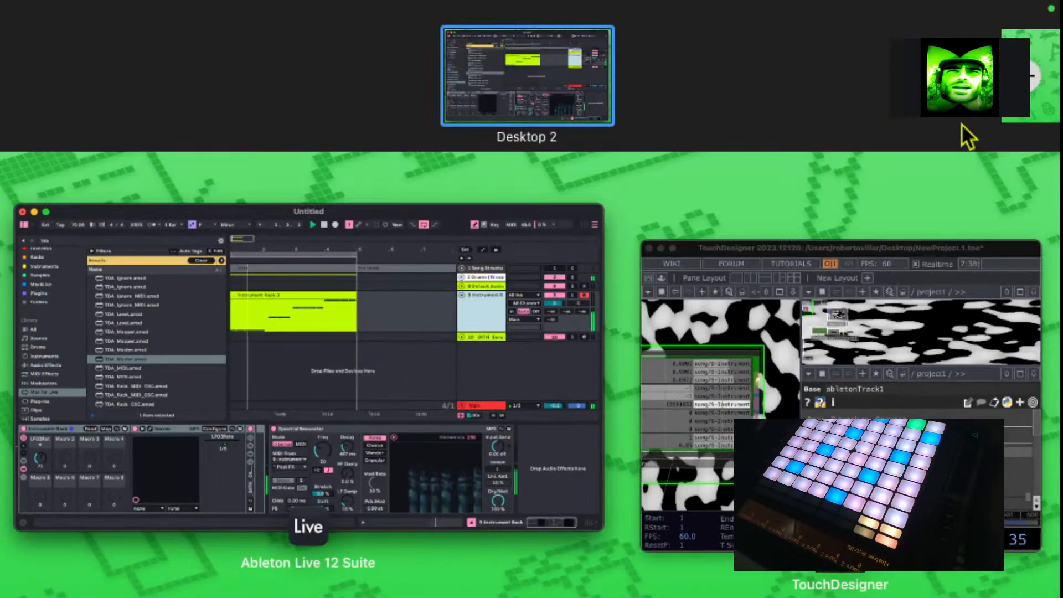
click(895, 247)
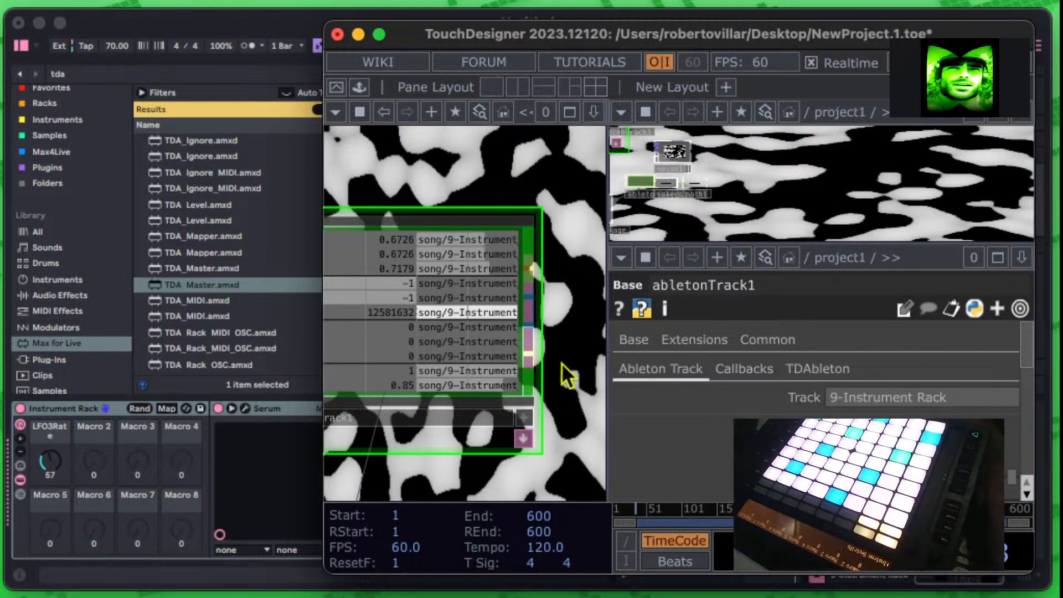
Step: Make abletonTrack1's viewer active and drive noise1's Harmonic Gain with a CHOP Reference to its first song/9-Instrument_Rack channel
click(529, 420)
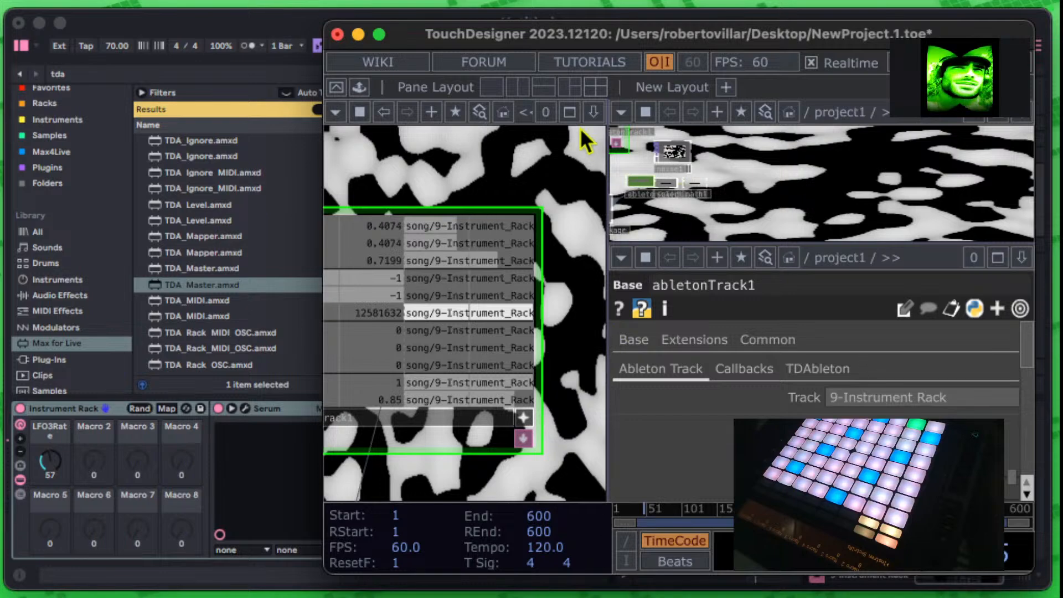
click(683, 158)
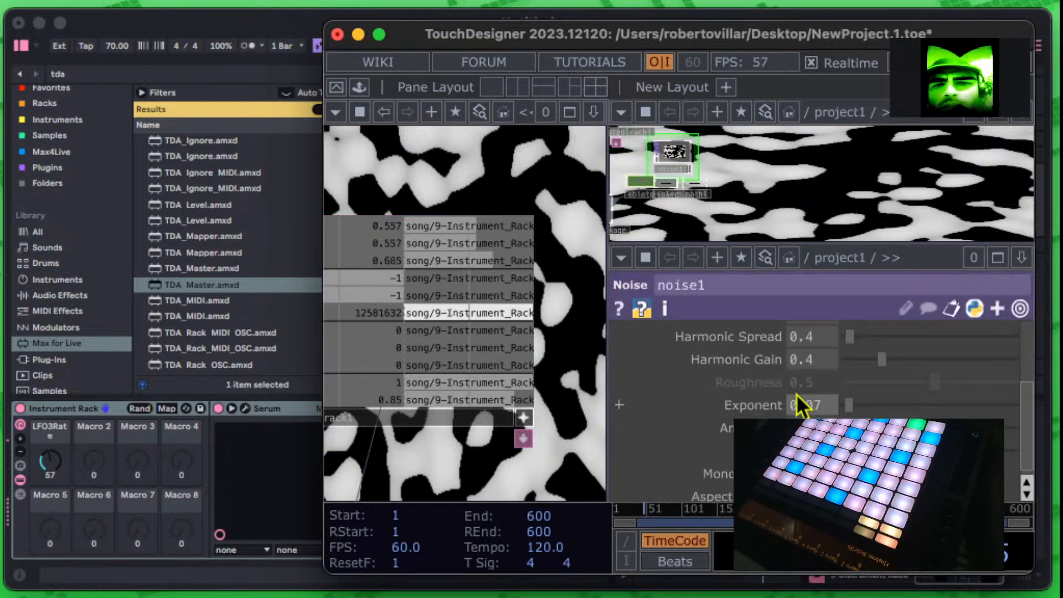
drag(879, 363, 920, 360)
drag(434, 260, 798, 359)
click(769, 349)
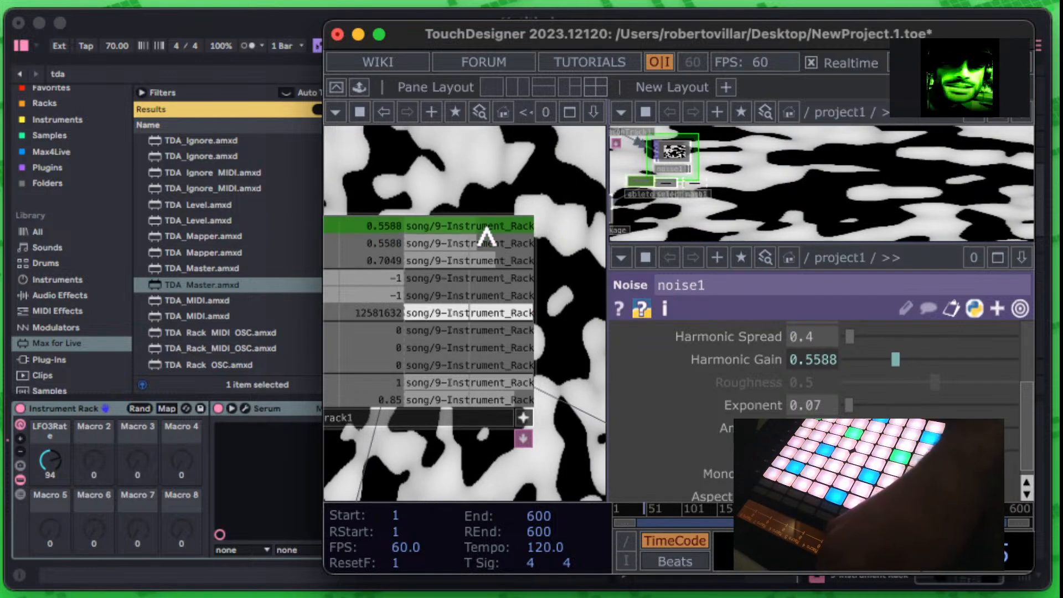
Step: Try driving noise1's Harmonic Spread with a CHOP Reference to an abletonTrack1 channel and undo it
drag(786, 331, 749, 335)
click(781, 322)
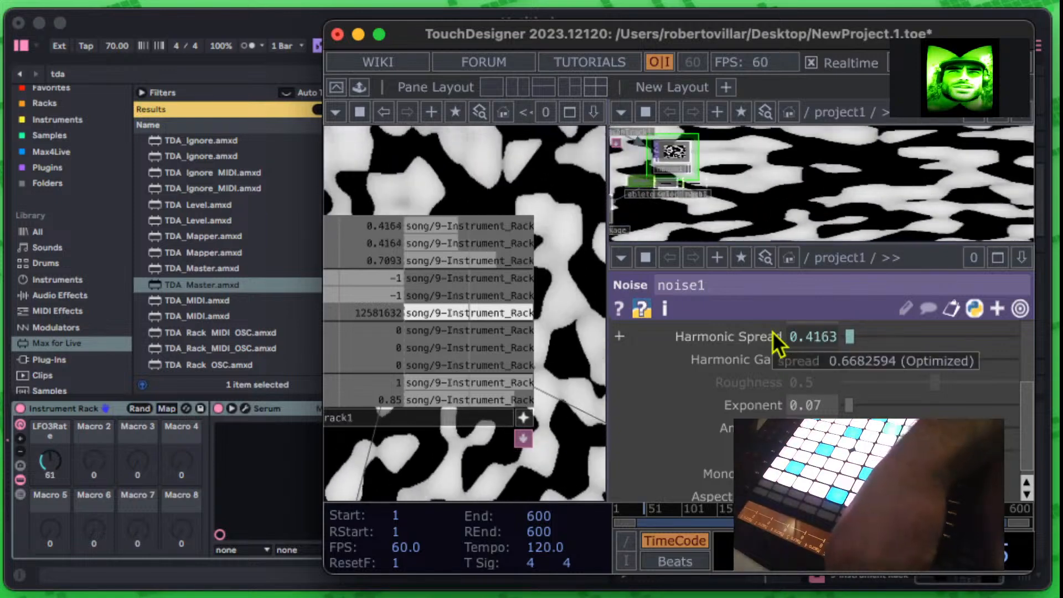
key(super+z)
scroll(830, 396, up, 3)
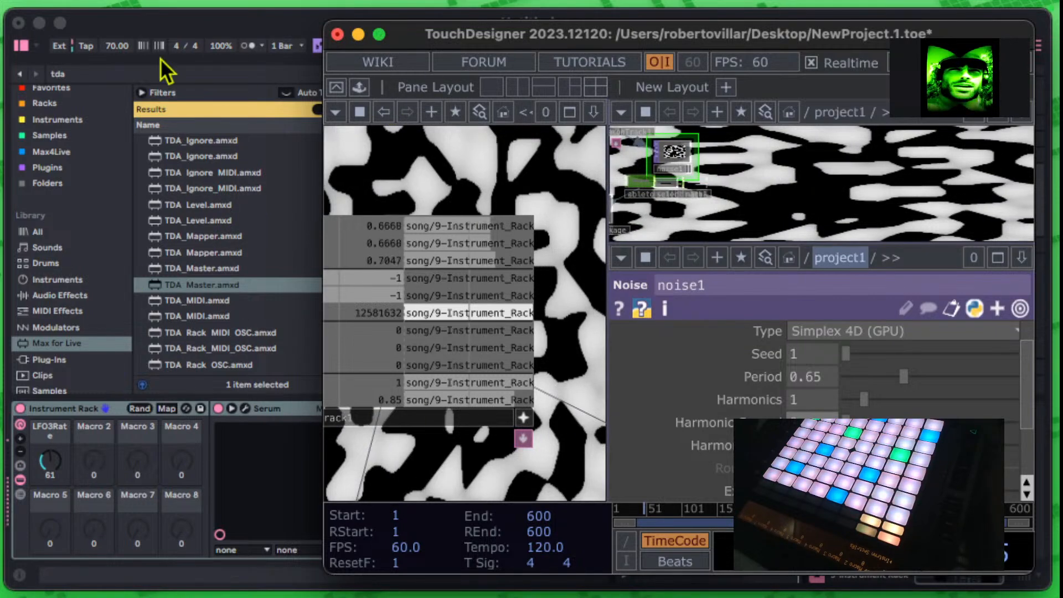
Step: Switch to Ableton Live and stop the arrangement's playback
click(249, 28)
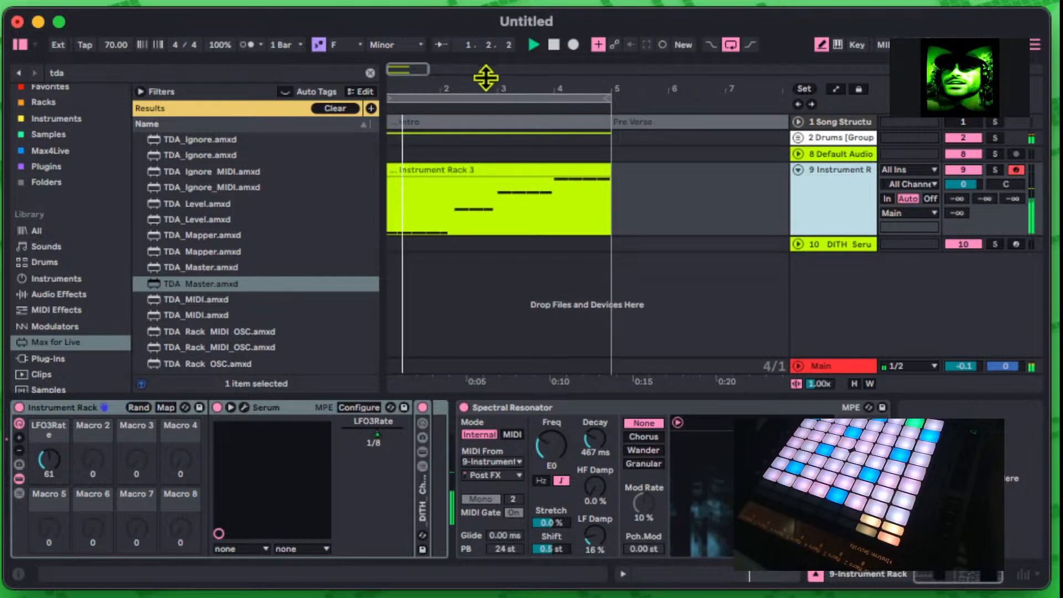
click(554, 45)
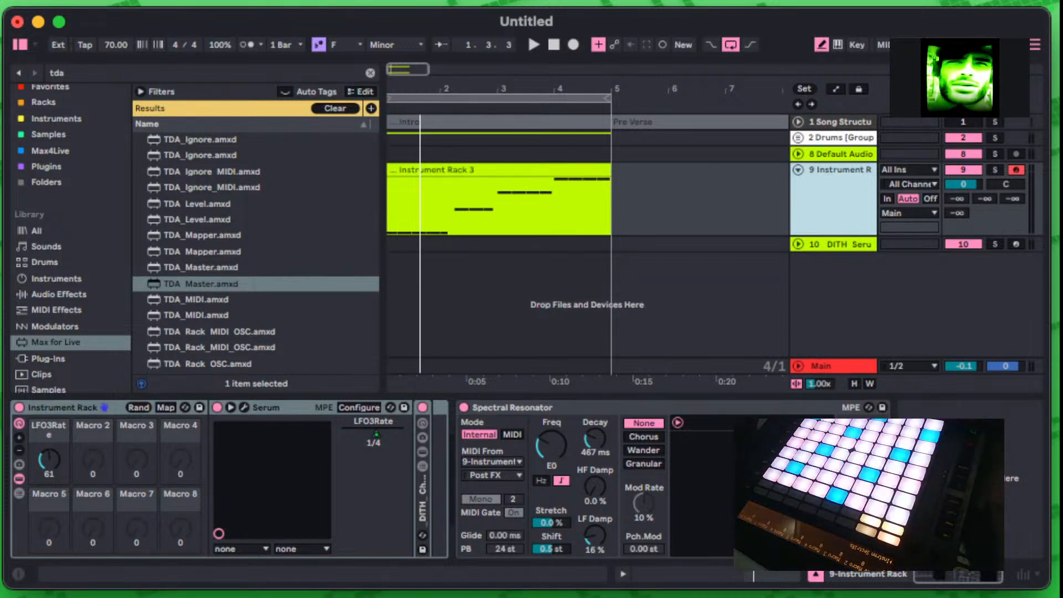
Step: Open the Serum plug-in window on the Instrument Rack track to view it, and close it again
scroll(70, 239, up, 1)
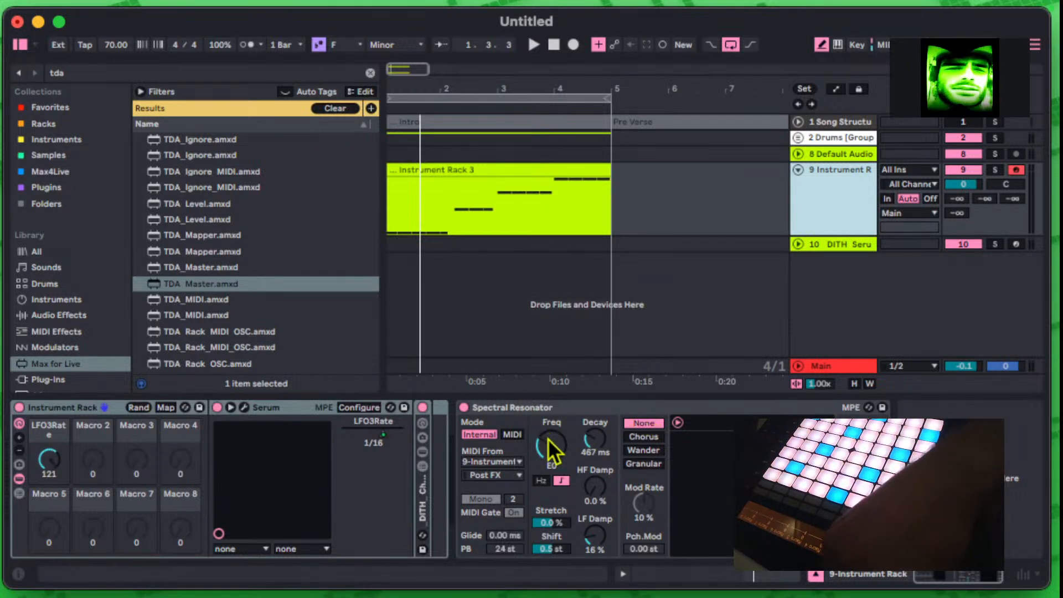
click(244, 408)
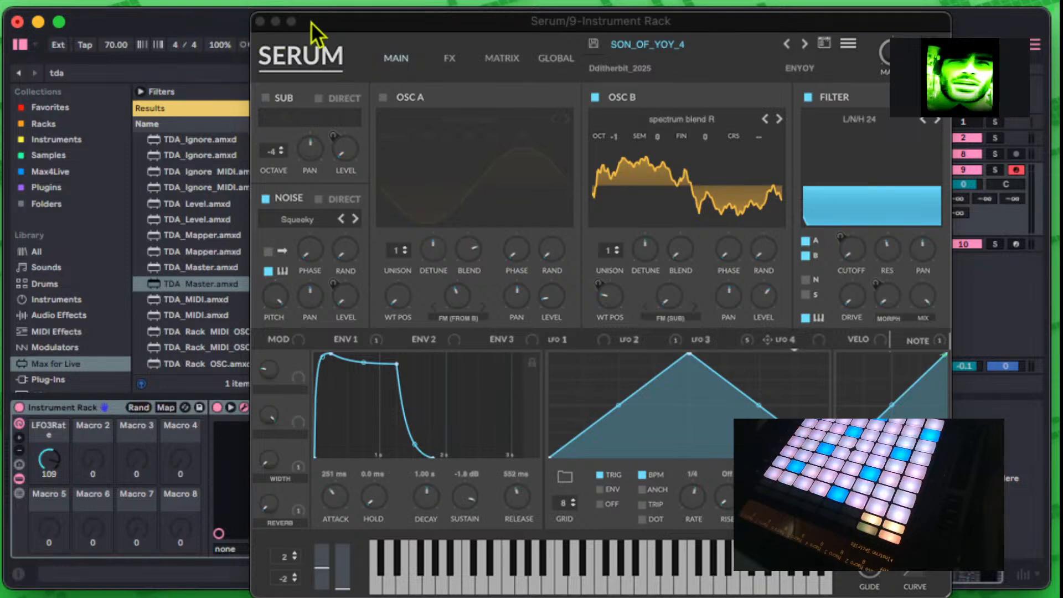
click(260, 22)
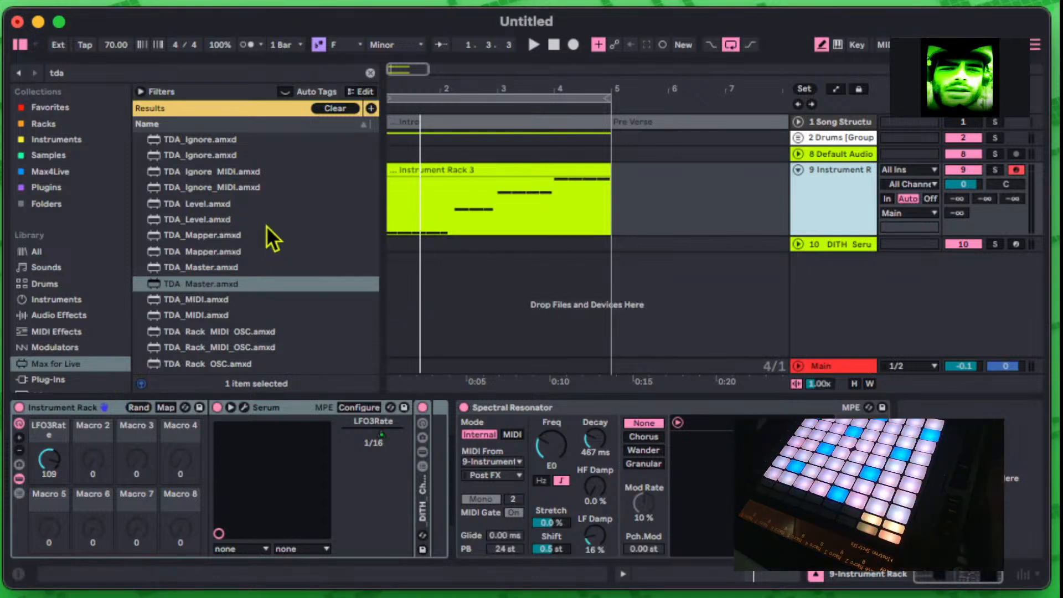
Step: Clear the "tda" search in Live's browser and show the Max4Live collection
scroll(277, 307, down, 2)
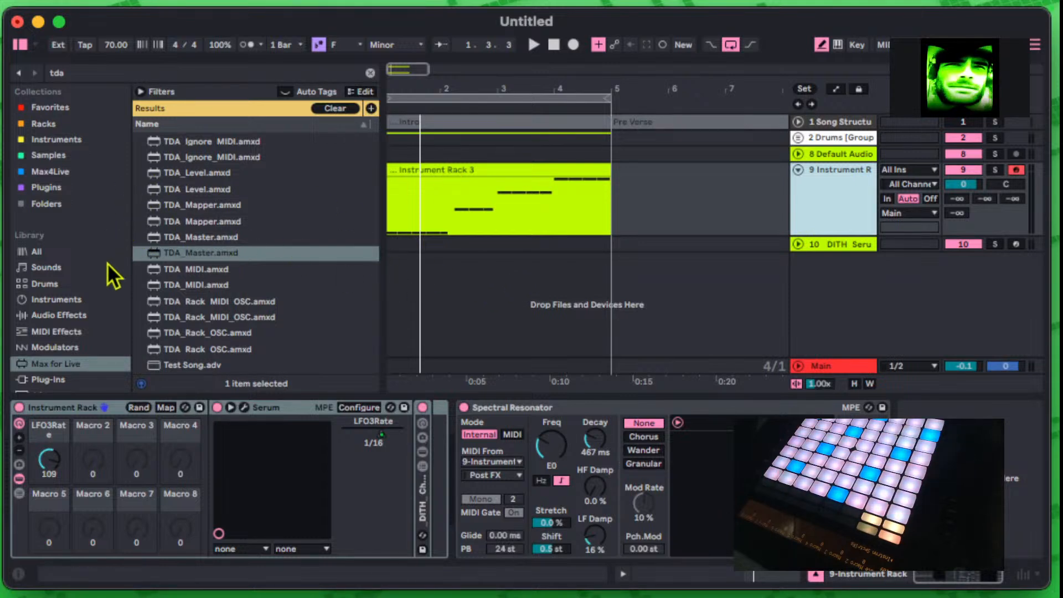
scroll(108, 267, down, 1)
scroll(213, 185, up, 2)
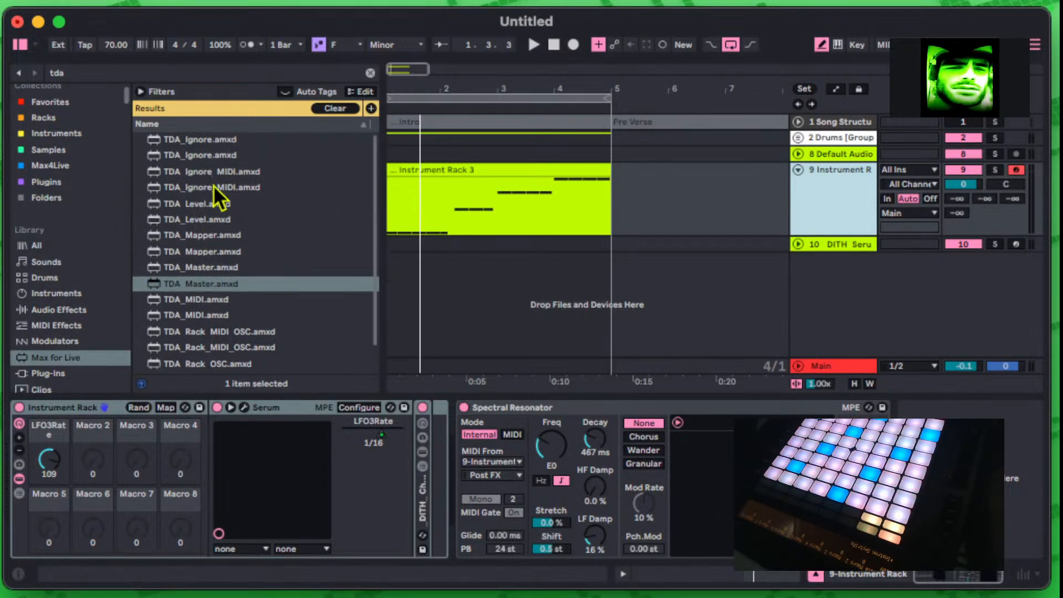
click(370, 72)
scroll(194, 214, up, 10)
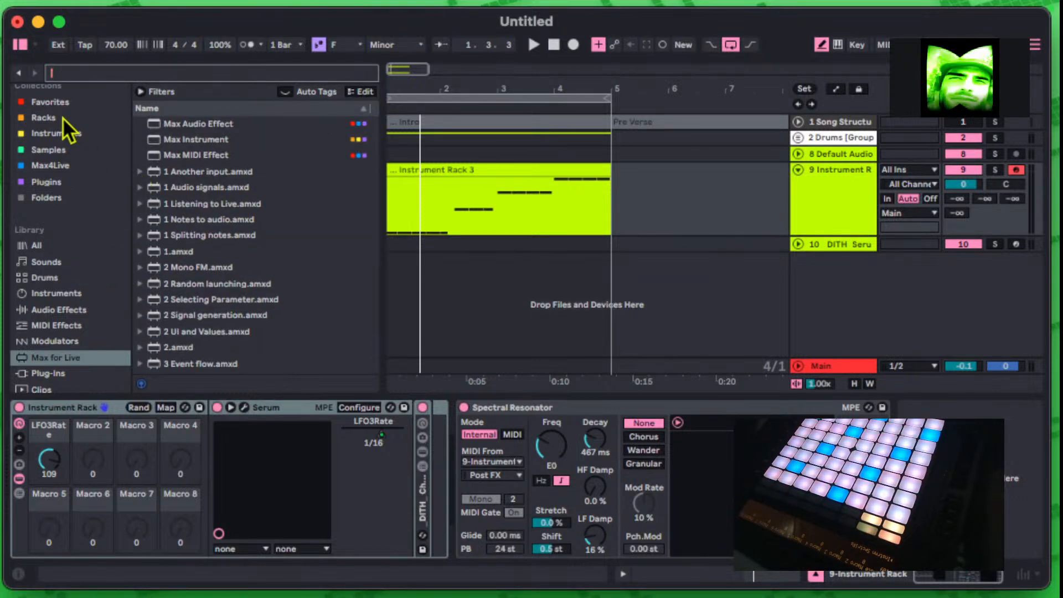
click(55, 166)
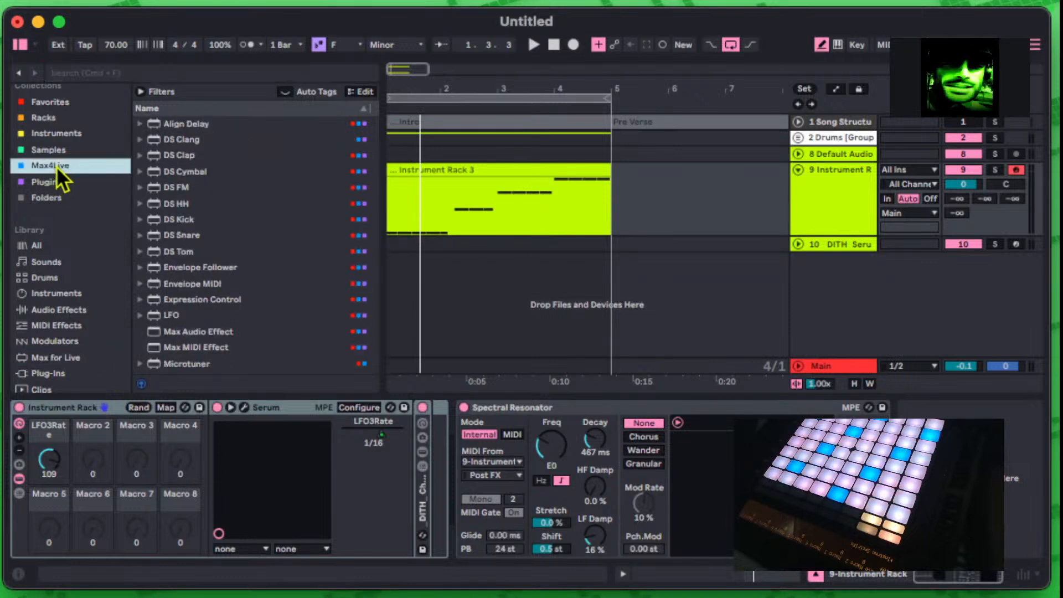
Step: Look through the devices, racks and plug-ins listed in the Max4Live collection
scroll(205, 167, down, 5)
scroll(211, 196, down, 10)
scroll(211, 191, up, 8)
scroll(211, 194, up, 15)
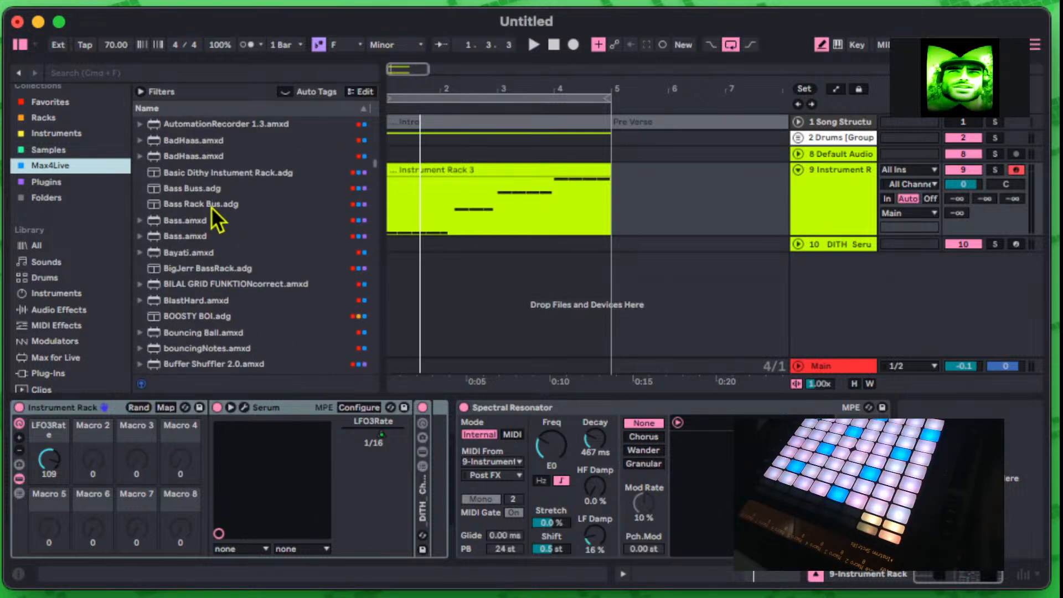
scroll(205, 288, down, 1)
scroll(205, 288, down, 20)
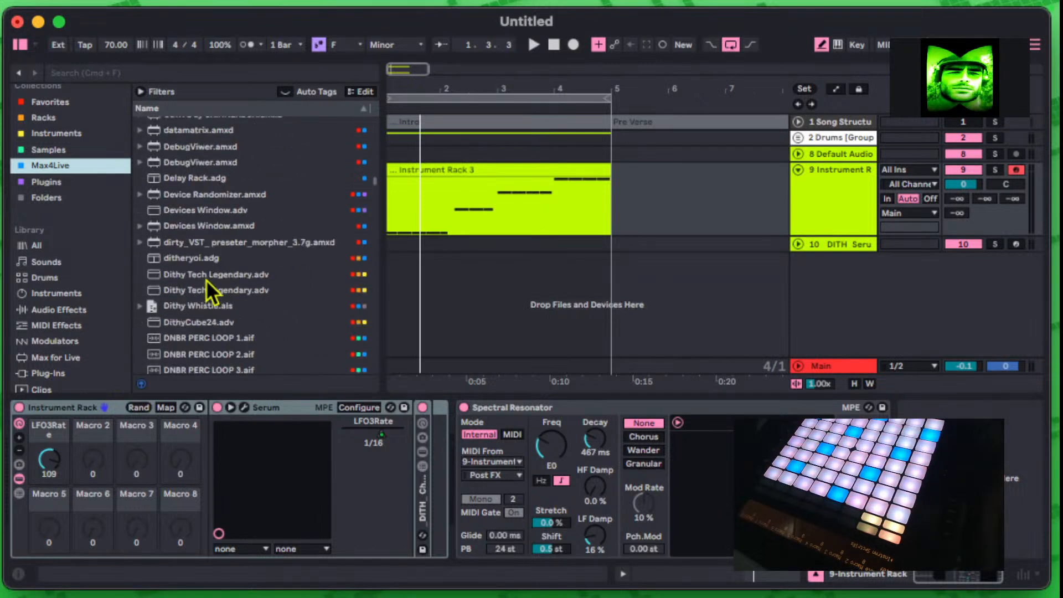
scroll(215, 281, down, 5)
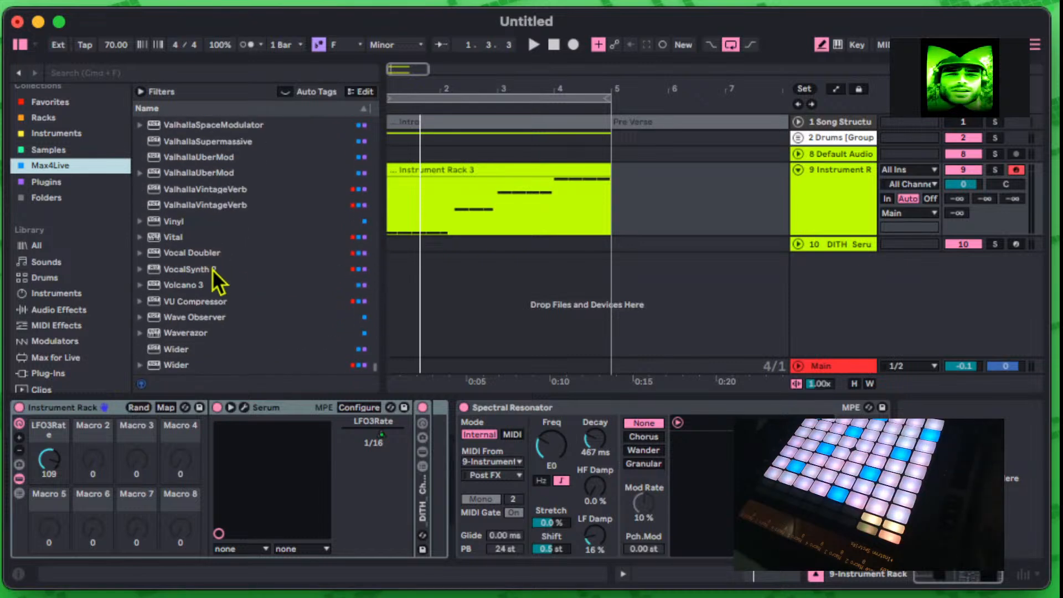
scroll(203, 266, down, 10)
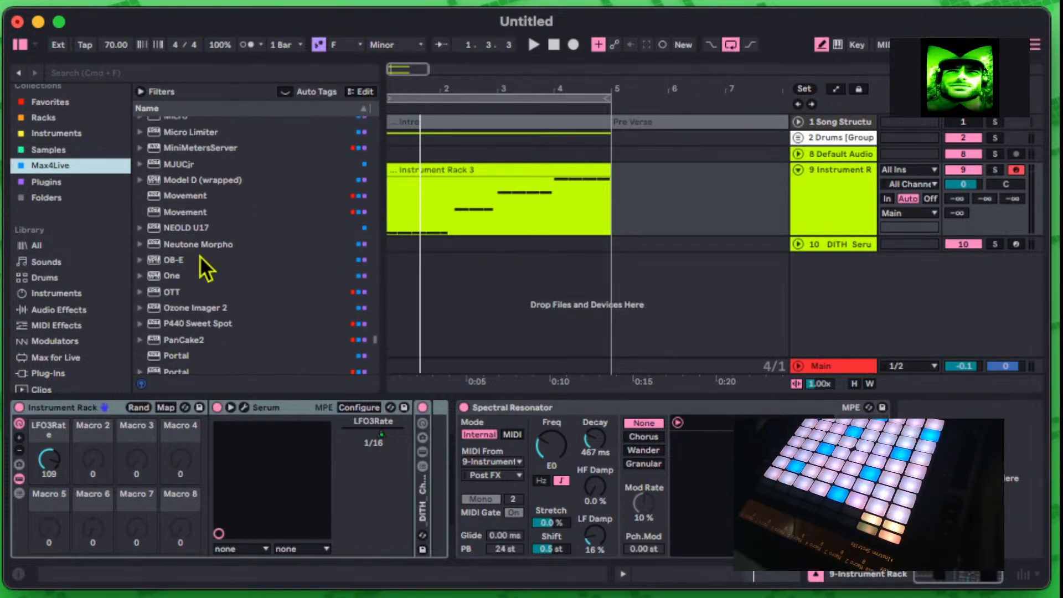
scroll(199, 249, down, 15)
scroll(201, 244, up, 10)
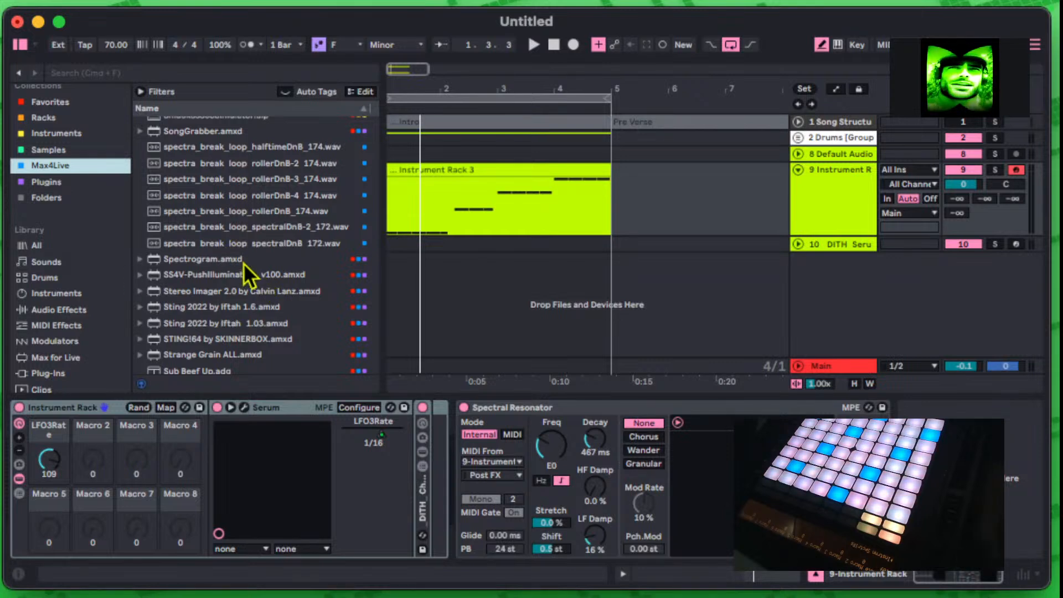
scroll(245, 264, down, 5)
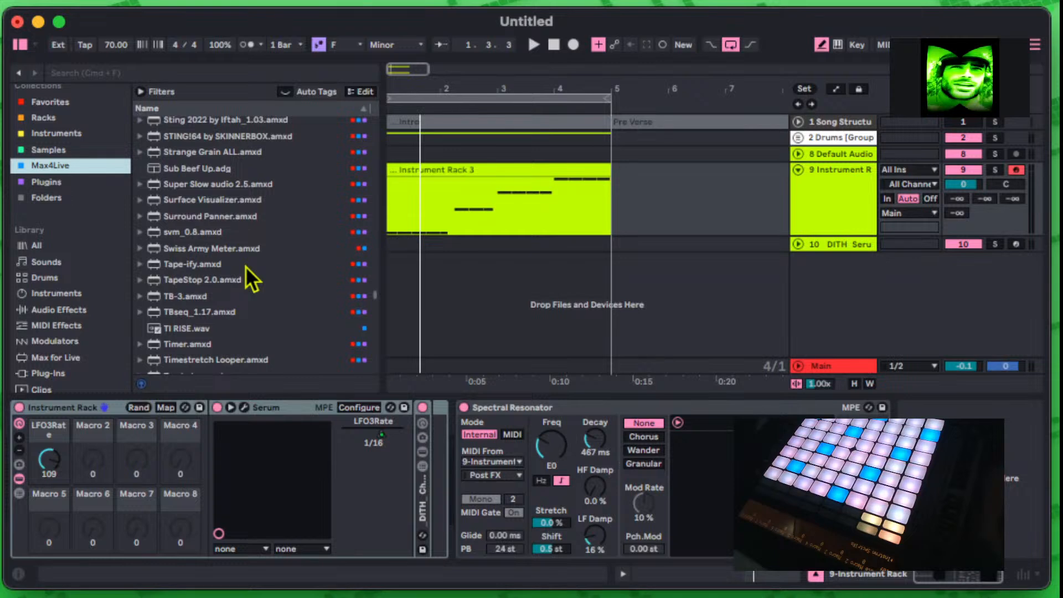
scroll(245, 266, down, 3)
scroll(245, 266, down, 12)
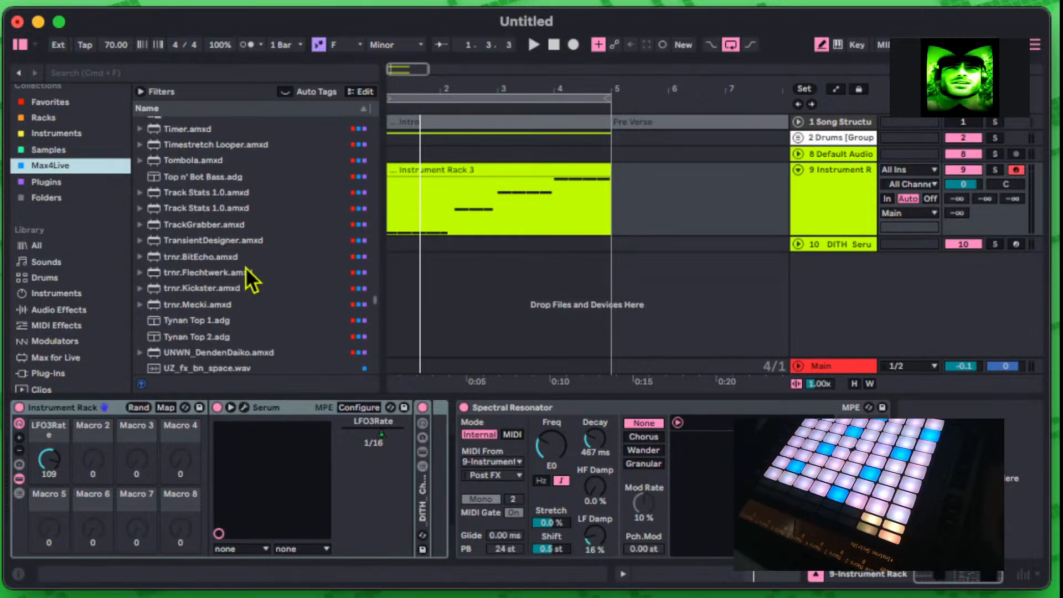
scroll(245, 267, down, 2)
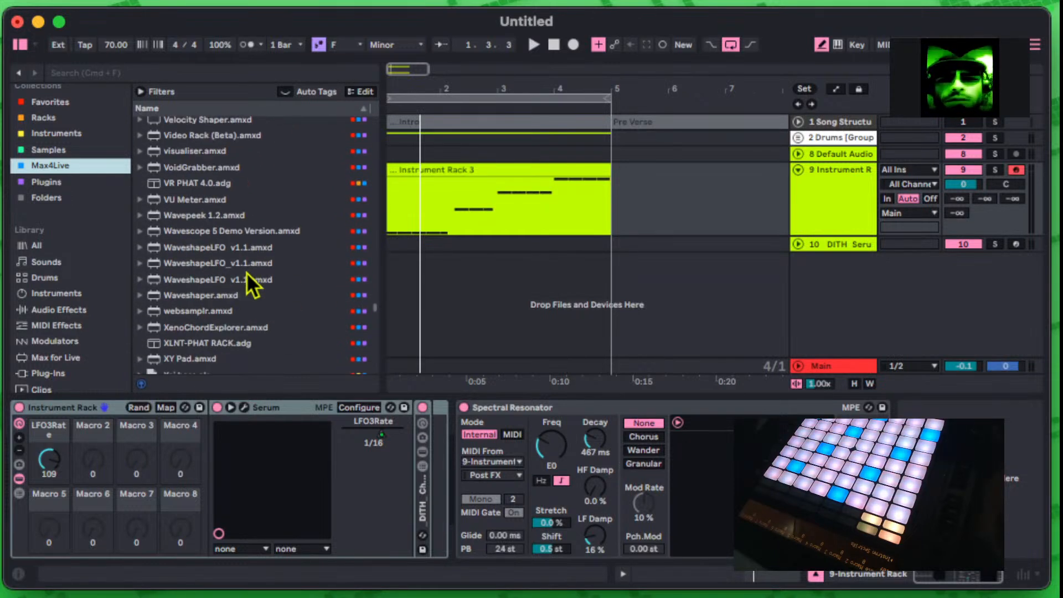
scroll(247, 272, down, 3)
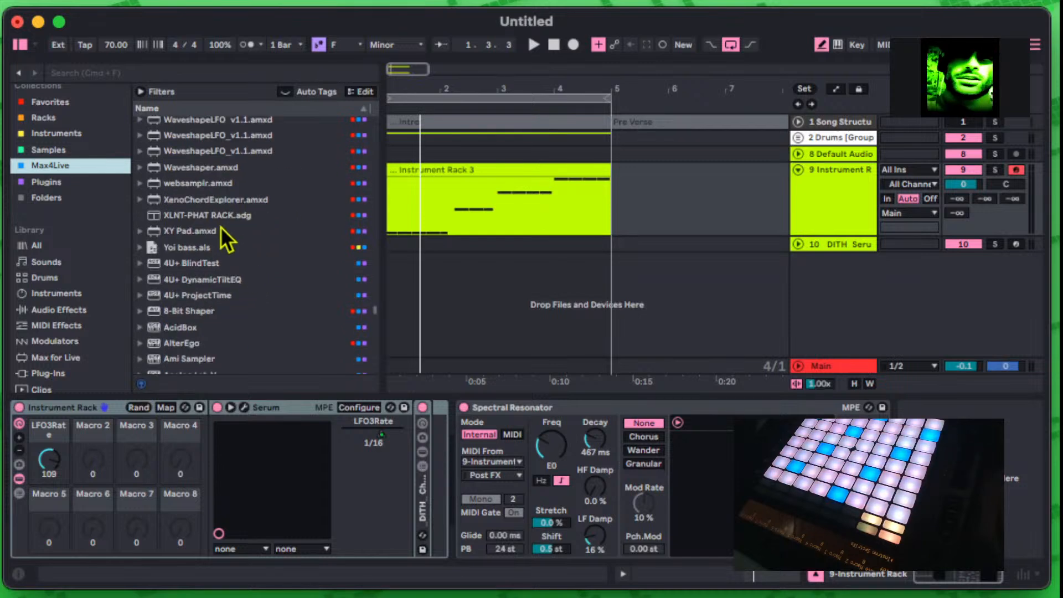
scroll(217, 199, down, 20)
scroll(216, 202, down, 20)
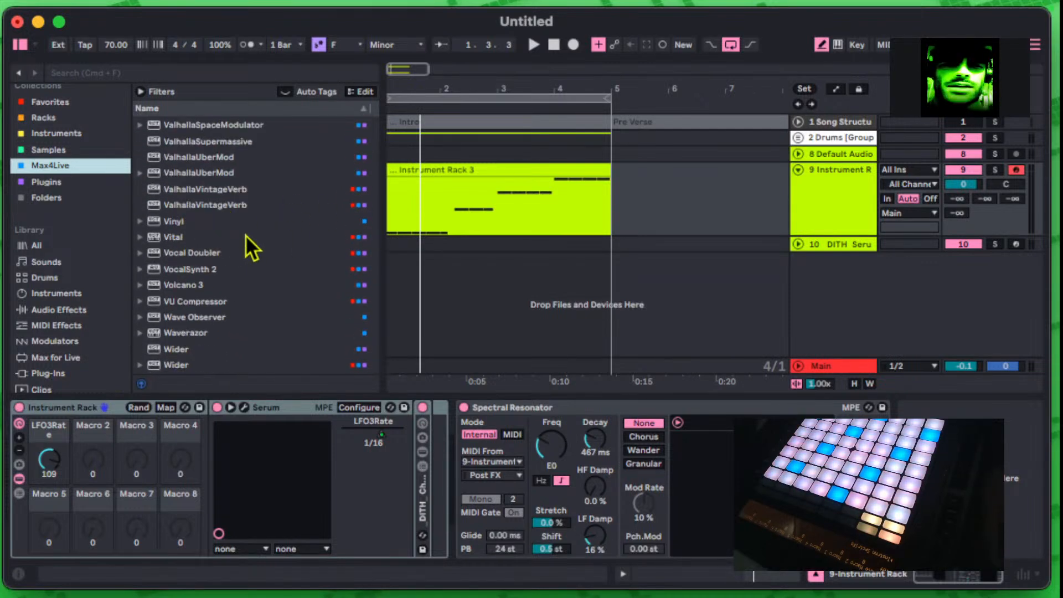
scroll(234, 233, up, 20)
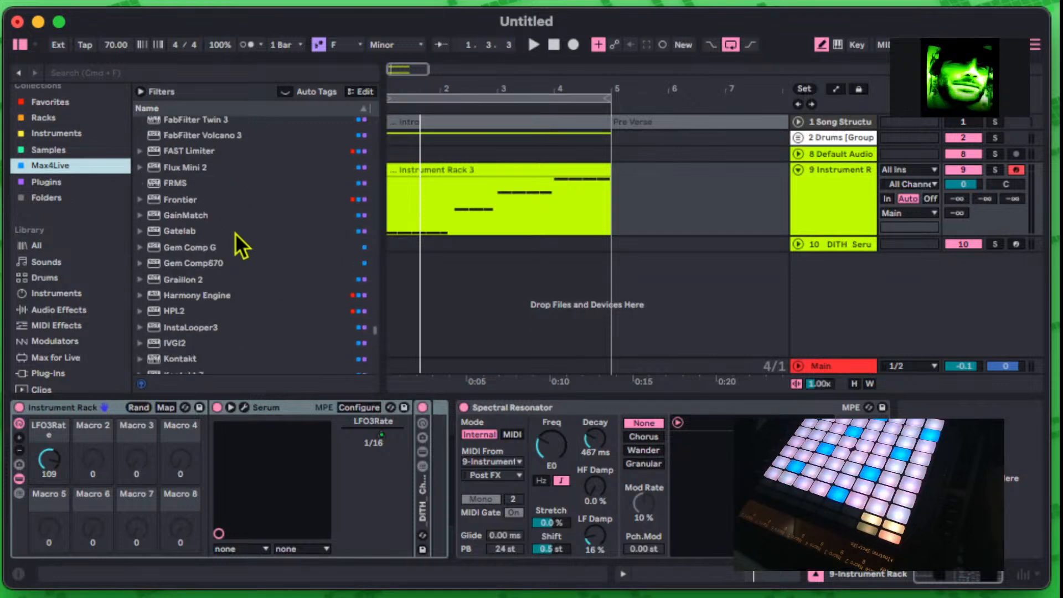
scroll(237, 235, up, 20)
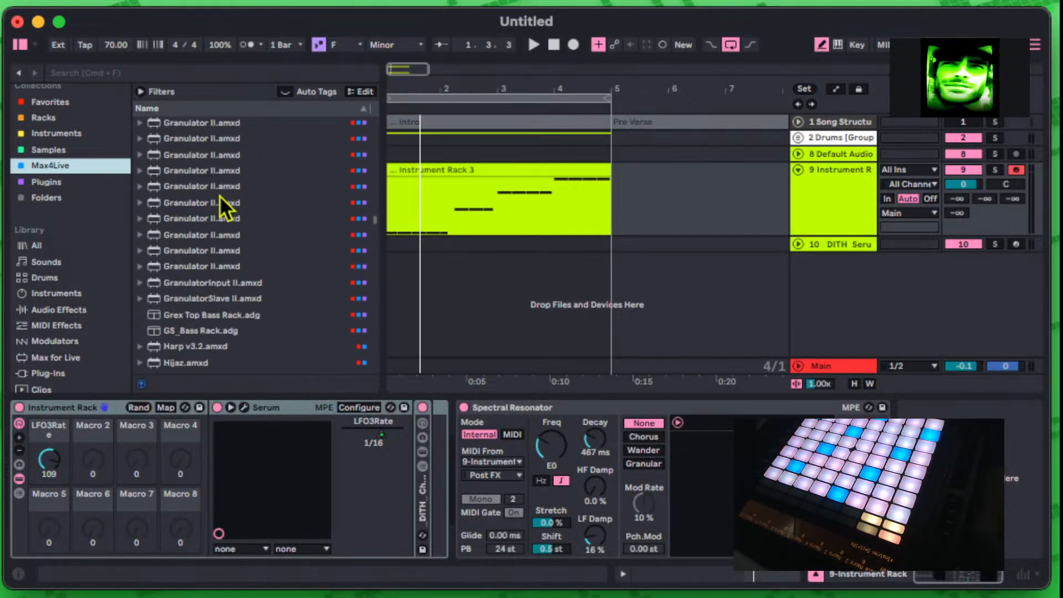
mouse_move(156, 7)
click(112, 12)
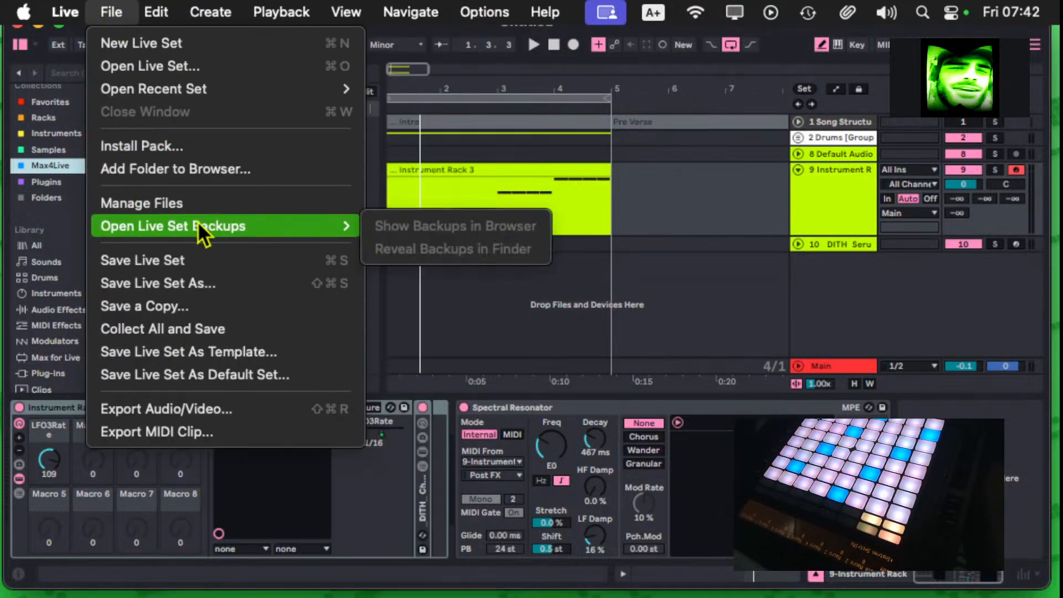
mouse_move(210, 13)
click(666, 227)
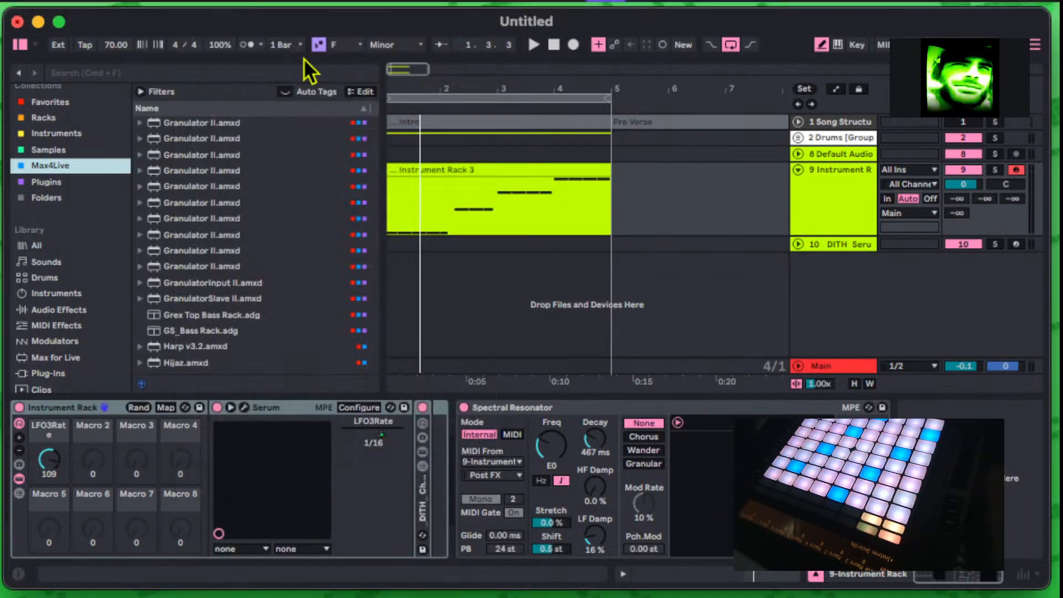
Step: Look through the list of recently opened Live sets without opening one, and dismiss it
click(123, 7)
mouse_move(163, 88)
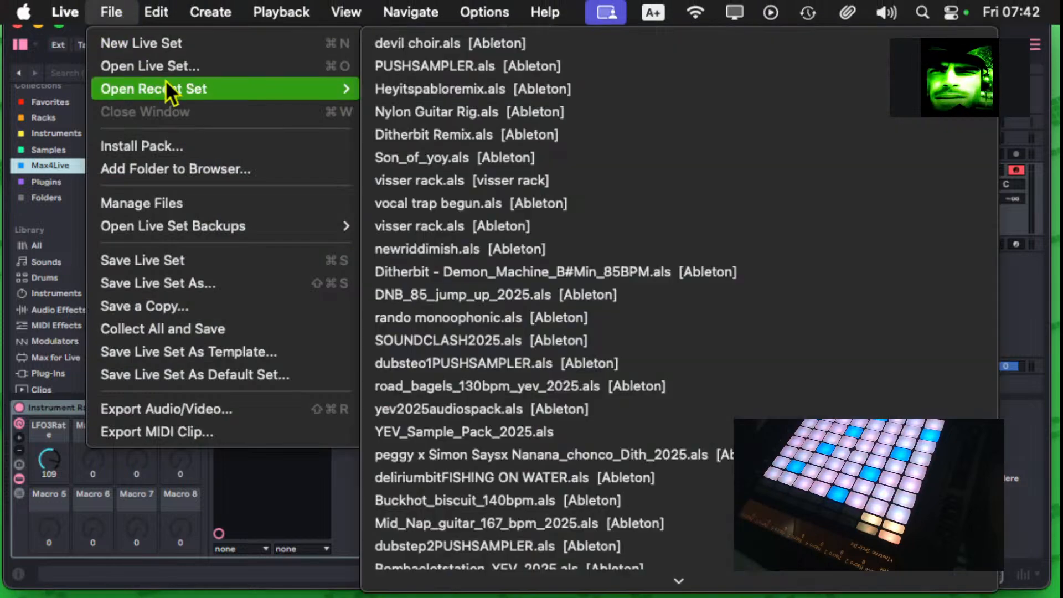
scroll(518, 116, down, 5)
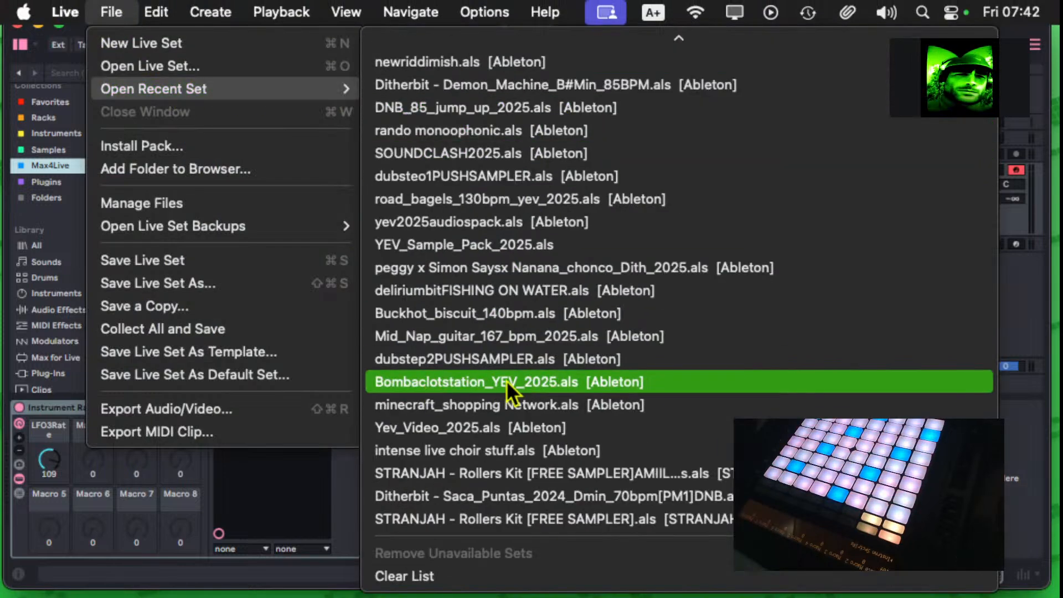
scroll(507, 385, up, 5)
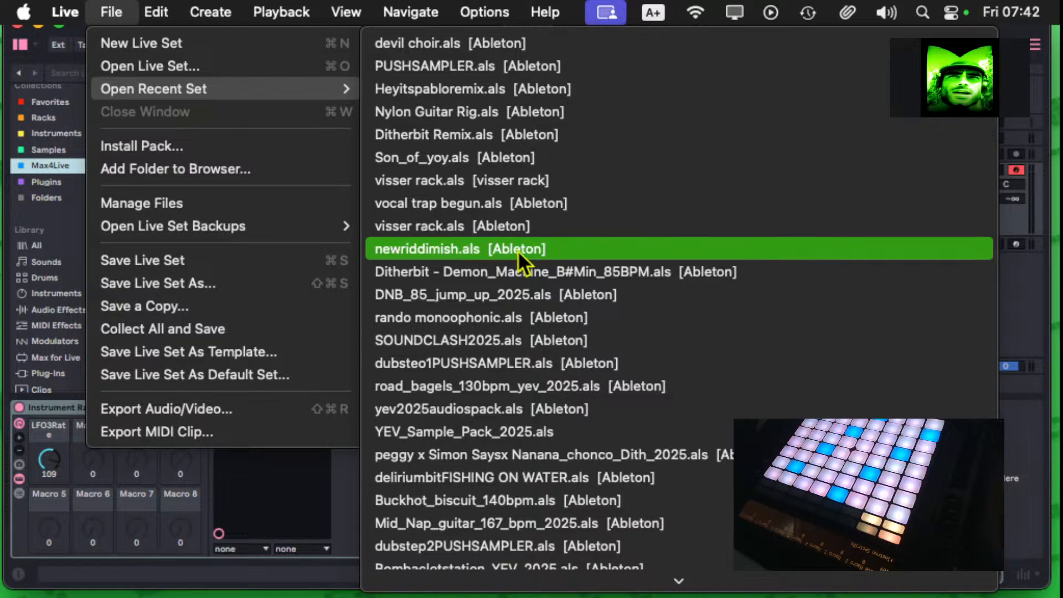
scroll(518, 252, down, 5)
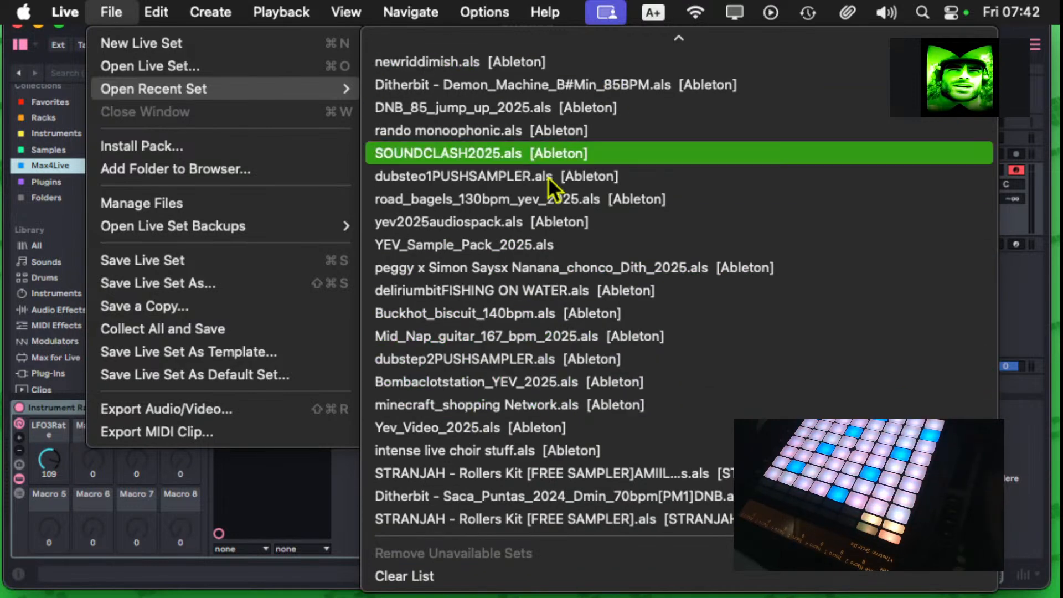
scroll(540, 246, up, 5)
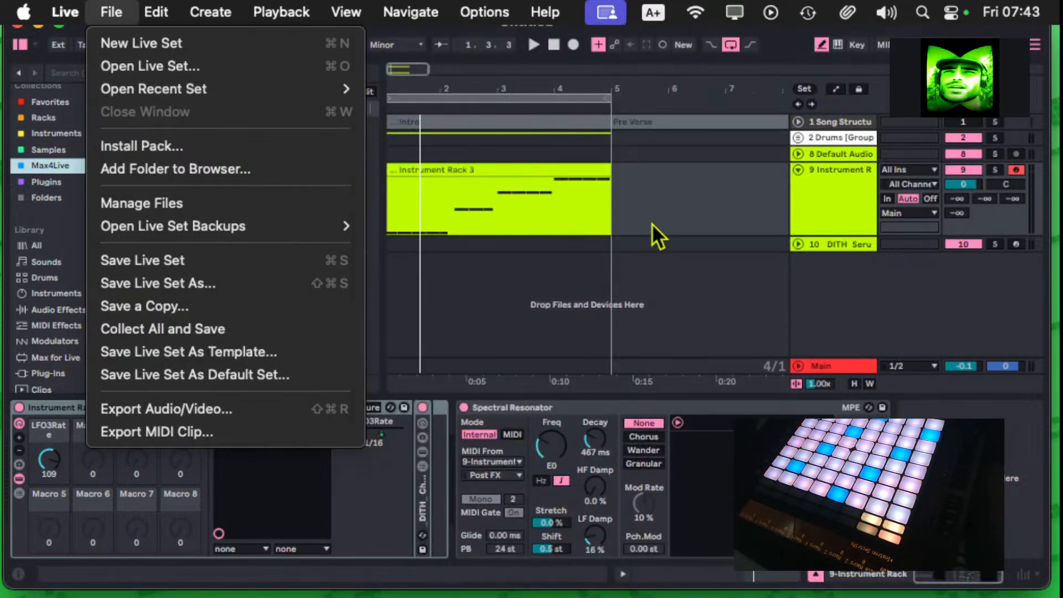
click(657, 207)
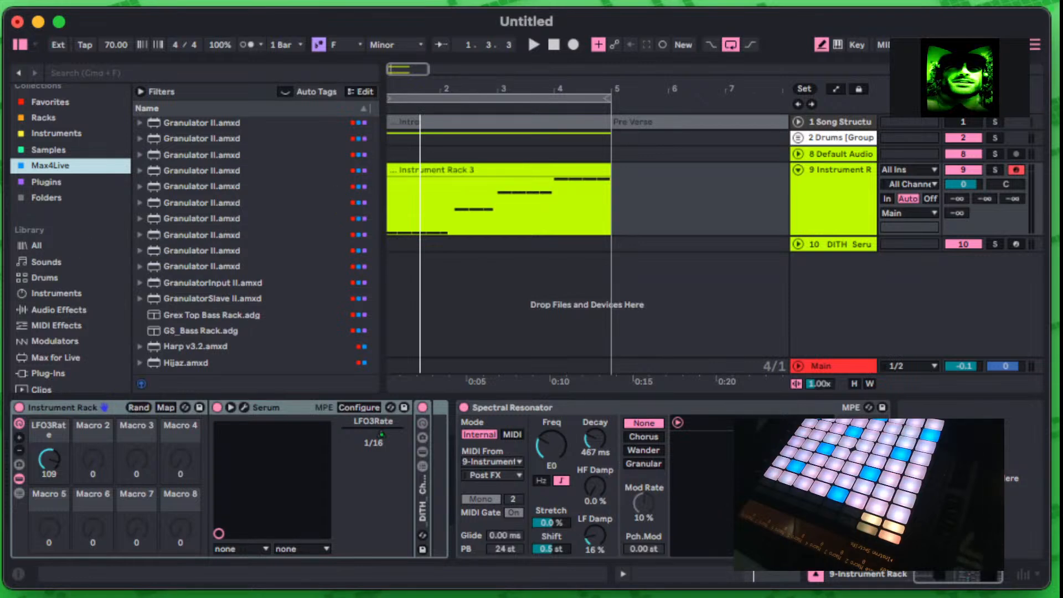
Step: Look through the Max4Live collection again, back up to the devices around FaceOSC 6 tracks and FourInOne
scroll(216, 247, up, 5)
scroll(210, 246, up, 5)
scroll(209, 257, down, 10)
scroll(207, 242, up, 5)
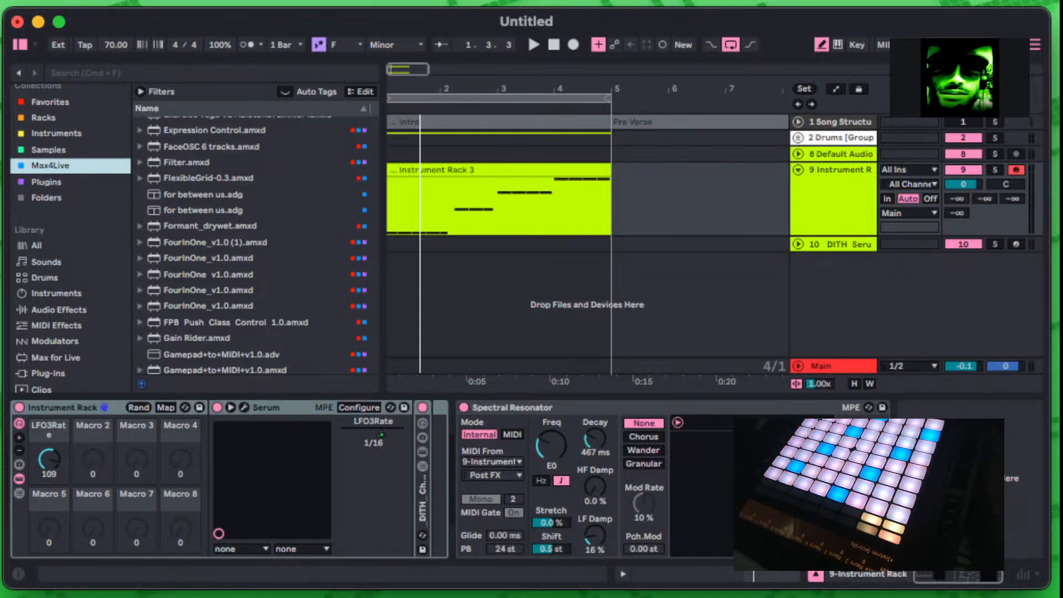
Step: Switch to TouchDesigner and show the noise1 Transform parameters down to Translate 4D
key(super+Tab)
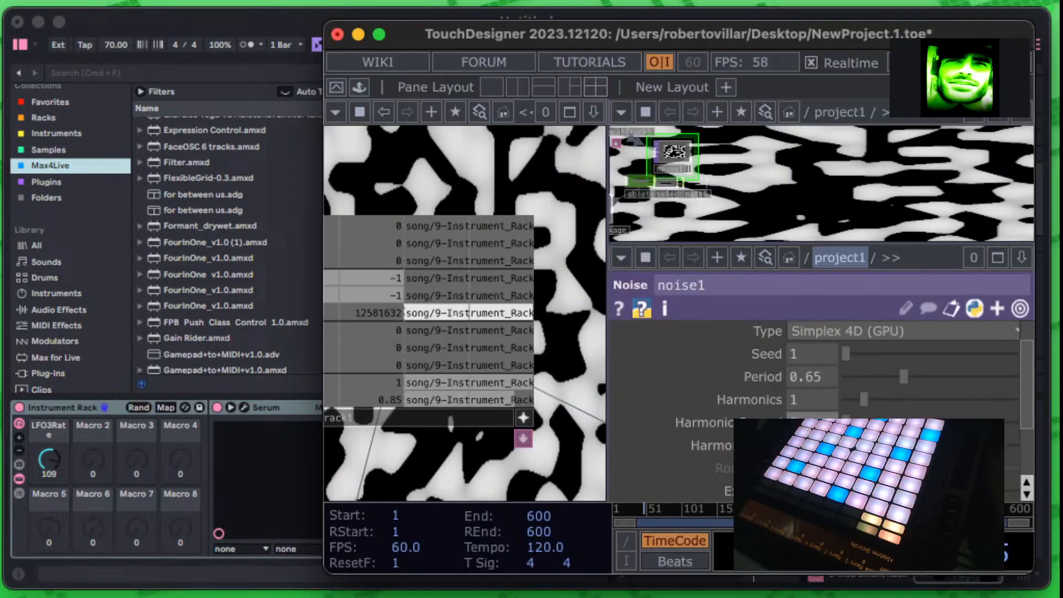
scroll(902, 378, down, 3)
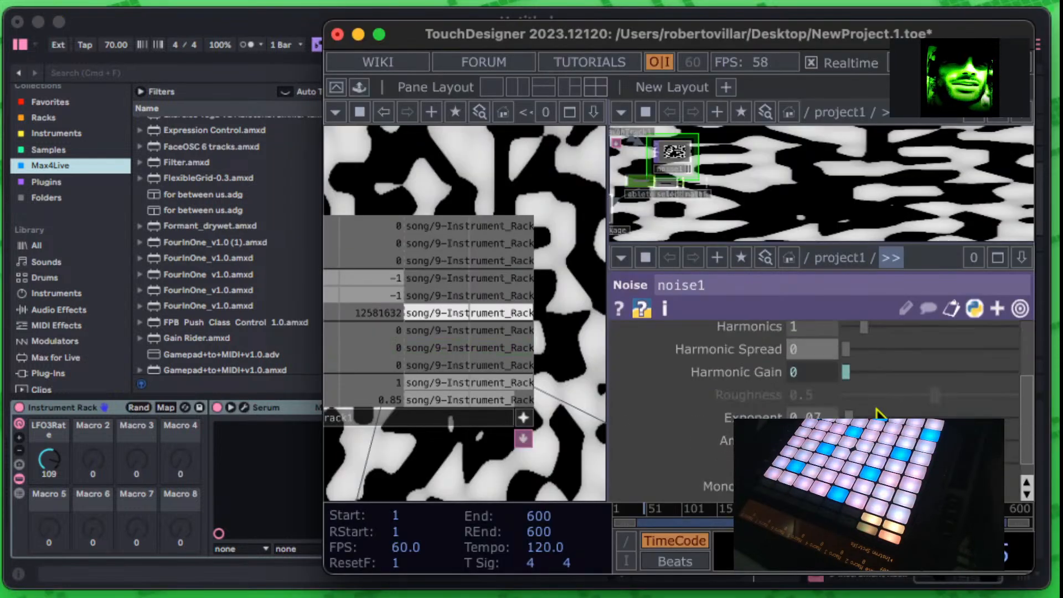
scroll(852, 374, up, 4)
click(698, 351)
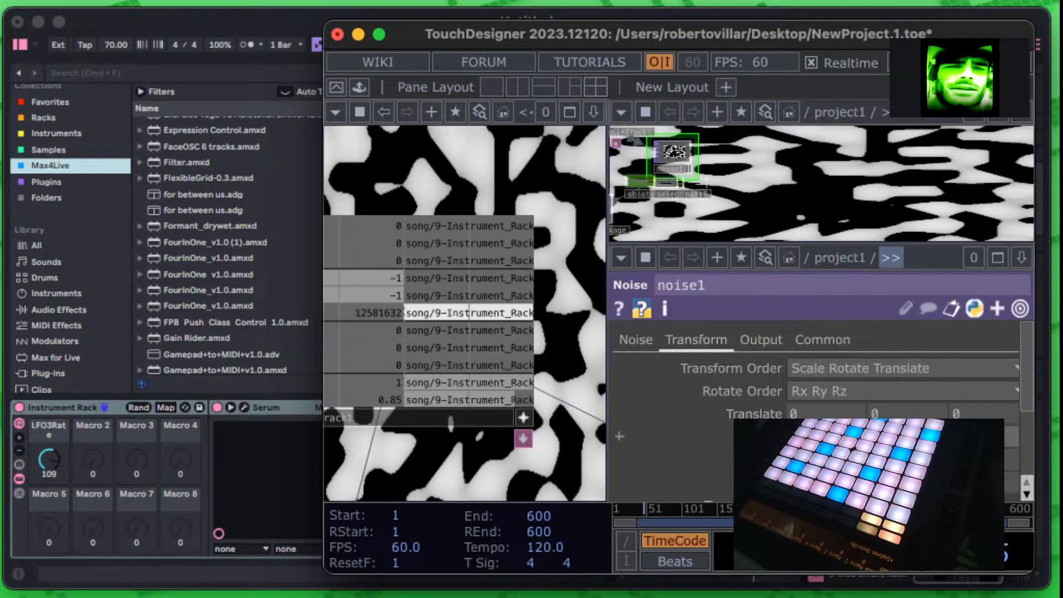
scroll(848, 382, down, 3)
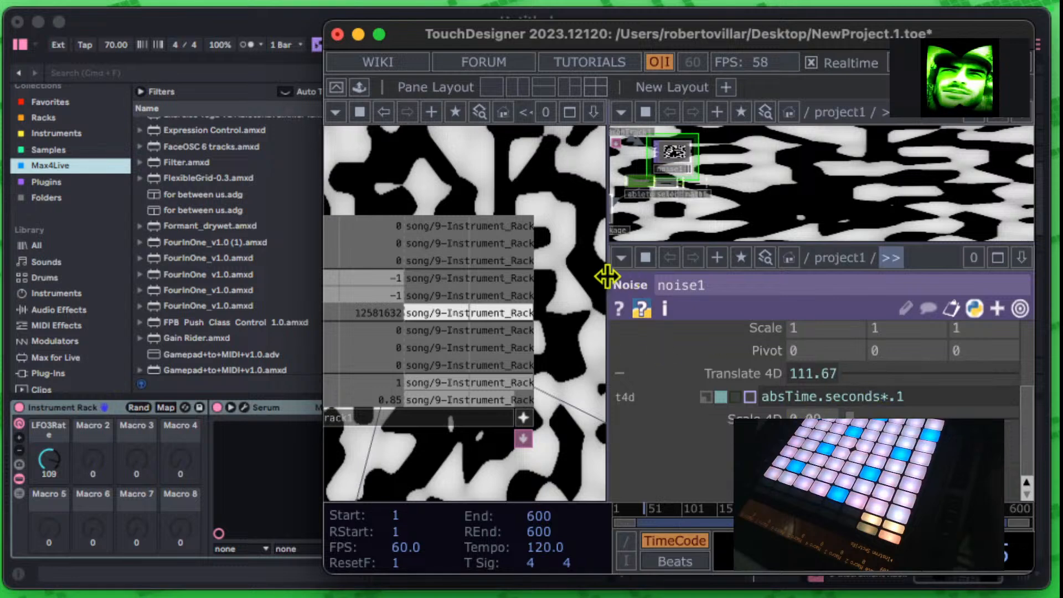
Step: Widen the window and the parameter pane, and set noise1's Translate 4D expression to absTime.seconds*-100
drag(608, 273, 553, 283)
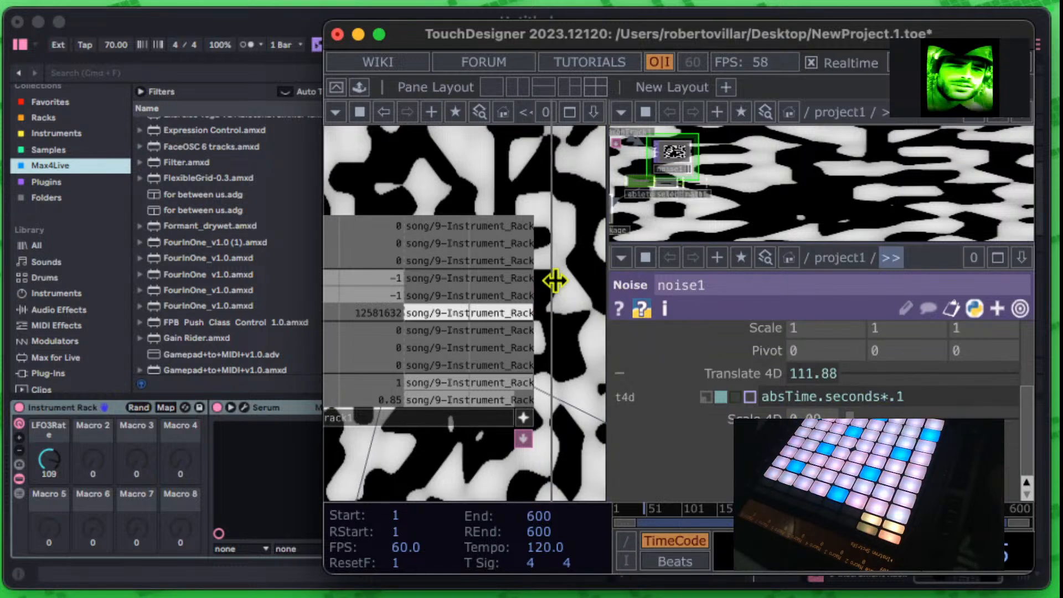
scroll(839, 399, up, 3)
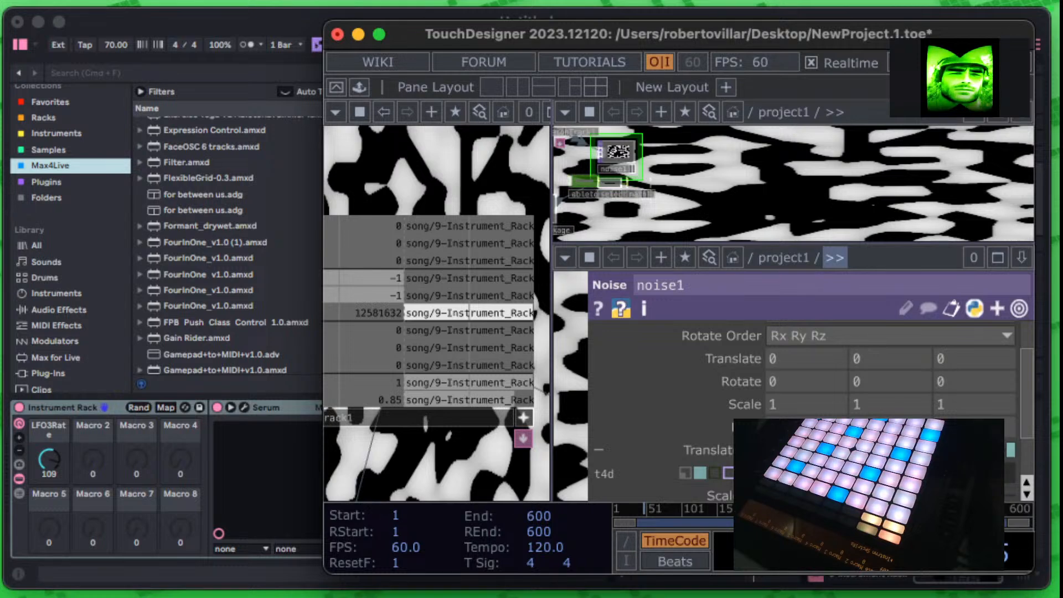
drag(894, 42, 813, 42)
drag(957, 173, 1046, 174)
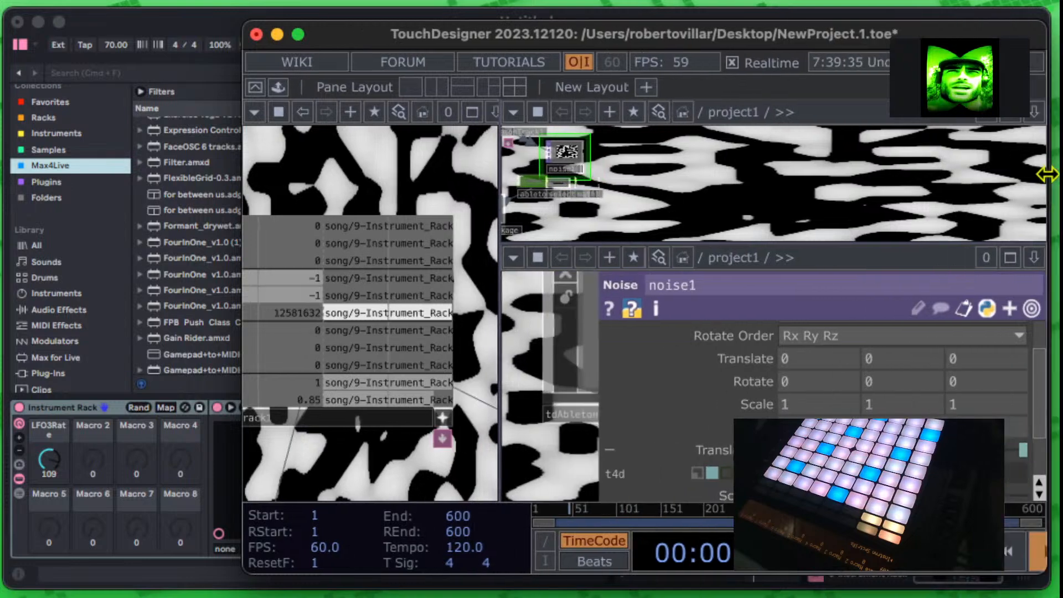
drag(875, 43, 783, 47)
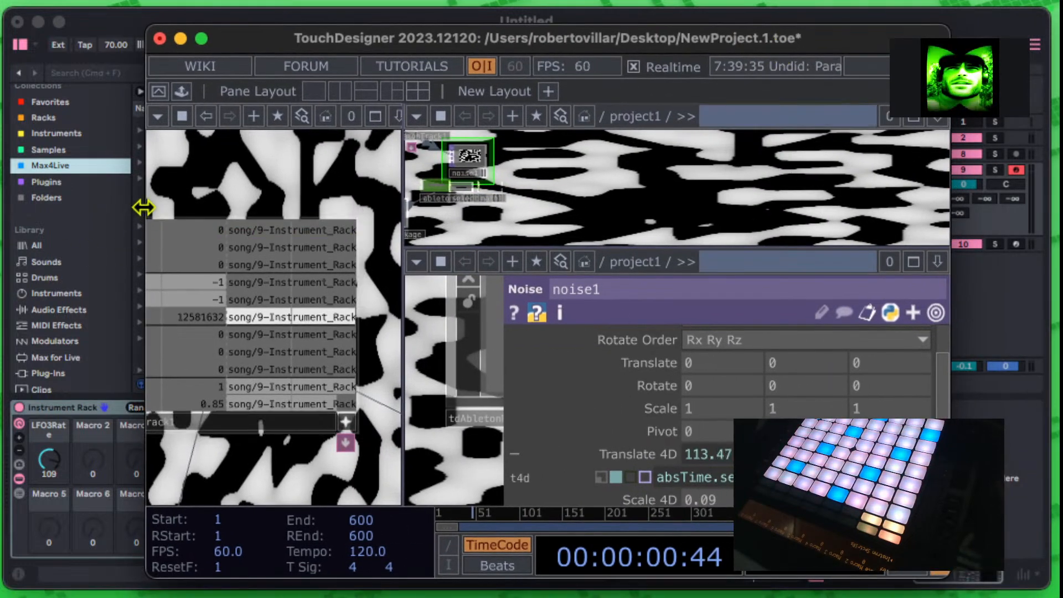
drag(143, 208, 19, 209)
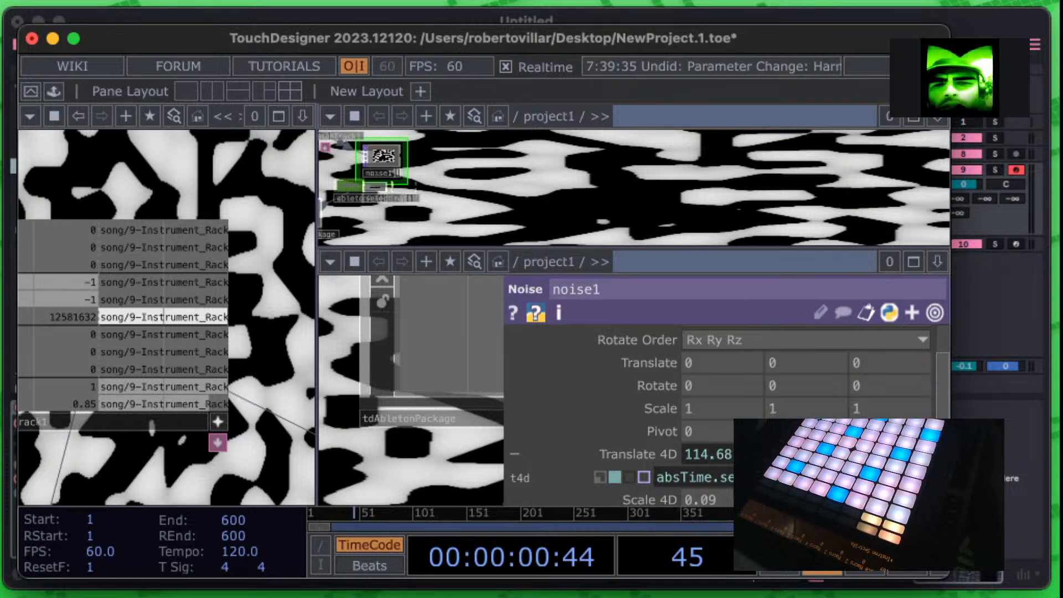
key(Return)
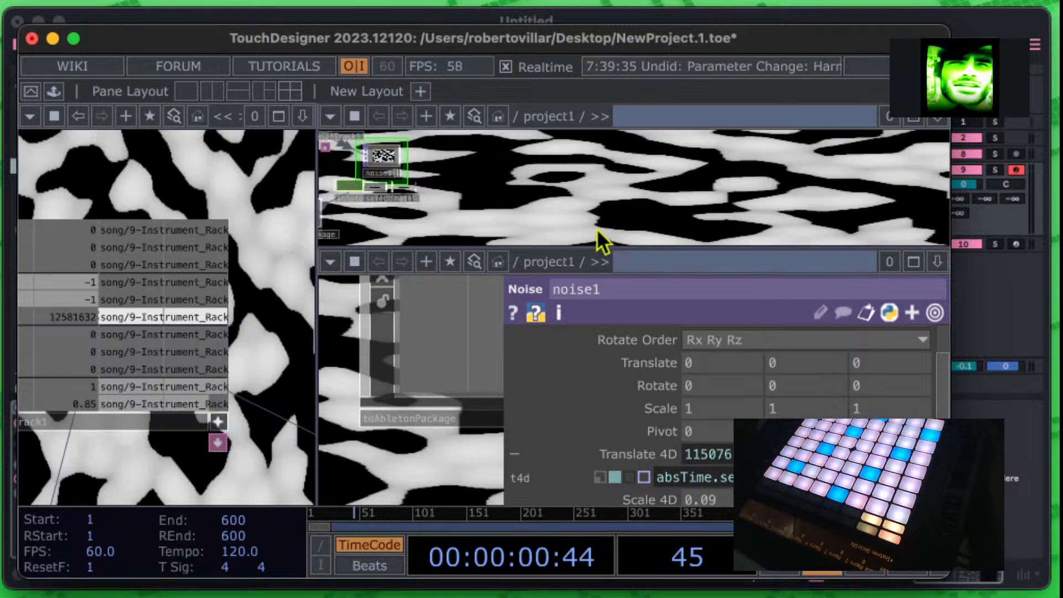
scroll(714, 455, down, 1)
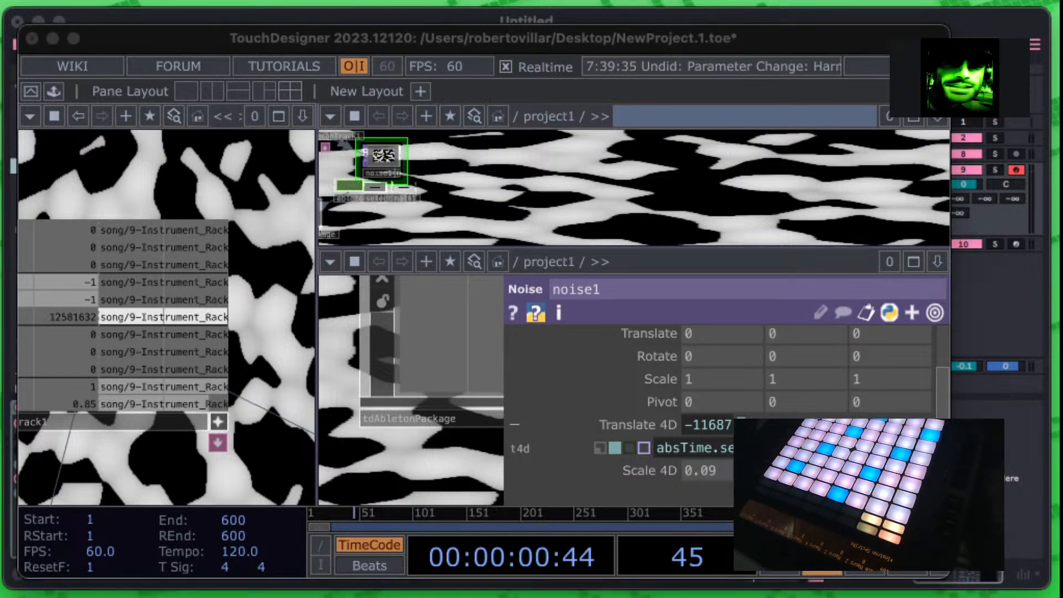
drag(479, 177, 300, 111)
drag(392, 238, 464, 264)
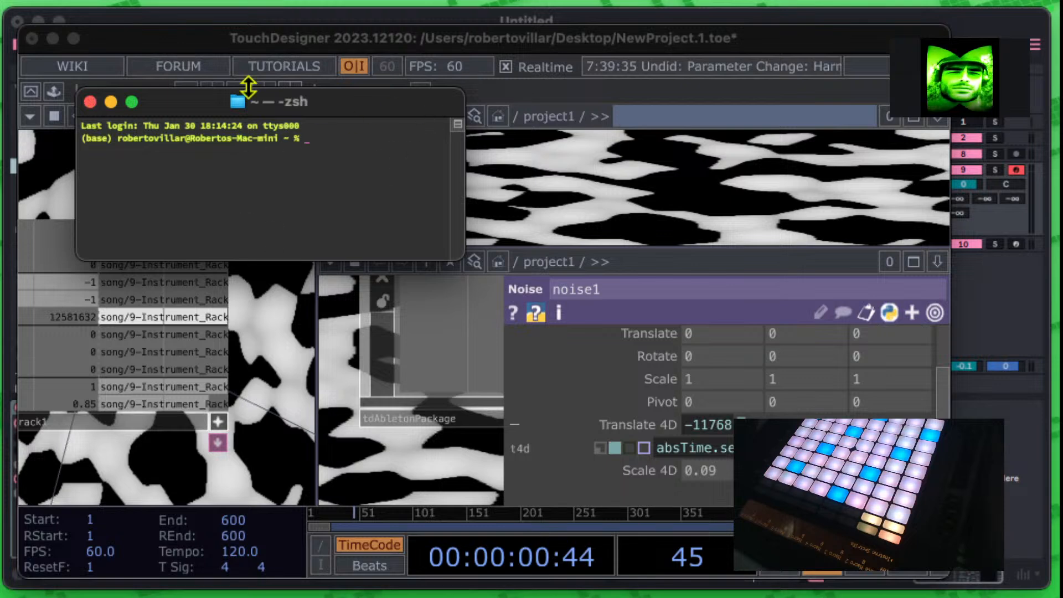
click(90, 102)
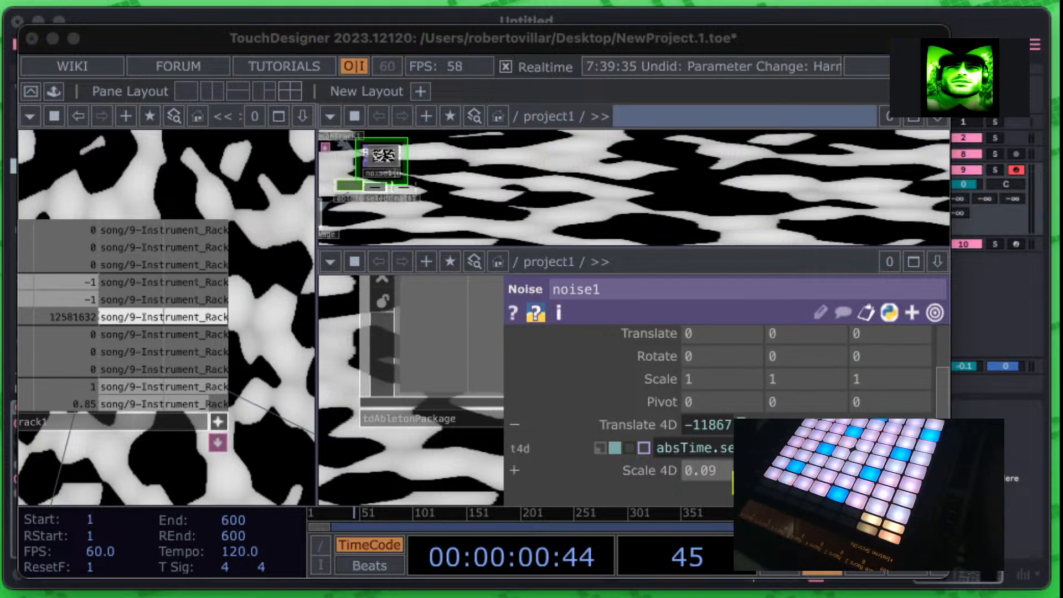
Step: Set noise1's Scale 4D to 0
scroll(860, 355, up, 2)
scroll(860, 355, down, 3)
mouse_move(742, 419)
mouse_down()
mouse_move(765, 423)
mouse_move(740, 423)
mouse_up()
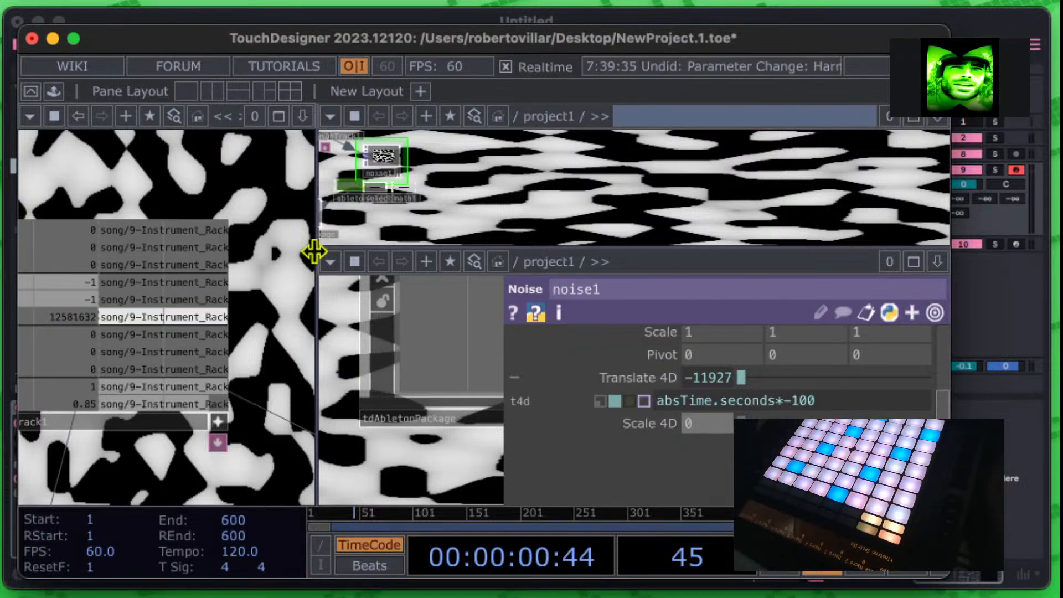
Step: Enlarge the network pane and look over the nodes from abletonTrack1 down to tdAbletonPackage
drag(317, 245, 505, 256)
scroll(387, 246, down, 5)
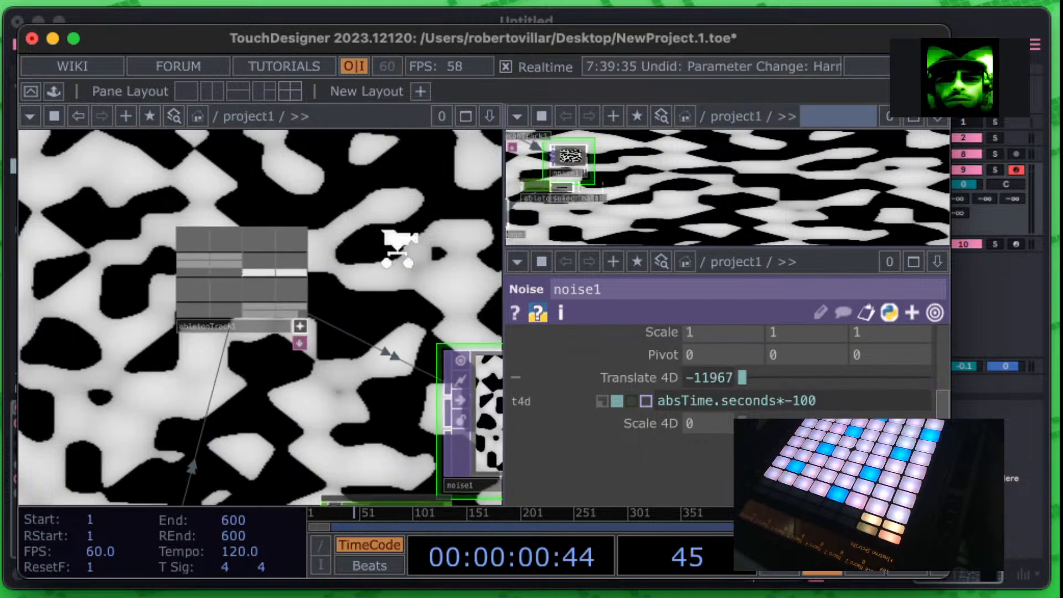
drag(407, 280, 368, 213)
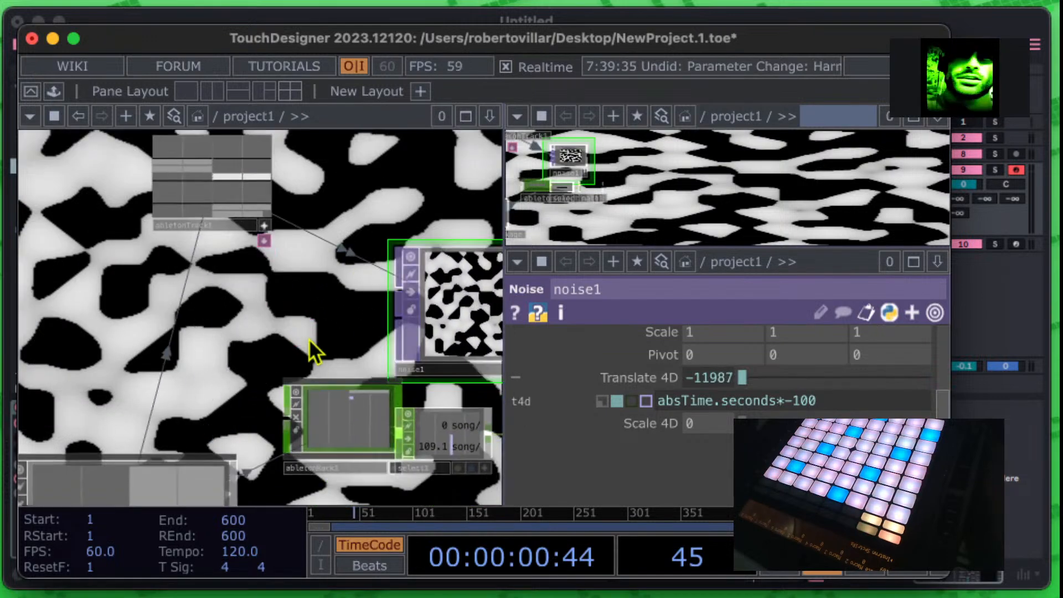
drag(309, 351, 274, 225)
drag(317, 381, 328, 304)
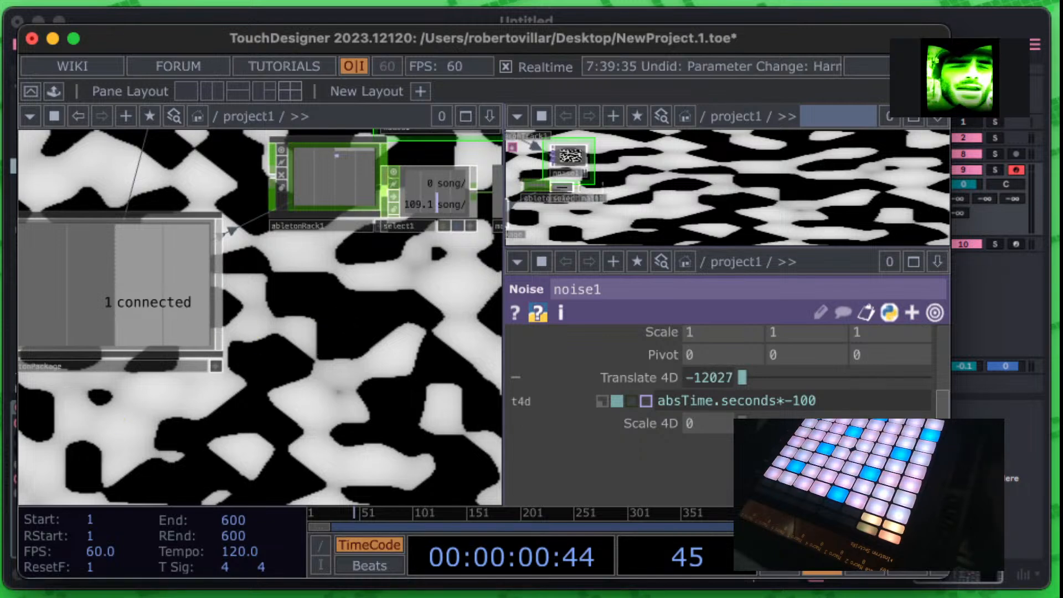
drag(368, 317, 469, 300)
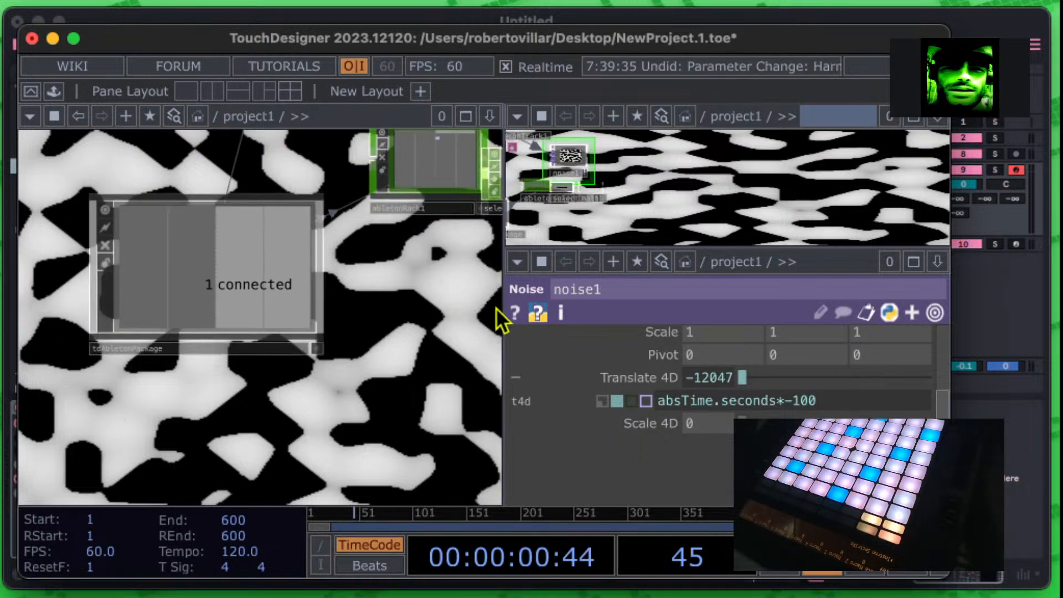
Step: Set noise1's Harmonics to 2 and its Period to 1.09 in the Noise parameters
scroll(609, 366, up, 3)
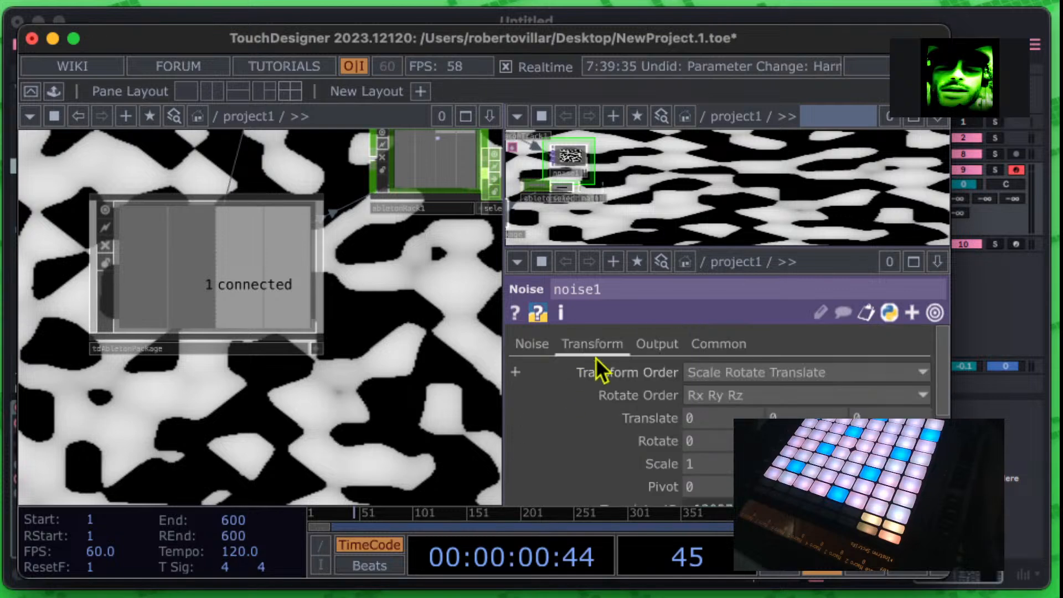
click(538, 347)
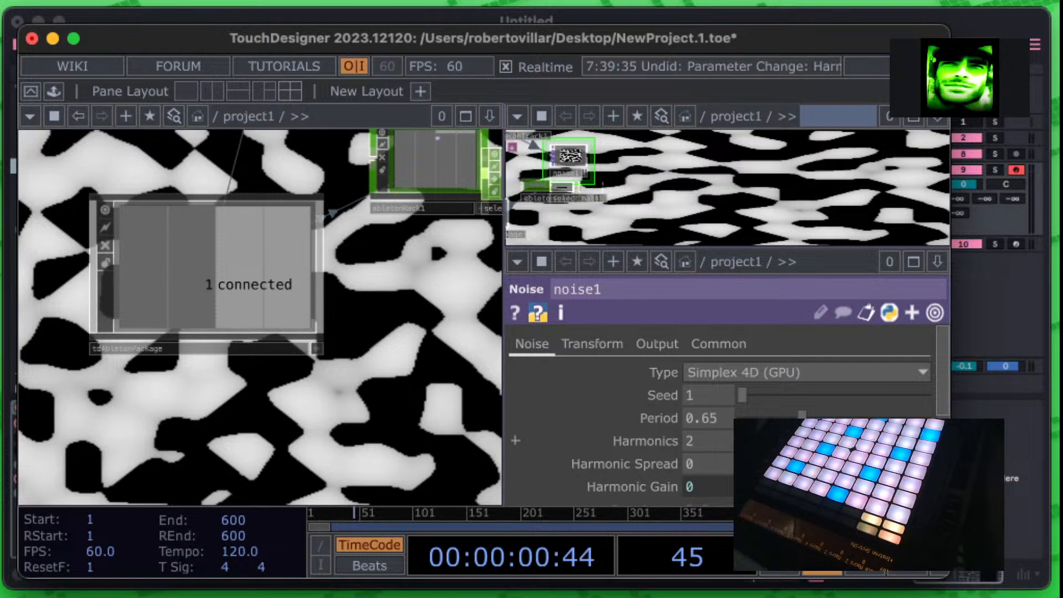
drag(802, 419, 843, 419)
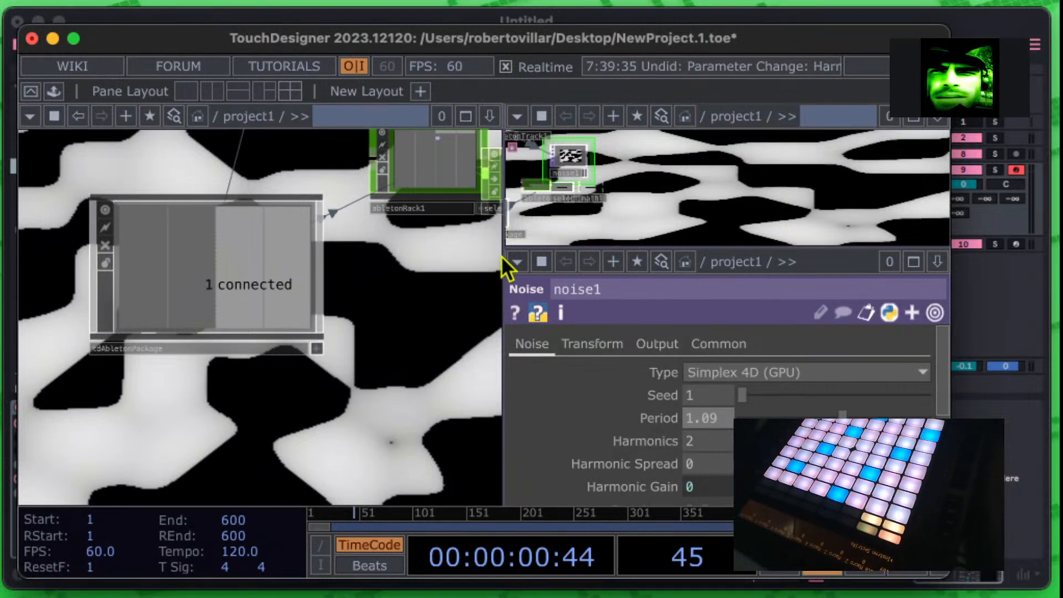
Step: Widen the network pane and examine the abletonRack1, select1 and math1 chain beside noise1 and abletonTrack1
drag(503, 250, 605, 260)
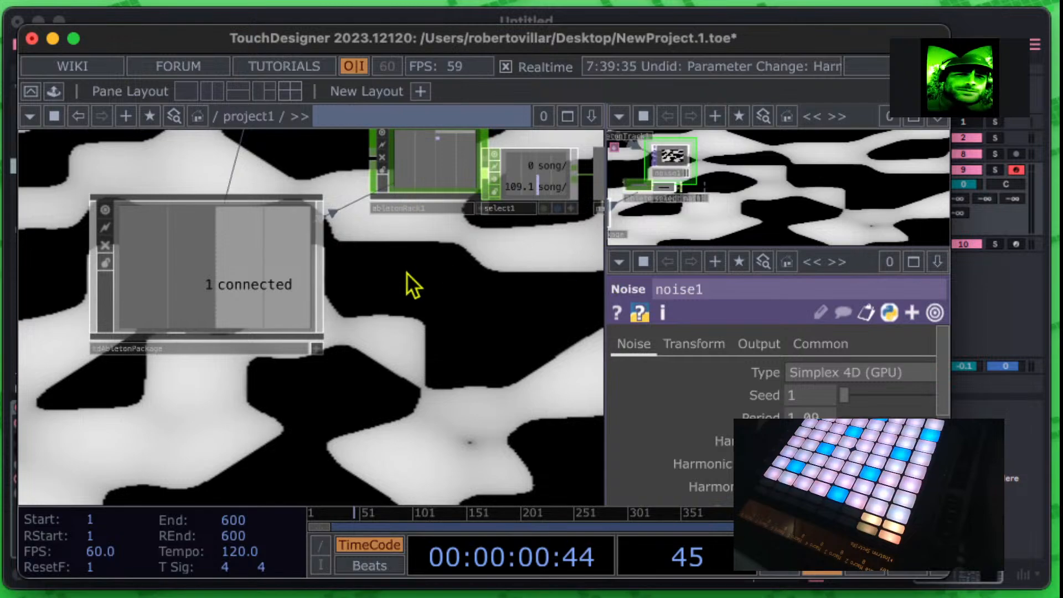
drag(427, 291, 327, 432)
drag(488, 430, 397, 471)
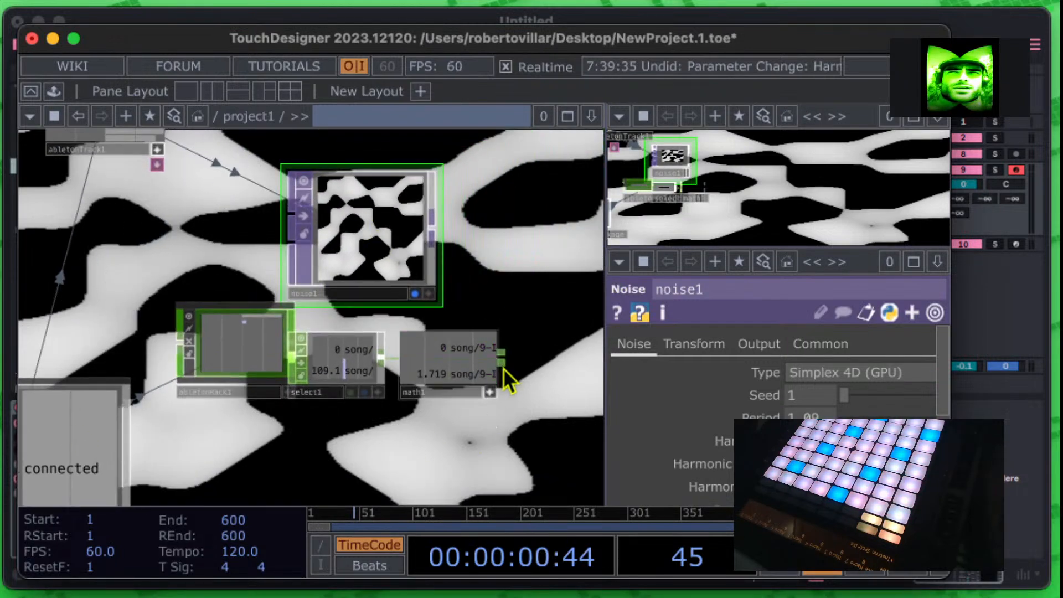
drag(528, 226, 551, 300)
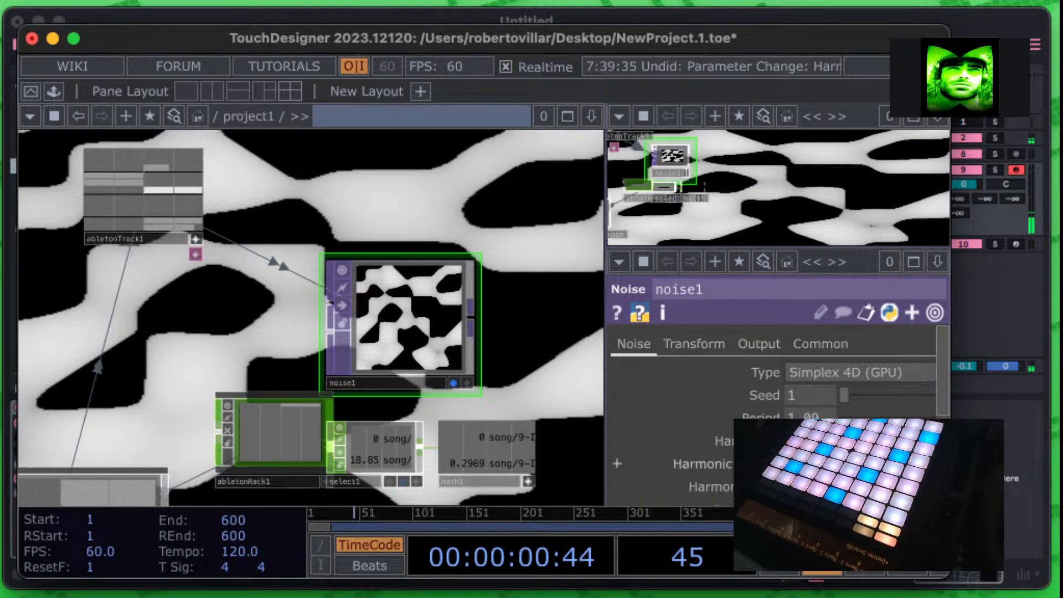
Step: Move the TouchDesigner window aside and start a new project
drag(780, 41, 887, 41)
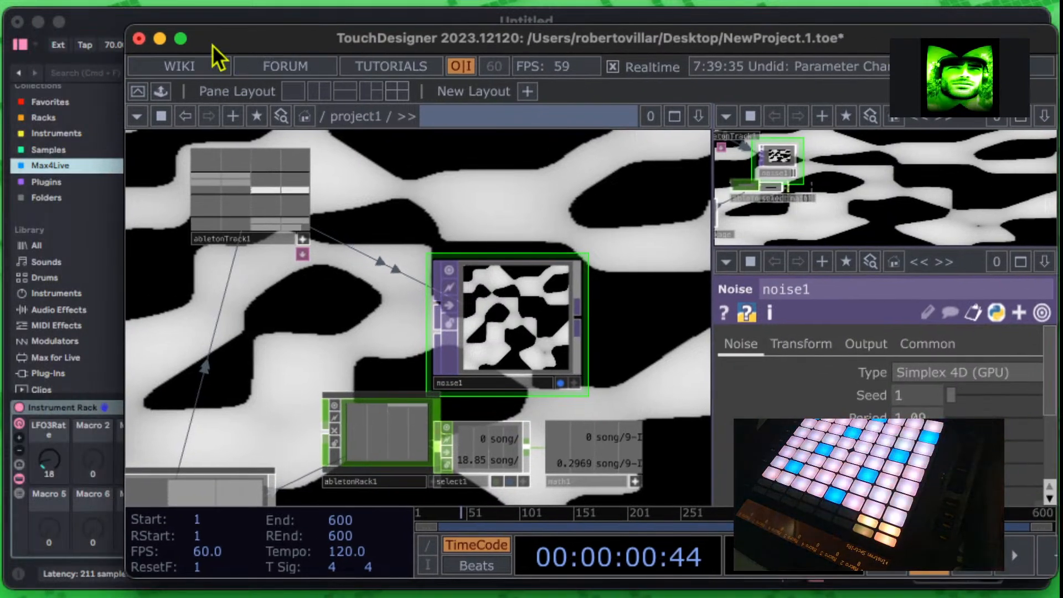
mouse_move(142, 13)
click(199, 10)
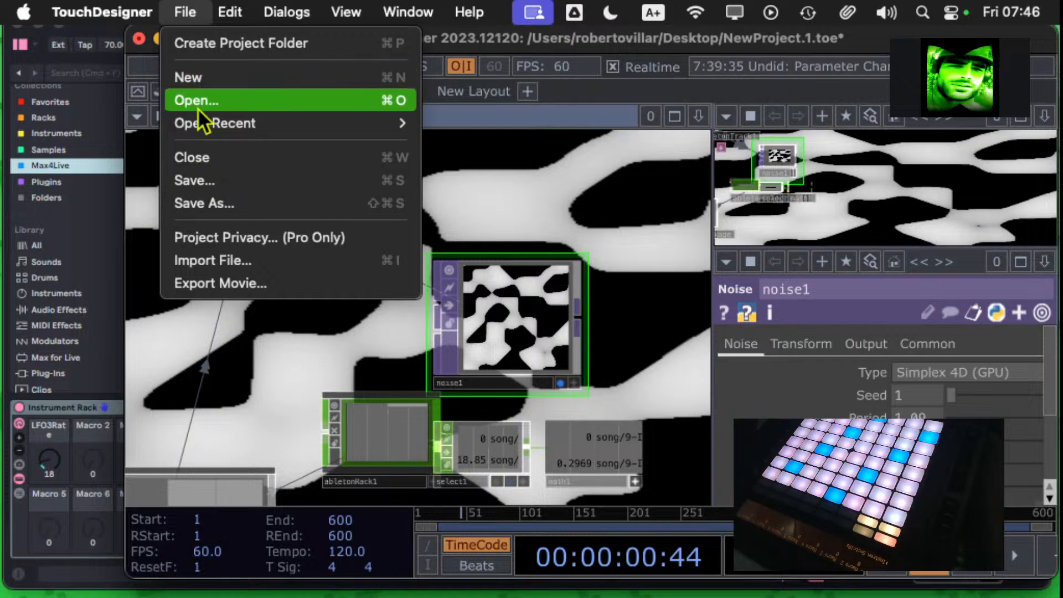
click(201, 76)
click(413, 226)
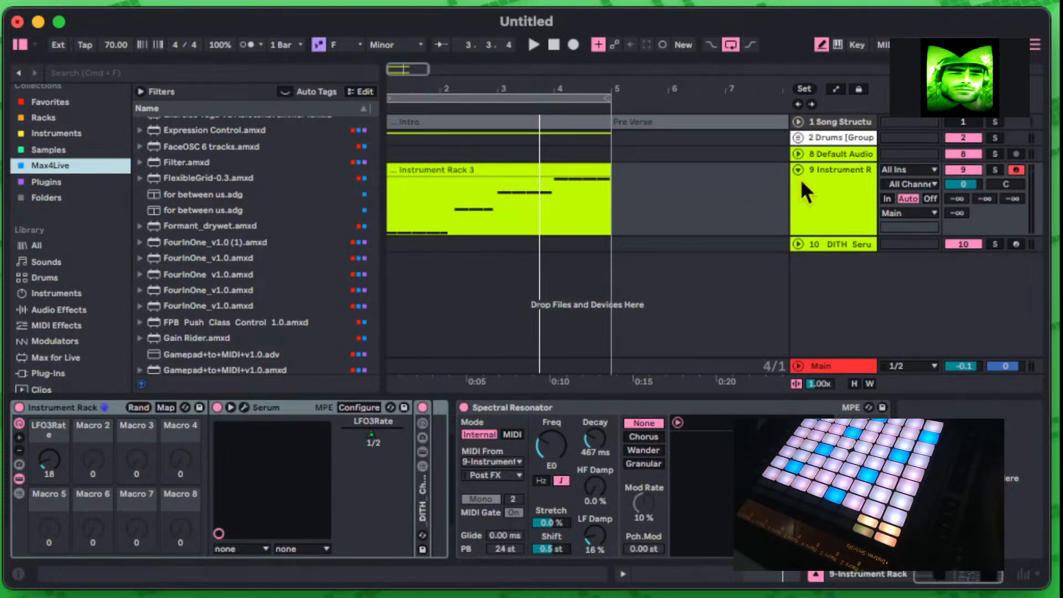
Step: Select the Instrument Rack track in Ableton Live's arrangement
double_click(813, 171)
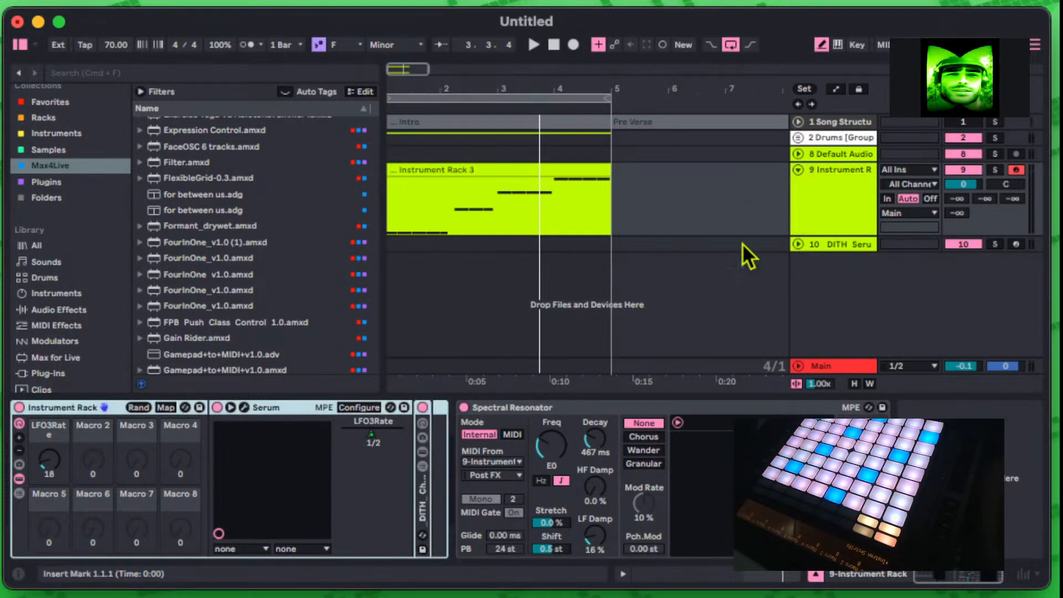
Step: Open the Serum plug-in window of the Instrument Rack track and examine the preset folders in its User category
click(244, 408)
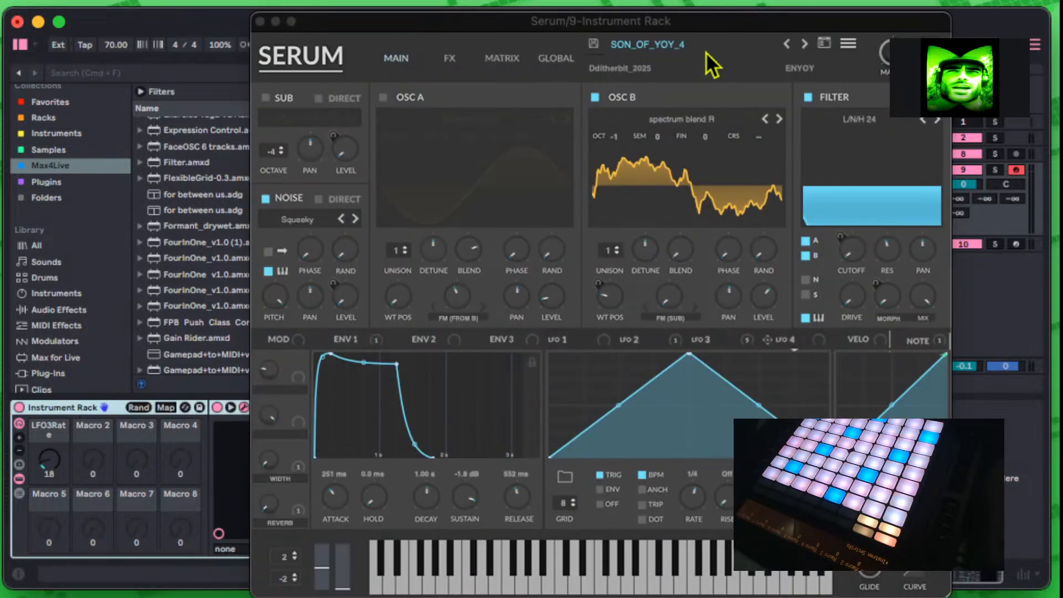
click(706, 52)
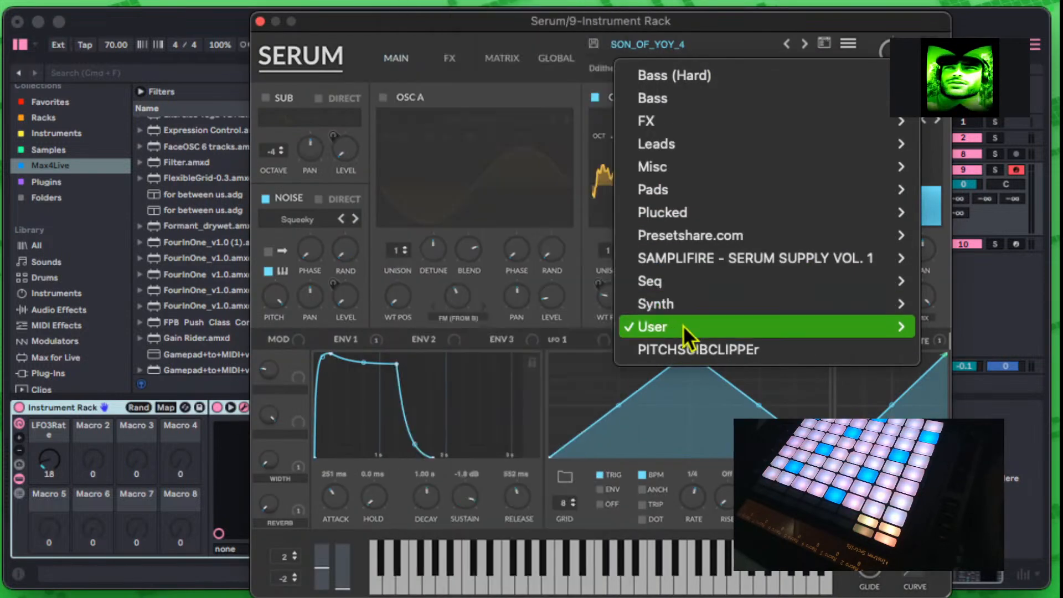
mouse_move(681, 324)
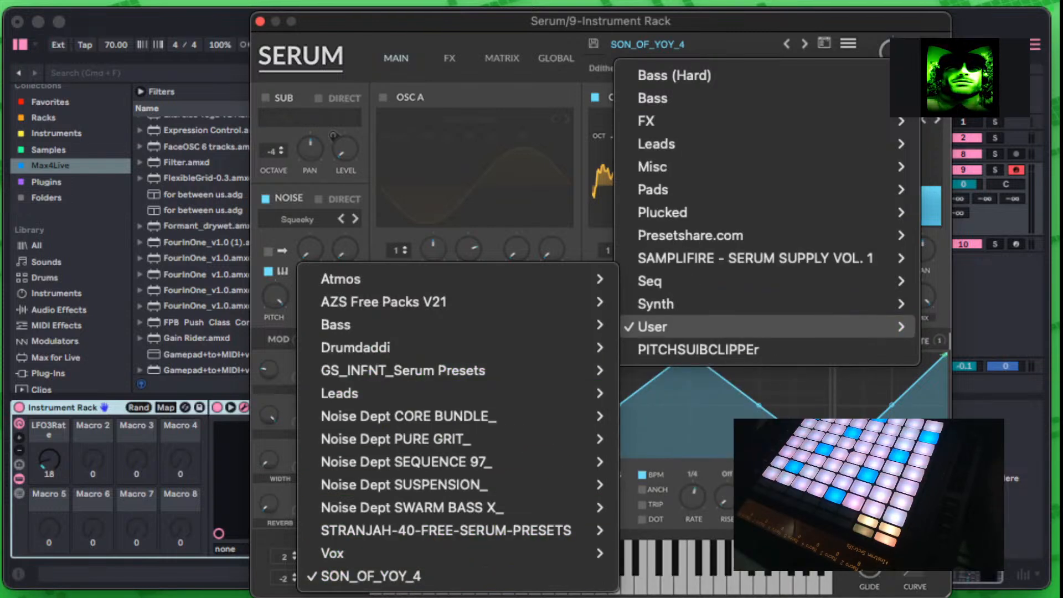
key(super+Tab)
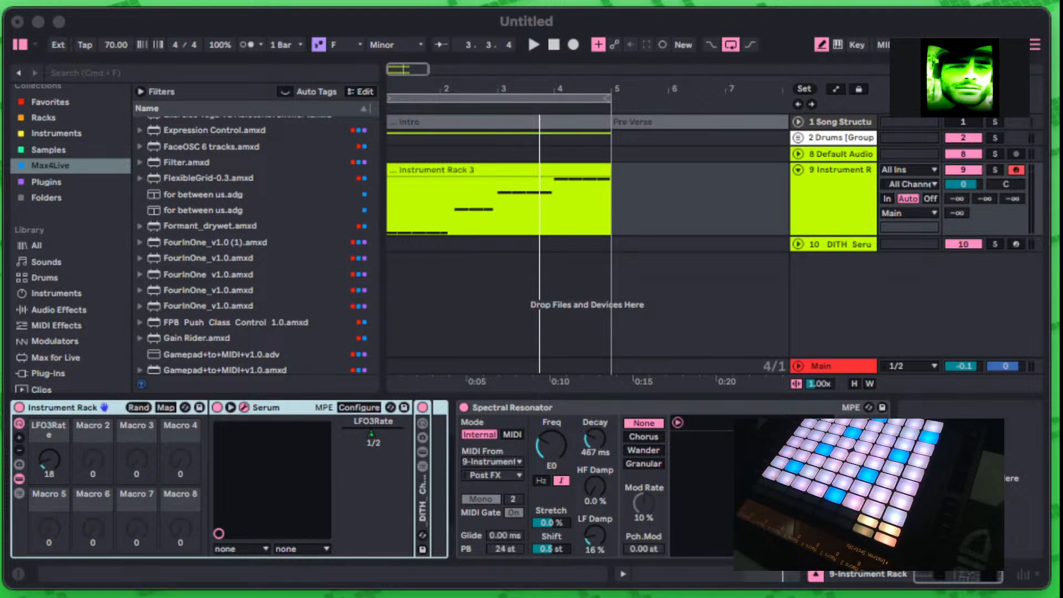
click(386, 146)
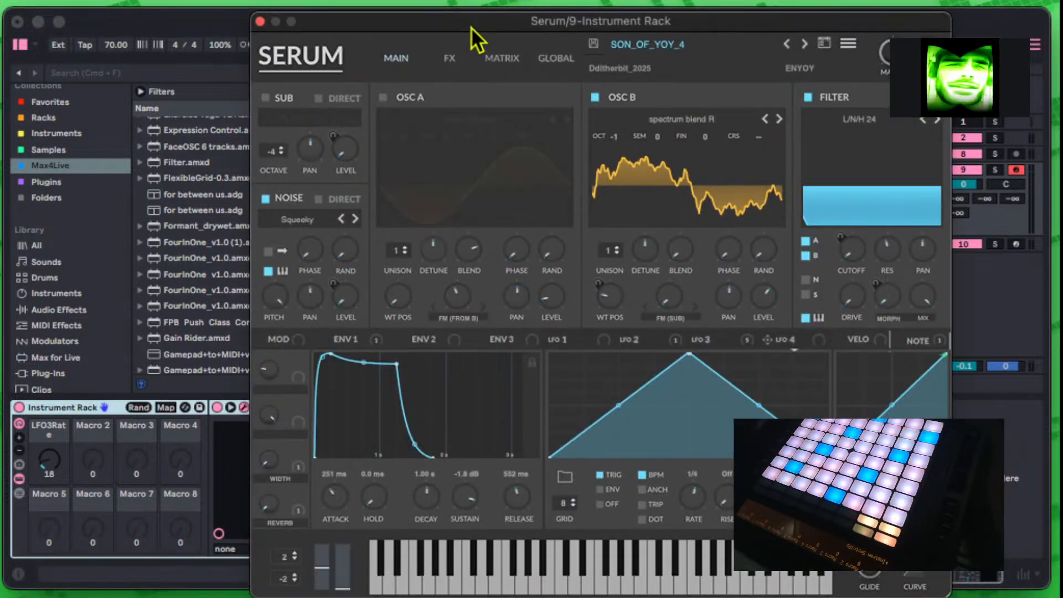
Step: Move the Serum window out of the way and select the Song Structure Guide track in the arrangement
drag(470, 25, 461, 55)
drag(940, 47, 876, 124)
click(865, 126)
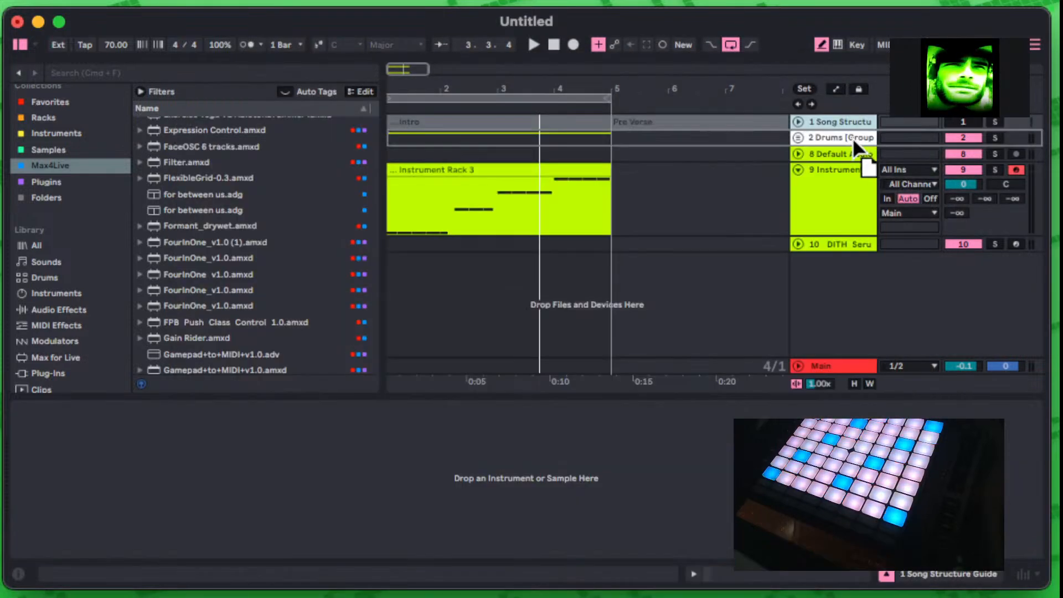
drag(594, 91, 591, 58)
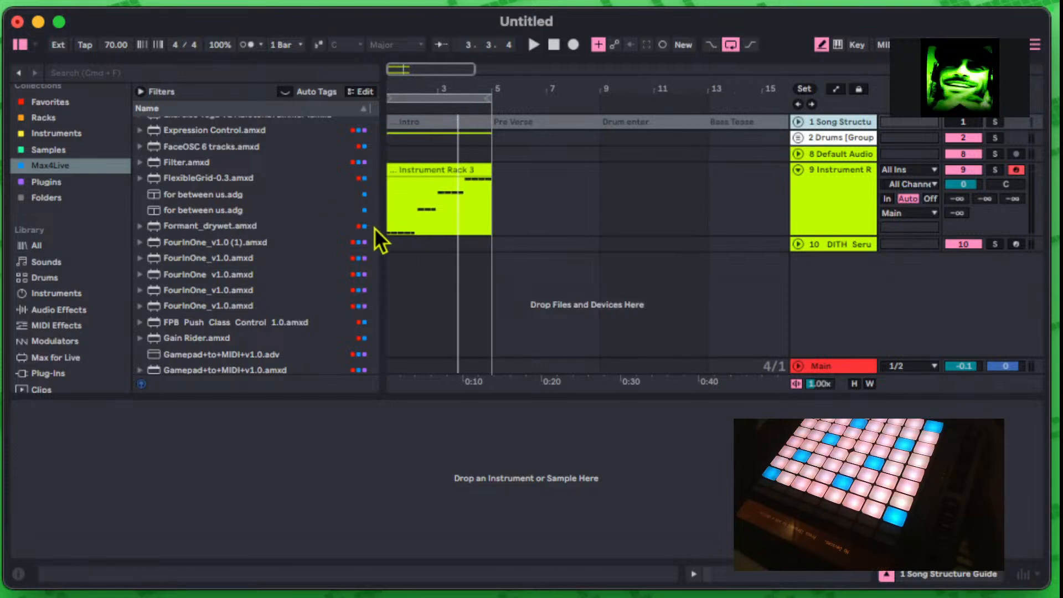
Step: Widen the browser and look through the Max4Live collection down to the plug-ins at the end of its list
drag(381, 282, 410, 274)
scroll(247, 239, down, 15)
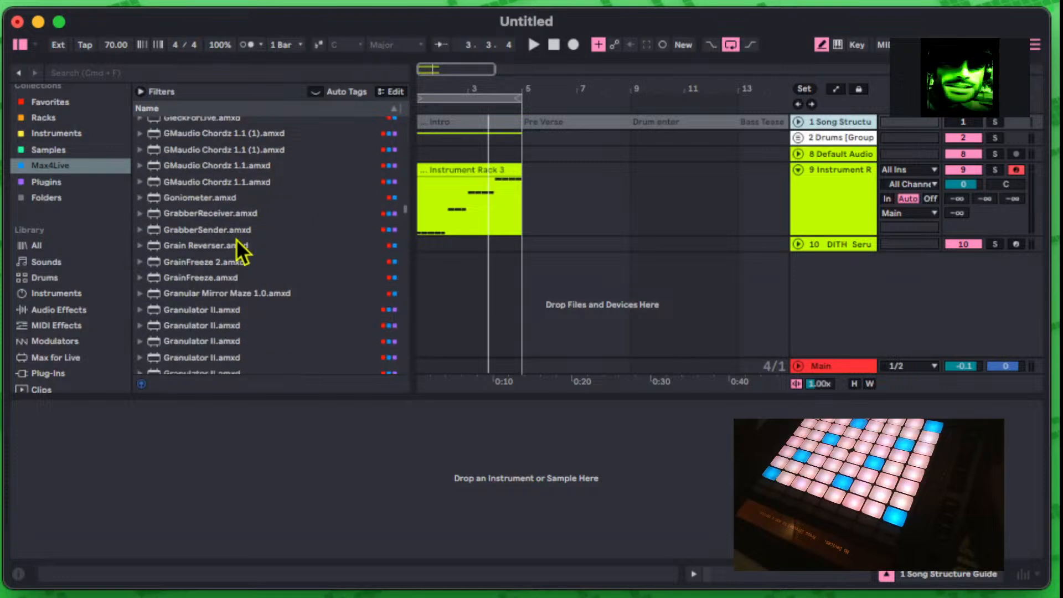
scroll(228, 244, up, 4)
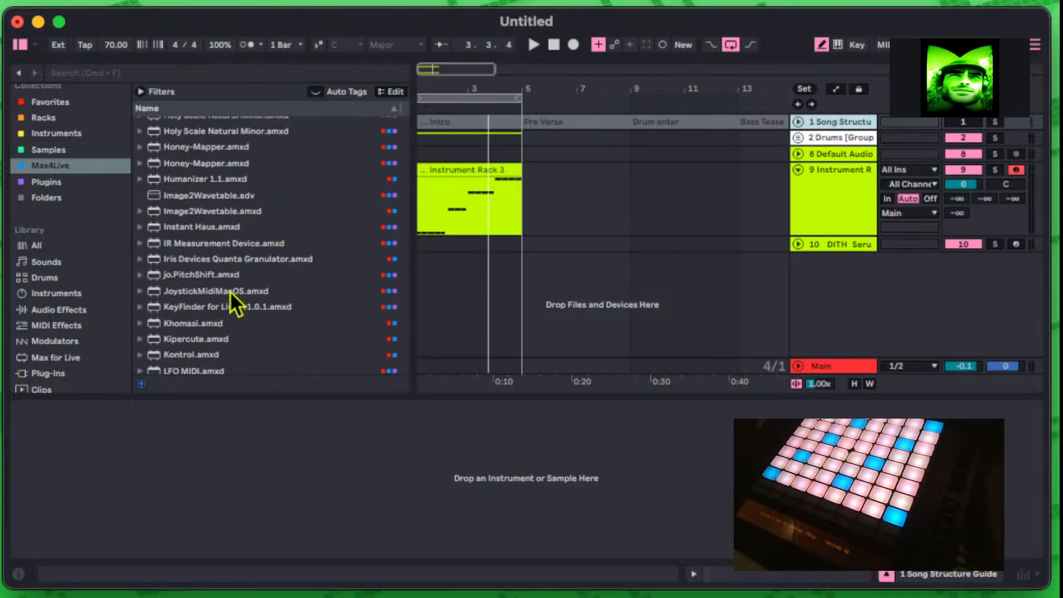
scroll(228, 280, down, 8)
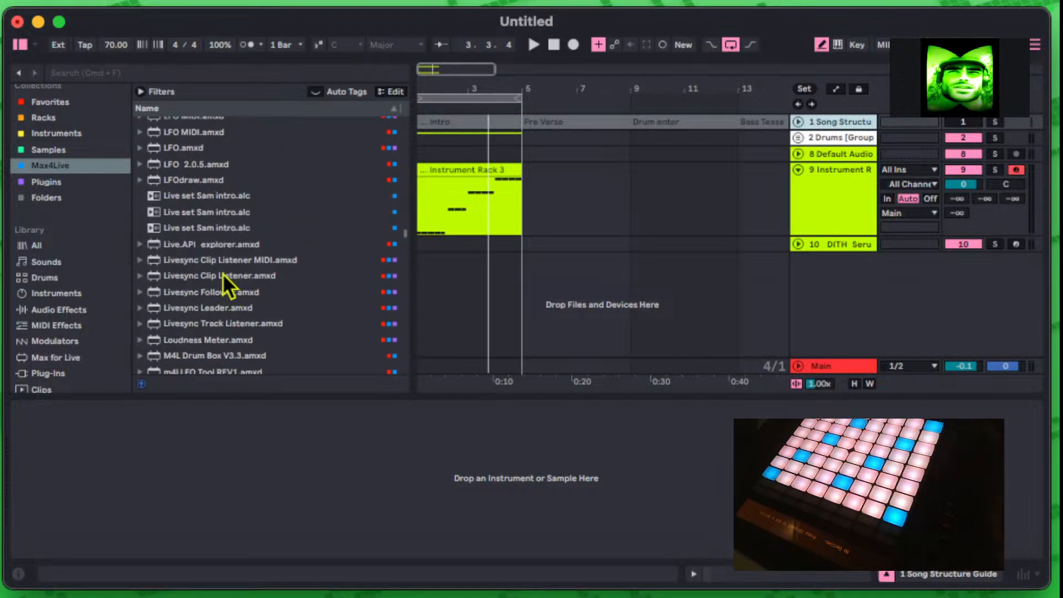
scroll(224, 277, down, 4)
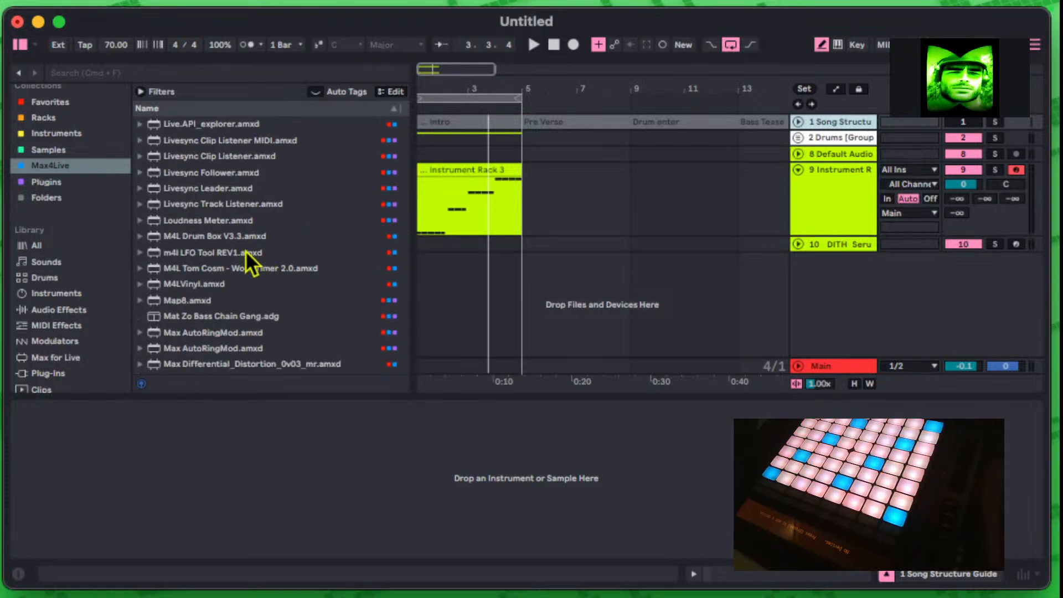
scroll(244, 252, down, 15)
scroll(229, 274, down, 1)
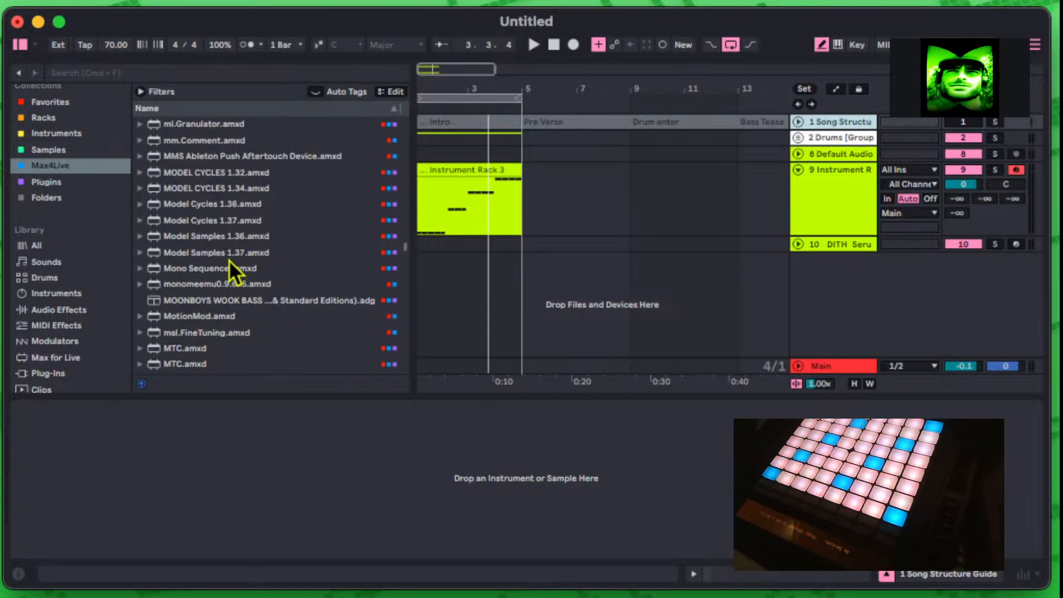
scroll(223, 262, down, 20)
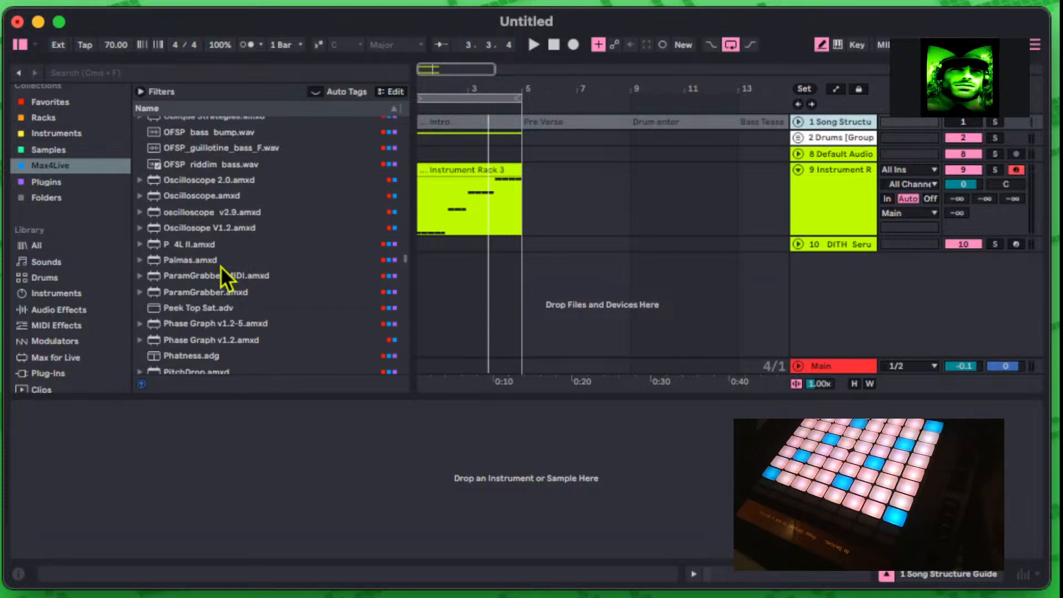
scroll(227, 281, down, 20)
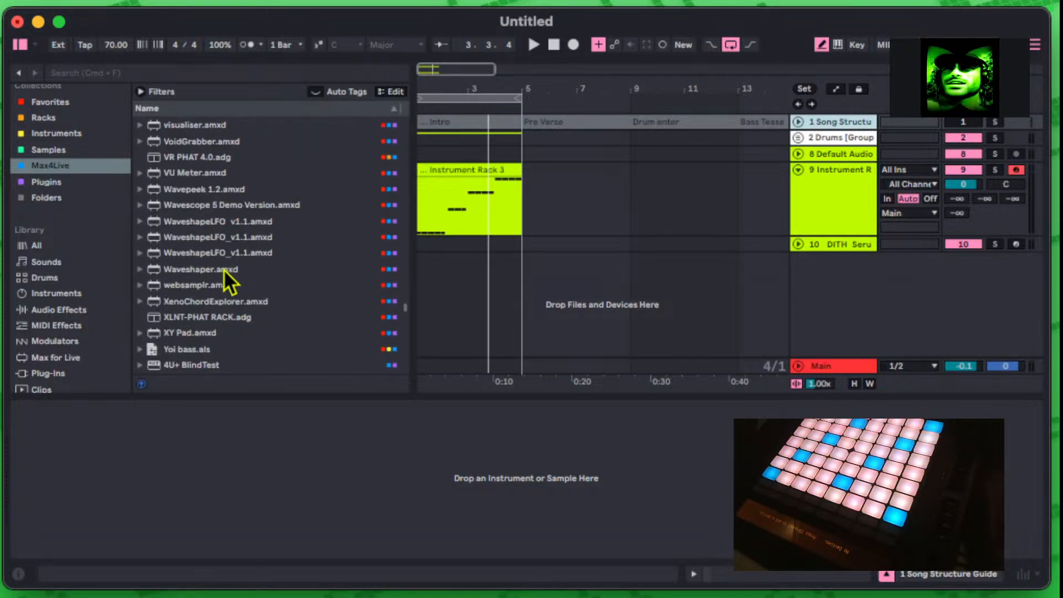
scroll(220, 271, down, 8)
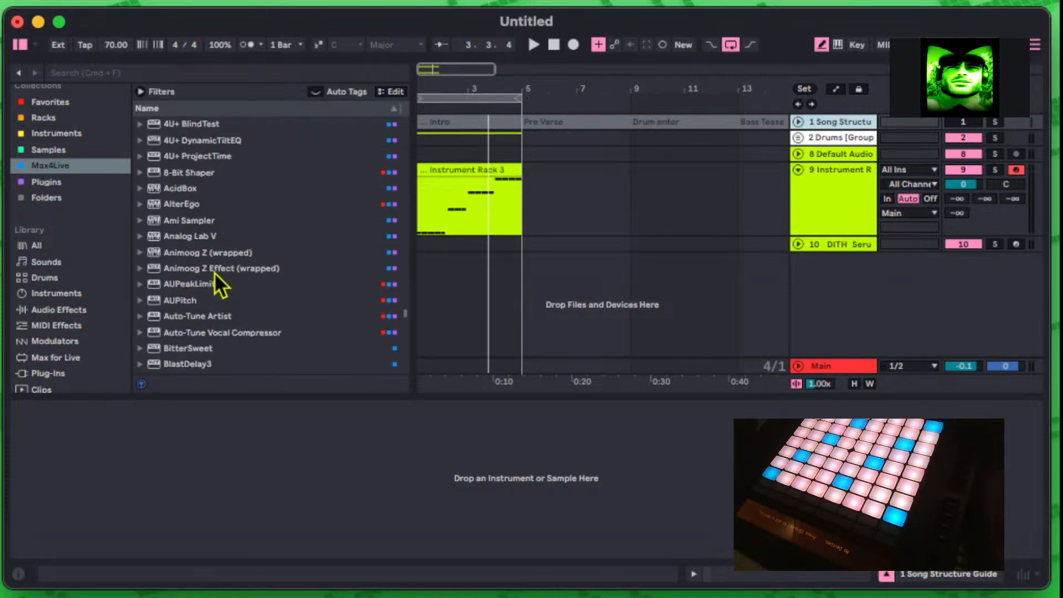
scroll(205, 215, down, 20)
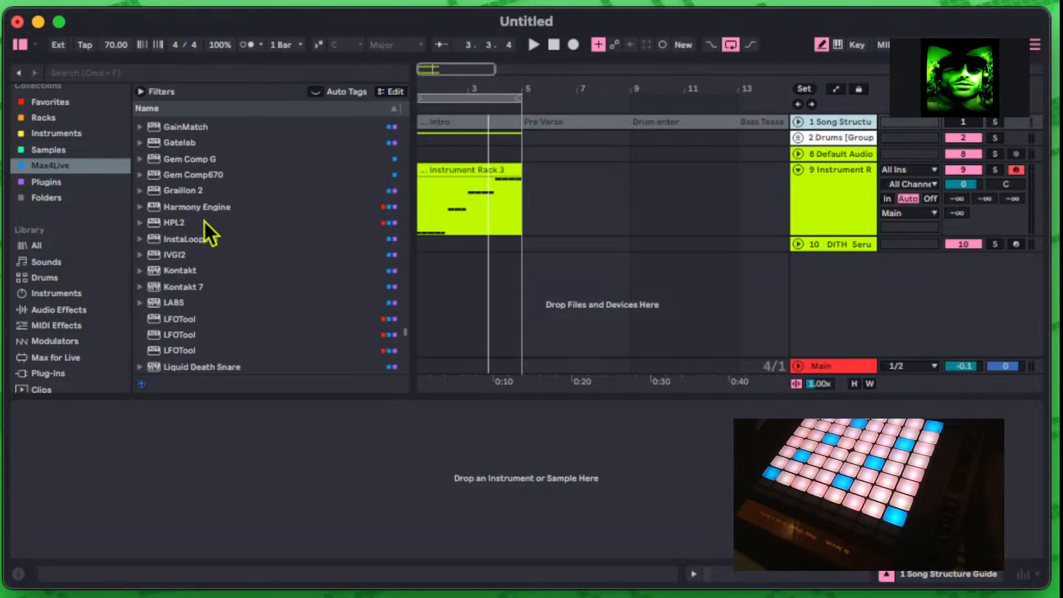
scroll(206, 225, down, 15)
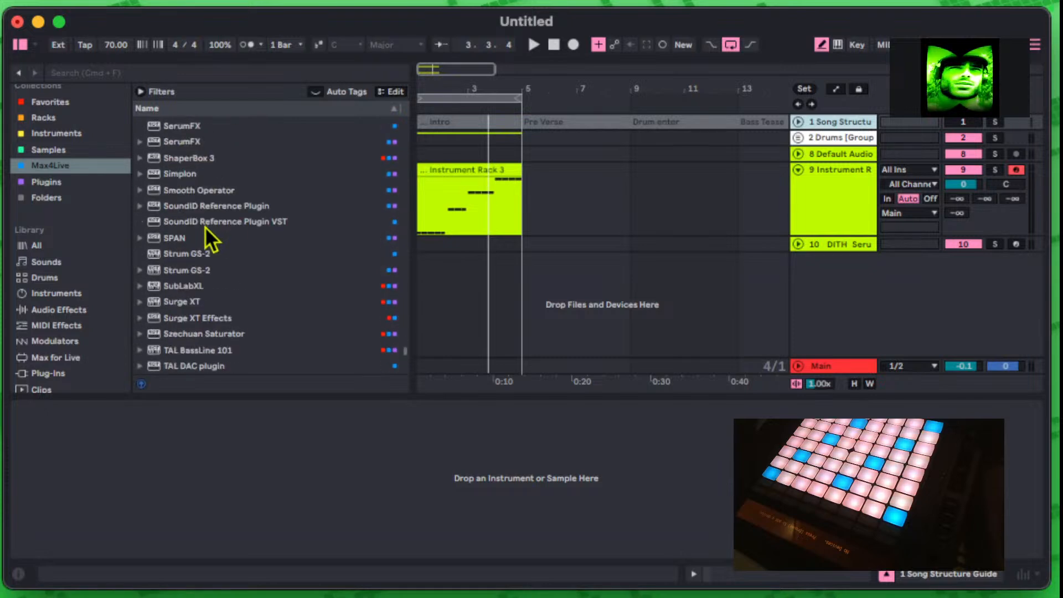
scroll(204, 229, down, 6)
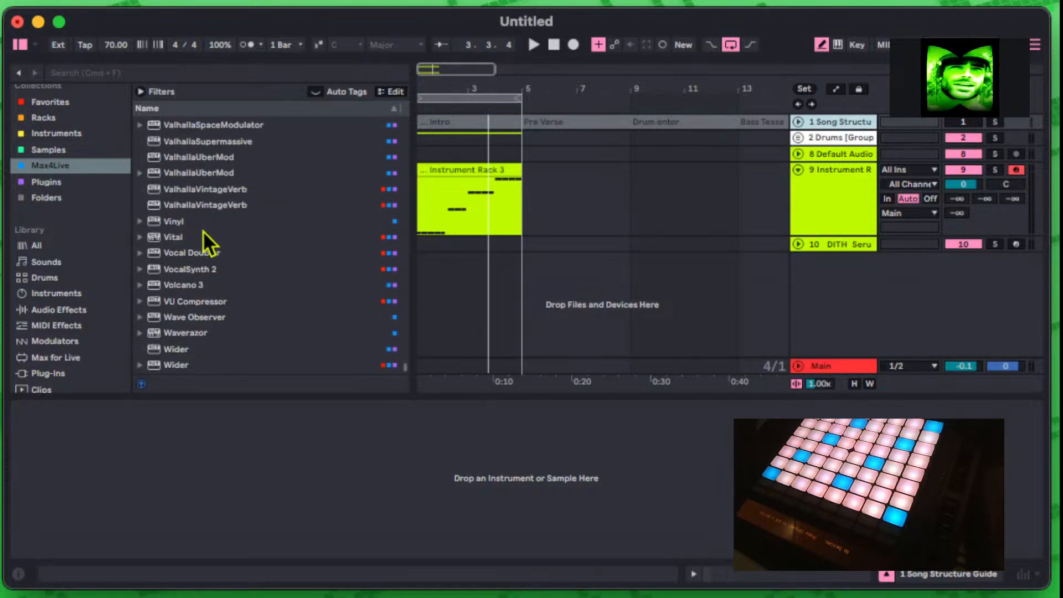
Step: Look back through the Max4Live collection for a device to load, up to the Max devices beginning with A
scroll(203, 230, up, 20)
scroll(192, 221, up, 6)
scroll(191, 224, down, 8)
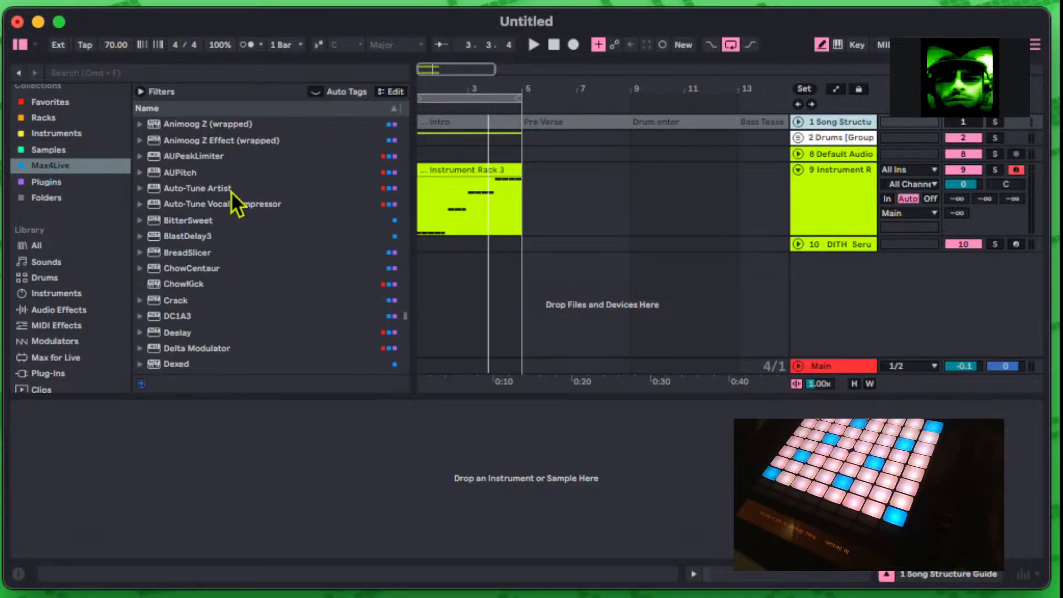
scroll(189, 244, down, 15)
scroll(194, 242, up, 8)
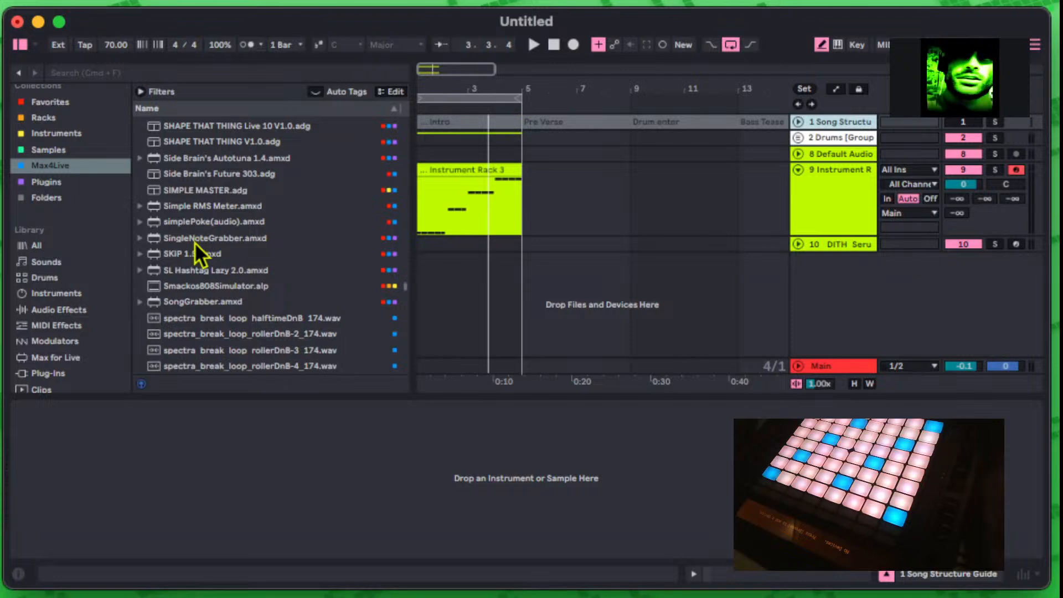
scroll(218, 244, up, 8)
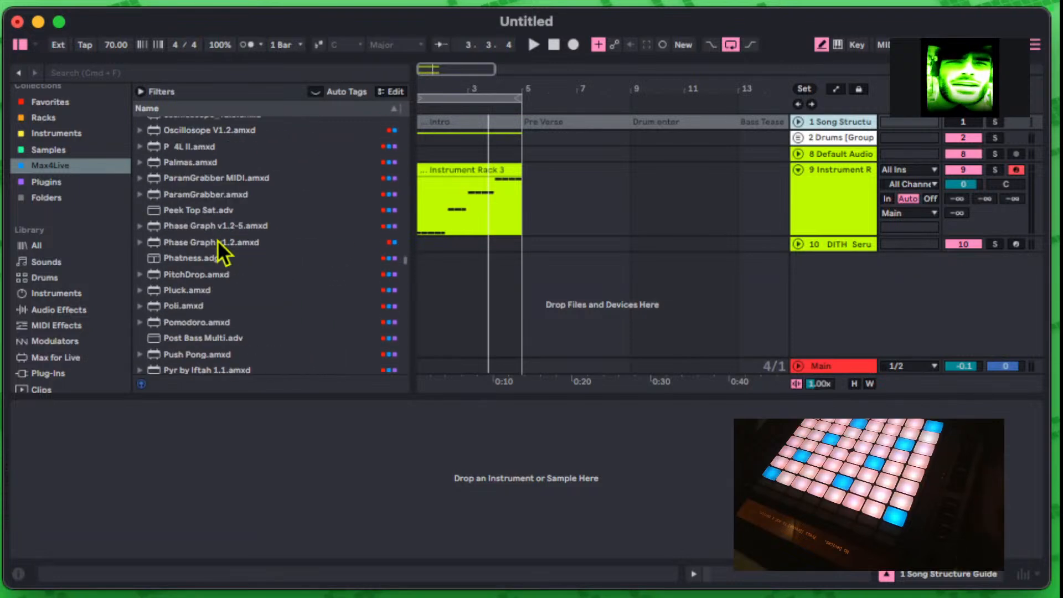
scroll(217, 275, up, 6)
scroll(217, 274, up, 8)
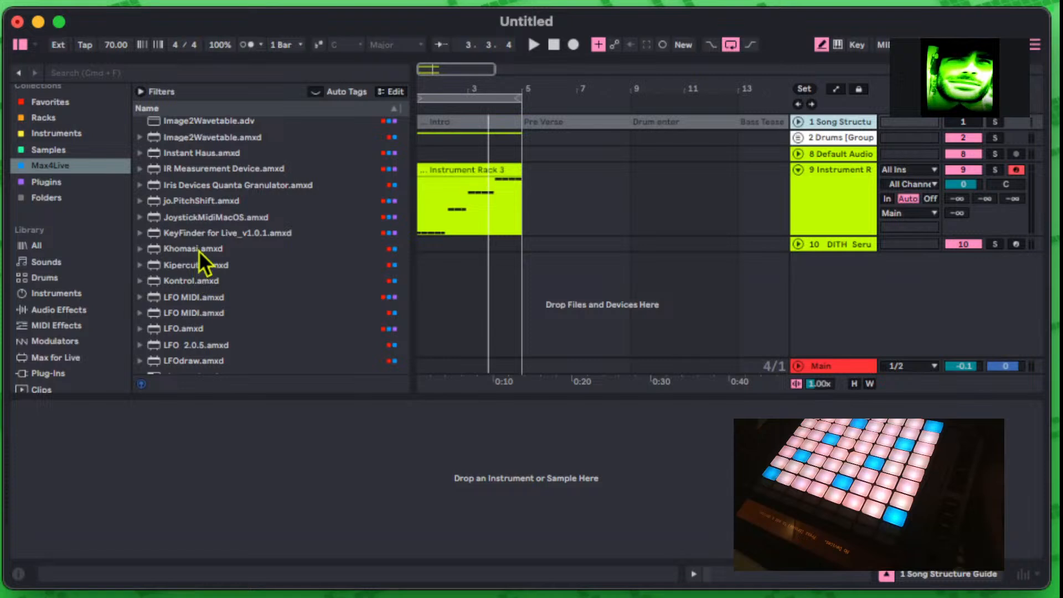
scroll(198, 248, up, 10)
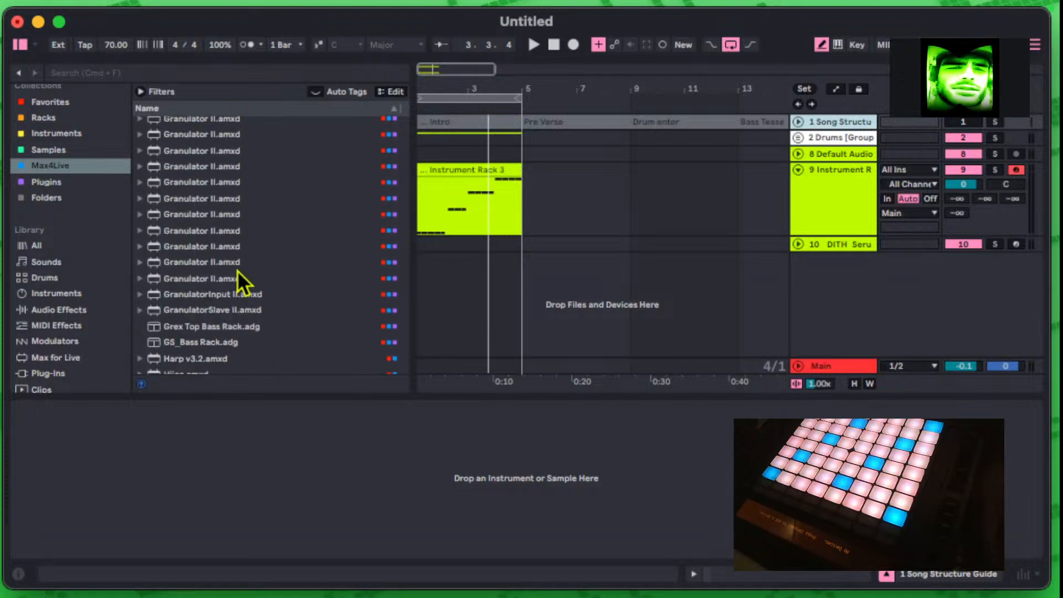
scroll(235, 269, up, 5)
scroll(234, 264, up, 5)
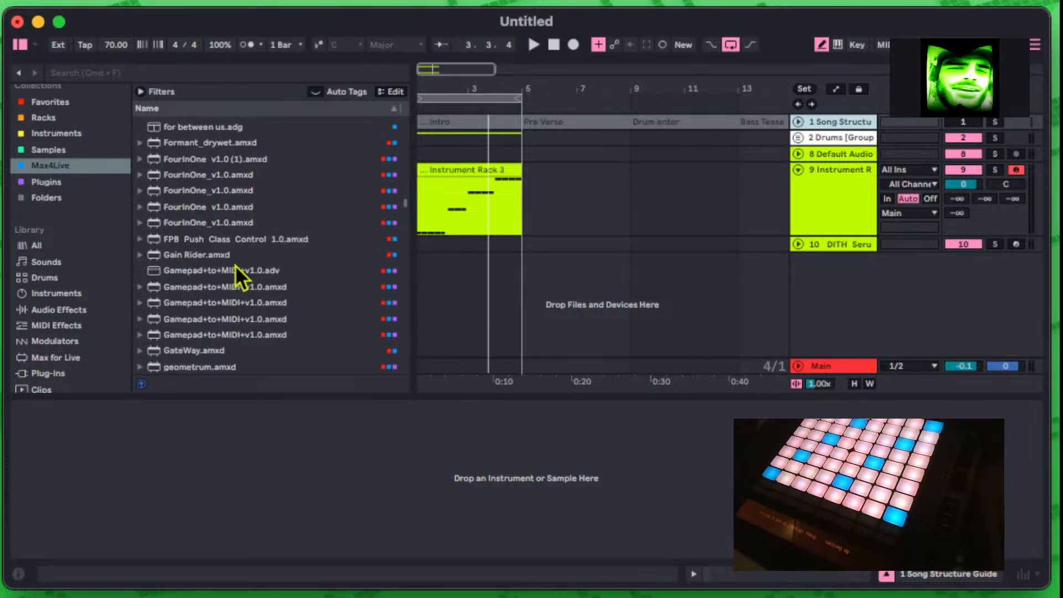
scroll(234, 260, up, 8)
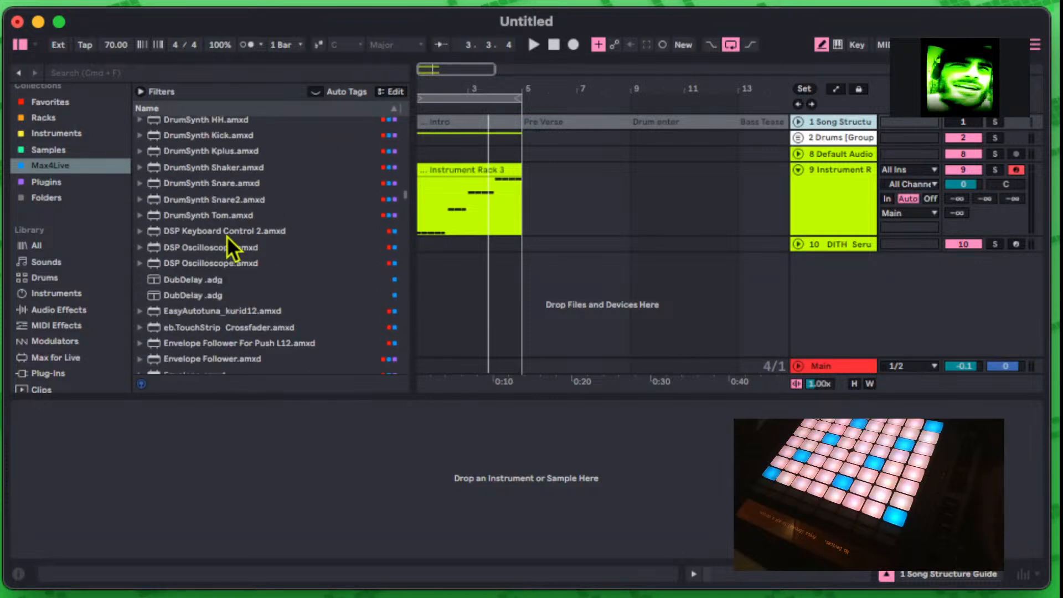
scroll(210, 285, up, 15)
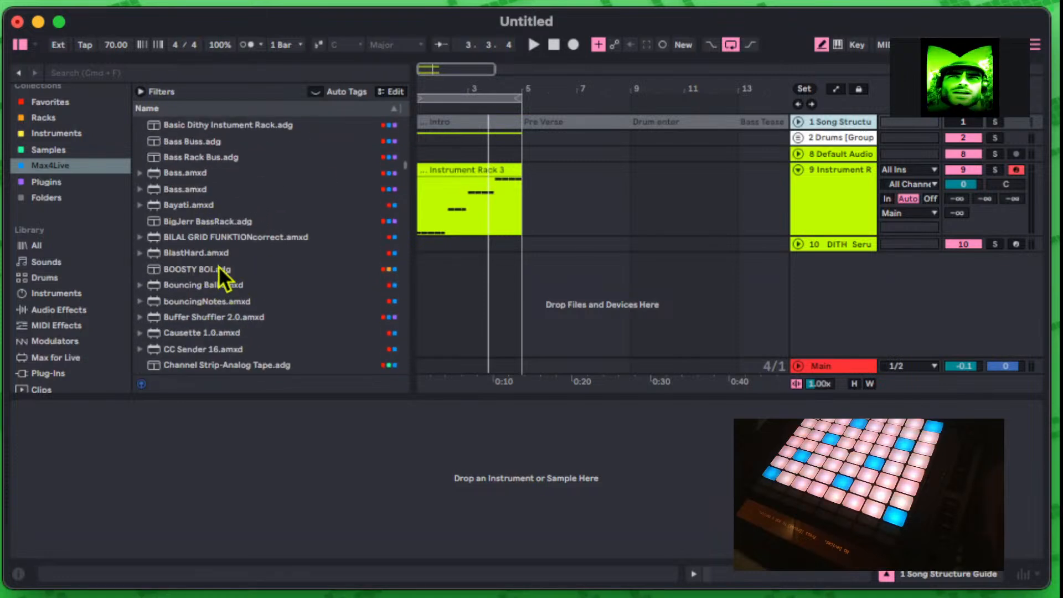
scroll(188, 260, up, 10)
scroll(200, 250, down, 2)
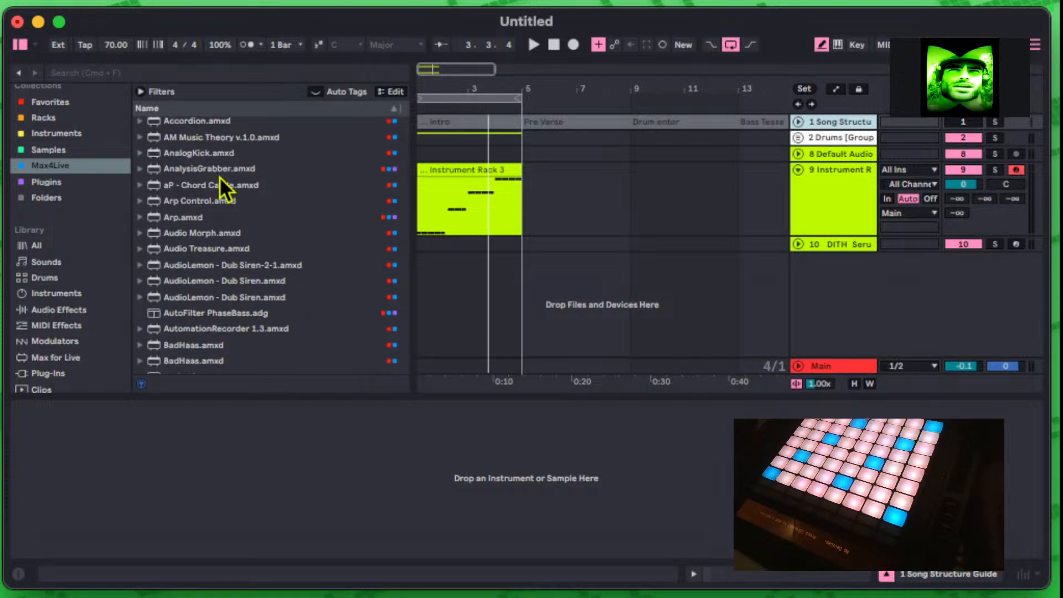
Step: Load AnalogKick.amxd onto a new track below the DITH Serum track and delete the device from it
drag(211, 156, 854, 299)
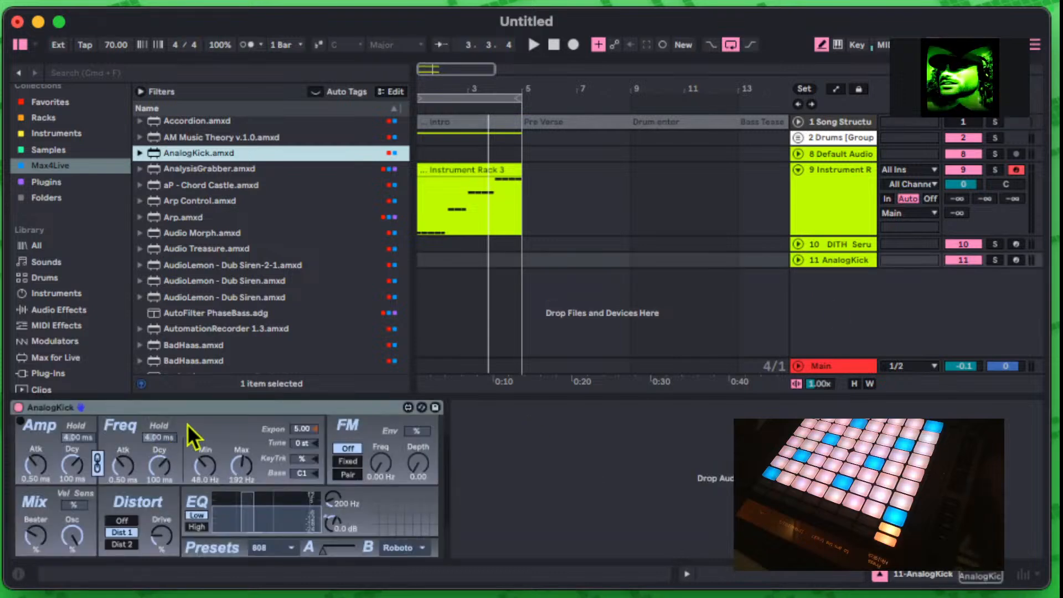
click(198, 415)
key(Delete)
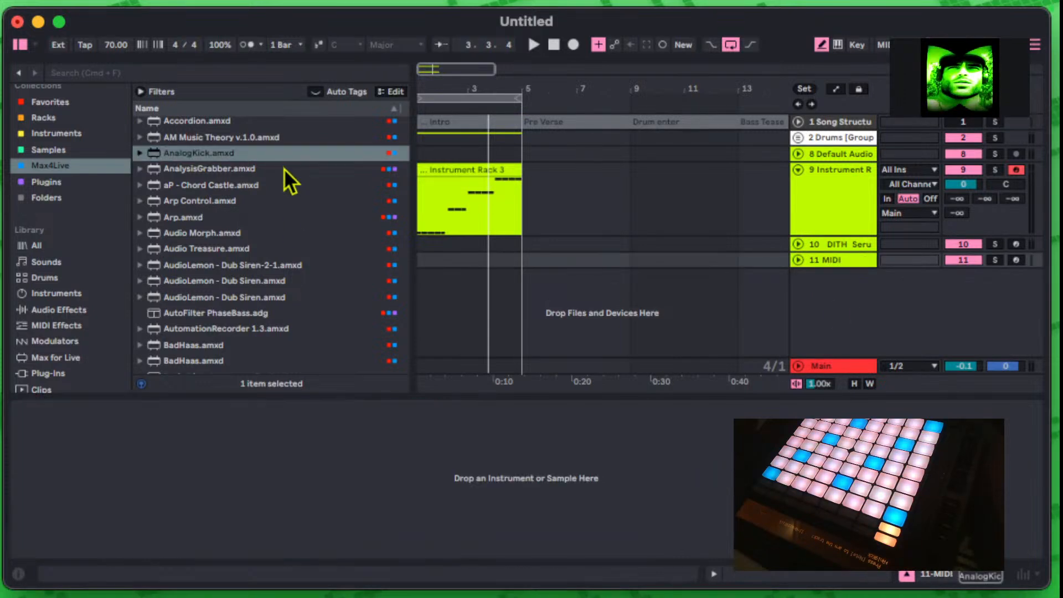
Step: Search the Max4Live collection for "kick"
click(245, 72)
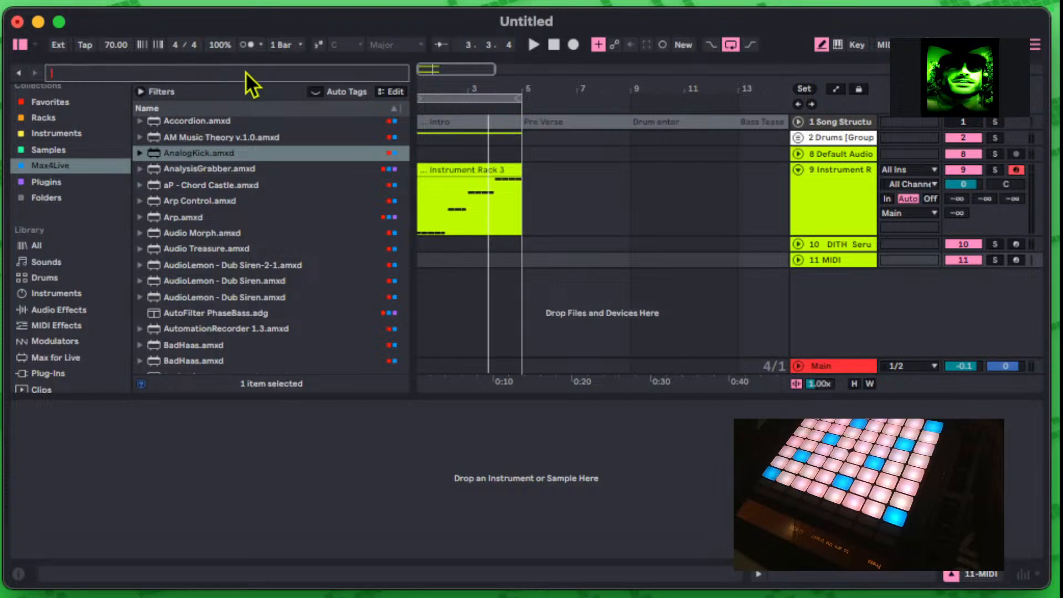
text(kic)
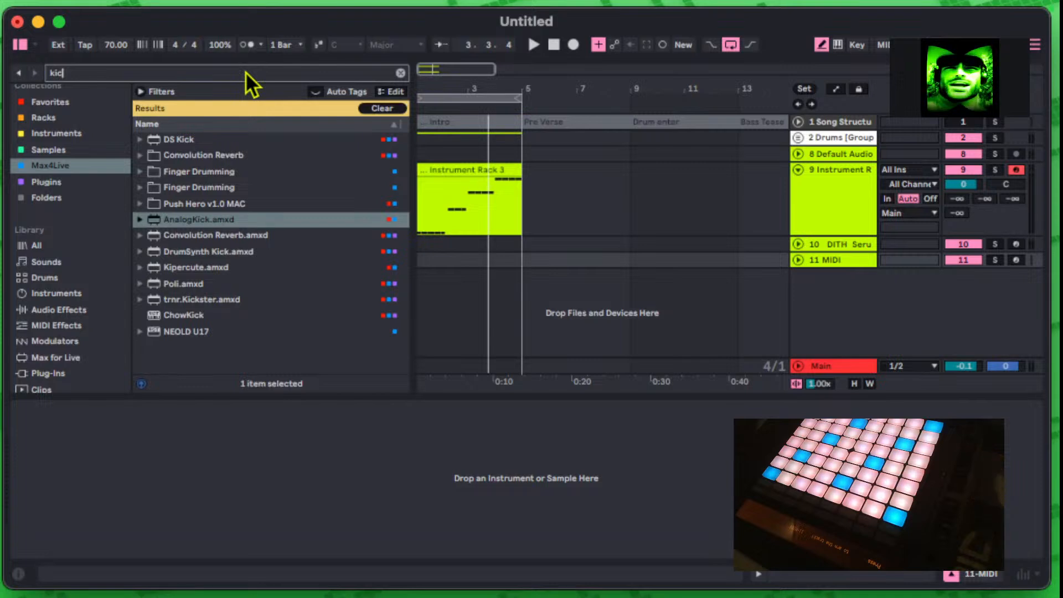
text(k)
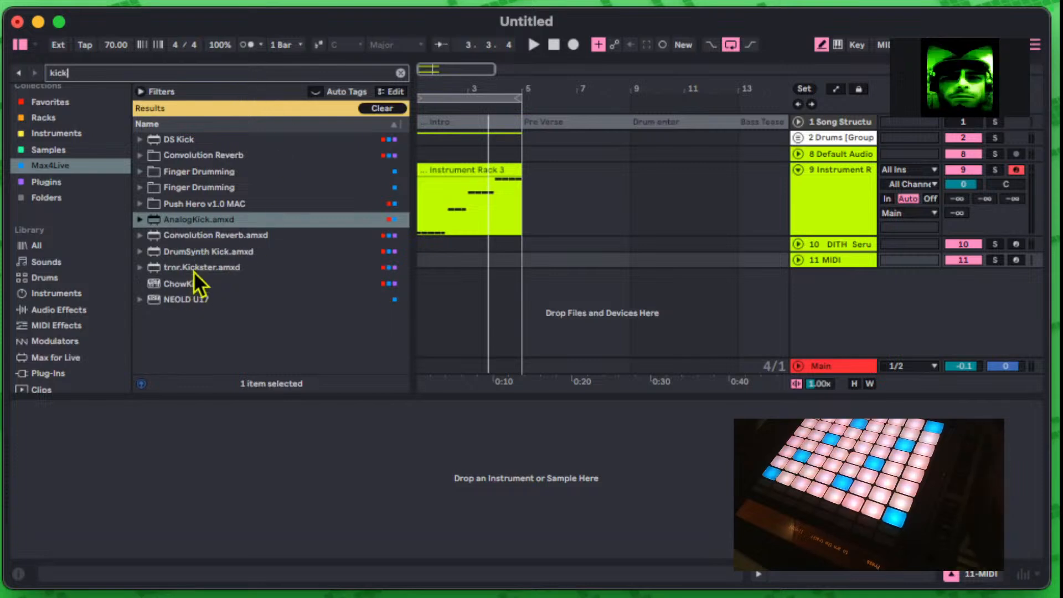
Step: Load trnr.Kickster.amxd onto a new track below the empty MIDI track and delete the device from it
drag(187, 272, 853, 277)
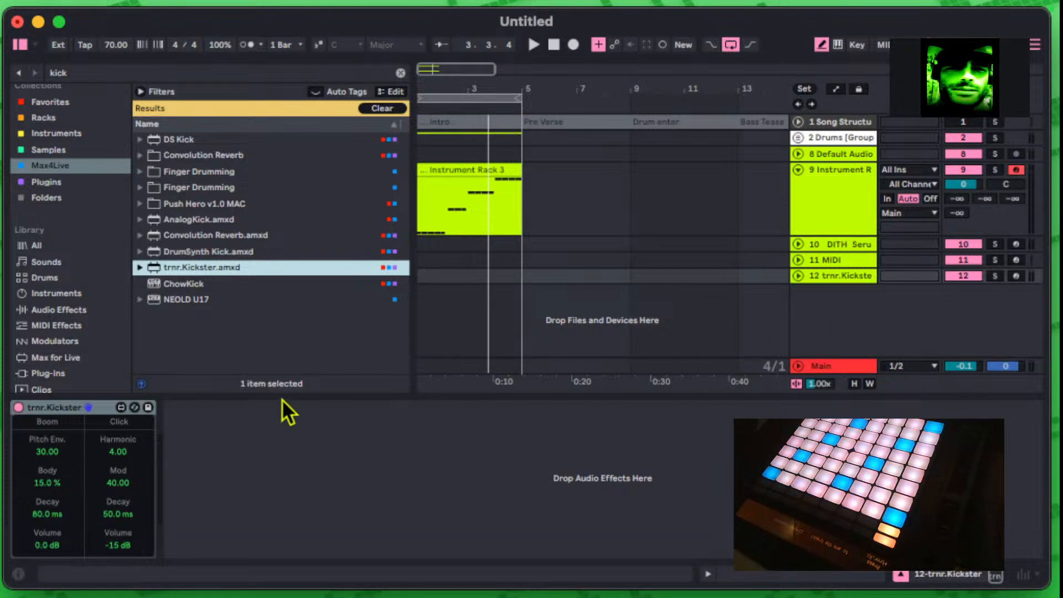
click(93, 414)
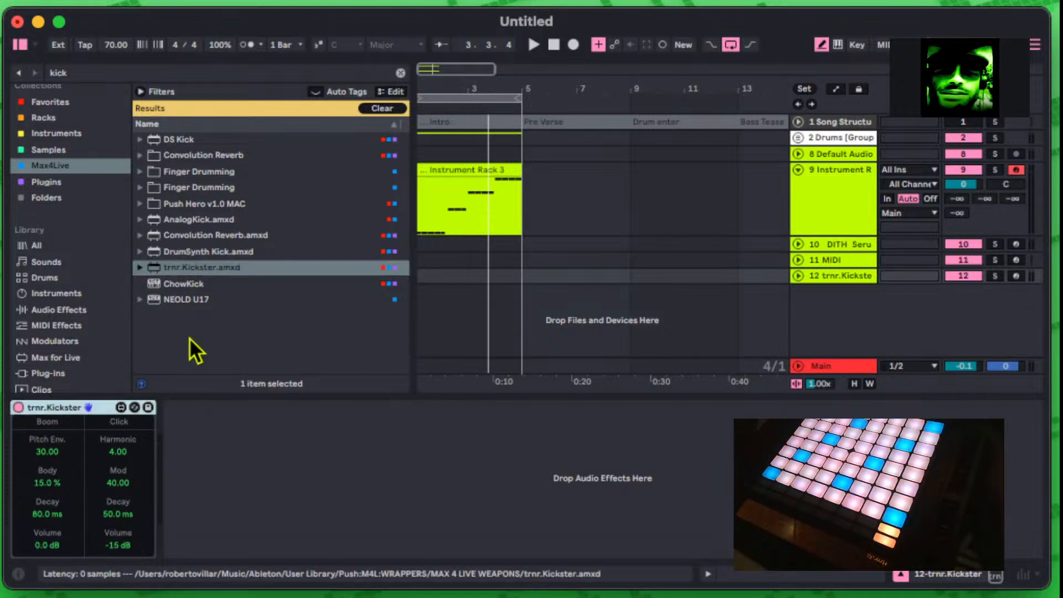
key(Delete)
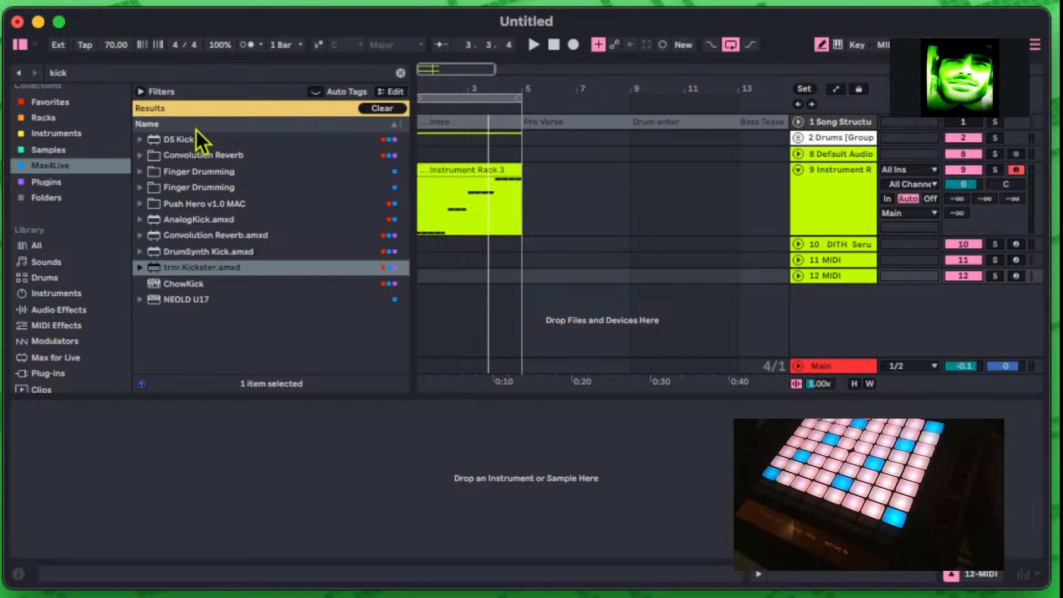
Step: Load DrumSynth Kick.amxd onto the empty track 12, arm that track instead of track 9 and lower the pitch envelope amount
double_click(191, 252)
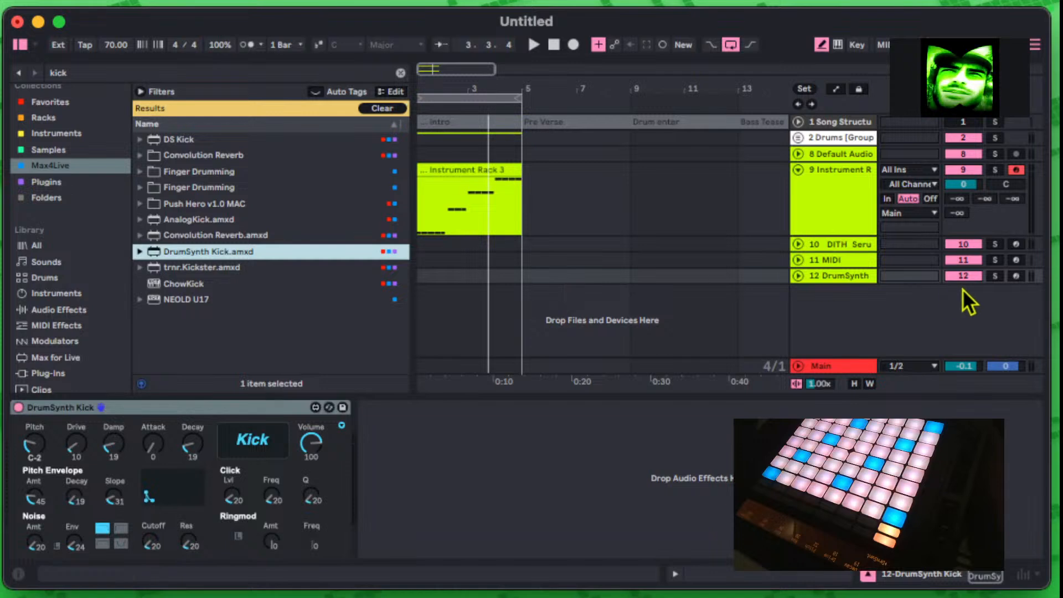
click(1023, 278)
click(1017, 172)
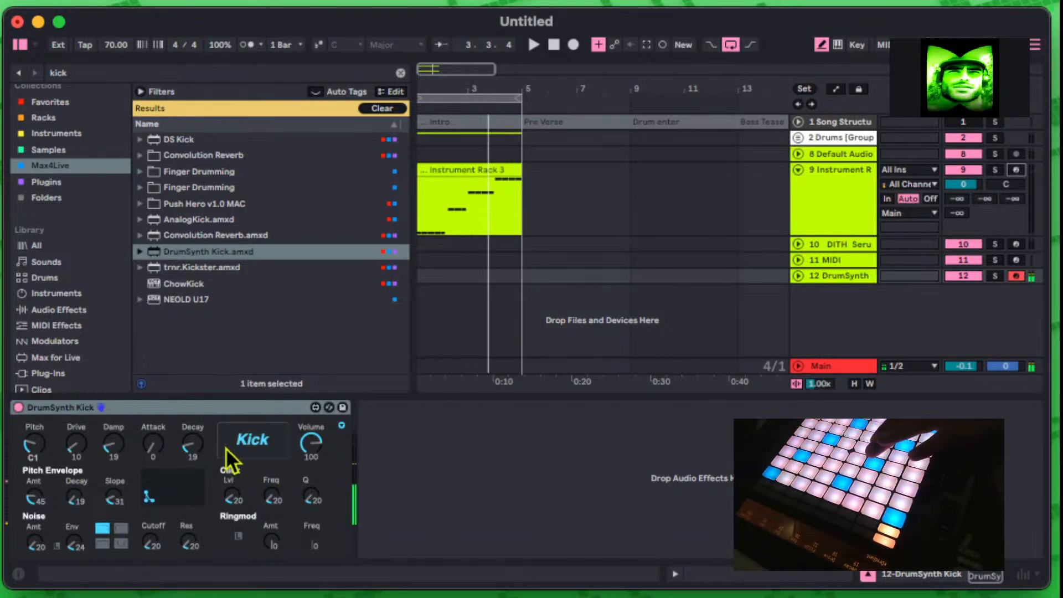
drag(38, 444, 34, 501)
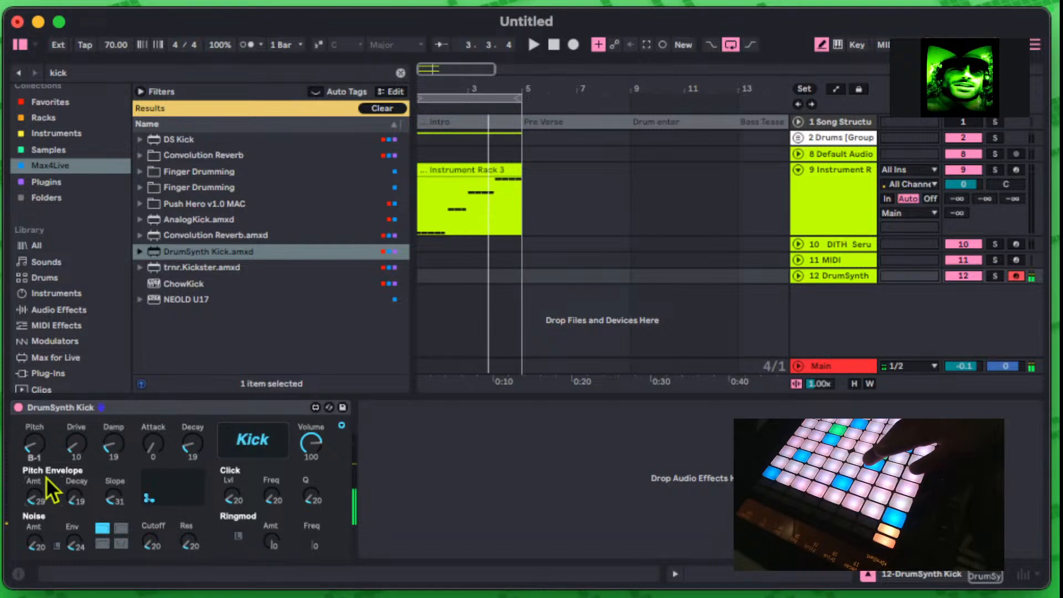
Step: Replace DrumSynth Kick on track 12 with ChowKick and reposition the plugin window so its level control shows
double_click(176, 285)
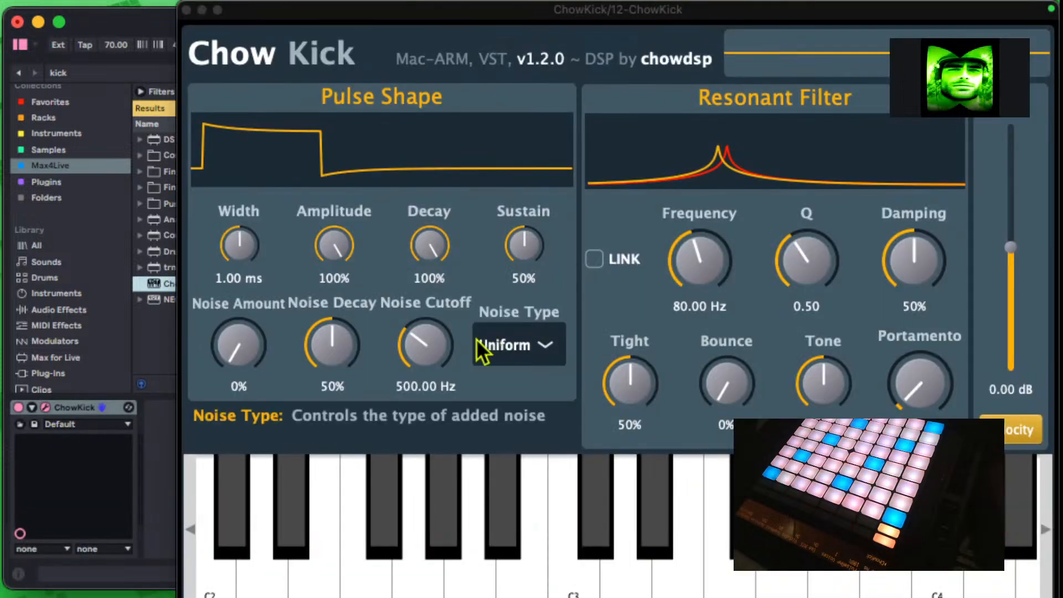
click(650, 31)
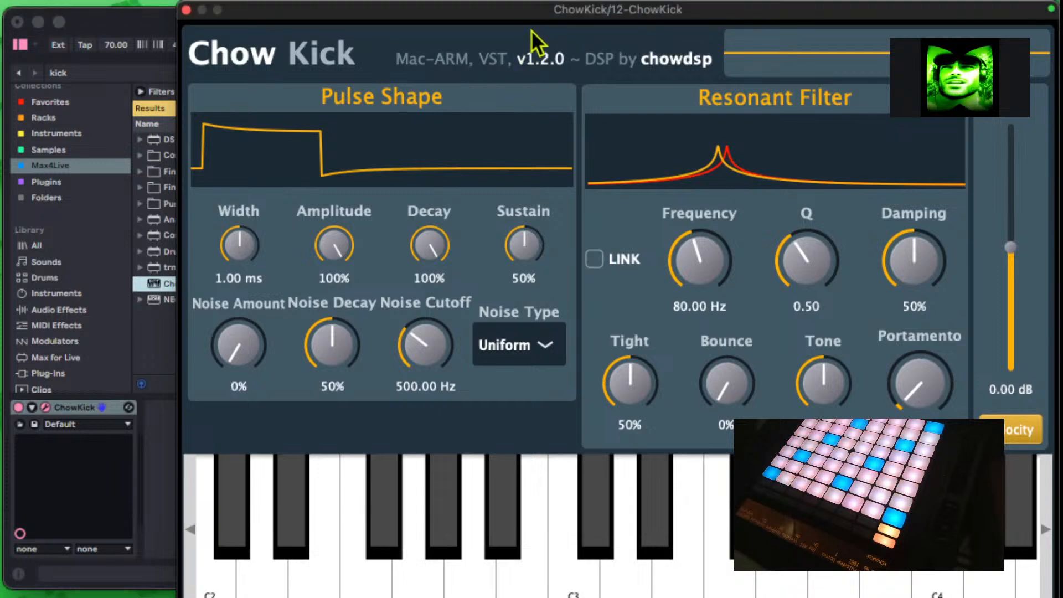
drag(538, 16, 404, 35)
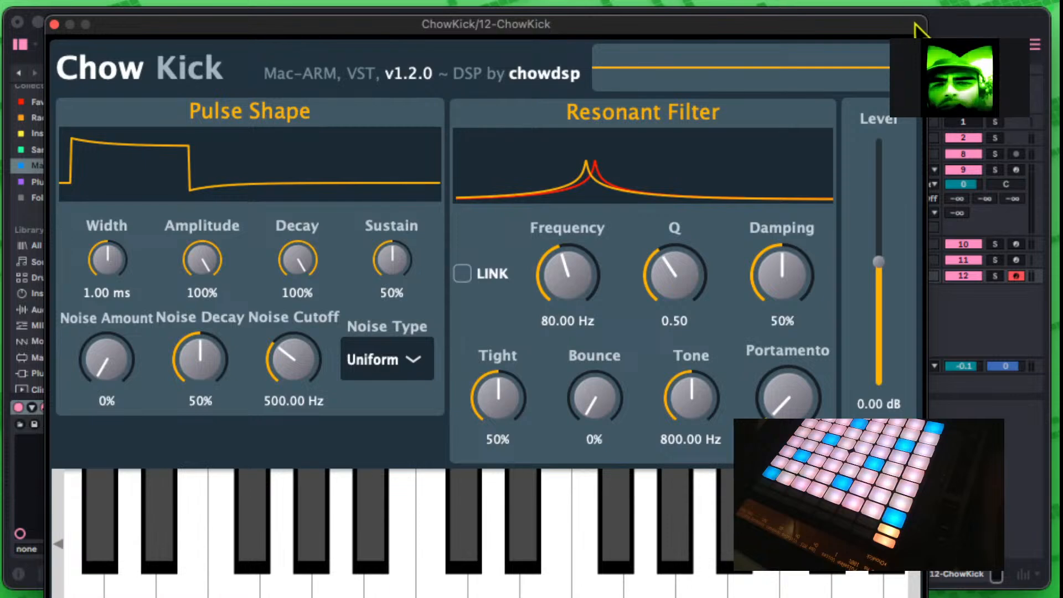
drag(921, 20, 918, 26)
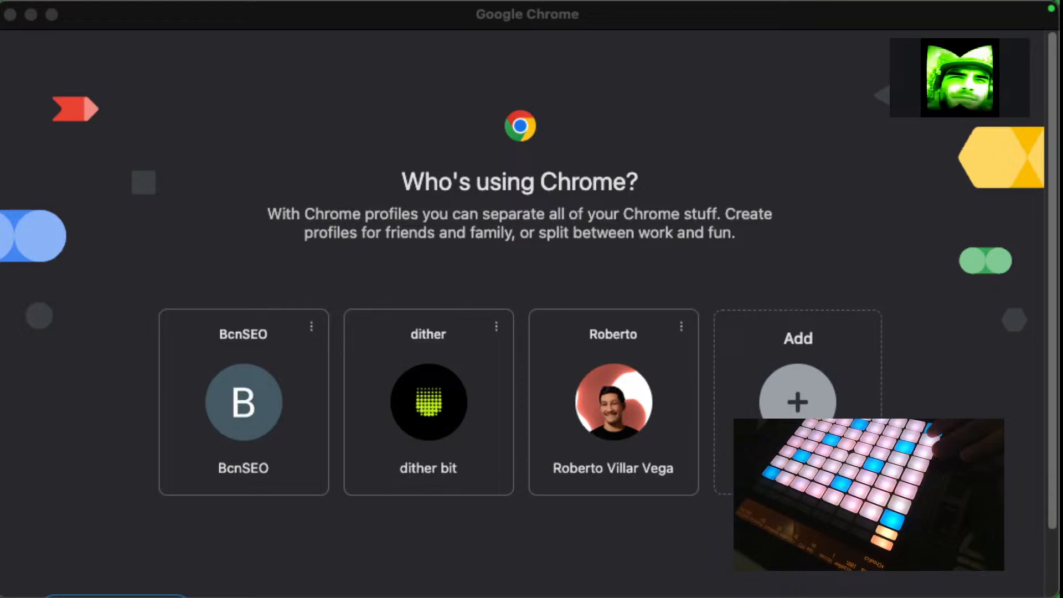
click(108, 54)
key(ctrl+super+f)
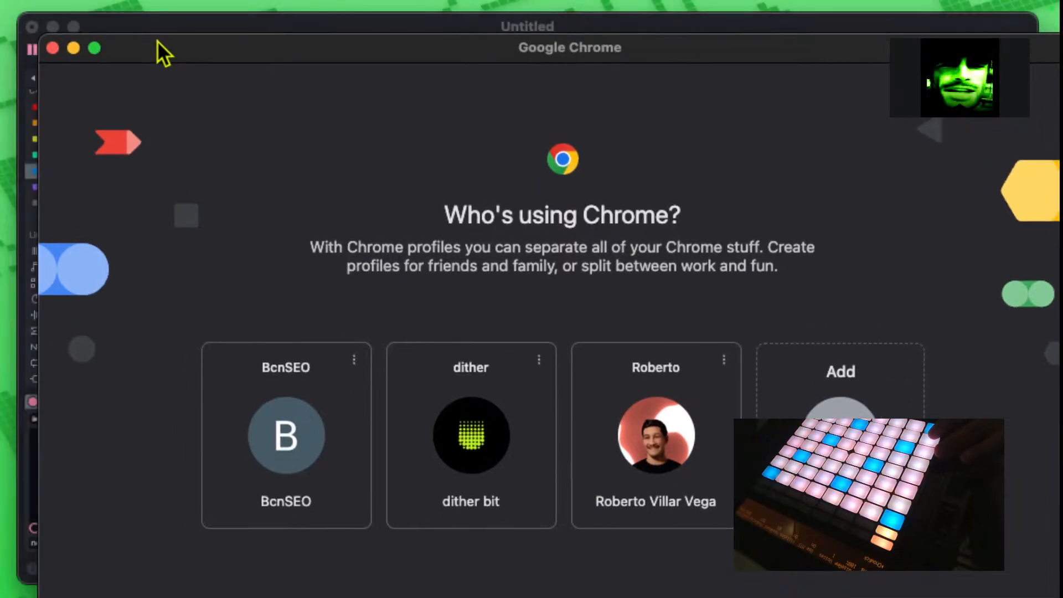
click(72, 50)
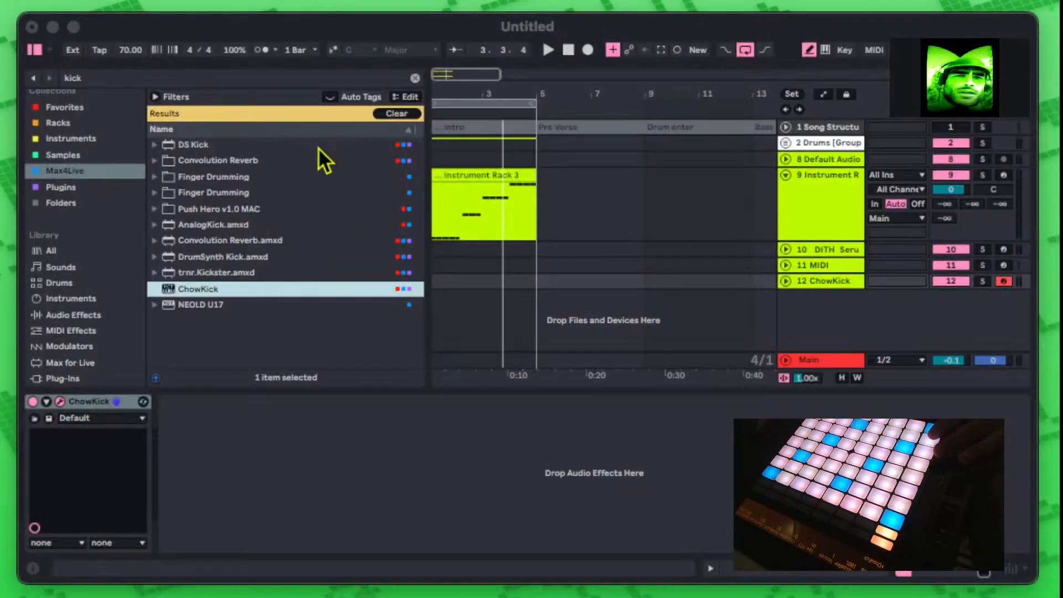
Step: Reopen the ChowKick editor and set the filter frequency to 47.27 Hz, pulse width to 0.34 ms and Tight to 71%
click(58, 401)
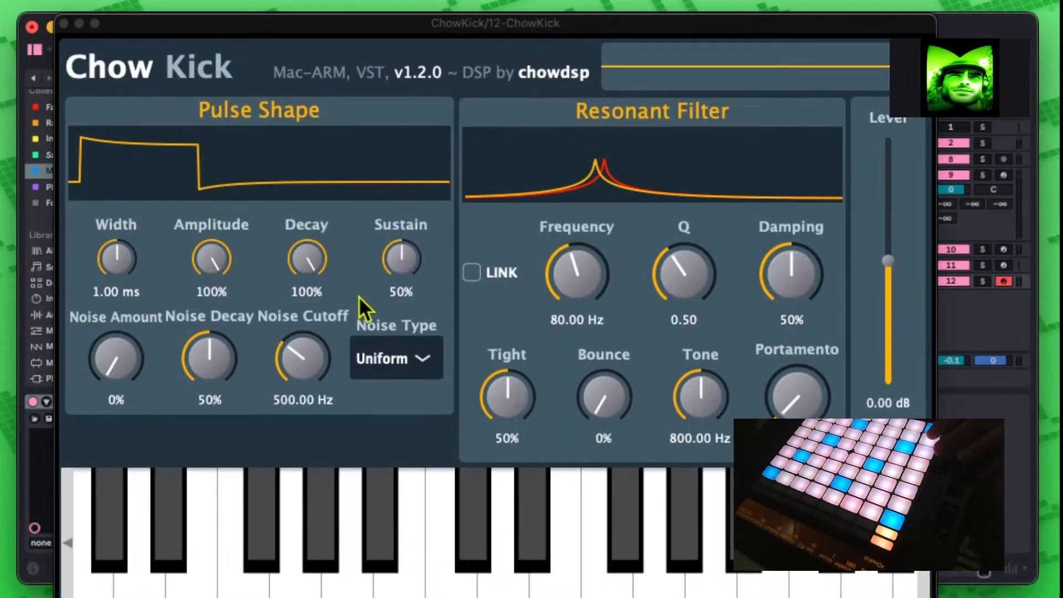
click(722, 169)
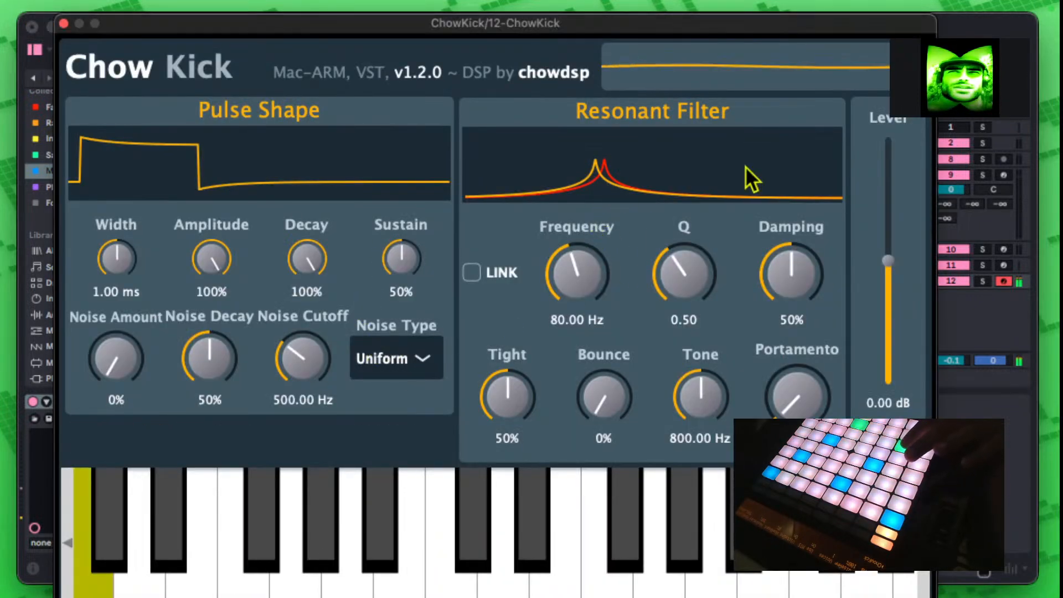
drag(583, 273, 580, 308)
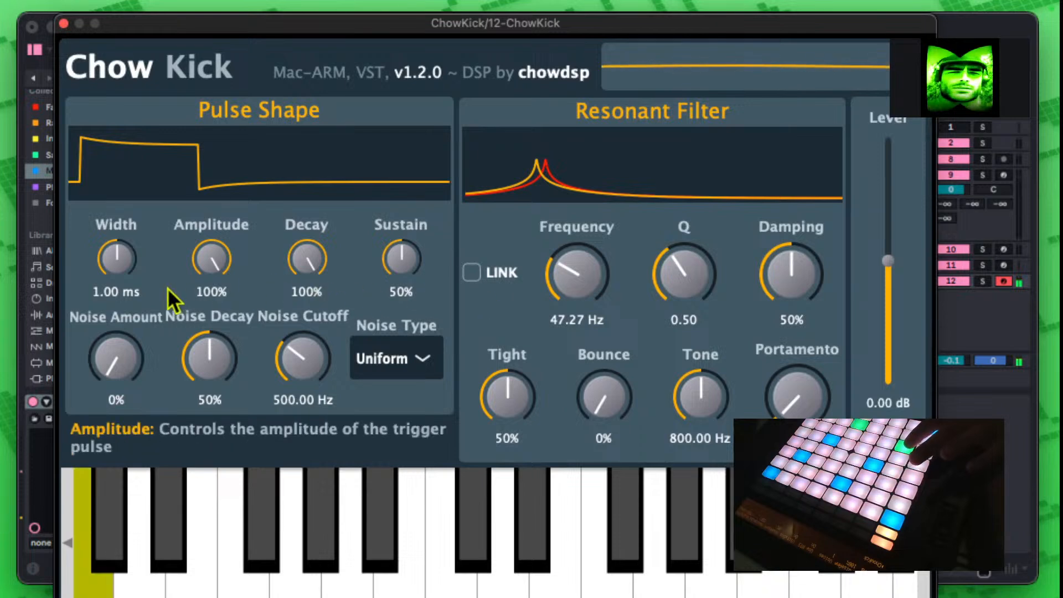
drag(141, 271, 98, 478)
drag(505, 405, 499, 367)
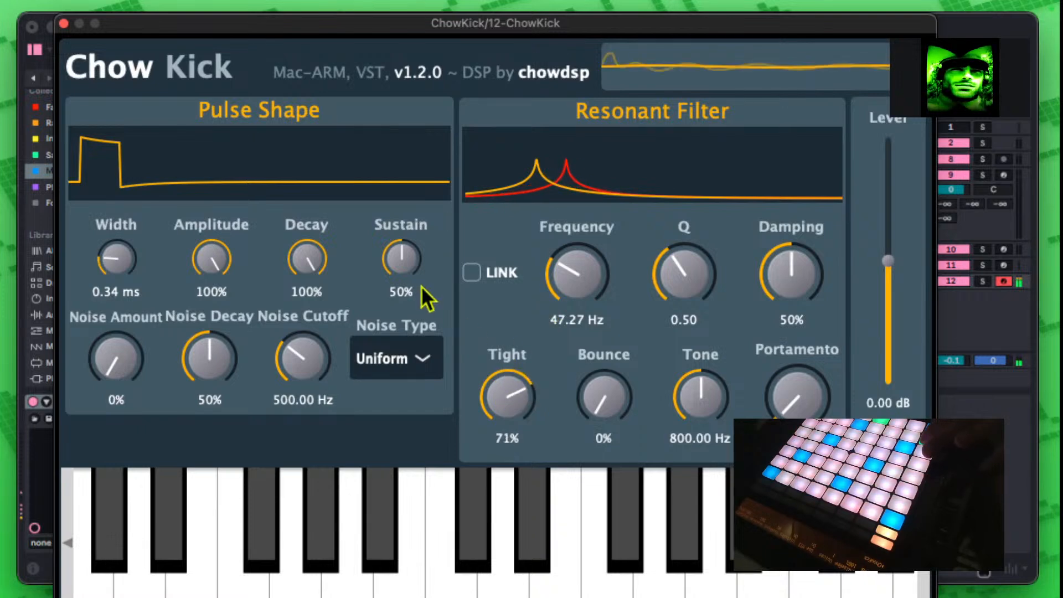
Step: Set ChowKick's sustain to 87%, Tight to 24%, filter frequency to 31.41 Hz and damping to 19%
drag(403, 266, 417, 187)
drag(307, 259, 460, 351)
drag(515, 395, 502, 501)
drag(572, 292, 578, 323)
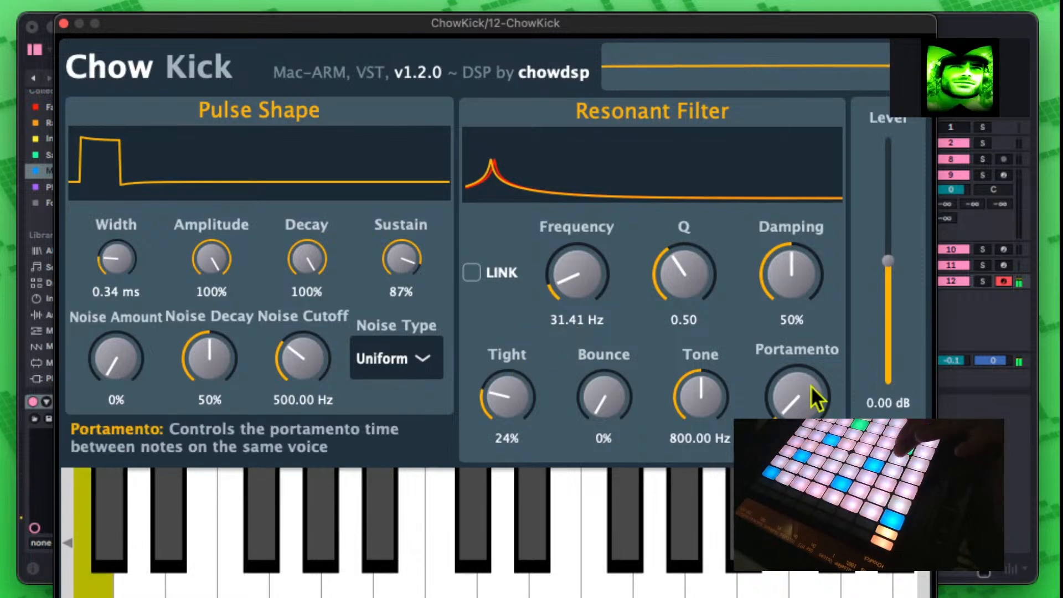
drag(791, 273, 778, 321)
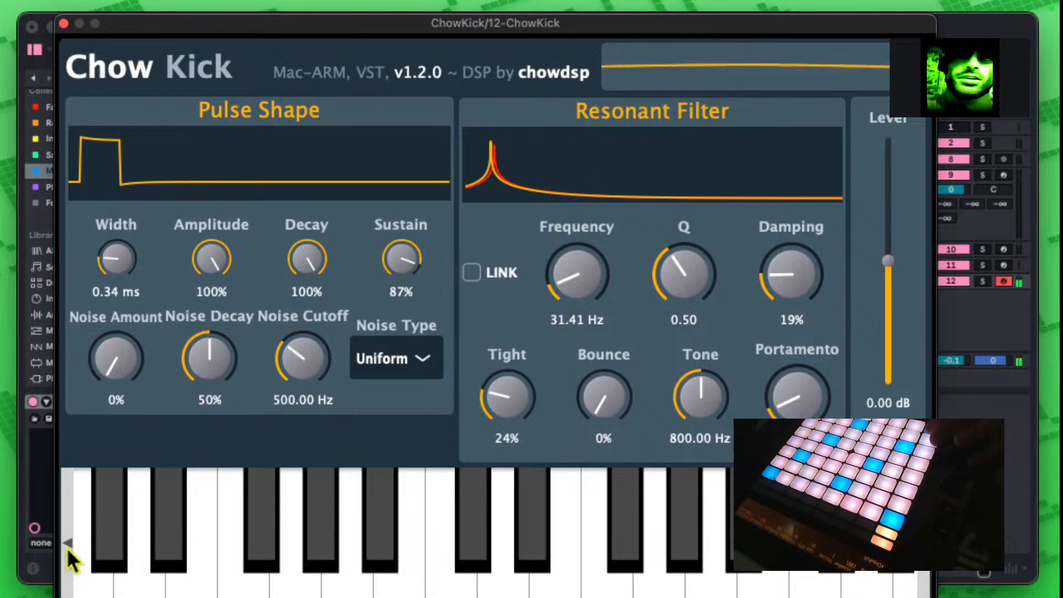
Step: Shape ChowKick's pulse with 3.84 kHz noise cutoff, 53% noise amount, Normal noise type, 1.11 ms width, 22% decay and 49% sustain
drag(302, 381, 329, 302)
drag(115, 357, 217, 240)
drag(307, 258, 283, 363)
click(397, 366)
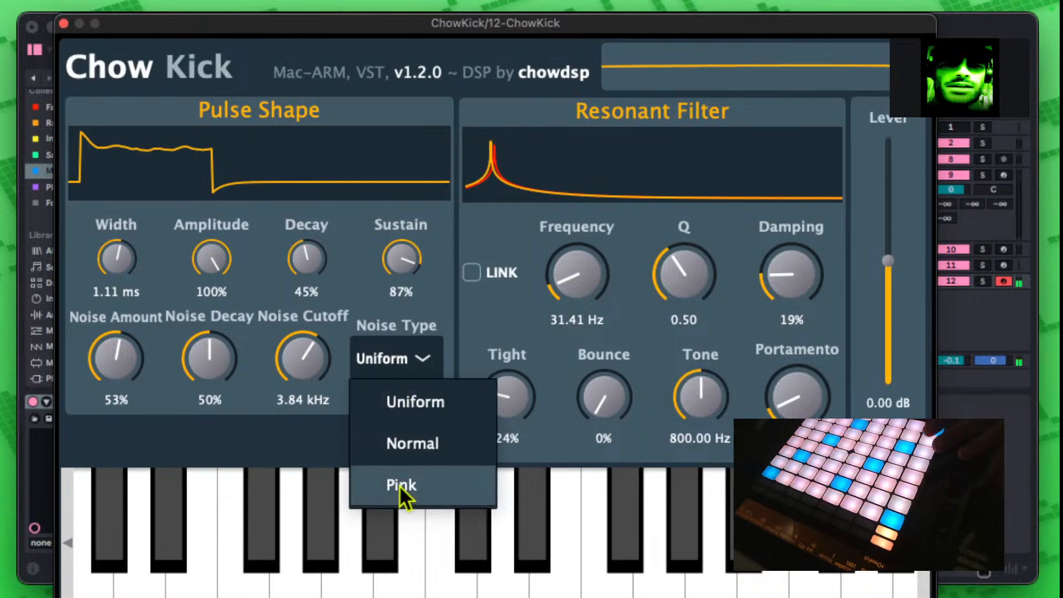
click(411, 457)
drag(317, 258, 321, 324)
drag(408, 270, 389, 343)
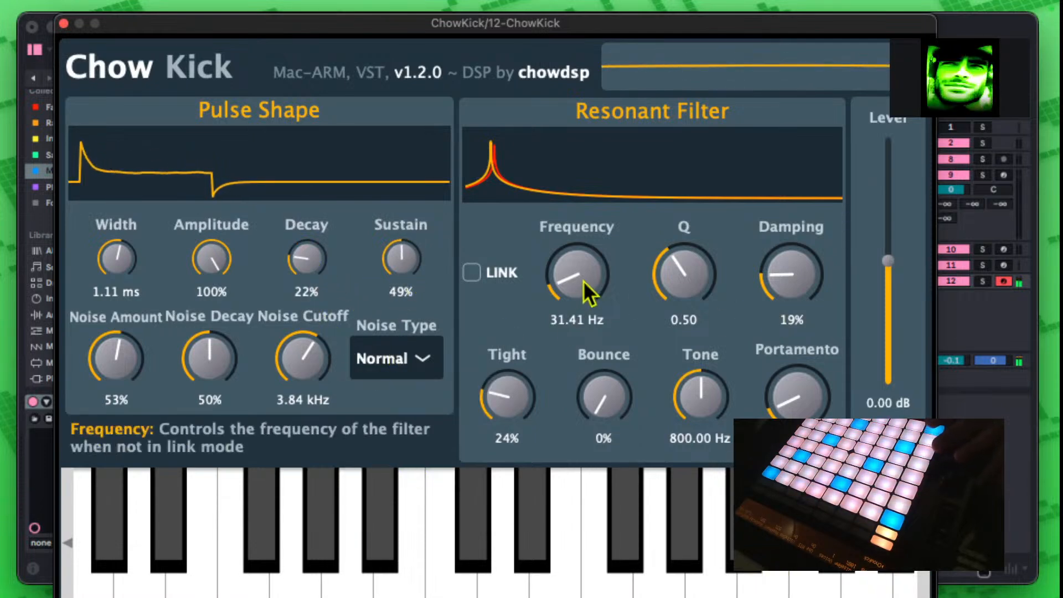
Step: Raise ChowKick's portamento, try the frequency link on and off again, and set Tight to 61%
drag(797, 394, 822, 270)
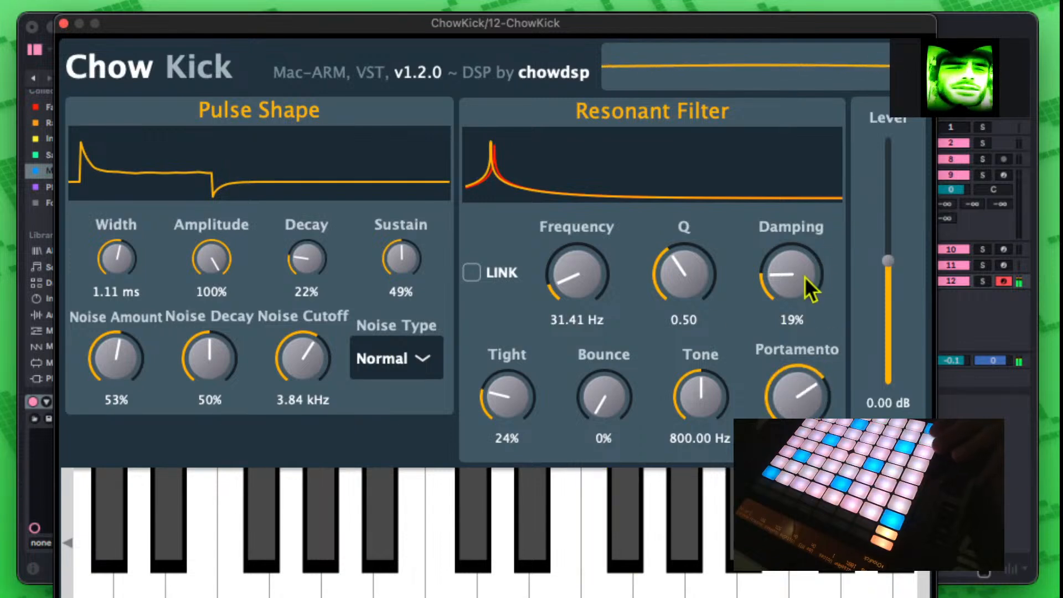
drag(531, 391, 483, 270)
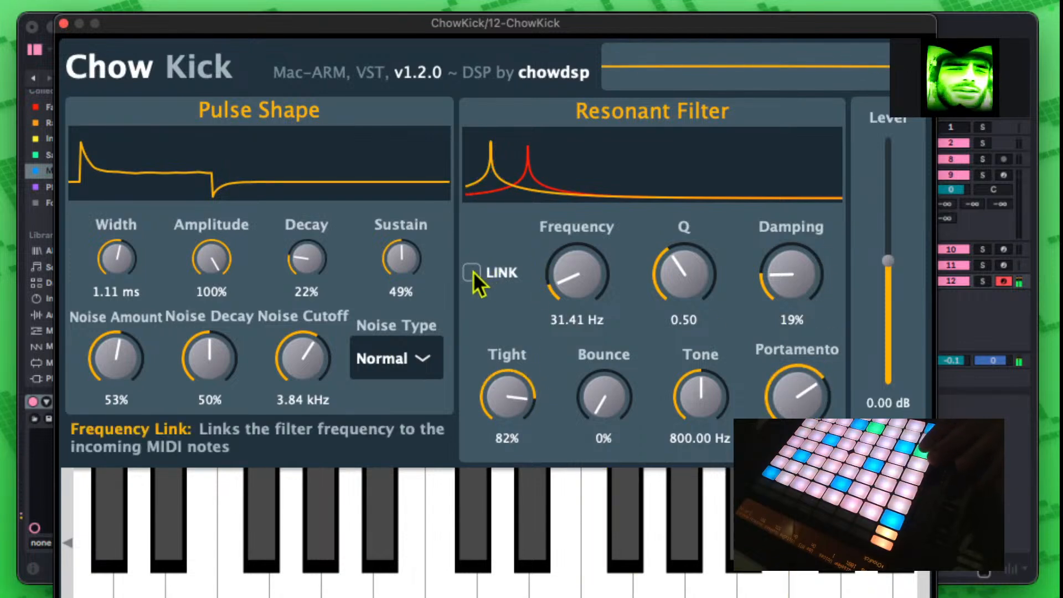
click(472, 272)
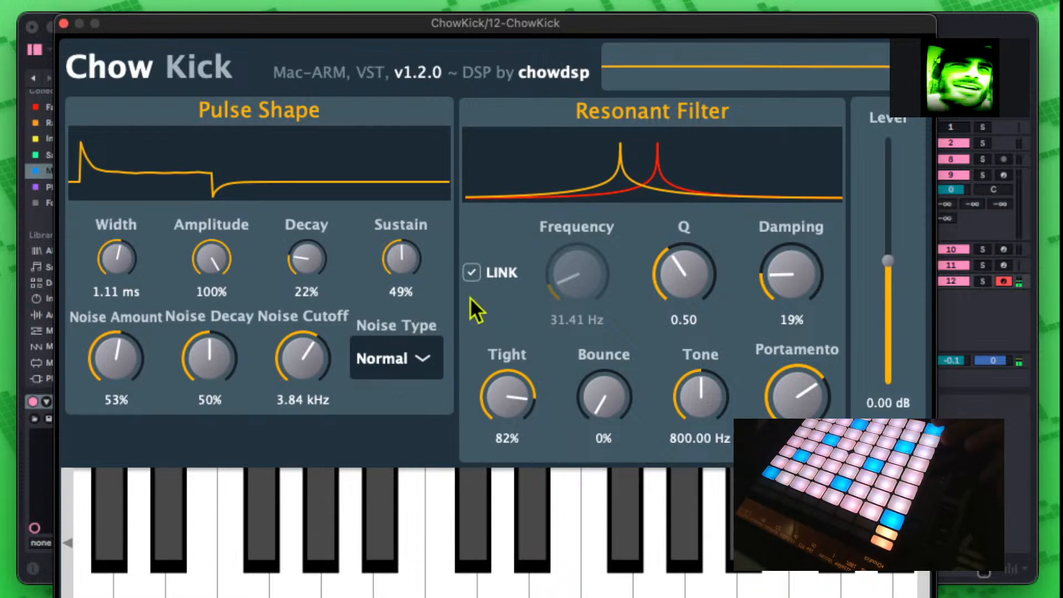
click(472, 273)
drag(503, 391, 487, 423)
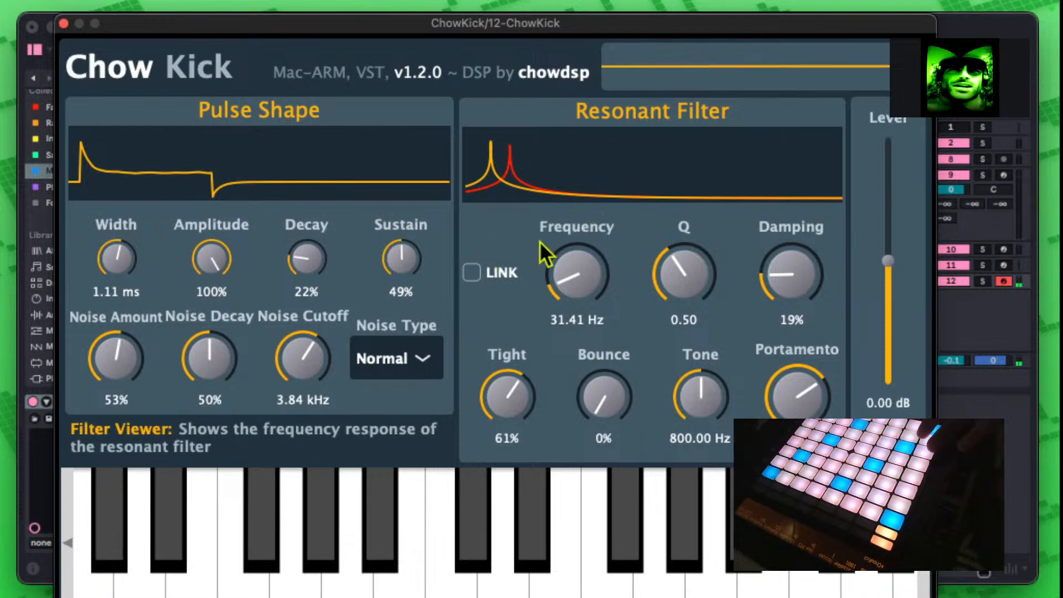
Step: Set ChowKick's noise amount to 77% and pulse width to 0.80 ms, lower the sustain and close the plugin window
drag(114, 382, 131, 319)
drag(128, 261, 264, 281)
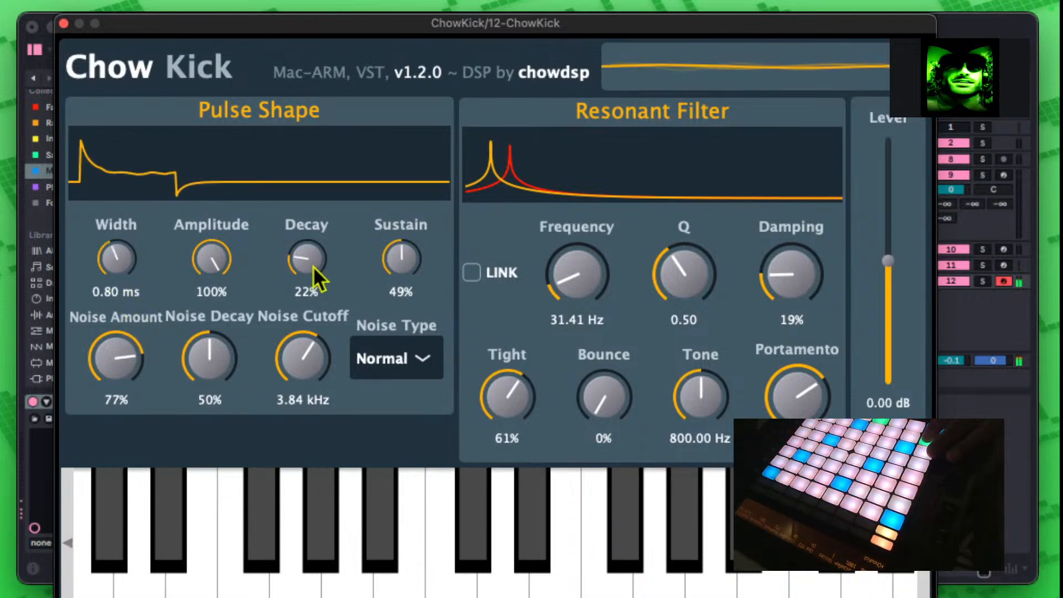
drag(394, 247, 403, 309)
click(64, 24)
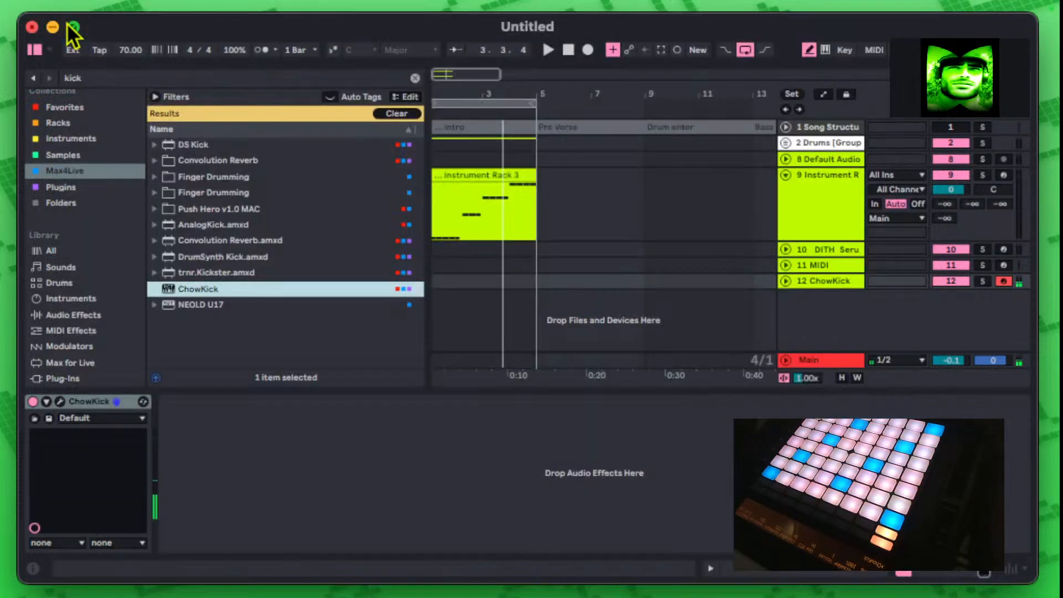
Step: Select the Drums group track, toggle its Drum Buss device and play the set from the start
click(813, 144)
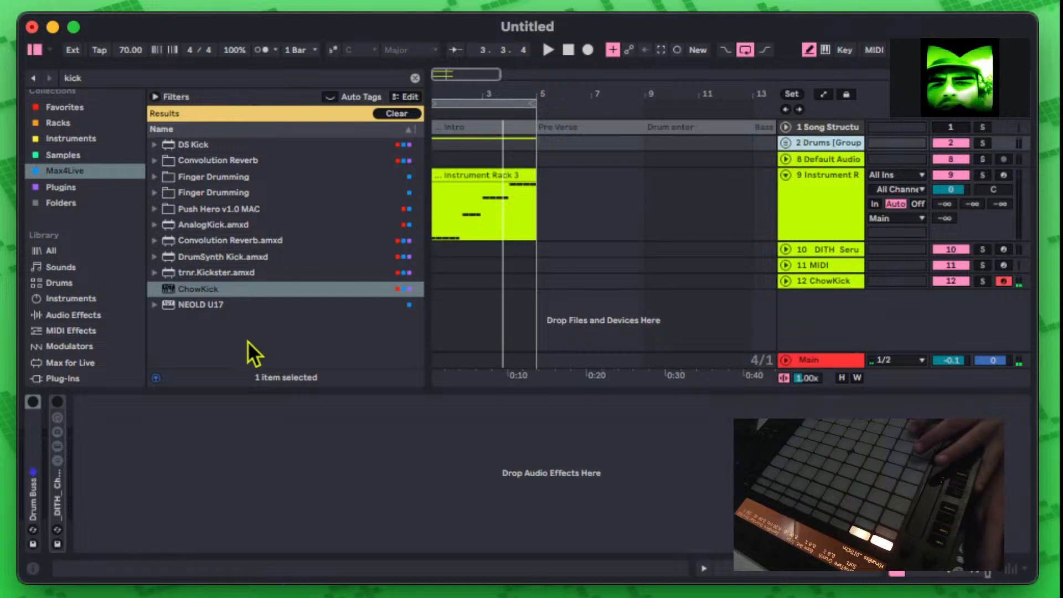
click(32, 402)
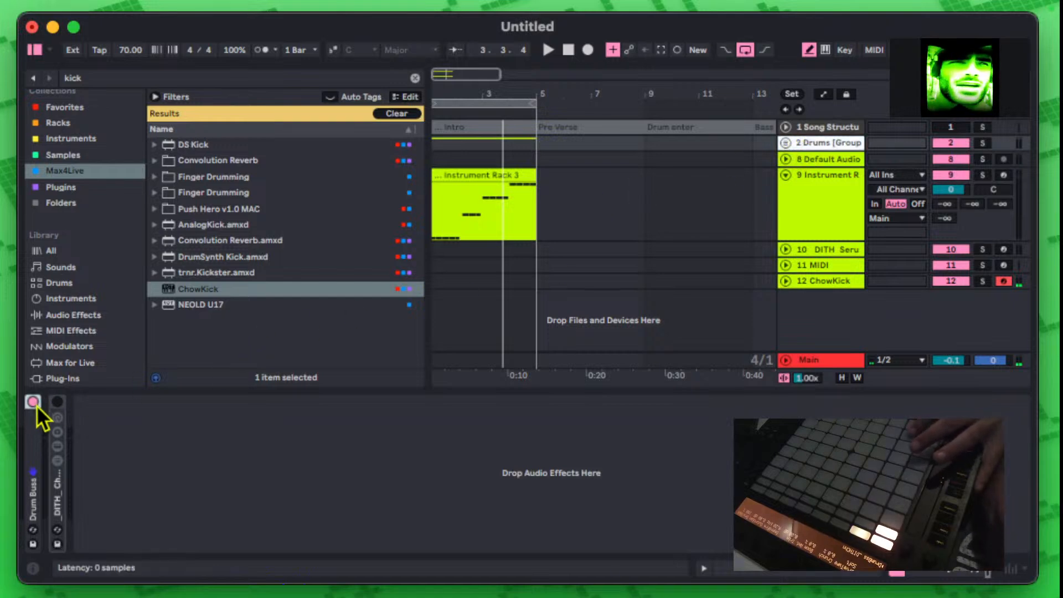
click(565, 50)
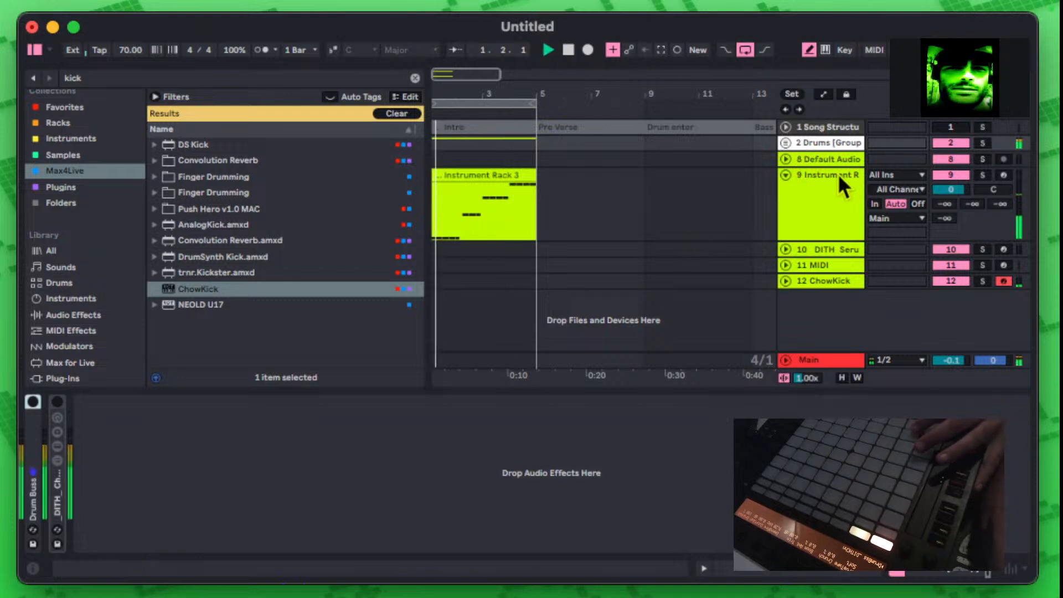
Step: Open Serum on the track 9 Instrument Rack and adjust oscillator B's wavetable position and the filter cutoff
click(841, 174)
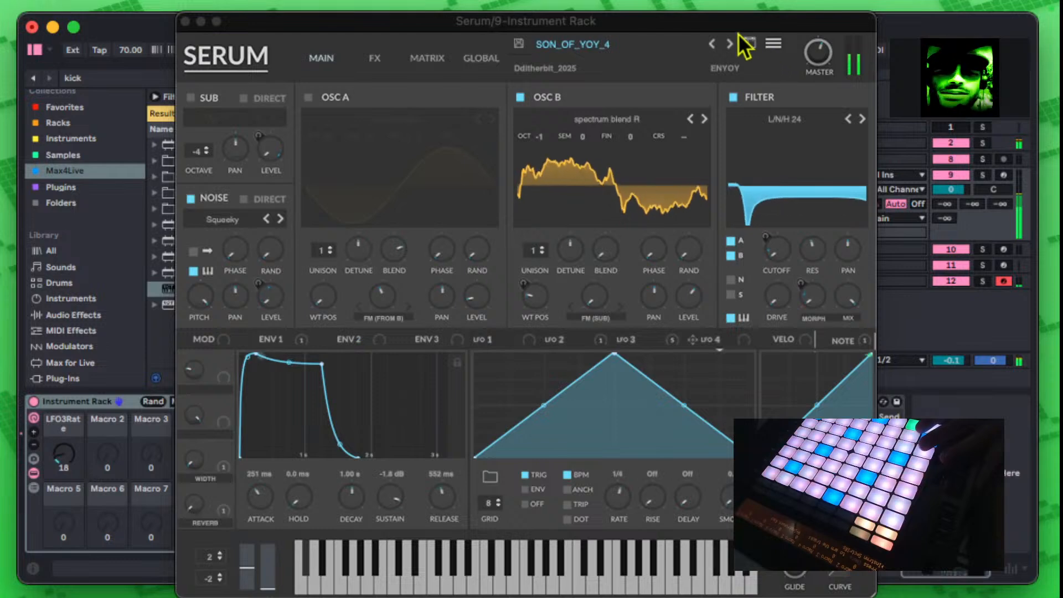
mouse_move(530, 307)
mouse_down()
mouse_move(545, 248)
mouse_move(530, 310)
mouse_up()
mouse_move(775, 254)
mouse_down()
mouse_move(782, 182)
mouse_move(770, 248)
mouse_up()
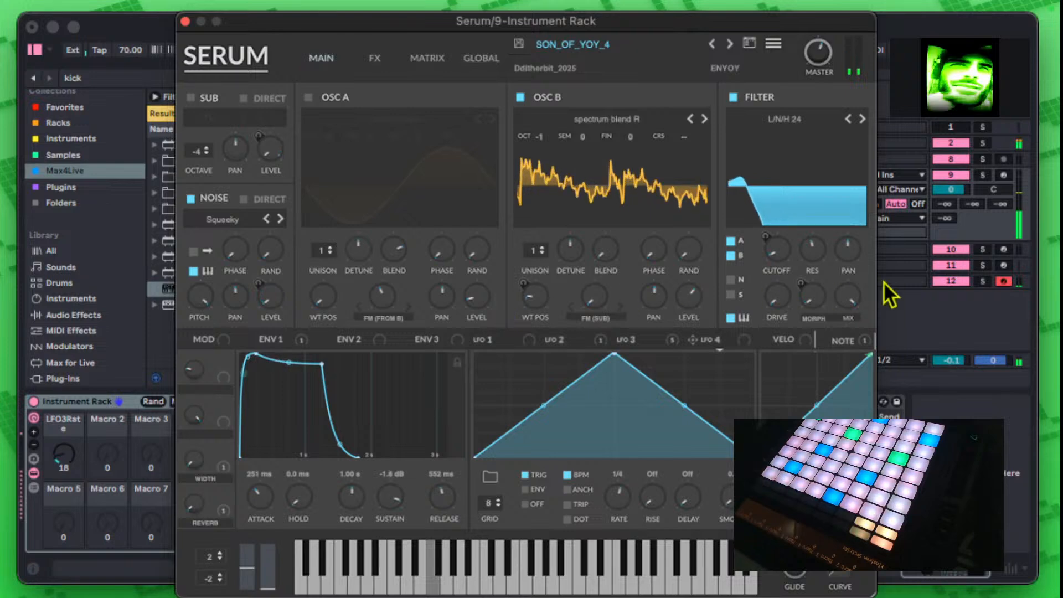
Step: Move the Serum window clear of the Instrument Rack, select the rack and bring the Serum window back into view
drag(772, 28, 810, 465)
click(75, 398)
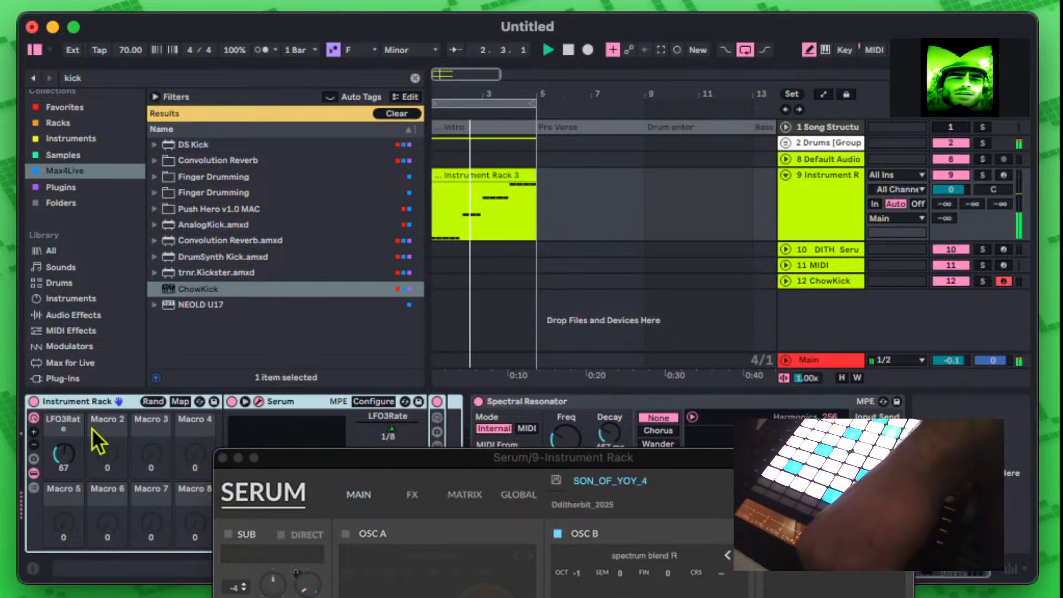
drag(417, 469, 339, 138)
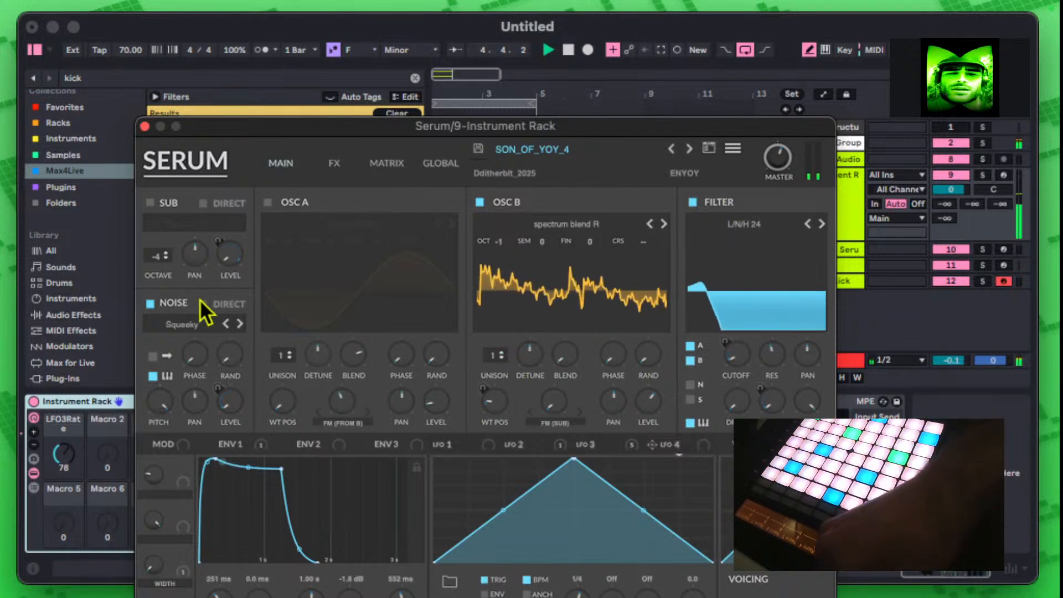
Step: Raise Serum's noise oscillator level and step forward through the noise samples to Atmos 52
drag(233, 404, 222, 374)
click(239, 324)
click(239, 323)
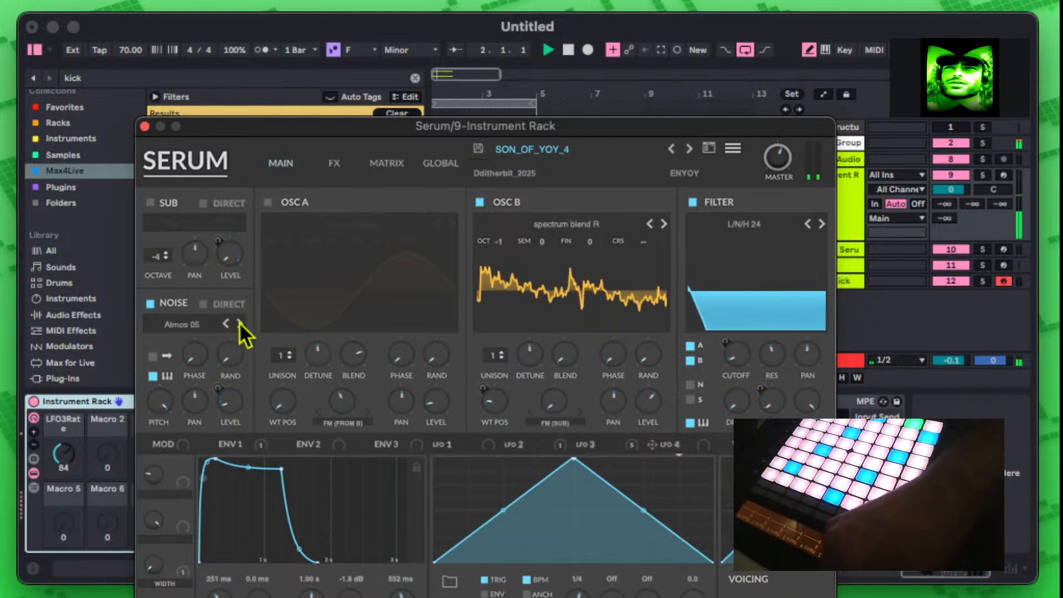
click(239, 324)
click(239, 324)
click(239, 323)
click(240, 324)
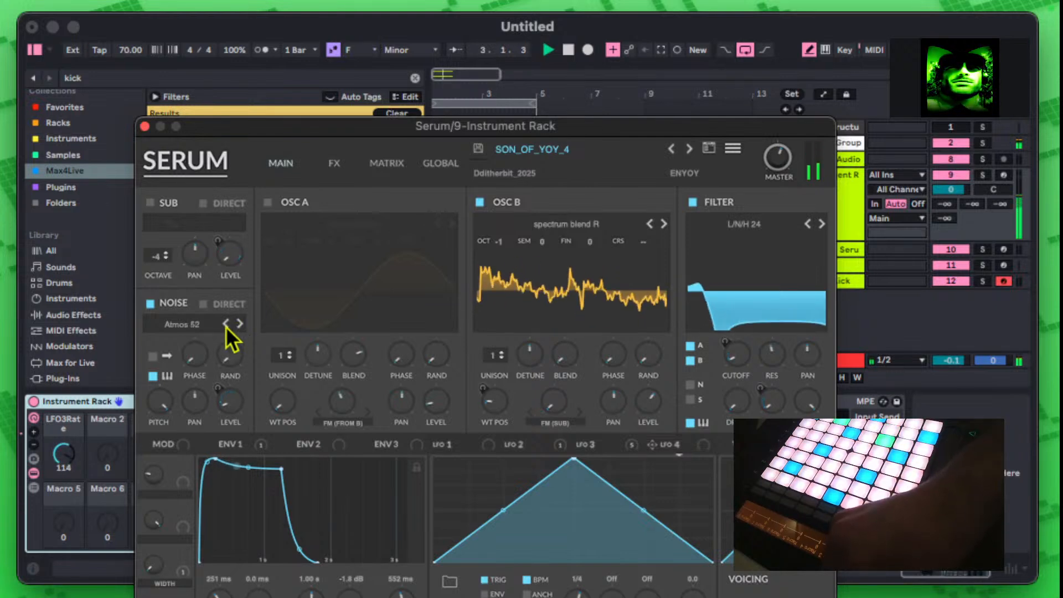
Step: Choose OrganNoise from the Analog noise samples in Serum and raise the noise oscillator level
click(202, 324)
mouse_move(210, 378)
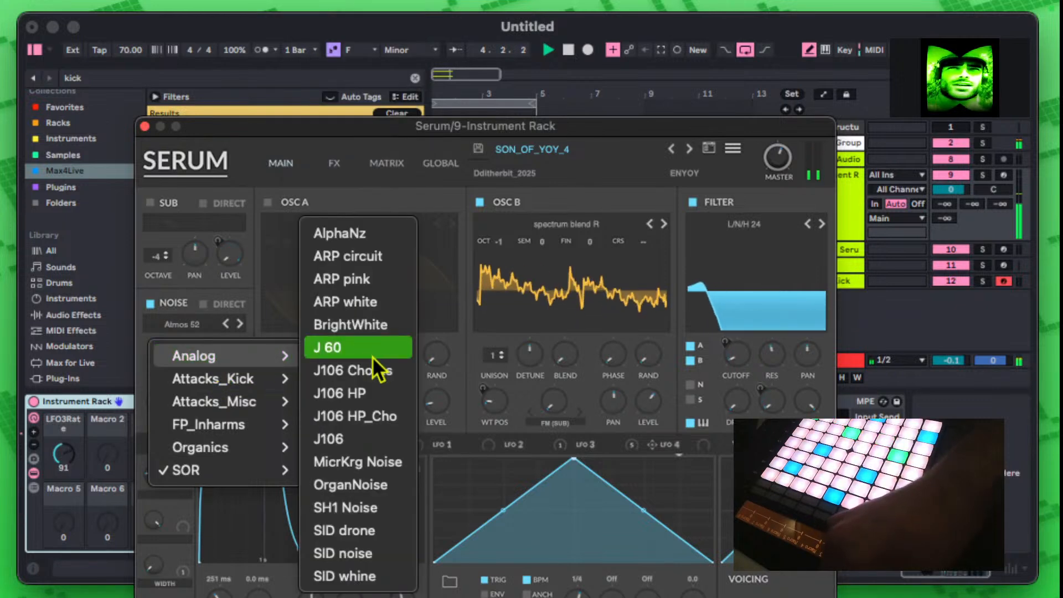
click(374, 482)
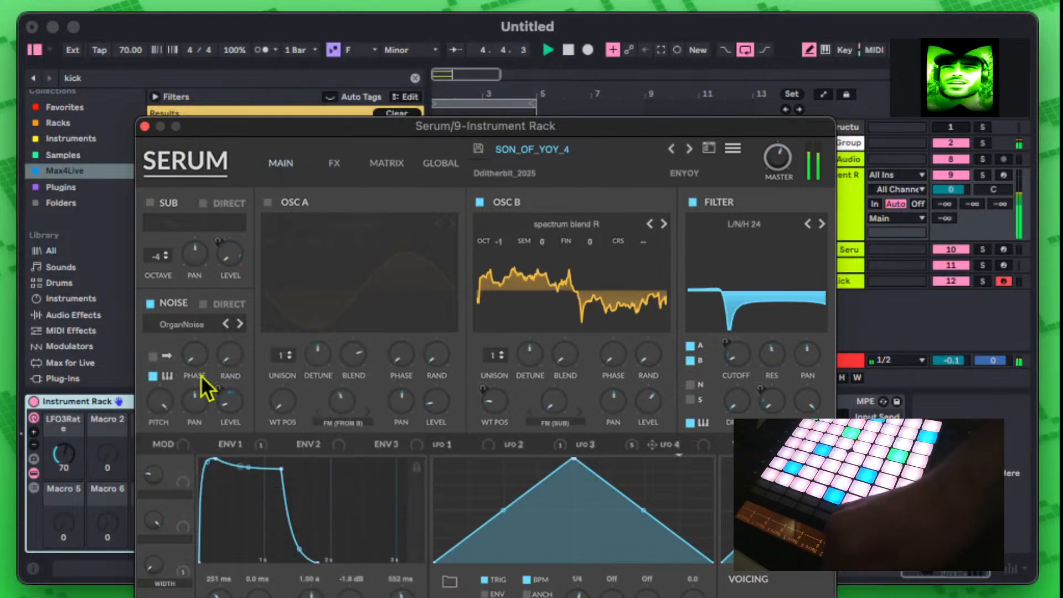
drag(233, 403, 235, 361)
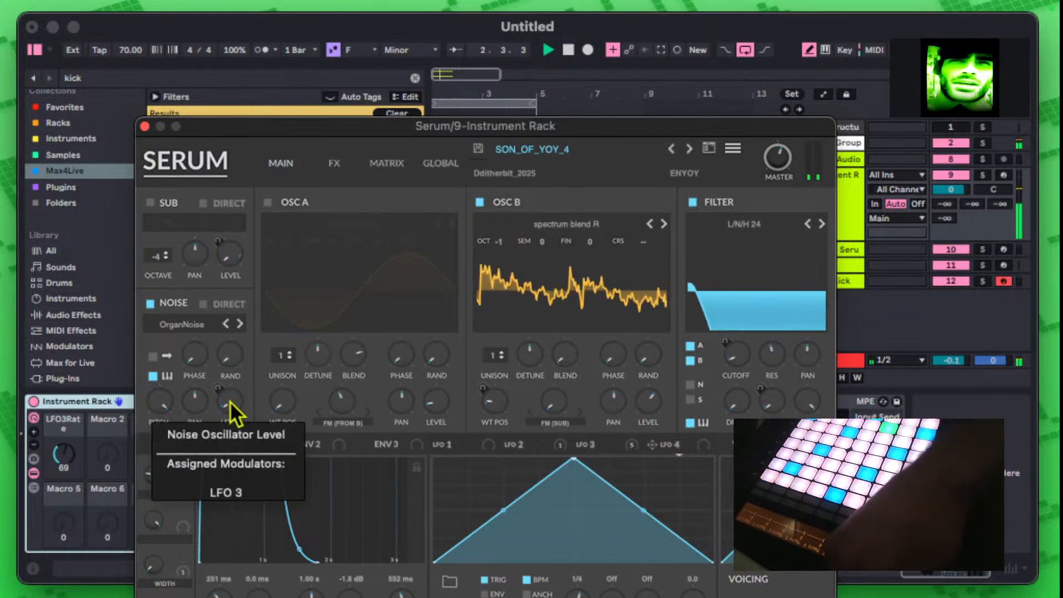
Step: Enable direct output for Serum's noise oscillator and raise its level to about 51%
click(204, 304)
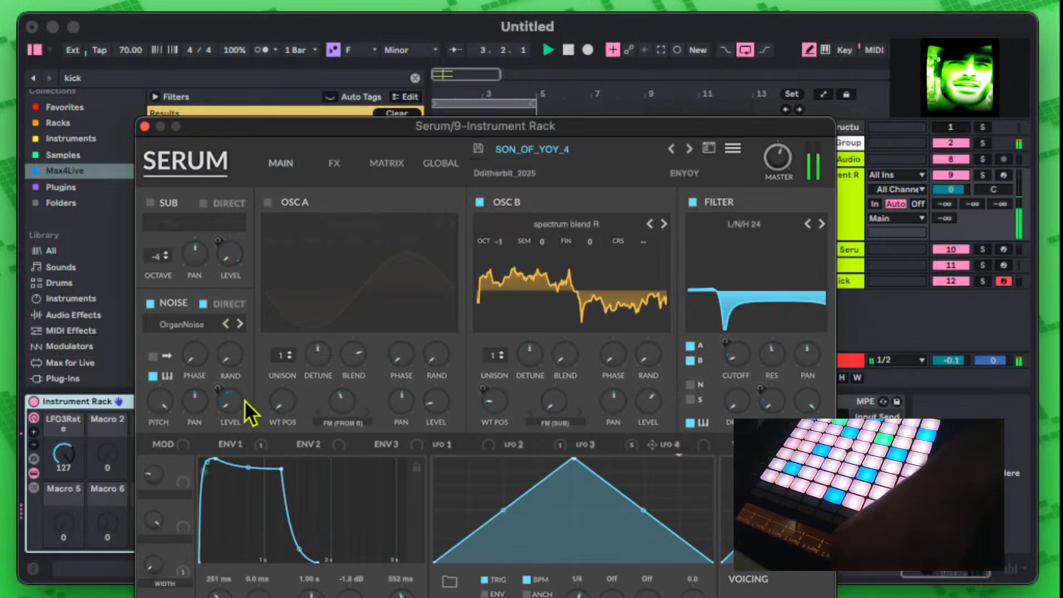
drag(241, 401, 239, 350)
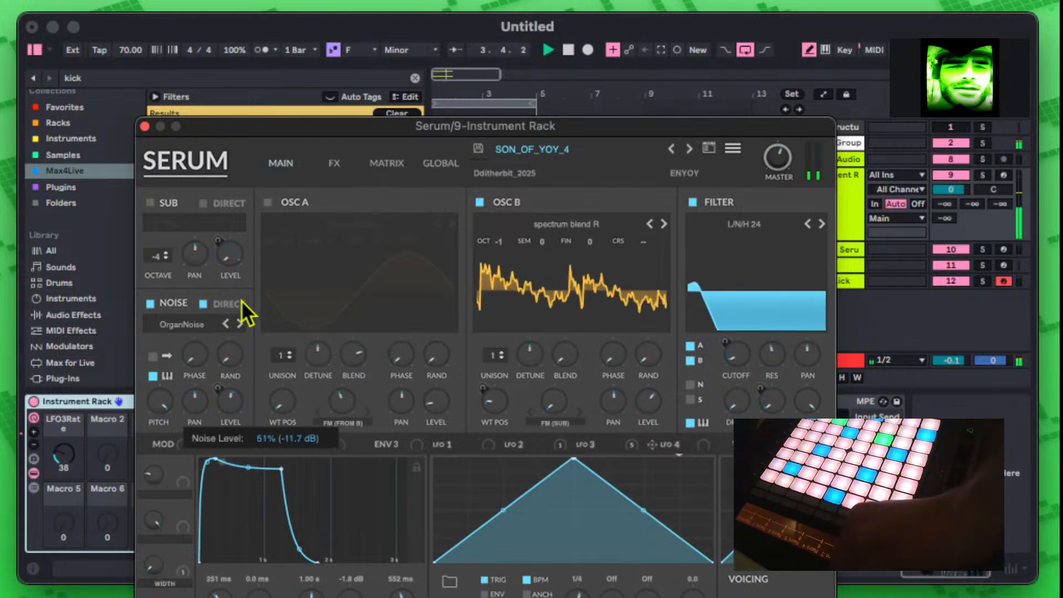
Step: Audition neighbouring Analog noise samples, choose AlphaNz and bring the noise oscillator level down to 0%
click(225, 324)
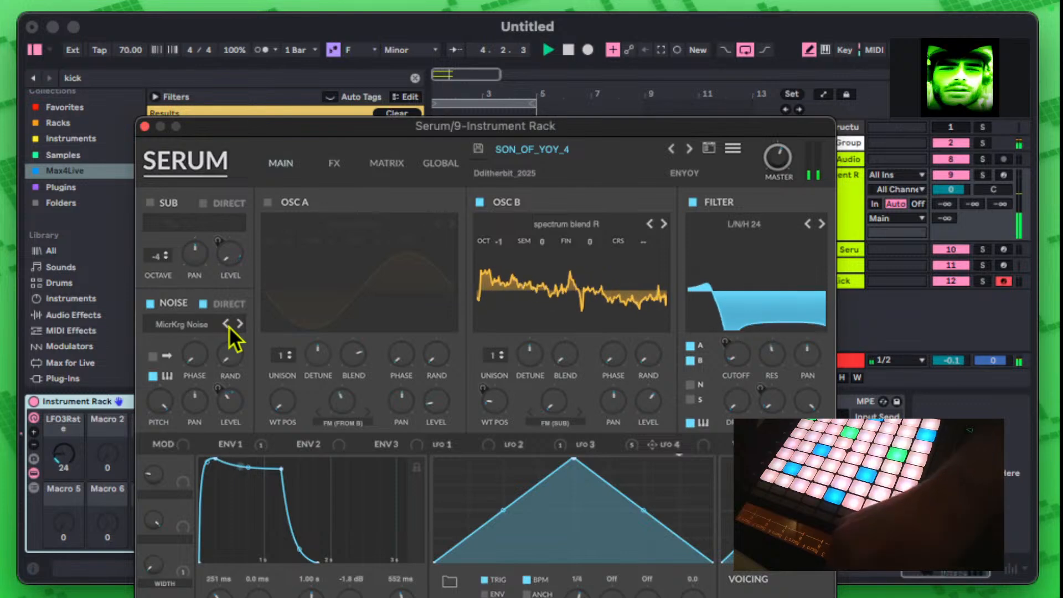
click(238, 323)
click(239, 323)
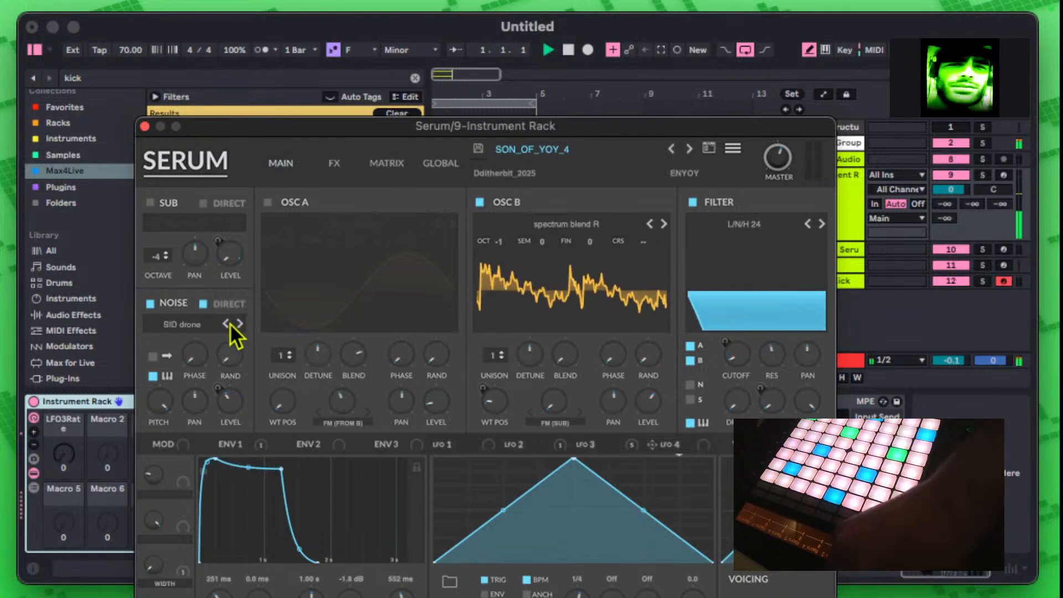
click(227, 324)
click(211, 324)
mouse_move(235, 354)
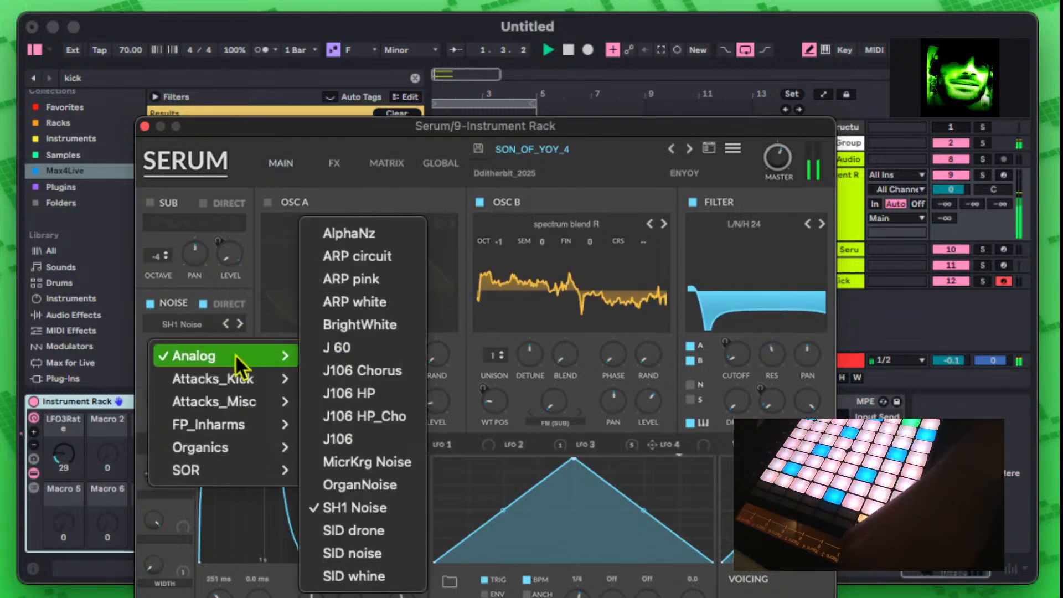
click(381, 238)
mouse_move(228, 404)
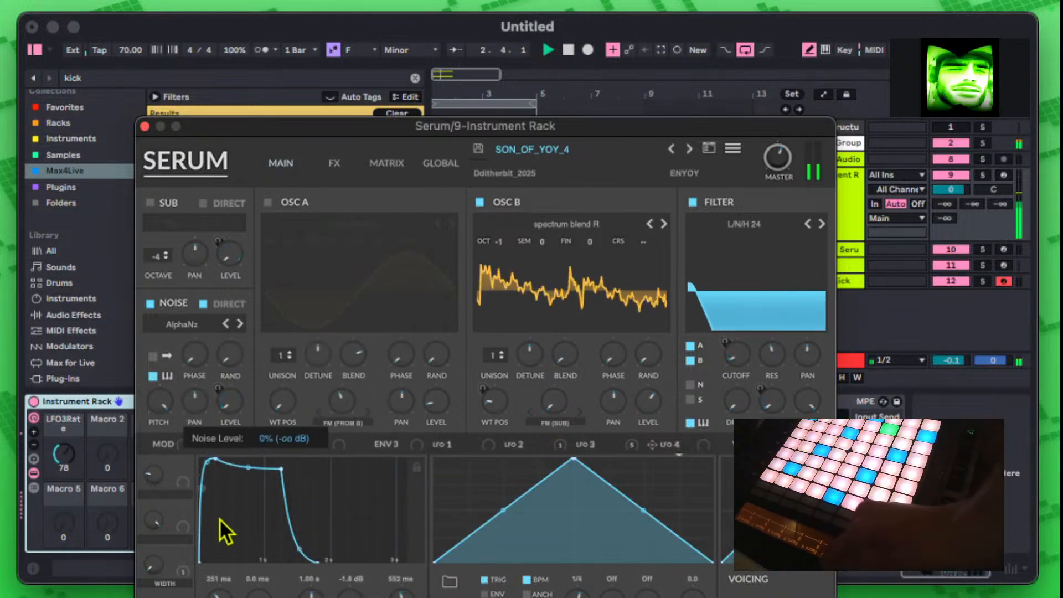
Step: Choose gtr mute 1 from the Attacks_Misc noise samples and raise the noise oscillator level
click(201, 323)
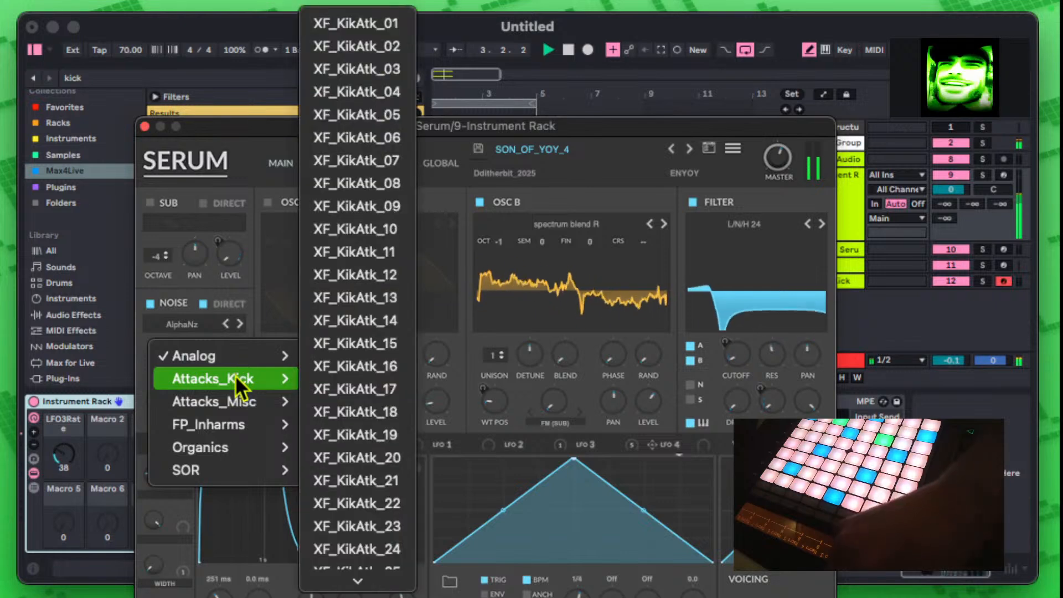
mouse_move(238, 405)
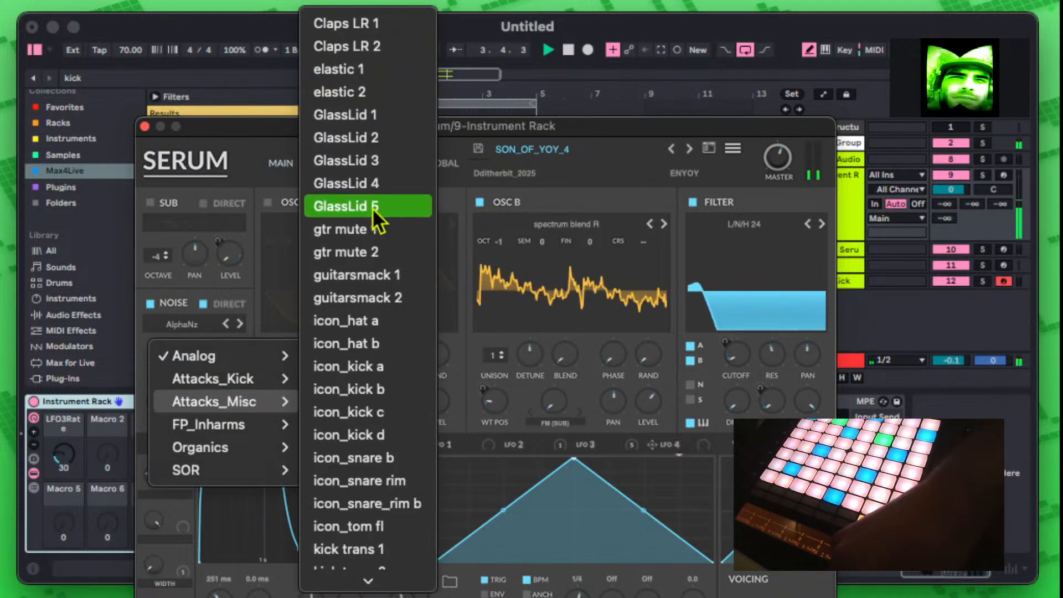
click(367, 238)
drag(243, 414, 237, 327)
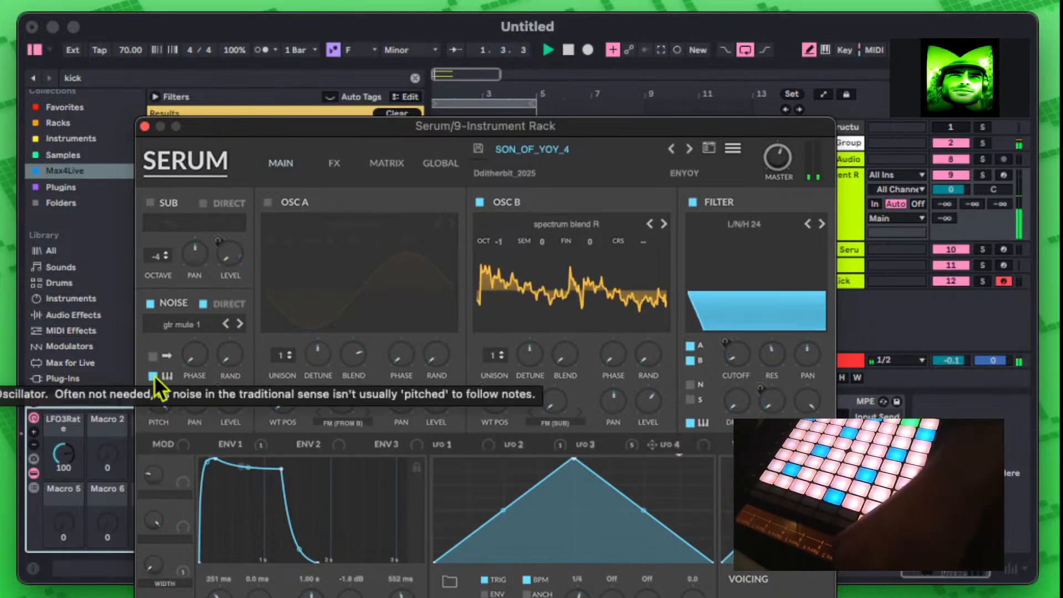
Step: Switch the gtr mute 1 noise sample to one-shot playback and raise the noise oscillator level
click(156, 359)
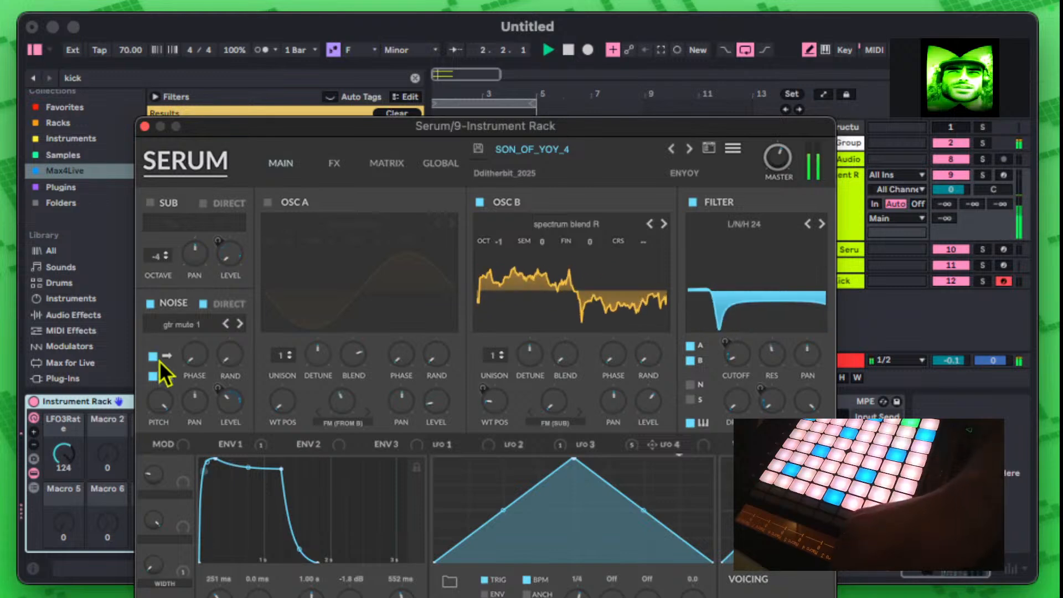
drag(161, 388, 162, 581)
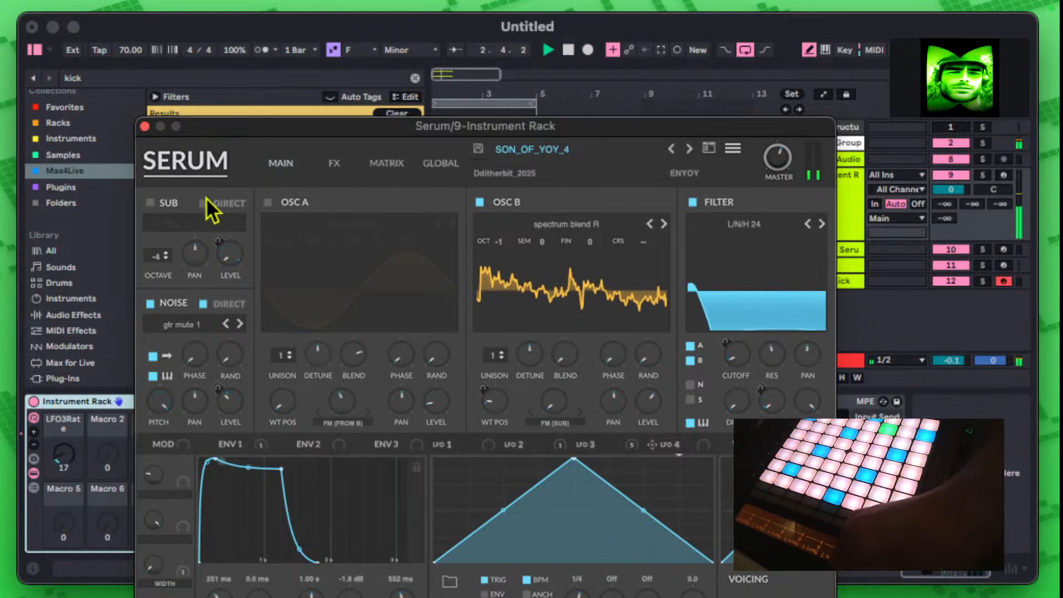
drag(250, 393, 258, 314)
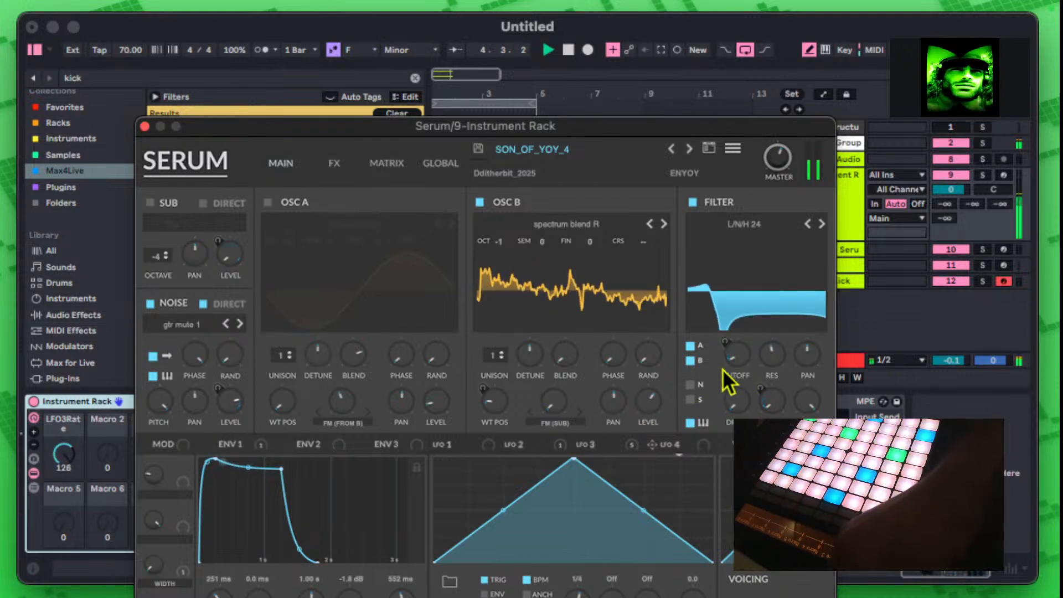
Step: Show LFO 3, lower Serum's filter cutoff to about 115 Hz and adjust oscillator B's wavetable position
drag(498, 410, 505, 350)
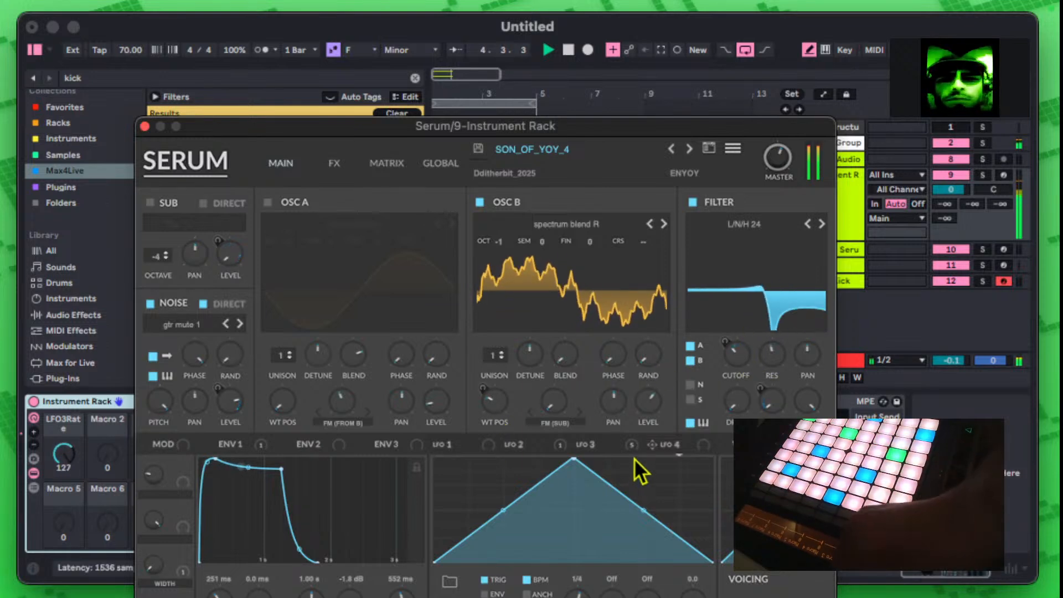
click(590, 444)
drag(731, 346, 727, 390)
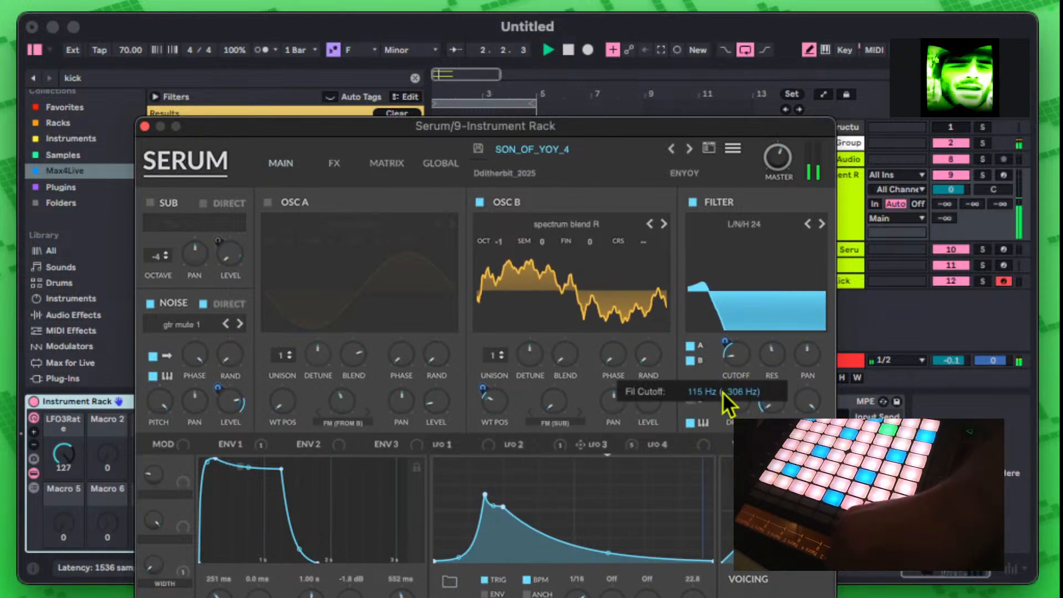
drag(500, 403, 497, 434)
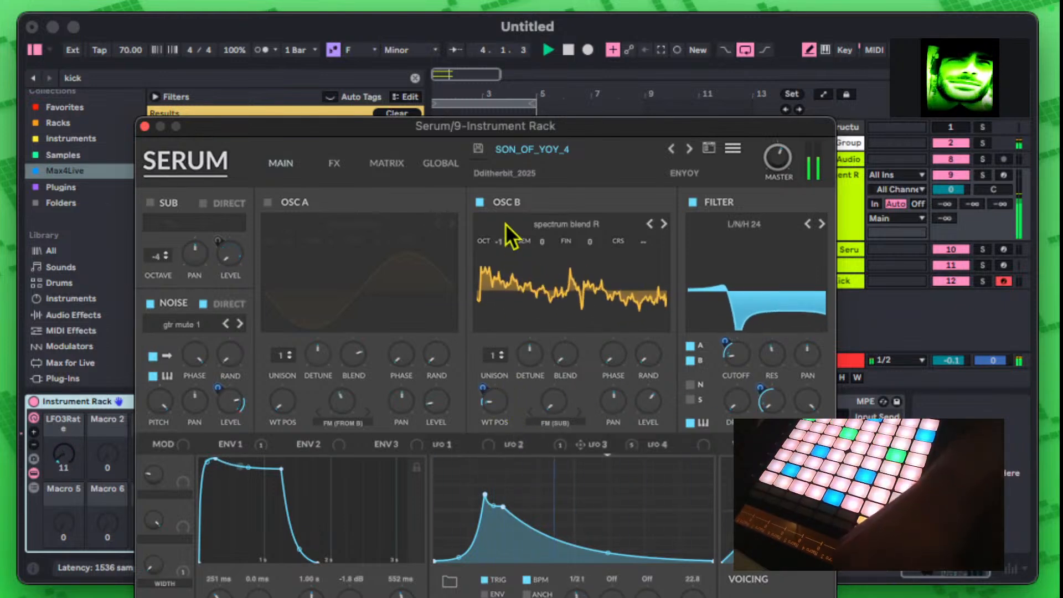
drag(498, 258, 499, 245)
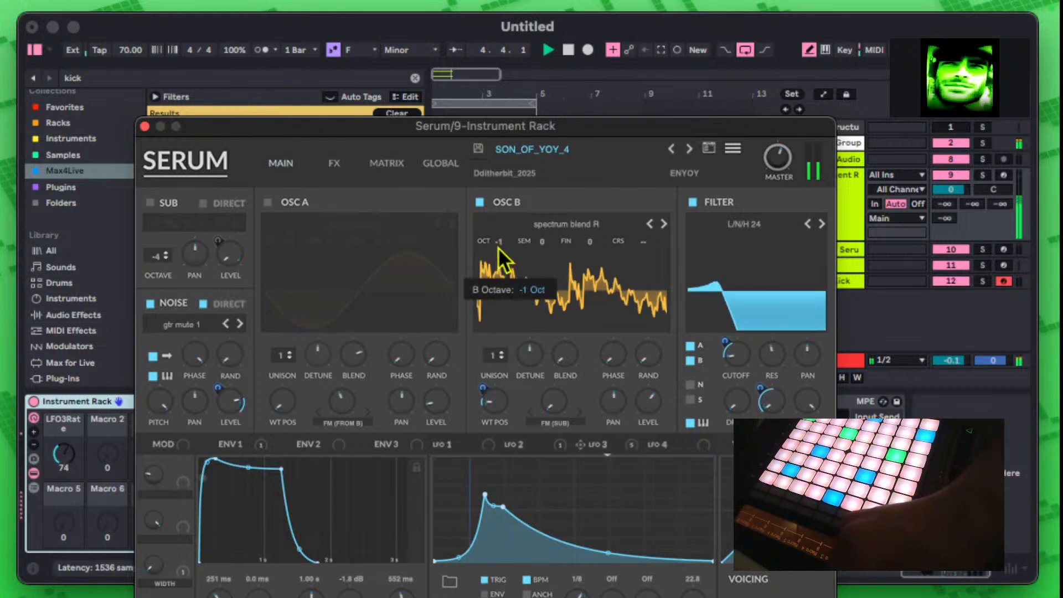
Step: Turn on Serum's sub oscillator, set its octave to -1 and try out its level
click(159, 205)
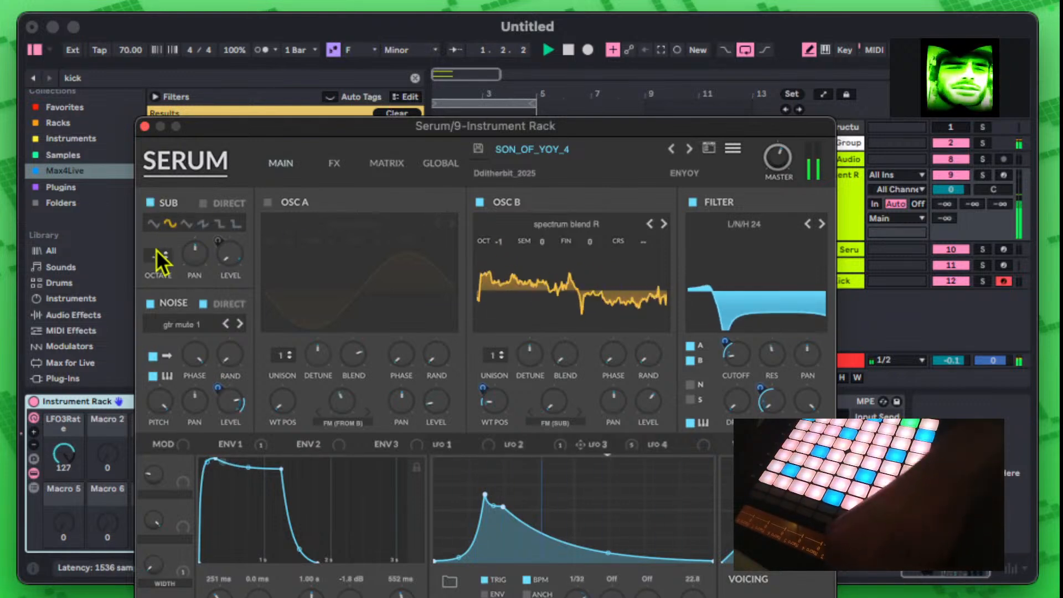
mouse_move(159, 254)
mouse_move(161, 260)
mouse_down()
mouse_move(164, 225)
mouse_move(166, 245)
mouse_up()
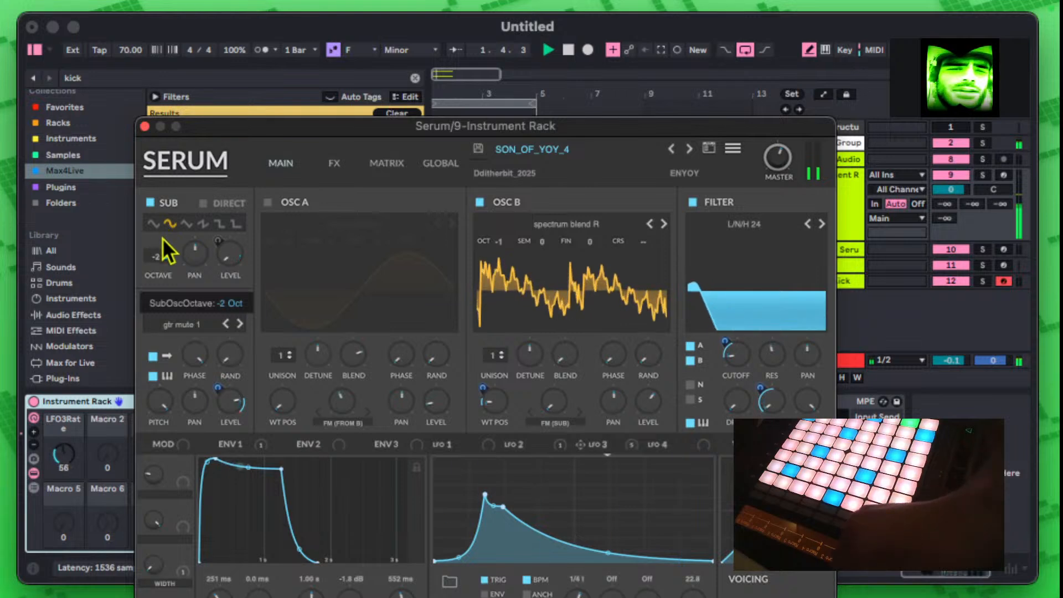
drag(230, 251, 233, 197)
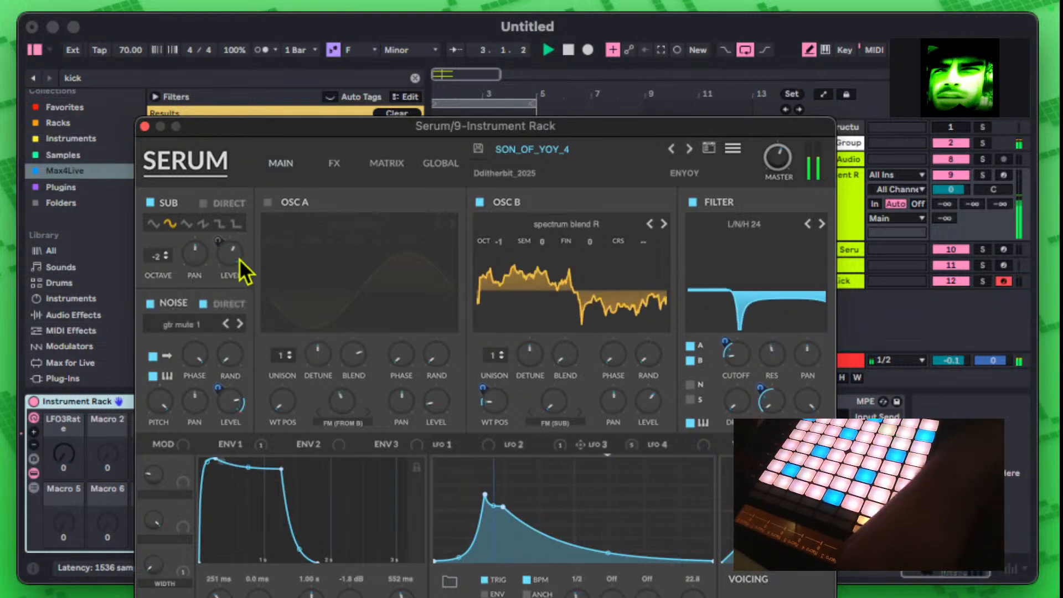
drag(157, 254, 173, 206)
mouse_move(165, 249)
mouse_down()
mouse_move(162, 261)
mouse_move(164, 245)
mouse_up()
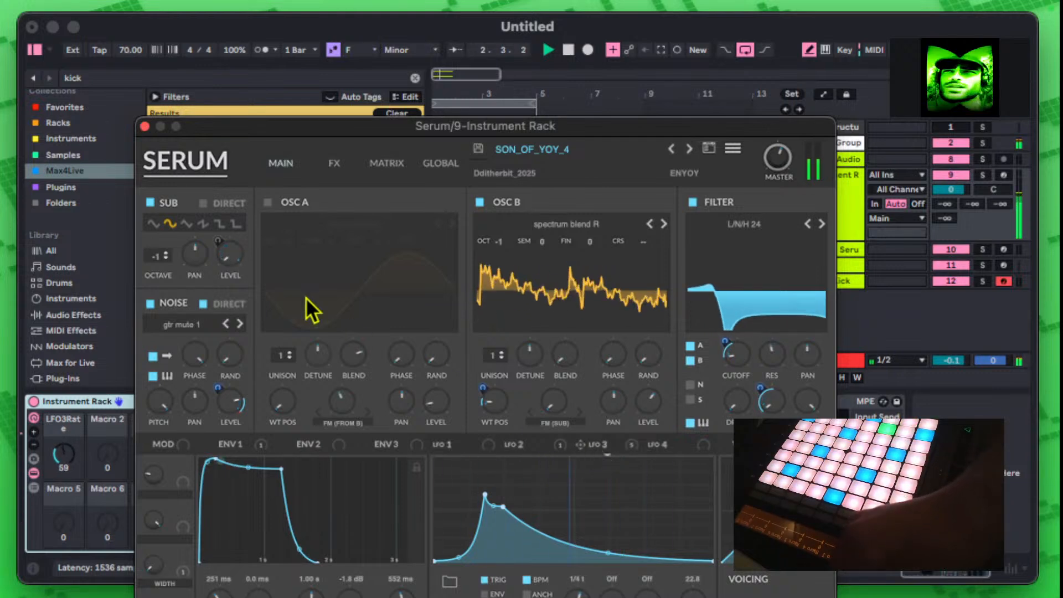
Step: Remove all modulators from the sub oscillator level and assign LFO 3 to it
click(463, 444)
click(513, 446)
click(582, 446)
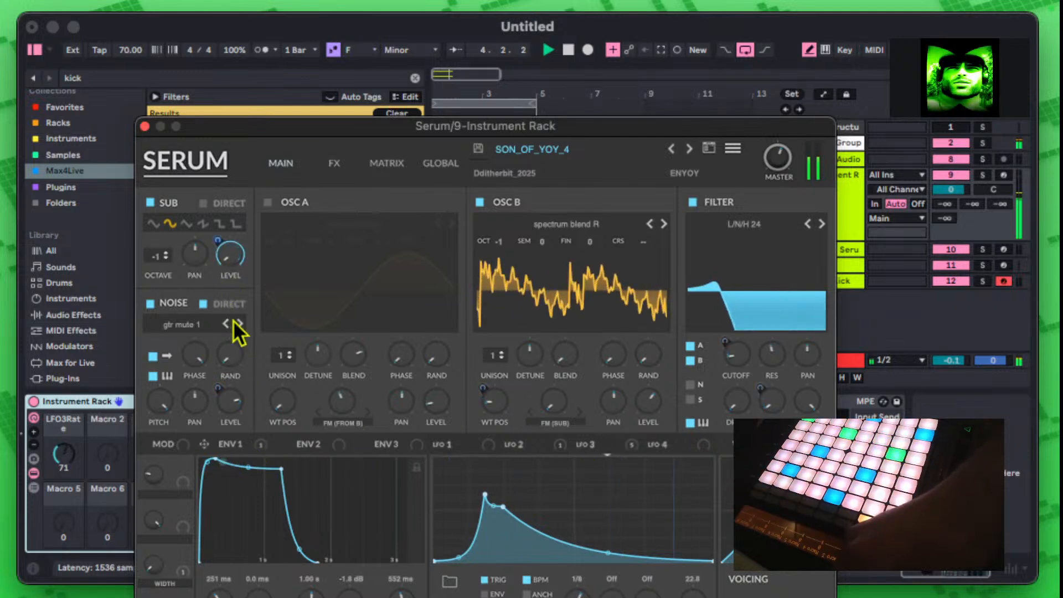
drag(216, 239, 229, 251)
right_click(229, 251)
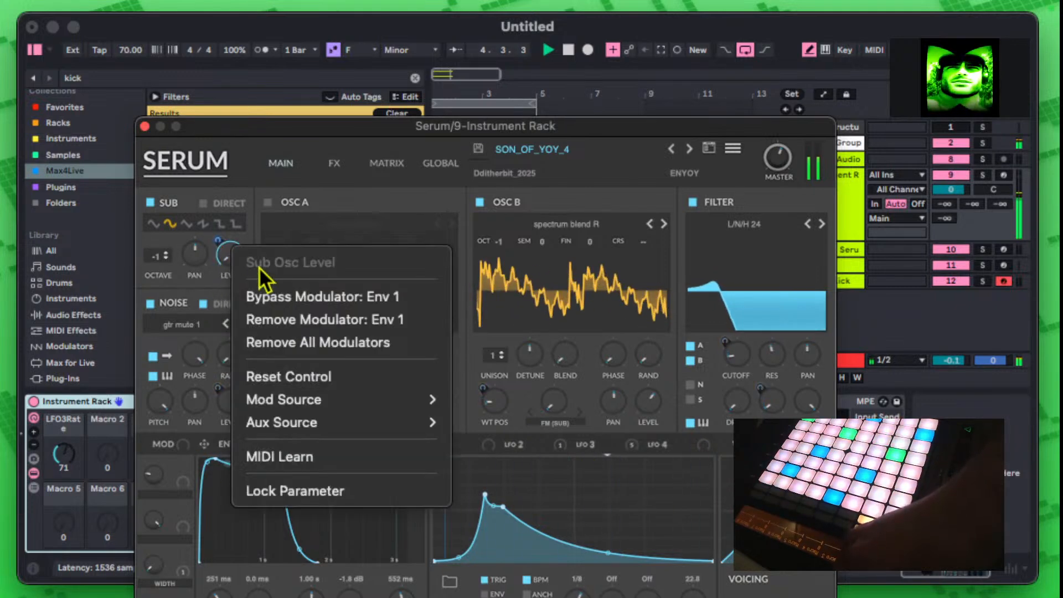
click(289, 340)
drag(591, 444, 227, 224)
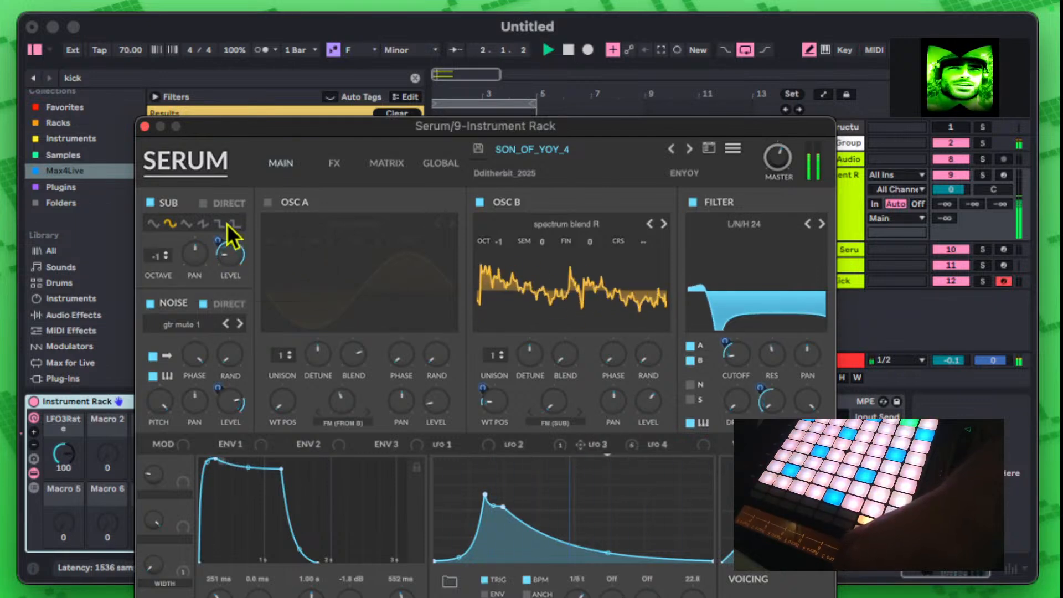
Step: Set the sub oscillator to the sine waveform at octave -3 and adjust its level
drag(157, 255, 159, 280)
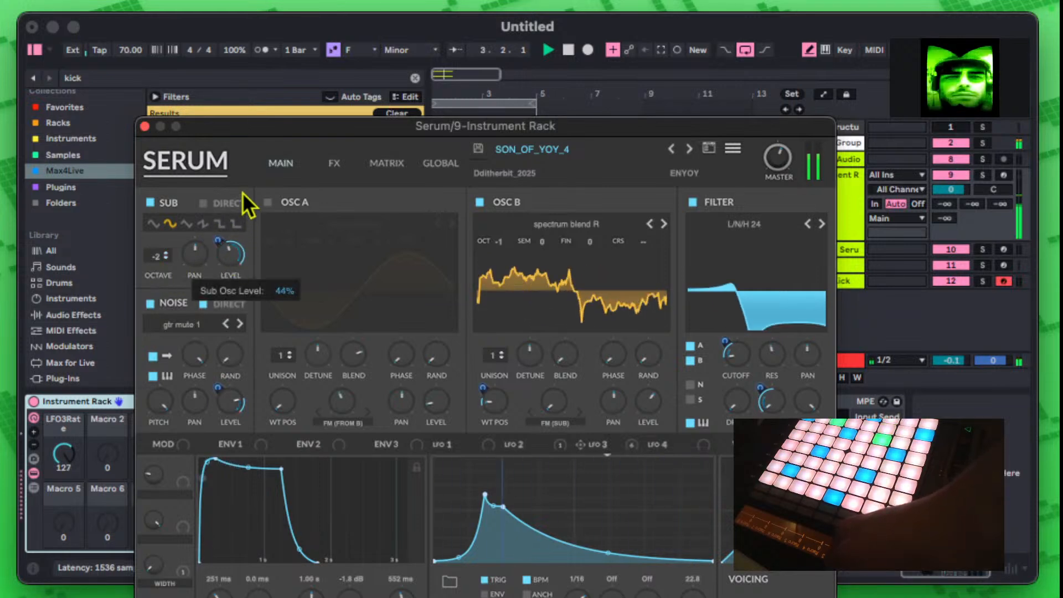
click(151, 223)
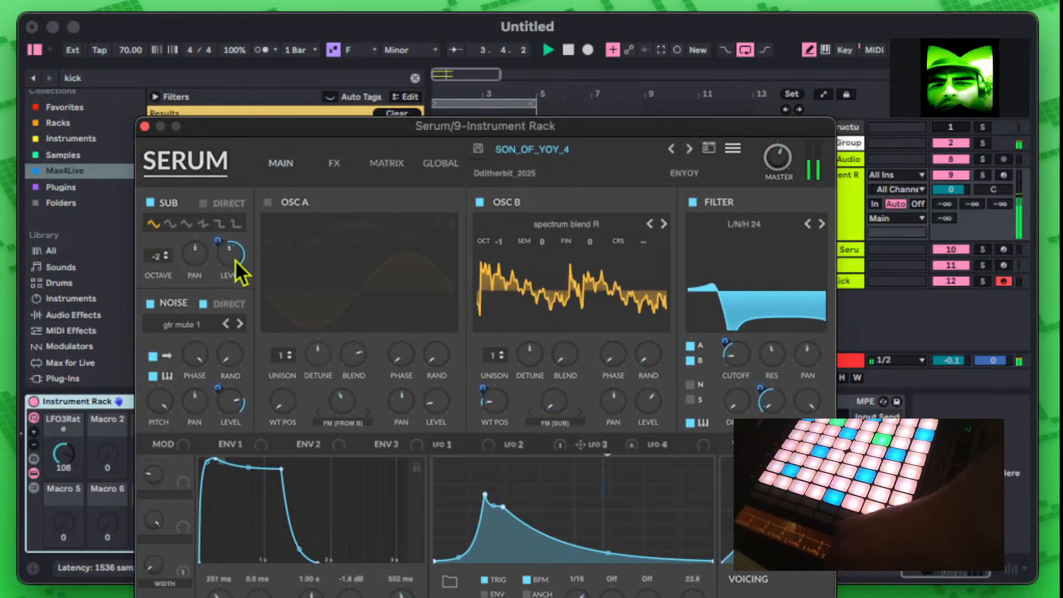
drag(235, 260, 224, 297)
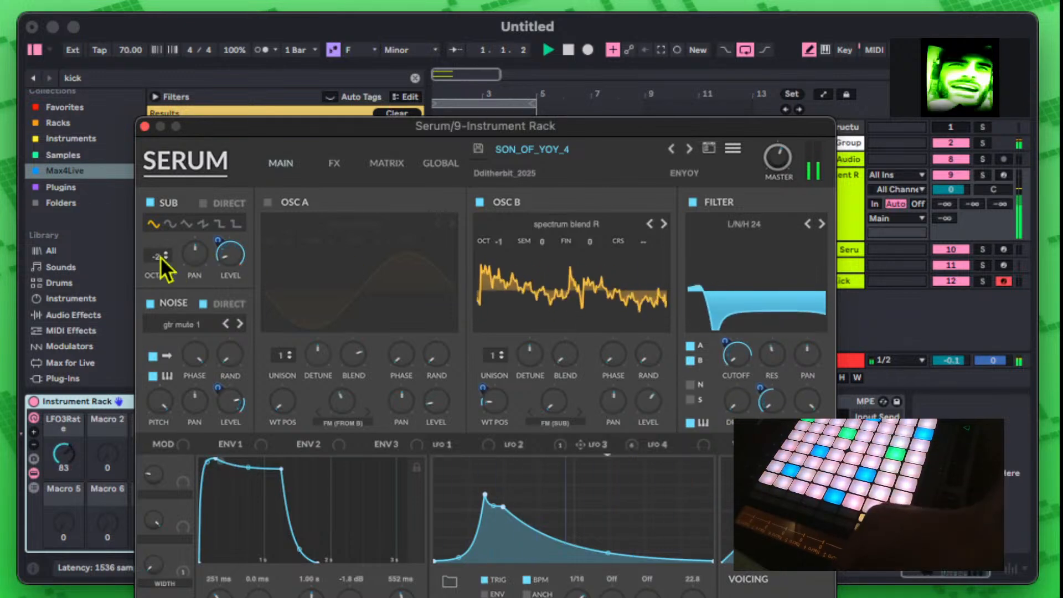
drag(151, 257, 152, 264)
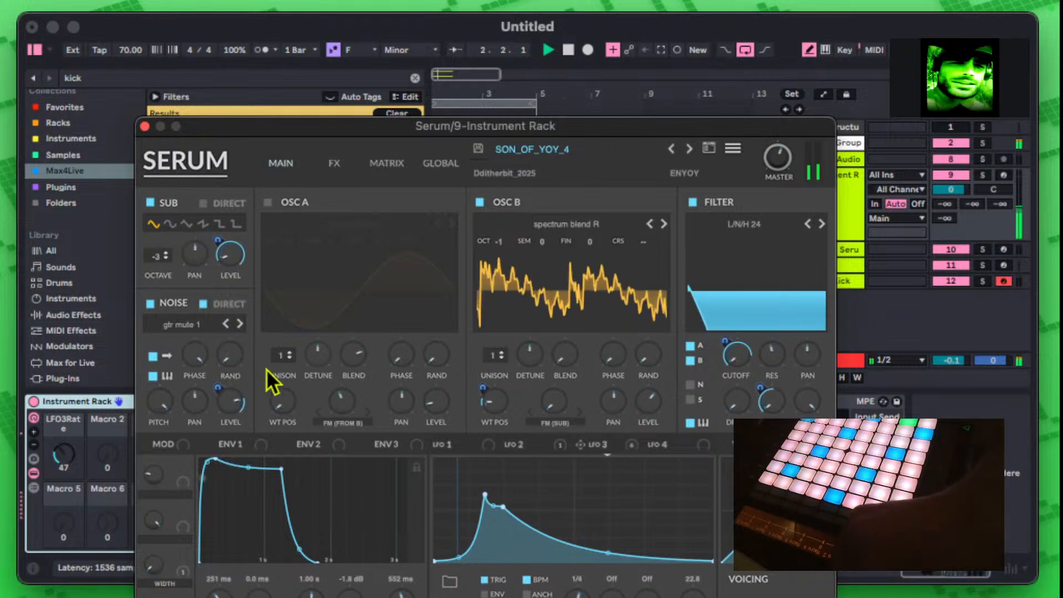
Step: Adjust the LFO 3 modulation depths on the noise level, filter cutoff and oscillator B's wavetable position
drag(226, 415, 227, 589)
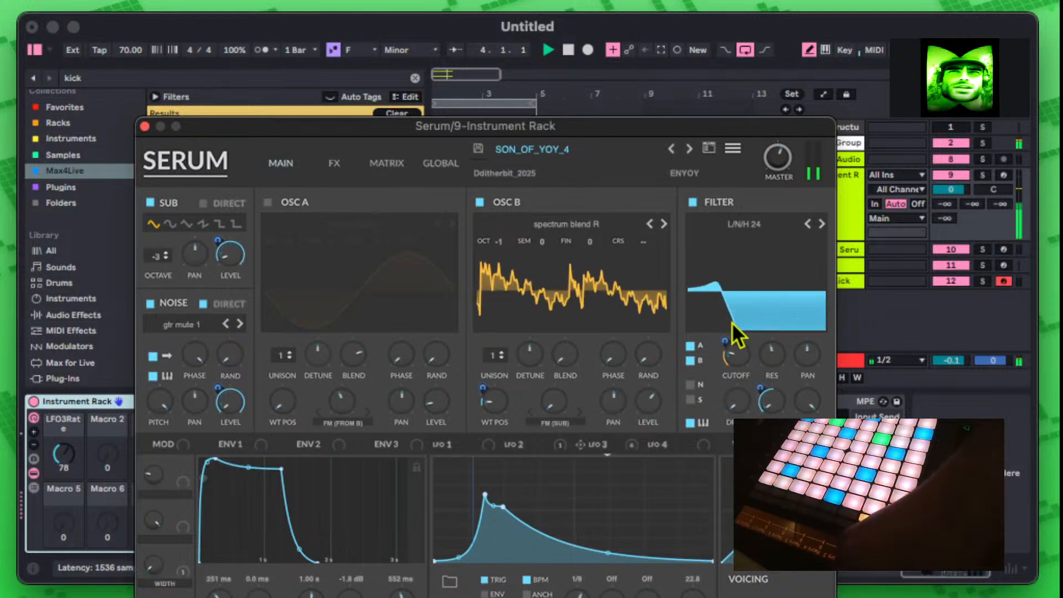
drag(722, 339, 729, 175)
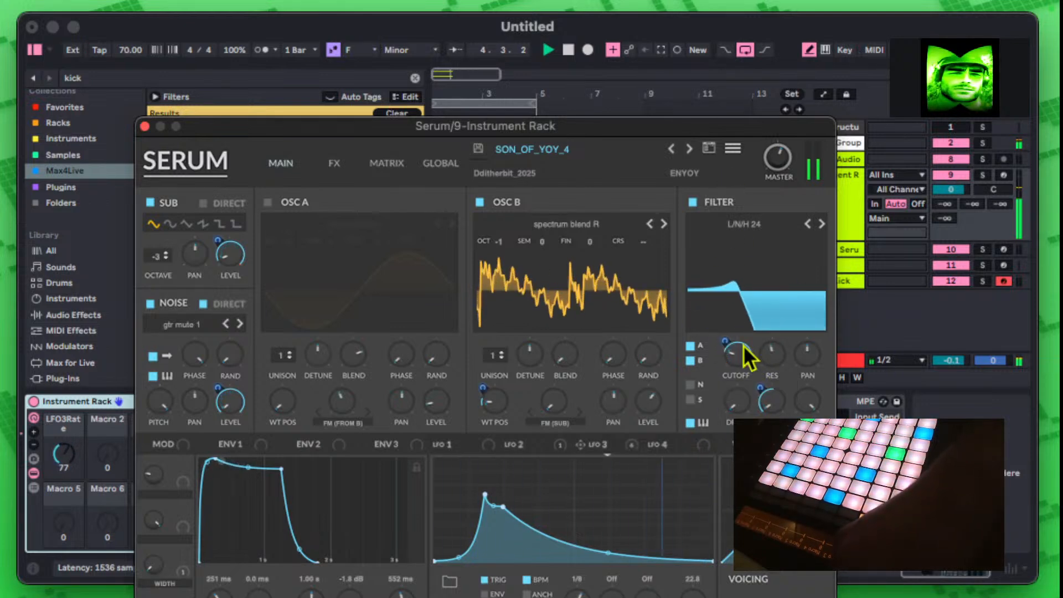
drag(721, 125, 604, 71)
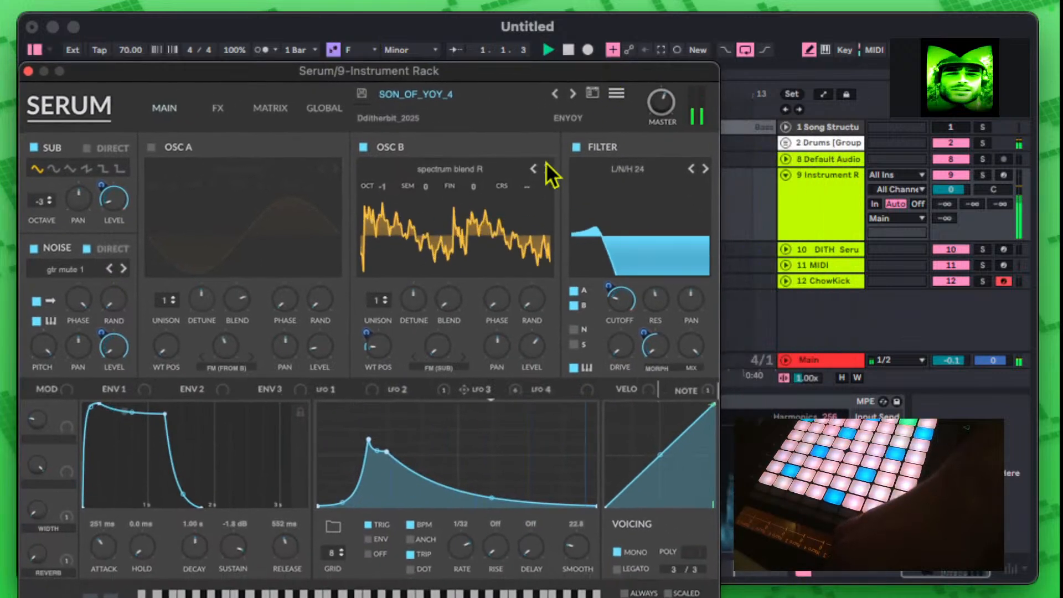
drag(386, 341, 407, 296)
drag(364, 332, 378, 413)
Step: Move the Serum window out of the way to uncover track 9's device chain
click(801, 430)
drag(695, 75, 181, 276)
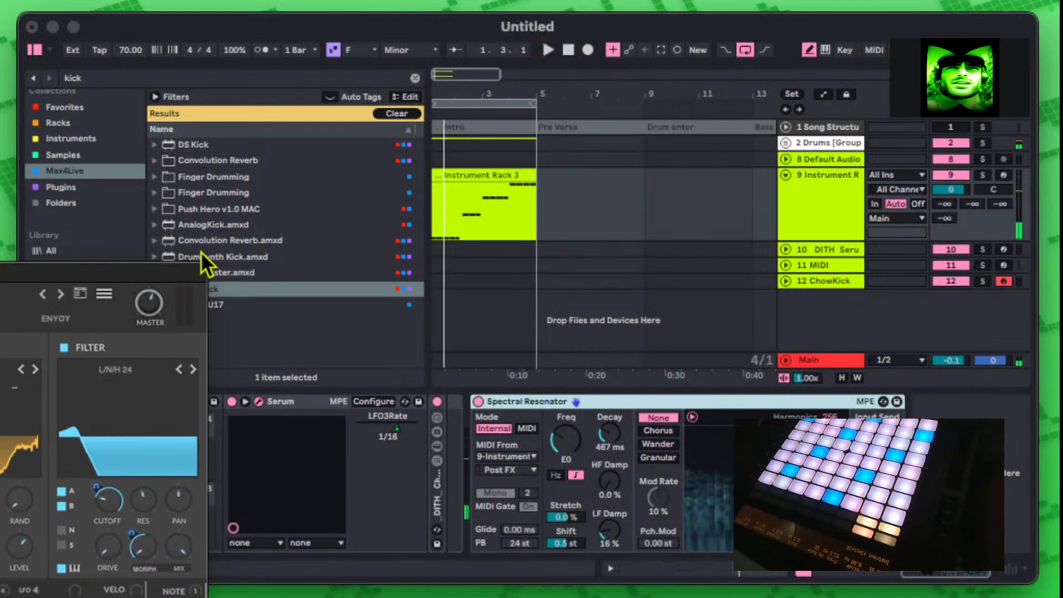
drag(148, 273, 0, 119)
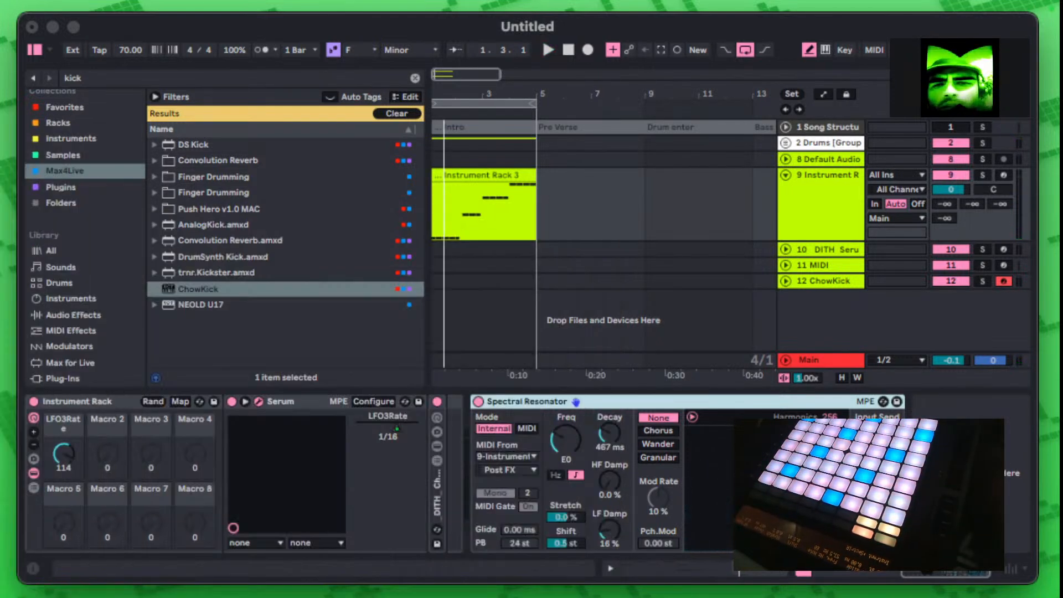
Step: Unfold the _DITH_ Channel Default rack on track 9, show its devices and turn on the FreeGmon device
double_click(438, 500)
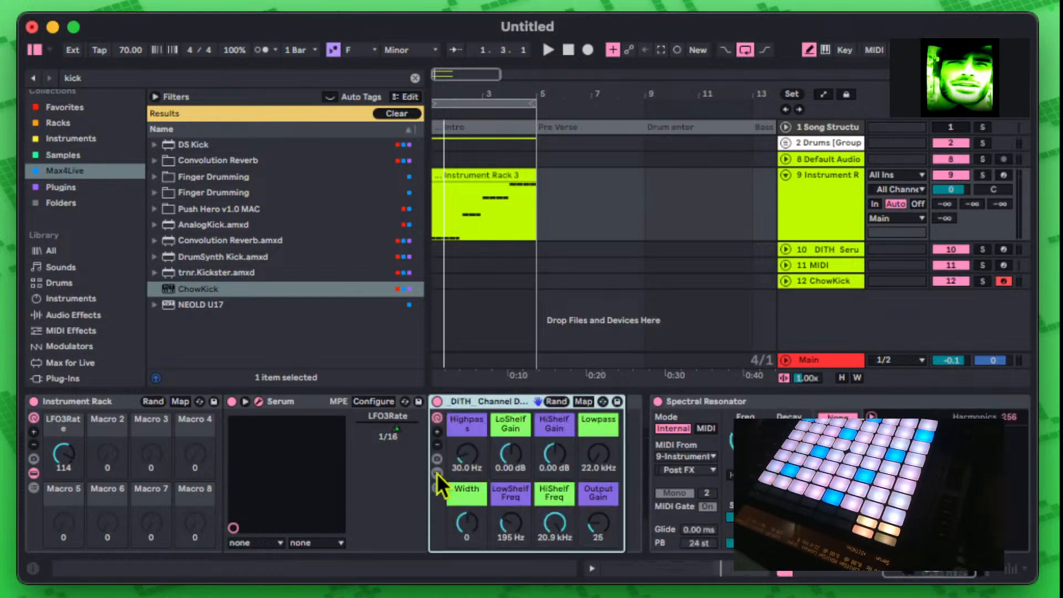
click(437, 473)
scroll(624, 469, right, 3)
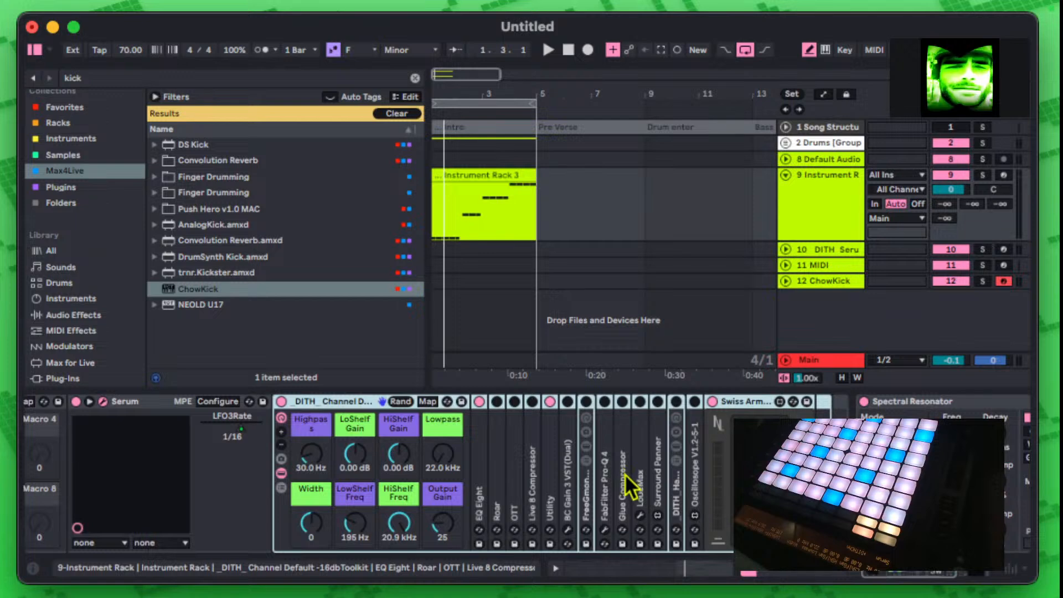
click(589, 499)
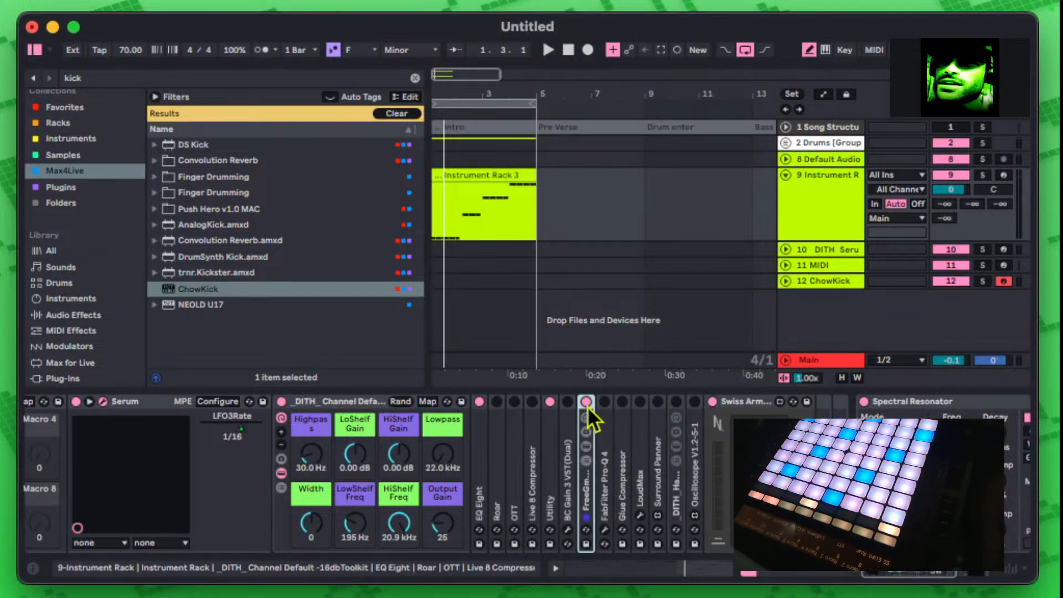
Step: Unfold the FreeGmono/stereo rack and its Sonalksis FreeG Mono device, and set the rack's Gain macro to 60
double_click(588, 507)
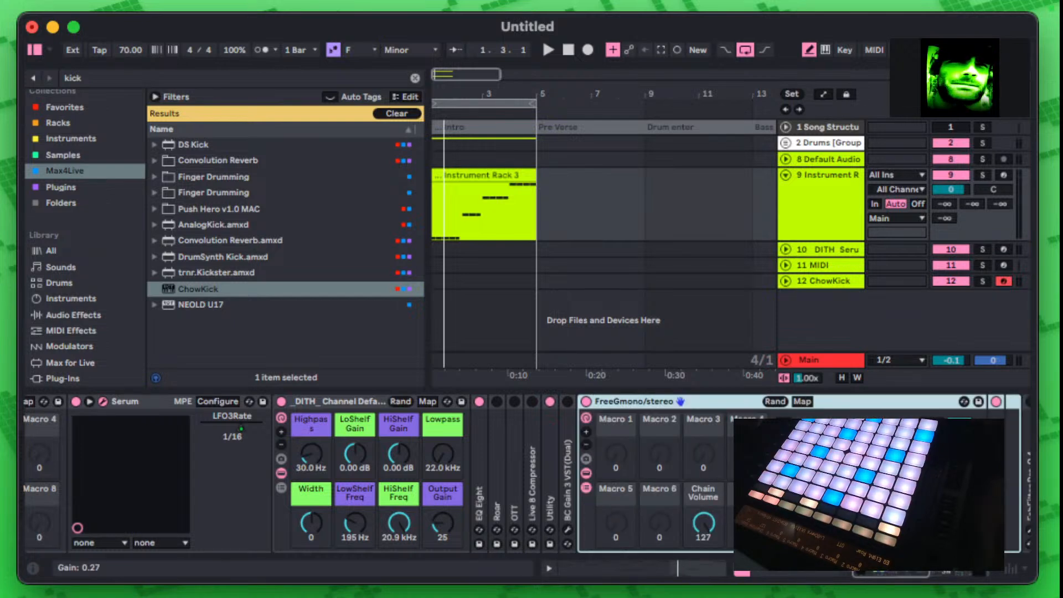
double_click(748, 523)
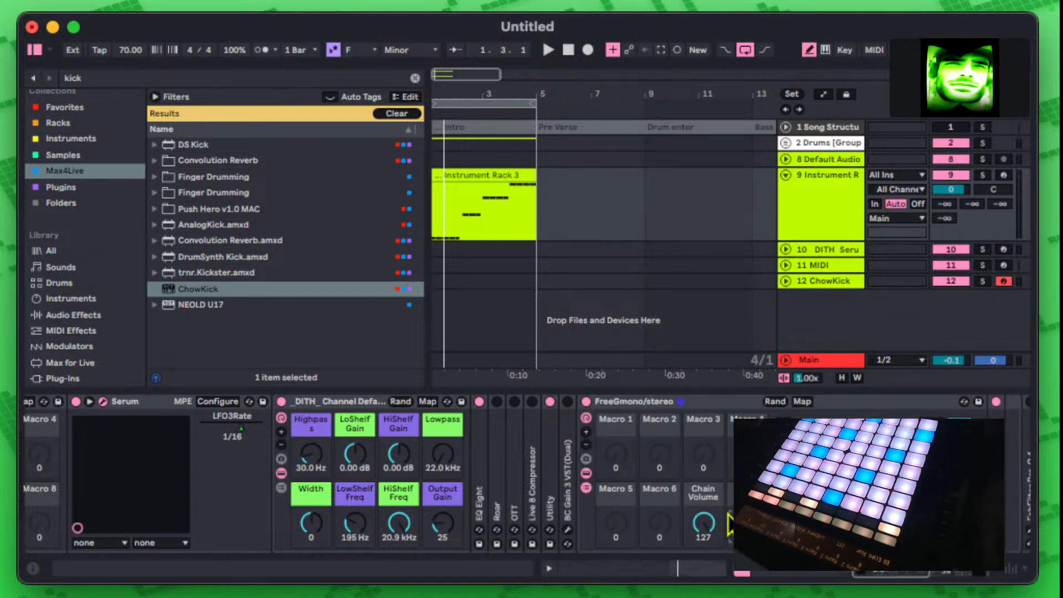
scroll(731, 523, right, 6)
double_click(680, 500)
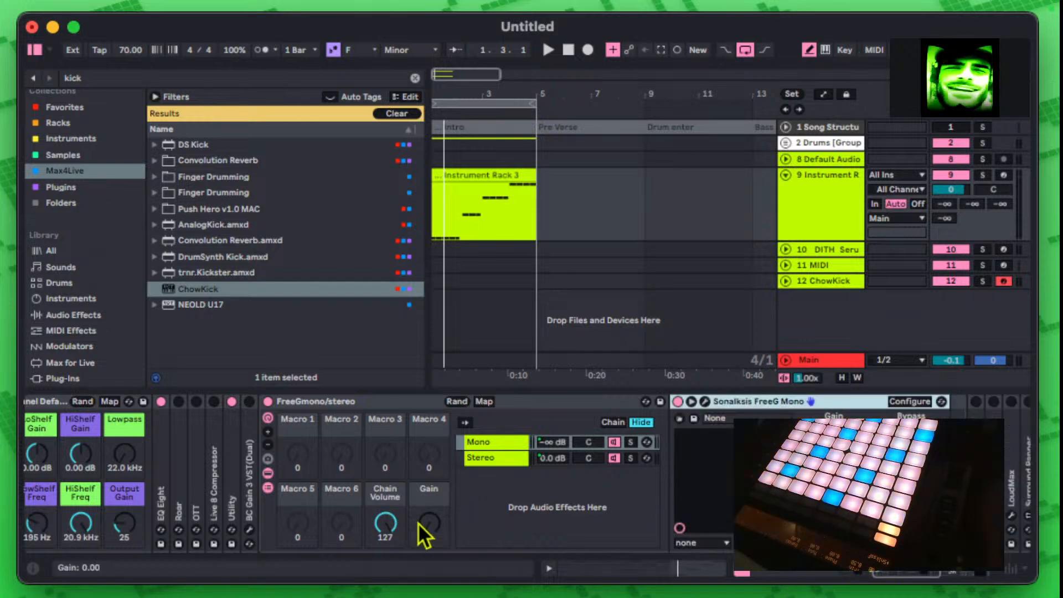
drag(420, 534, 419, 528)
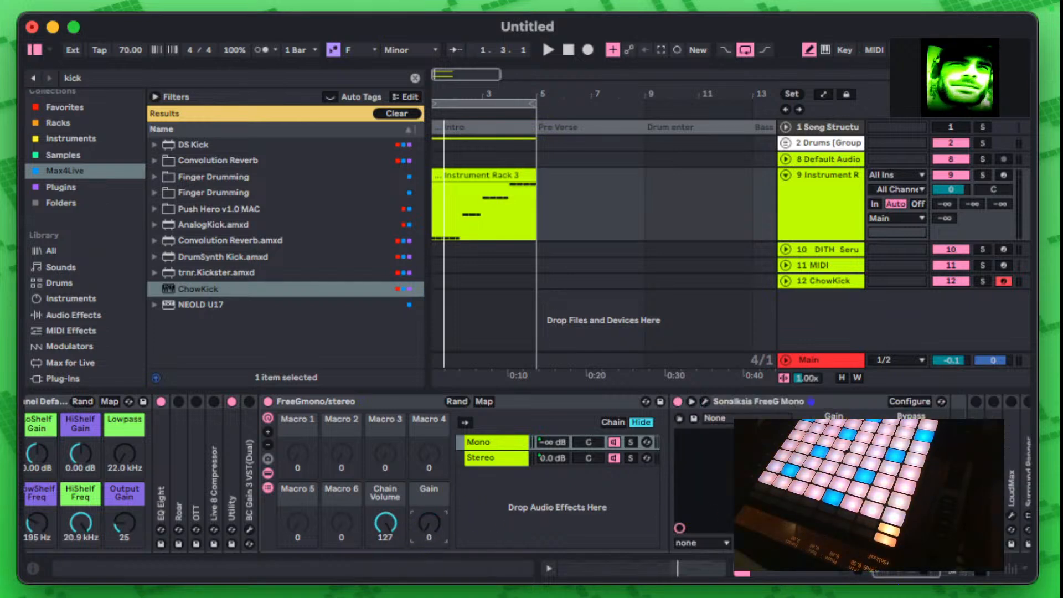
drag(434, 523, 434, 498)
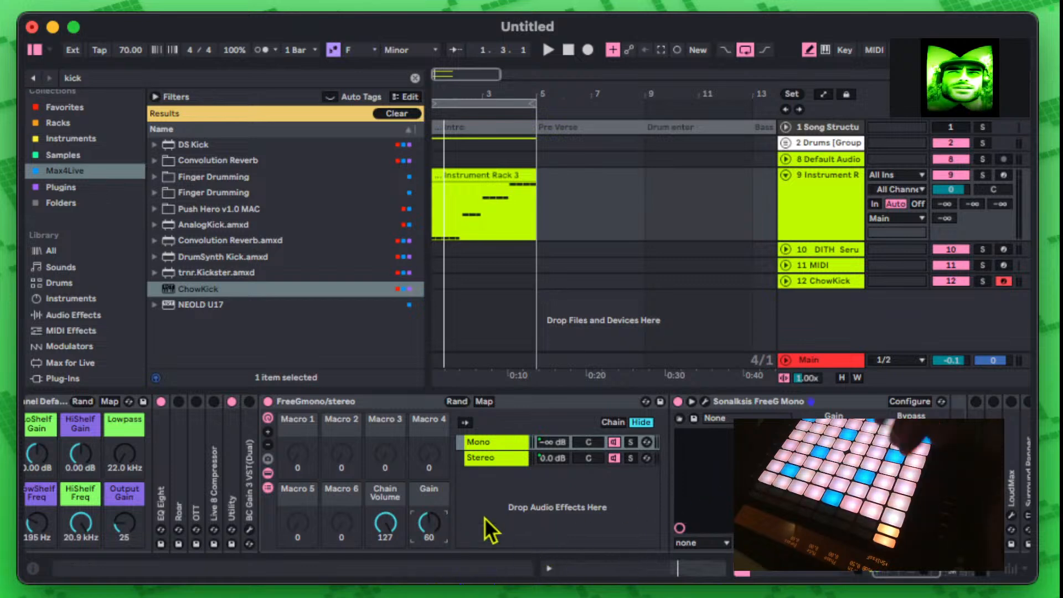
Step: Play the loop, check the level meter in the Sonalksis FreeG Mono window, and look over track 9's device chain
key(space)
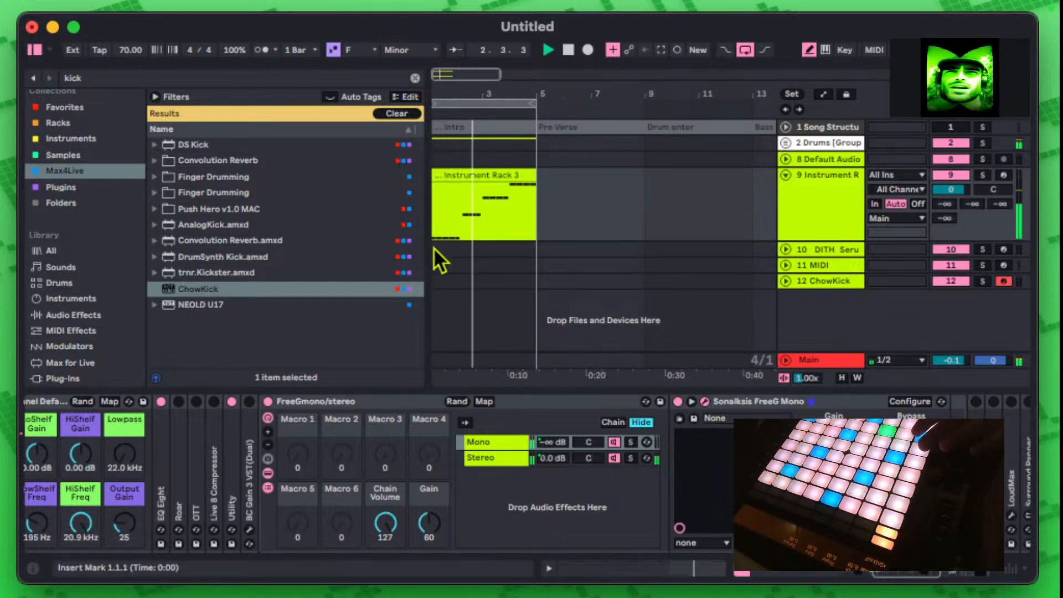
drag(435, 1, 422, 52)
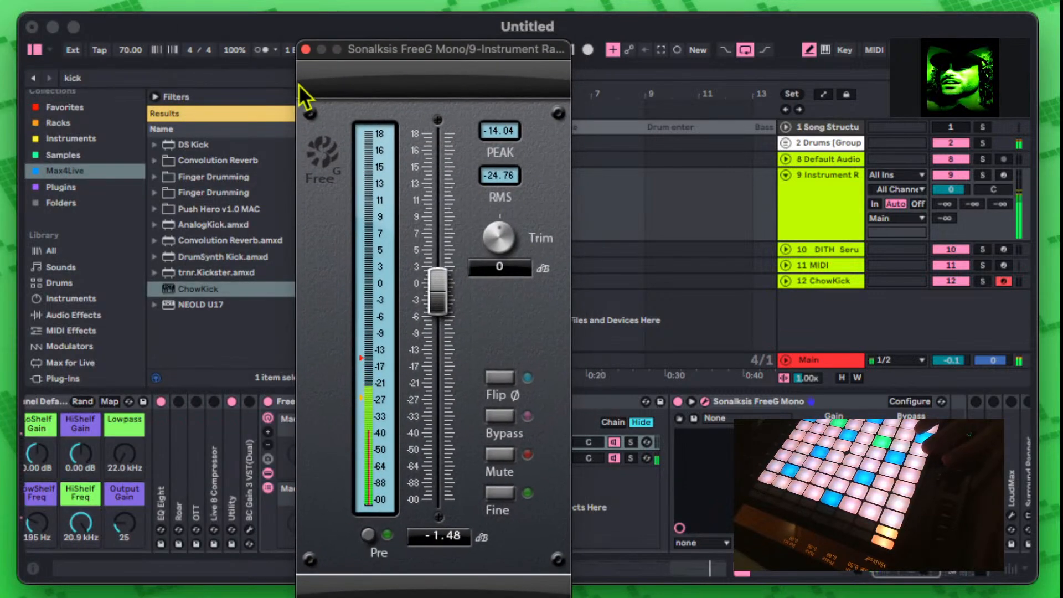
click(306, 50)
scroll(474, 459, right, 10)
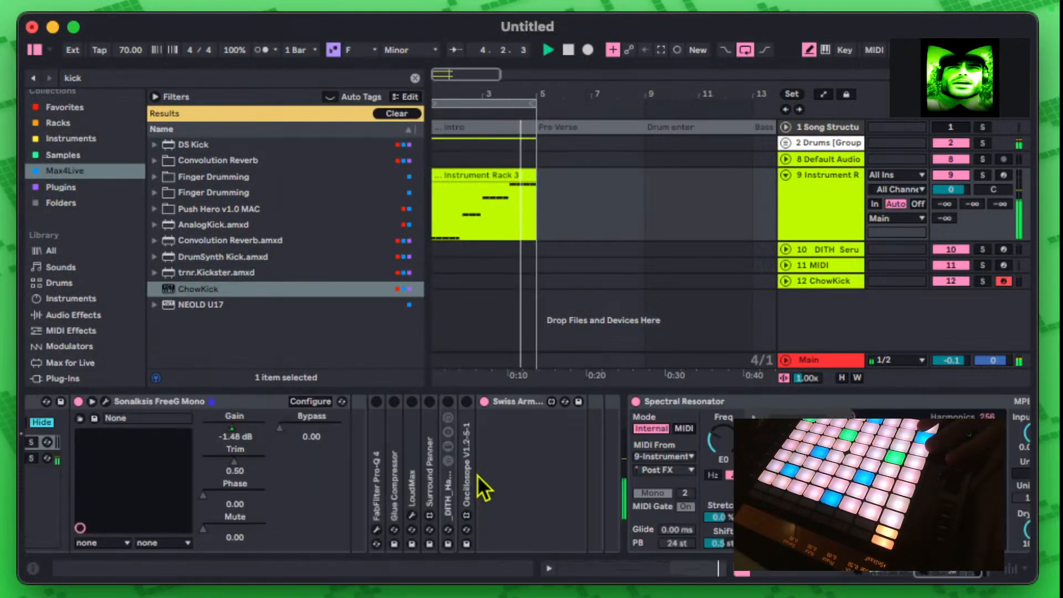
scroll(421, 470, left, 10)
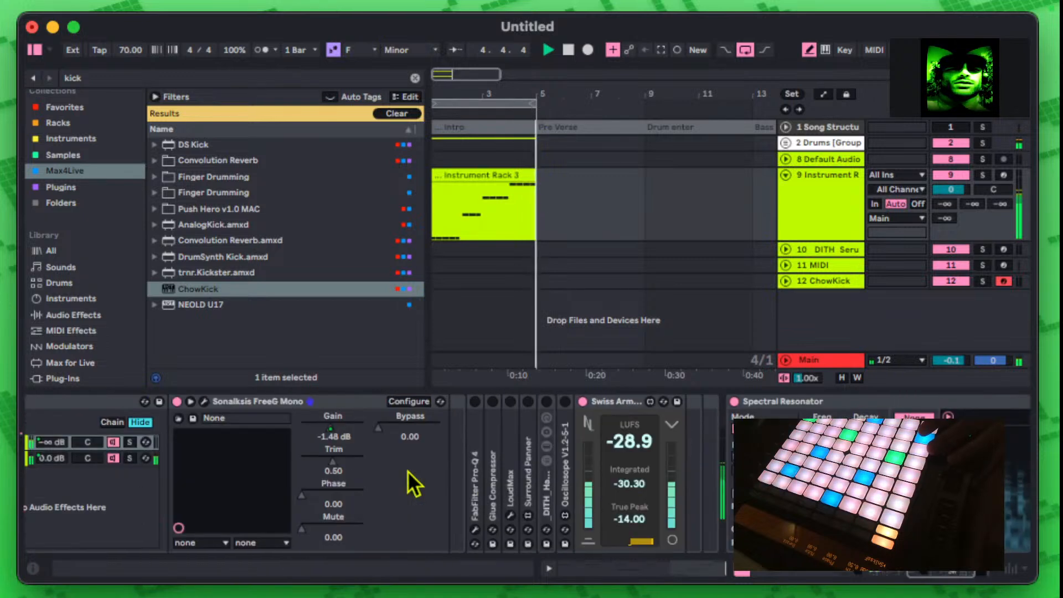
scroll(408, 471, left, 10)
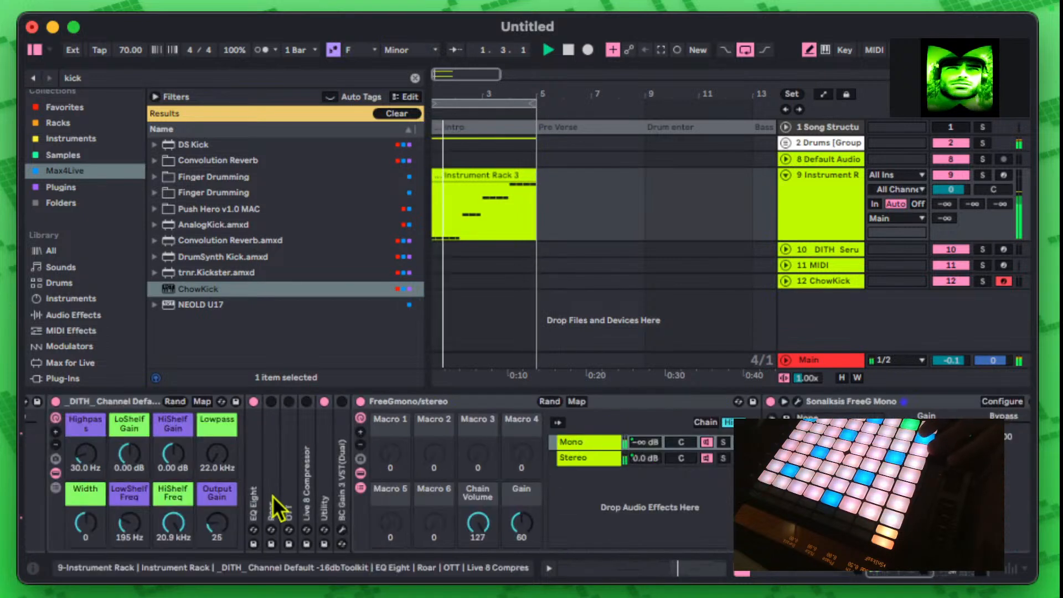
Step: Turn on and unfold Roar in the channel rack, and list its presets in hot-swap mode
double_click(272, 419)
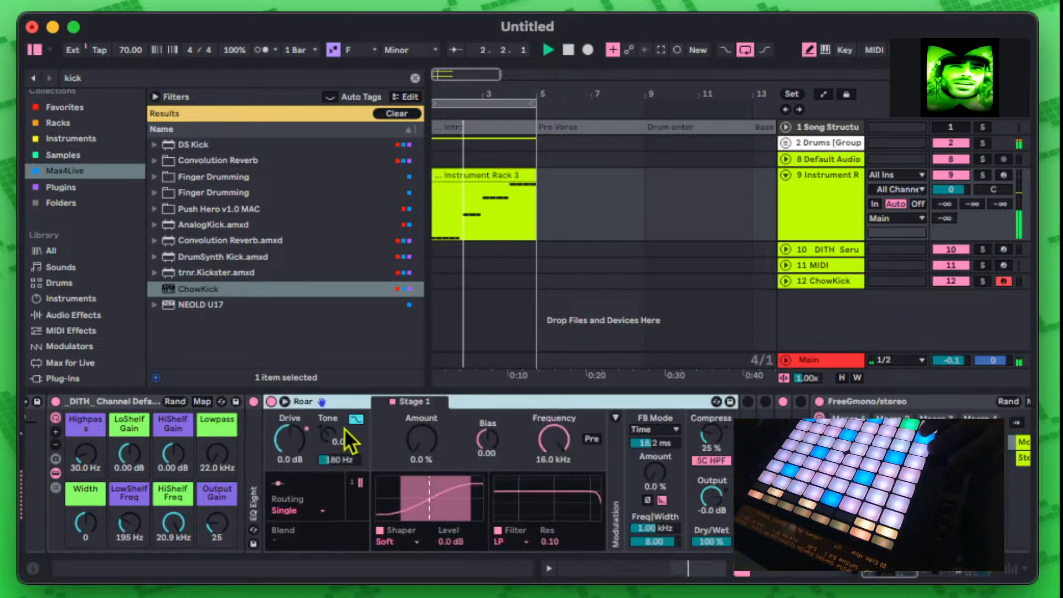
click(716, 402)
scroll(218, 305, down, 5)
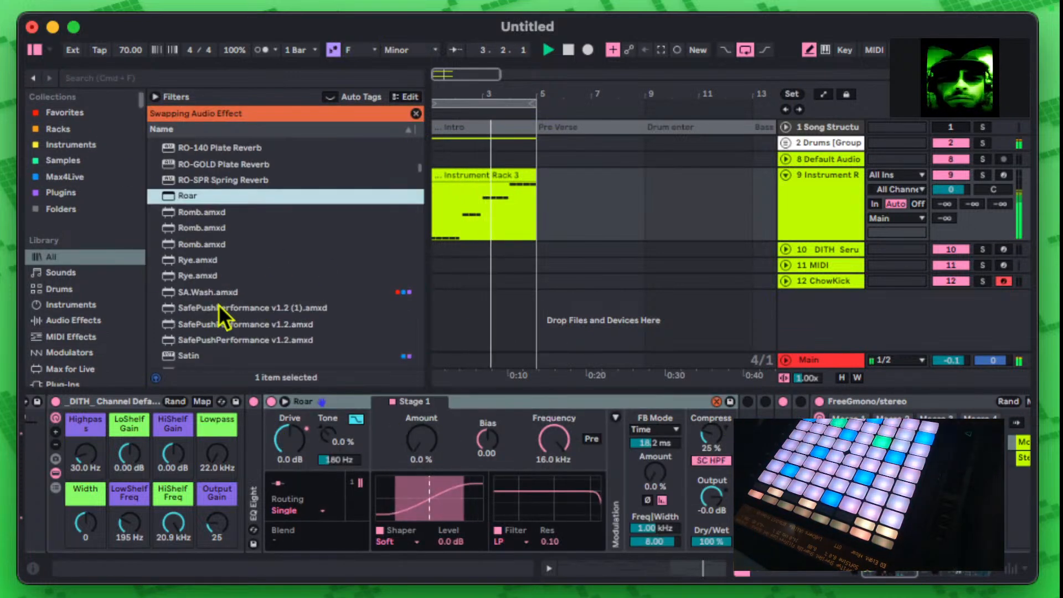
click(68, 321)
scroll(308, 233, down, 5)
scroll(244, 280, down, 8)
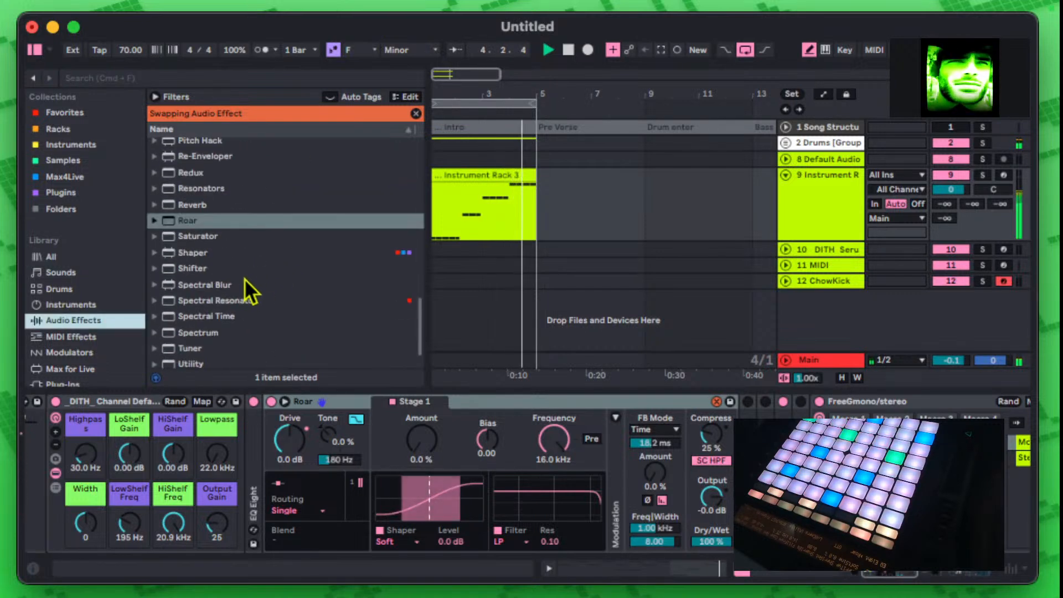
click(153, 221)
scroll(294, 313, down, 5)
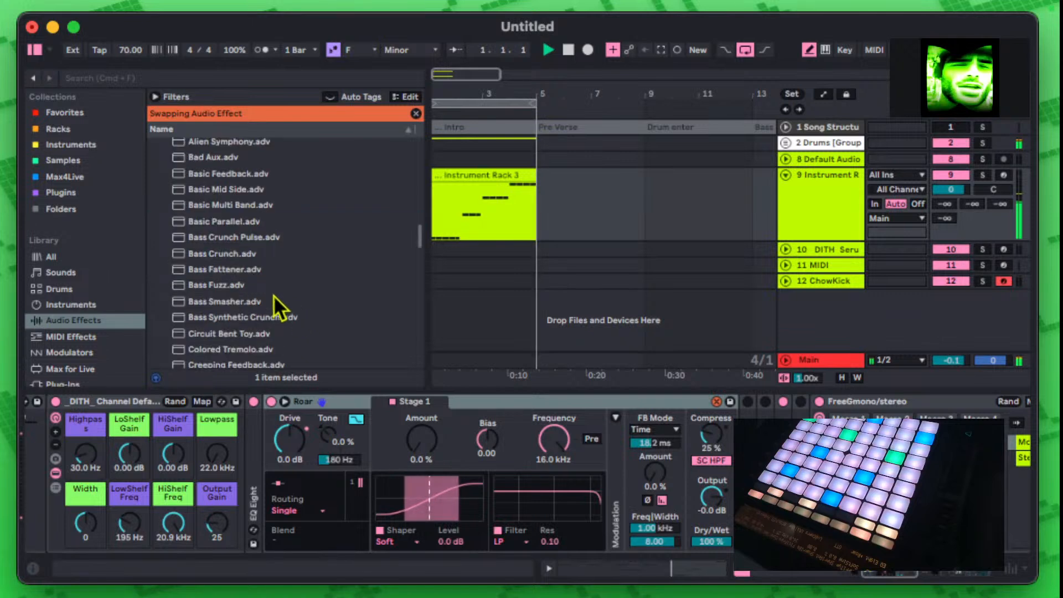
scroll(255, 264, up, 4)
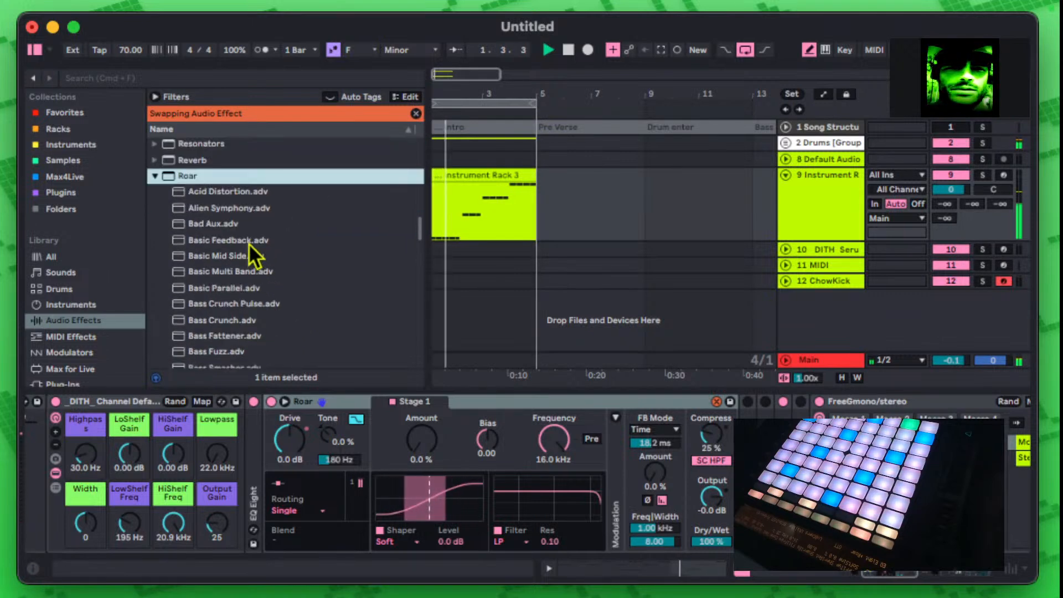
Step: Audition the Bass Fattener and Bass Fuzz presets on Roar and leave hot-swap mode
click(241, 336)
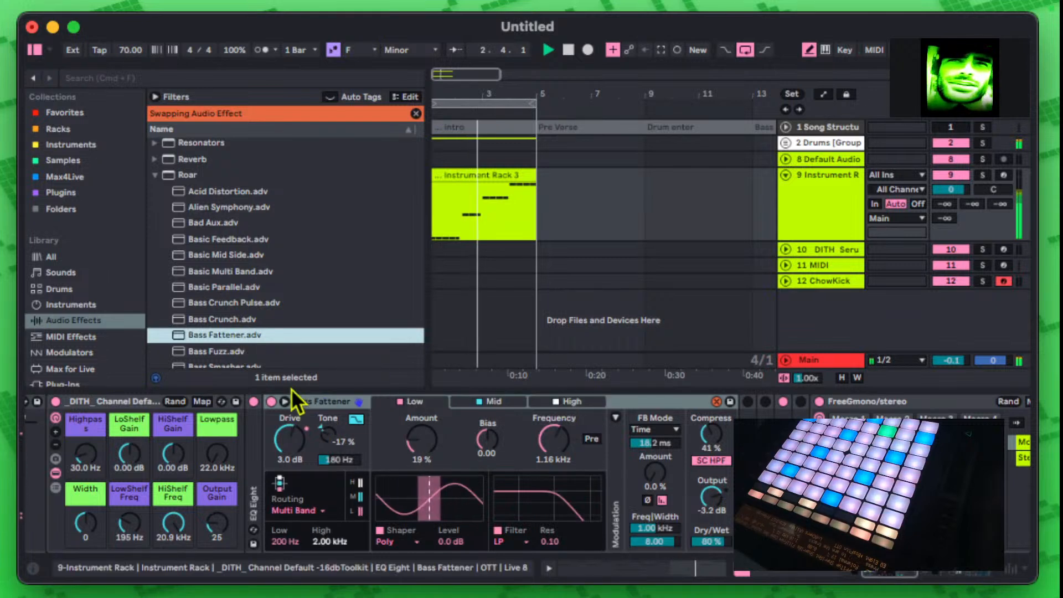
click(253, 352)
scroll(261, 310, down, 3)
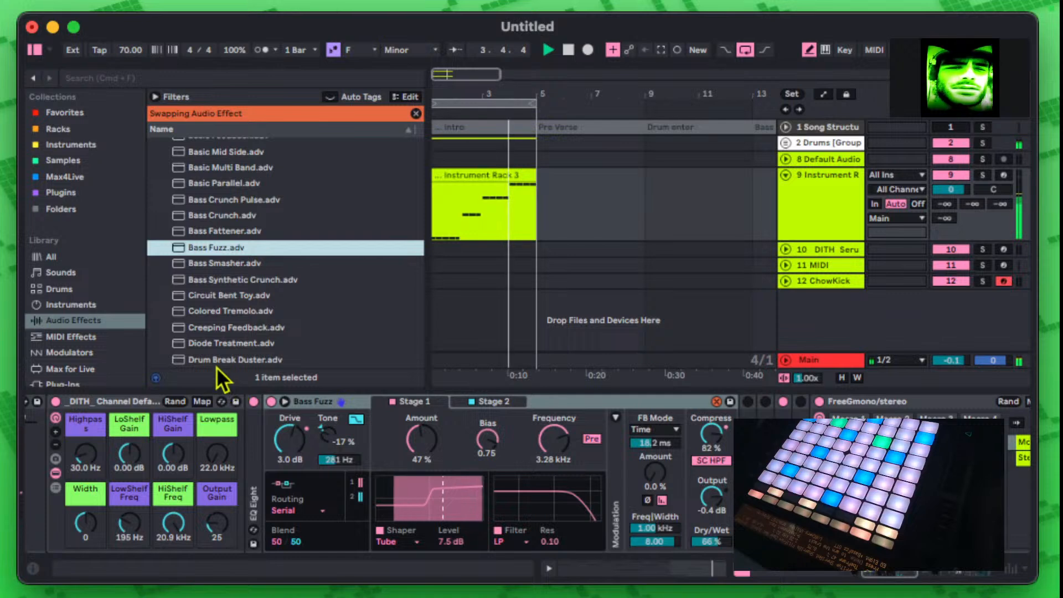
click(826, 178)
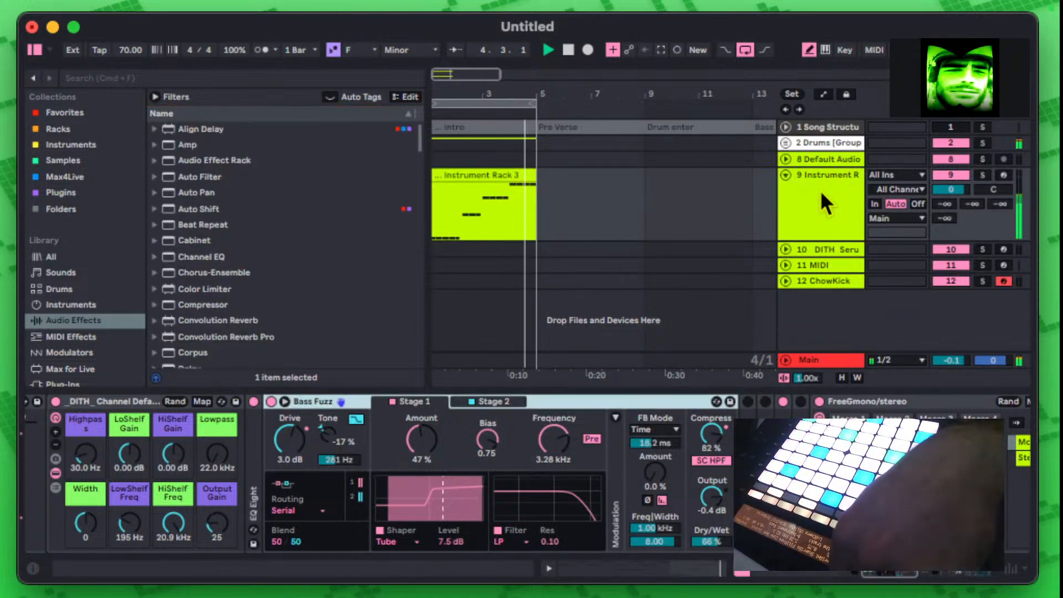
Step: Vary the Instrument Rack's LFO3Rate macro and the Bass Fuzz drive during playback, reaching 118 and 9.5 dB
scroll(277, 429, left, 5)
scroll(277, 430, left, 2)
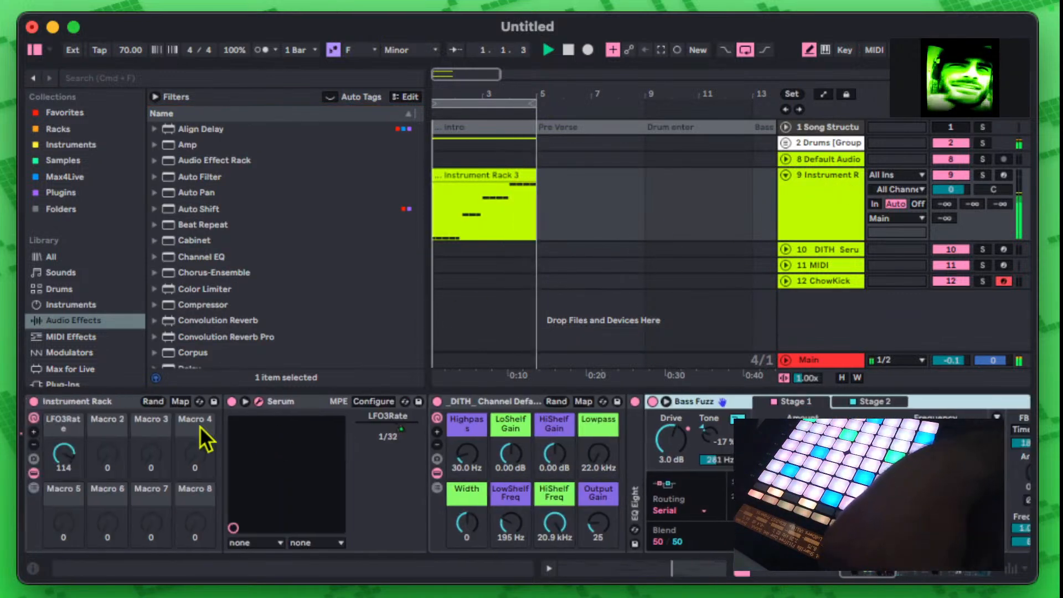
drag(66, 452, 66, 481)
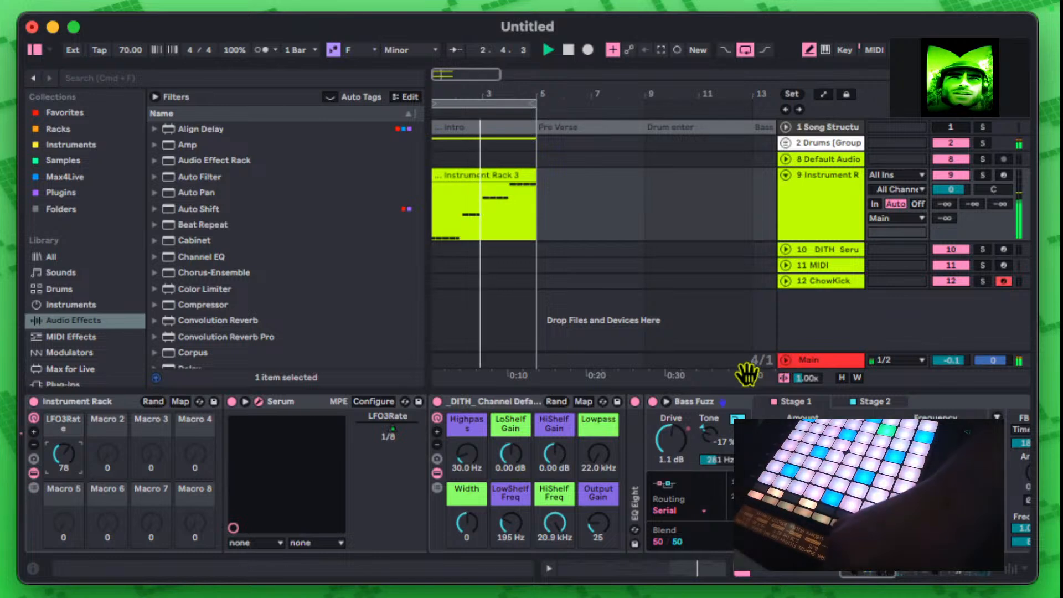
click(853, 213)
click(79, 401)
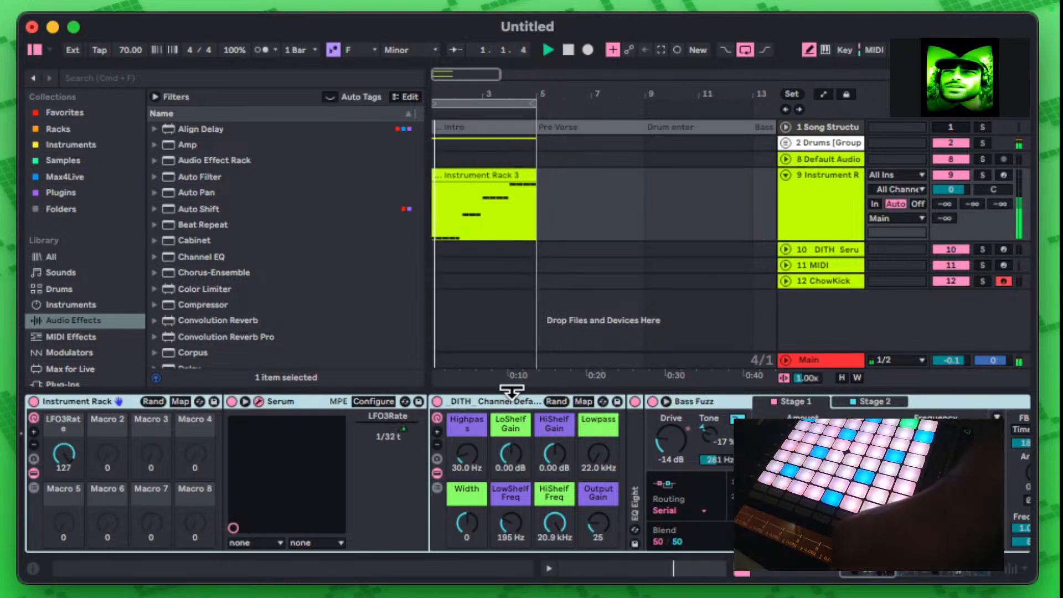
drag(671, 440, 673, 464)
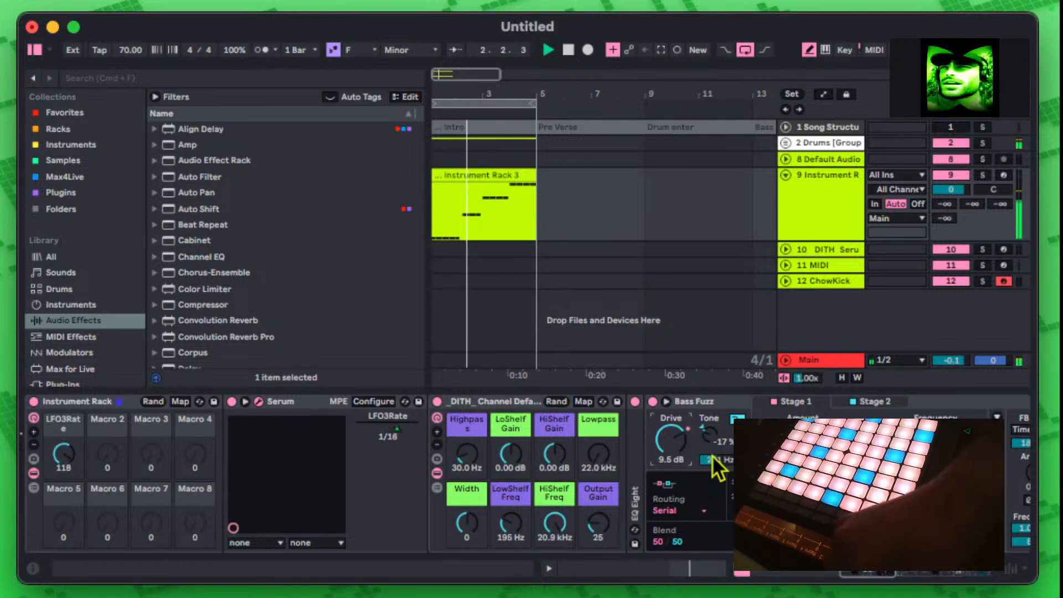
Step: Move the Bass Fuzz device out of the channel rack to directly after Spectral Resonator in track 9's chain
scroll(714, 458, right, 2)
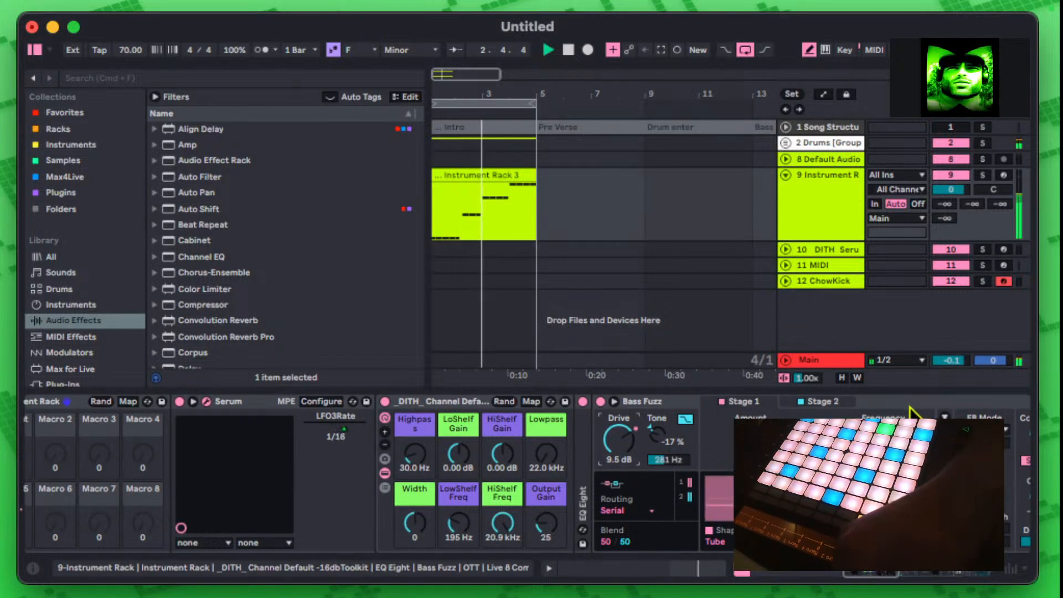
scroll(903, 437, right, 10)
drag(543, 405, 1030, 437)
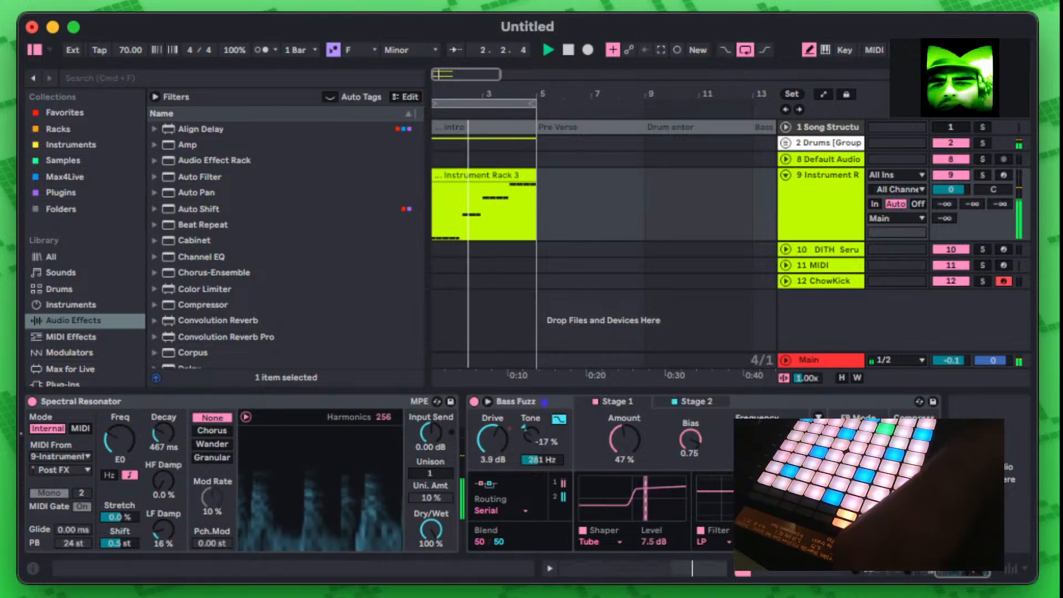
Step: Swap the Bass Fuzz preset for Roar's Tape Saturation preset and leave hot-swap mode
click(920, 401)
scroll(241, 270, down, 15)
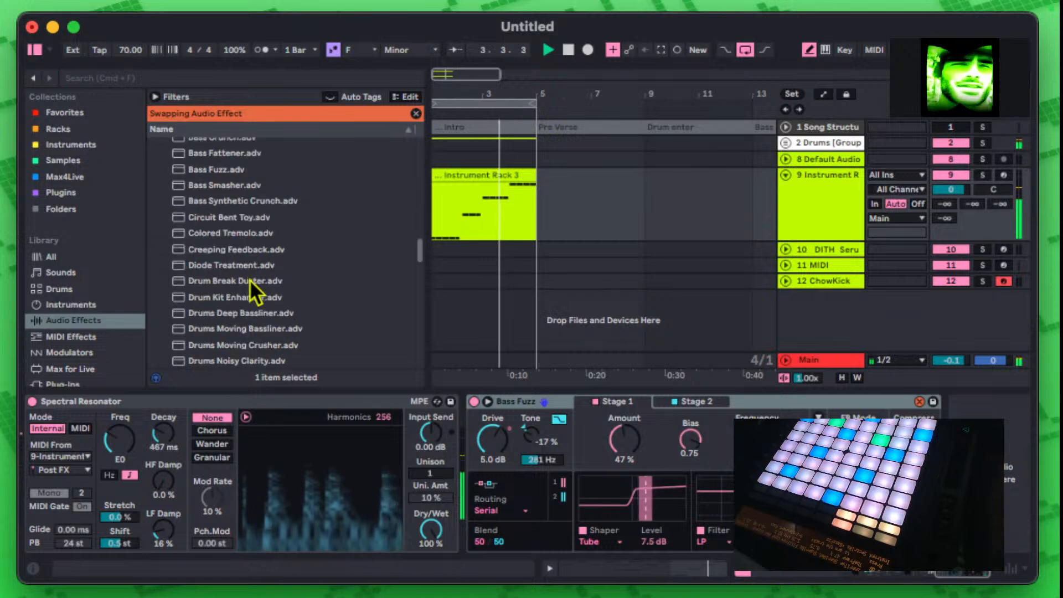
scroll(260, 288, down, 10)
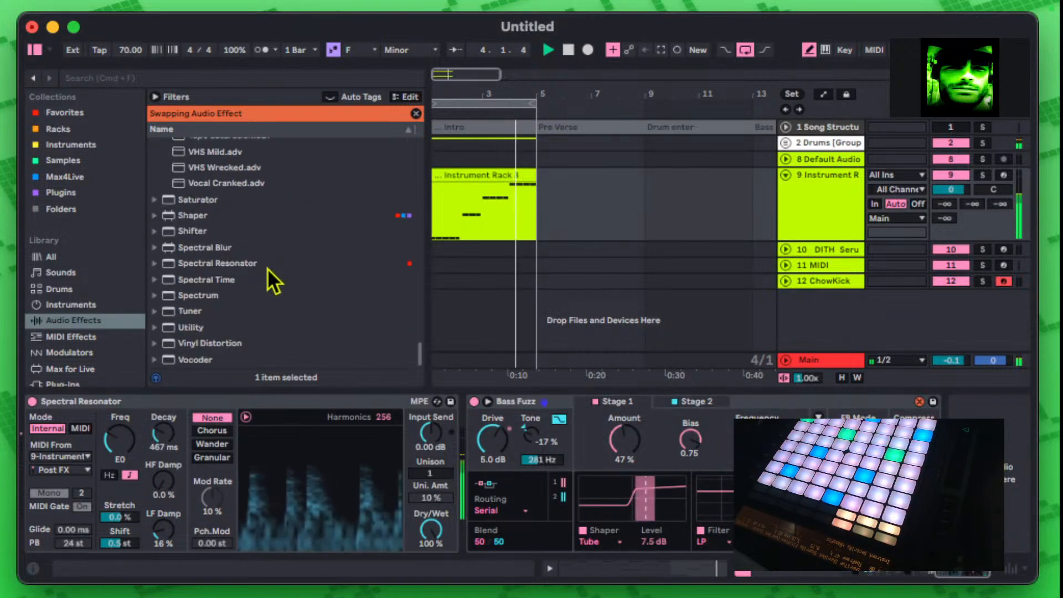
scroll(267, 269, up, 3)
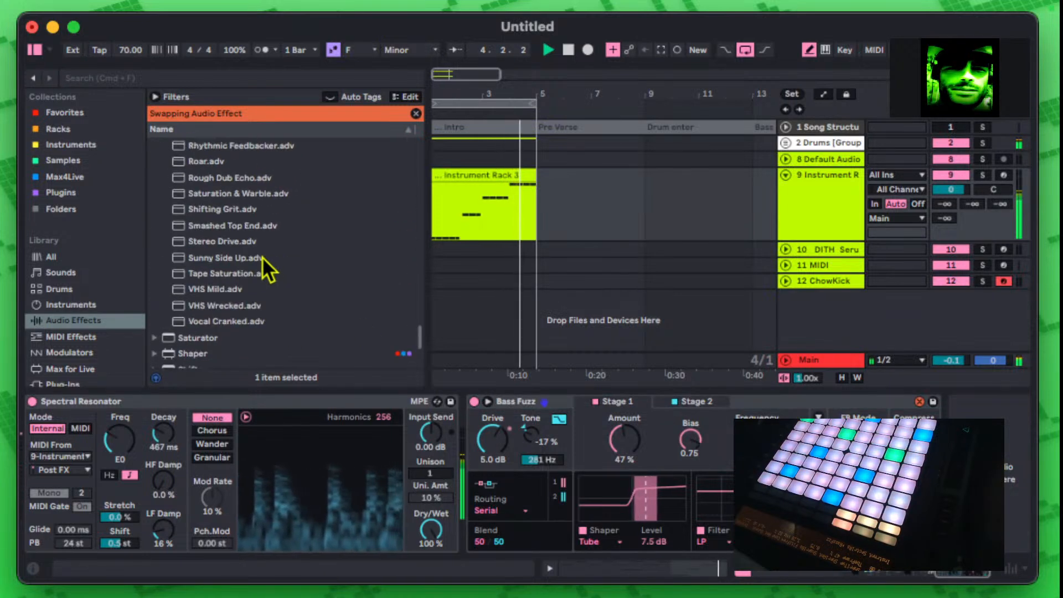
double_click(228, 274)
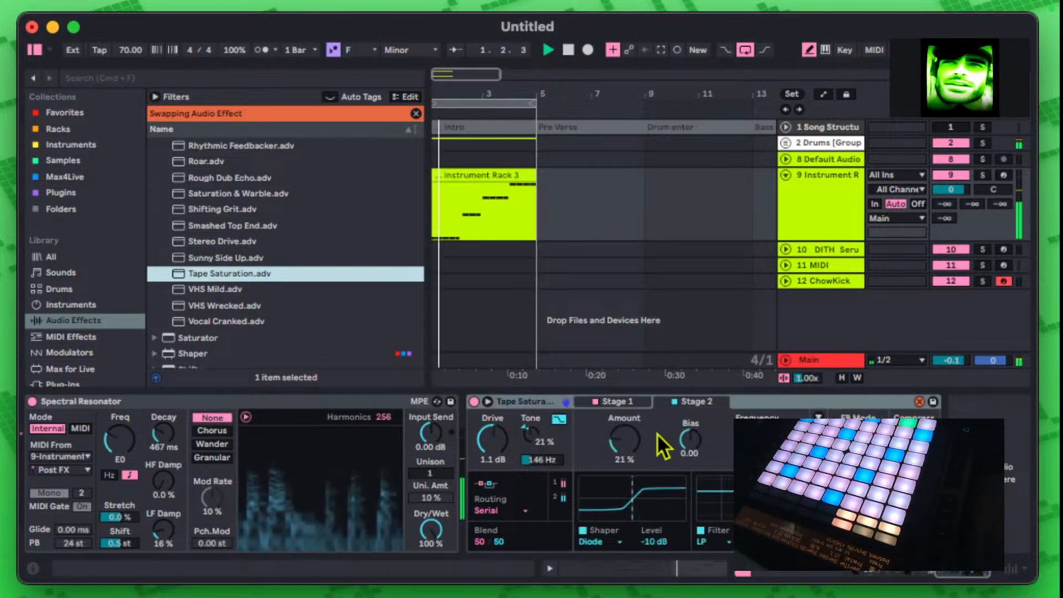
click(919, 402)
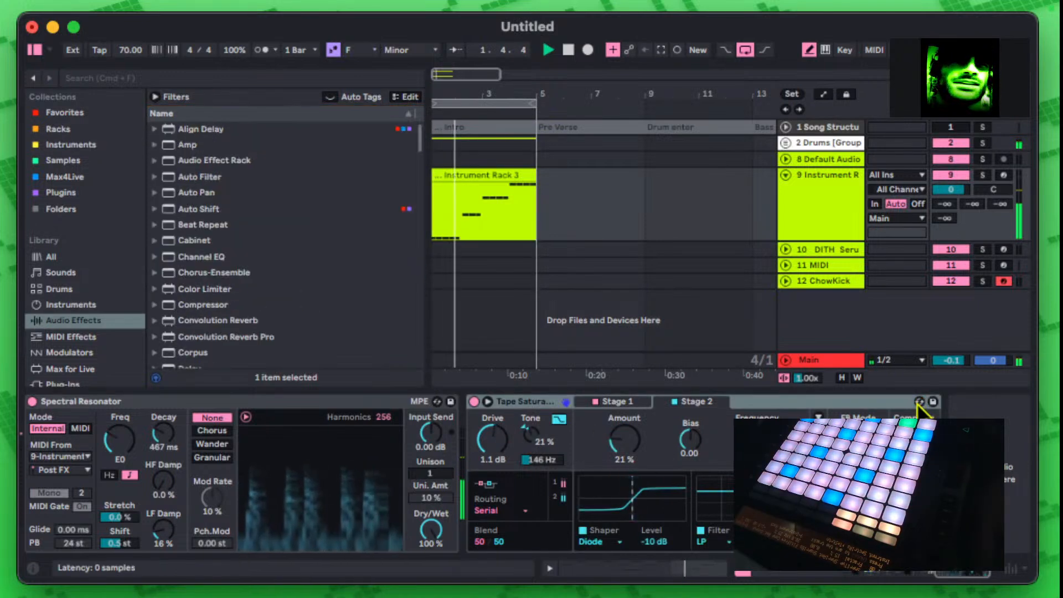
Step: Adjust the Instrument Rack's LFO3Rate macro to about 91 while listening, and stop playback
scroll(245, 419, left, 10)
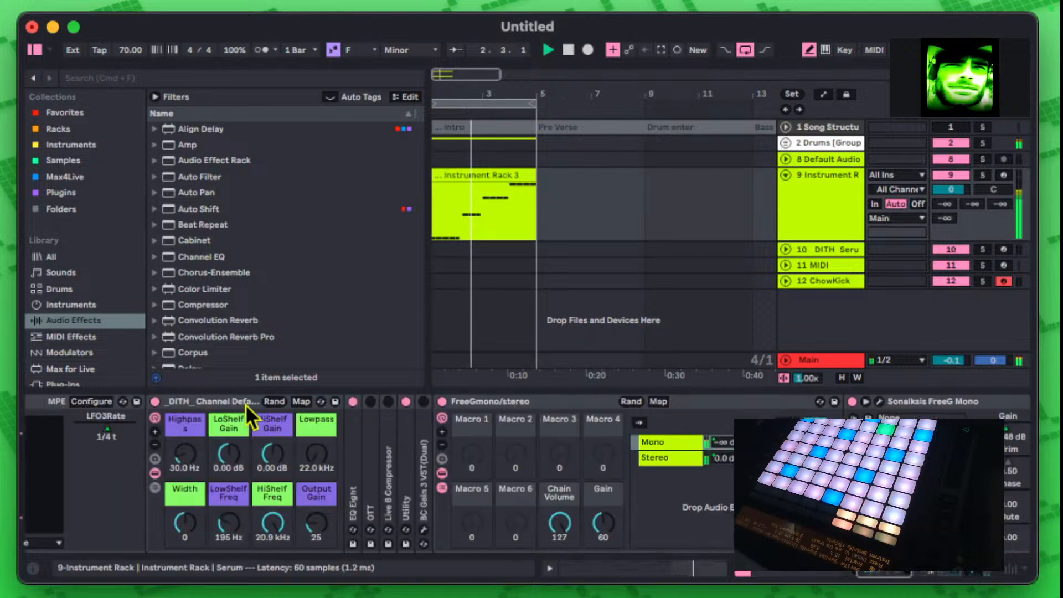
scroll(194, 430, left, 6)
drag(67, 455, 68, 451)
click(78, 404)
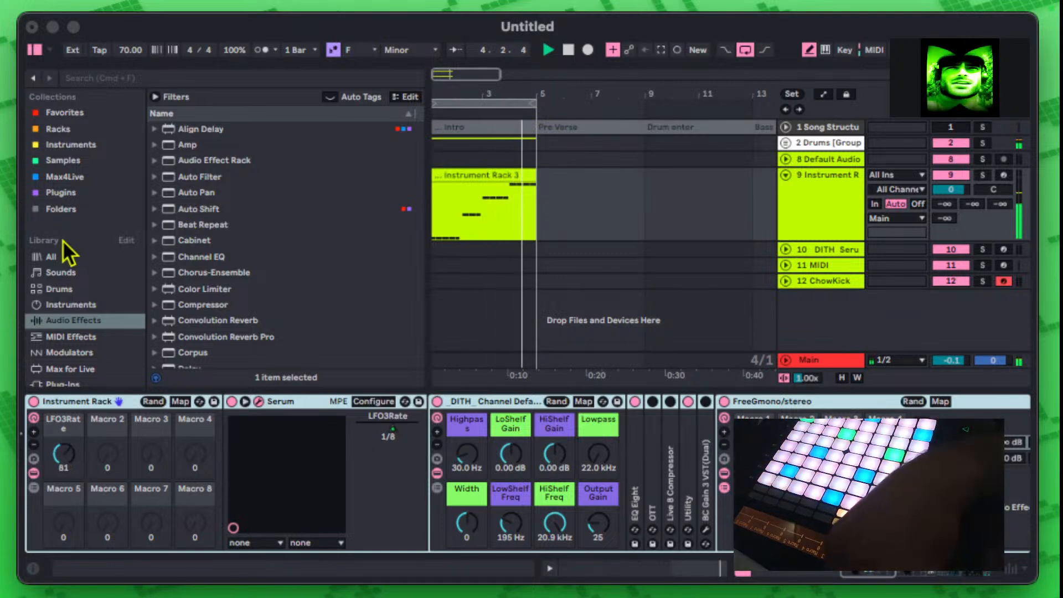
click(568, 49)
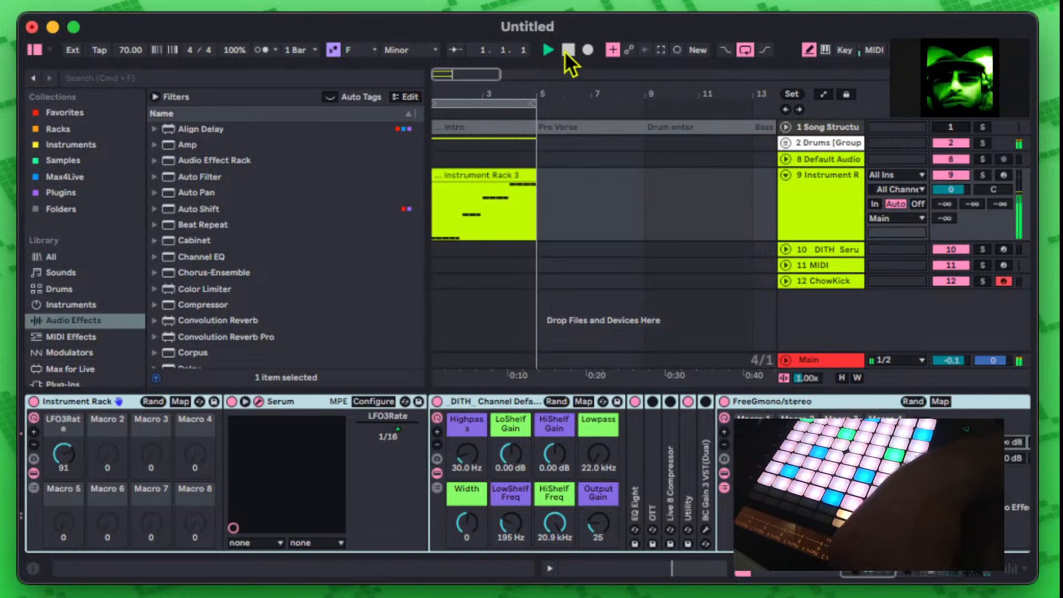